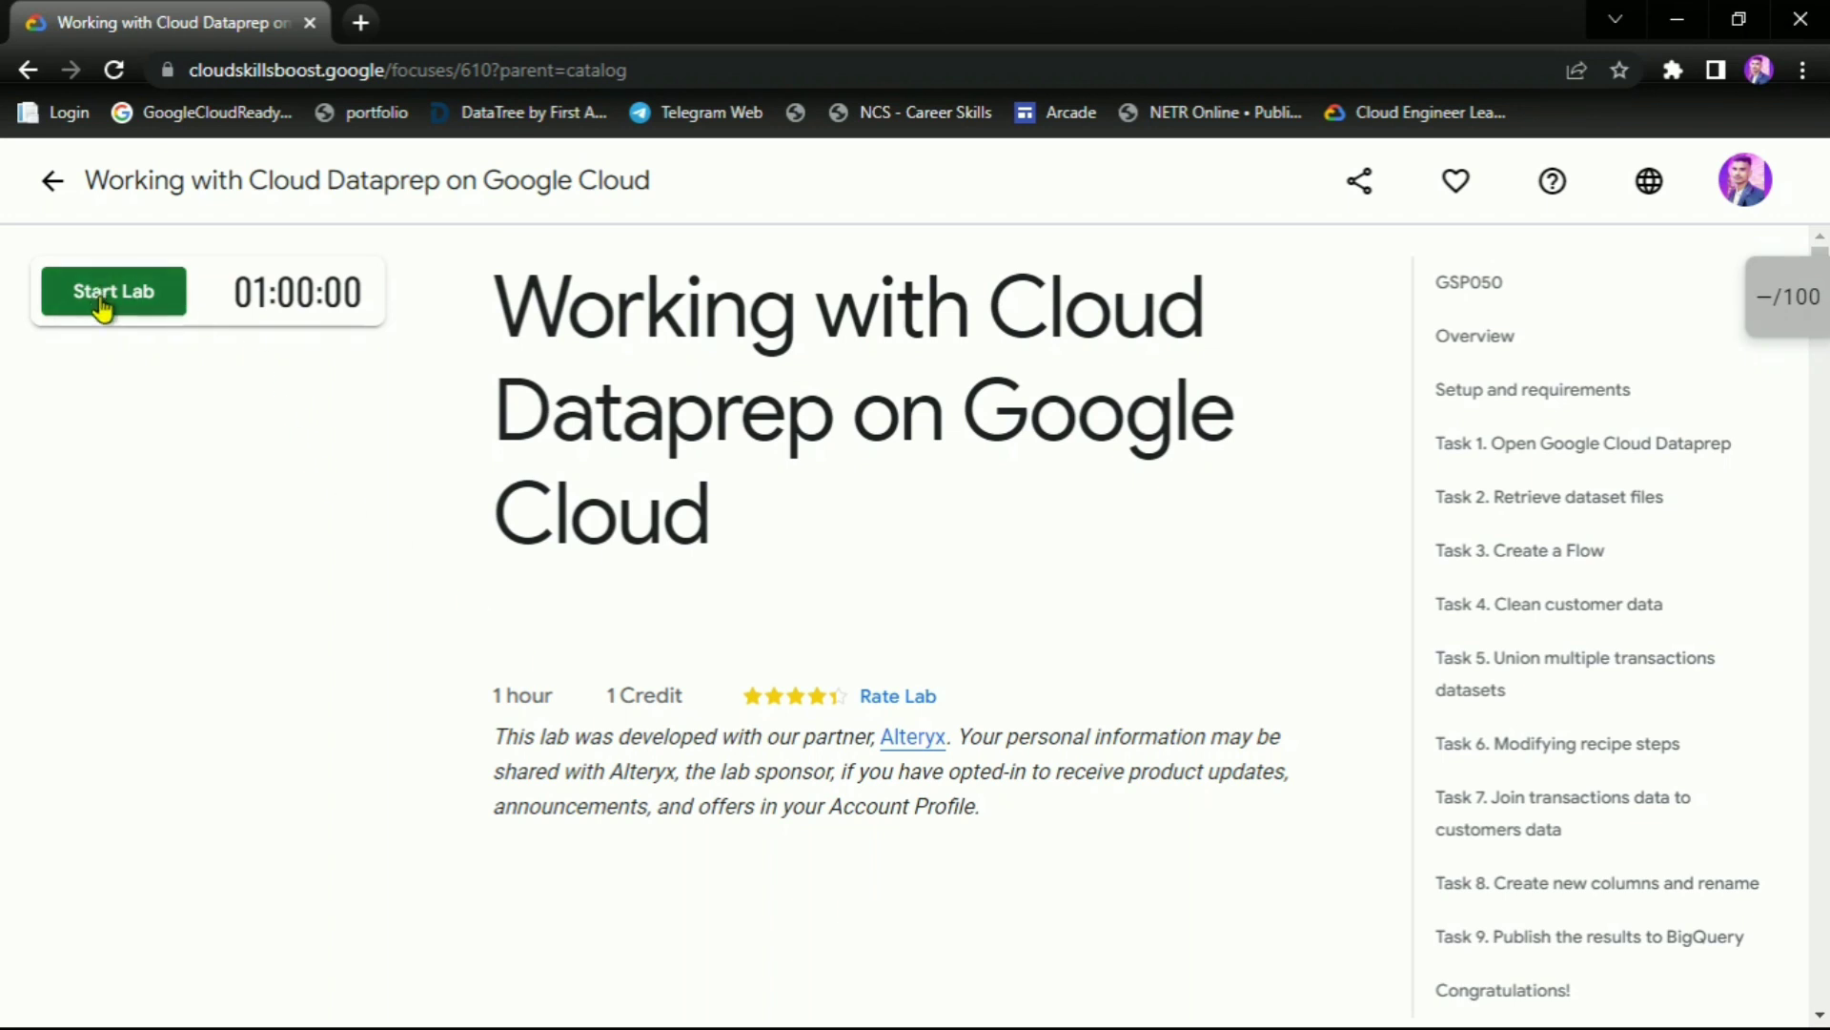
# Start the lab and select and submit the fire hydrant squares in the verification challenge
pyautogui.click(138, 301)
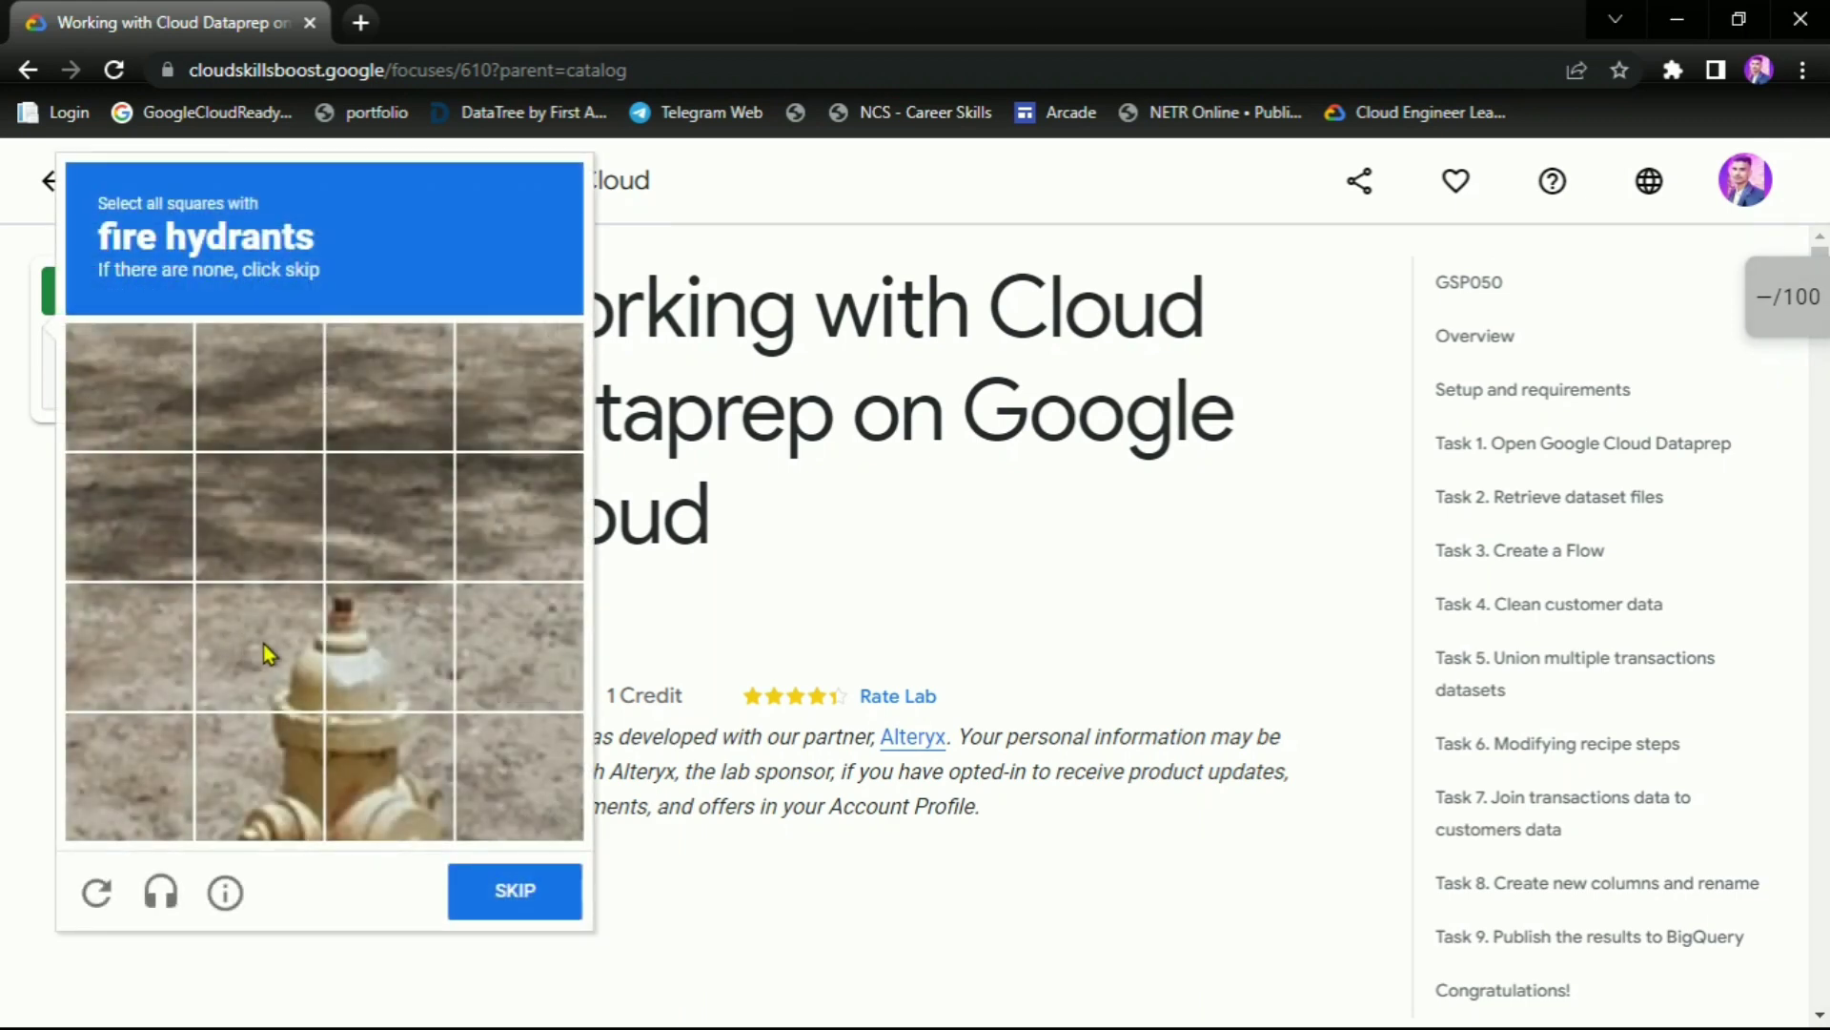
pyautogui.click(267, 652)
pyautogui.click(386, 645)
pyautogui.click(386, 775)
pyautogui.click(262, 774)
pyautogui.click(505, 892)
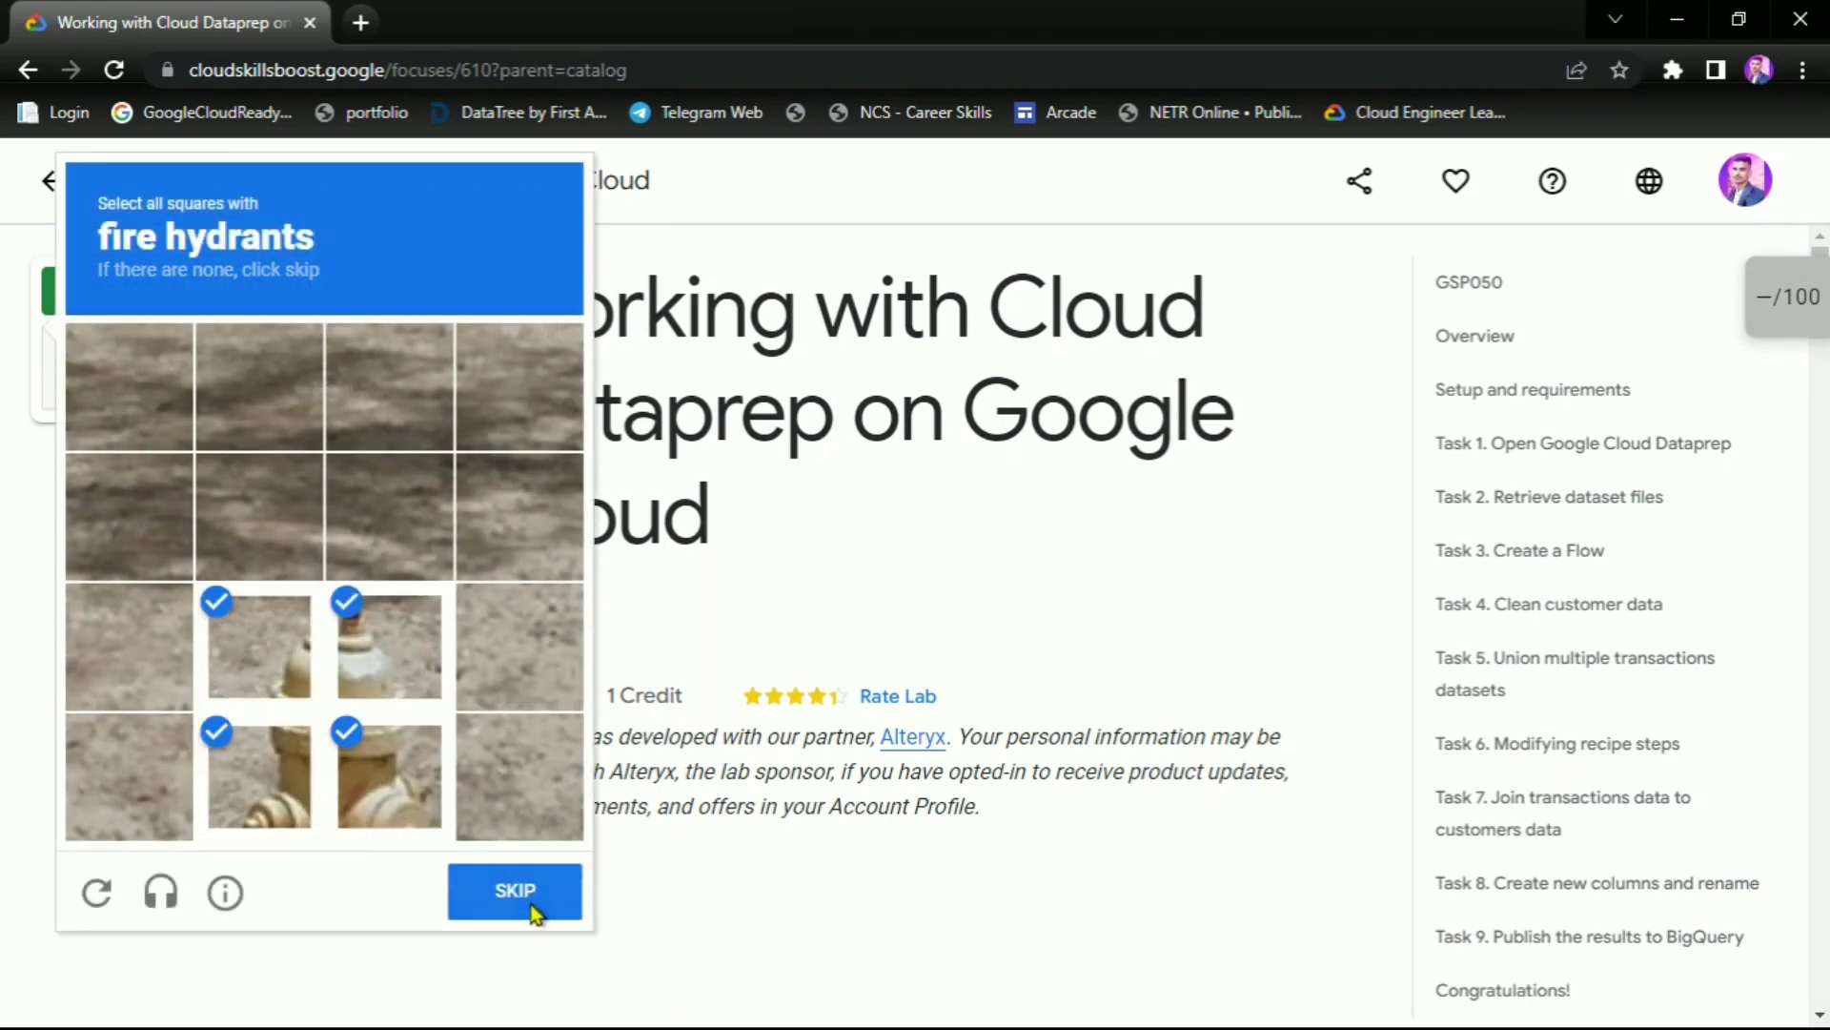
# Select the squares showing stairs in the verification challenge and submit them
pyautogui.click(238, 653)
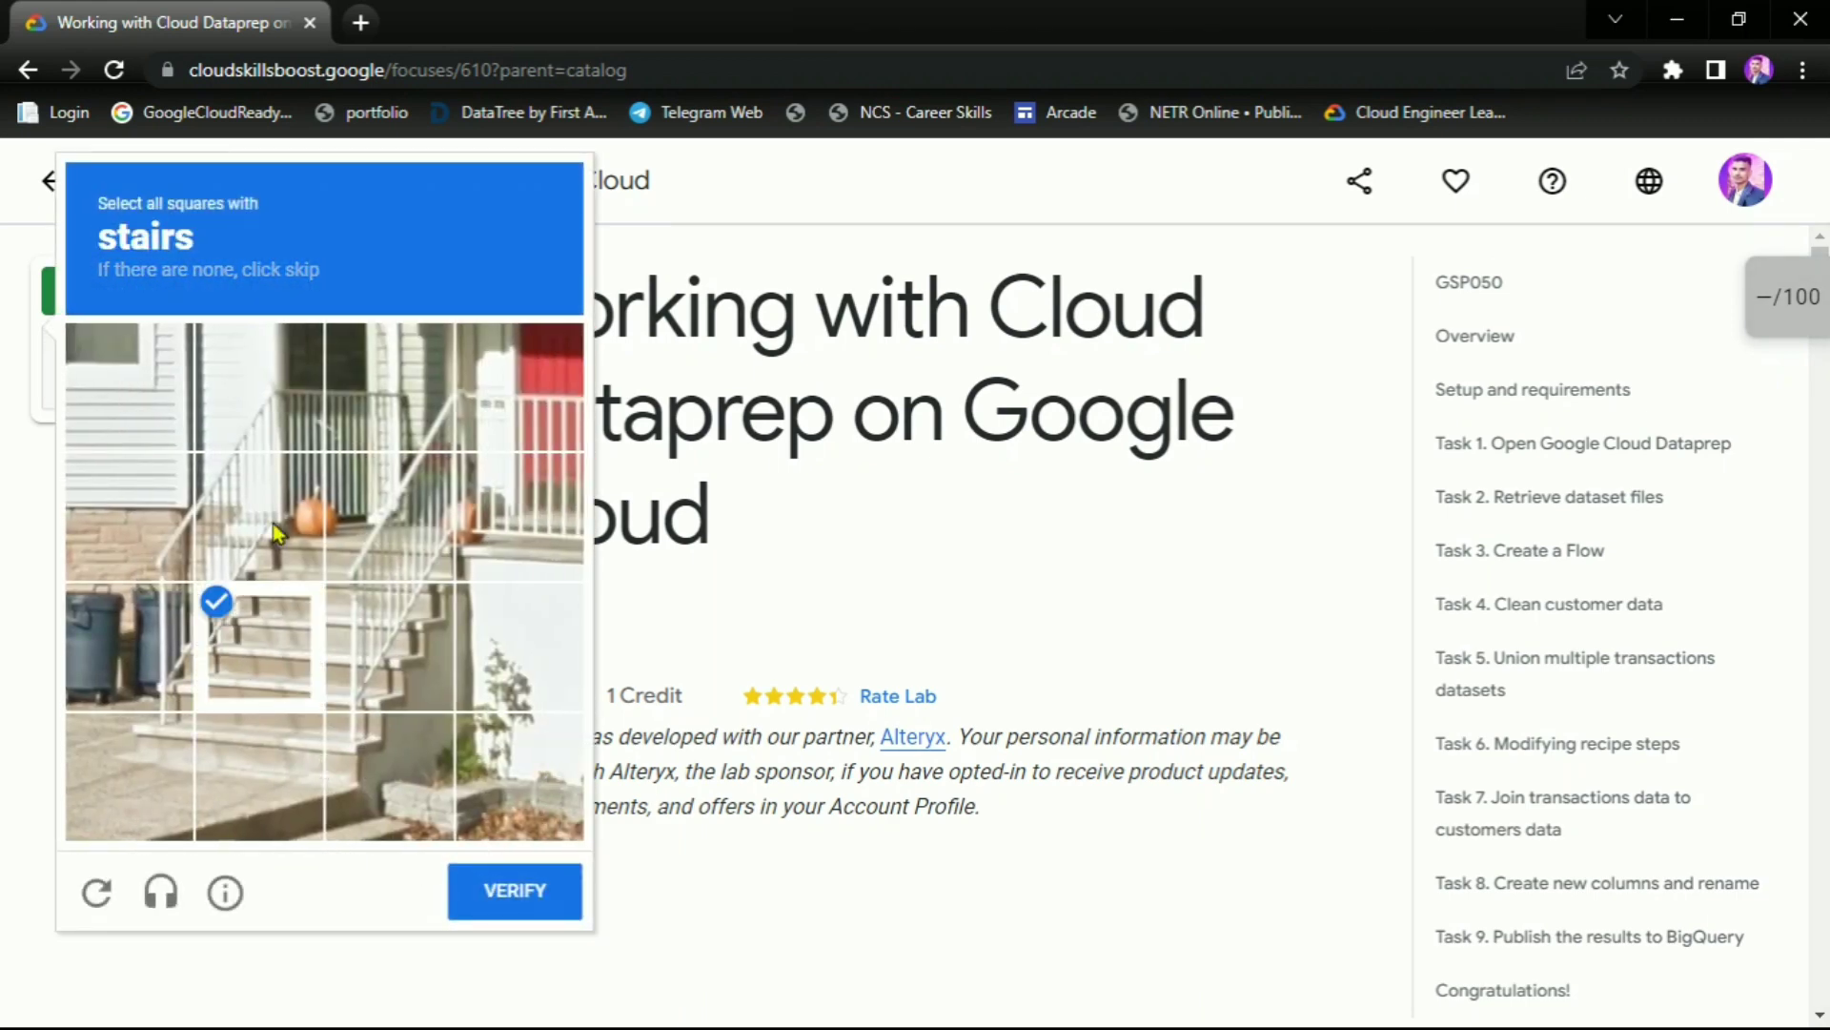
pyautogui.click(276, 533)
pyautogui.click(386, 646)
pyautogui.click(278, 752)
pyautogui.click(513, 894)
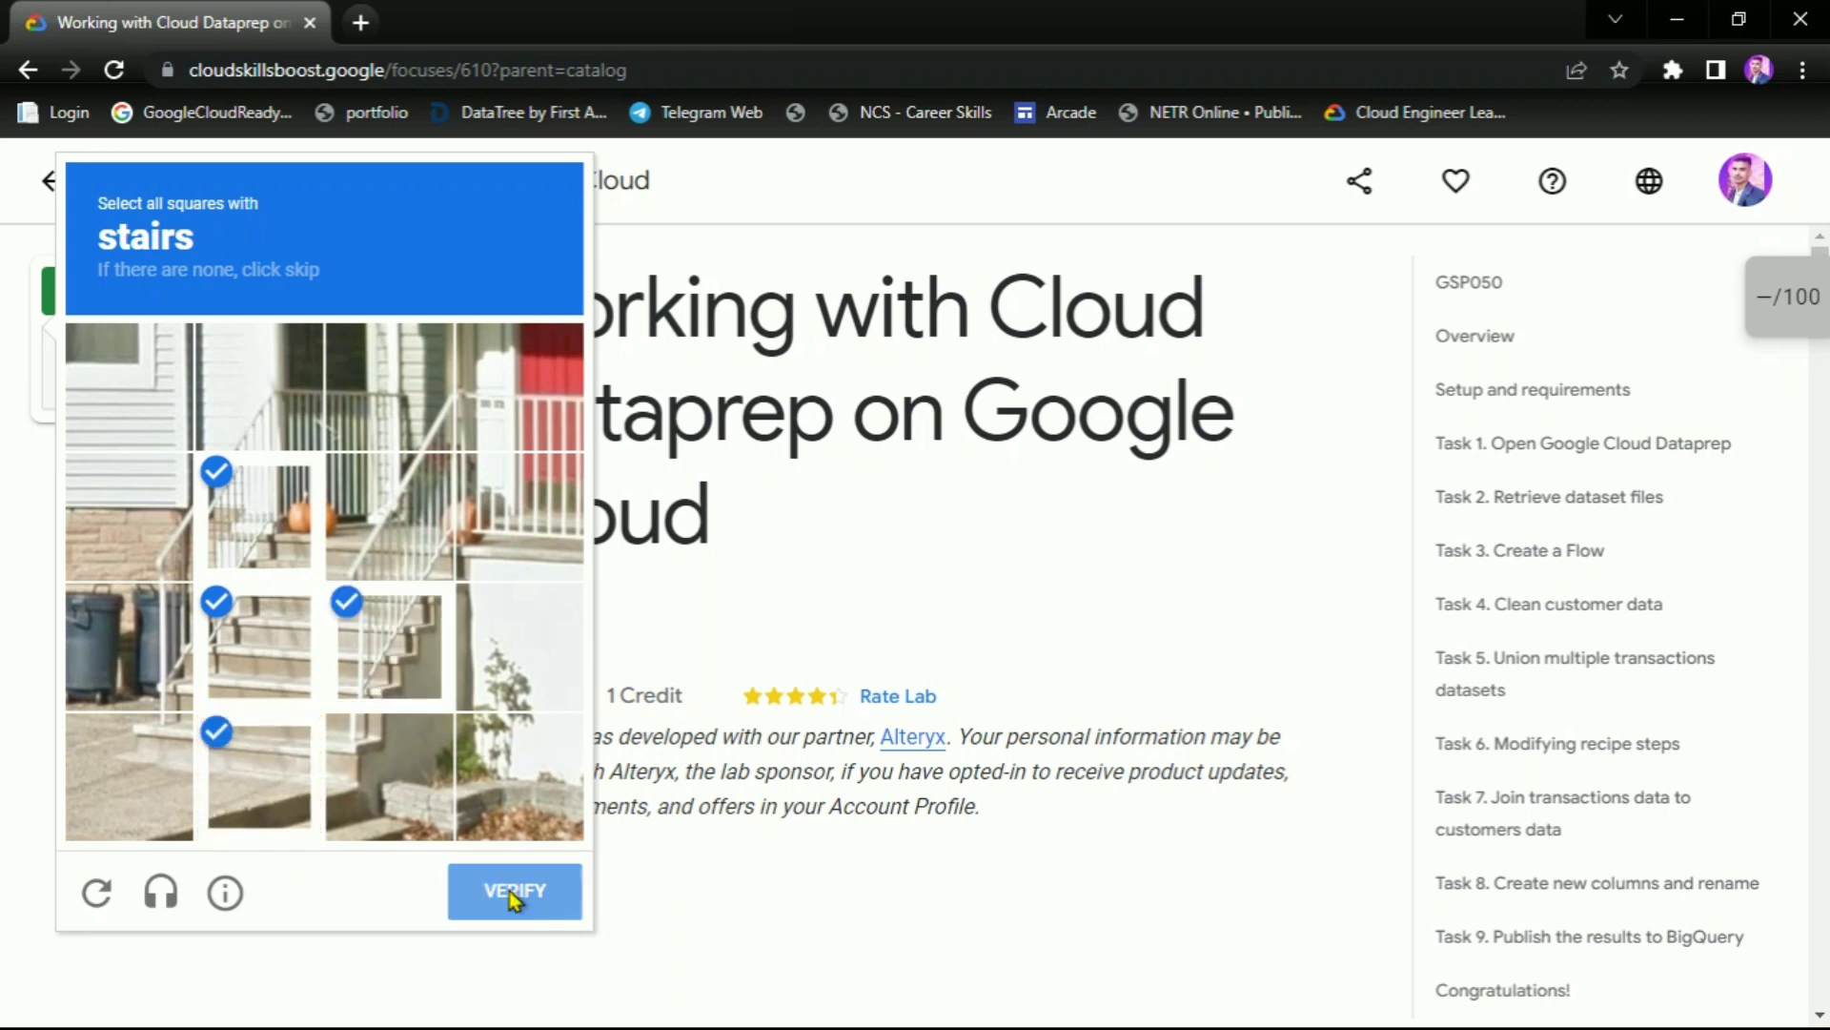
# Complete the crosswalk image challenge and launch the lab with 1 credit
pyautogui.click(295, 479)
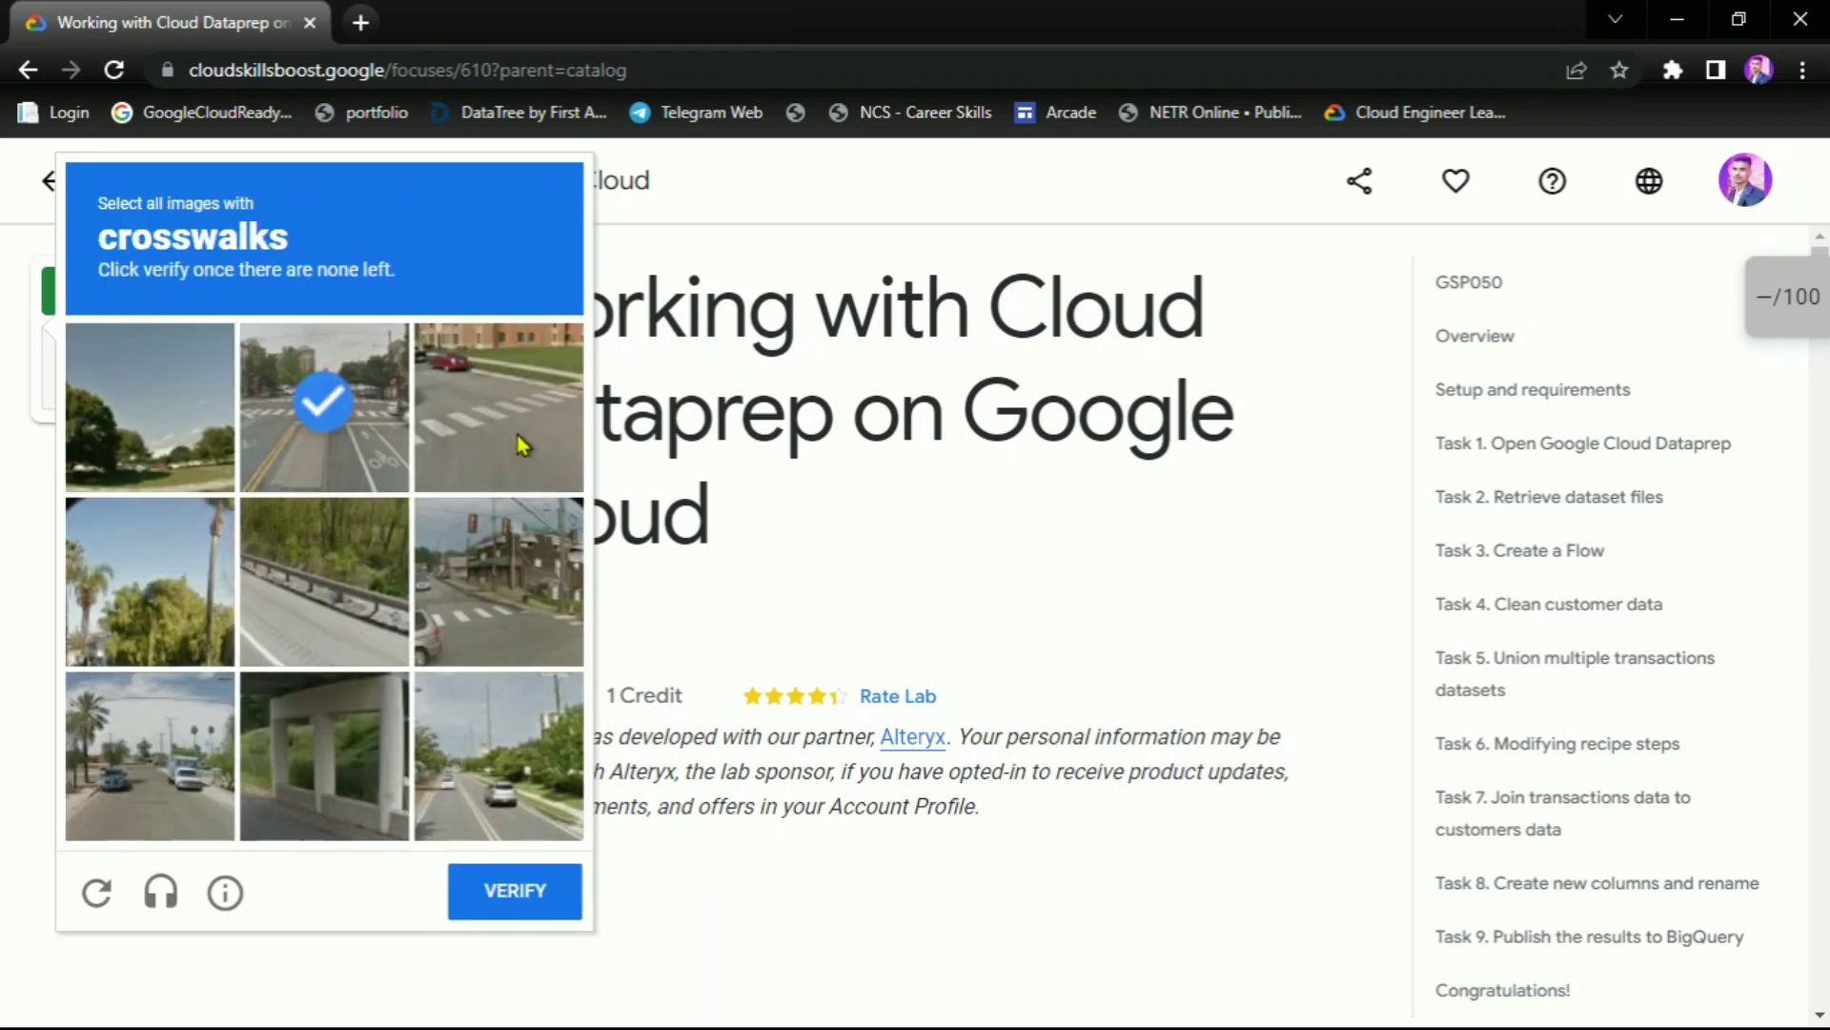
pyautogui.click(486, 419)
pyautogui.click(486, 591)
pyautogui.click(312, 451)
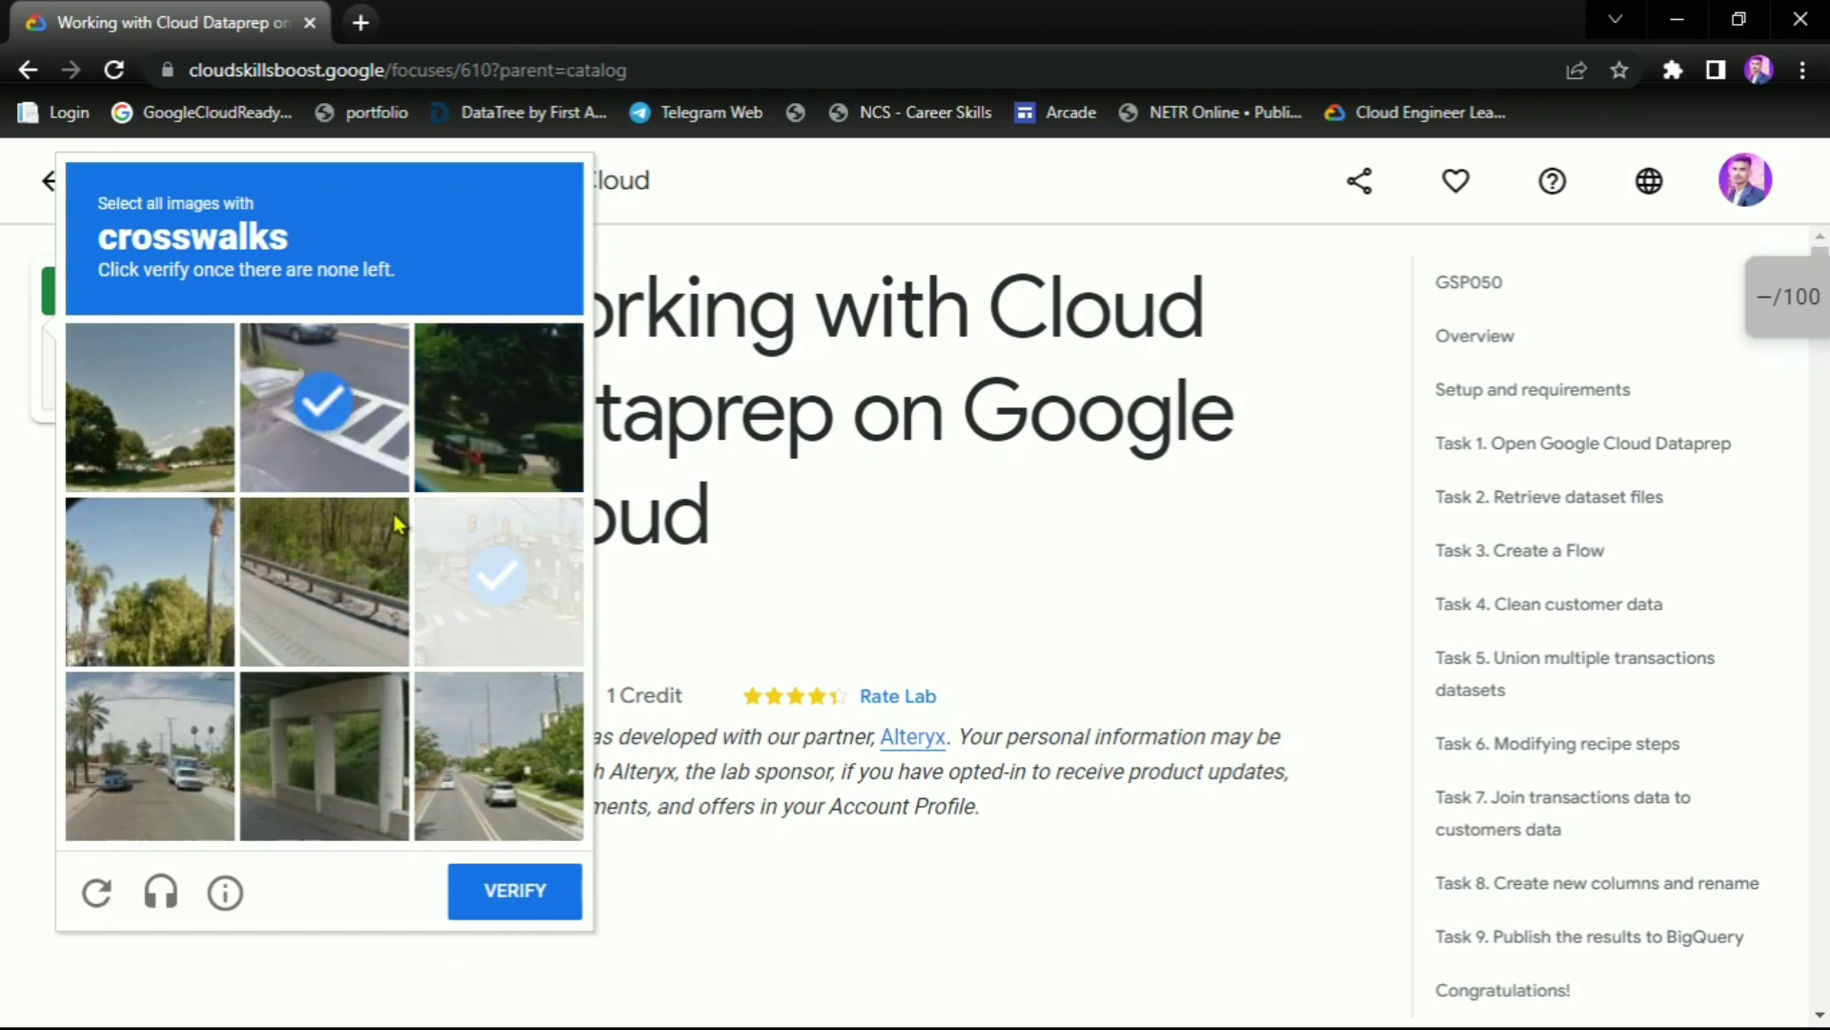
pyautogui.click(522, 640)
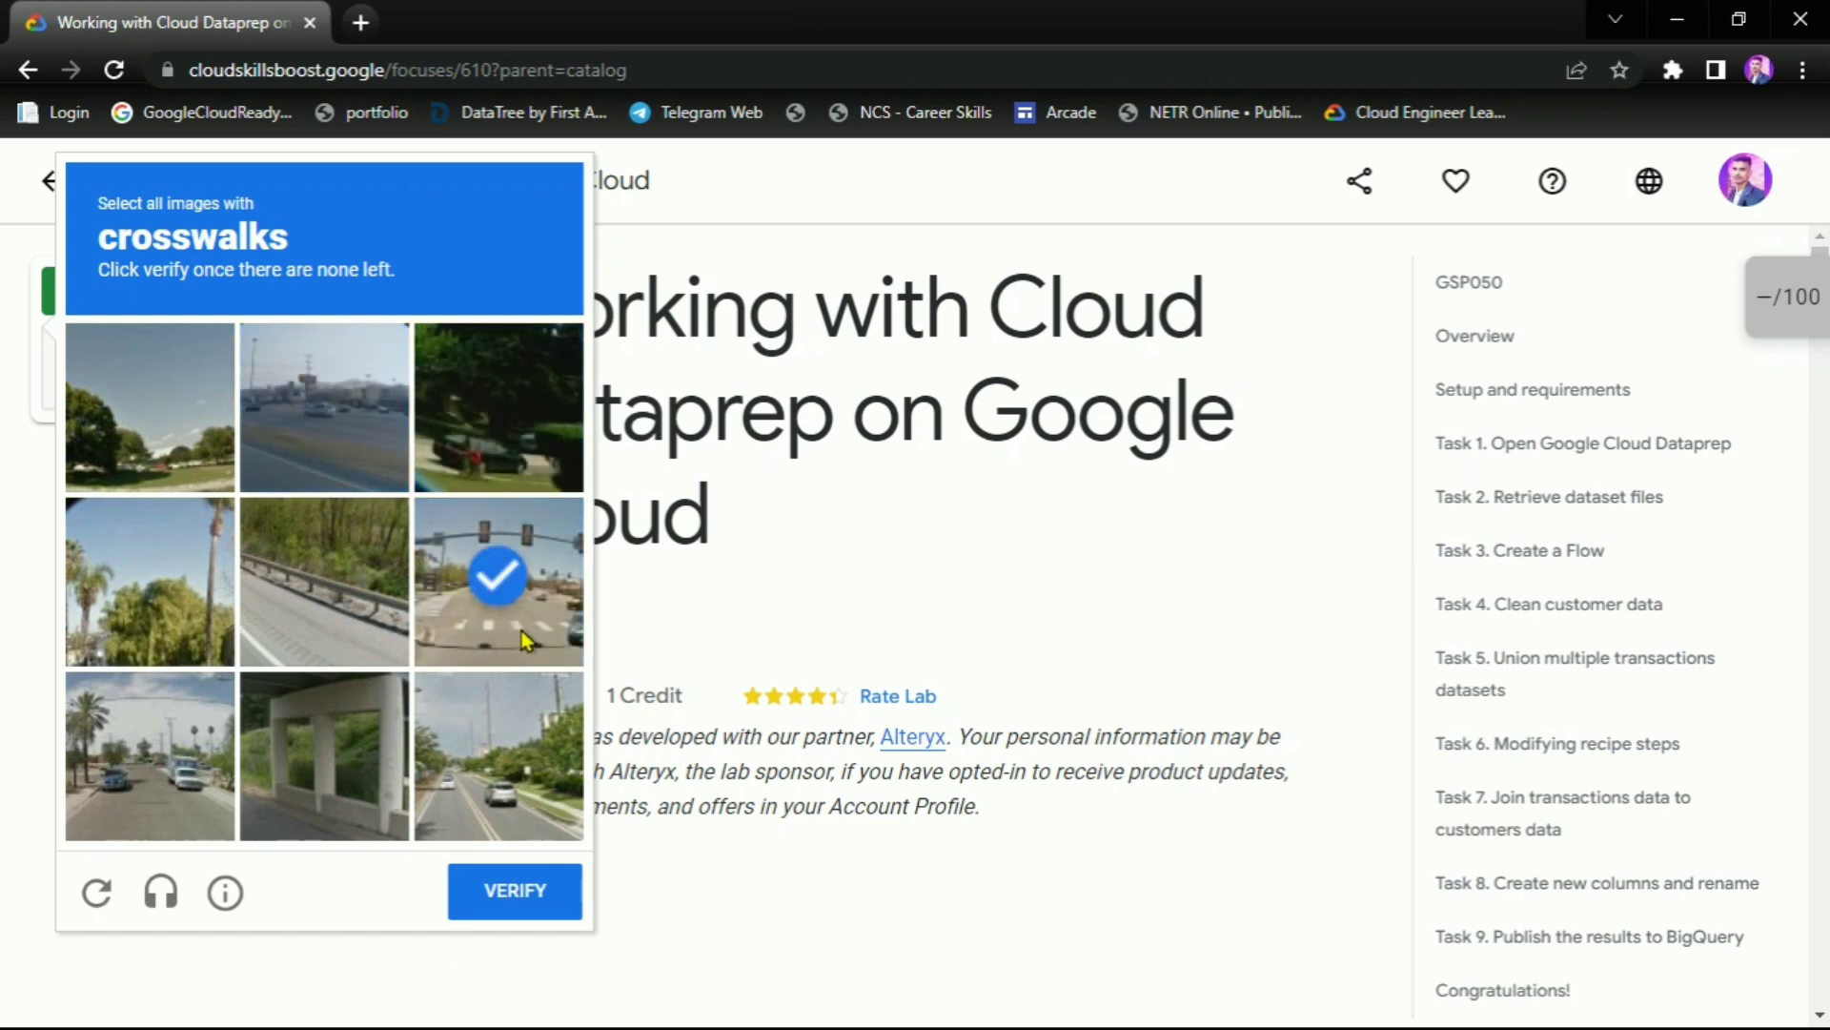
pyautogui.click(526, 917)
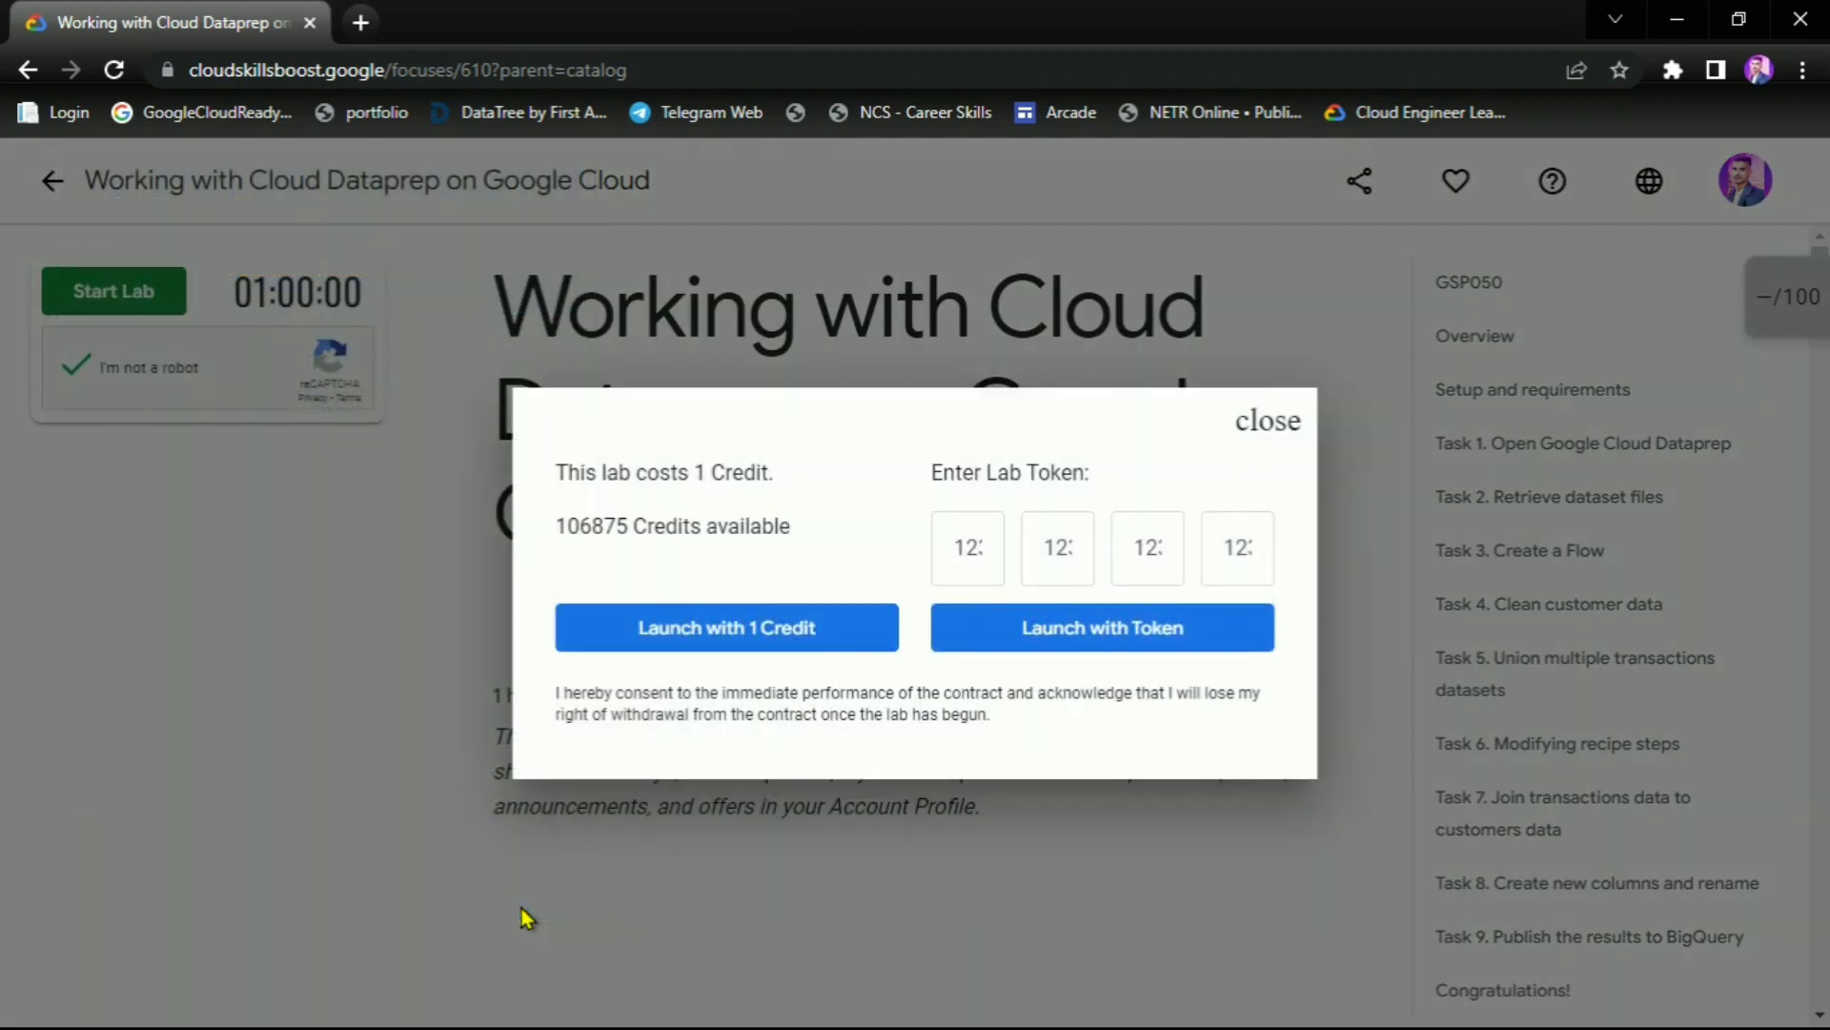
pyautogui.click(686, 626)
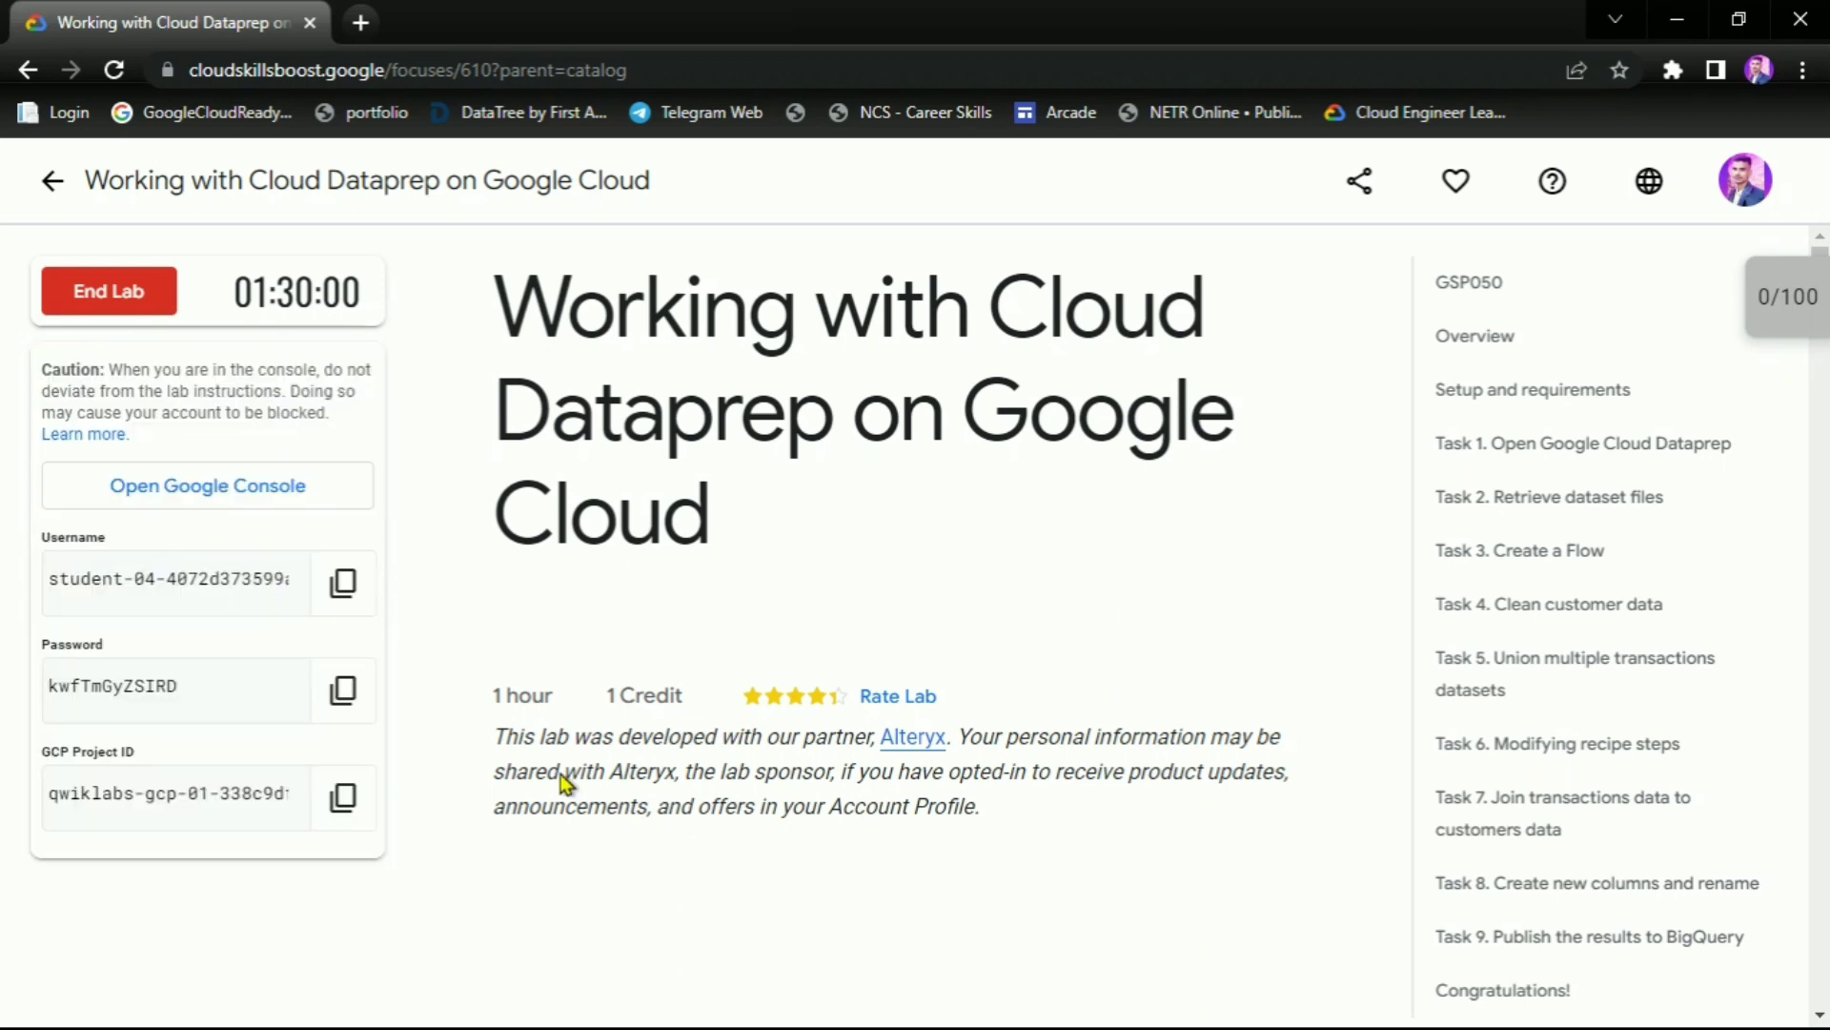
# Copy the lab password and open the Google Console link in an incognito window
pyautogui.click(330, 693)
pyautogui.rightClick(233, 489)
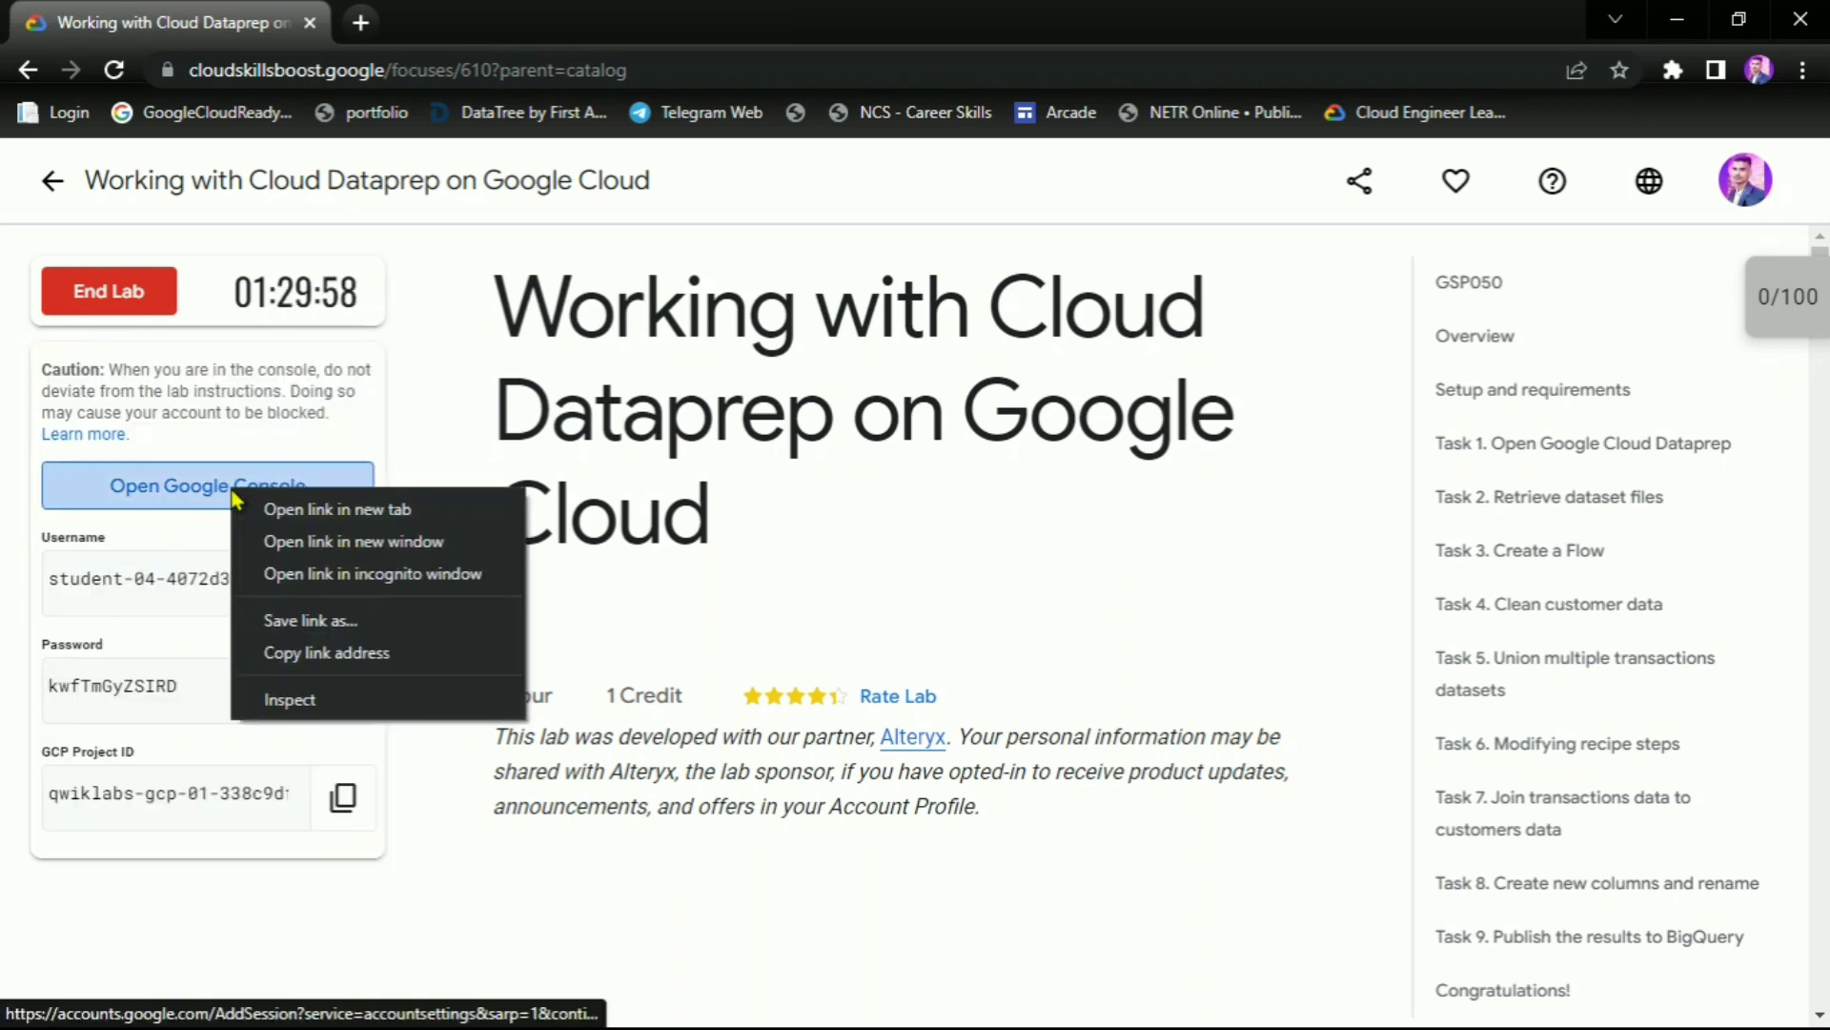
pyautogui.click(297, 572)
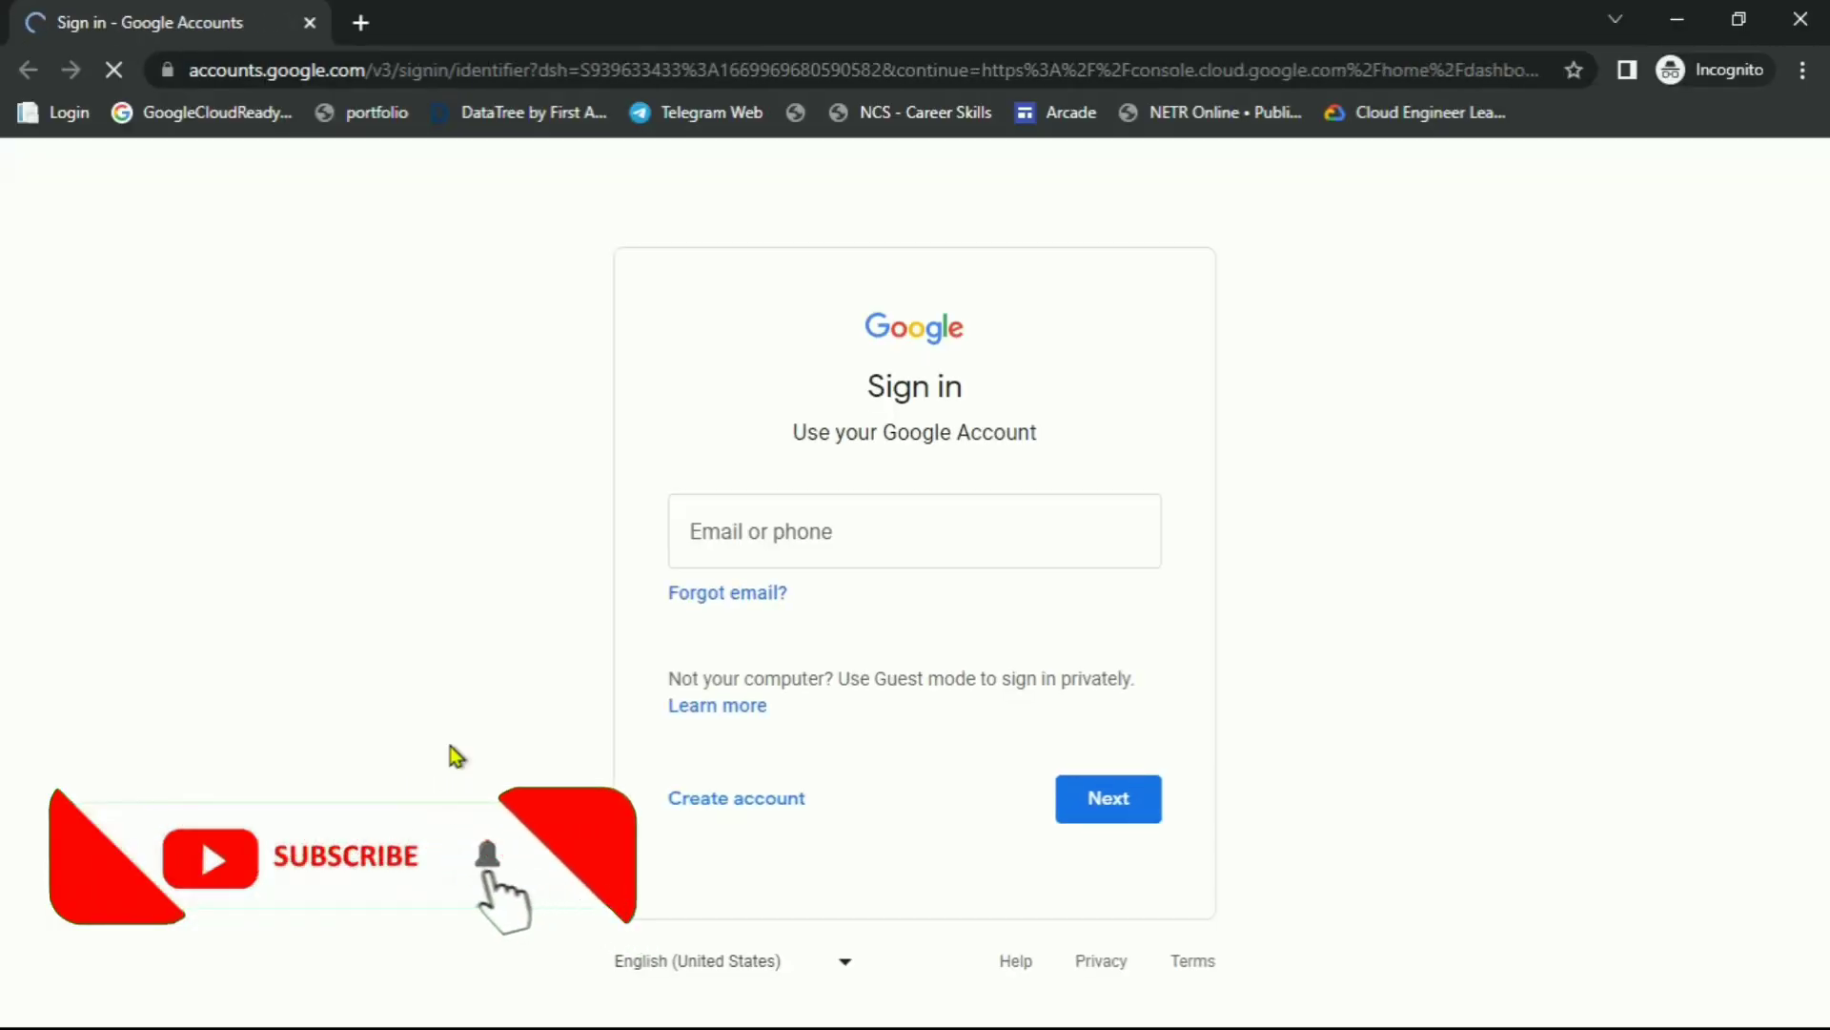
# Sign in with the lab username and the account password, and acknowledge the new account notice
pyautogui.hotkey('ctrl', 'v')
pyautogui.press('Return')
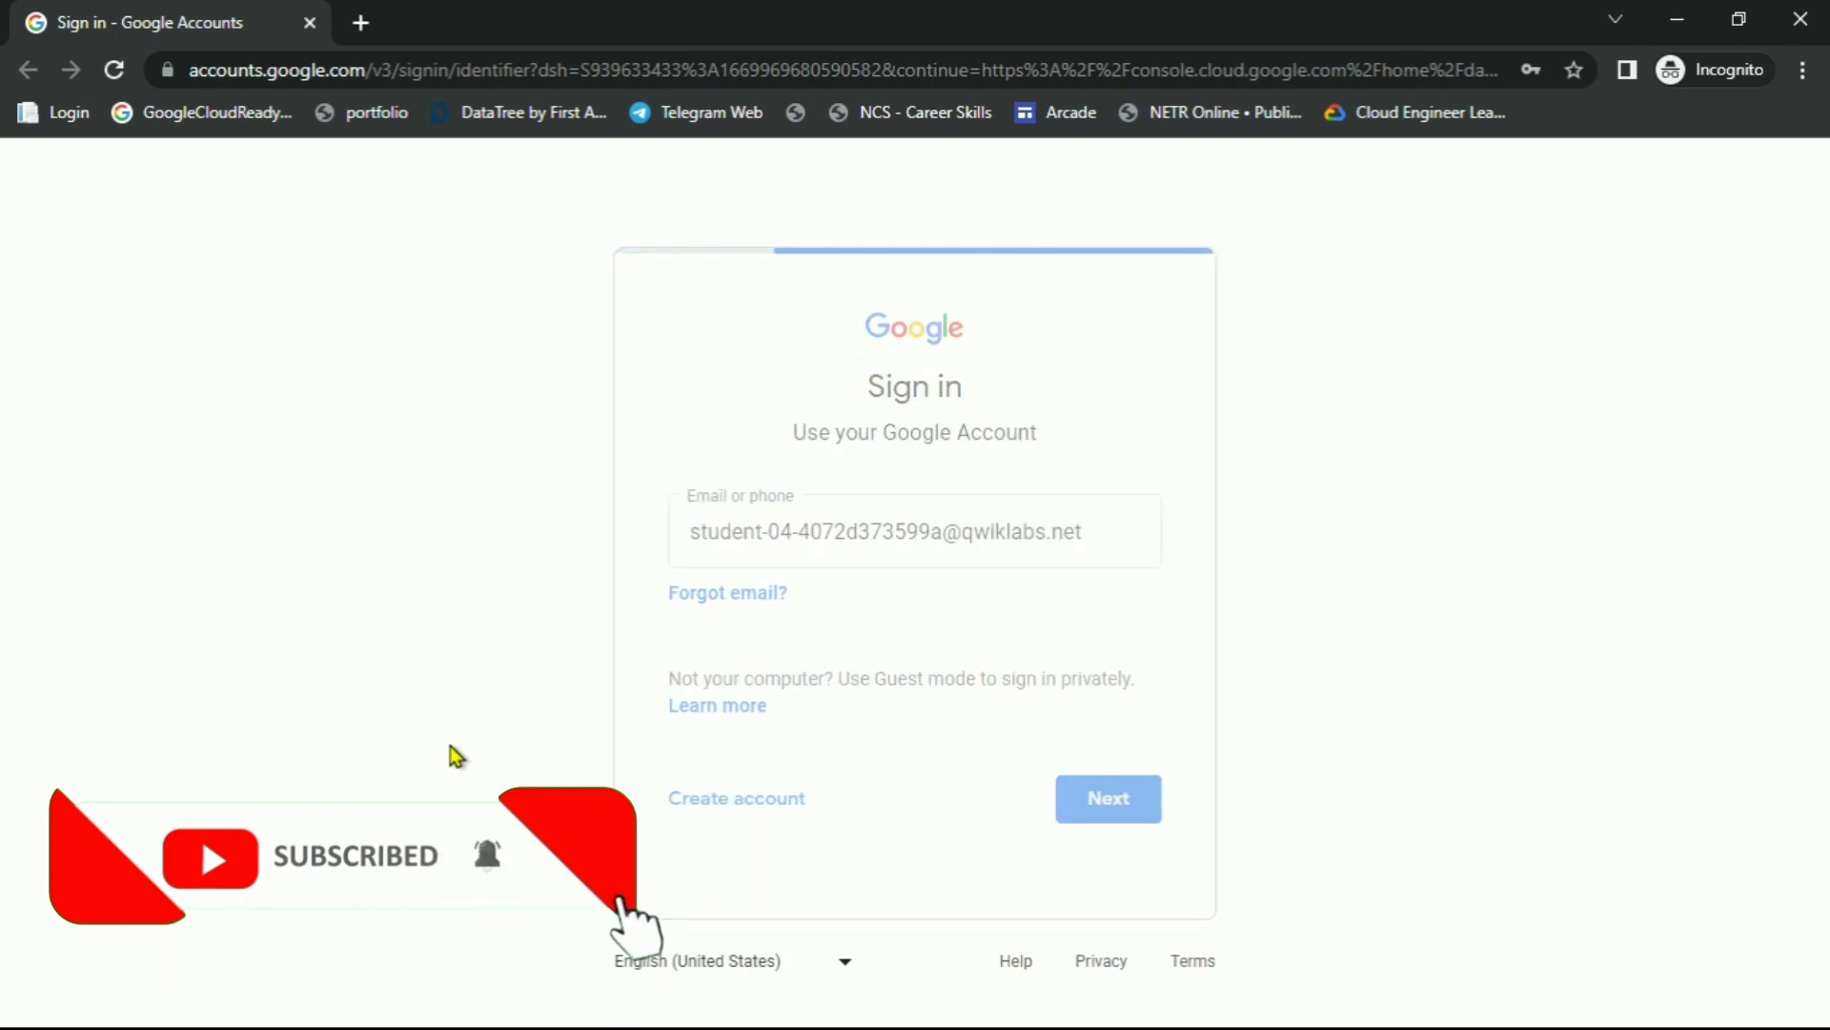
pyautogui.hotkey('ctrl', 'v')
pyautogui.press('Return')
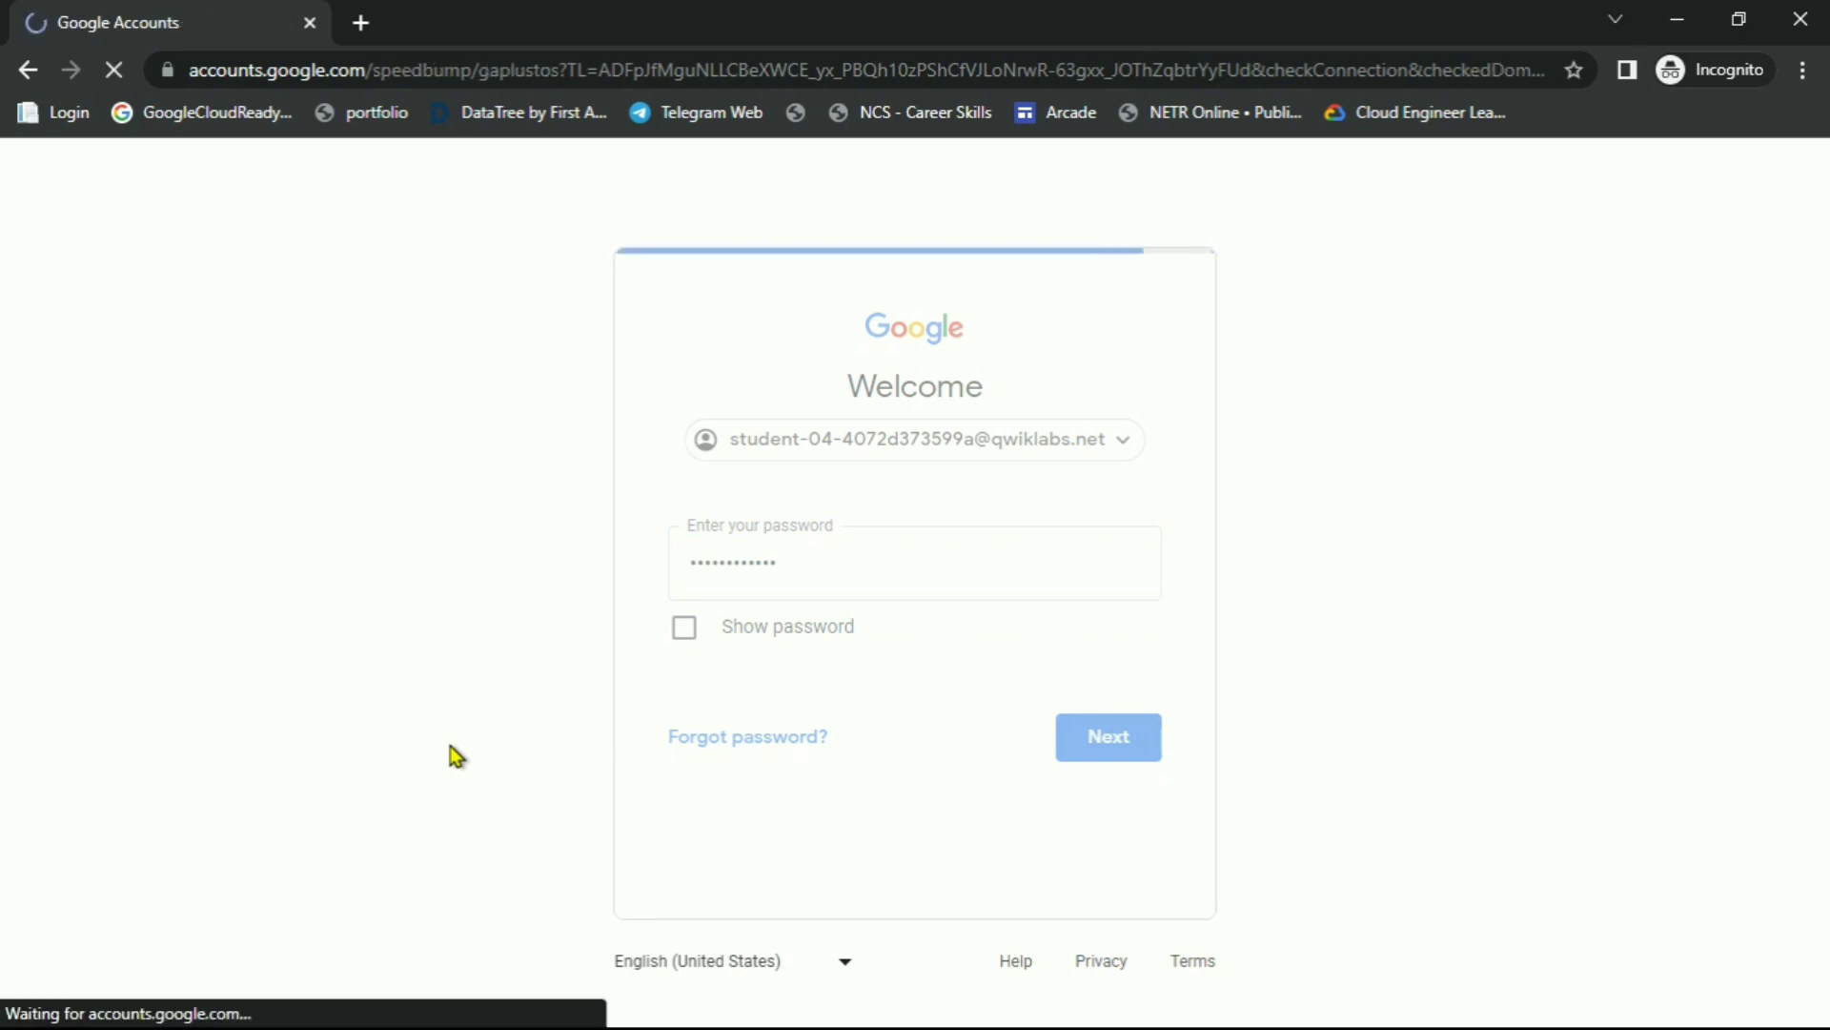
pyautogui.click(694, 896)
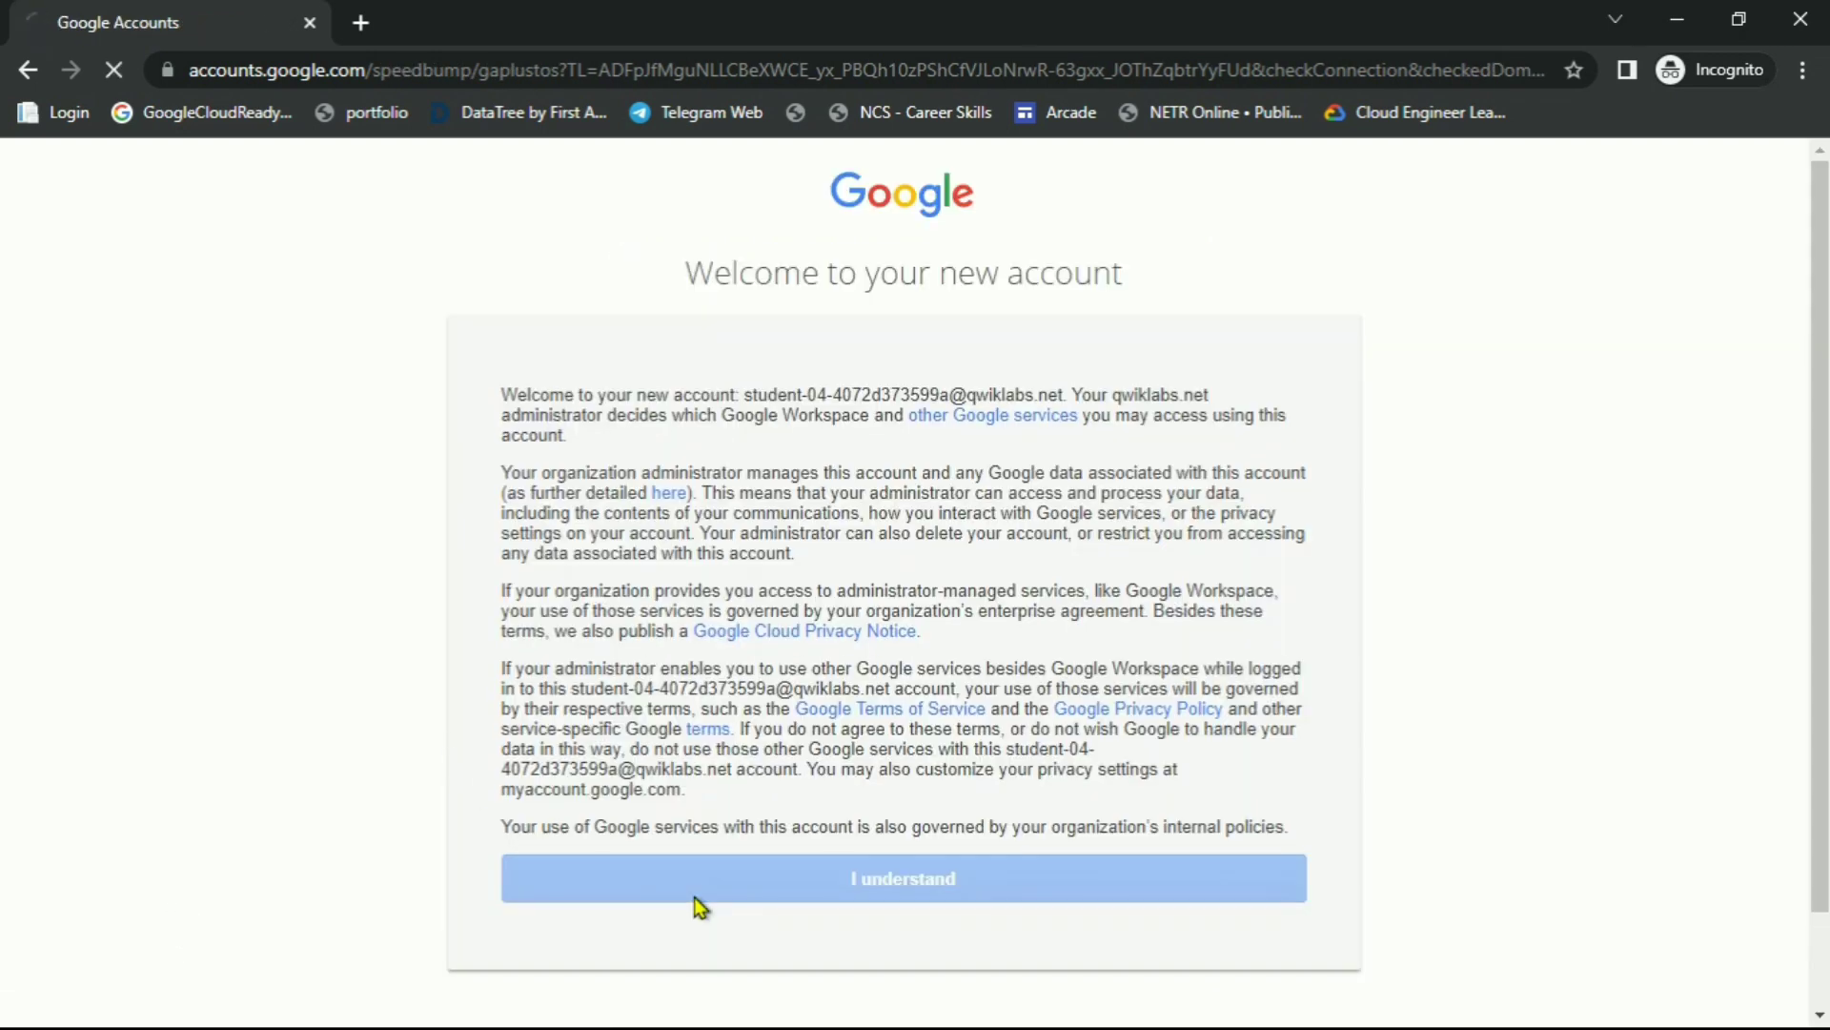
pyautogui.hotkey('alt', 'Tab')
pyautogui.hotkey('alt', 'Tab')
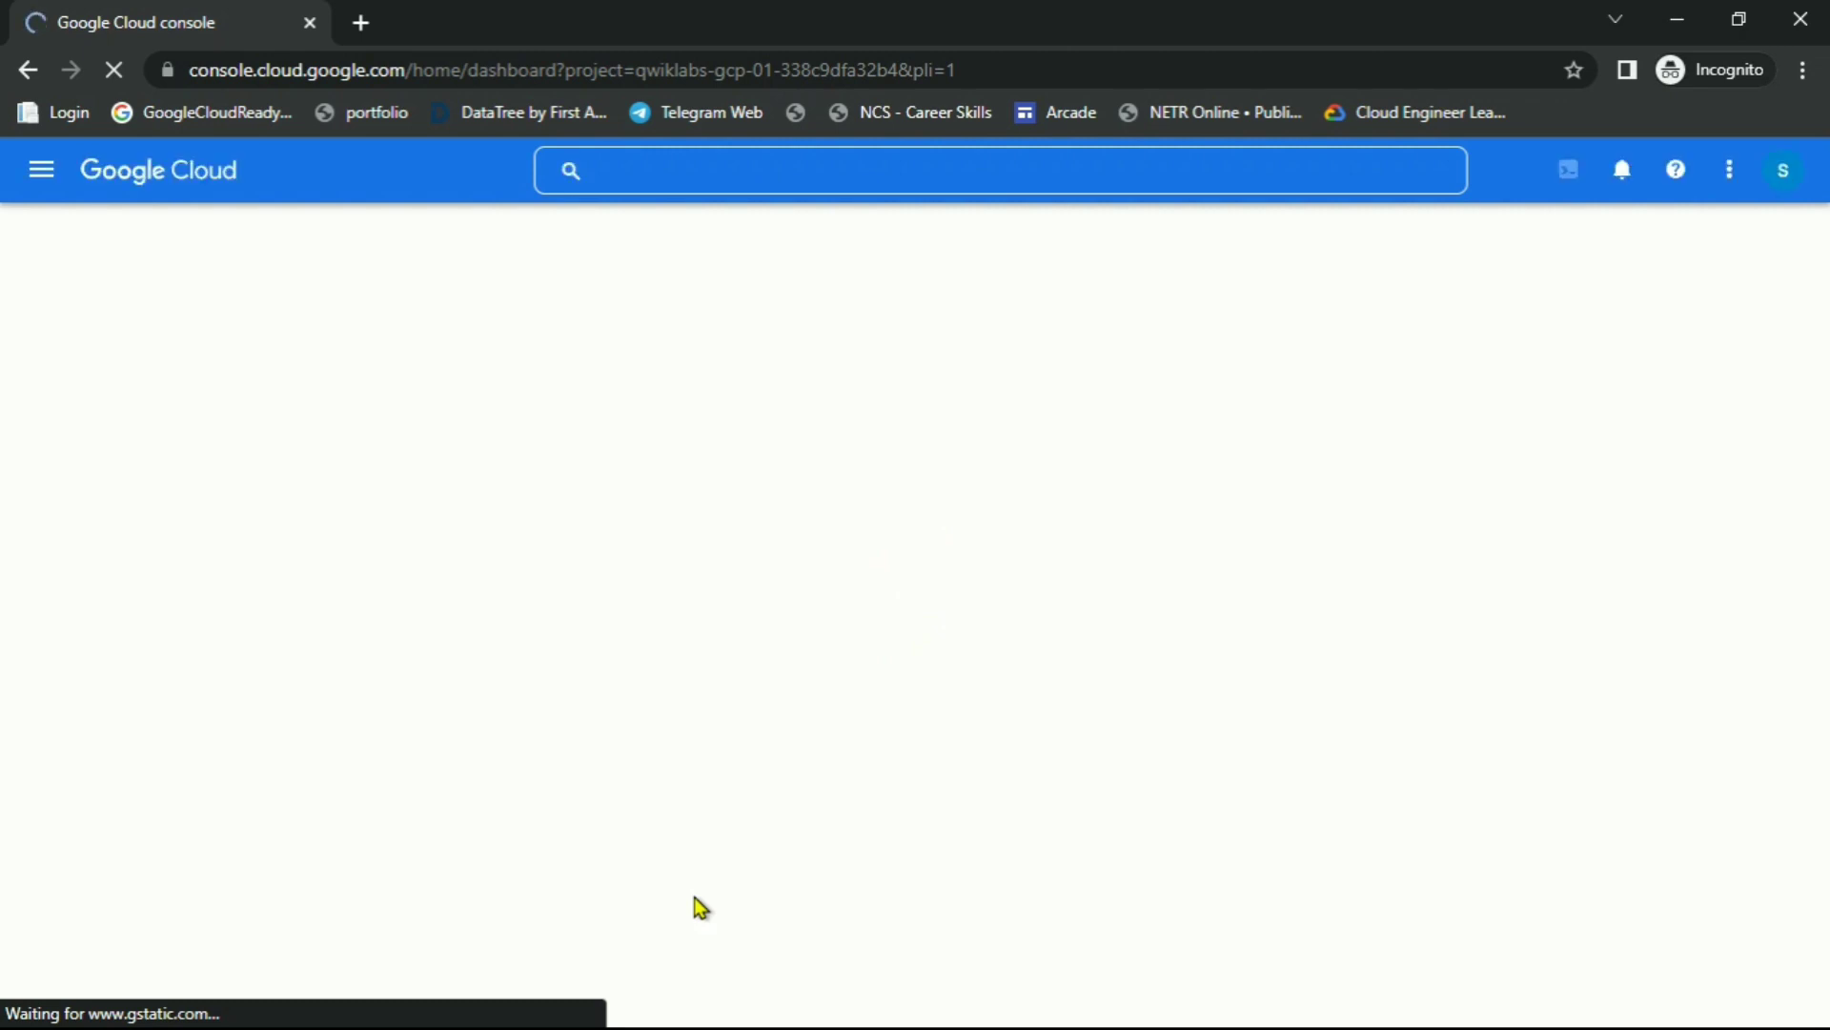
# Examine the lab page's Task 1 instructions for opening Google Cloud Dataprep from the Cloud Console
pyautogui.hotkey('alt', 'Tab')
pyautogui.scroll(-10, 908, 790)
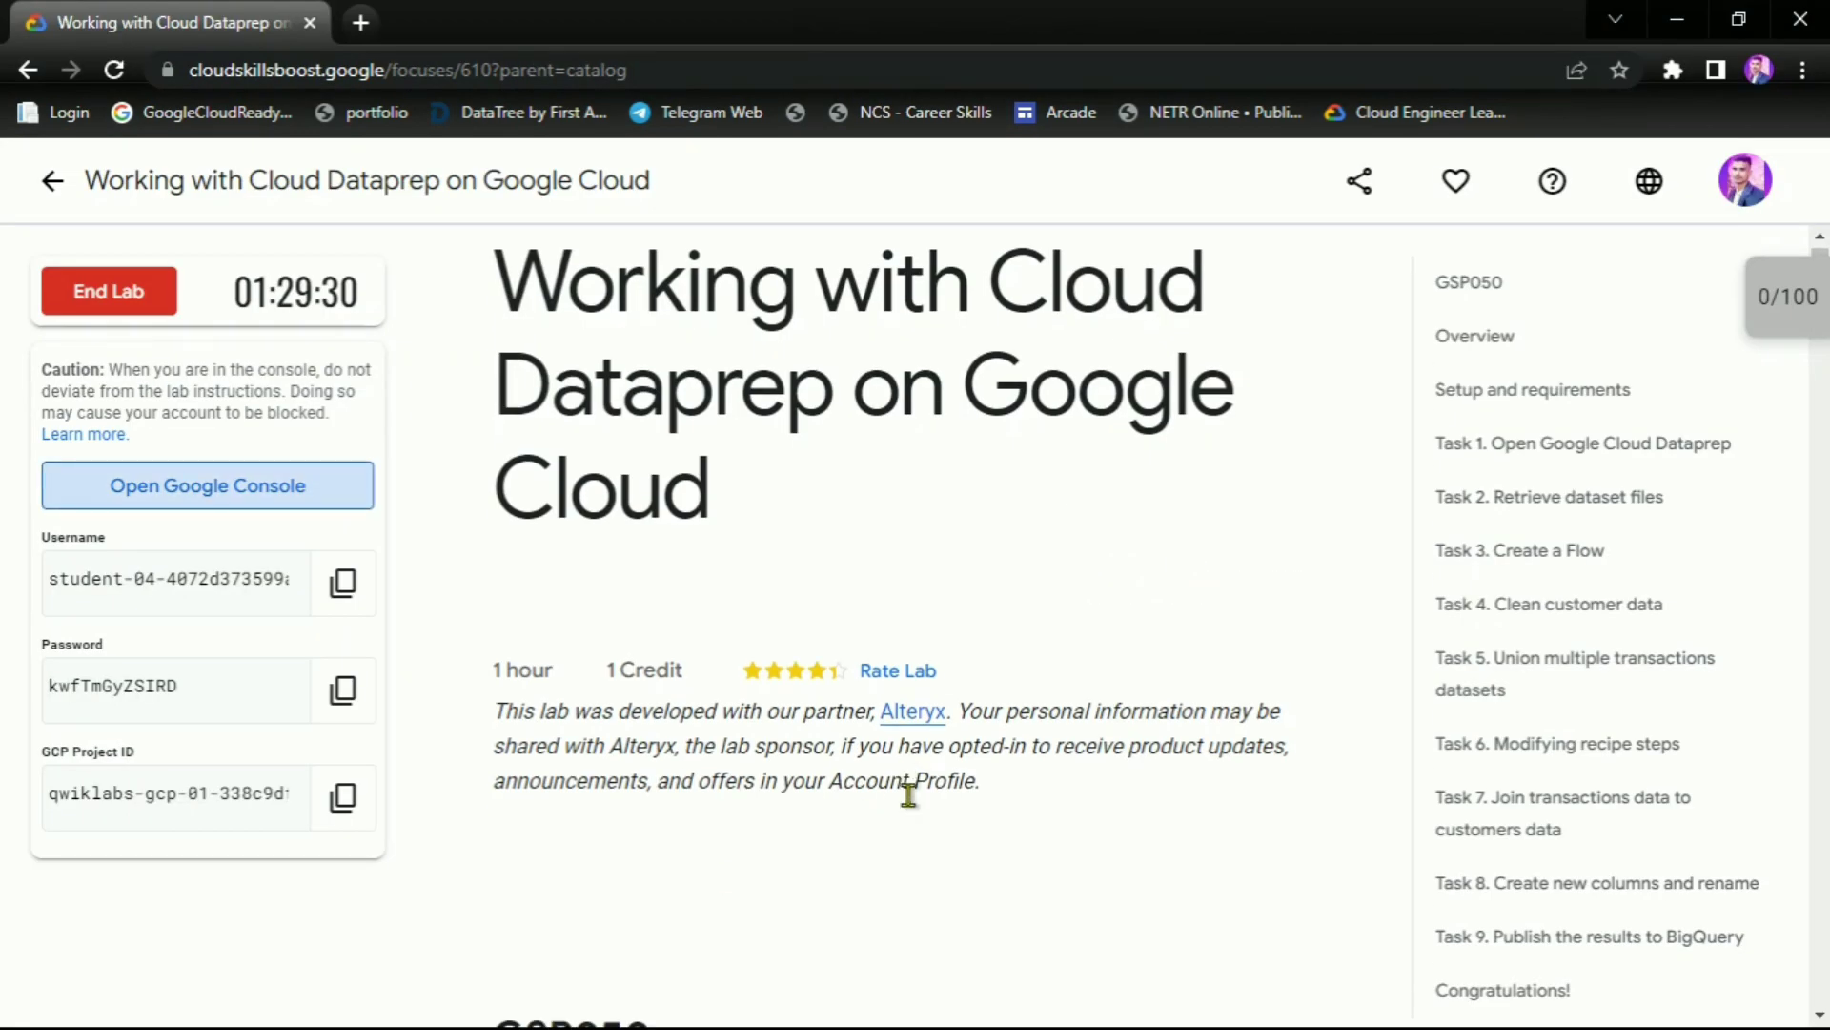
pyautogui.scroll(-20, 956, 769)
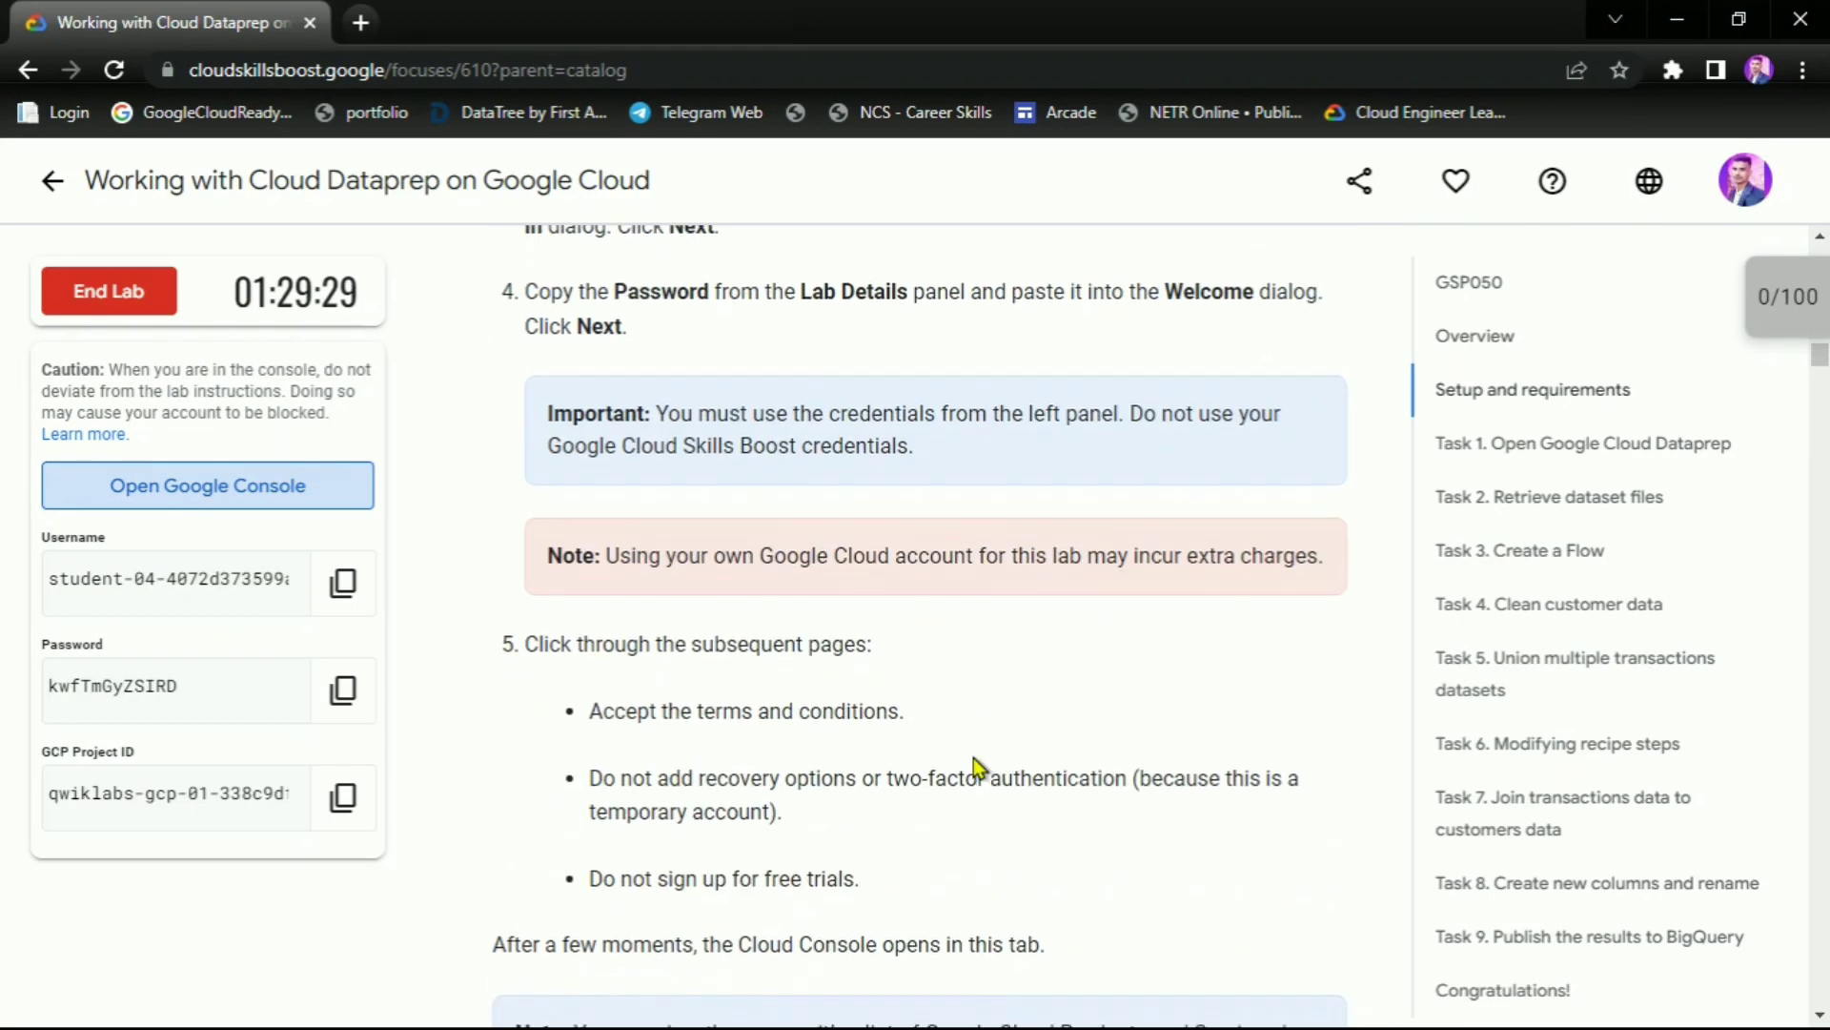
pyautogui.scroll(-15, 976, 768)
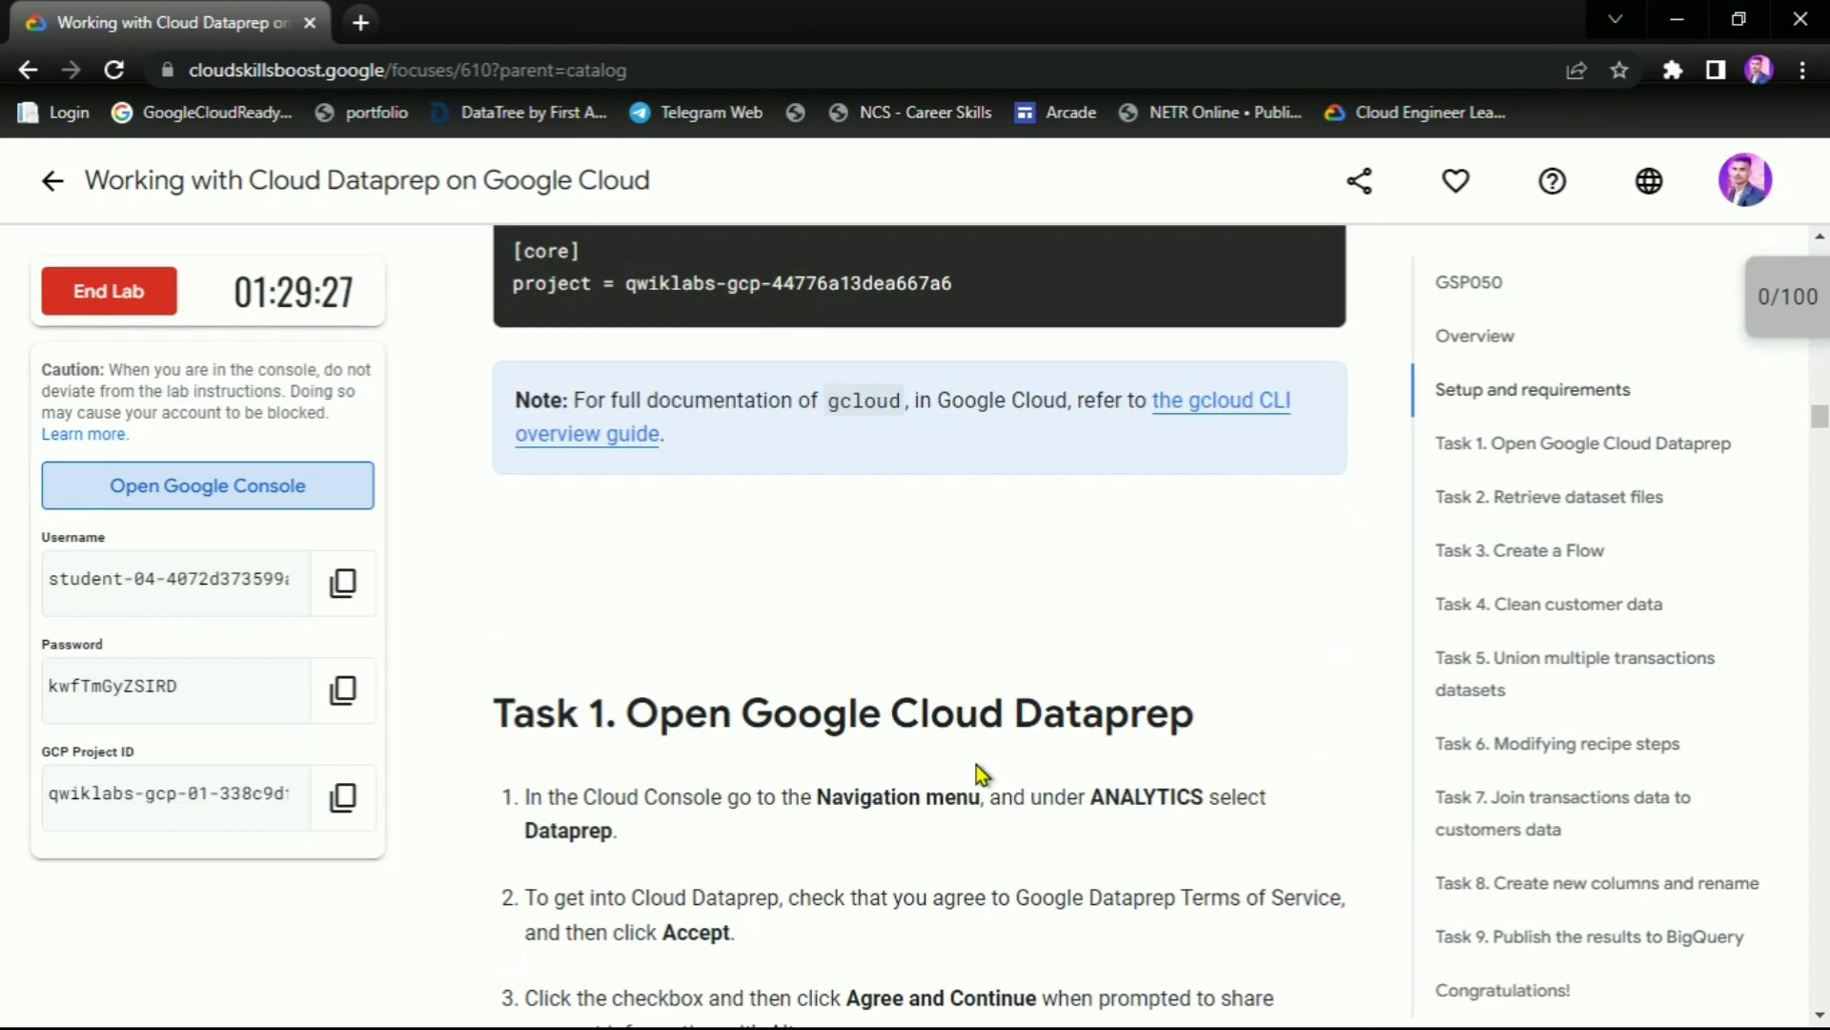
pyautogui.scroll(4, 977, 768)
pyautogui.scroll(-1, 976, 764)
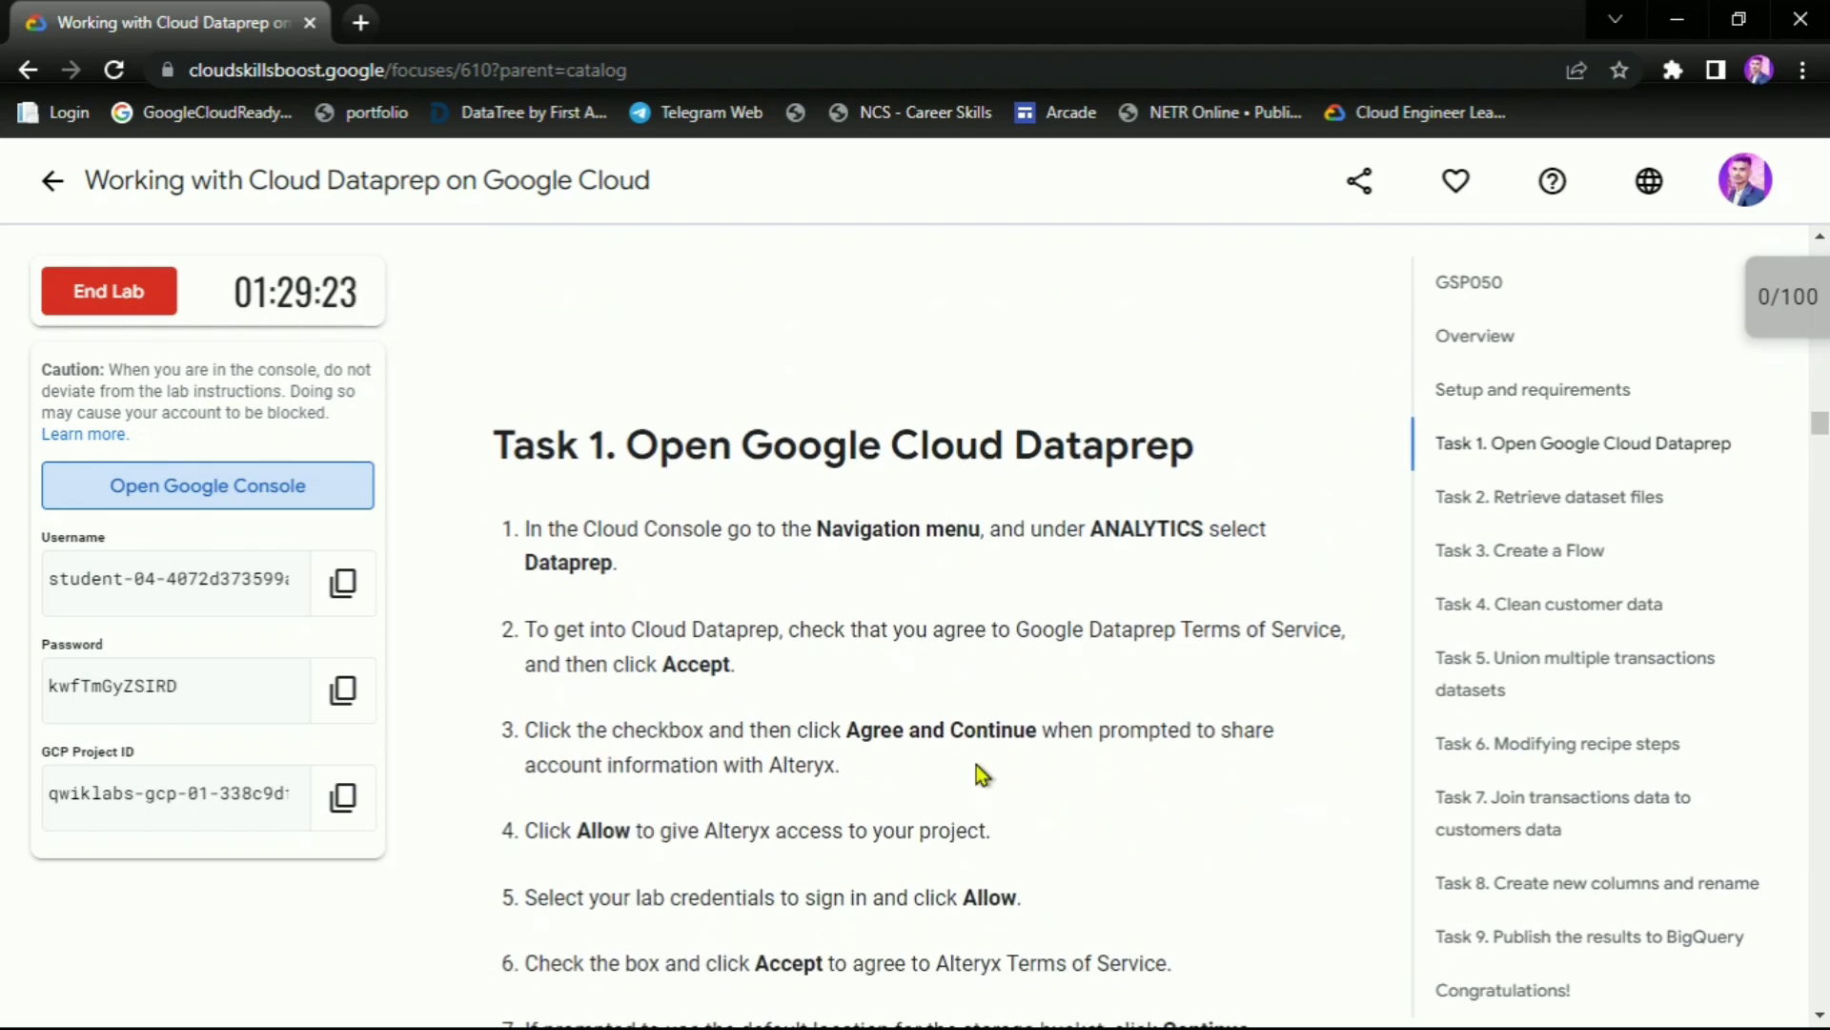
pyautogui.moveTo(621, 445); pyautogui.dragTo(1234, 446)
pyautogui.click(995, 599)
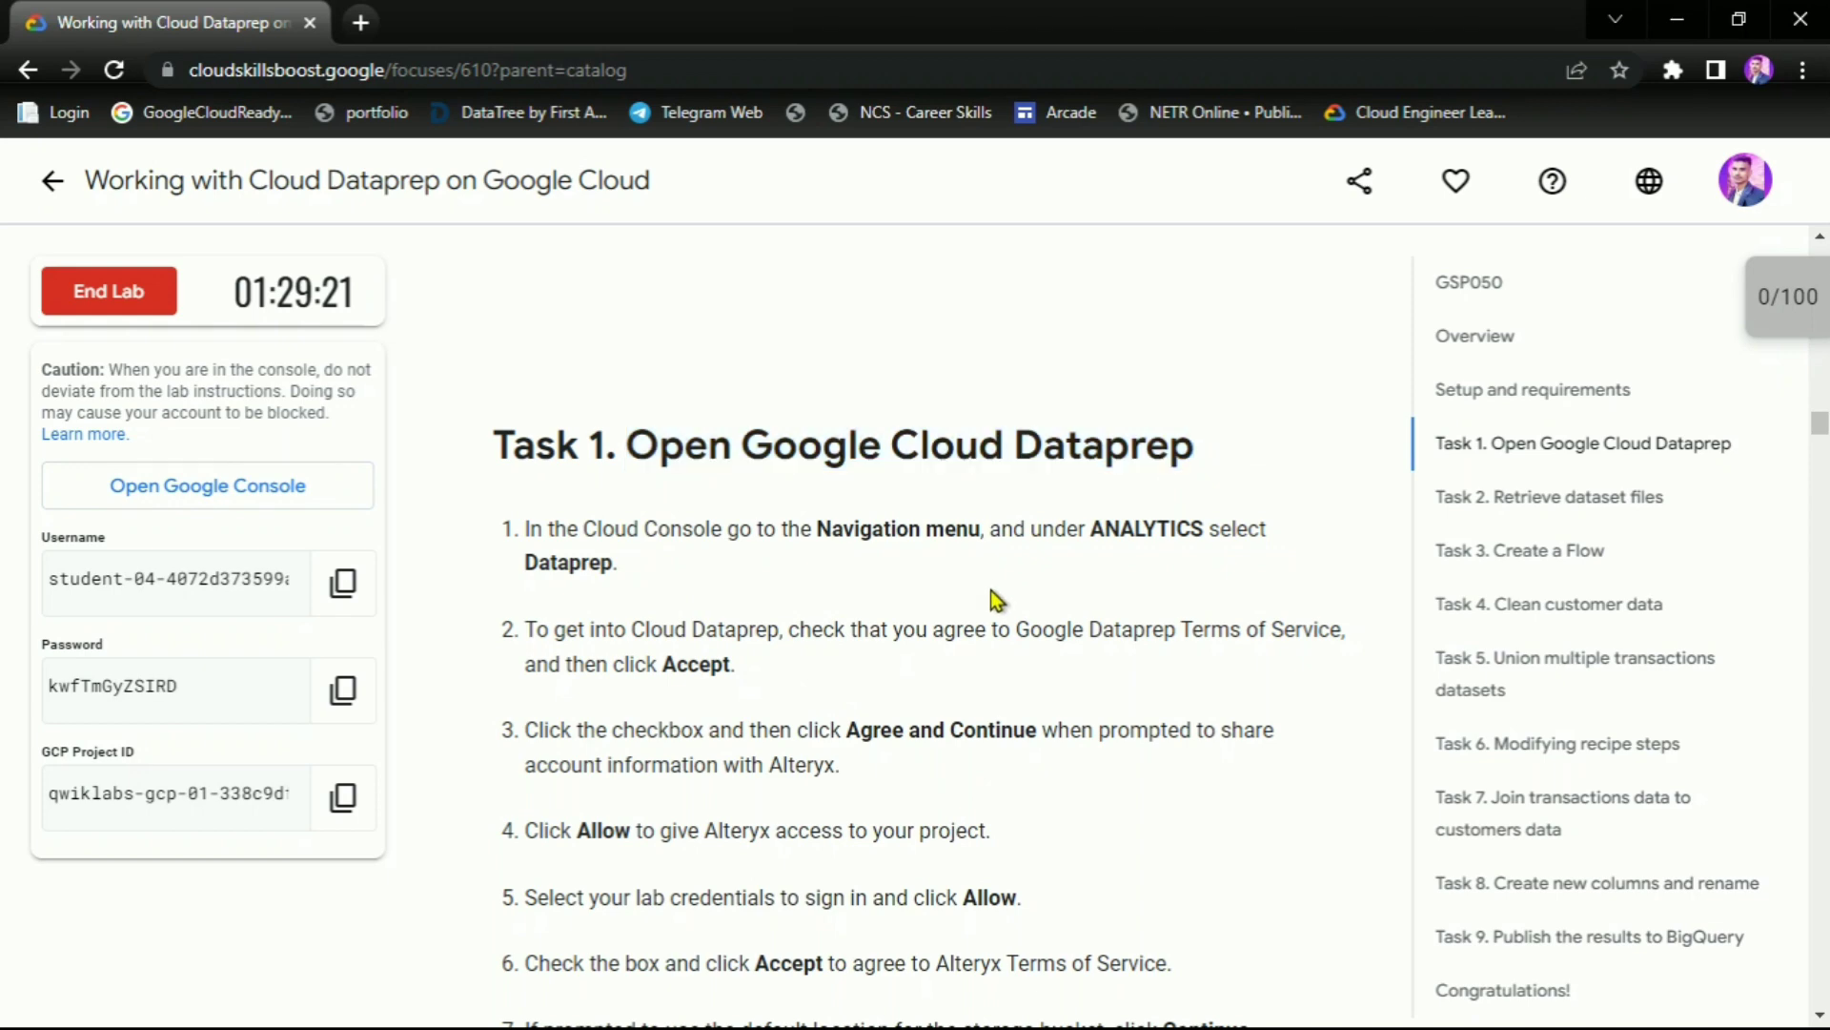
pyautogui.hotkey('alt', 'Tab')
pyautogui.doubleClick(563, 566)
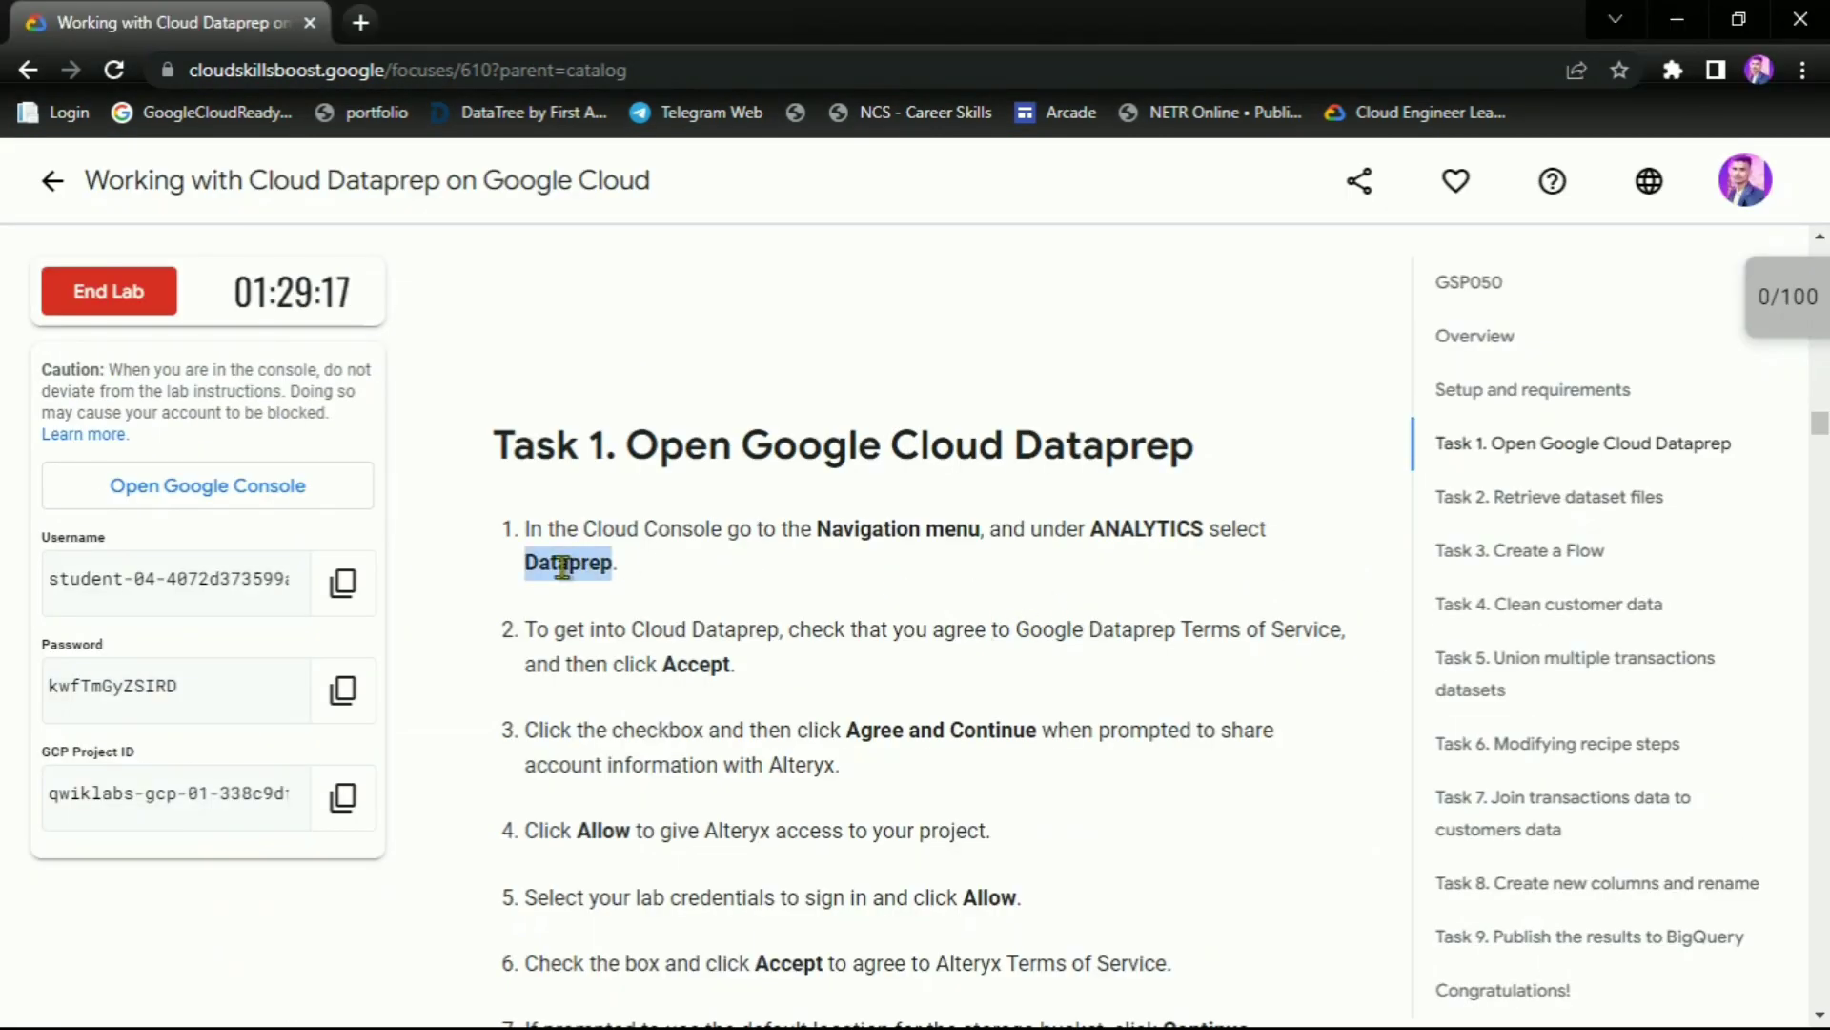
pyautogui.click(713, 565)
pyautogui.hotkey('alt', 'Tab')
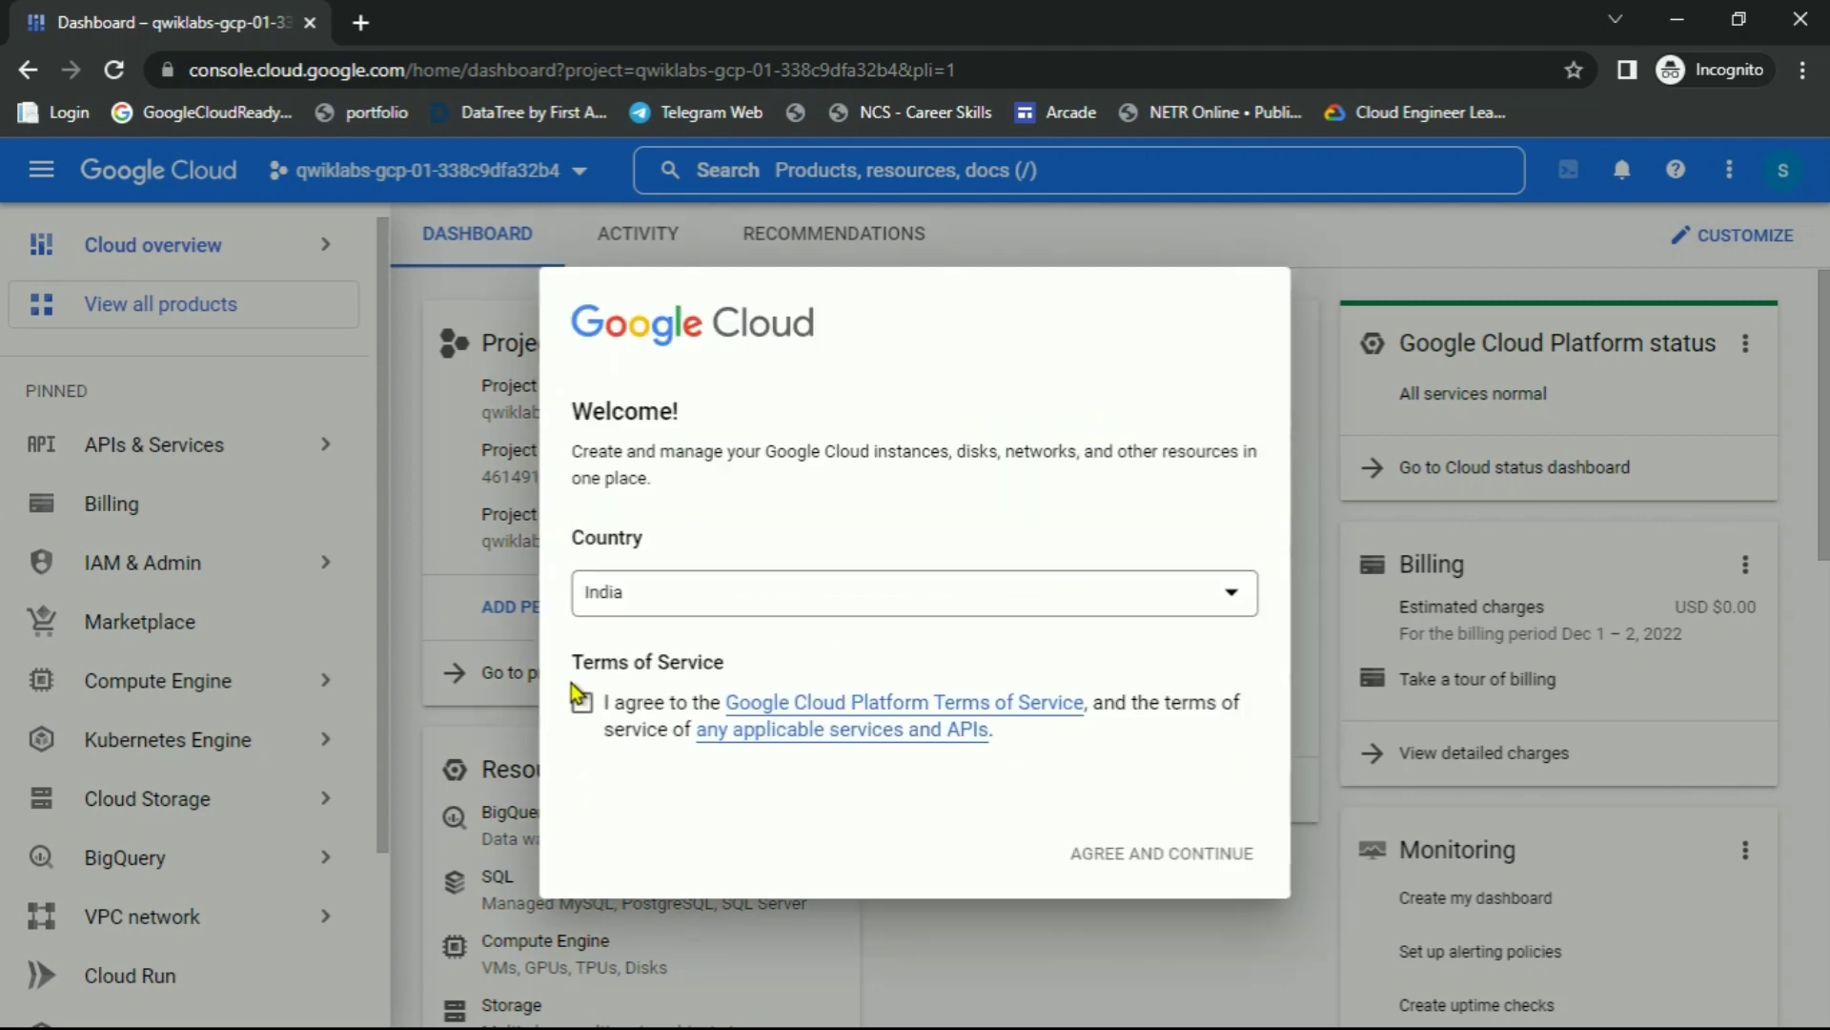
# Agree to the Google Cloud Platform Terms of Service in the console and collapse the navigation menu
pyautogui.click(584, 705)
pyautogui.click(1208, 848)
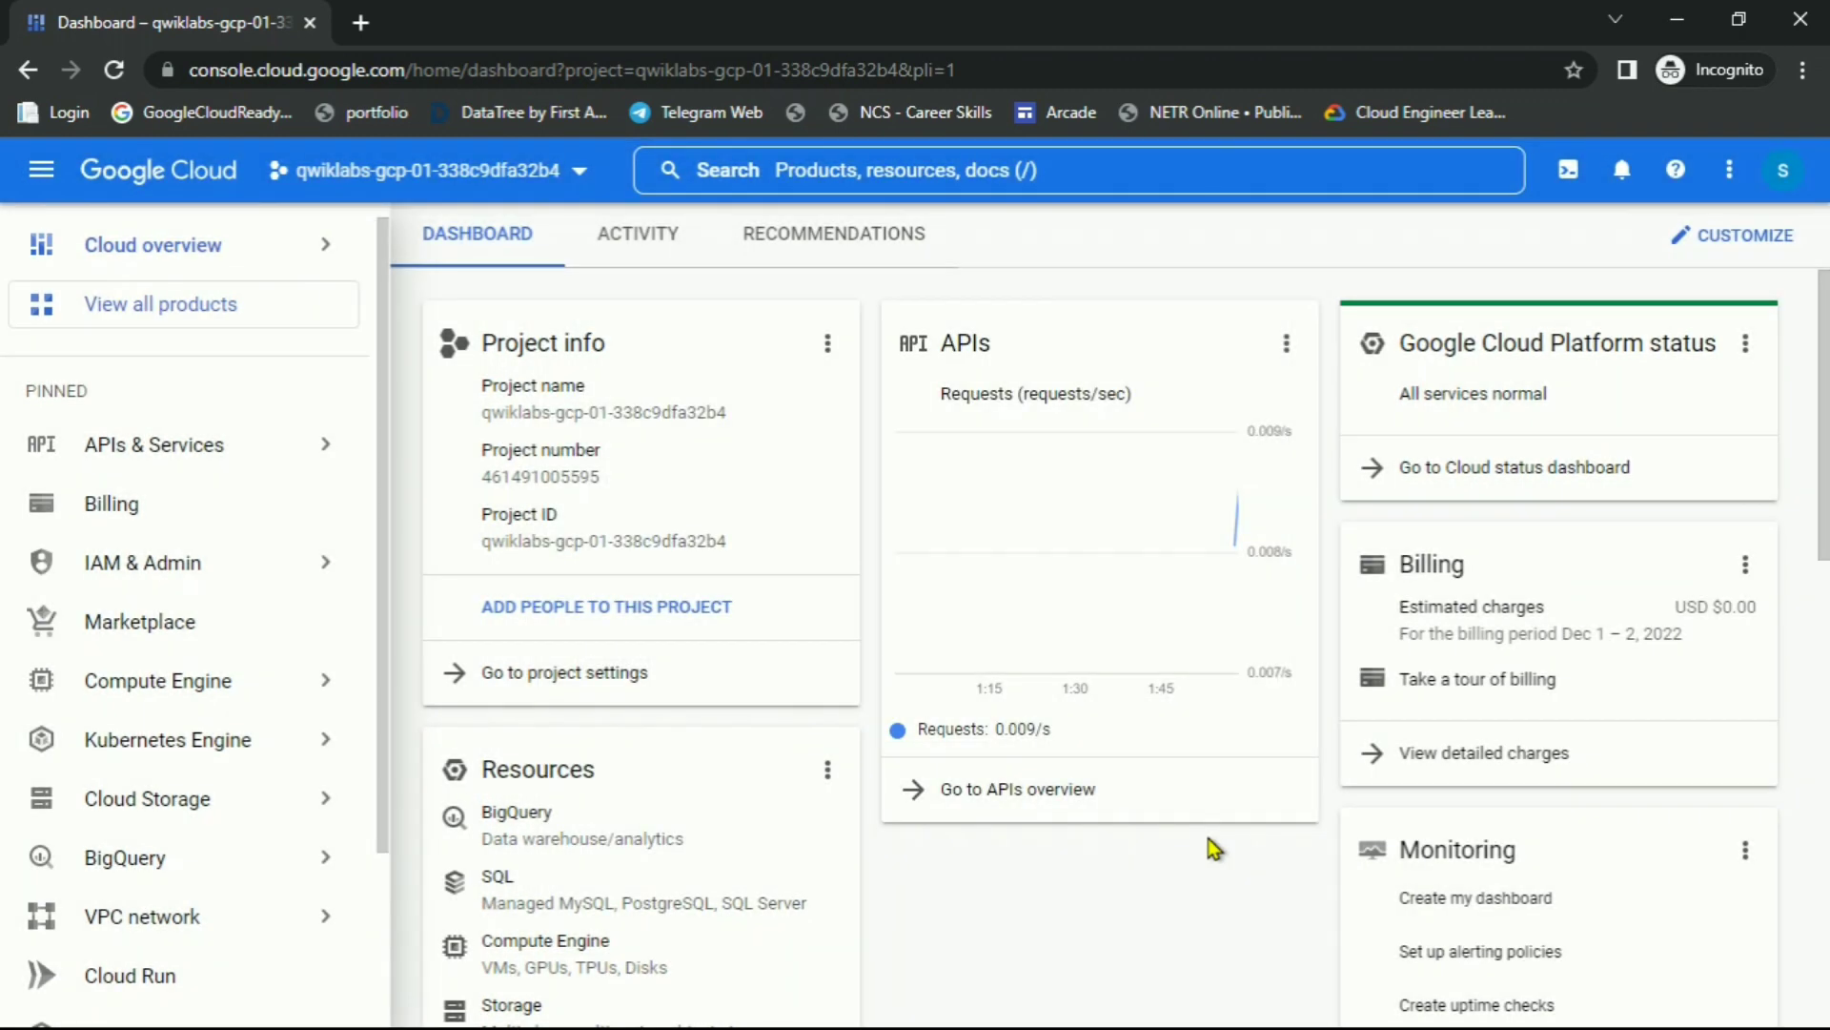
pyautogui.click(53, 187)
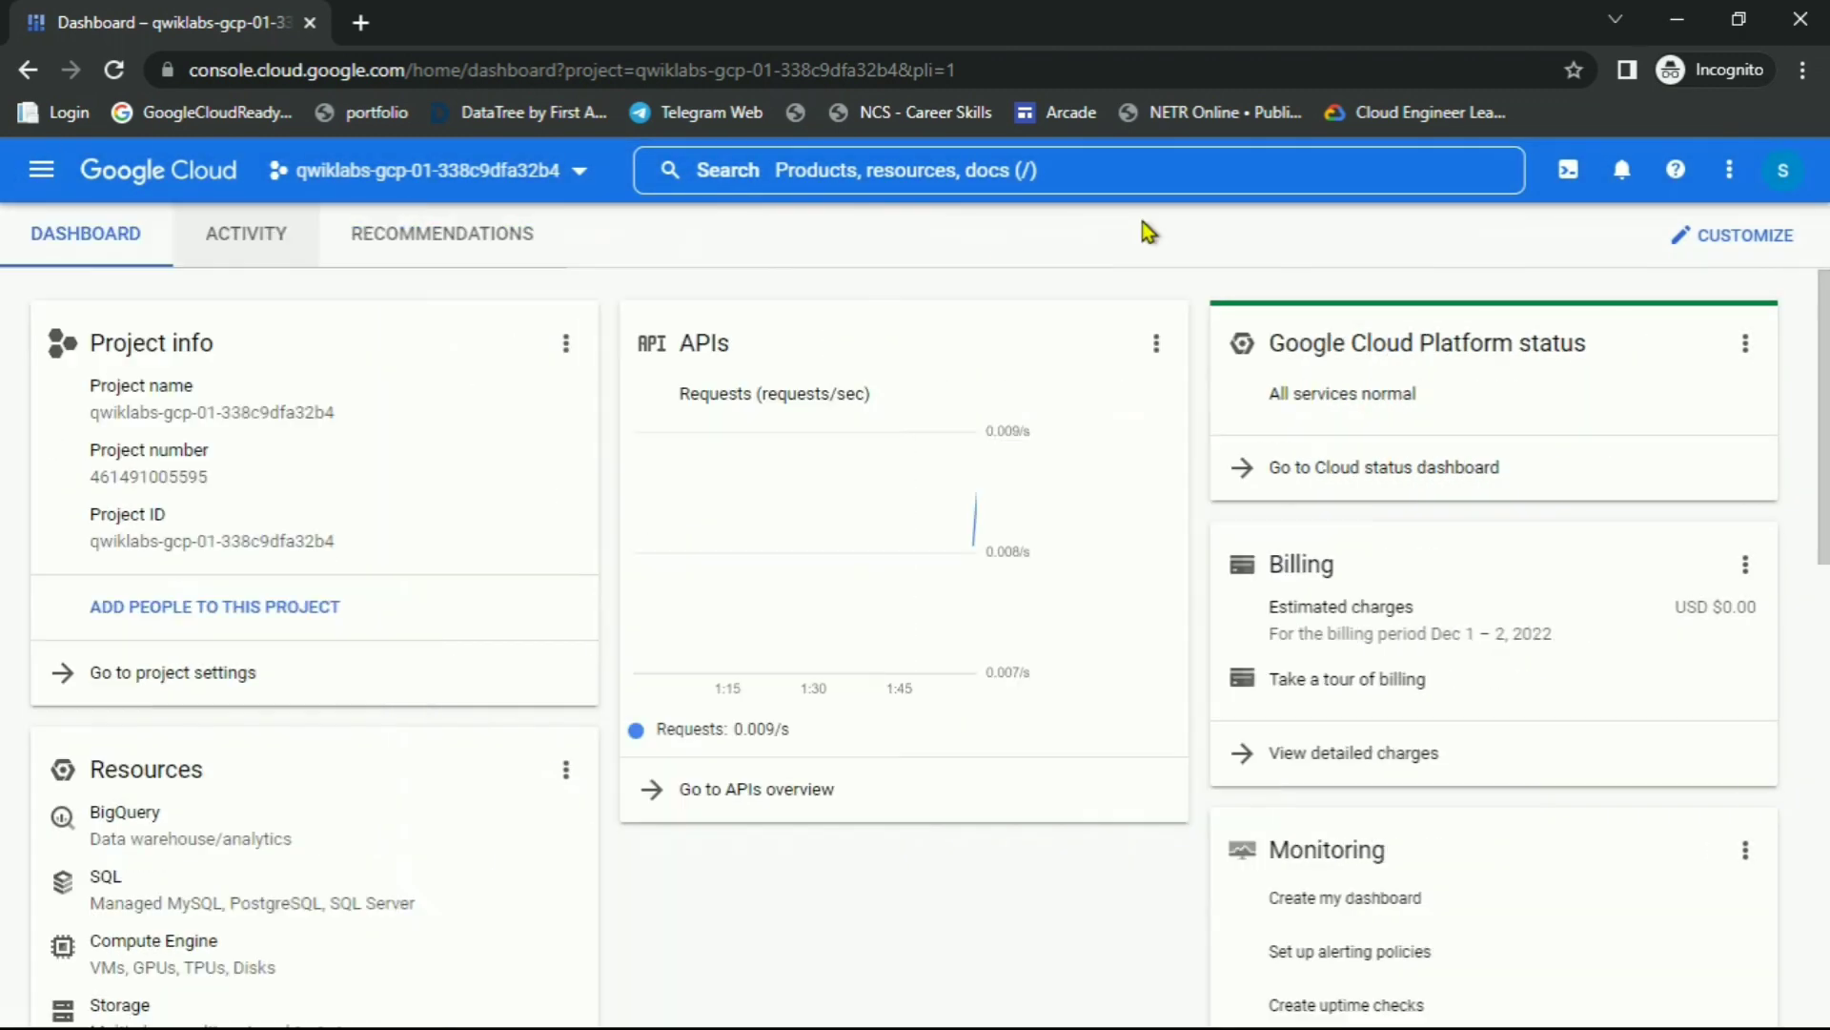
# Activate Cloud Shell, and search the console for Dataprep and open its page in a new browser tab
pyautogui.click(1564, 179)
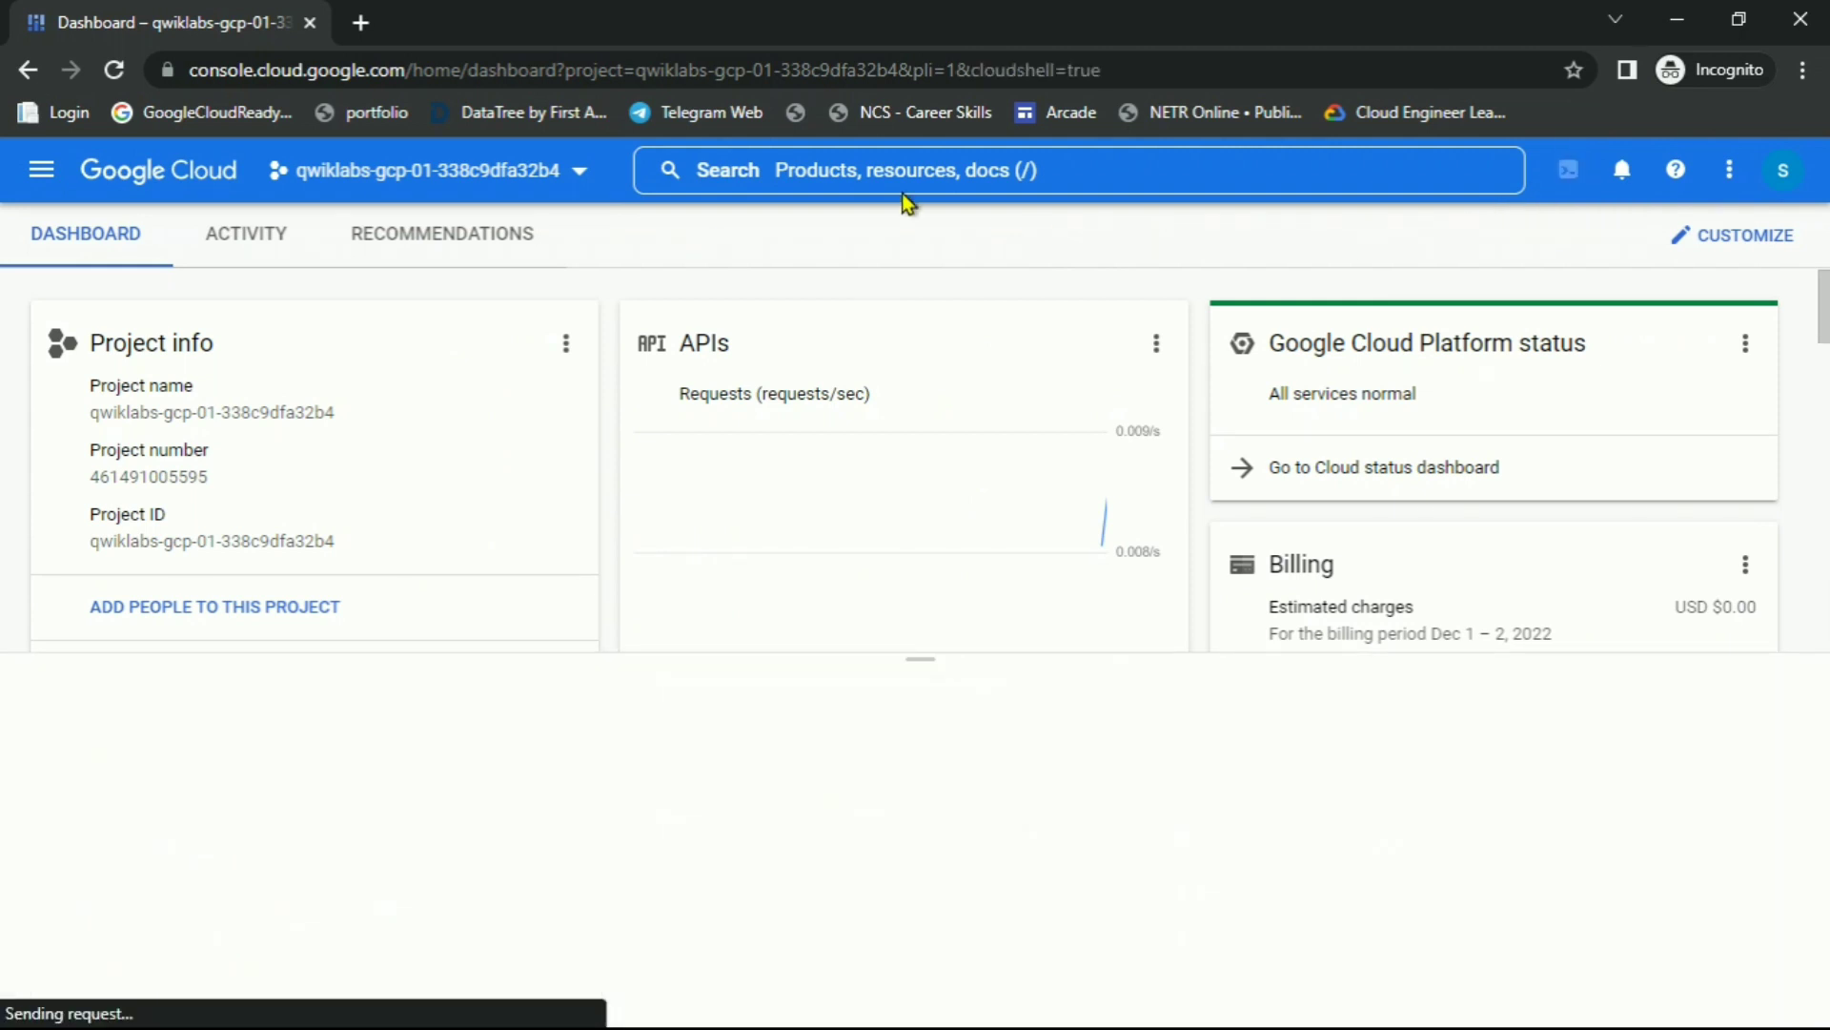
pyautogui.click(865, 176)
pyautogui.write('Dataprep')
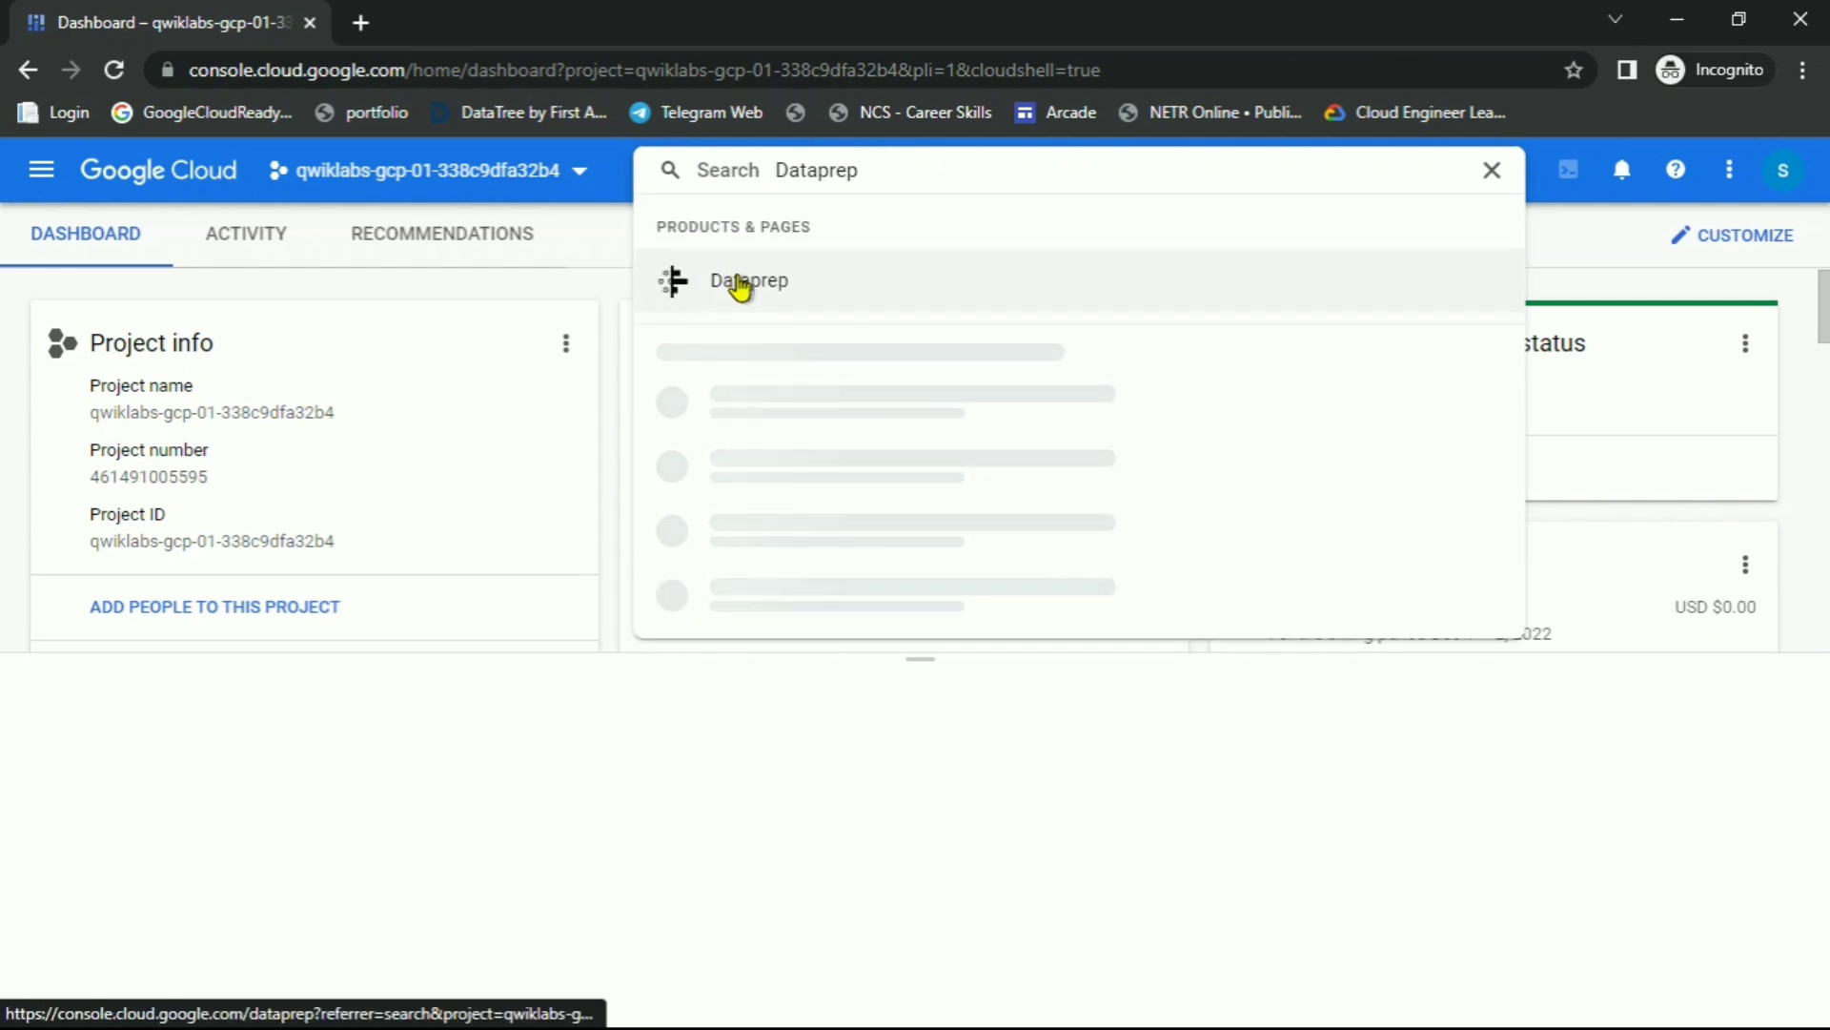
pyautogui.rightClick(742, 282)
pyautogui.click(766, 297)
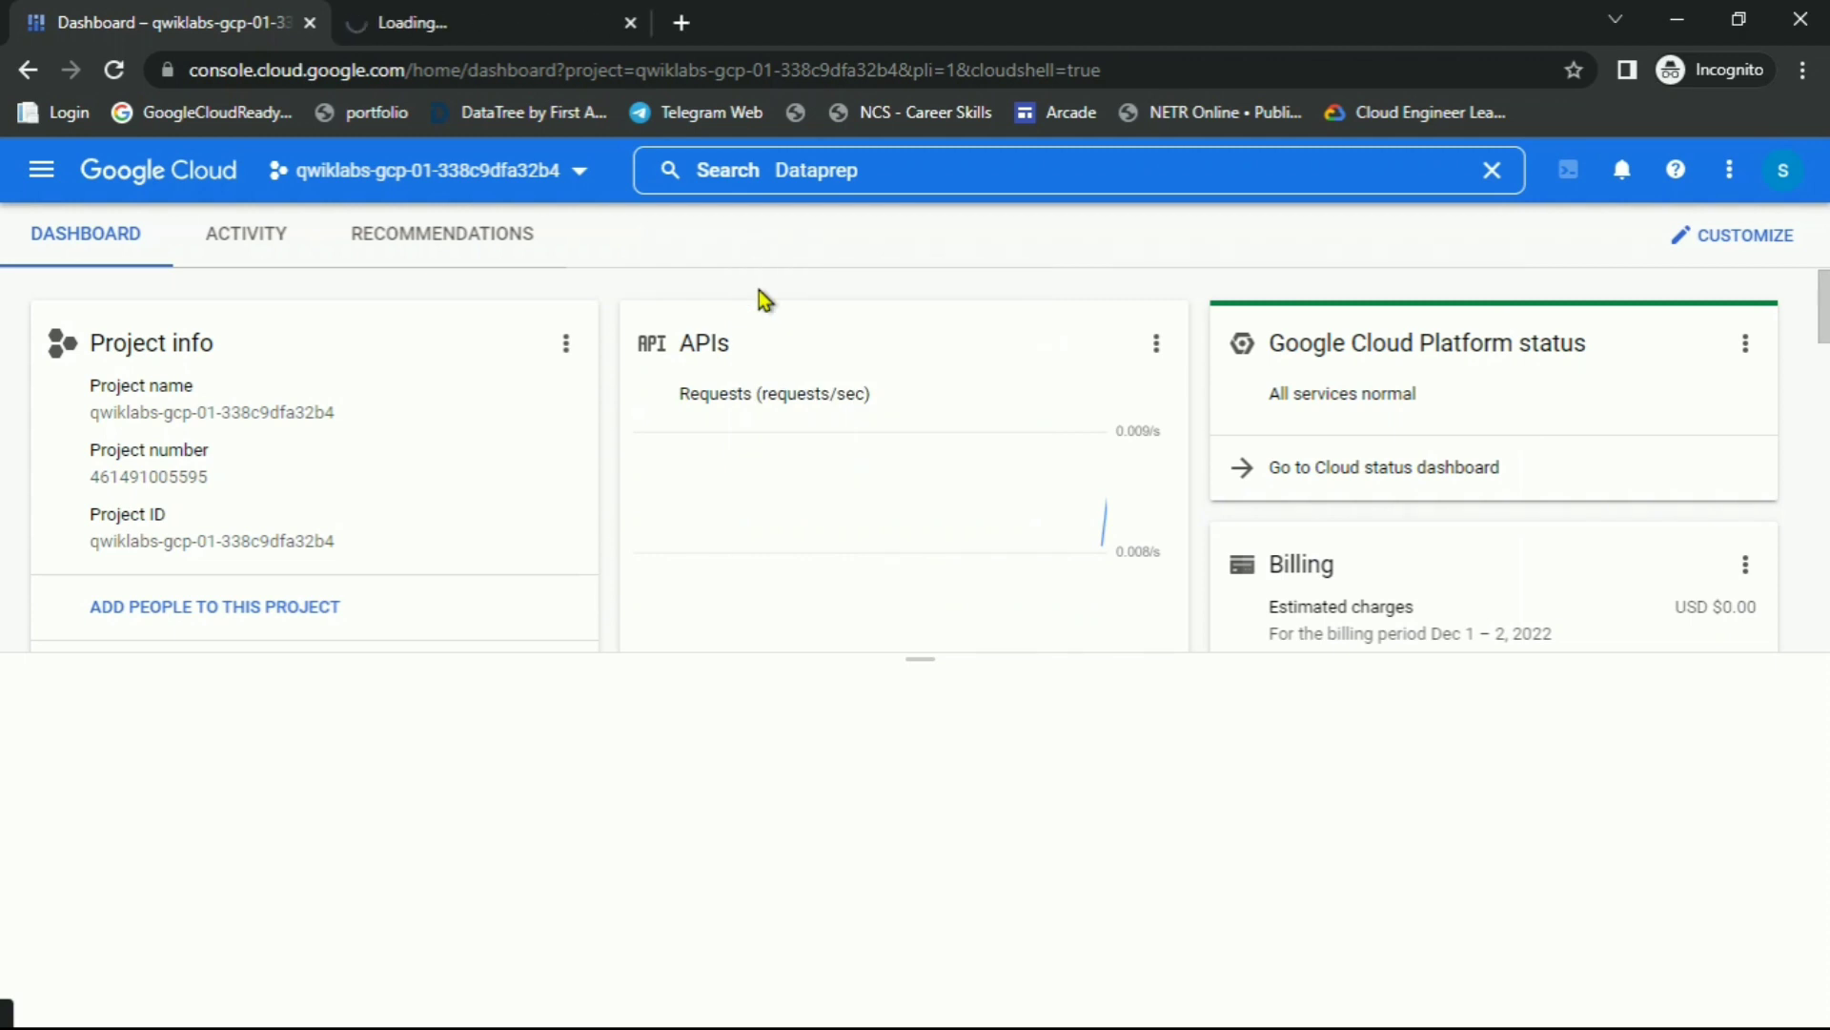
pyautogui.click(1493, 171)
pyautogui.click(589, 232)
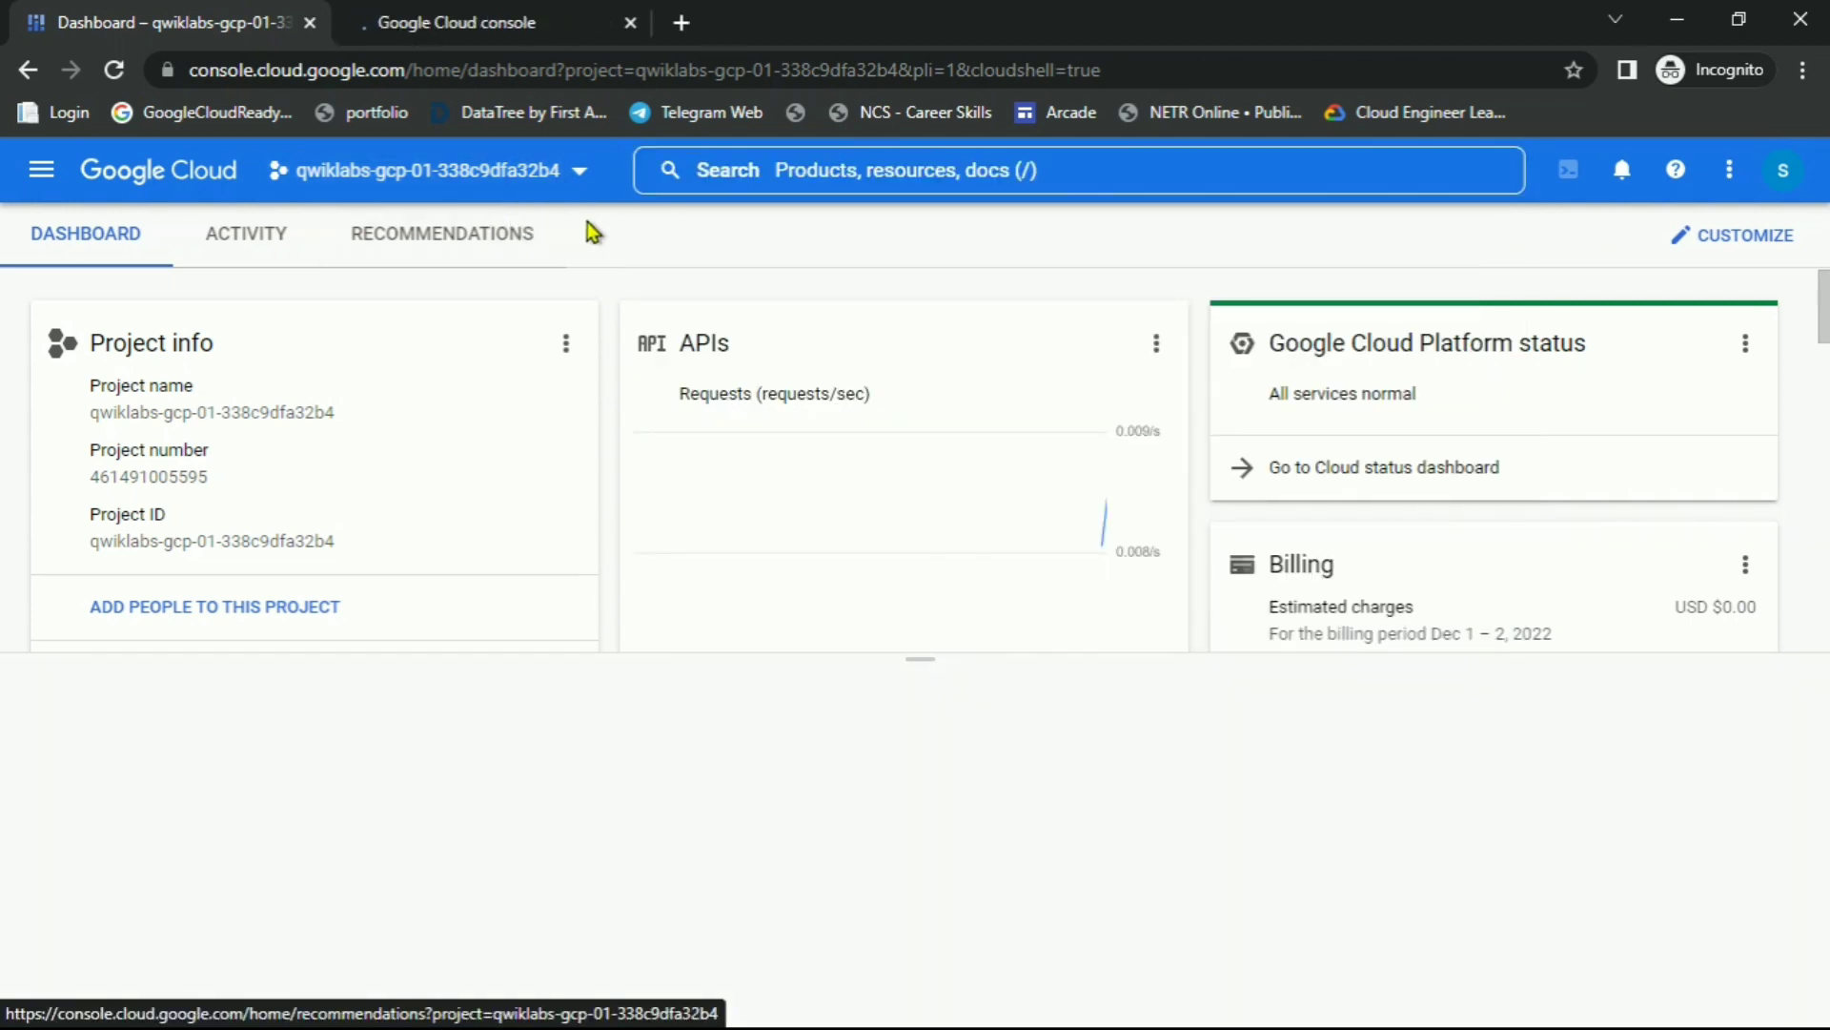
# Check the remaining Task 1 instructions on accepting the Dataprep terms and granting access in the lab page
pyautogui.click(492, 21)
pyautogui.click(213, 21)
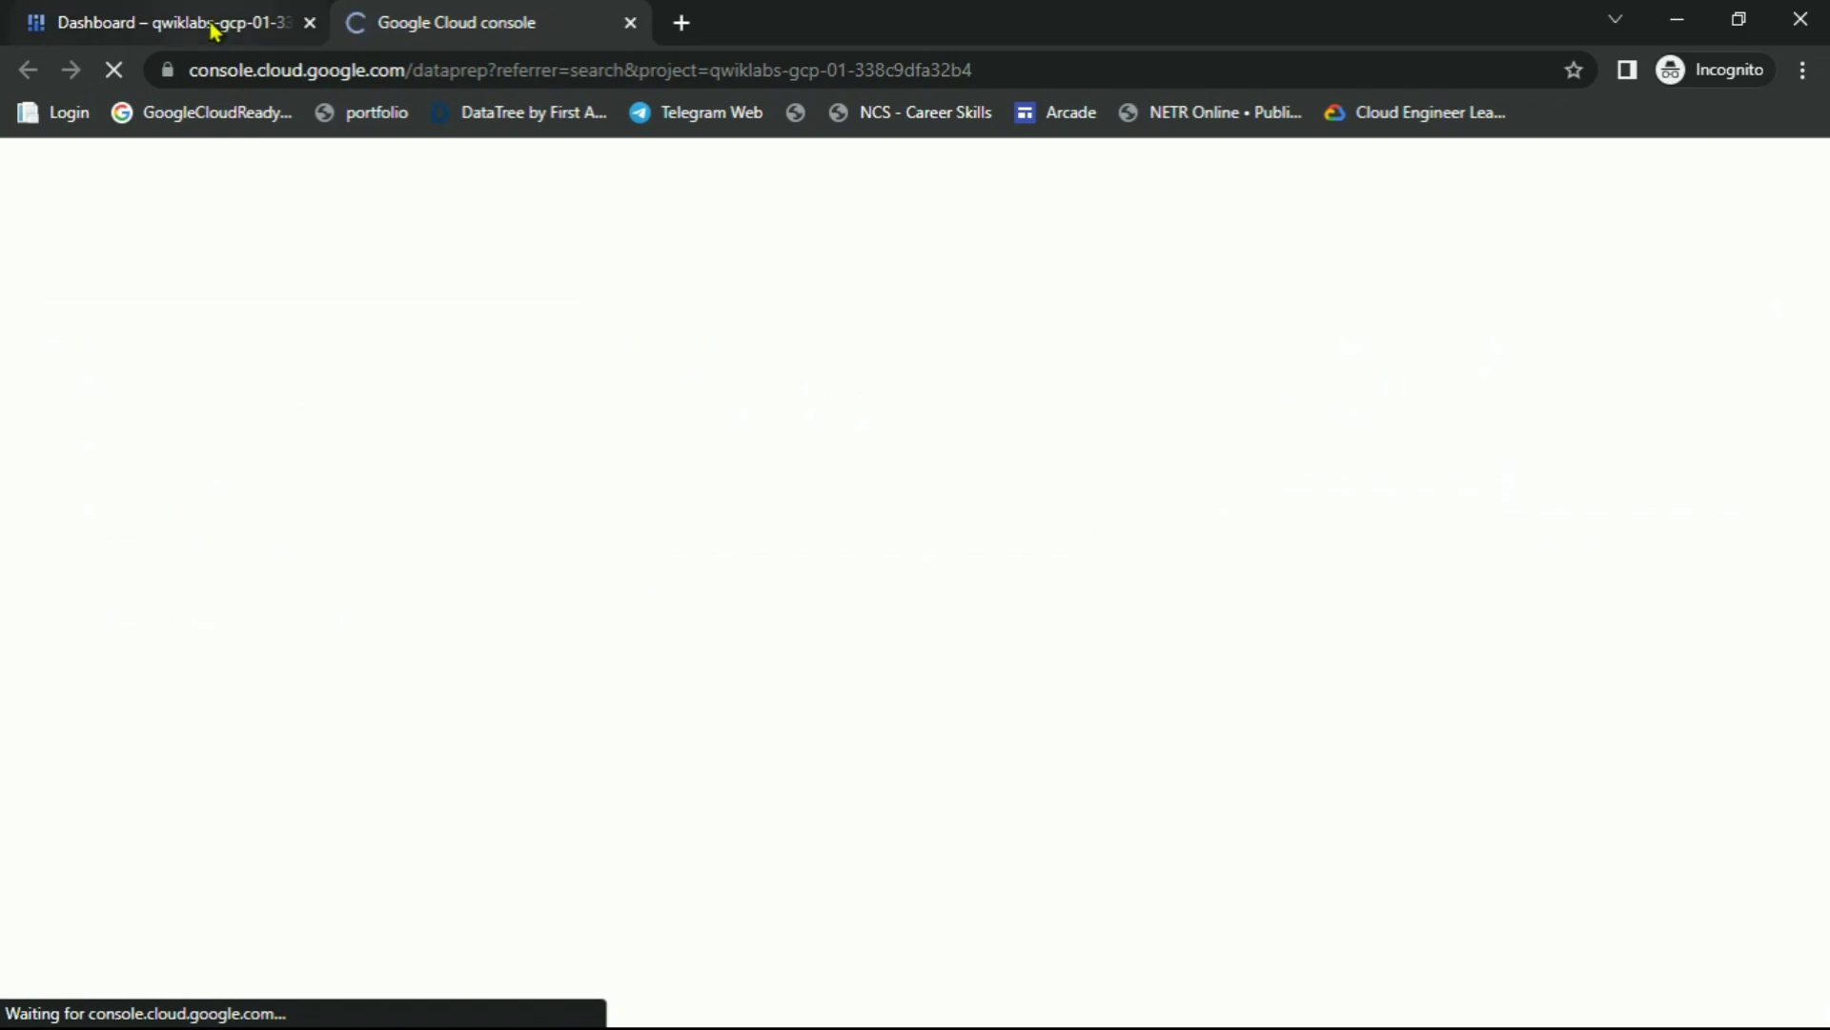
pyautogui.hotkey('alt', 'Tab')
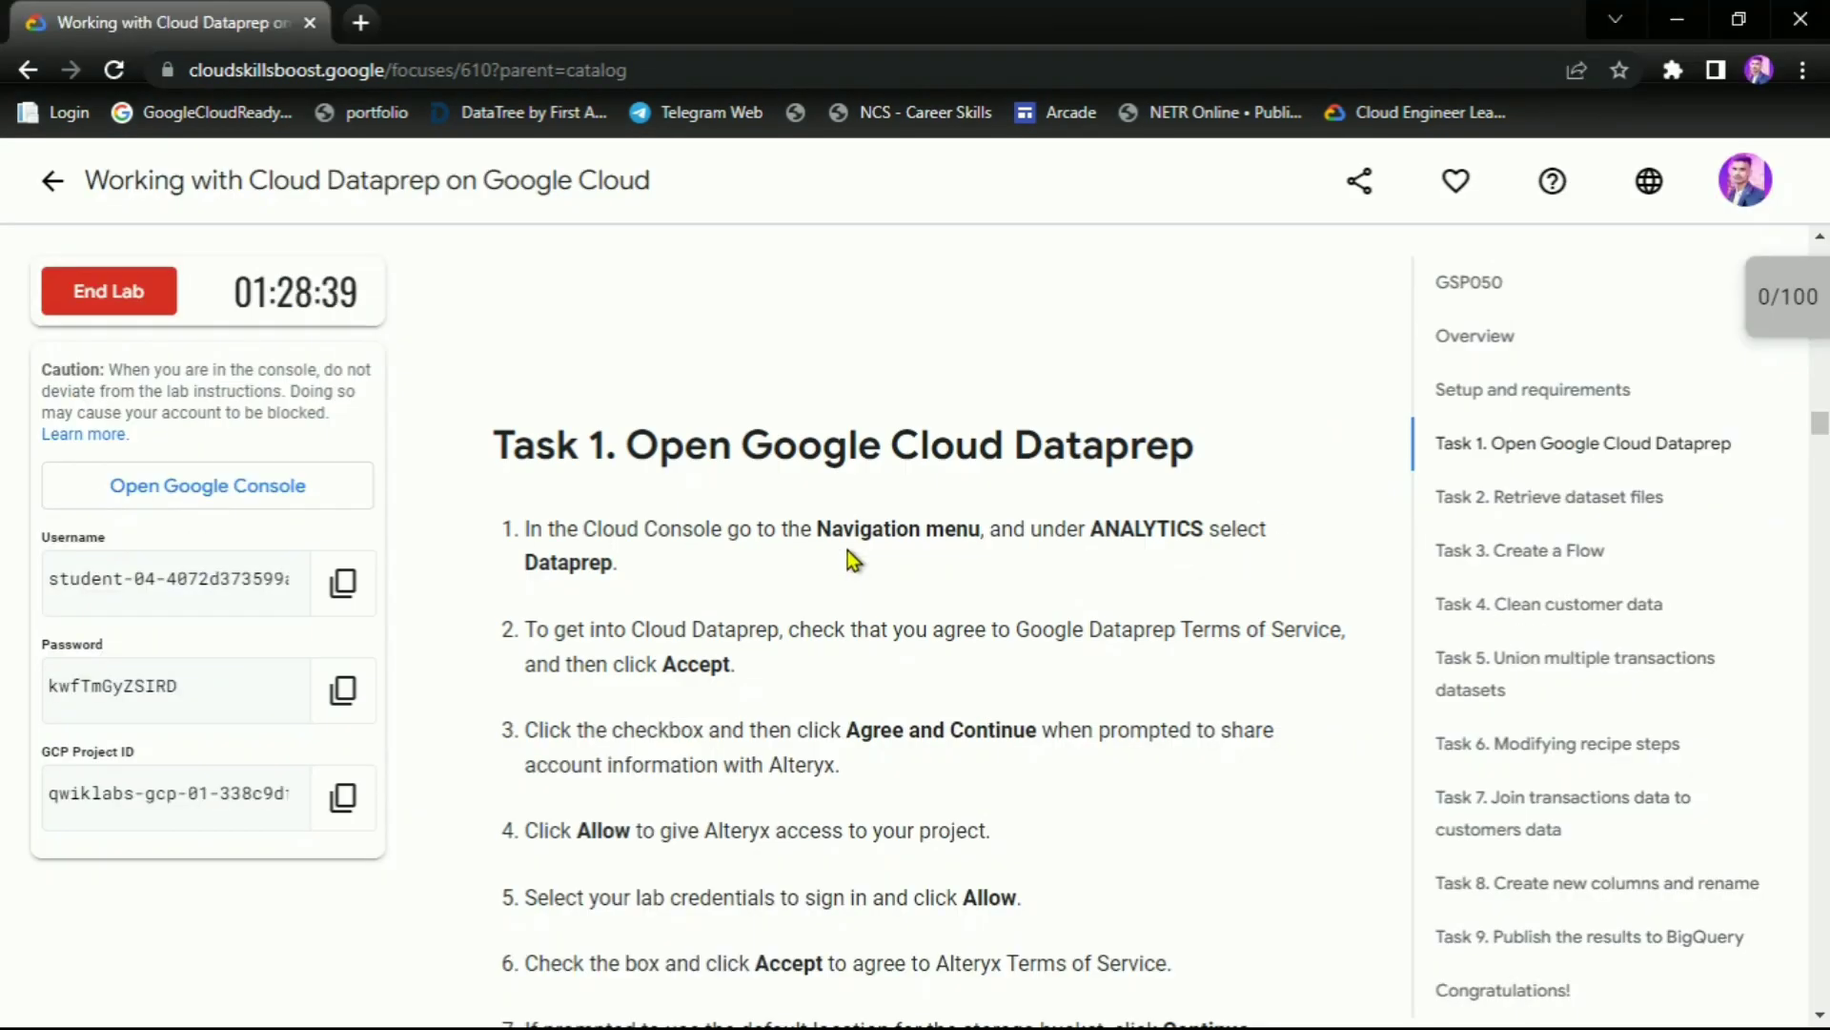
pyautogui.scroll(-2, 1173, 597)
pyautogui.scroll(-3, 931, 568)
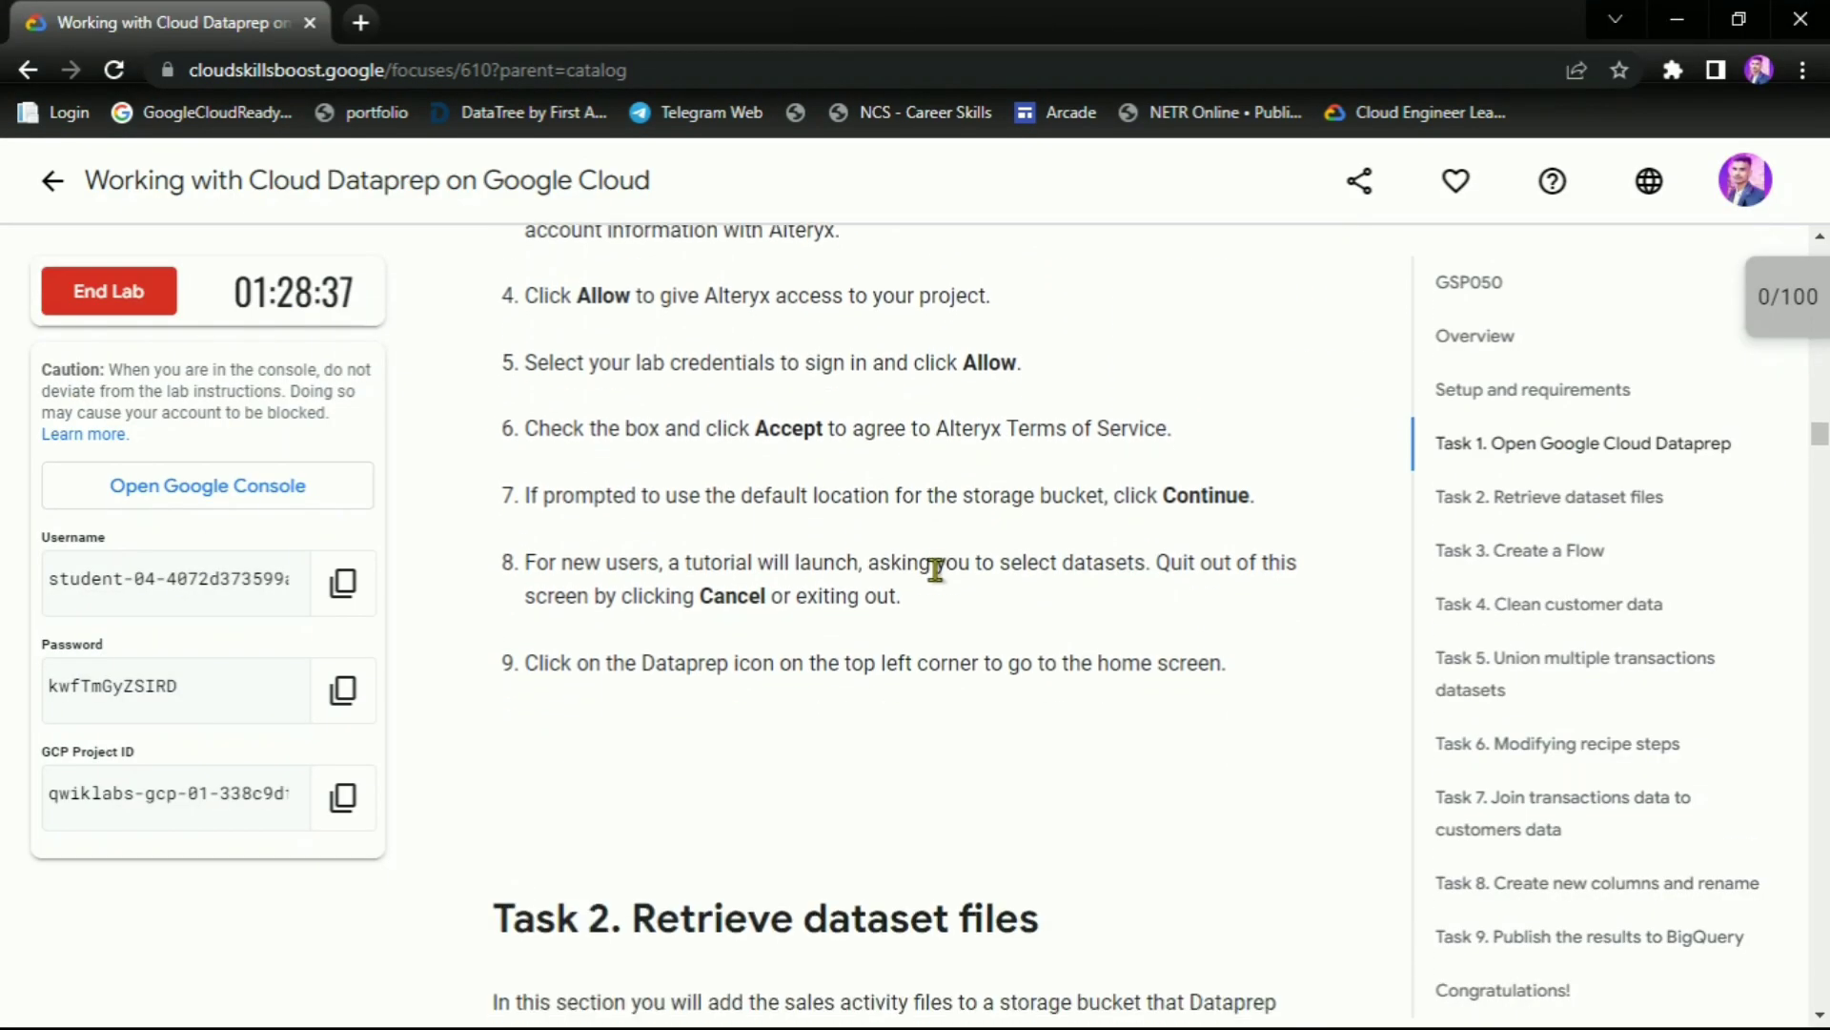
pyautogui.scroll(3, 931, 569)
pyautogui.hotkey('alt', 'Tab')
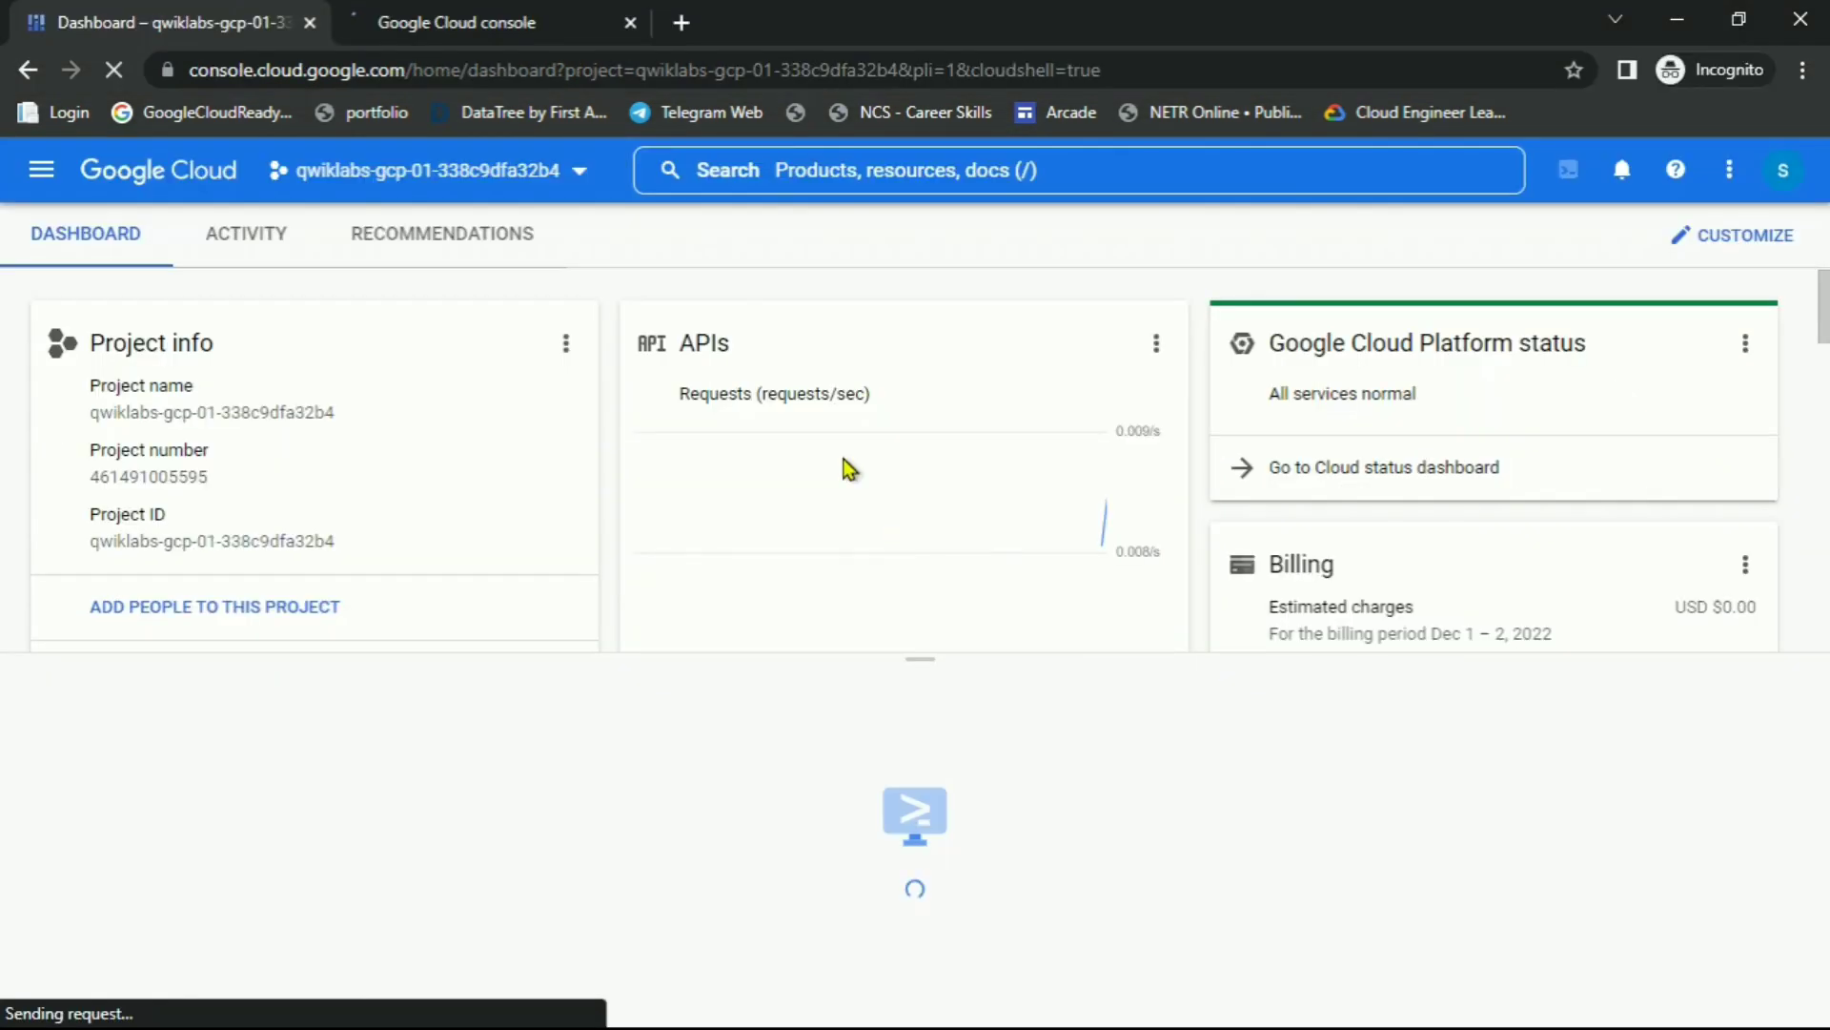
# Accept the Google Dataprep Terms of Service and authorize sharing account information with Trifacta
pyautogui.click(462, 29)
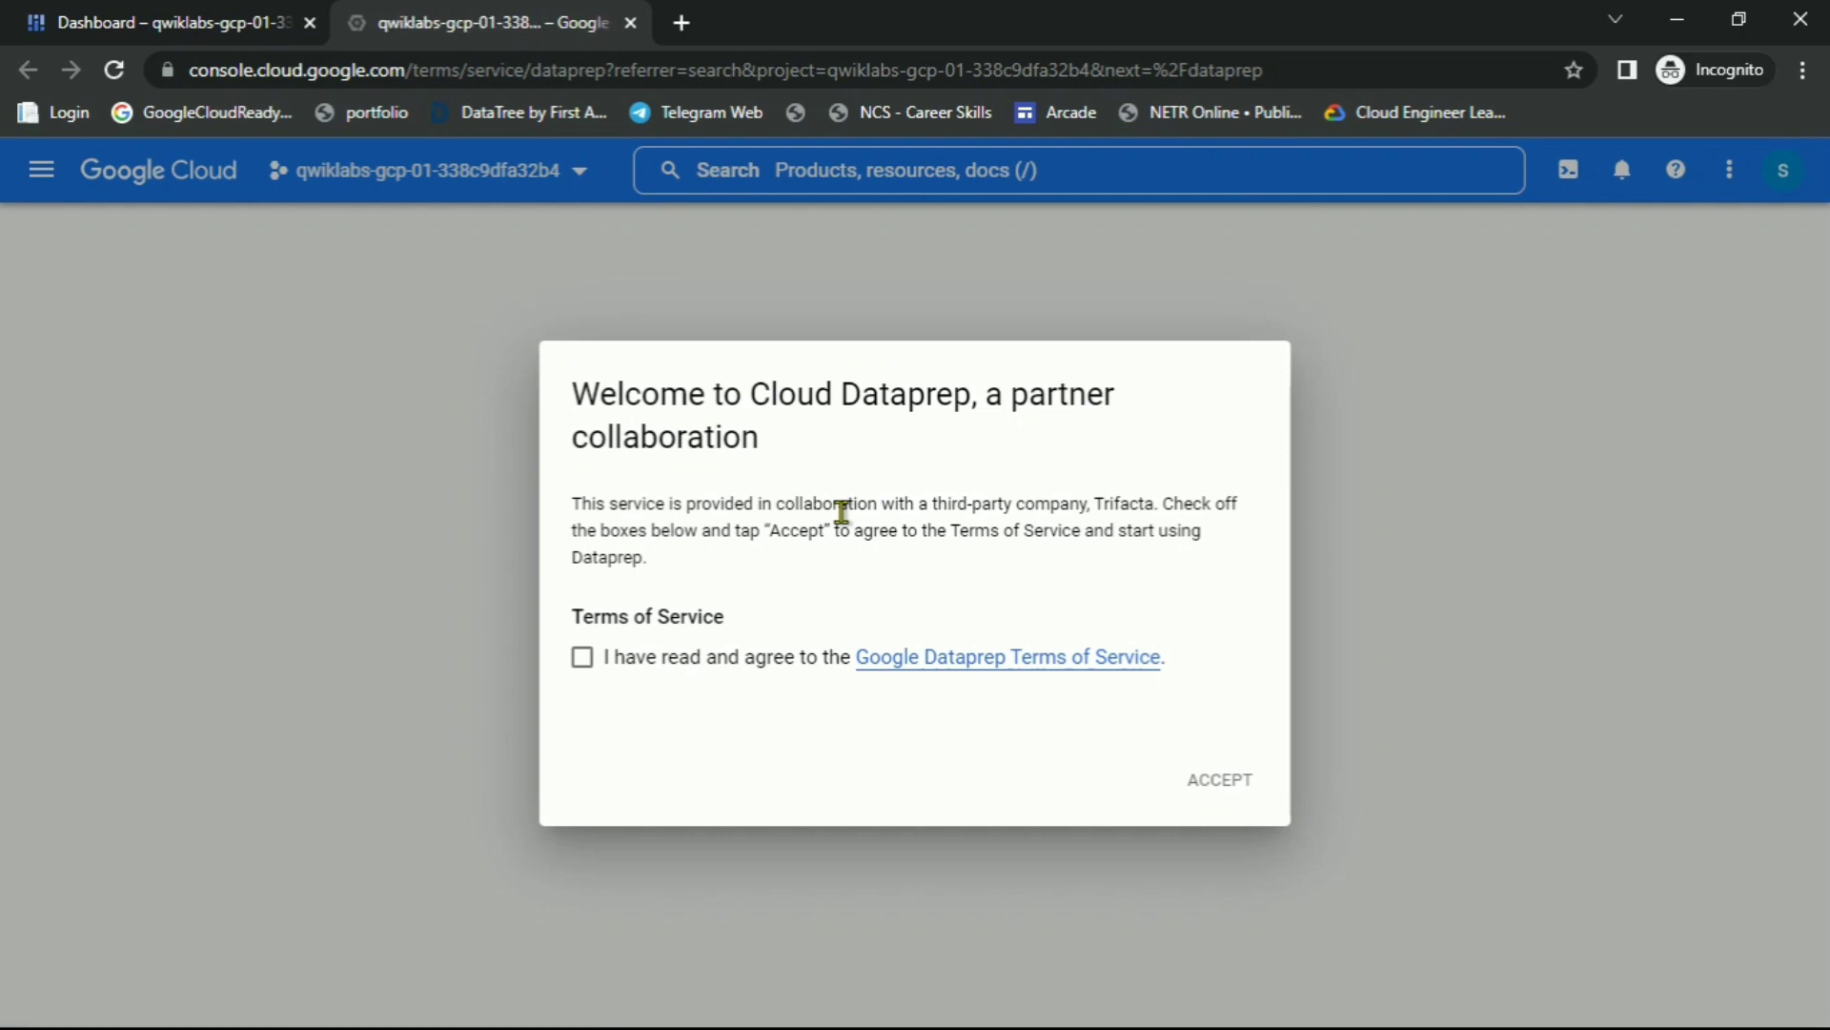
pyautogui.click(582, 658)
pyautogui.click(1230, 789)
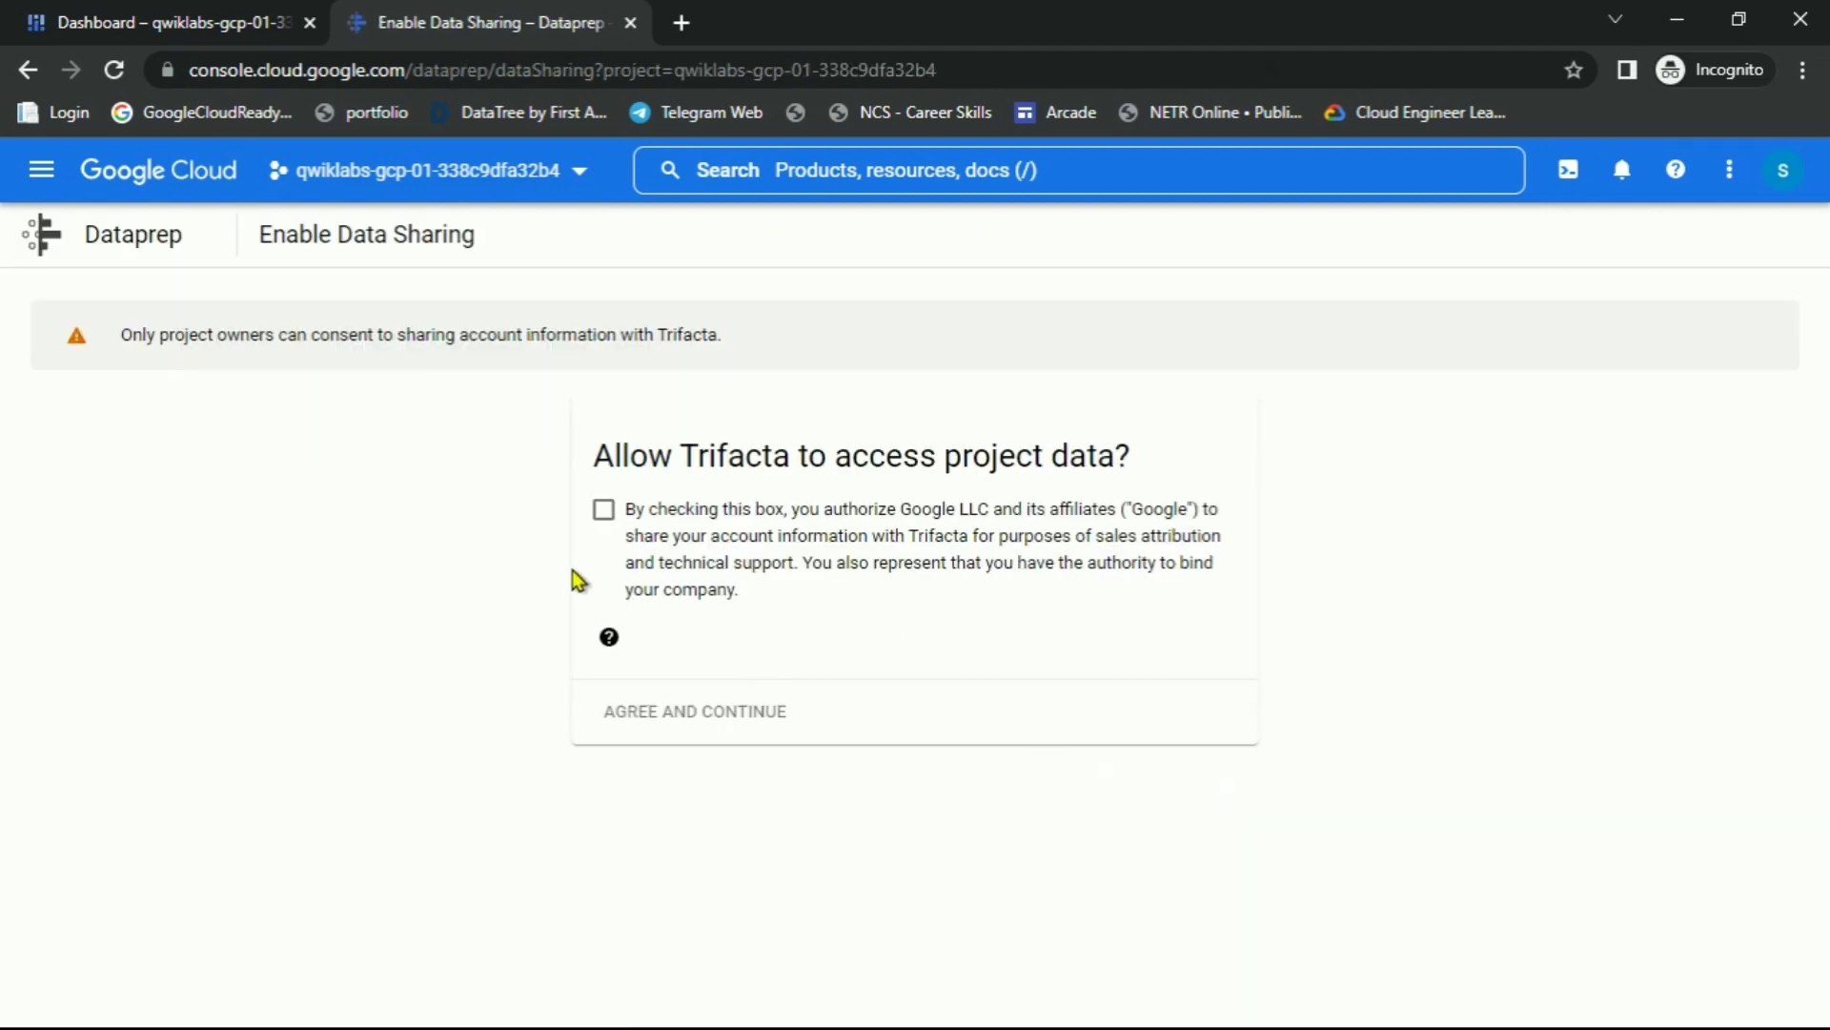
pyautogui.click(603, 509)
pyautogui.click(646, 715)
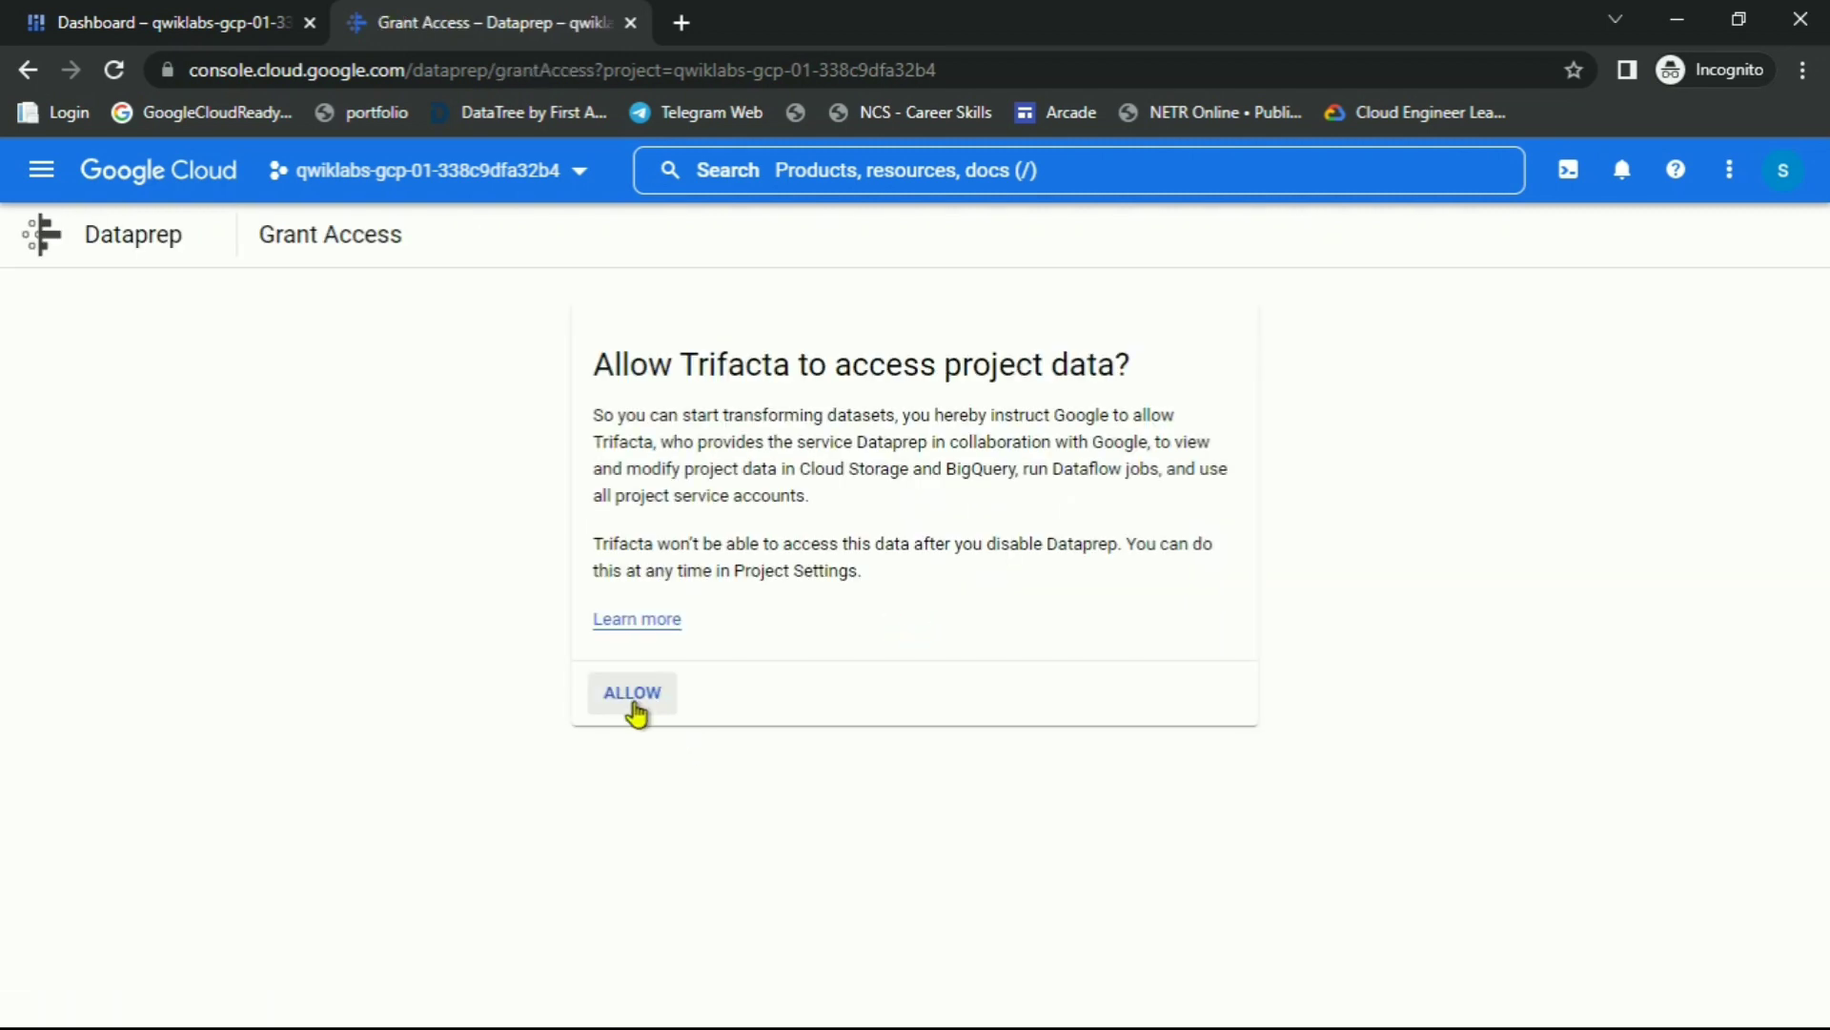
# Allow Trifacta to access the project data and authorize Cloud Dataprep with the lab's student account
pyautogui.click(635, 710)
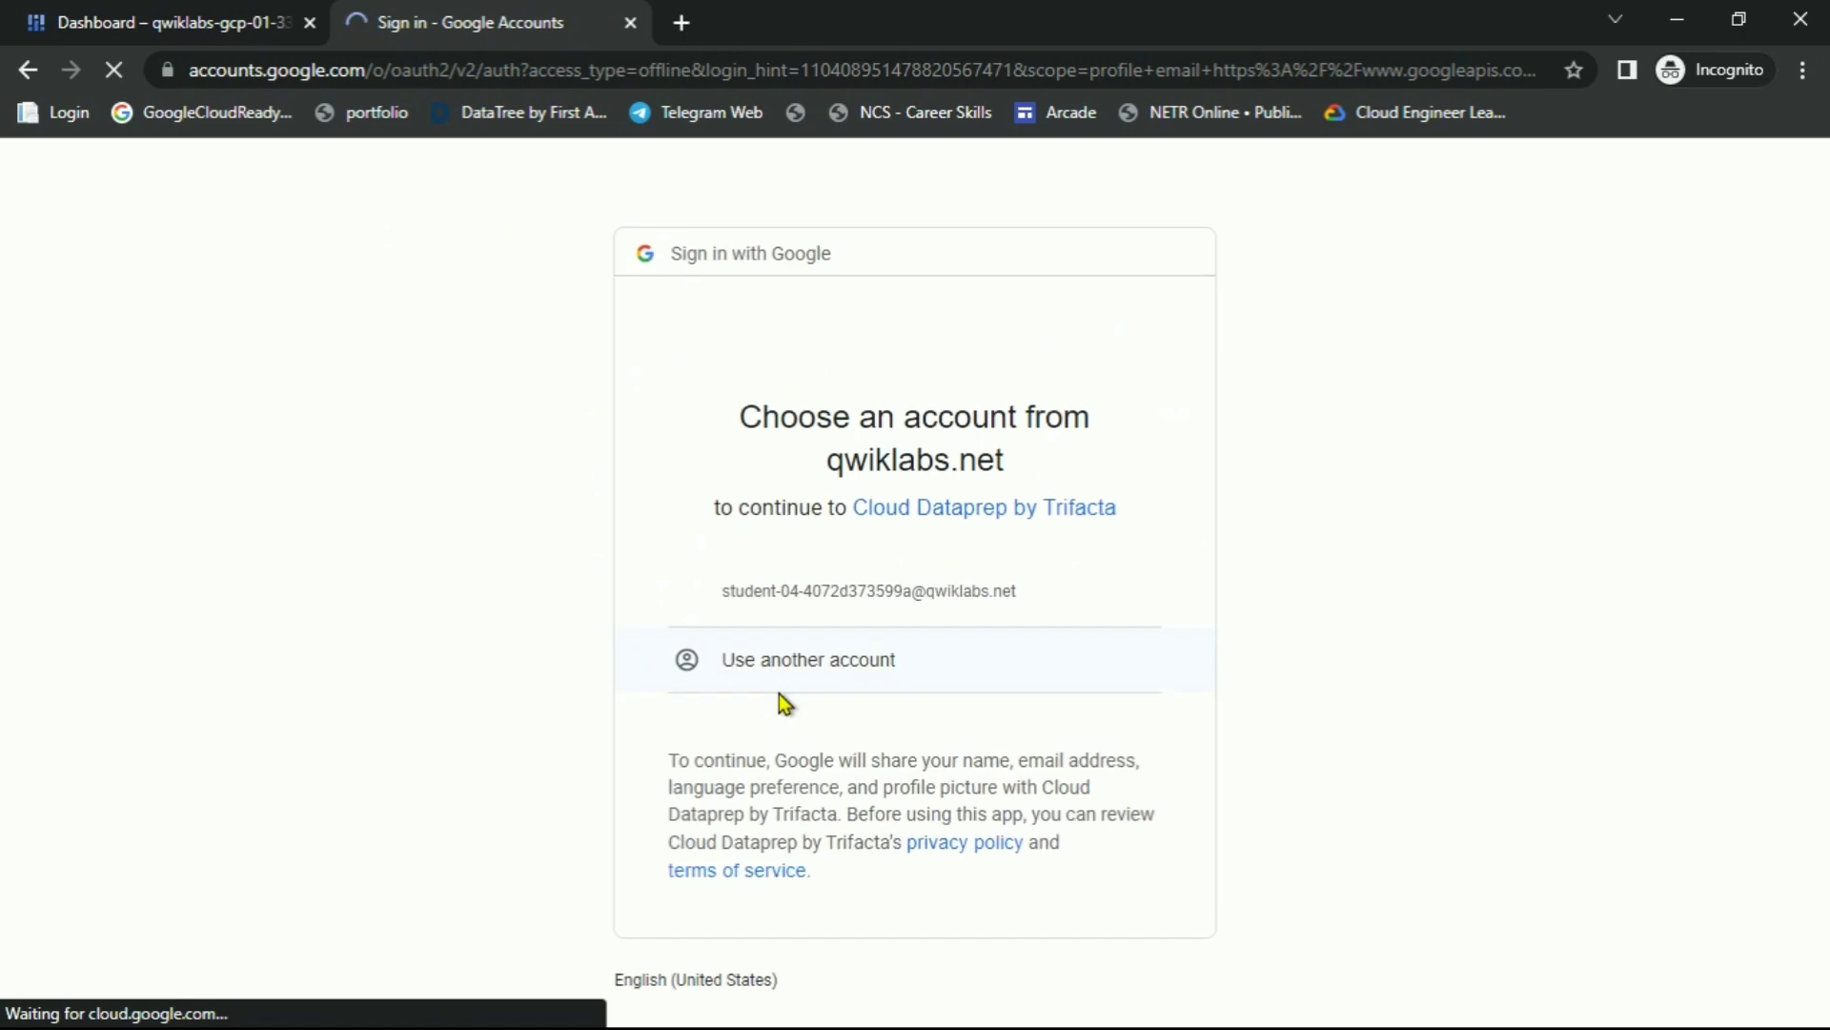
pyautogui.click(811, 590)
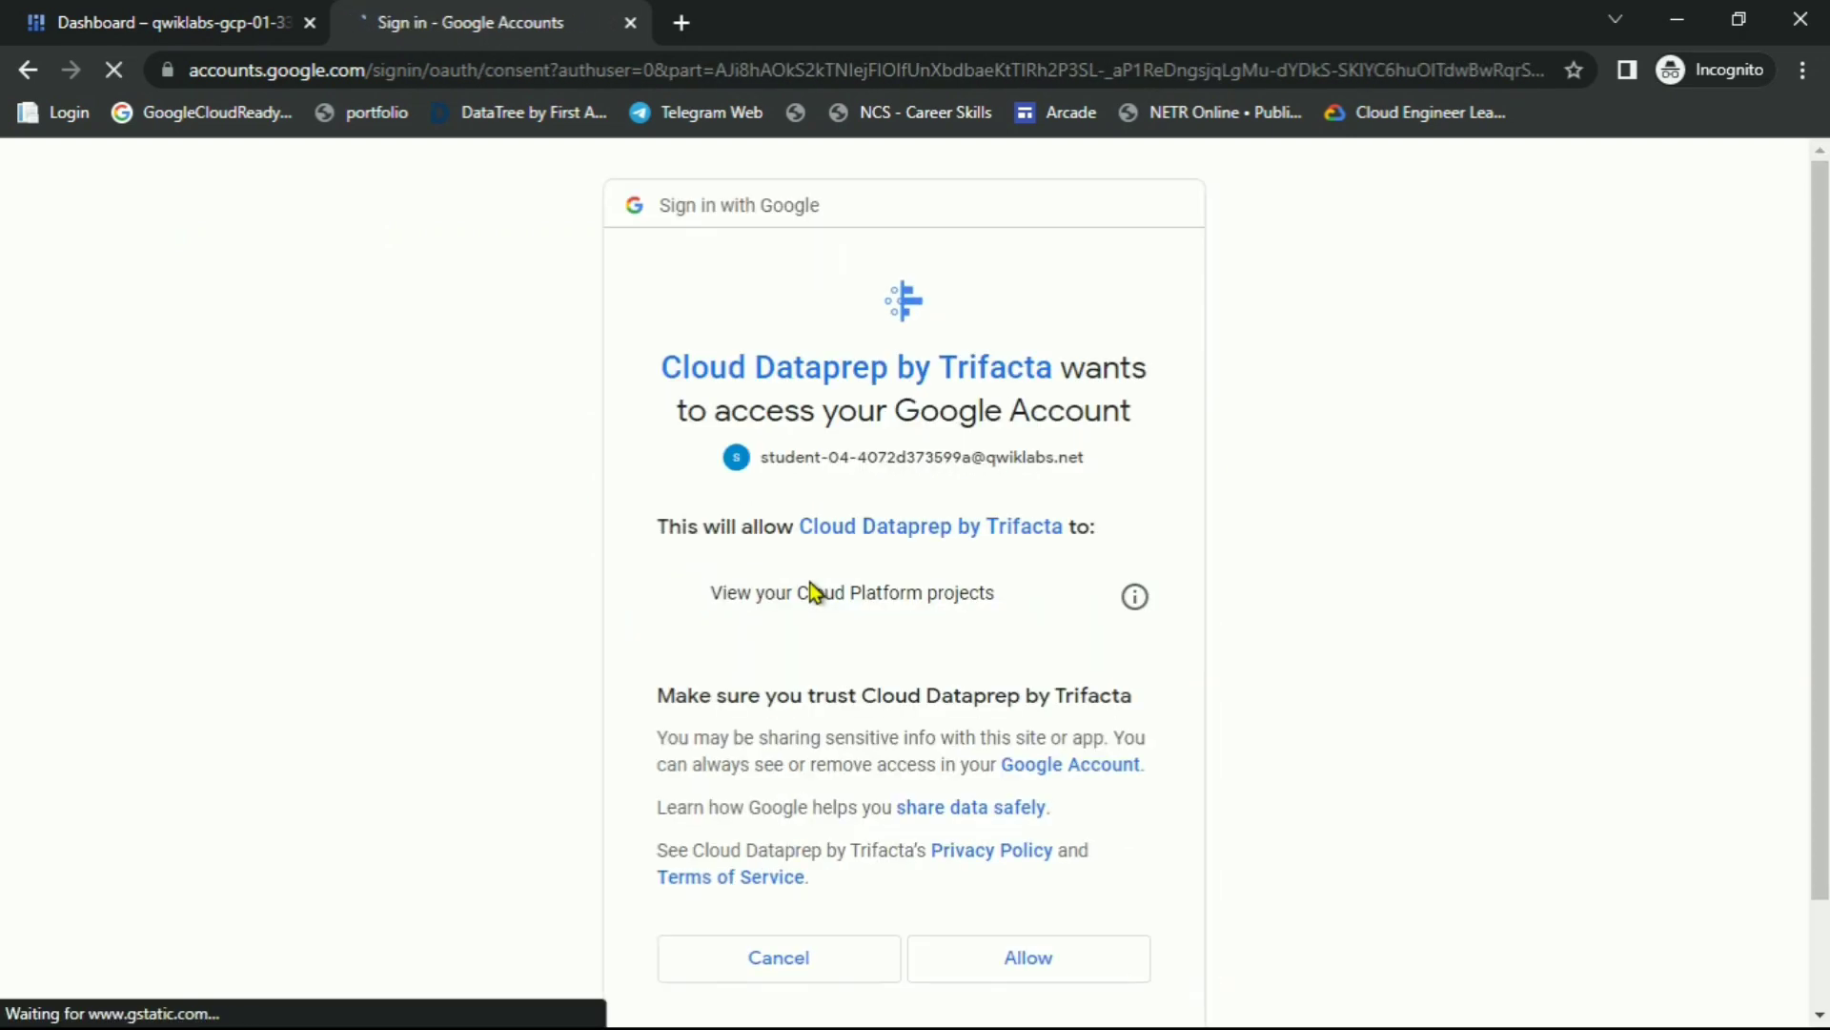
pyautogui.click(1070, 969)
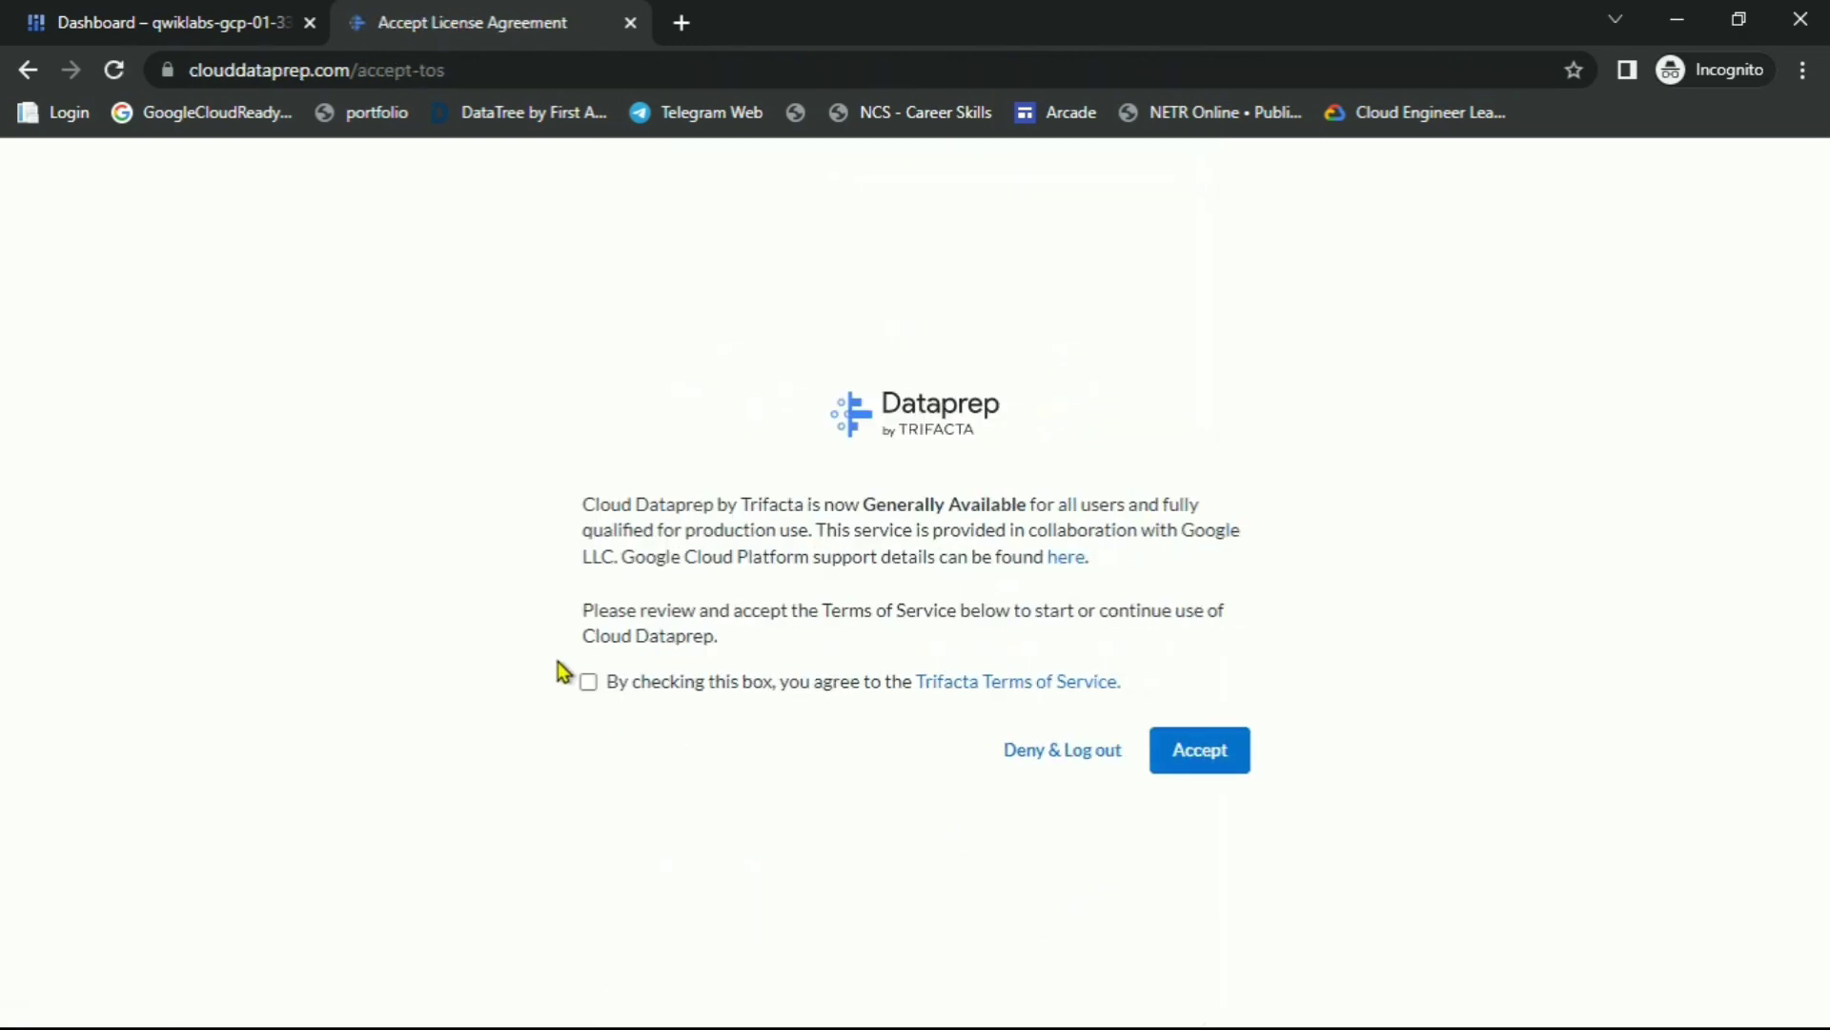
# Accept the Trifacta Terms of Service and complete the first-time setup with the default storage location, dismissing the maintenance notice
pyautogui.click(602, 683)
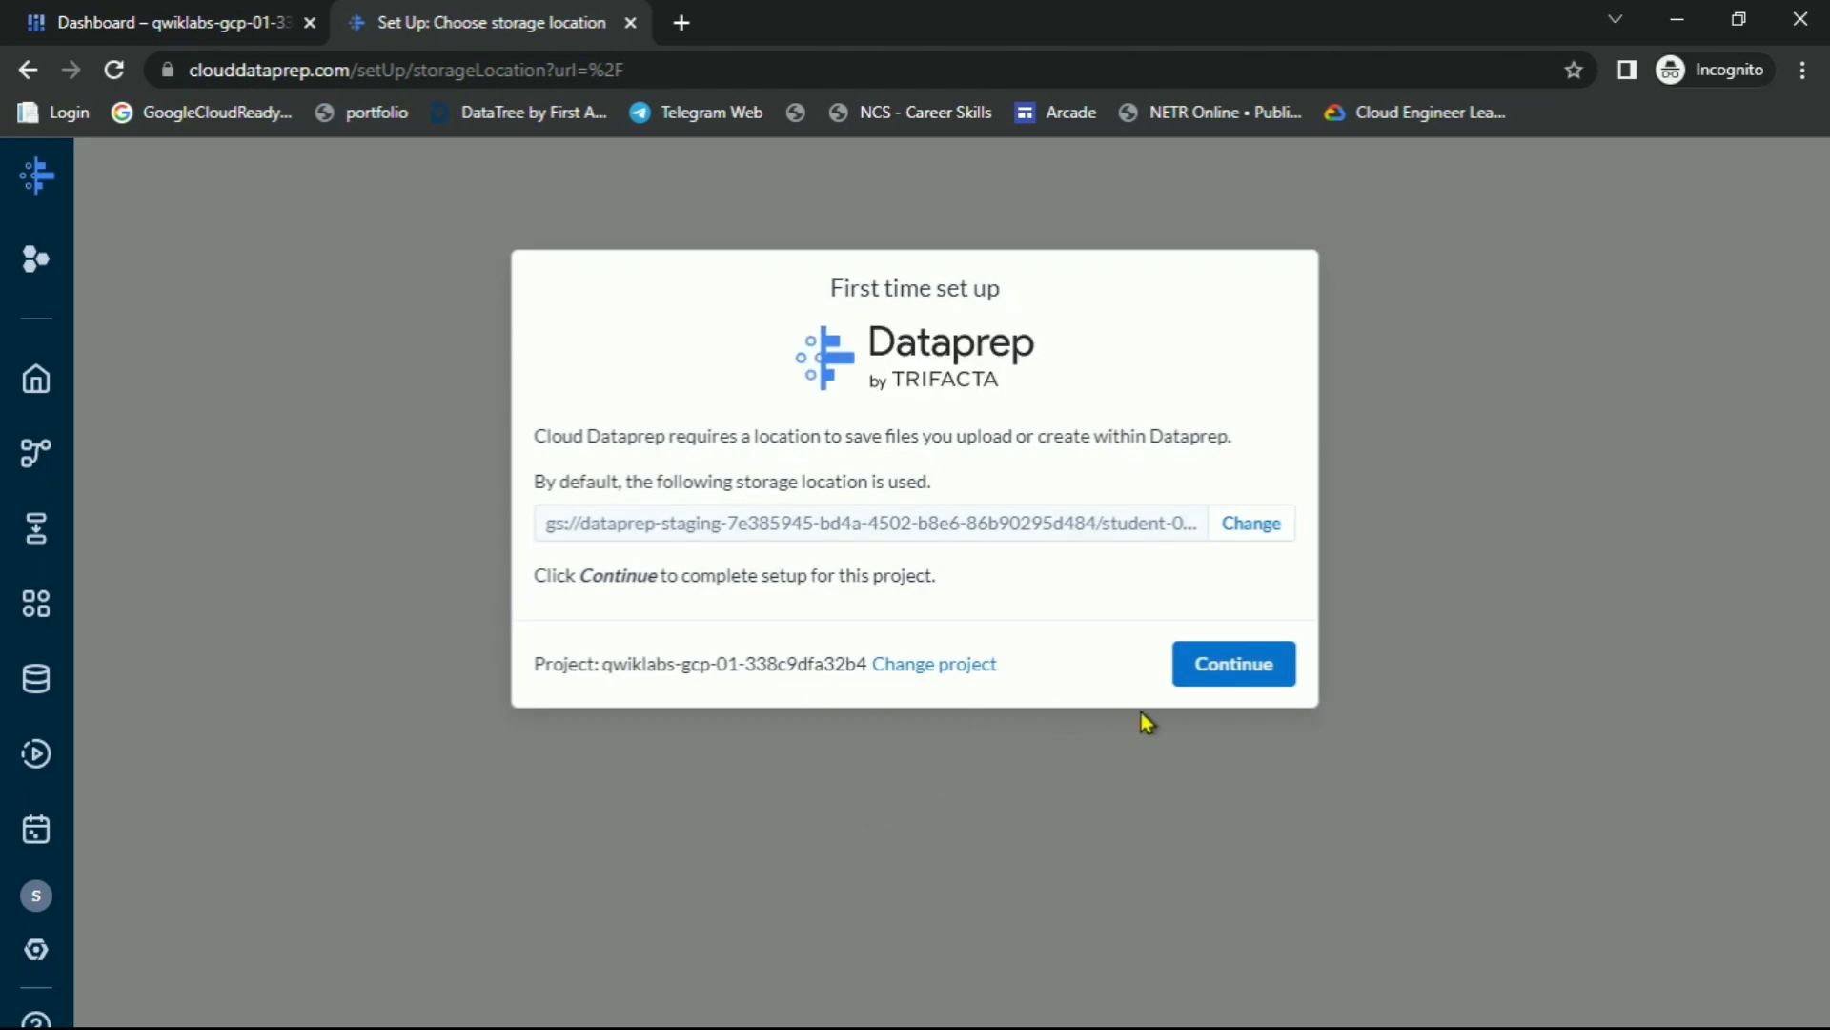
pyautogui.click(1222, 677)
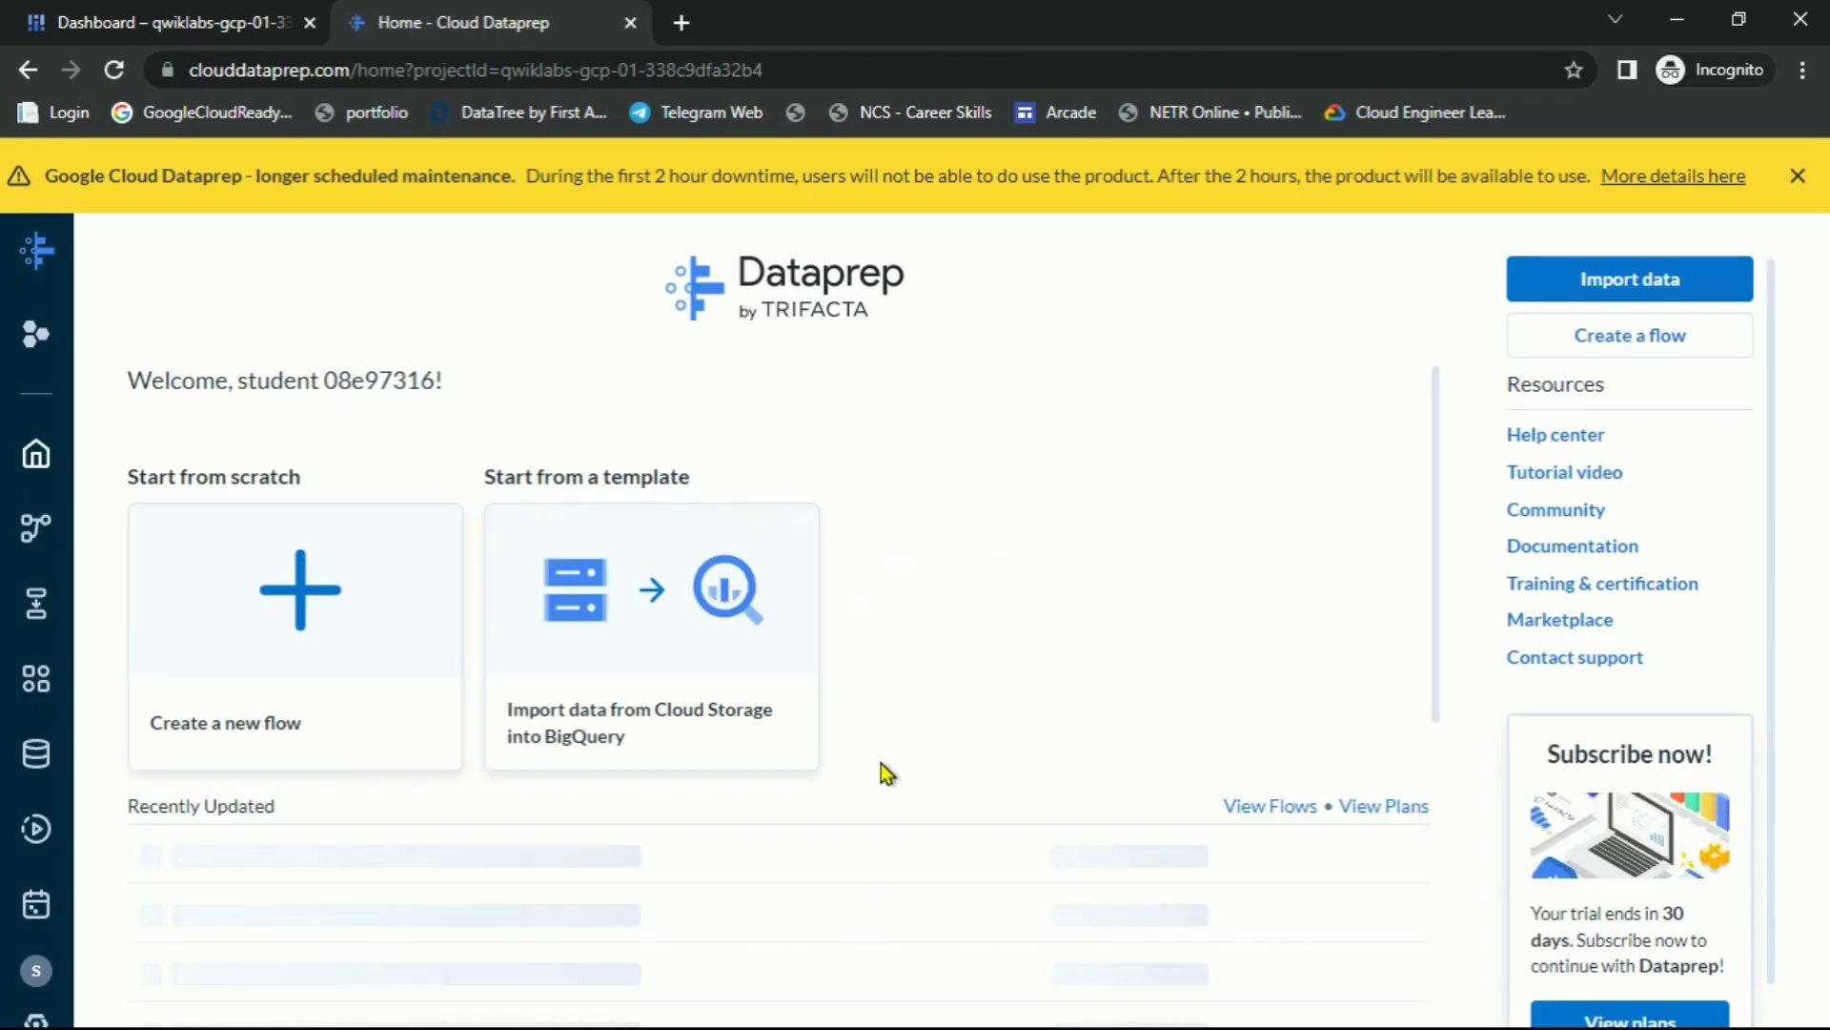
pyautogui.click(1798, 176)
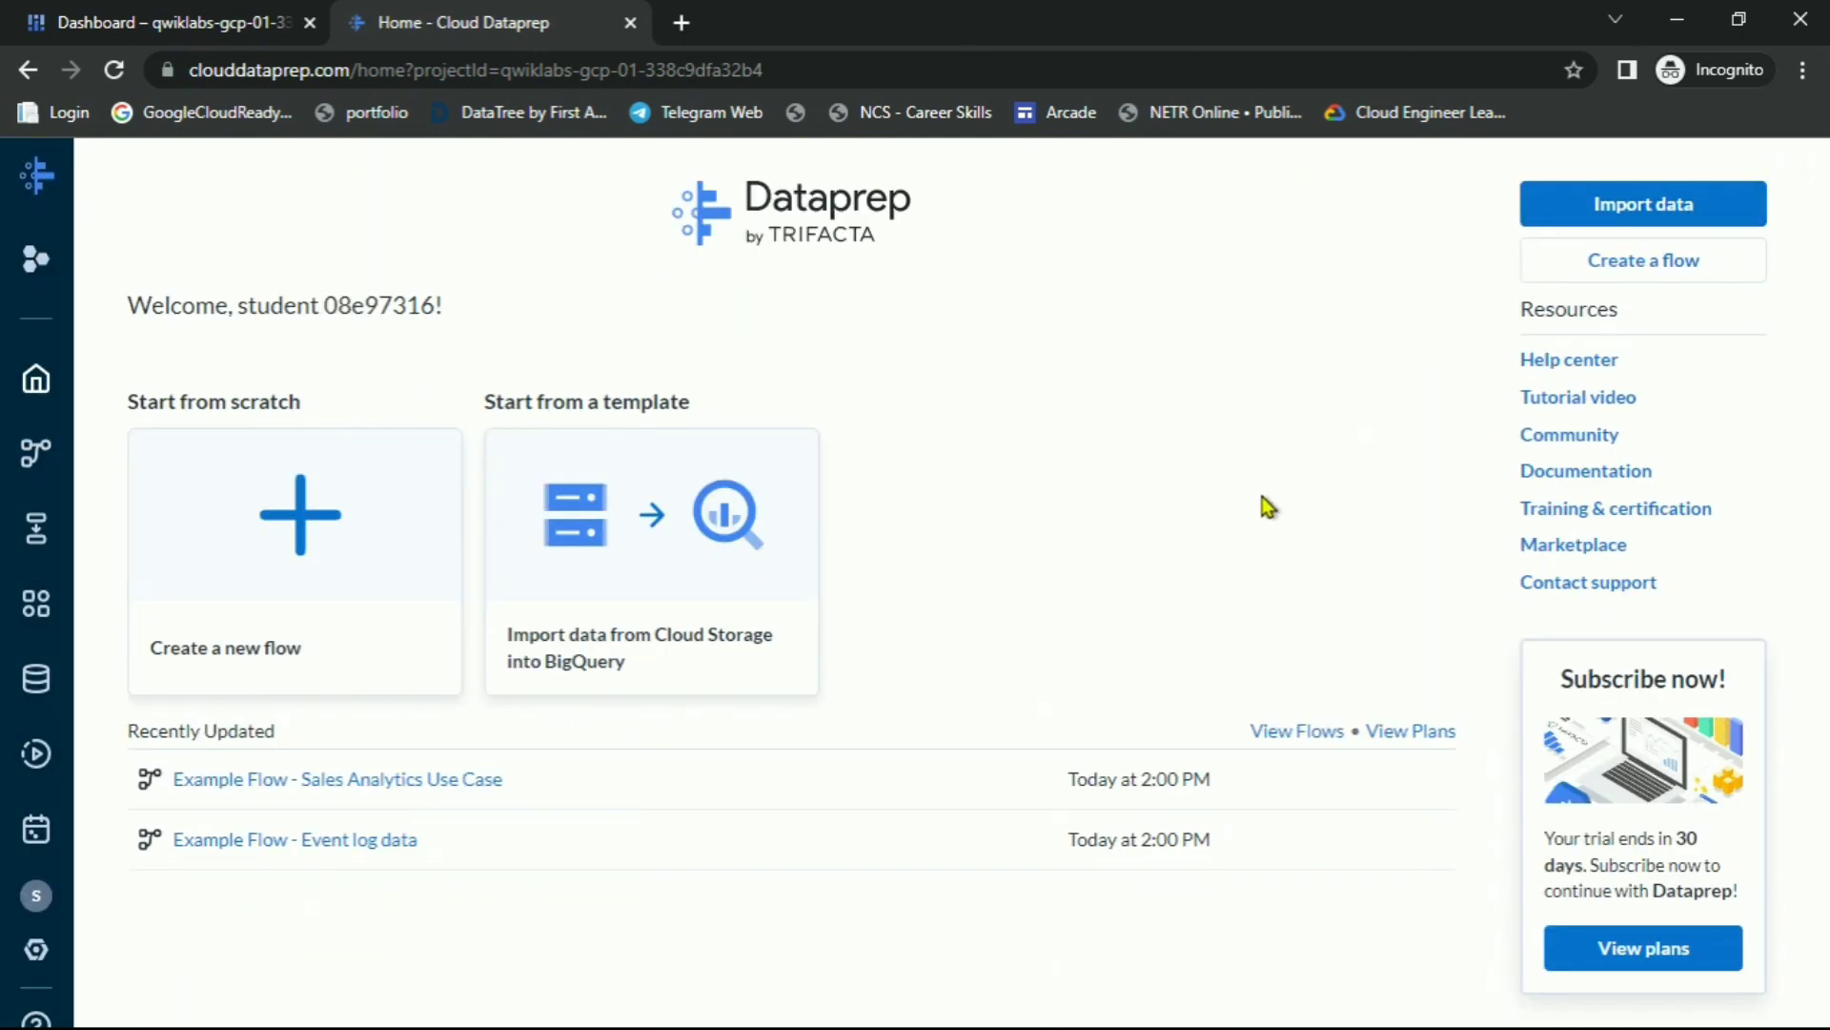
# Following the lab's Task 2 instructions, continue into Cloud Shell in the Google Cloud console and open Cloud Storage
pyautogui.hotkey('alt', 'Tab')
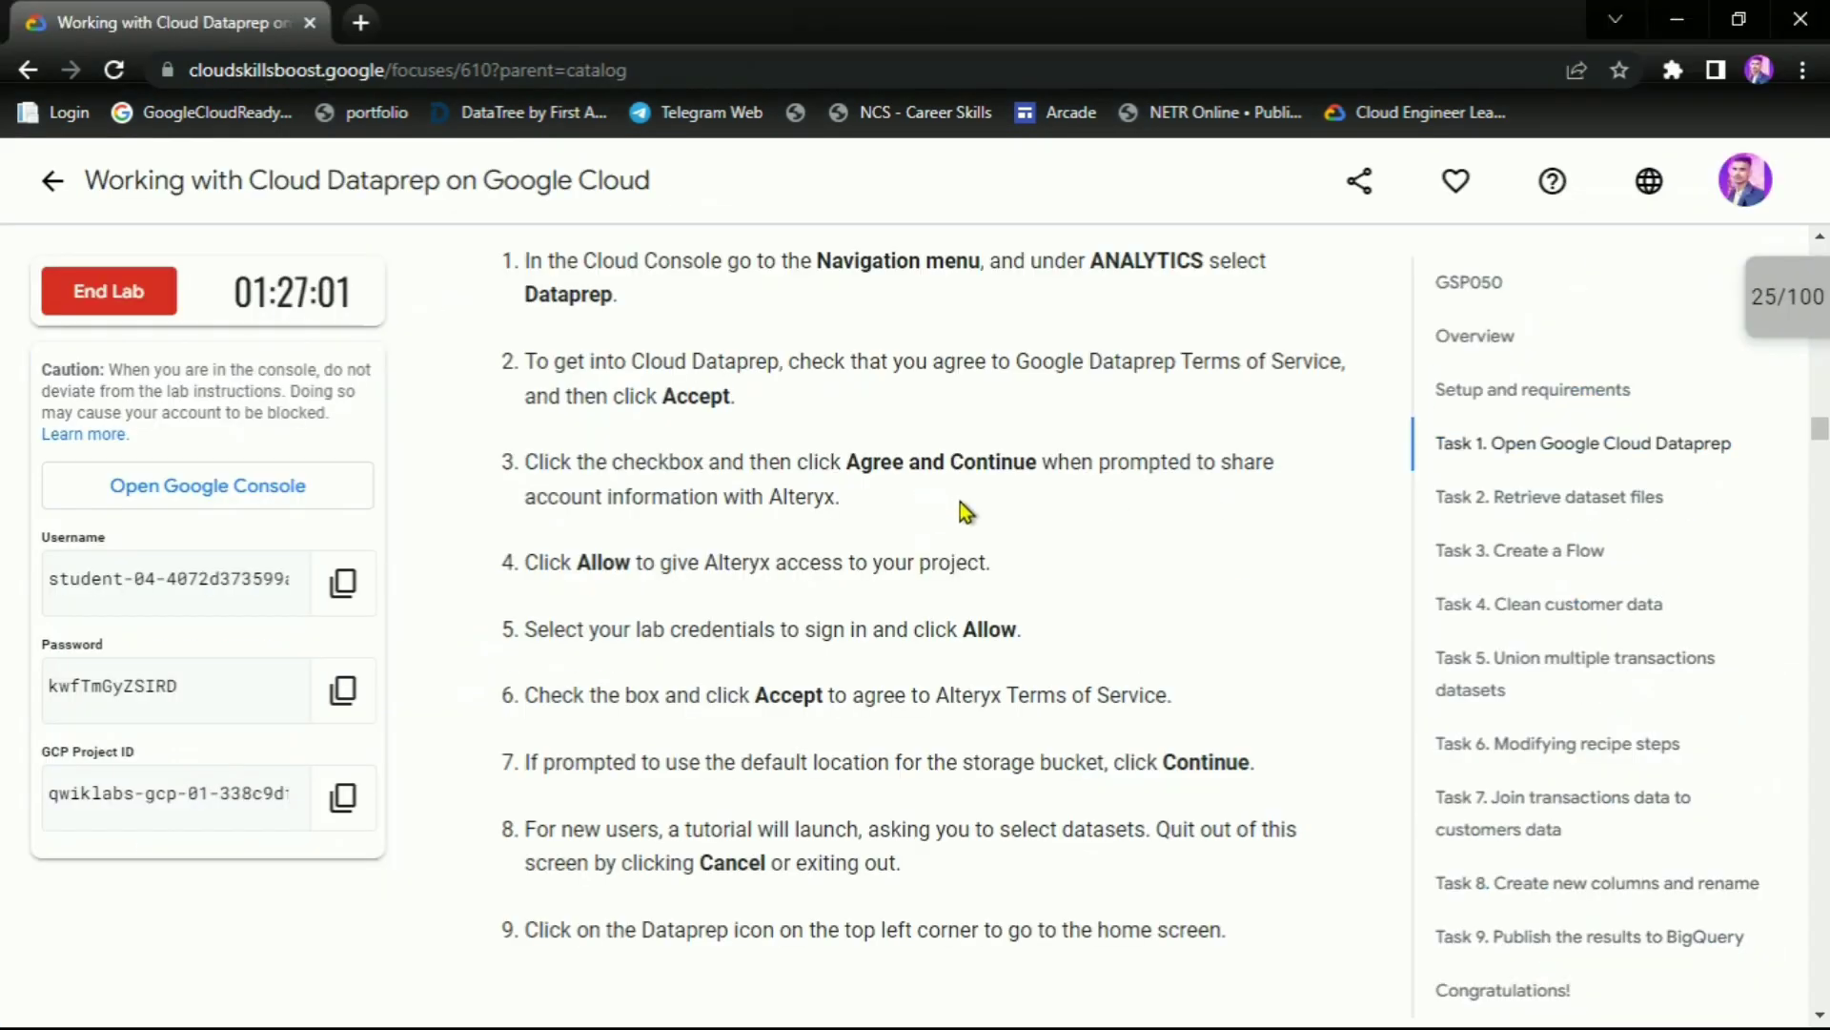
pyautogui.scroll(-8, 959, 502)
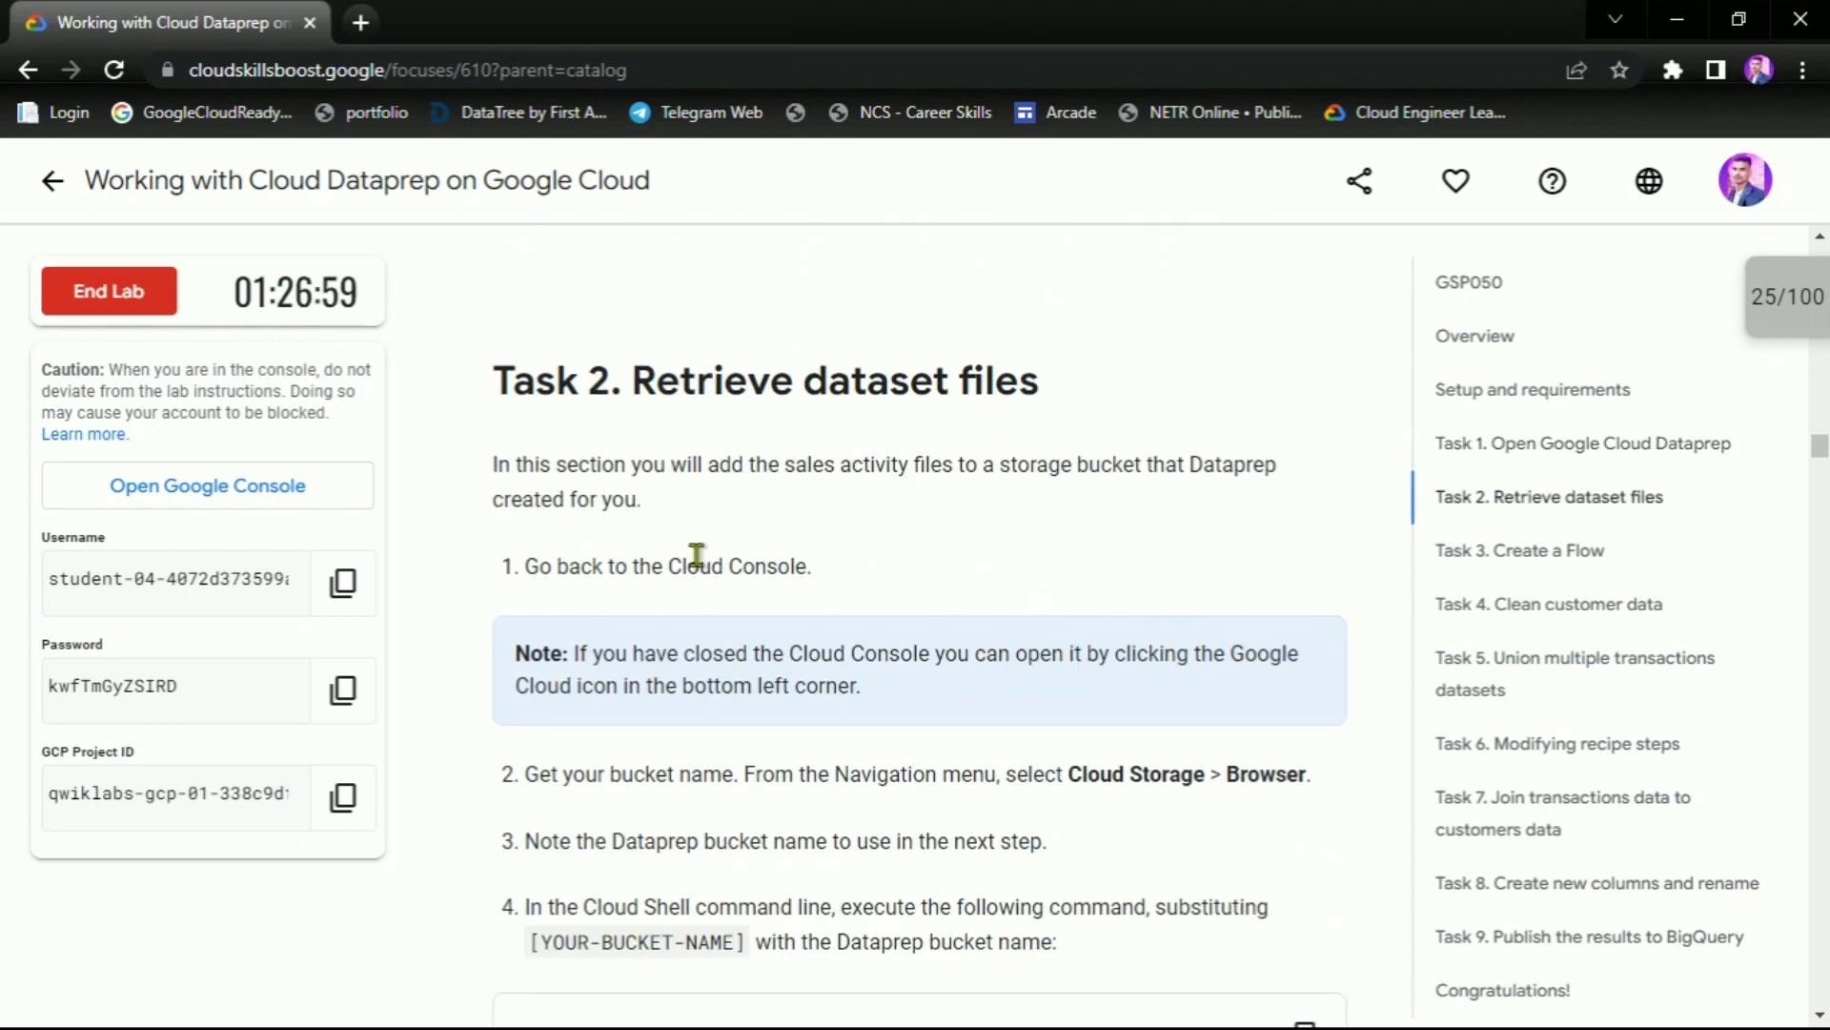
pyautogui.scroll(-3, 697, 555)
pyautogui.moveTo(527, 297); pyautogui.dragTo(838, 310)
pyautogui.click(793, 550)
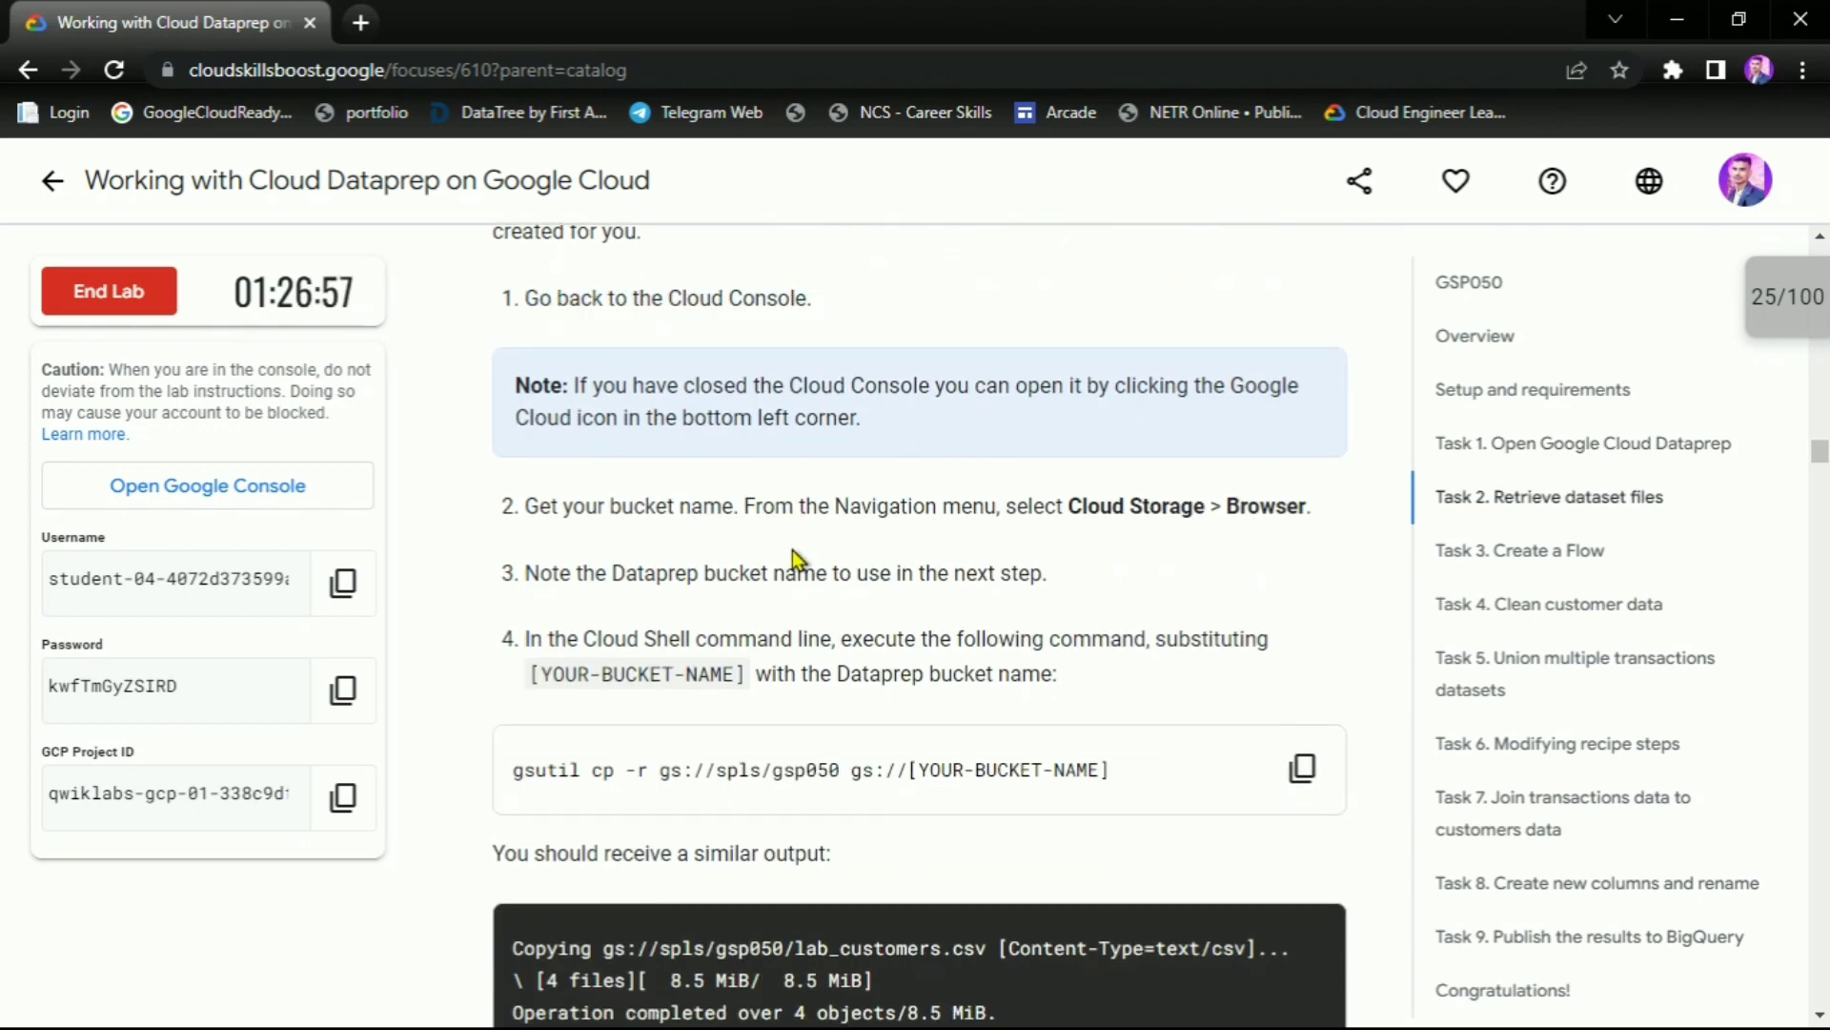
pyautogui.hotkey('alt', 'Tab')
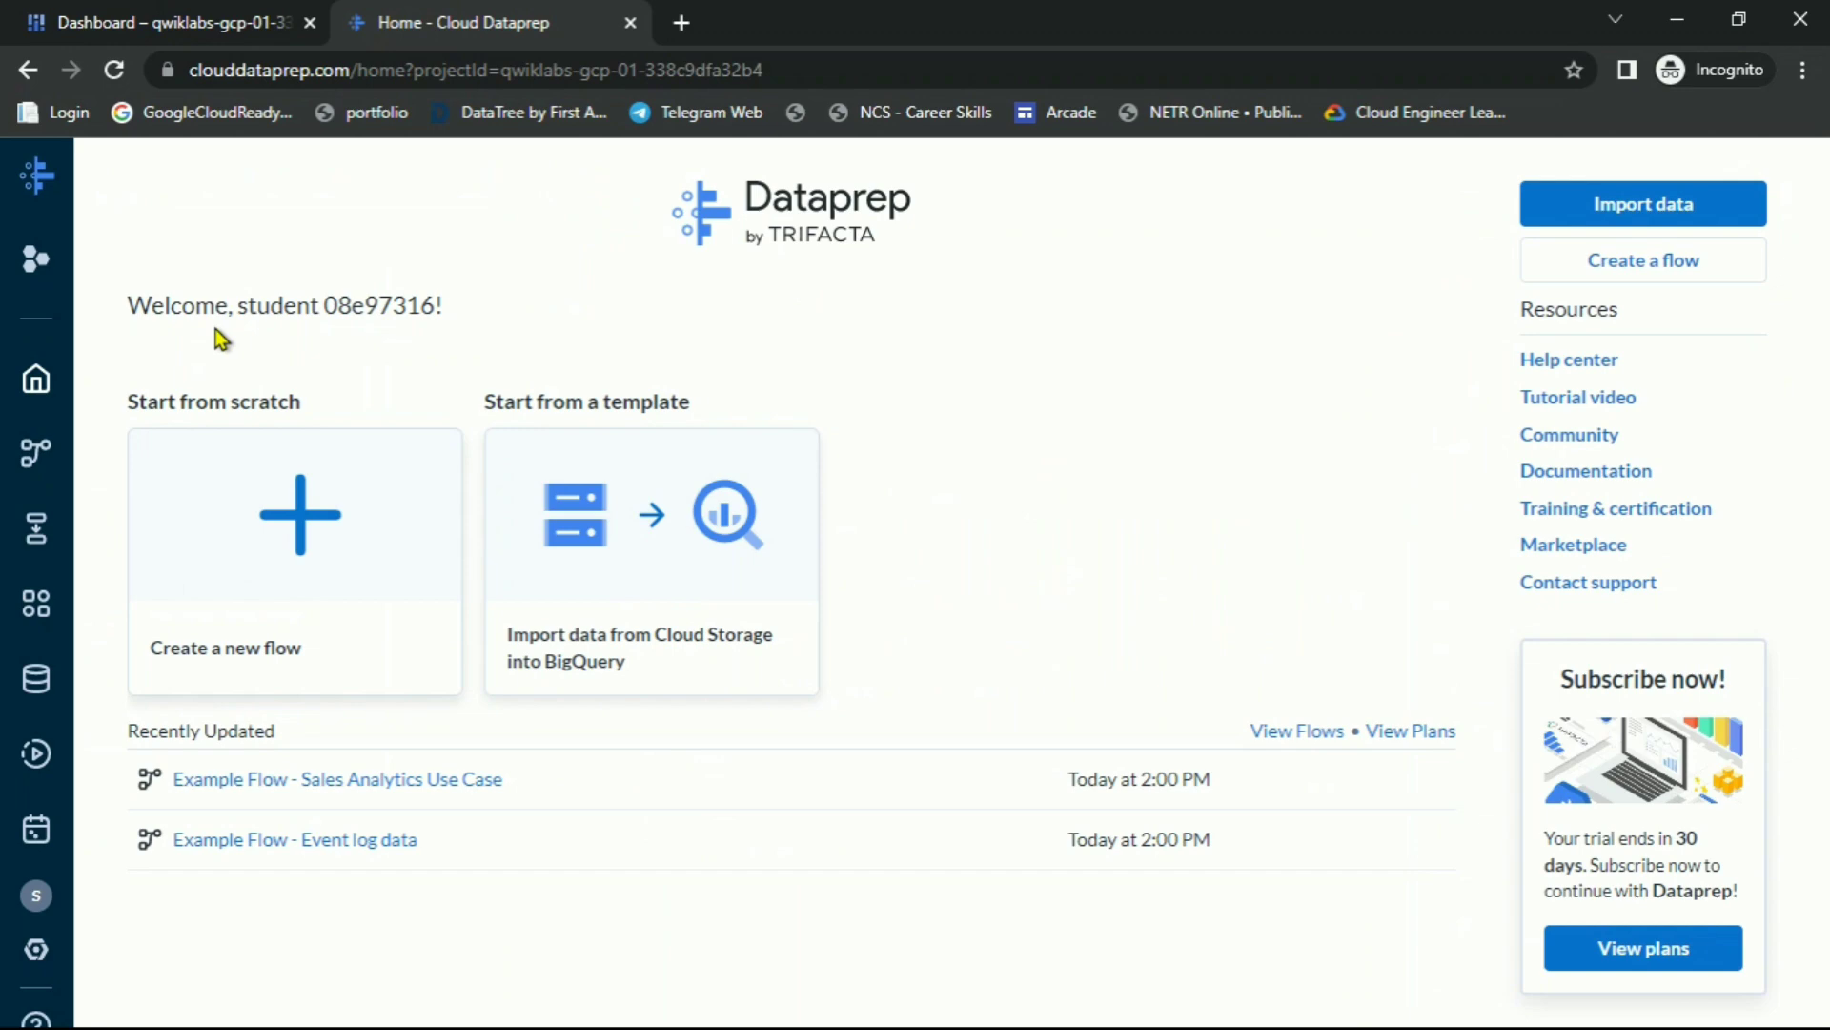
pyautogui.click(117, 17)
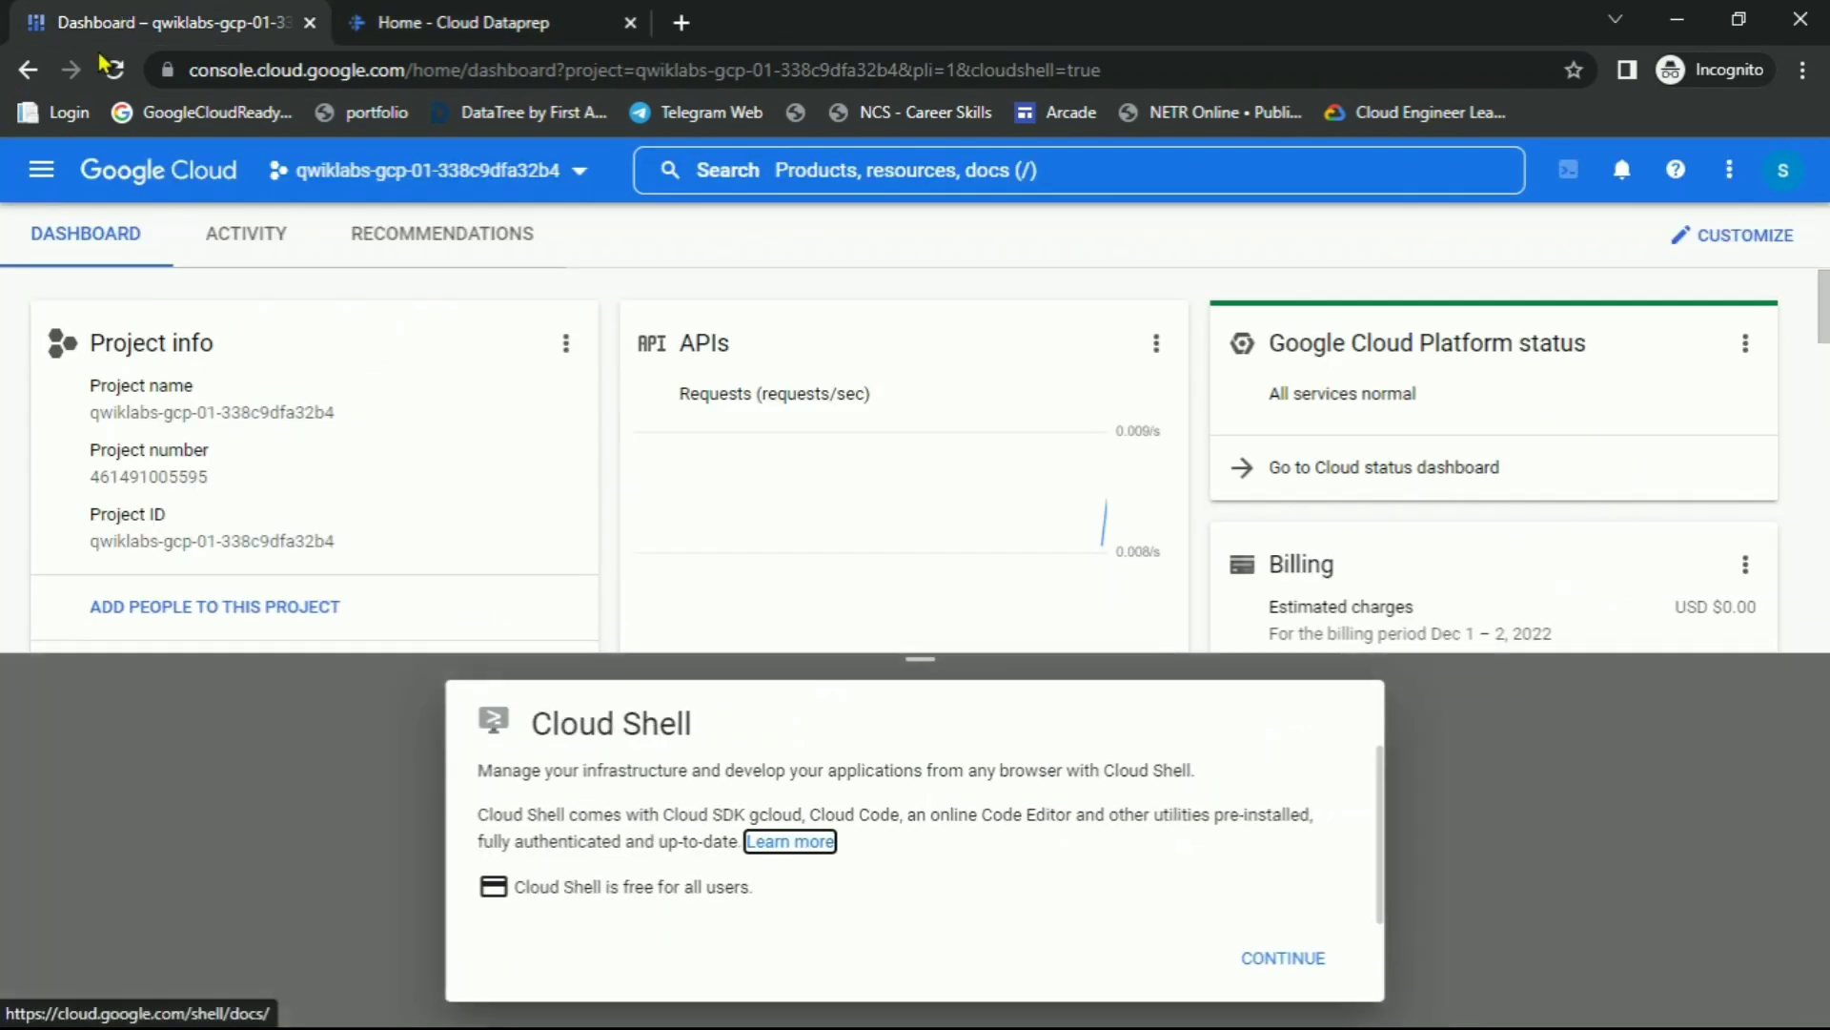
pyautogui.click(1283, 960)
pyautogui.click(41, 170)
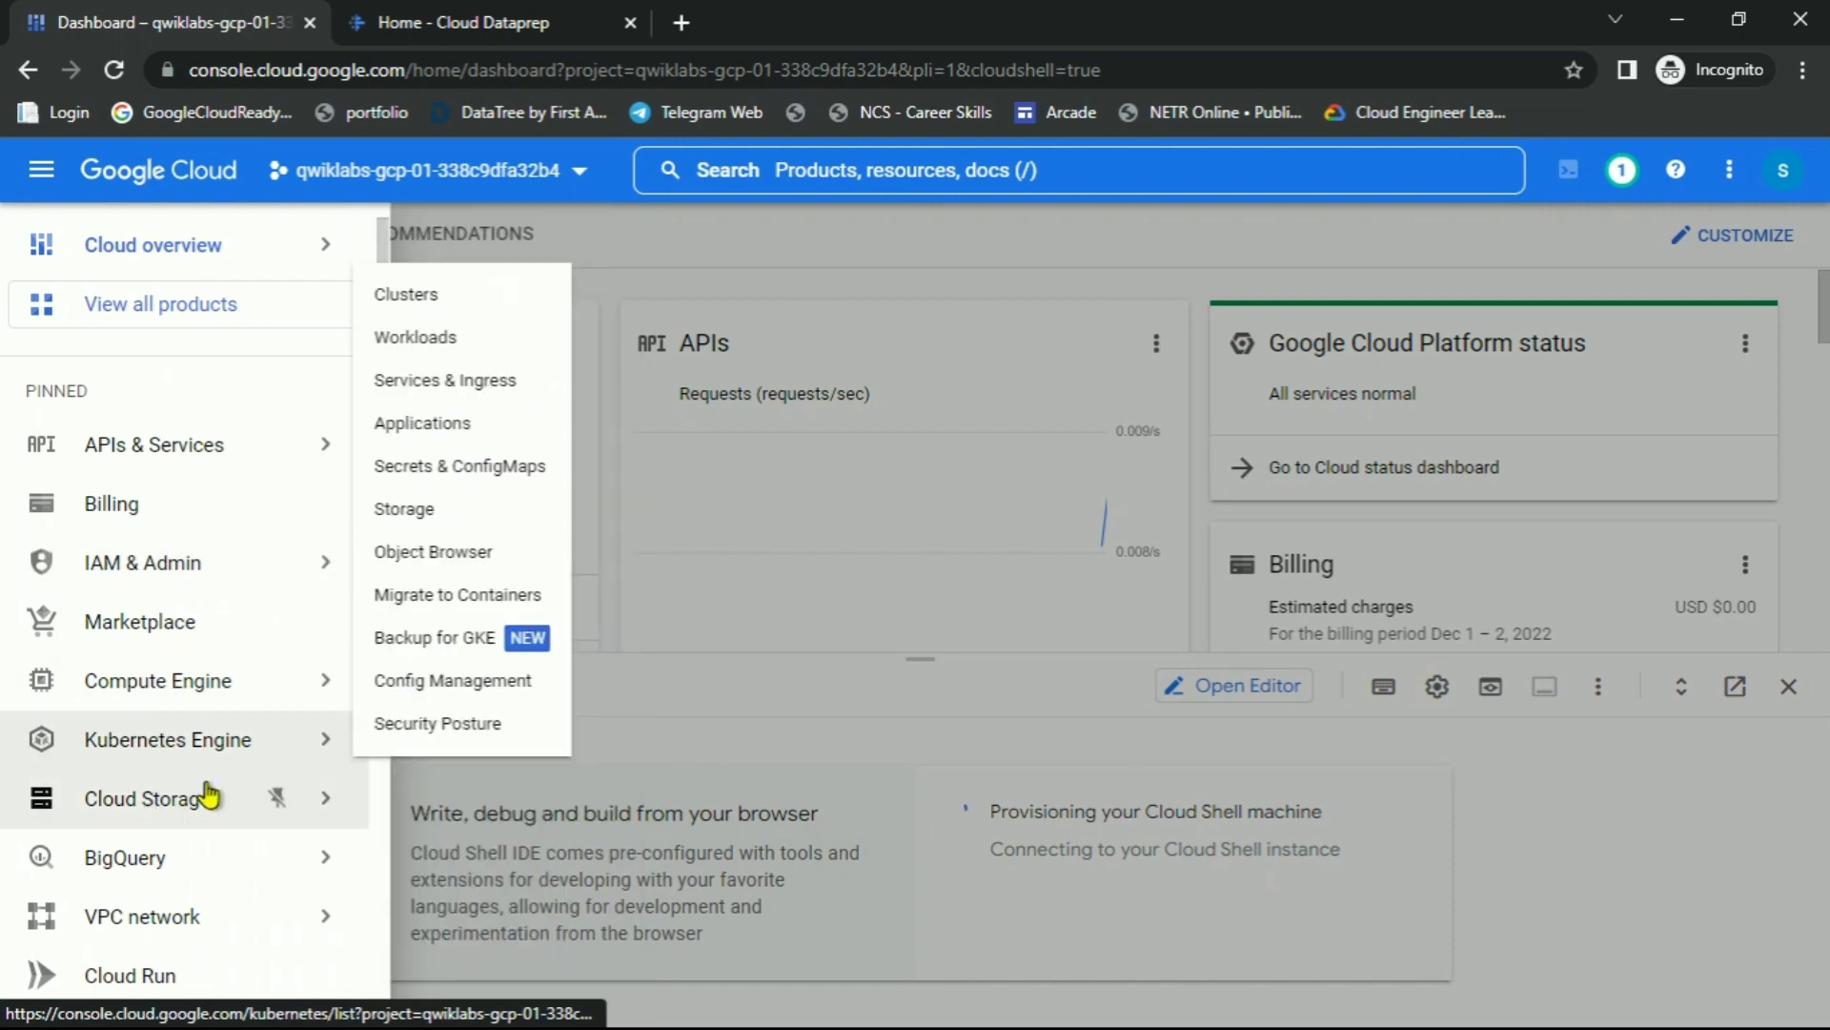
pyautogui.click(186, 796)
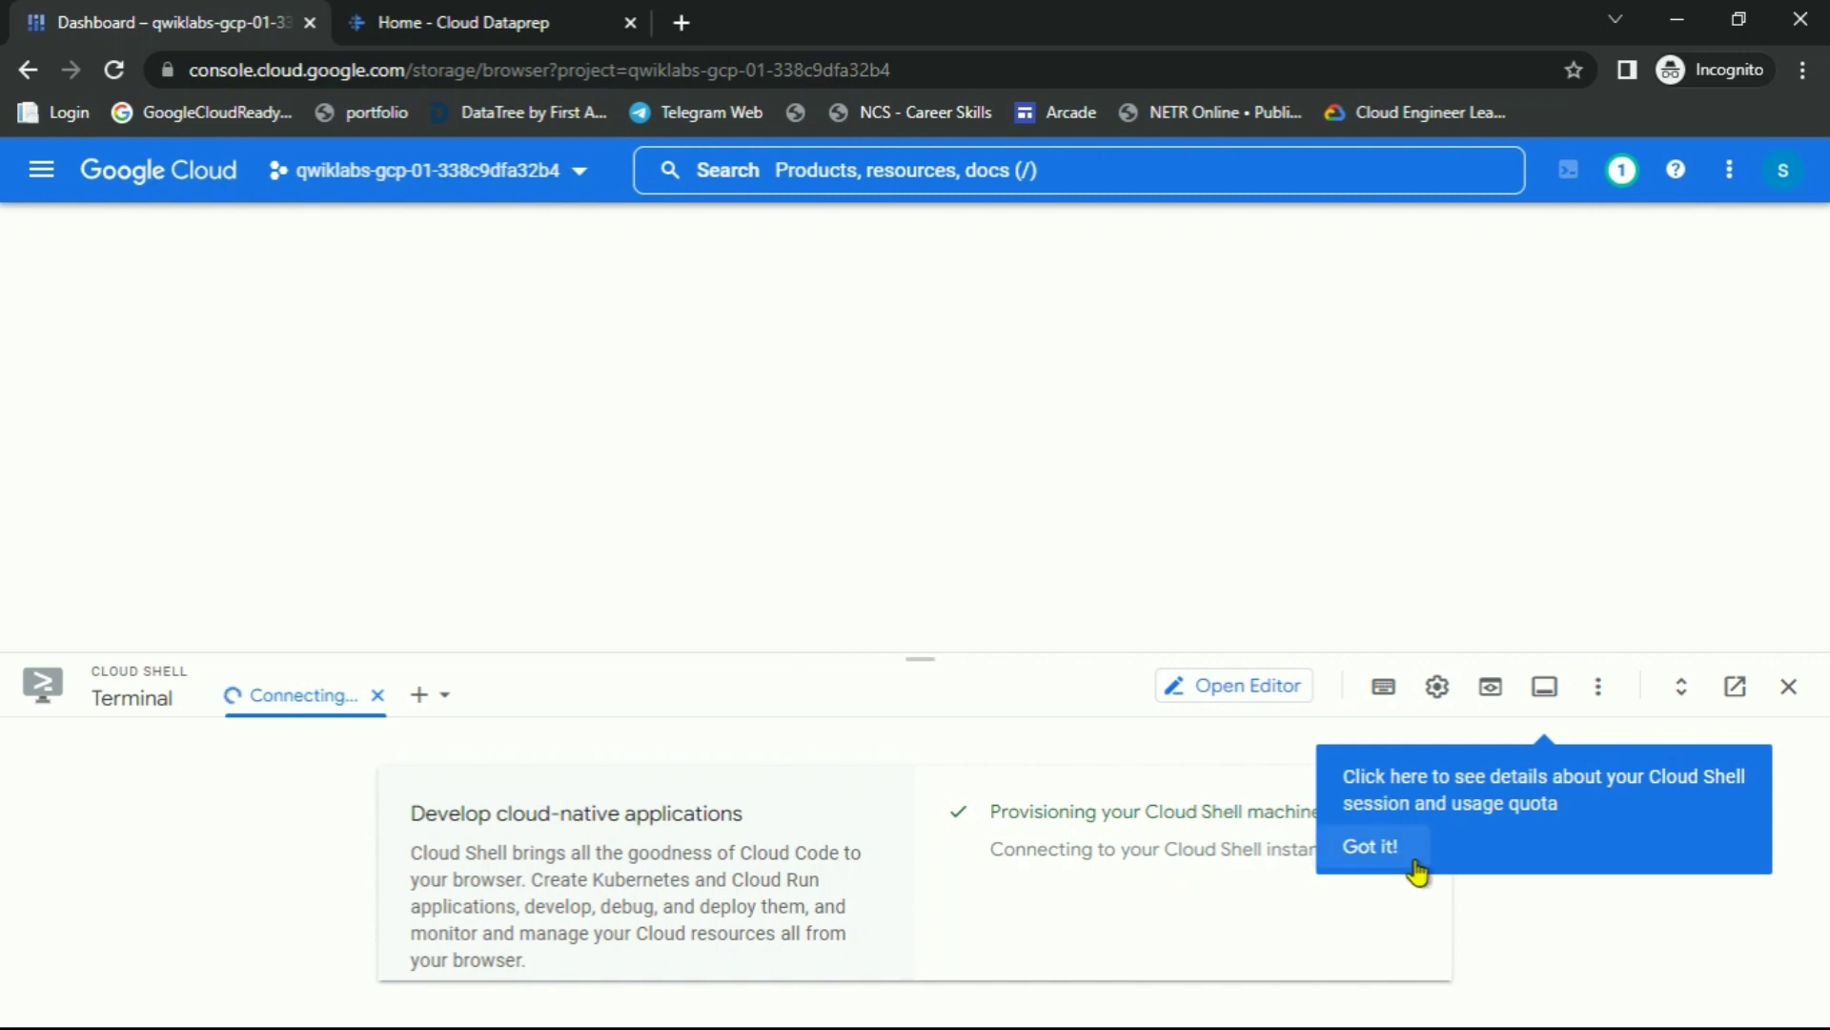
# Dismiss the Cloud Shell usage tip, the monitoring and security recommendation banners, and the tutorial beside the bucket list
pyautogui.click(1378, 849)
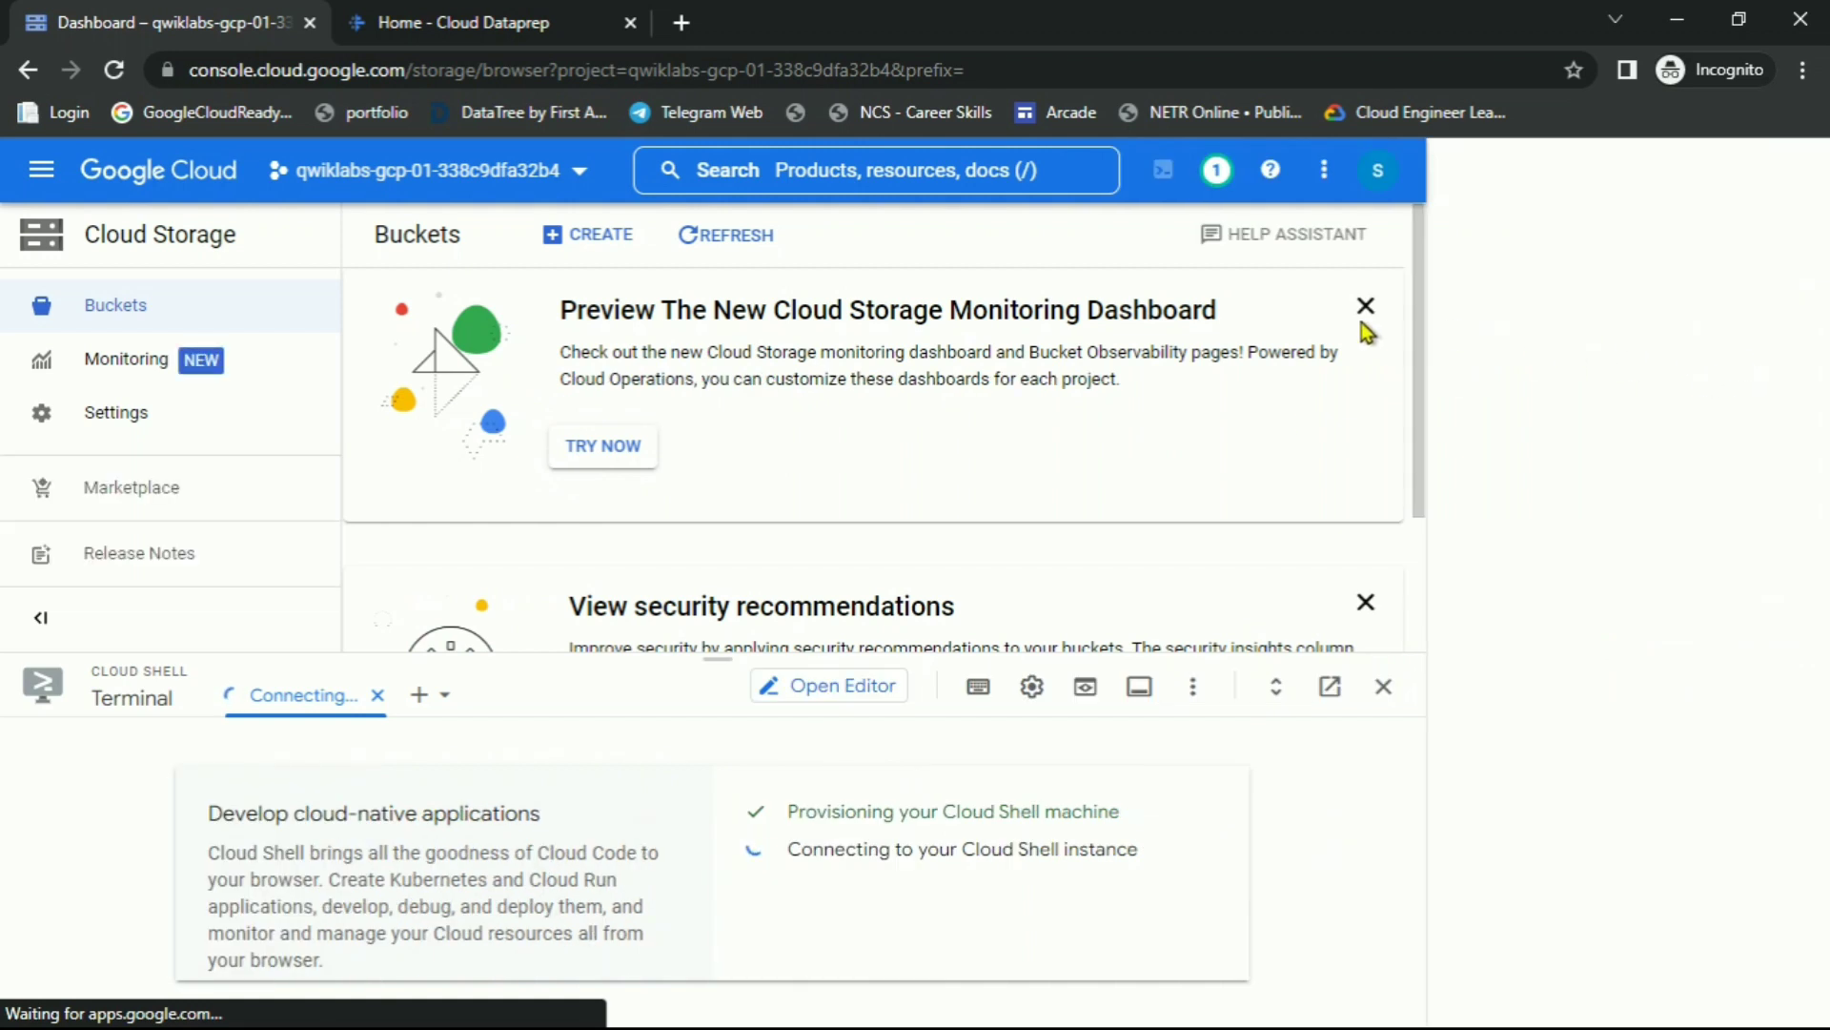
pyautogui.click(1366, 310)
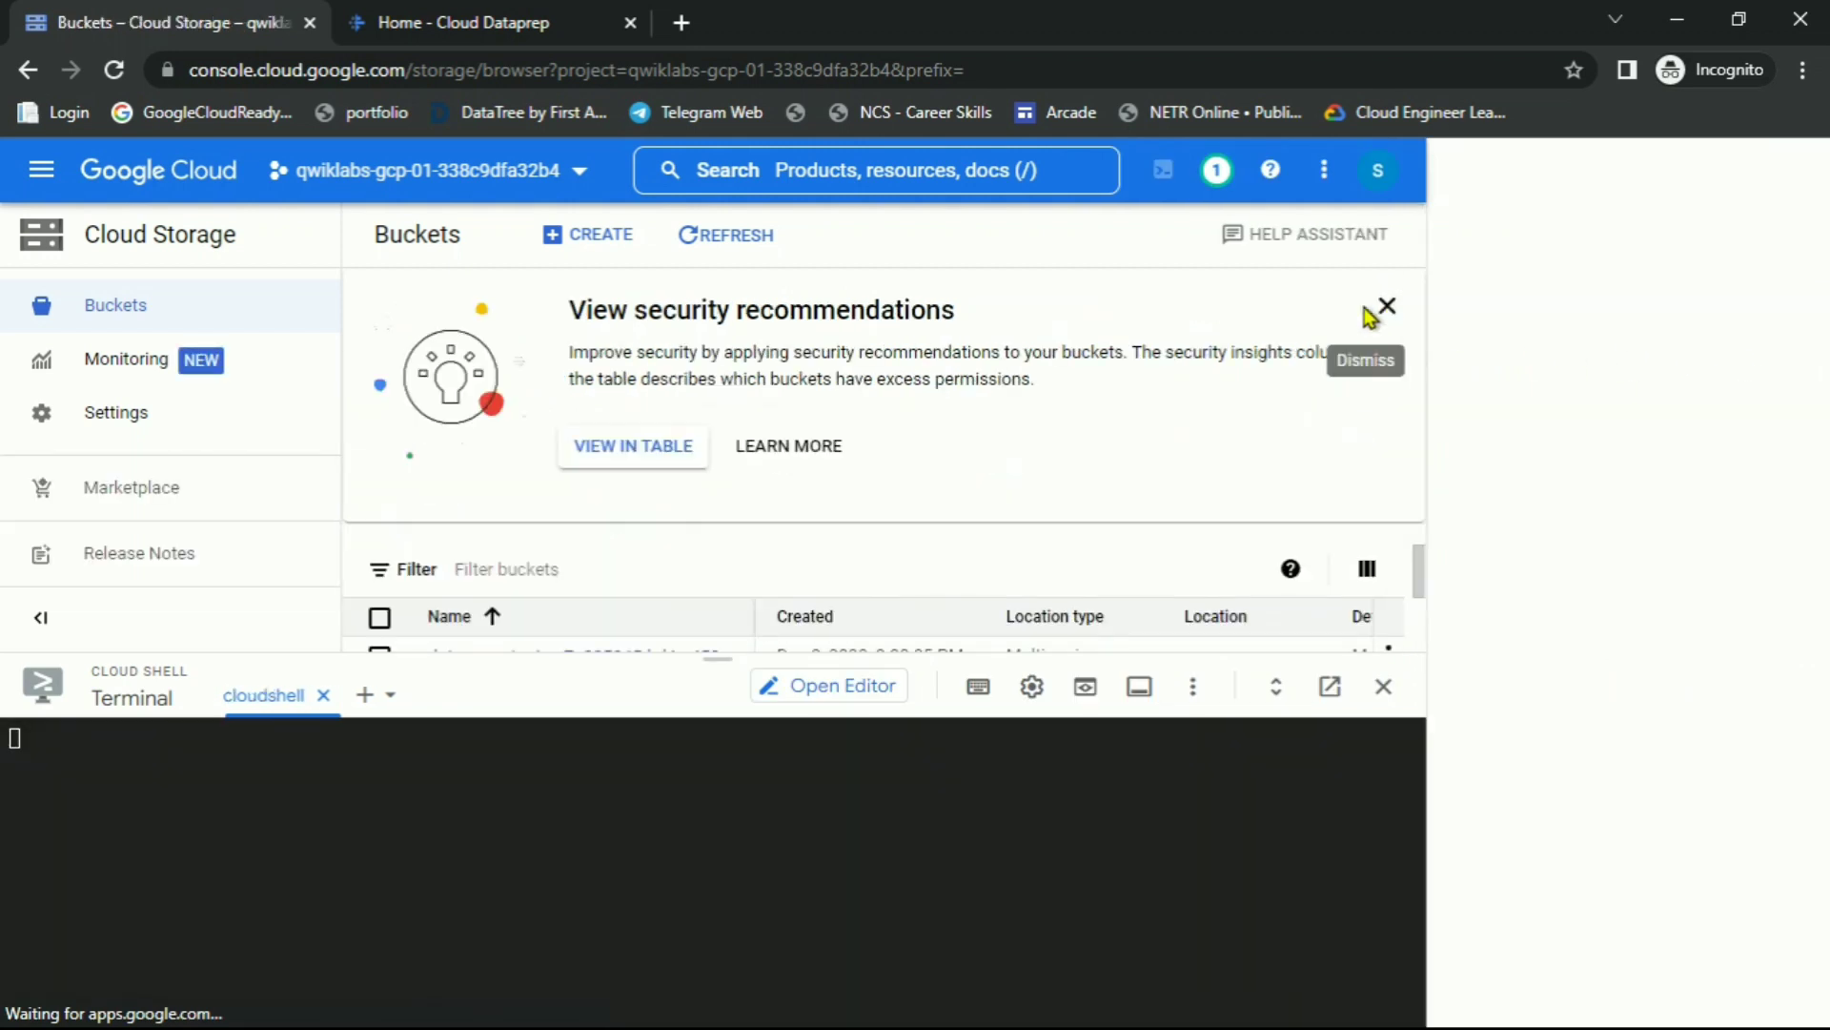
pyautogui.click(1377, 309)
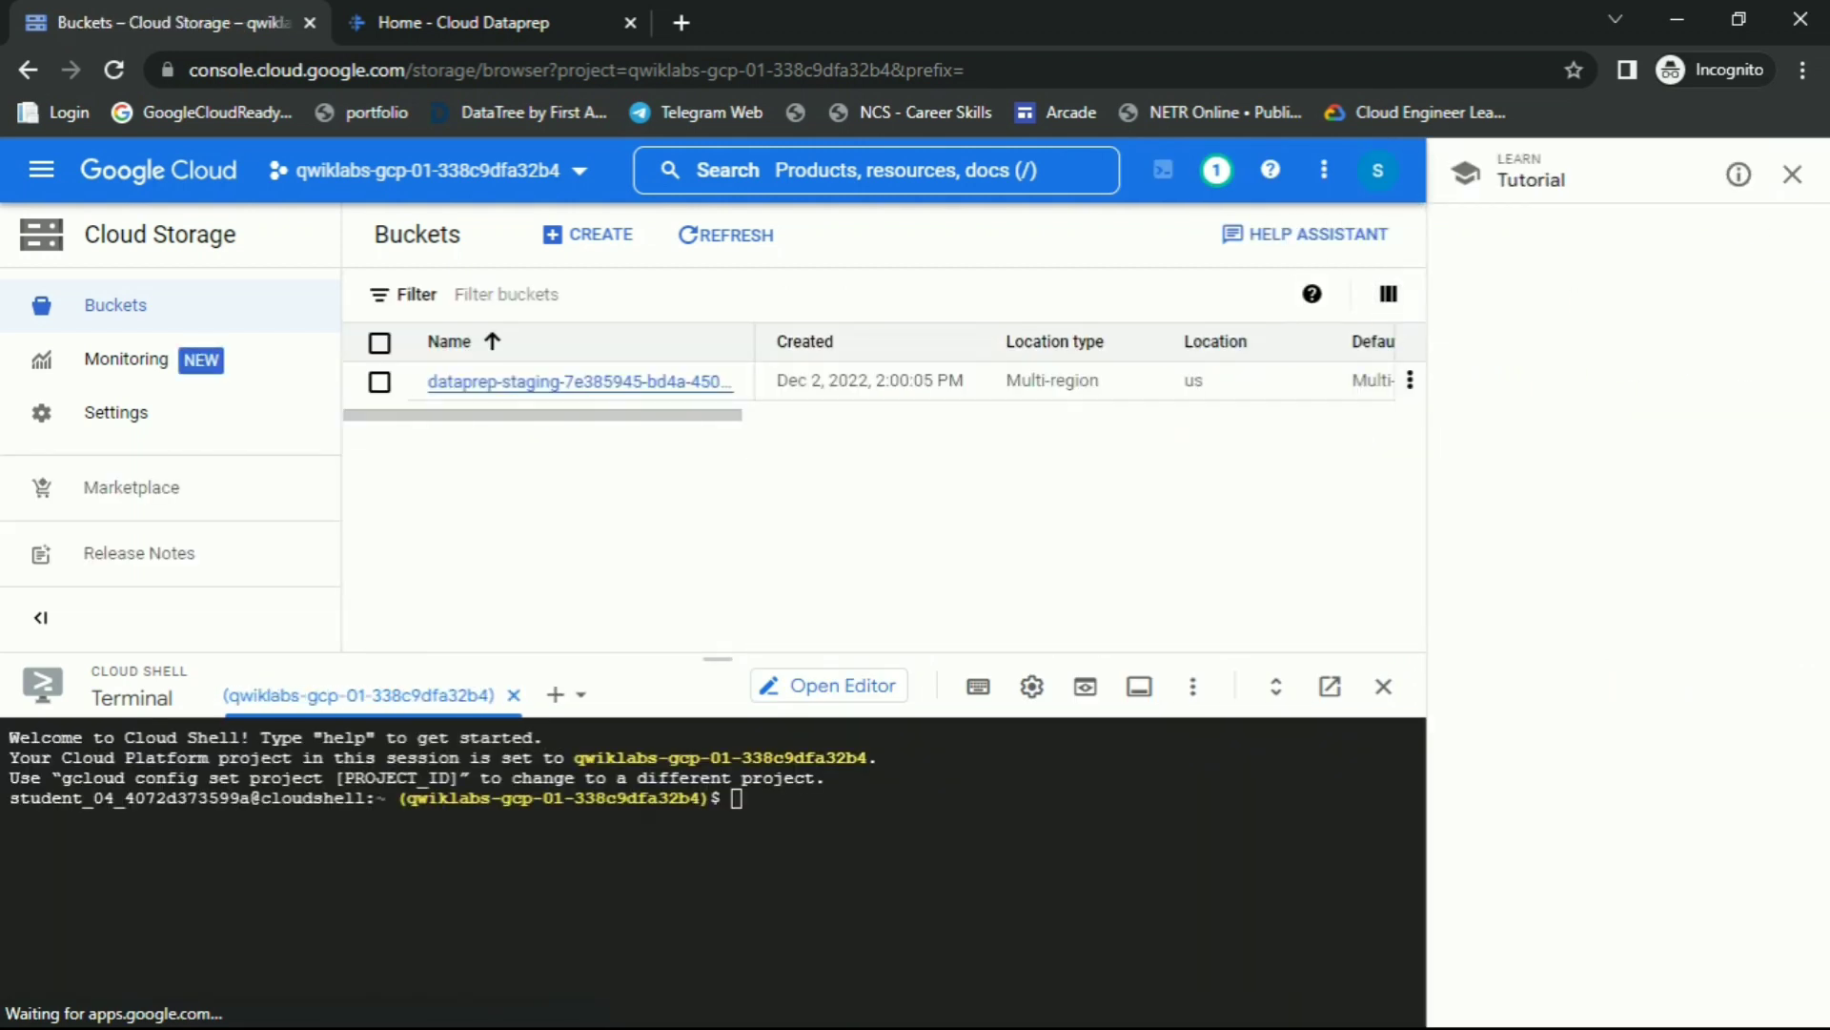
pyautogui.click(1792, 173)
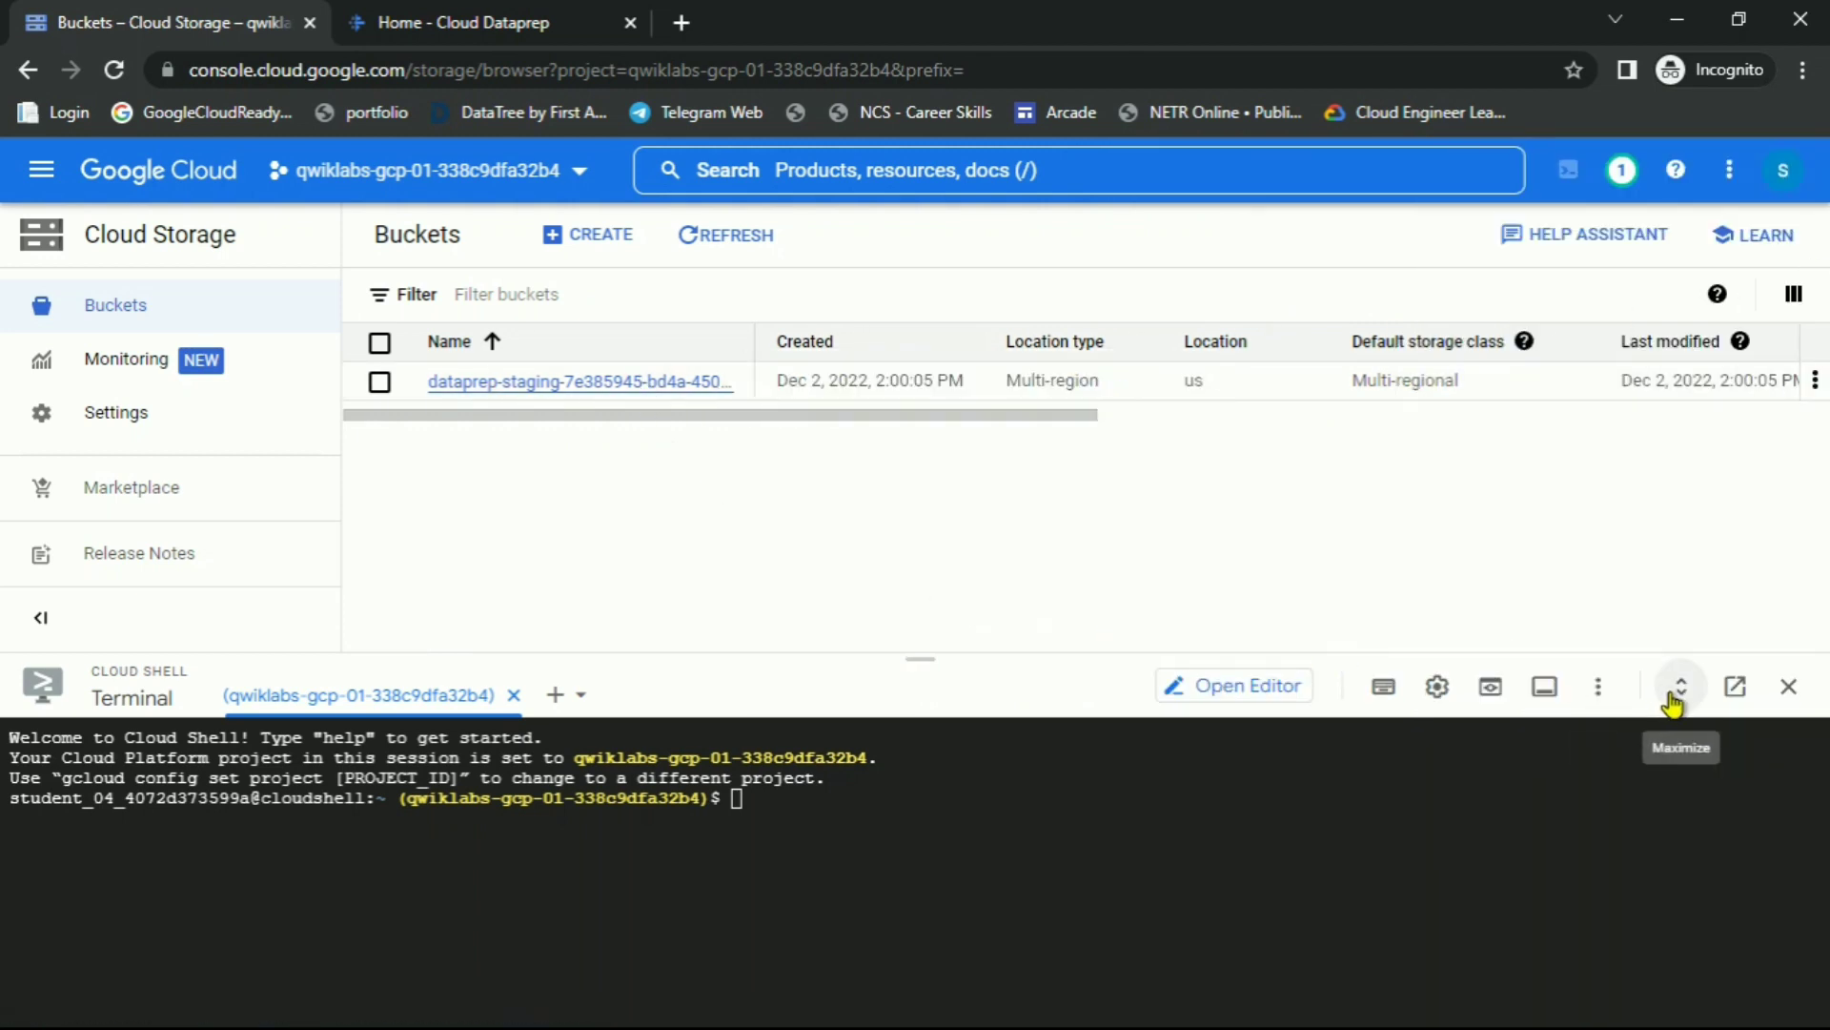
# Set the Cloud Shell terminal text size to Medium and open the details of the dataprep-staging bucket
pyautogui.click(1435, 686)
pyautogui.moveTo(1263, 804)
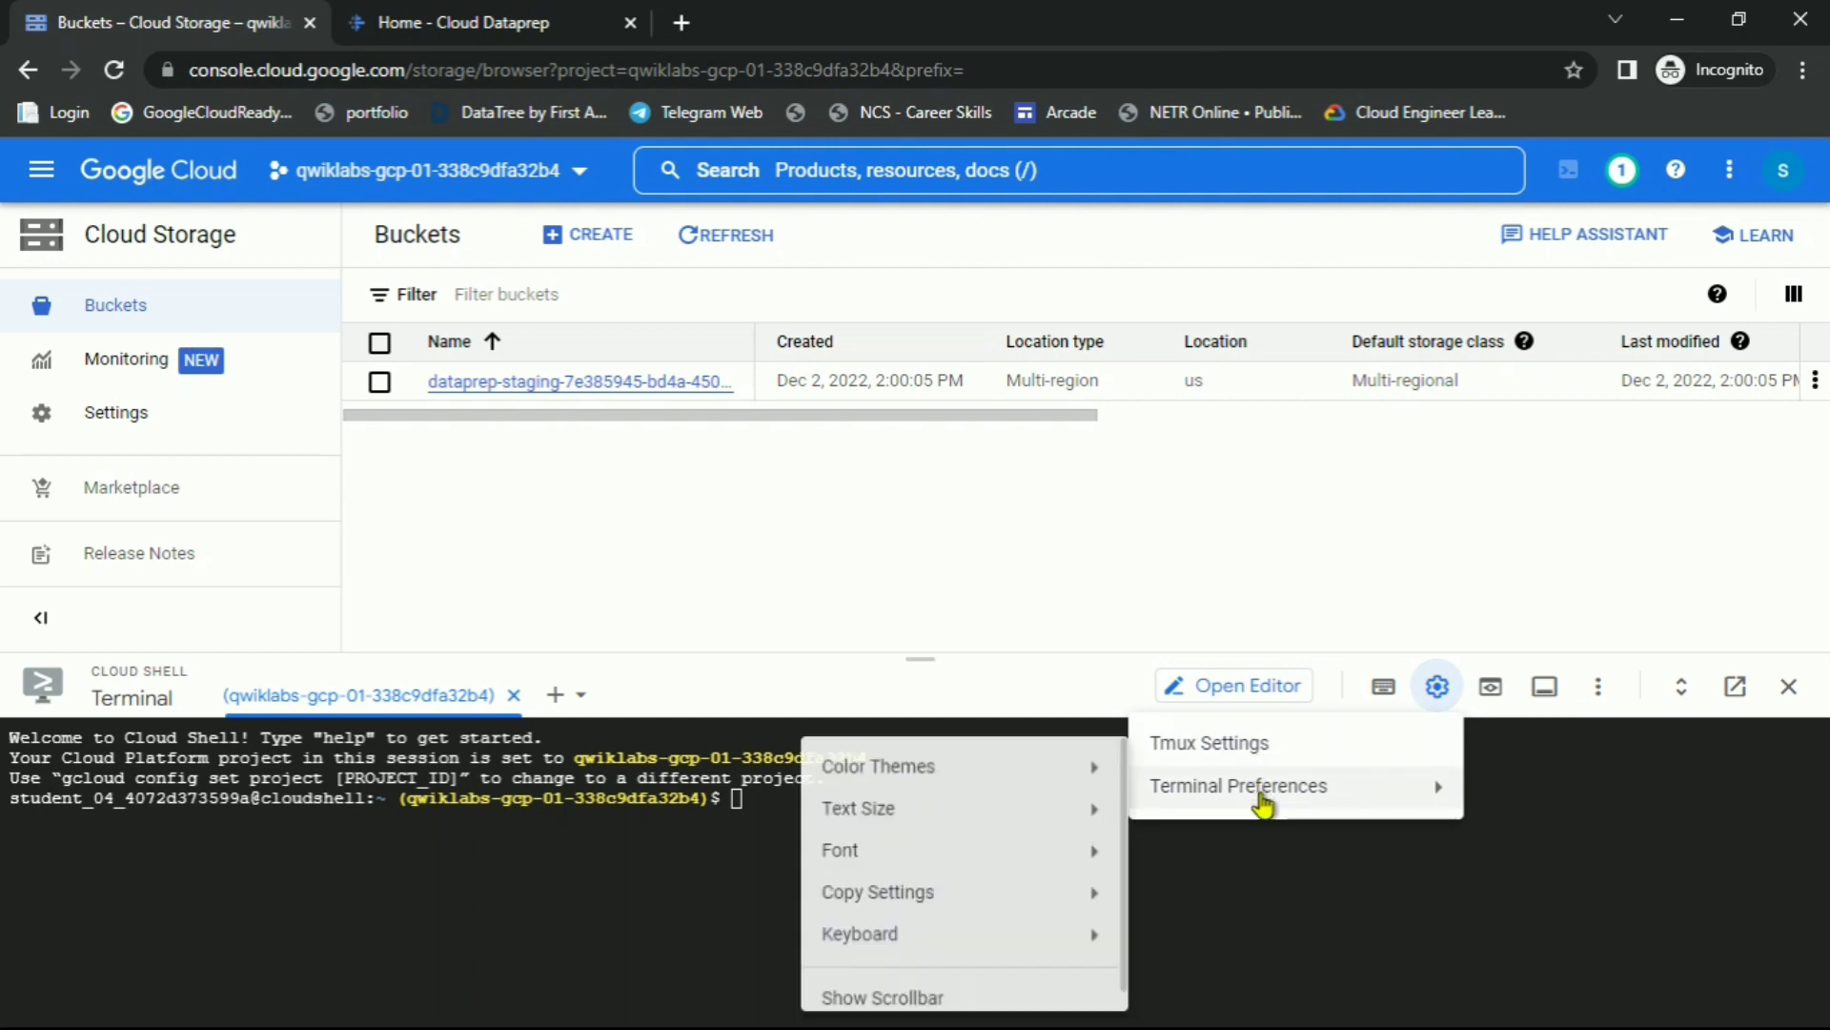
pyautogui.moveTo(1058, 805)
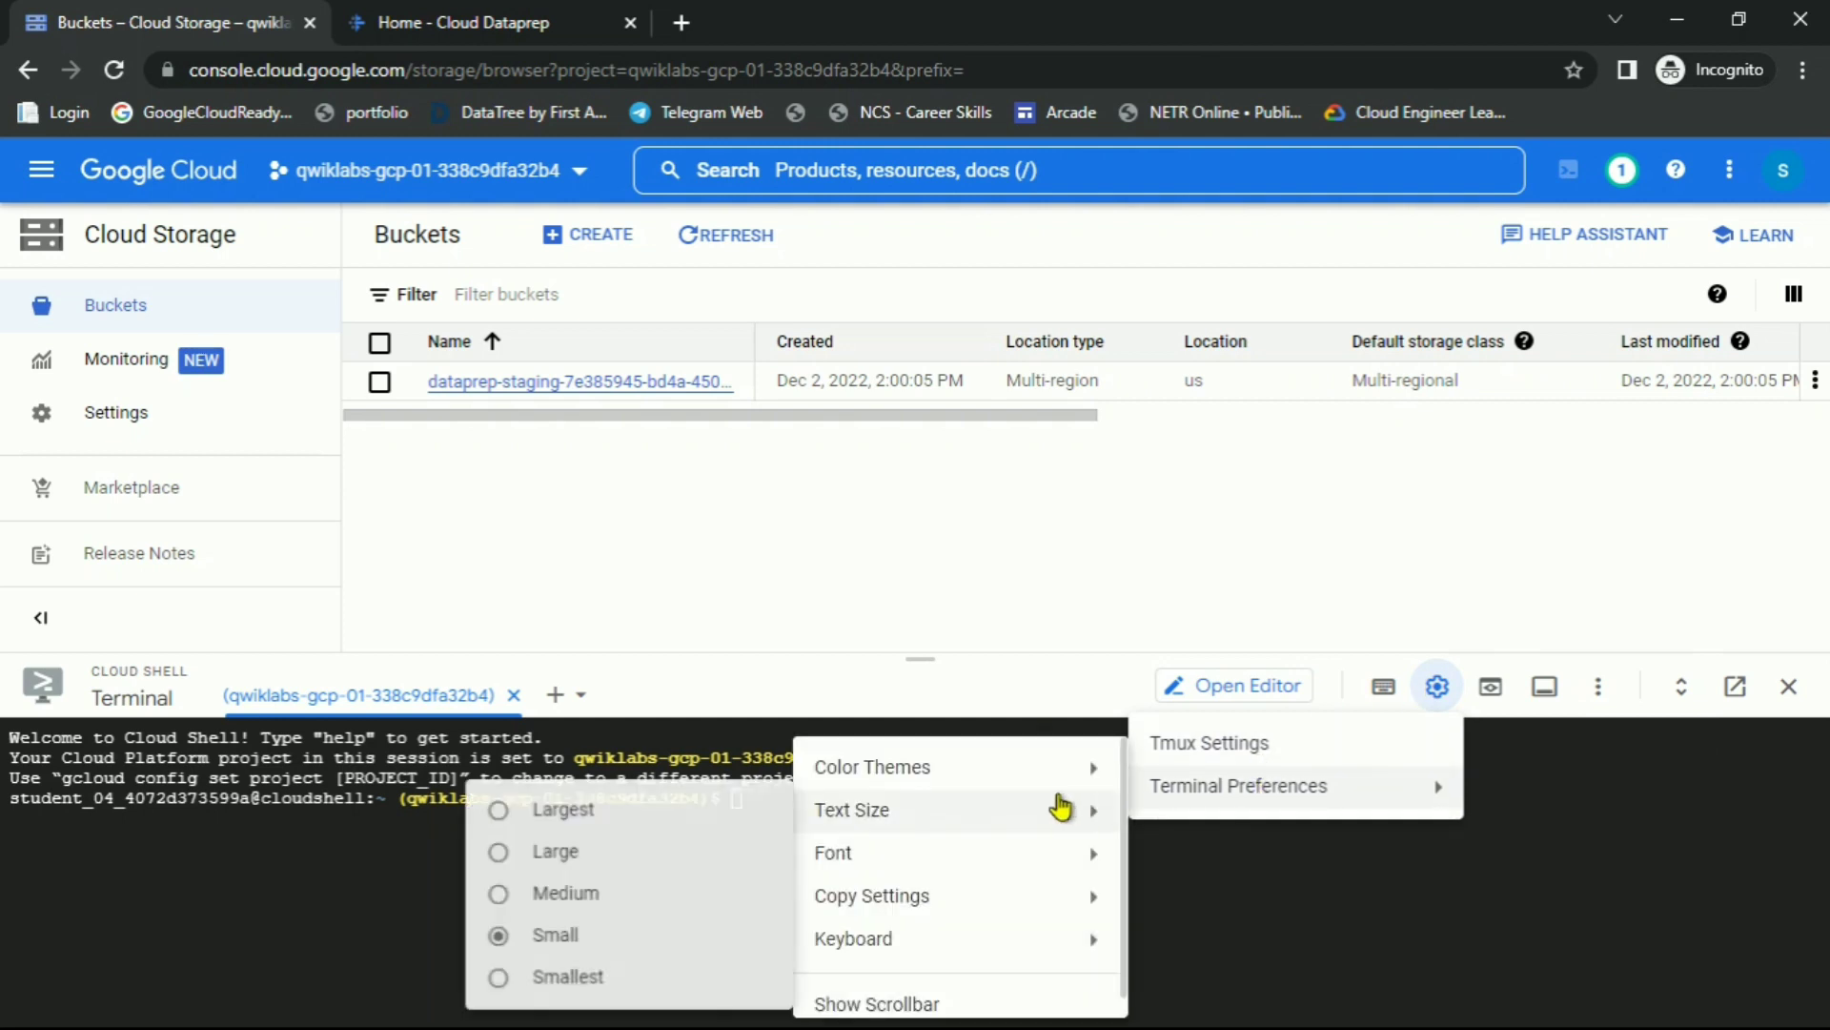
pyautogui.click(564, 908)
pyautogui.click(991, 872)
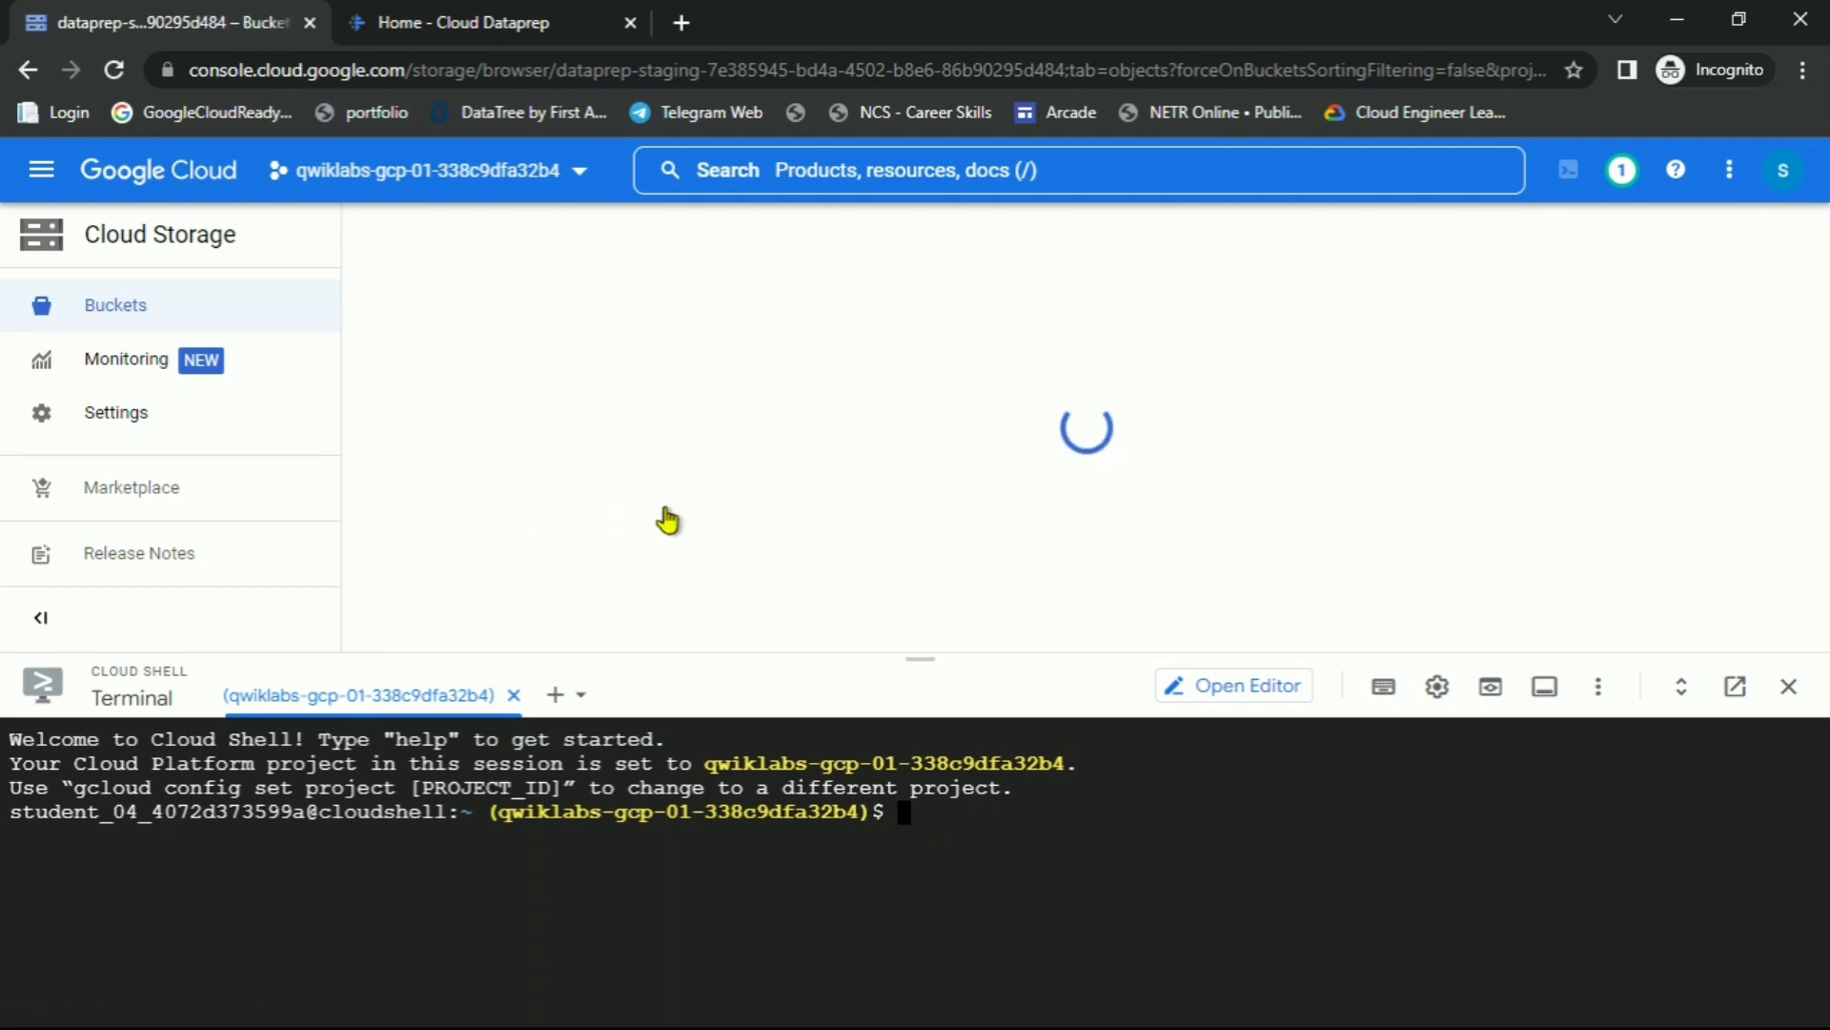
# Copy the command part "gsutil cp -r gs://spls/gsp050 gs://" from the lab's Task 2 instructions into Cloud Shell
pyautogui.hotkey('alt', 'Tab')
pyautogui.scroll(-3, 949, 641)
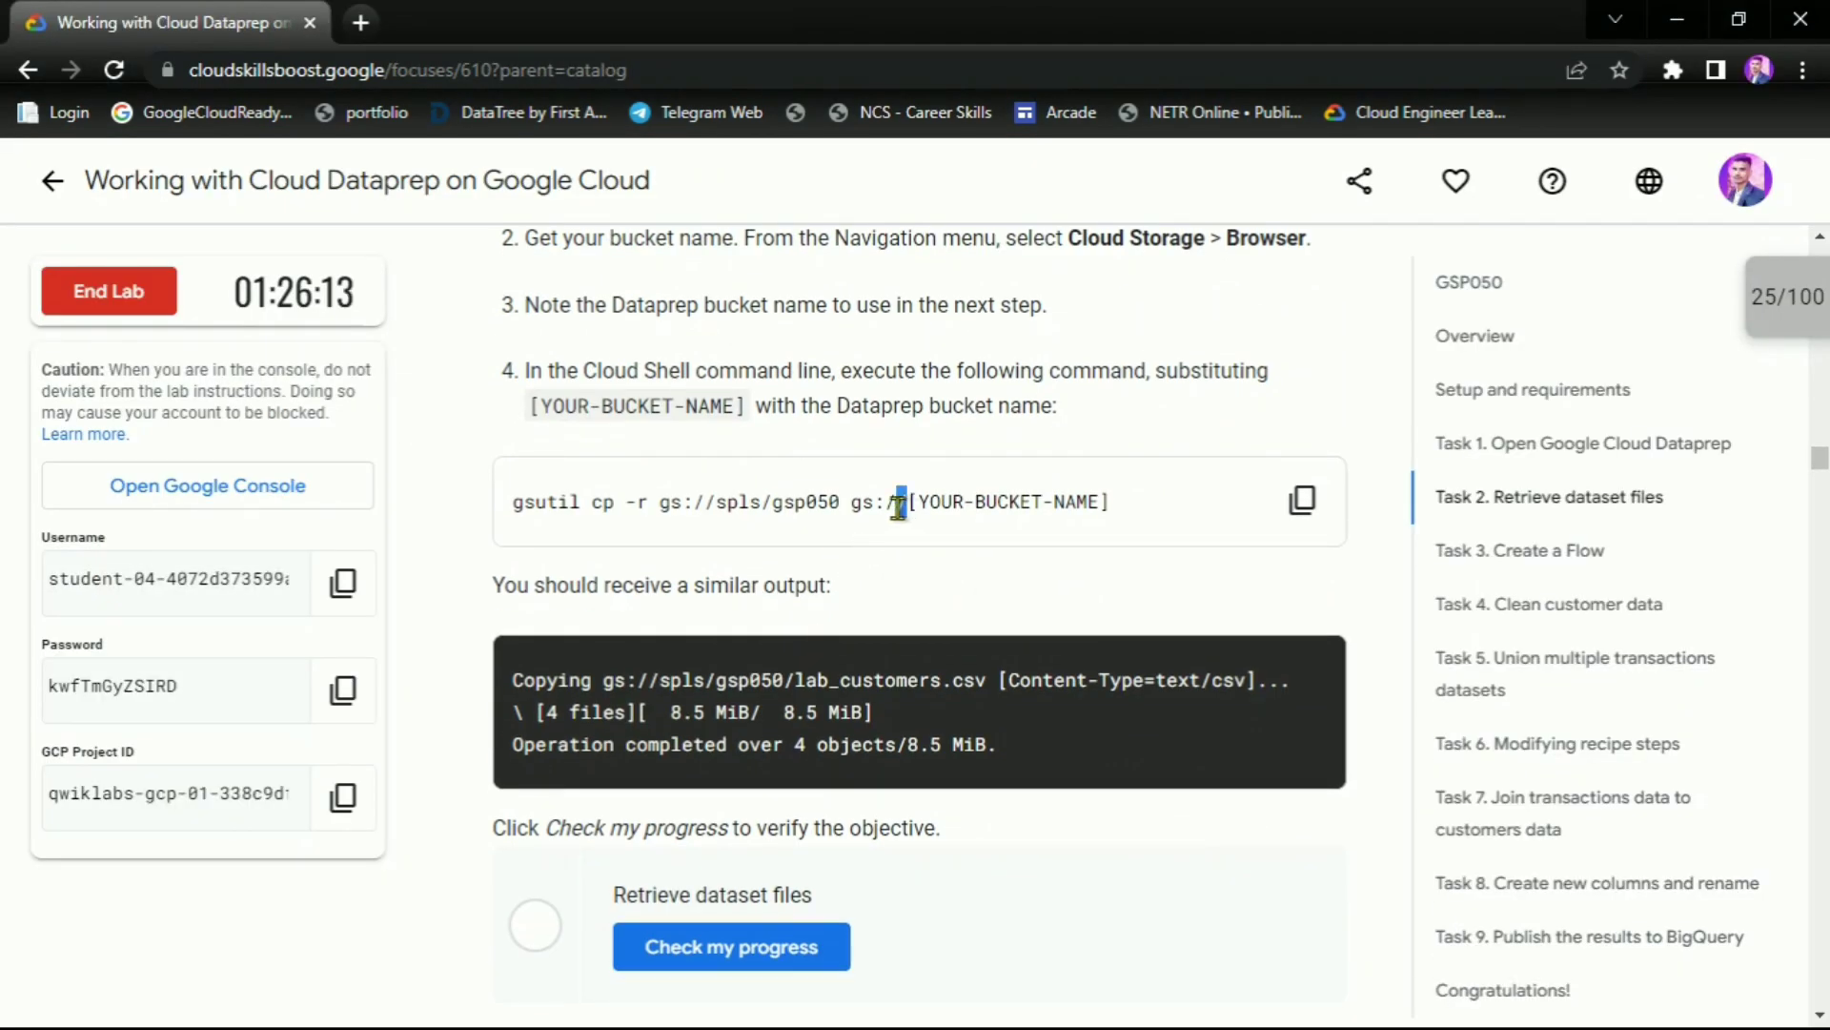
pyautogui.moveTo(899, 503); pyautogui.dragTo(488, 530)
pyautogui.hotkey('ctrl', 'c')
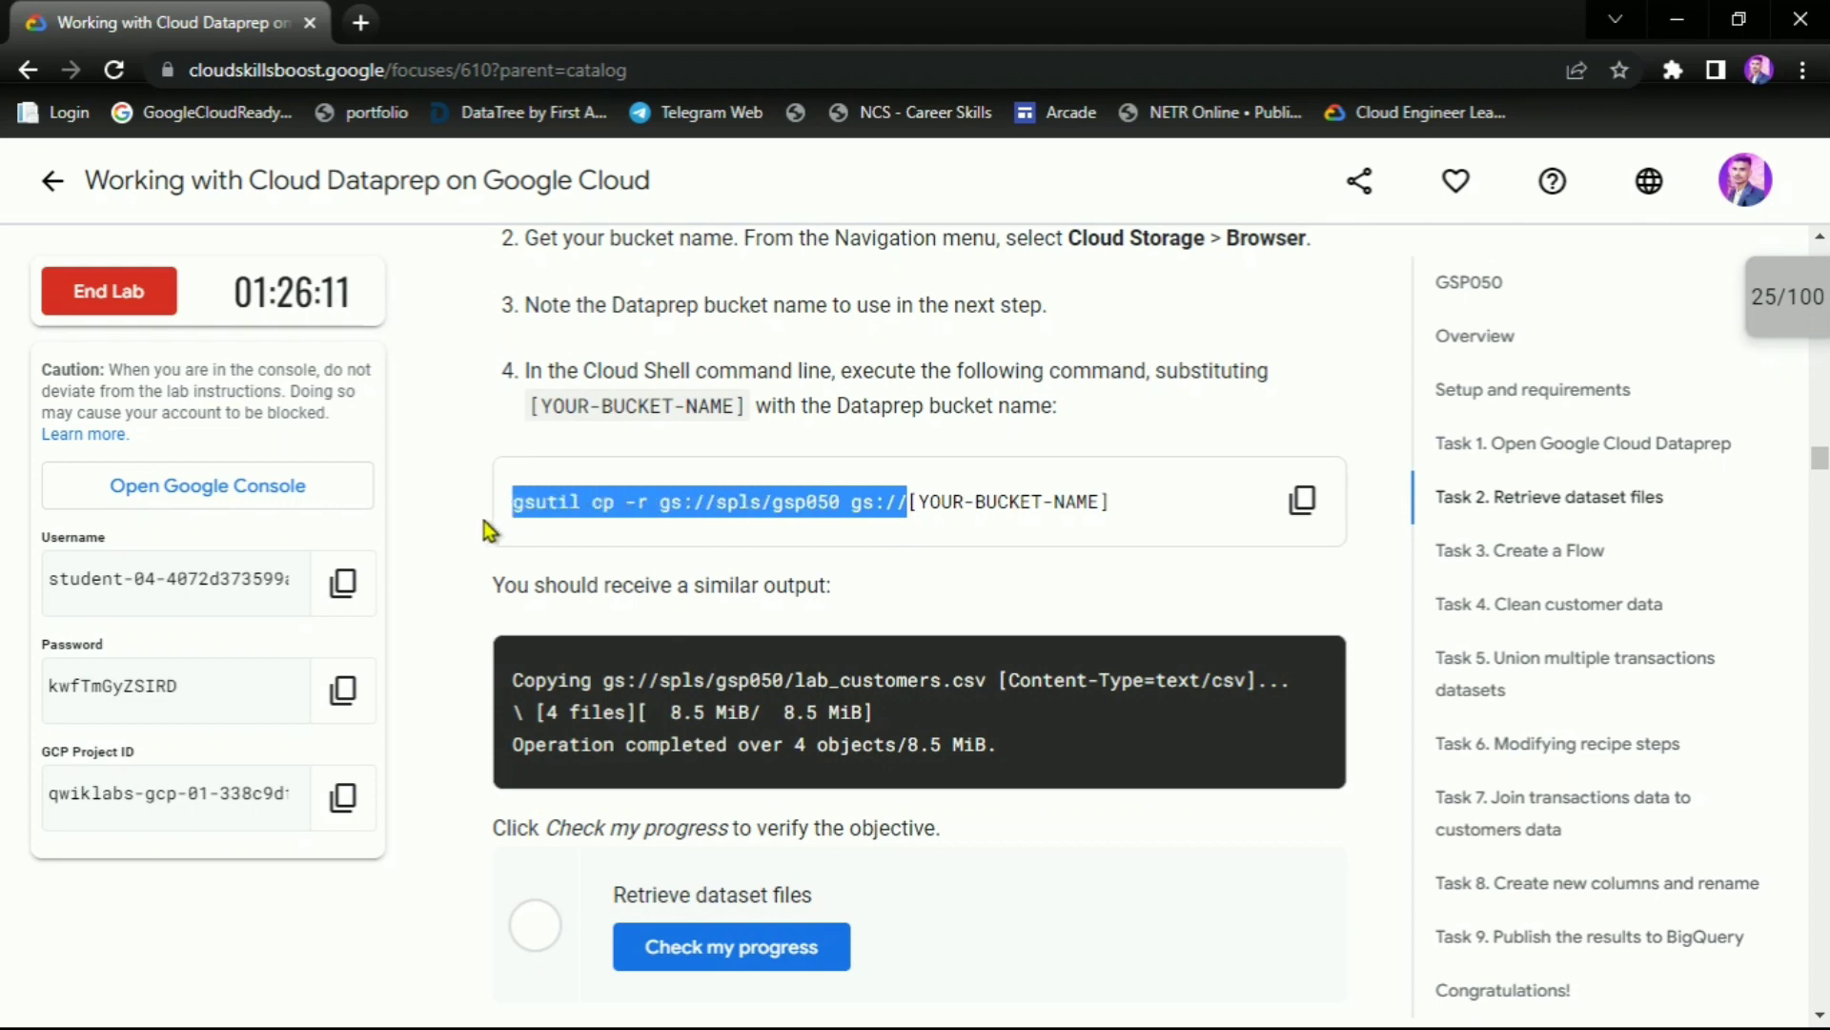
pyautogui.hotkey('alt', 'Tab')
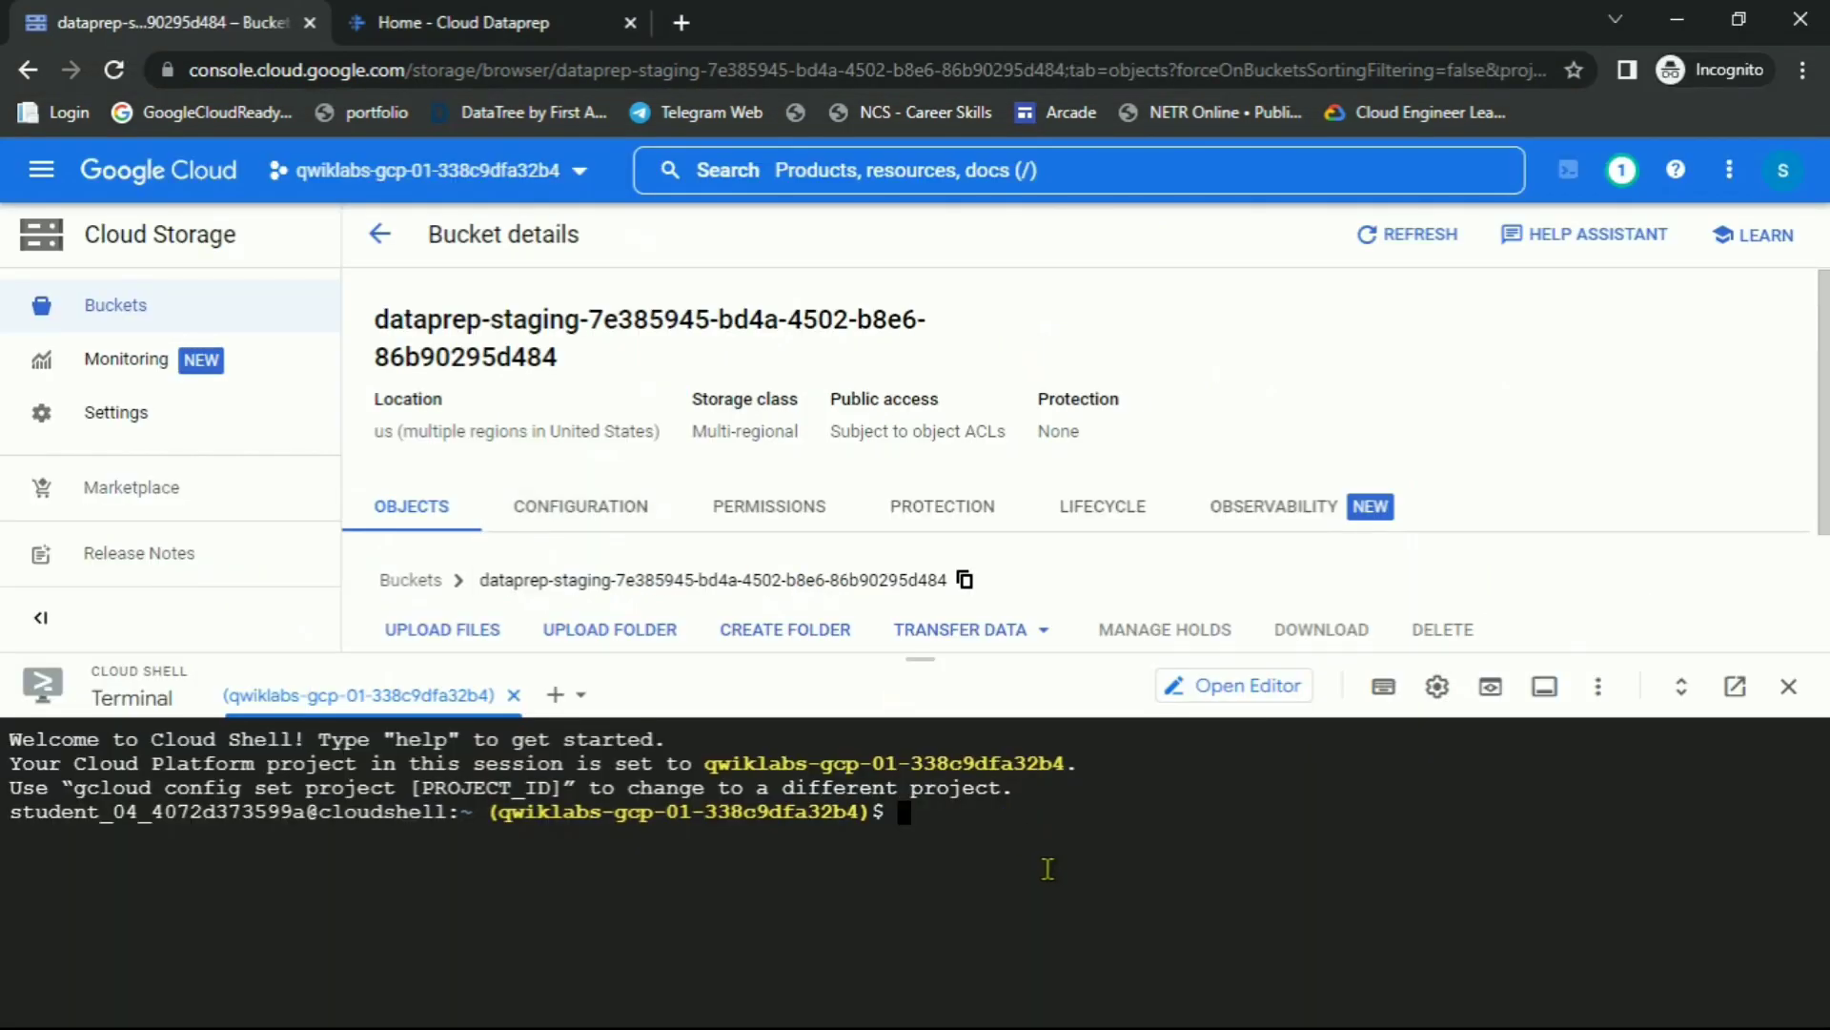
pyautogui.hotkey('ctrl', 'v')
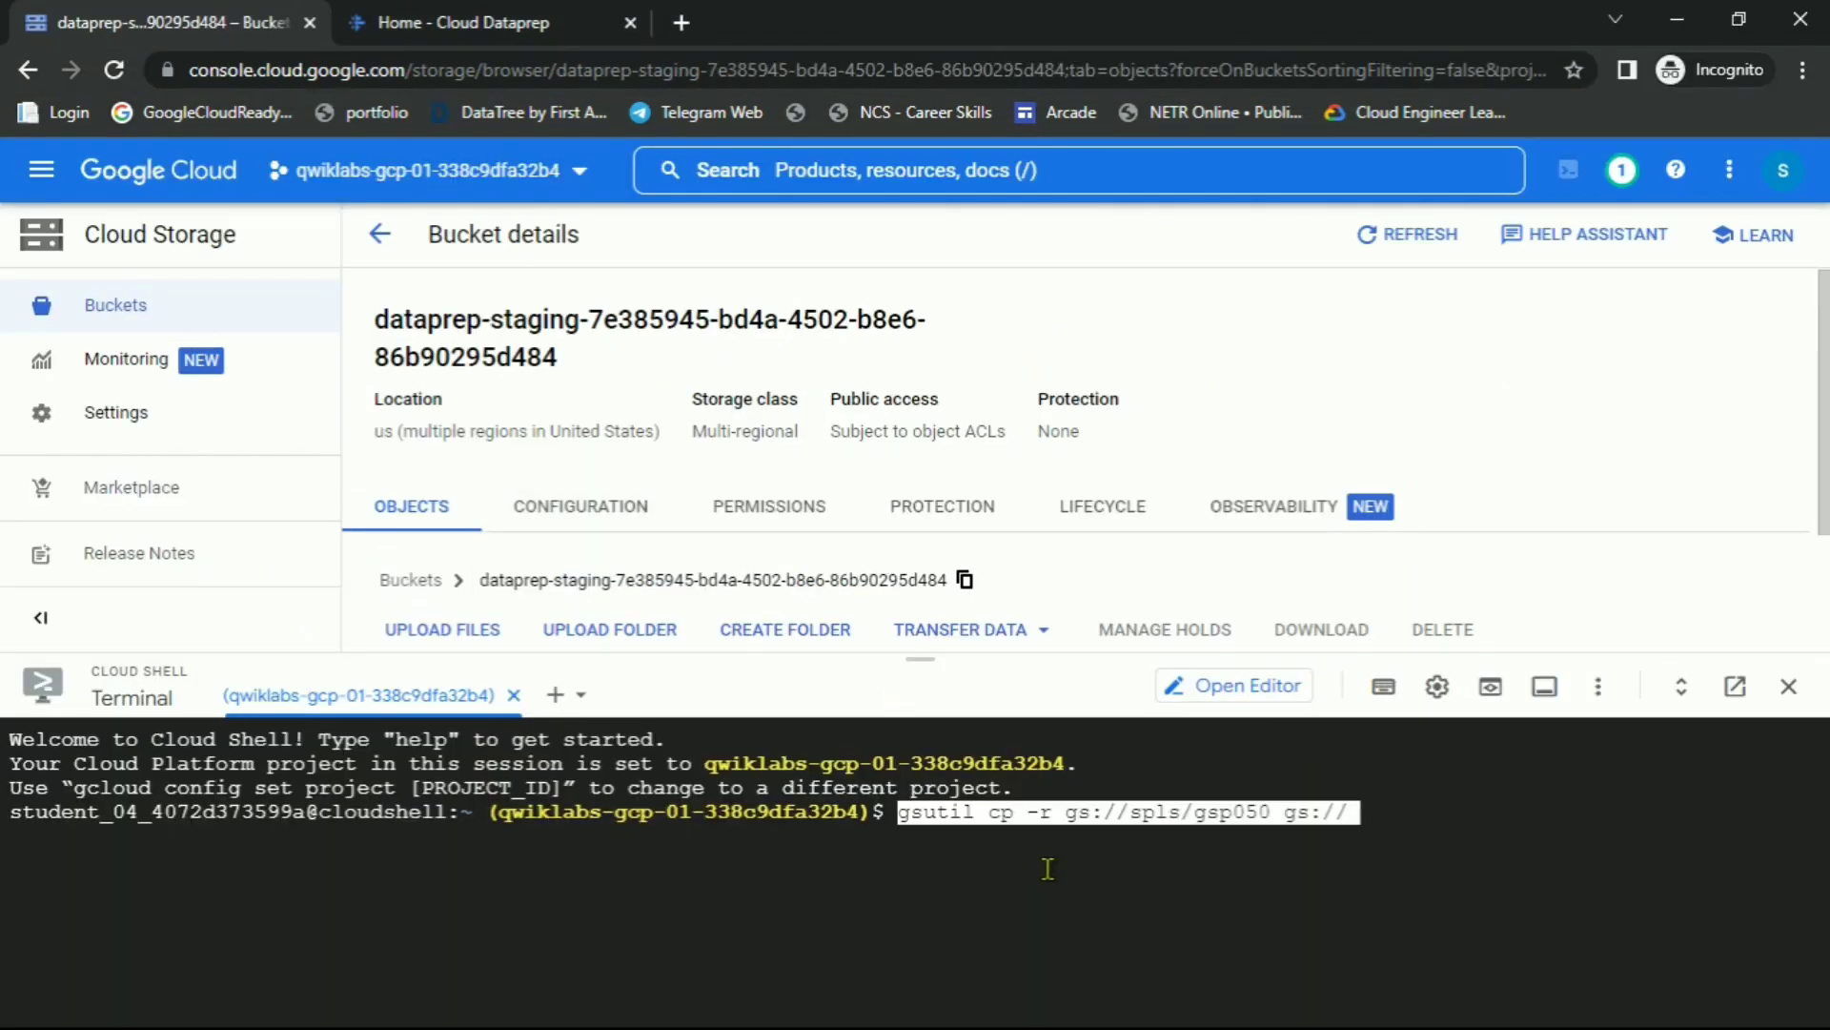
# Complete the gsutil command with the copied dataprep-staging bucket name as destination and run it
pyautogui.click(965, 582)
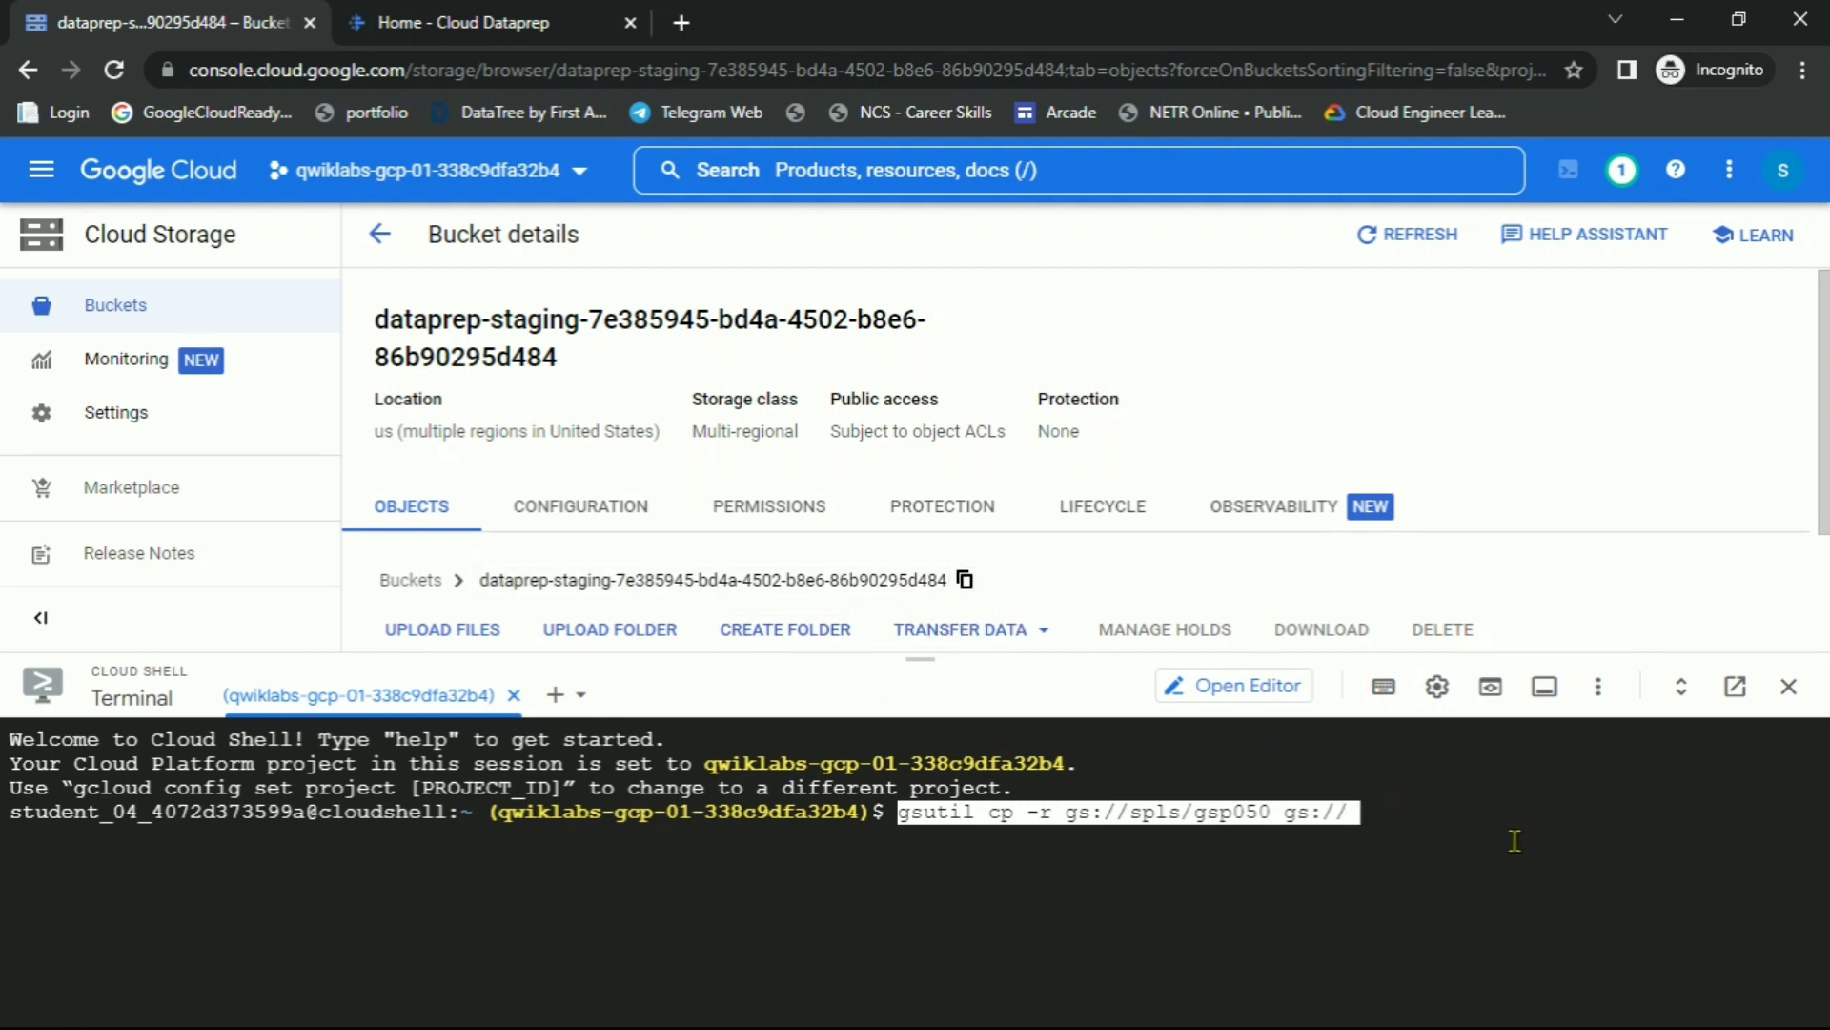
pyautogui.hotkey('ctrl', 'v')
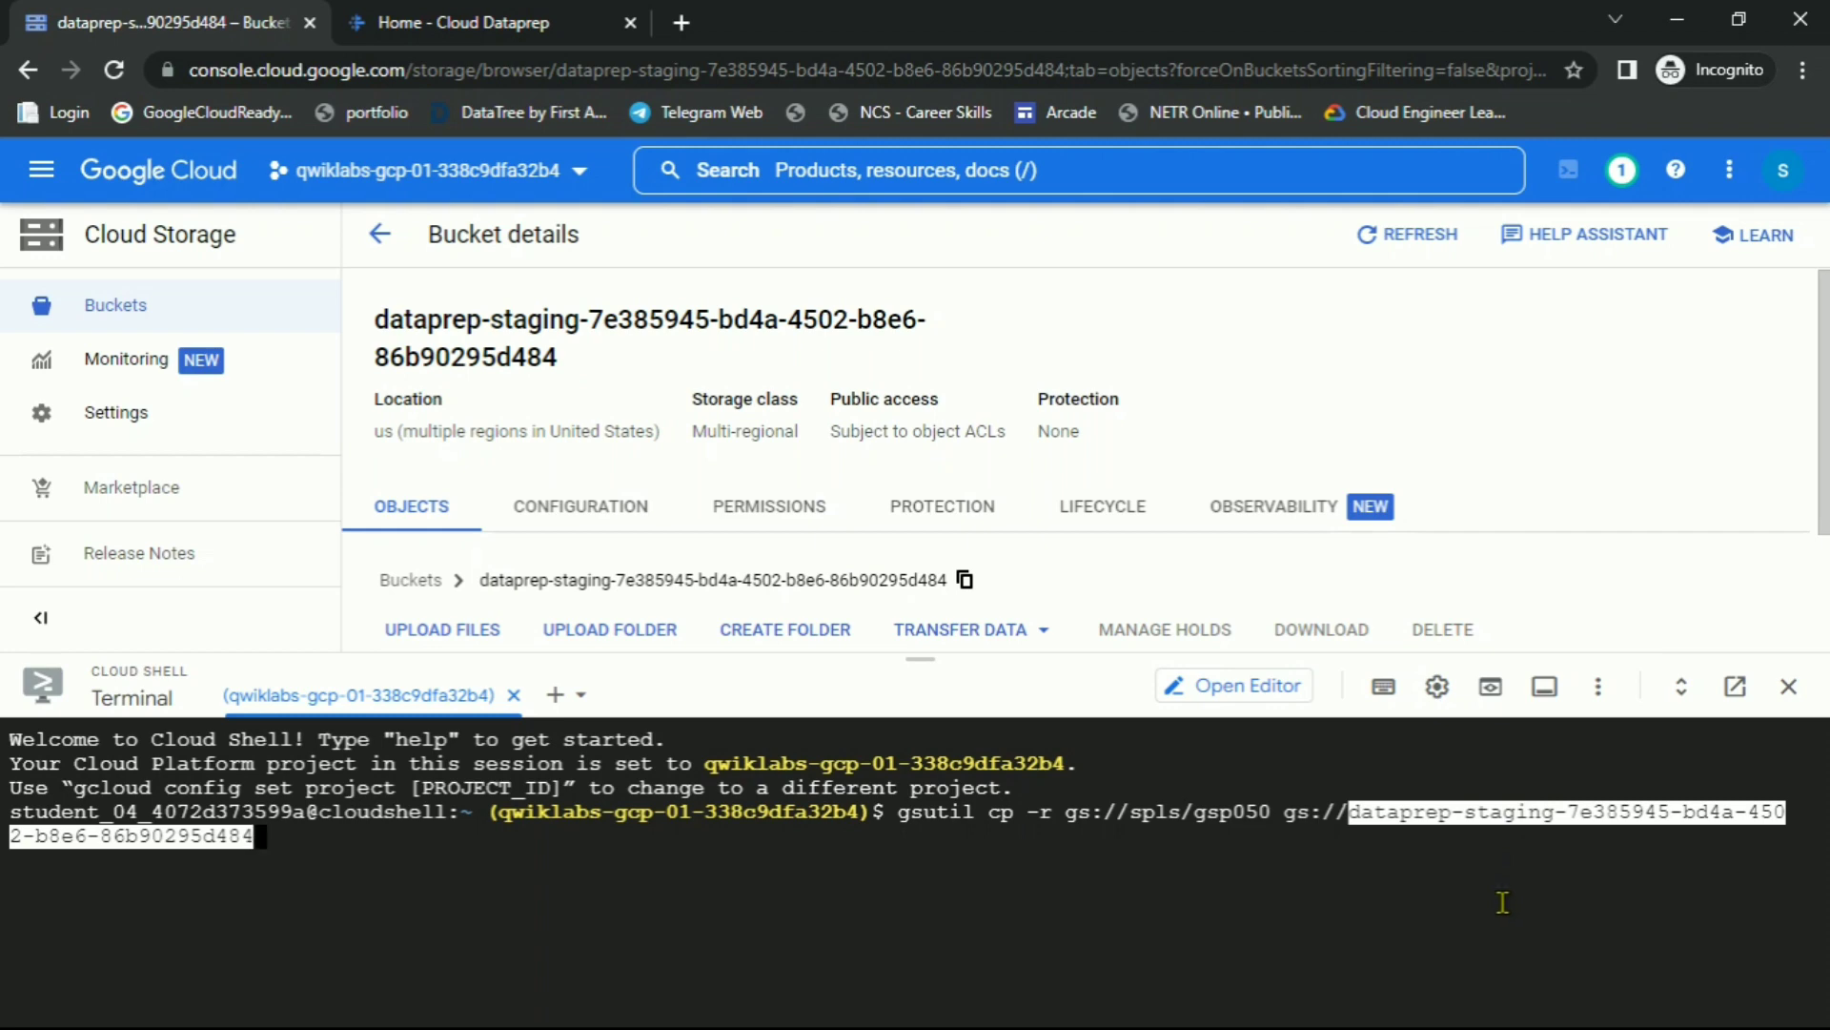
pyautogui.press('Return')
pyautogui.press('Return')
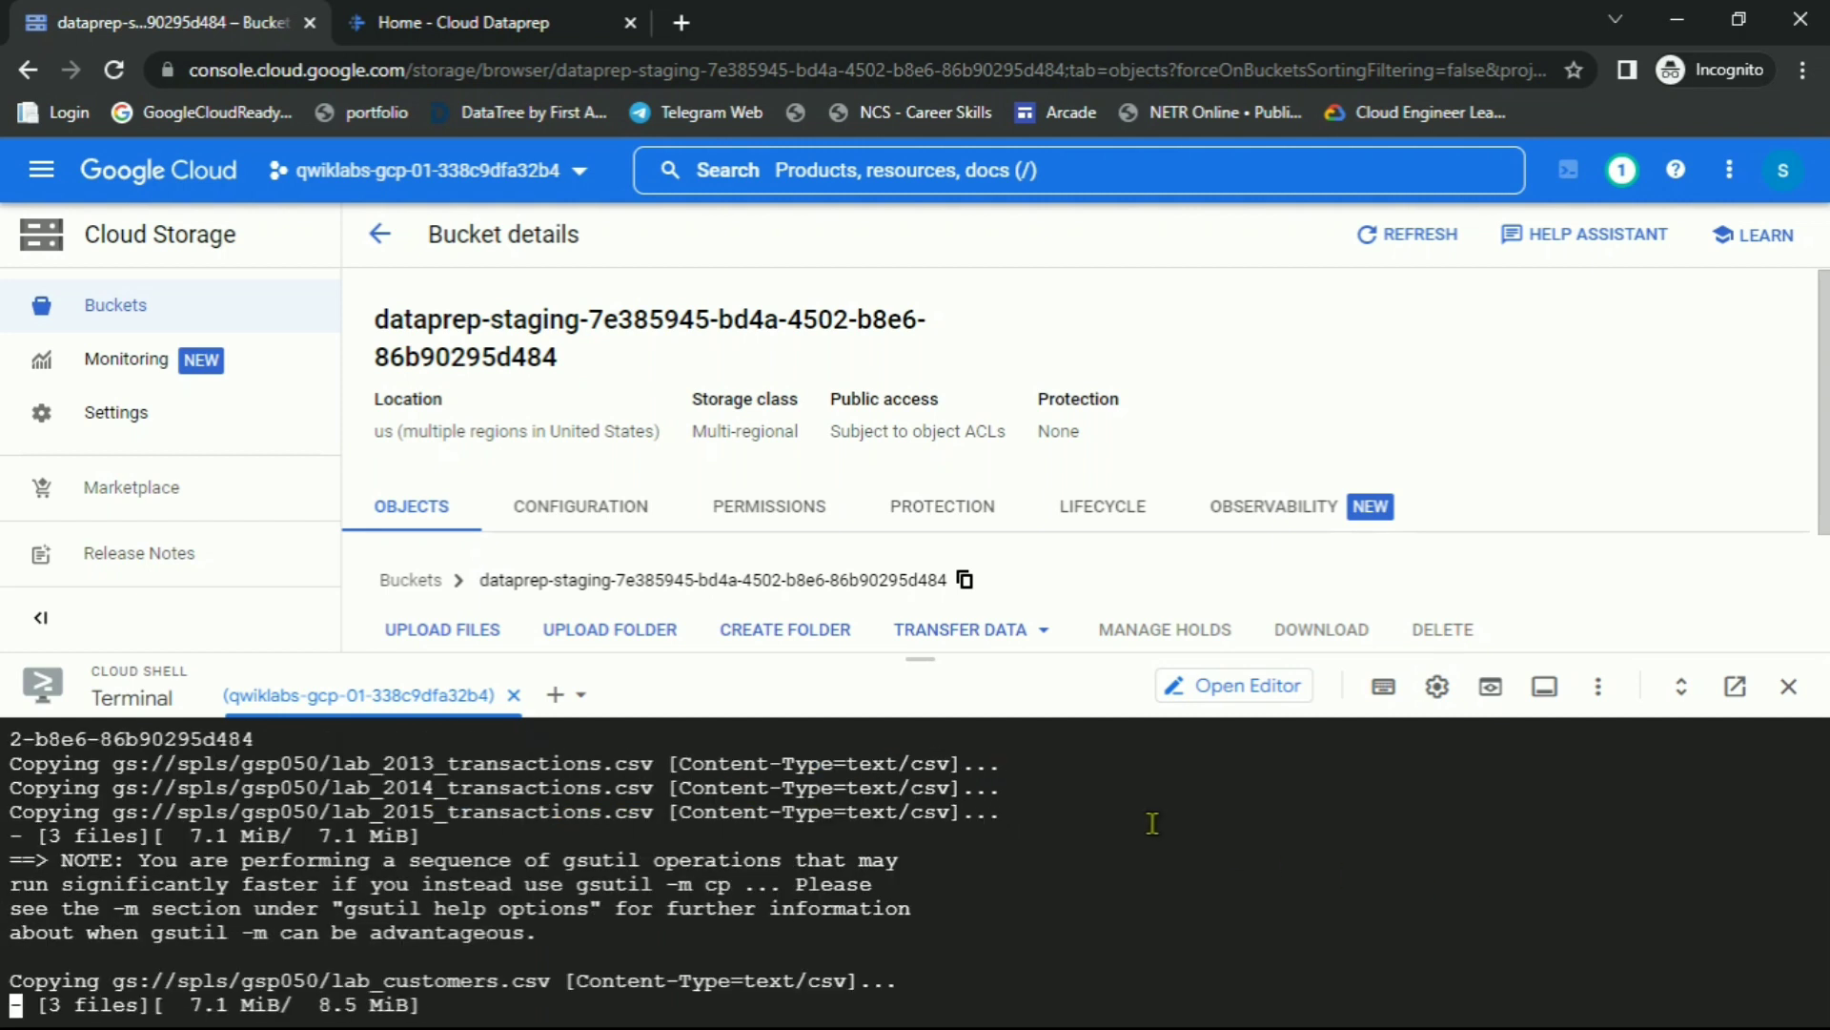
# Check the progress of the "Retrieve dataset files" objective in the lab page
pyautogui.hotkey('alt', 'Tab')
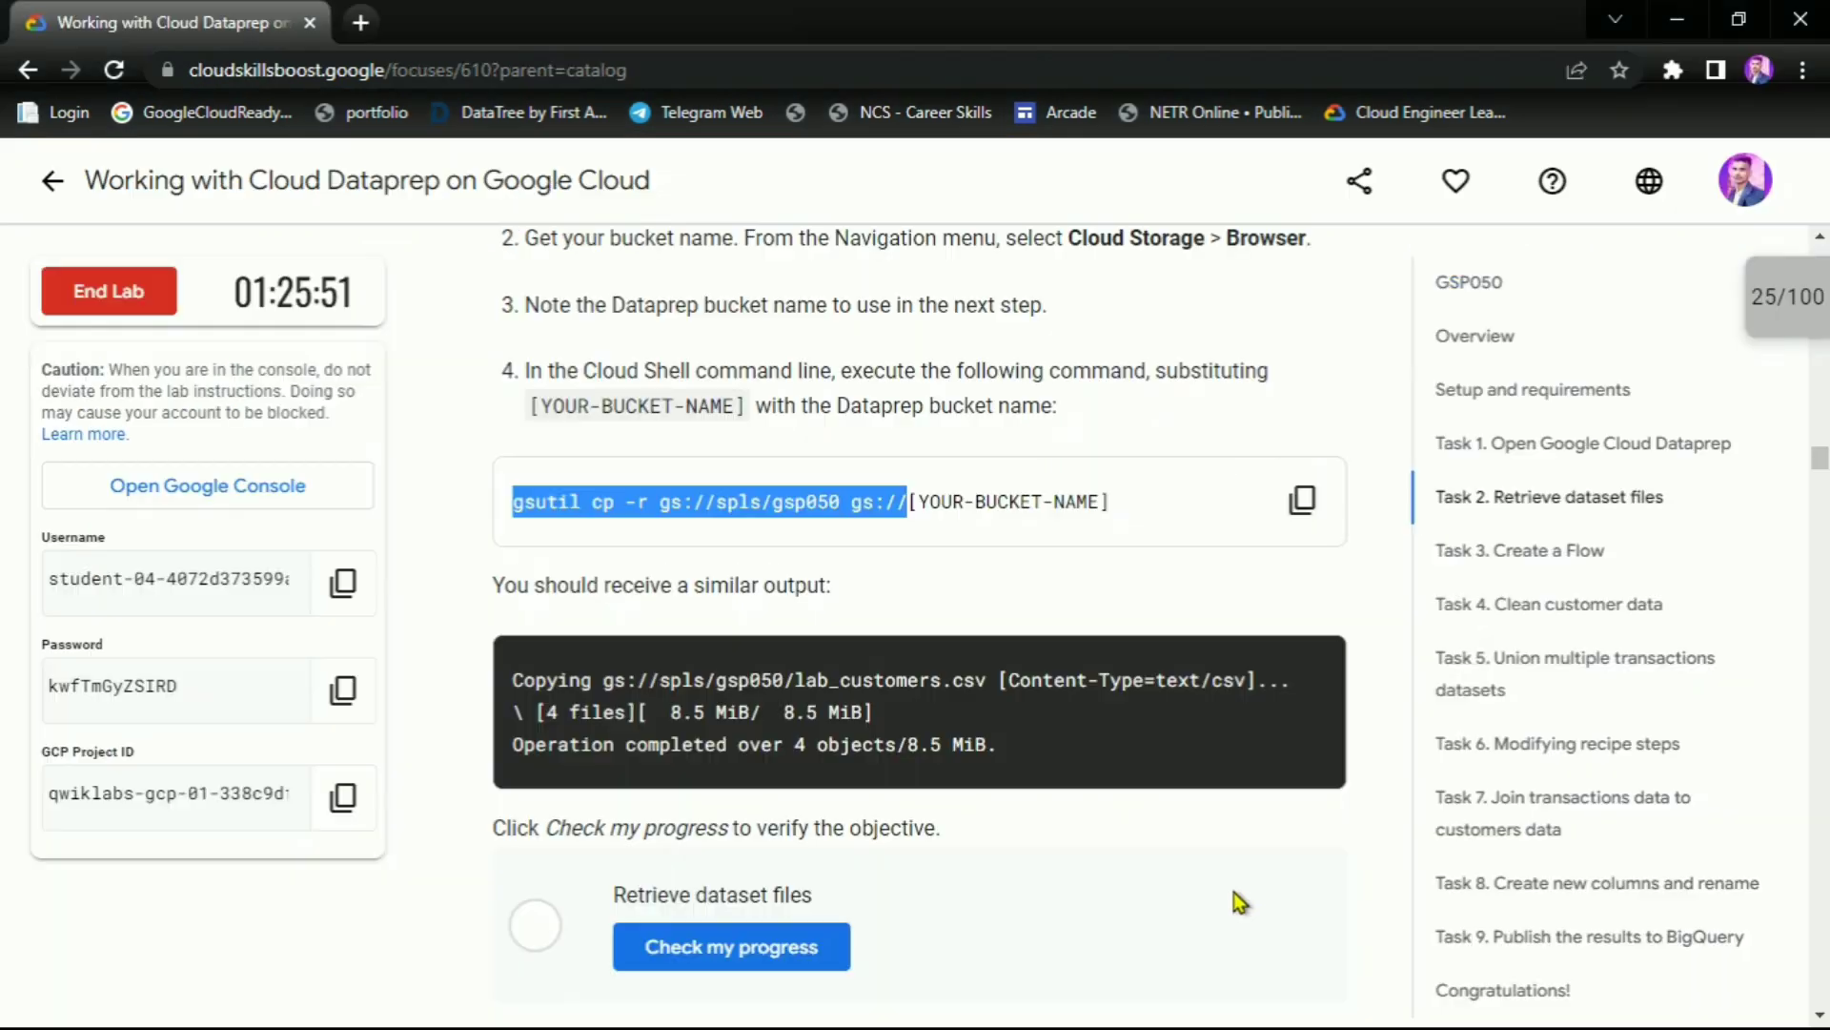
pyautogui.scroll(-4, 1140, 739)
pyautogui.click(760, 705)
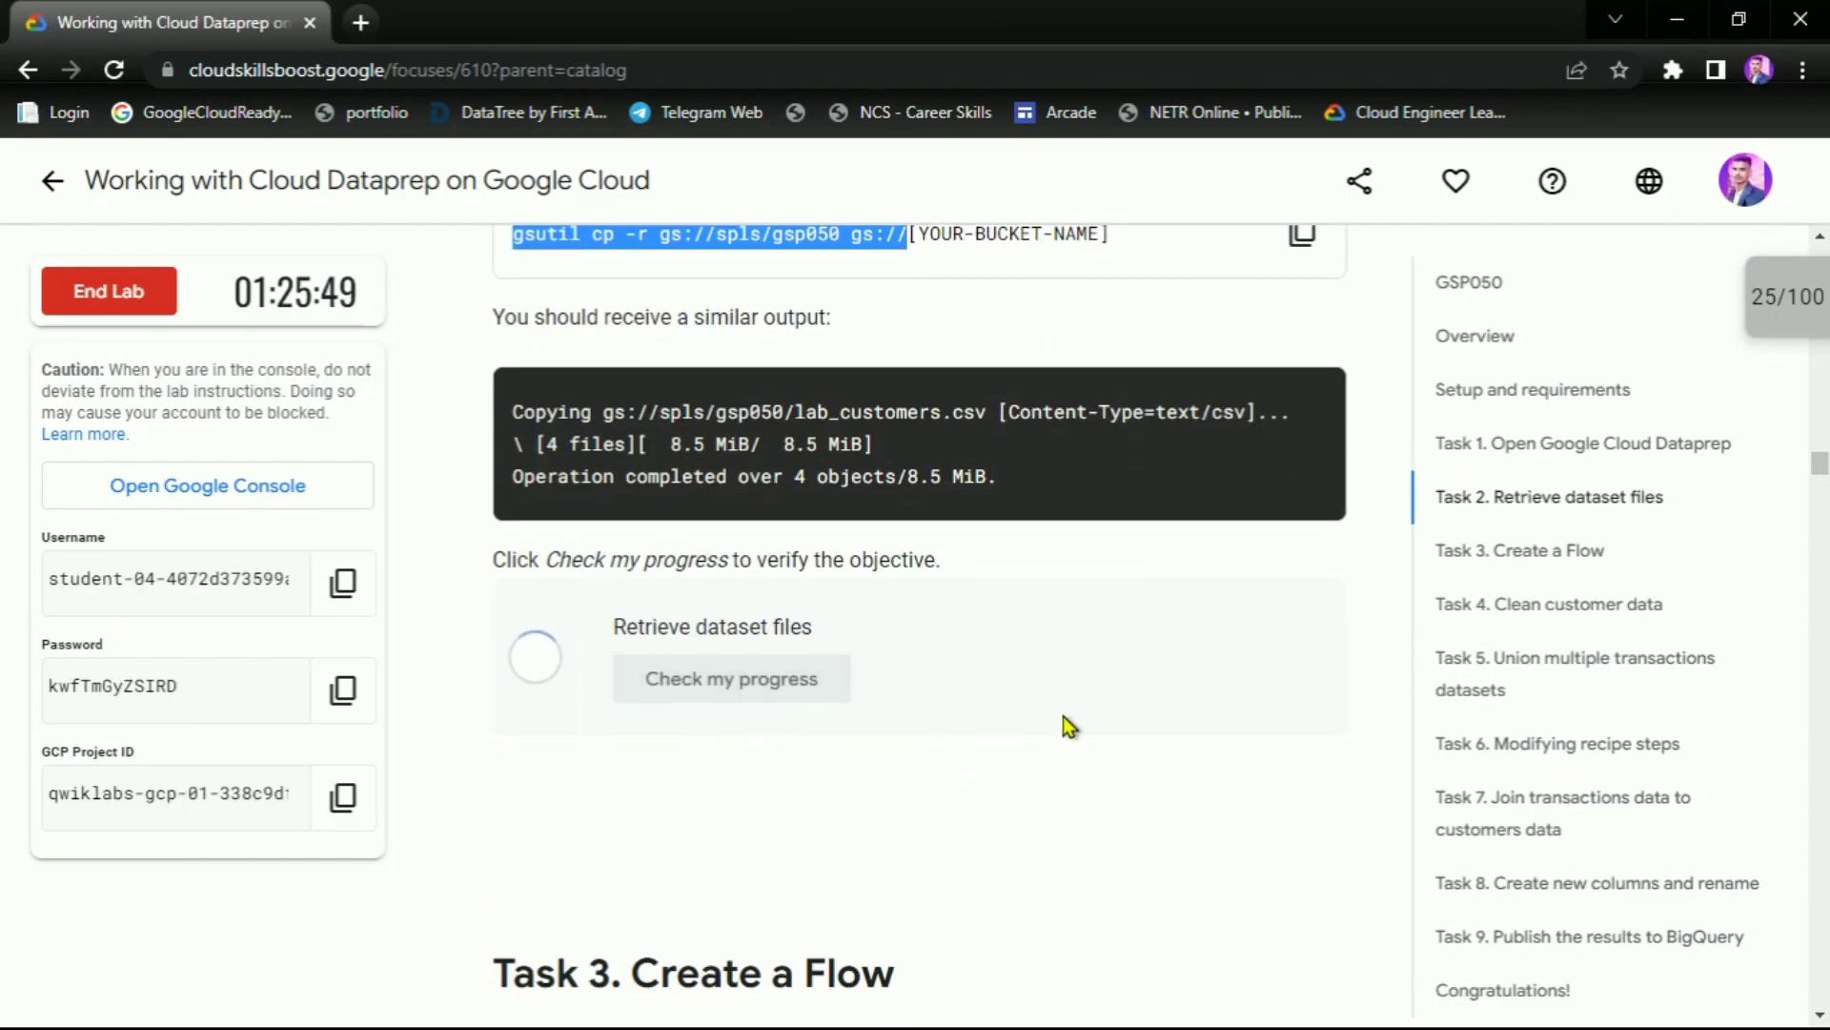
# Read the lab's Task 3 instructions on creating a flow and create a new flow from scratch in Dataprep
pyautogui.scroll(-4, 954, 667)
pyautogui.moveTo(560, 625); pyautogui.dragTo(894, 625)
pyautogui.click(1184, 614)
pyautogui.scroll(-3, 953, 629)
pyautogui.moveTo(558, 545); pyautogui.dragTo(978, 531)
pyautogui.click(1066, 525)
pyautogui.hotkey('alt', 'Tab')
pyautogui.click(454, 13)
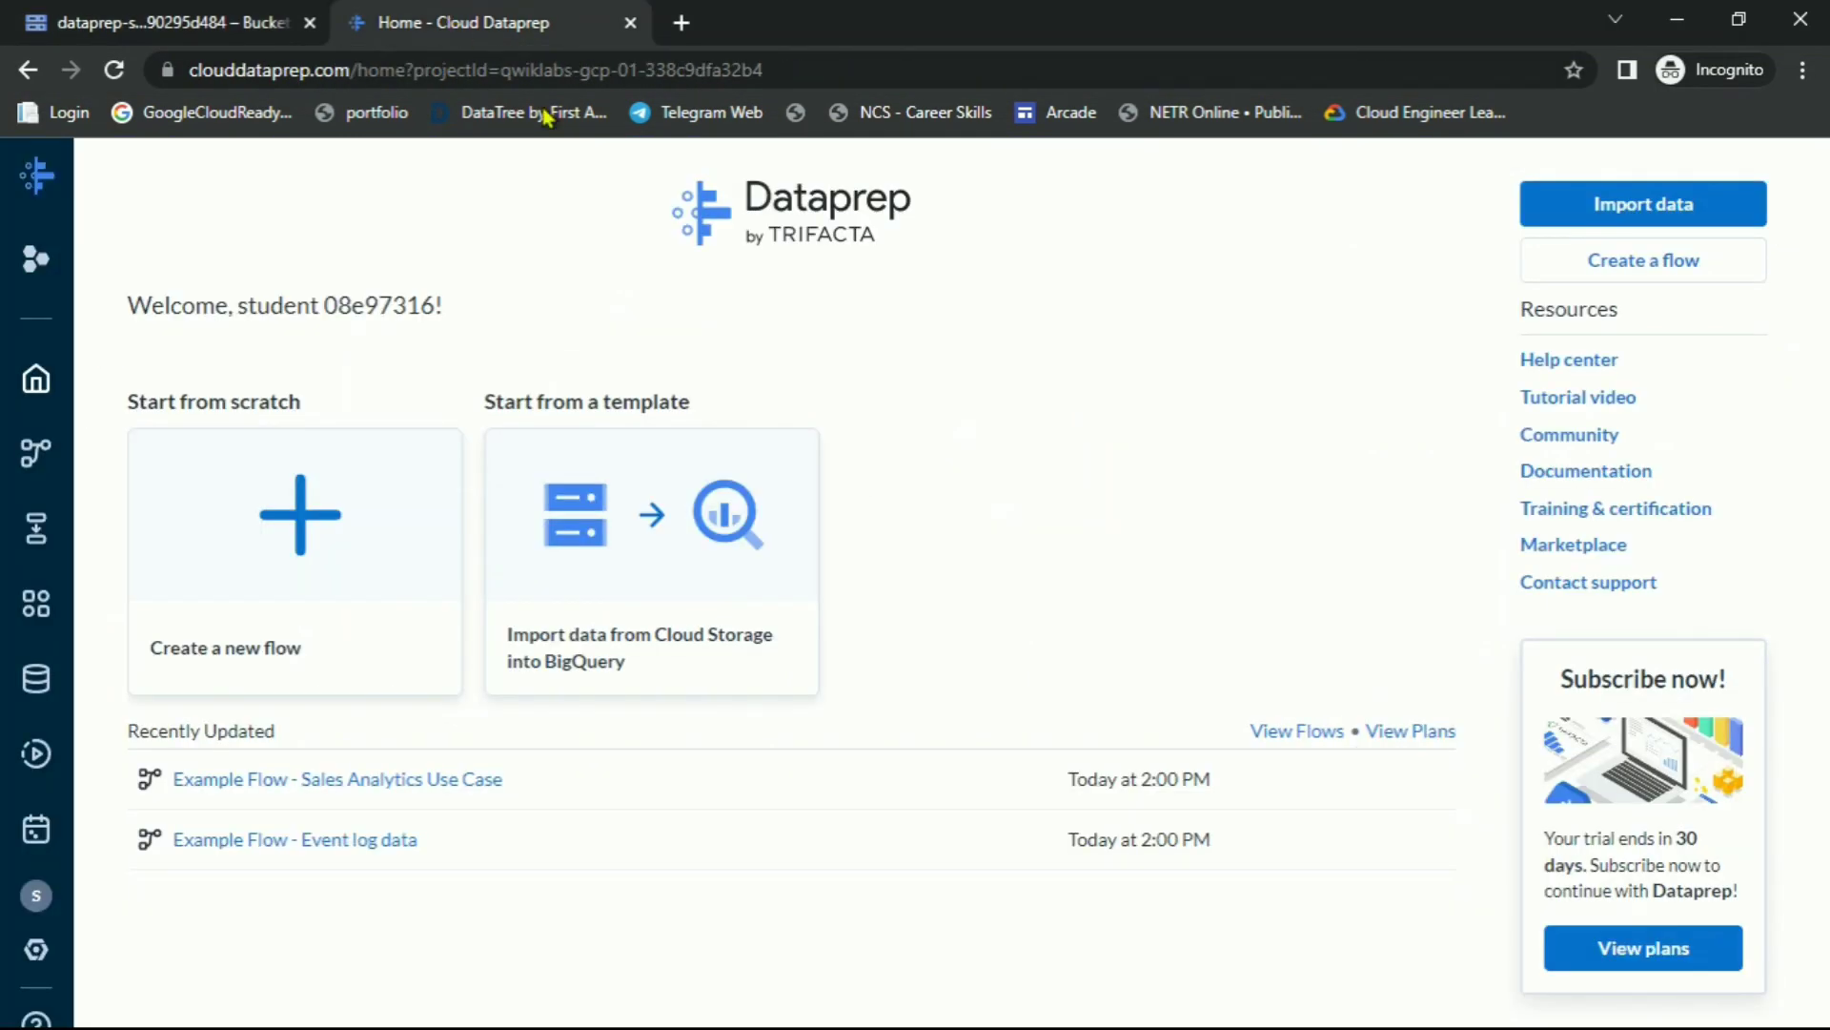
pyautogui.click(278, 549)
# Copy the flow name from the lab's Task 3 instructions and rename the untitled Dataprep flow as Qwiklab1
pyautogui.hotkey('alt', 'Tab')
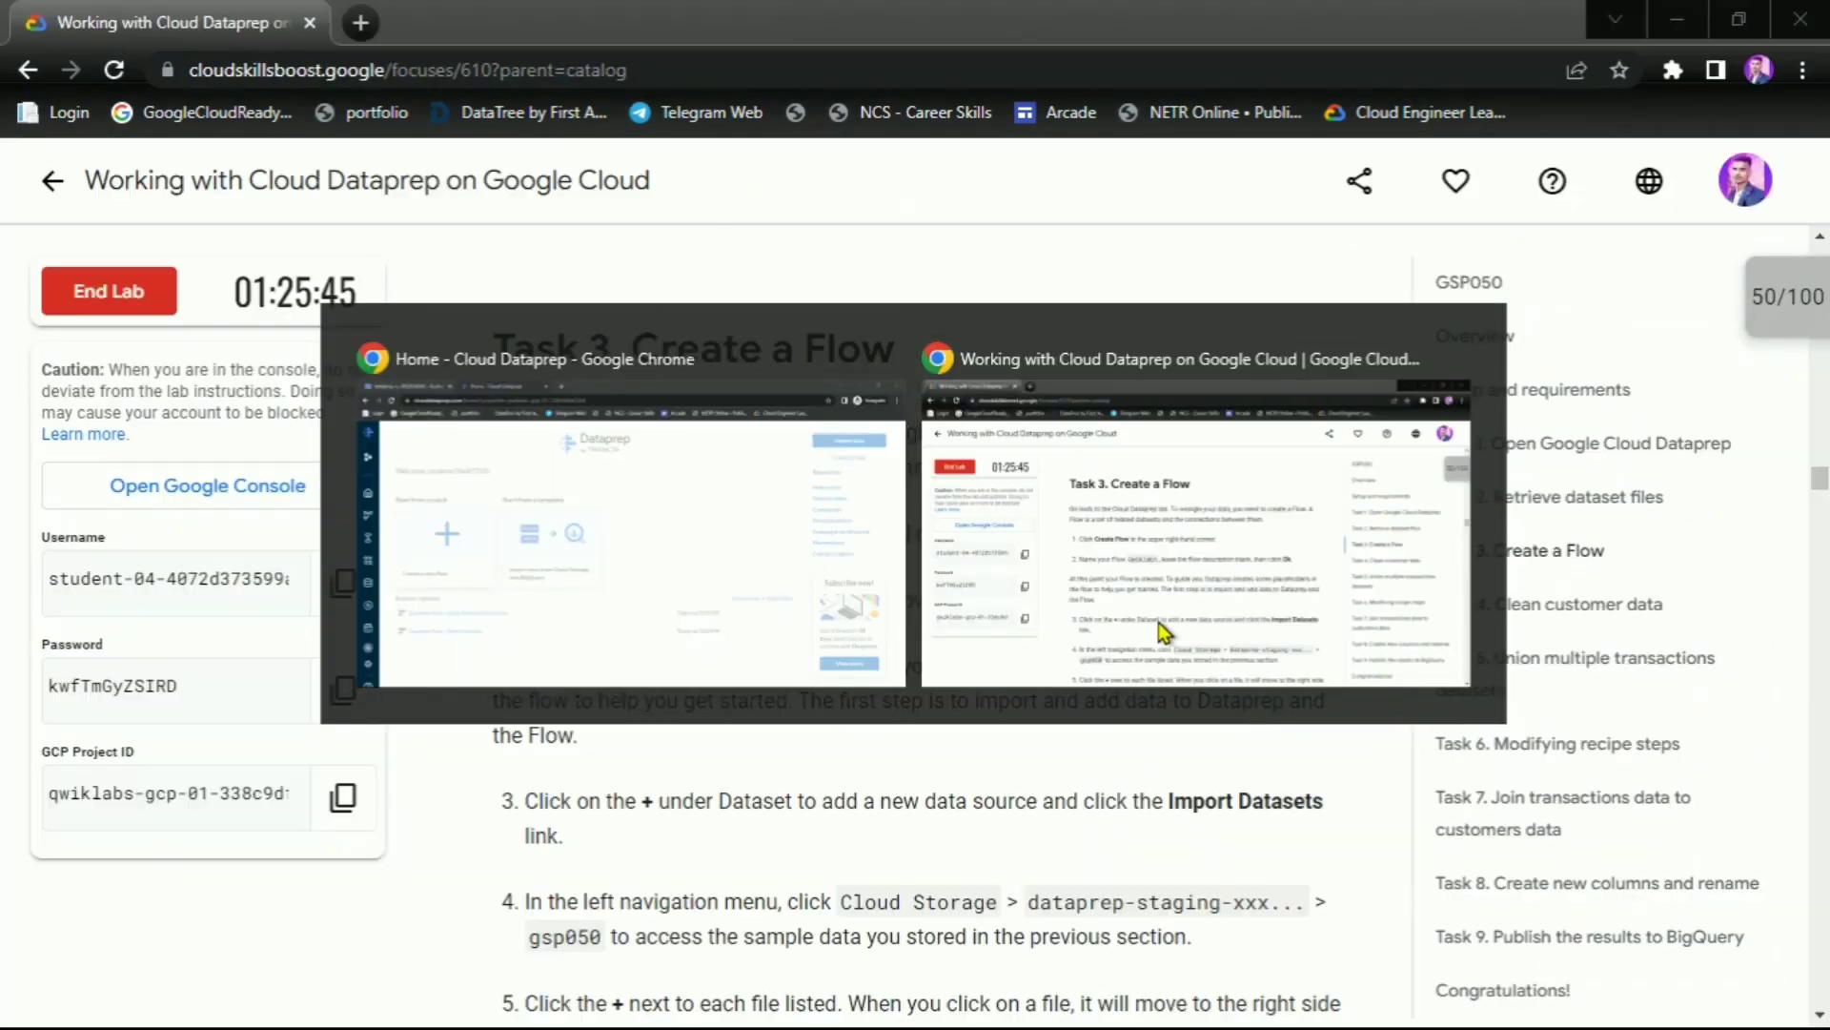
pyautogui.scroll(-1, 974, 621)
pyautogui.doubleClick(724, 461)
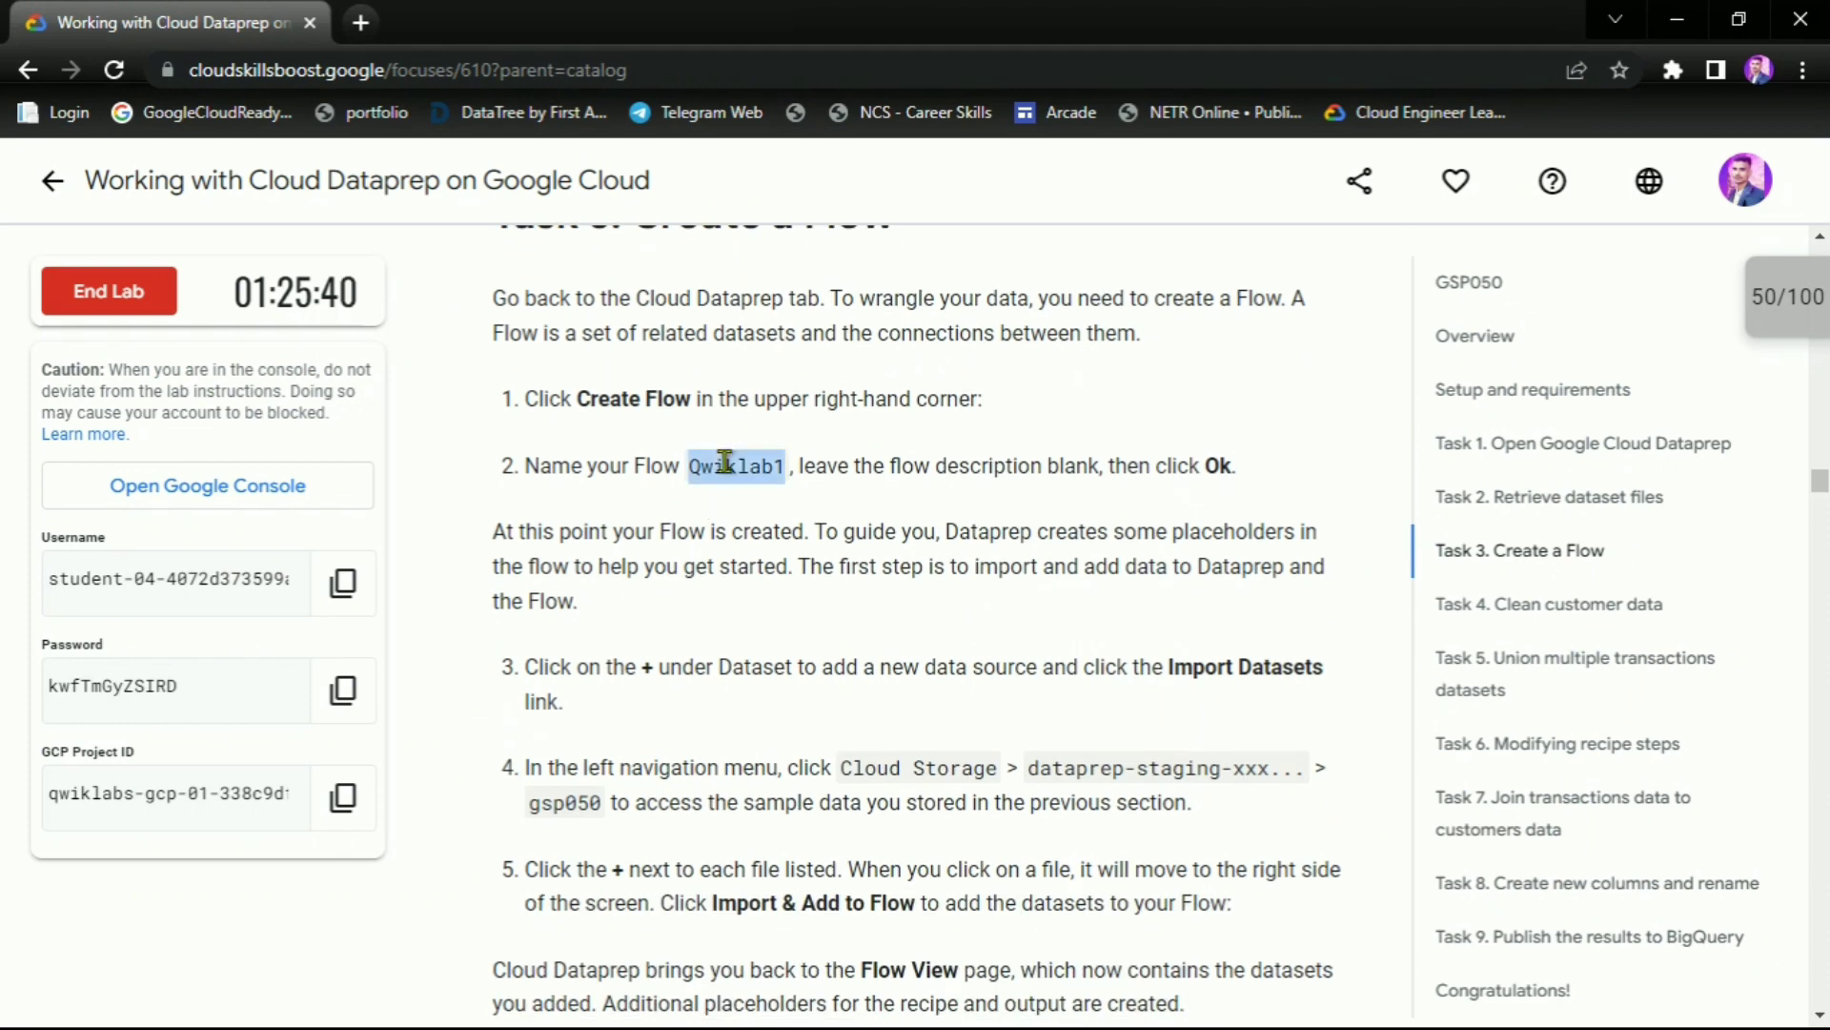
pyautogui.hotkey('alt', 'Tab')
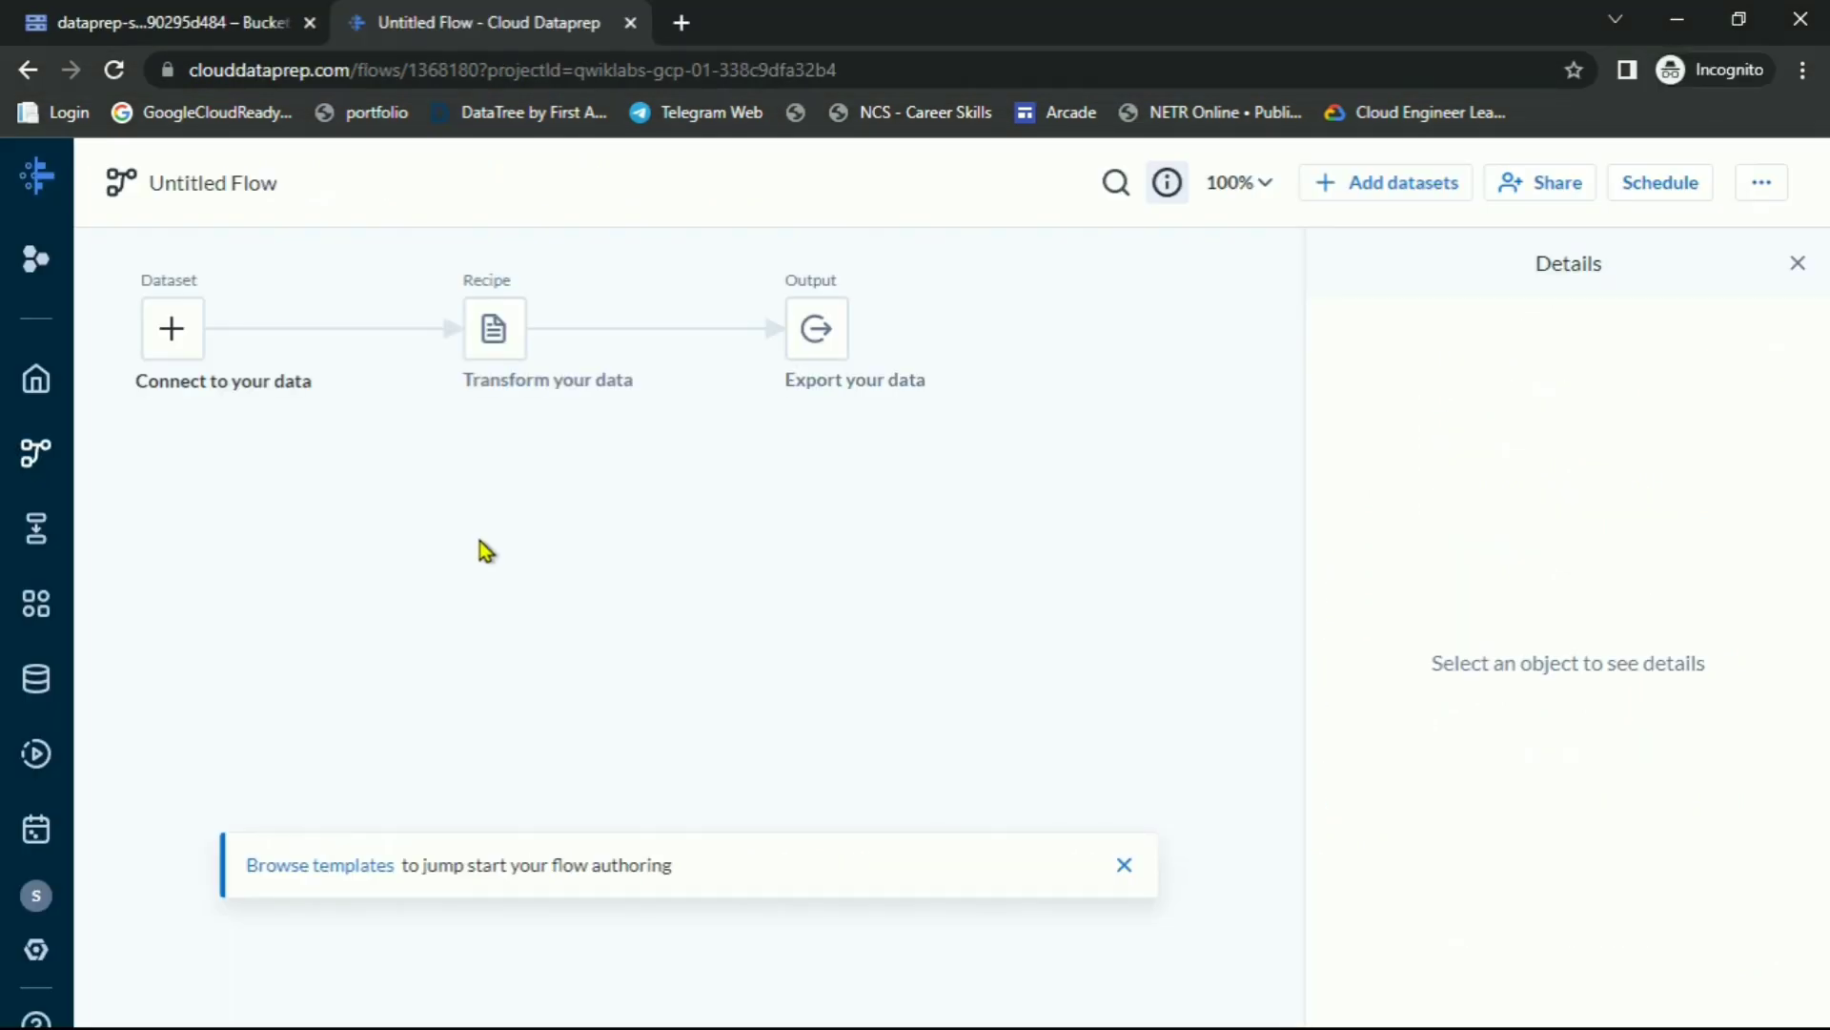
pyautogui.click(209, 186)
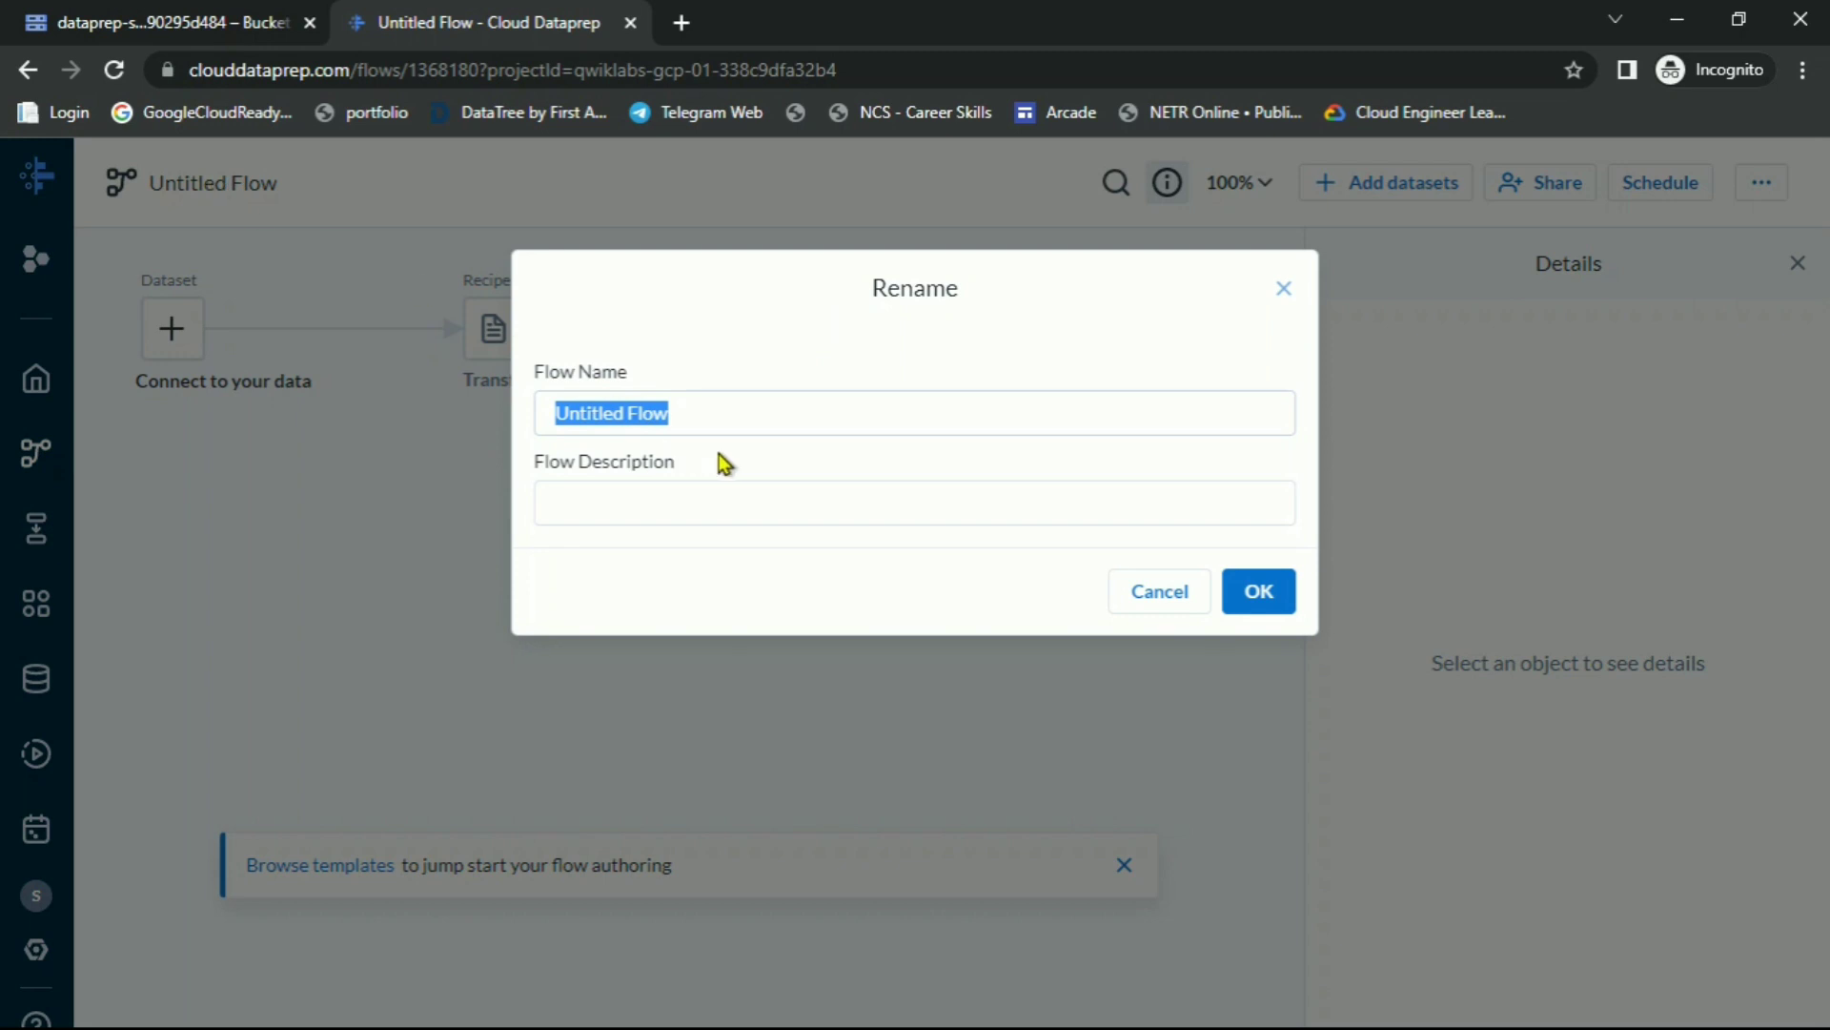
pyautogui.hotkey('ctrl', 'v')
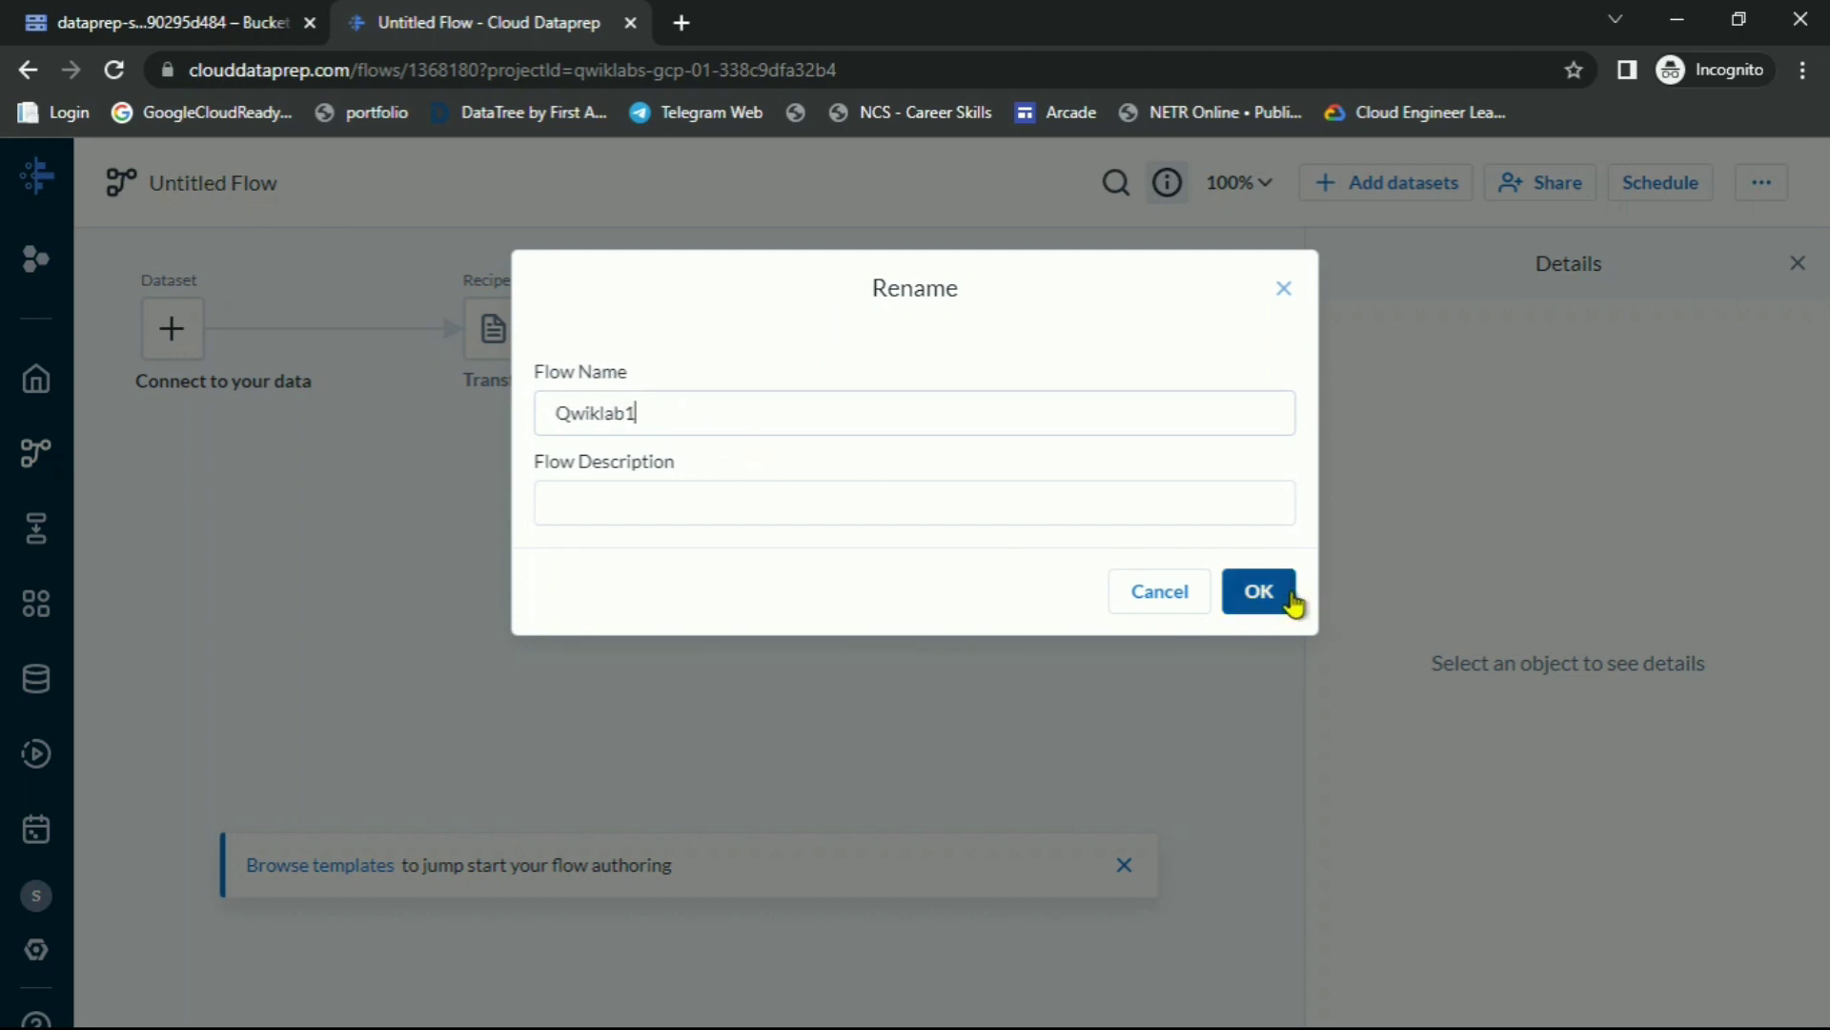
pyautogui.click(1283, 601)
# Read the lab's instruction on adding a data source and open the dataset import for the Qwiklab1 flow in Dataprep
pyautogui.hotkey('alt', 'Tab')
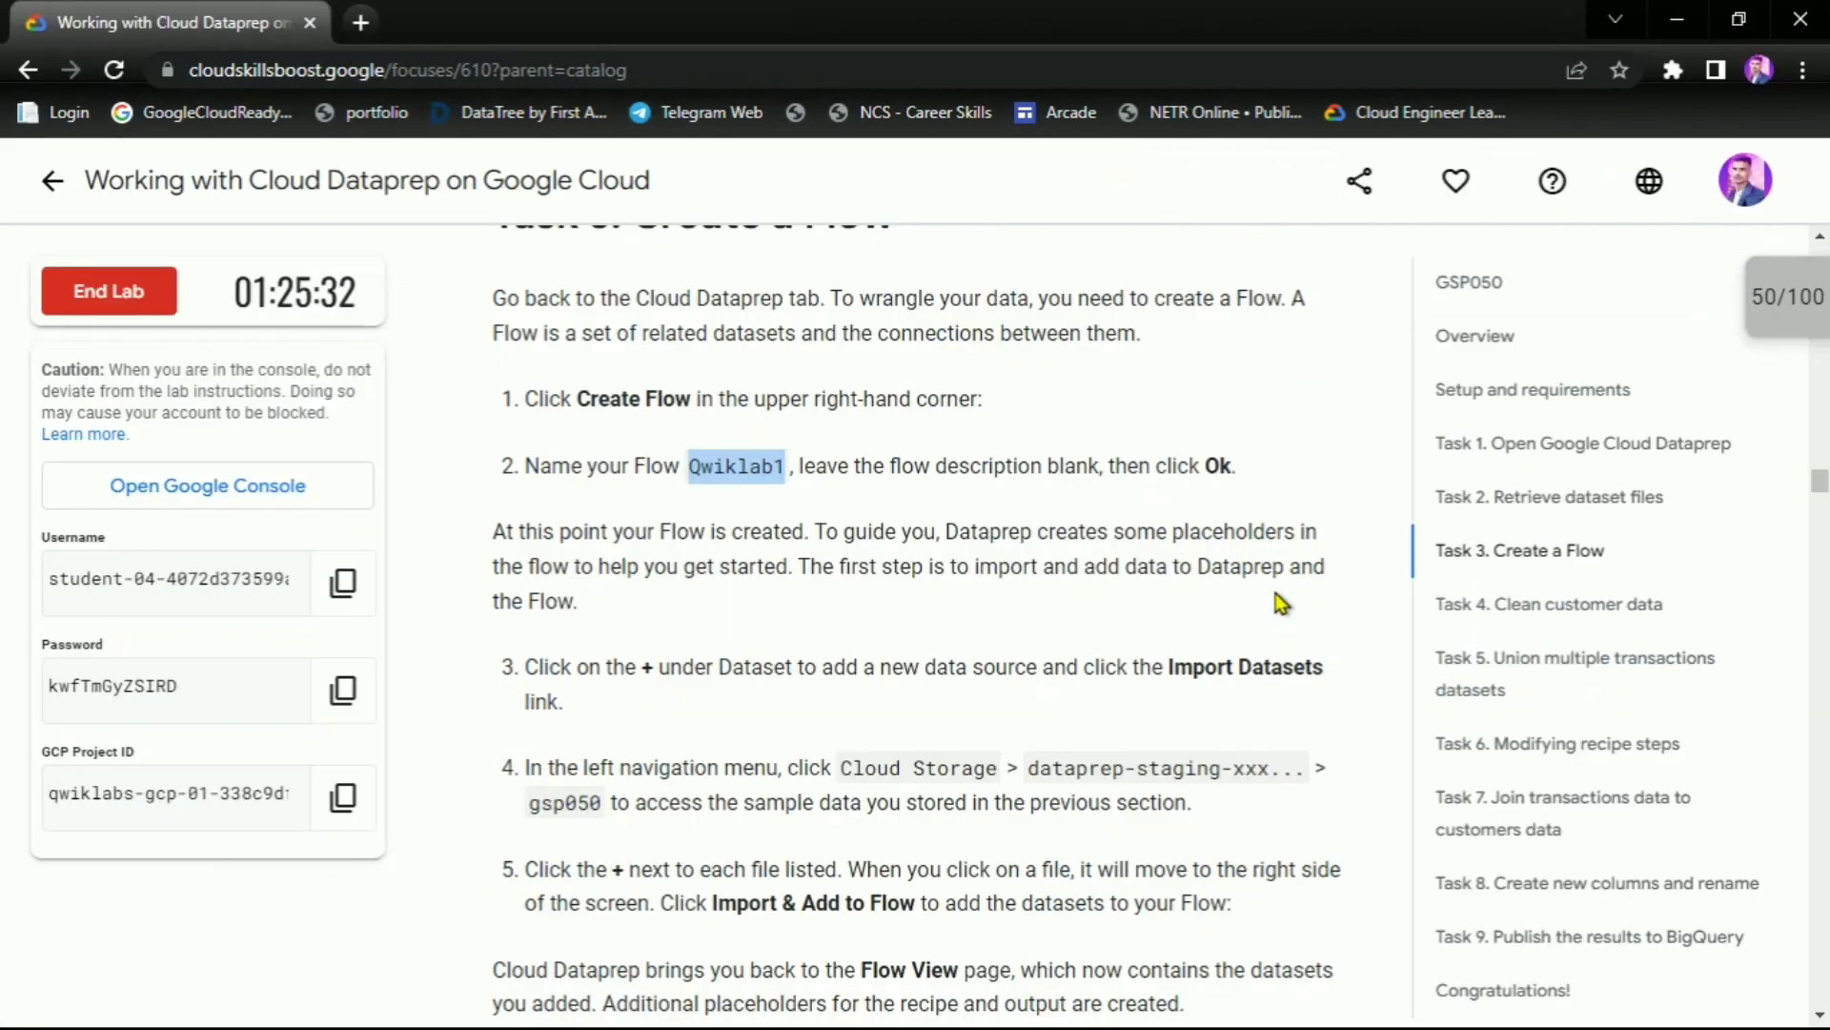
pyautogui.scroll(-3, 1078, 494)
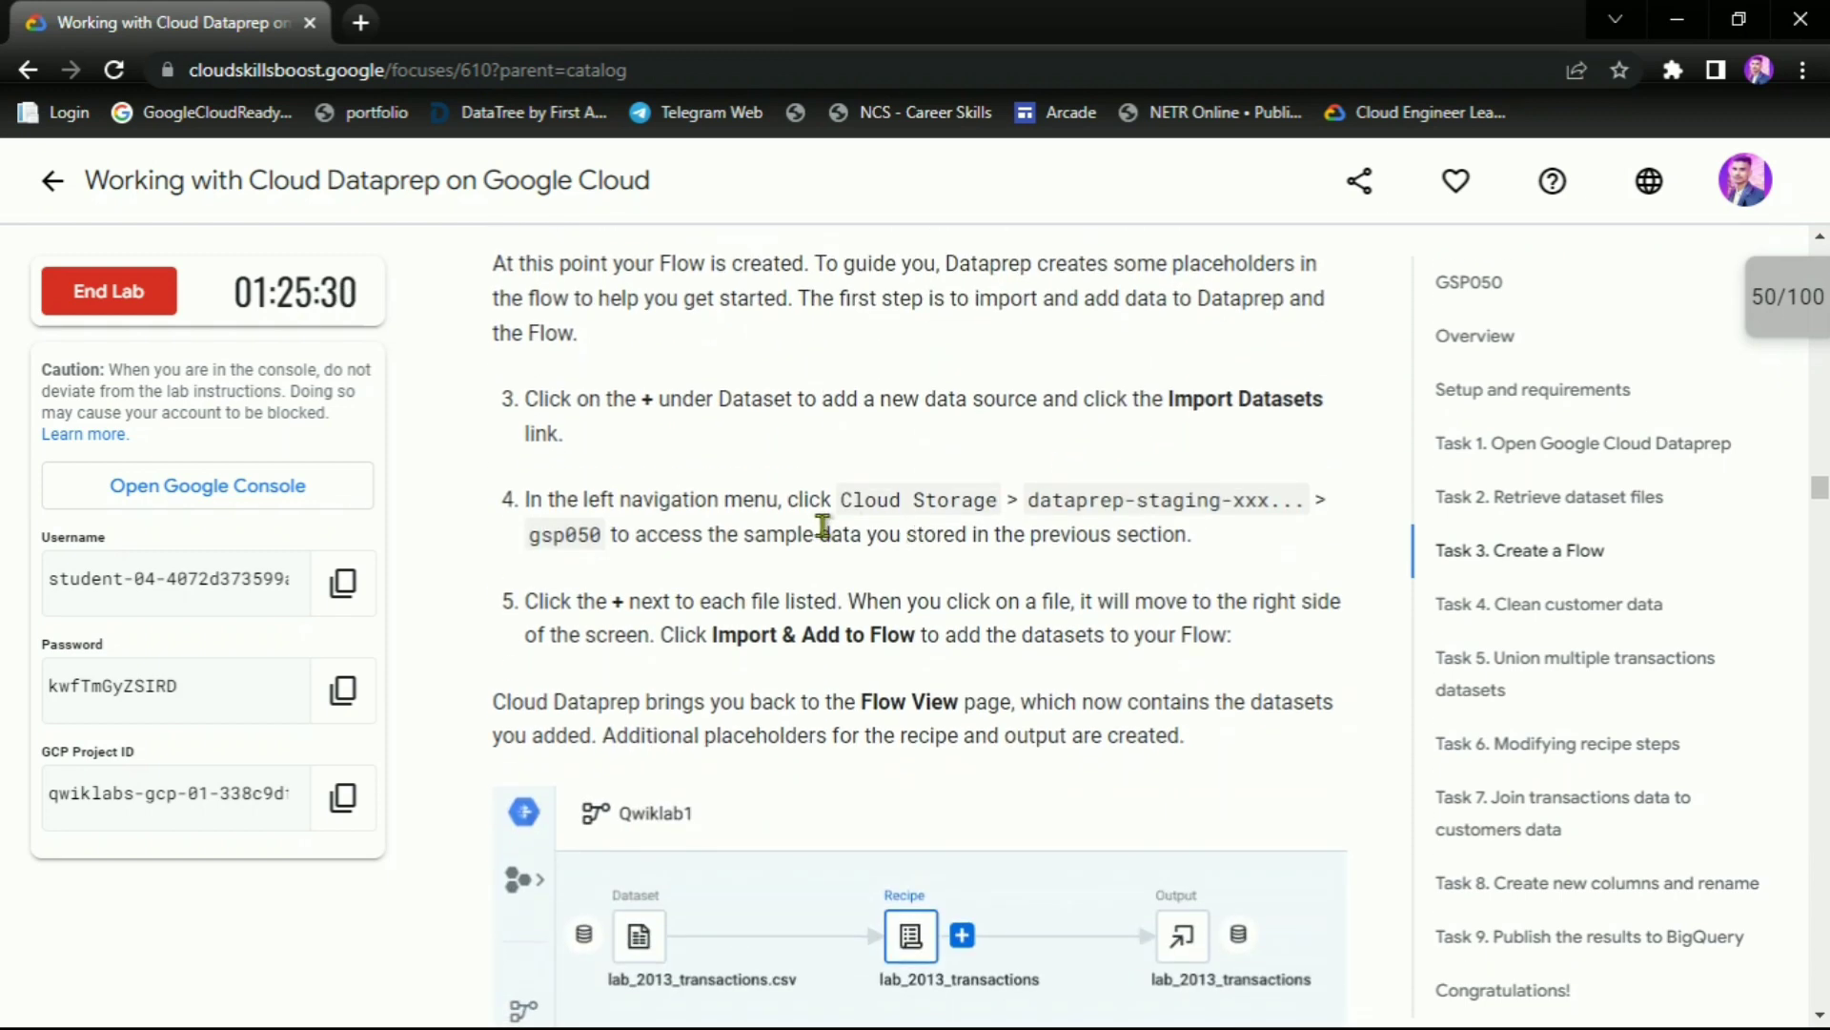
pyautogui.moveTo(584, 402); pyautogui.dragTo(780, 401)
pyautogui.click(1131, 431)
pyautogui.tripleClick(1216, 400)
pyautogui.click(1078, 439)
pyautogui.hotkey('alt', 'Tab')
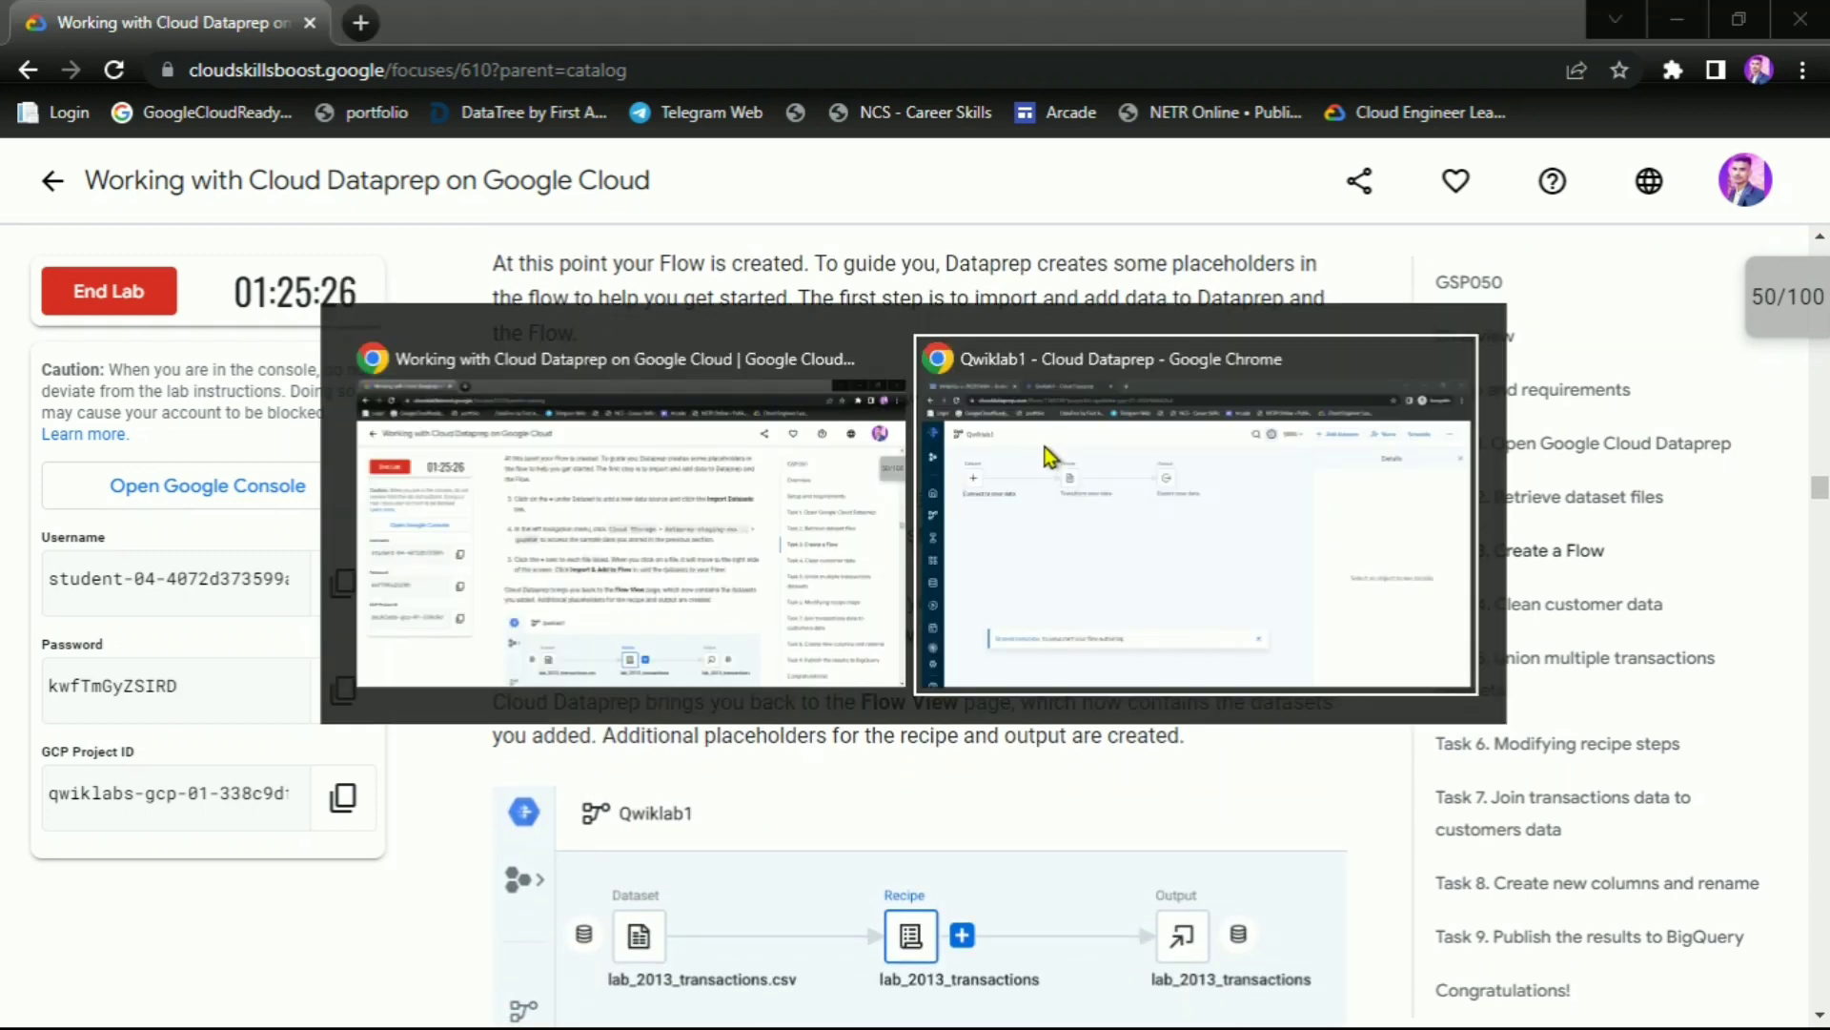
pyautogui.click(171, 328)
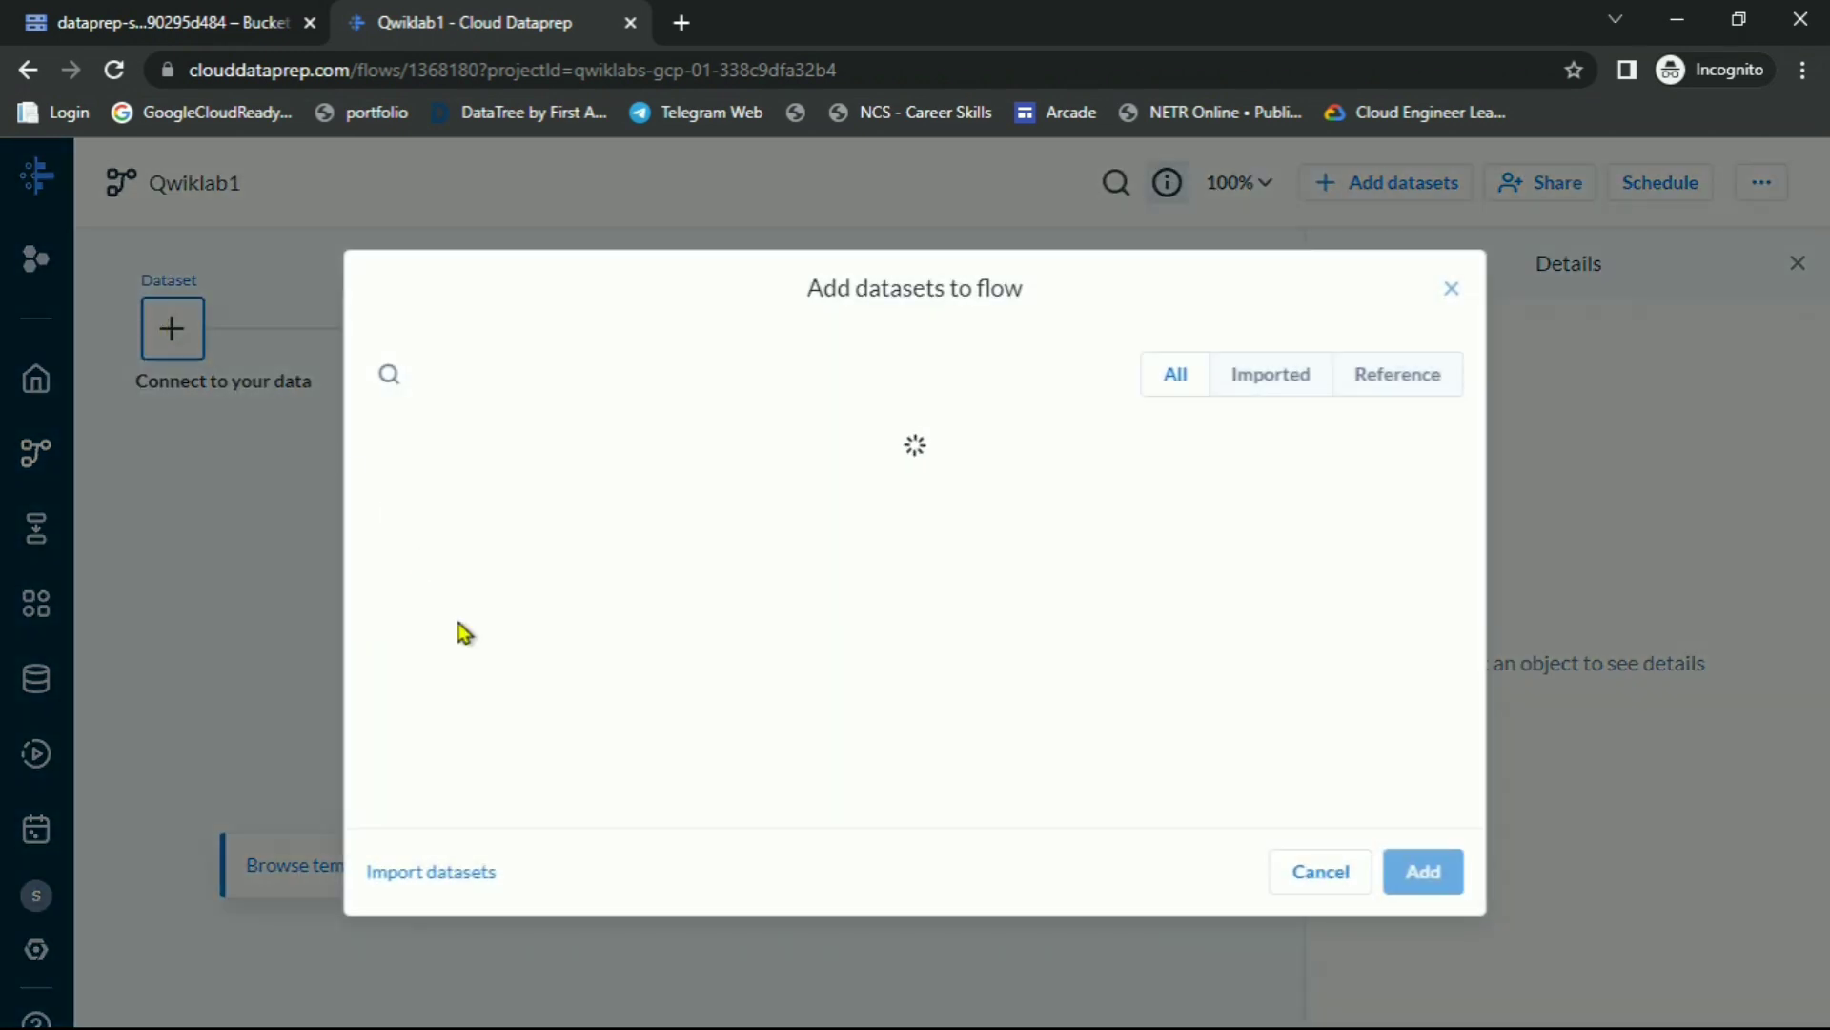
pyautogui.click(436, 870)
# Following the lab's step 4, browse Cloud Storage in the Dataprep import to the gsp050 folder of the dataprep-staging bucket
pyautogui.hotkey('alt', 'Tab')
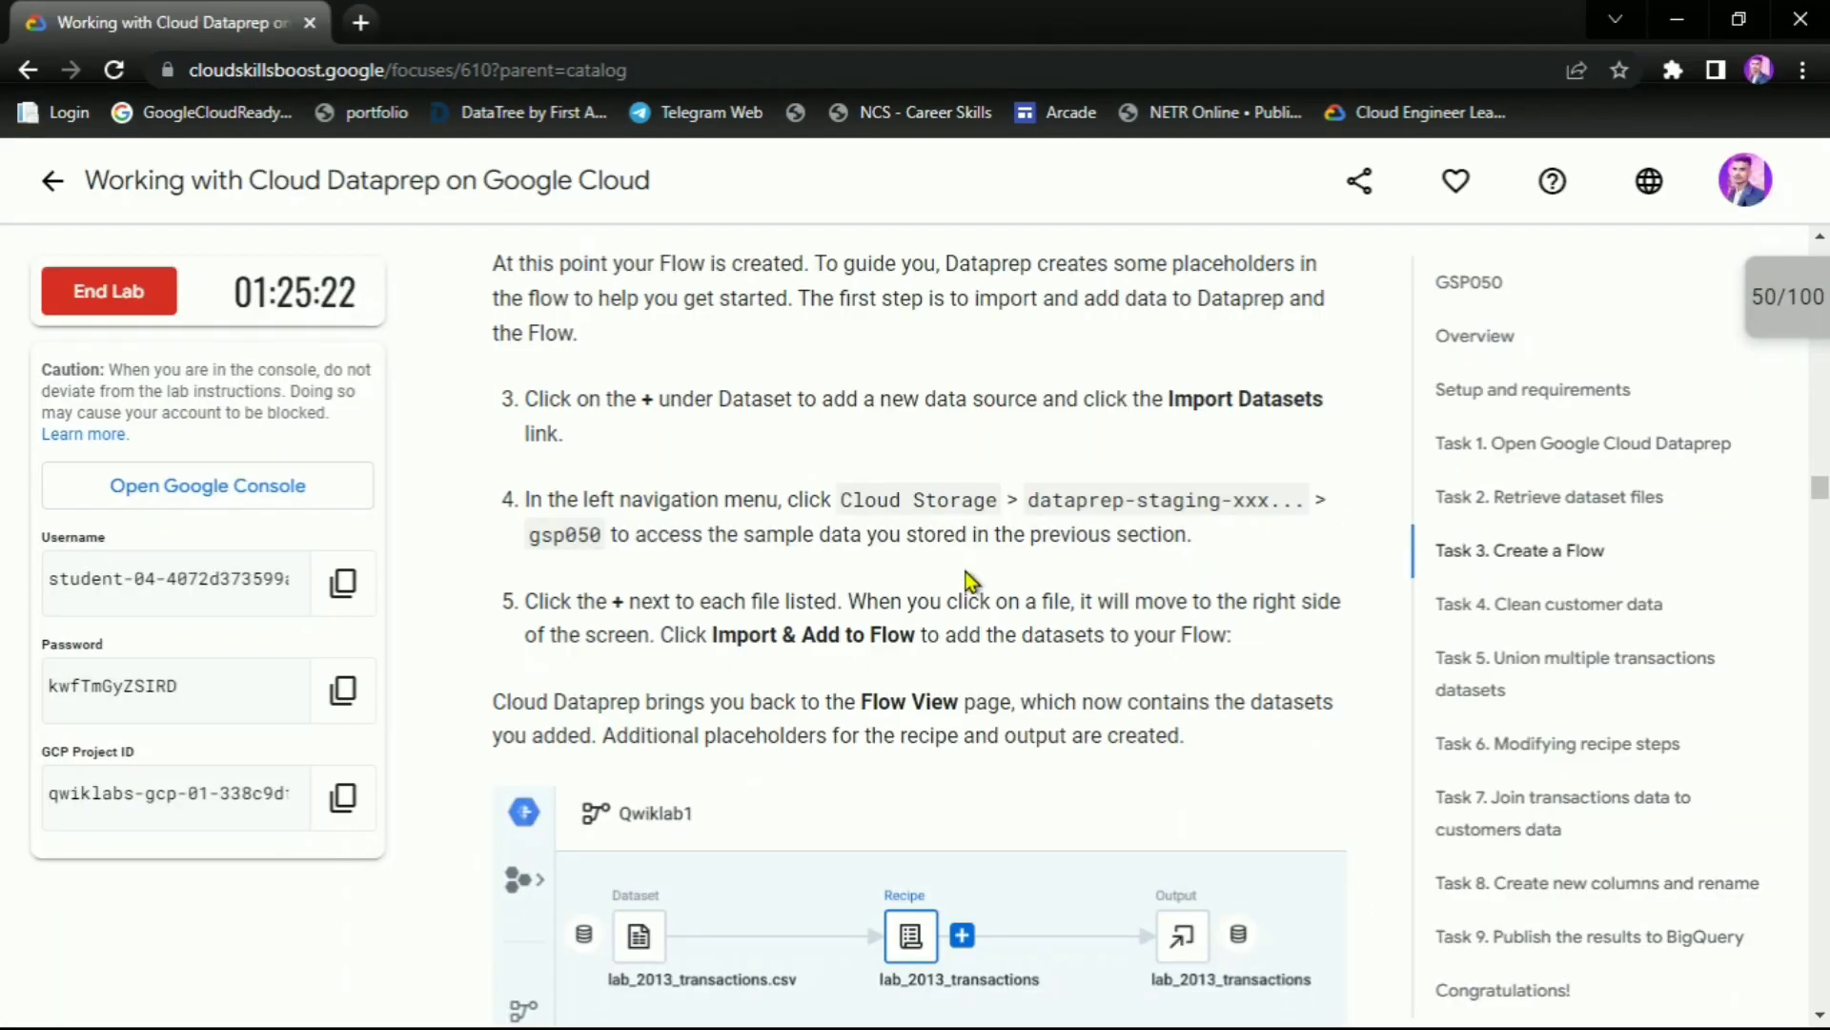
pyautogui.moveTo(584, 500); pyautogui.dragTo(1178, 501)
pyautogui.click(1107, 604)
pyautogui.hotkey('alt', 'Tab')
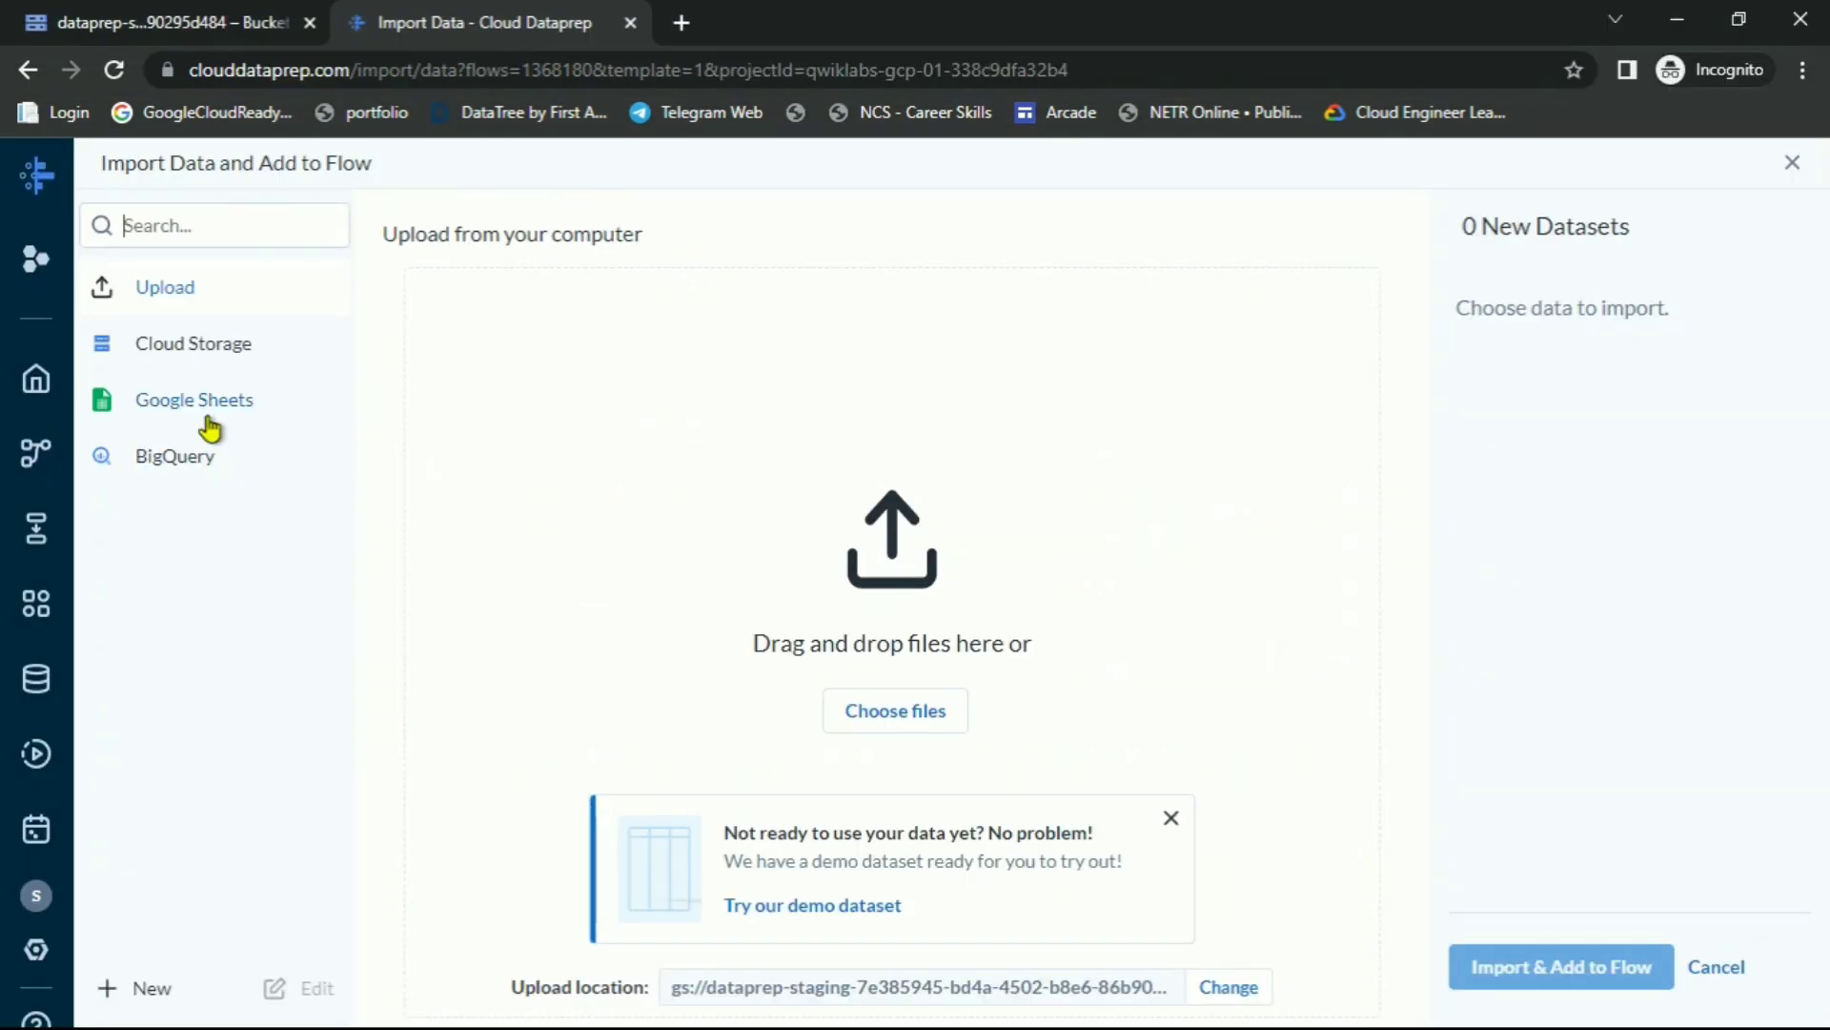
pyautogui.click(203, 343)
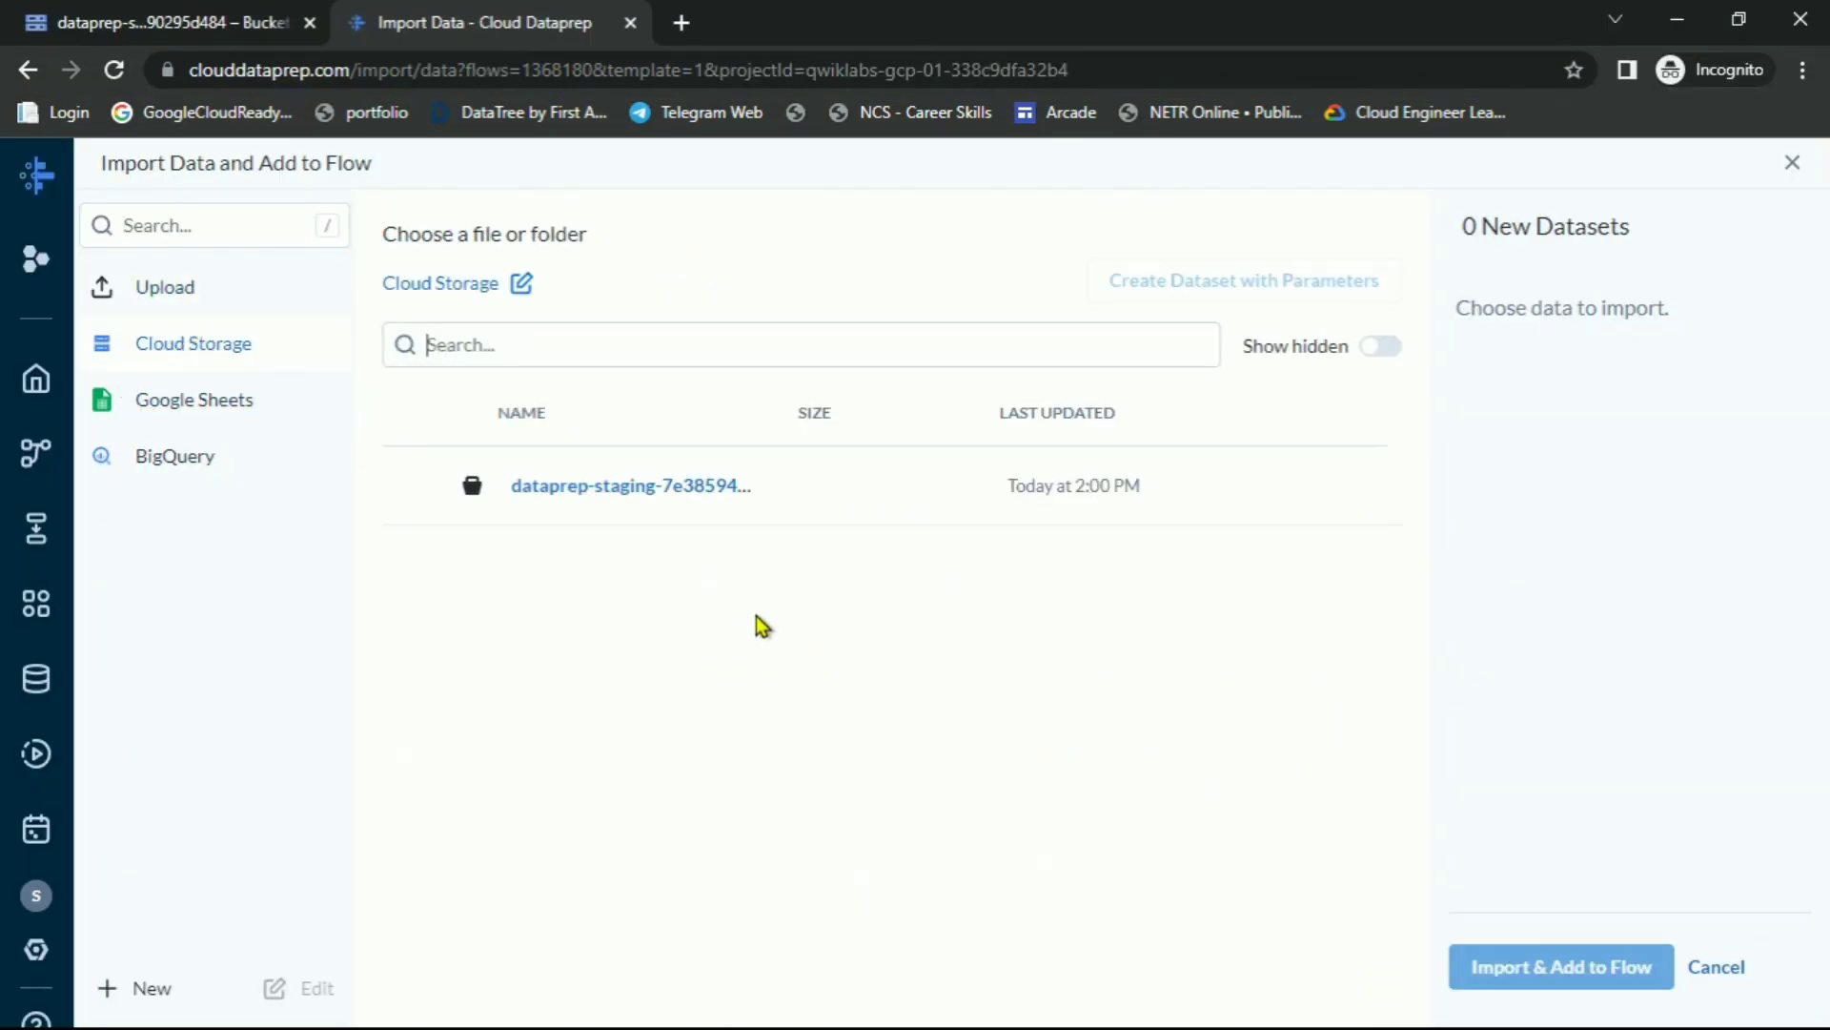
pyautogui.click(547, 490)
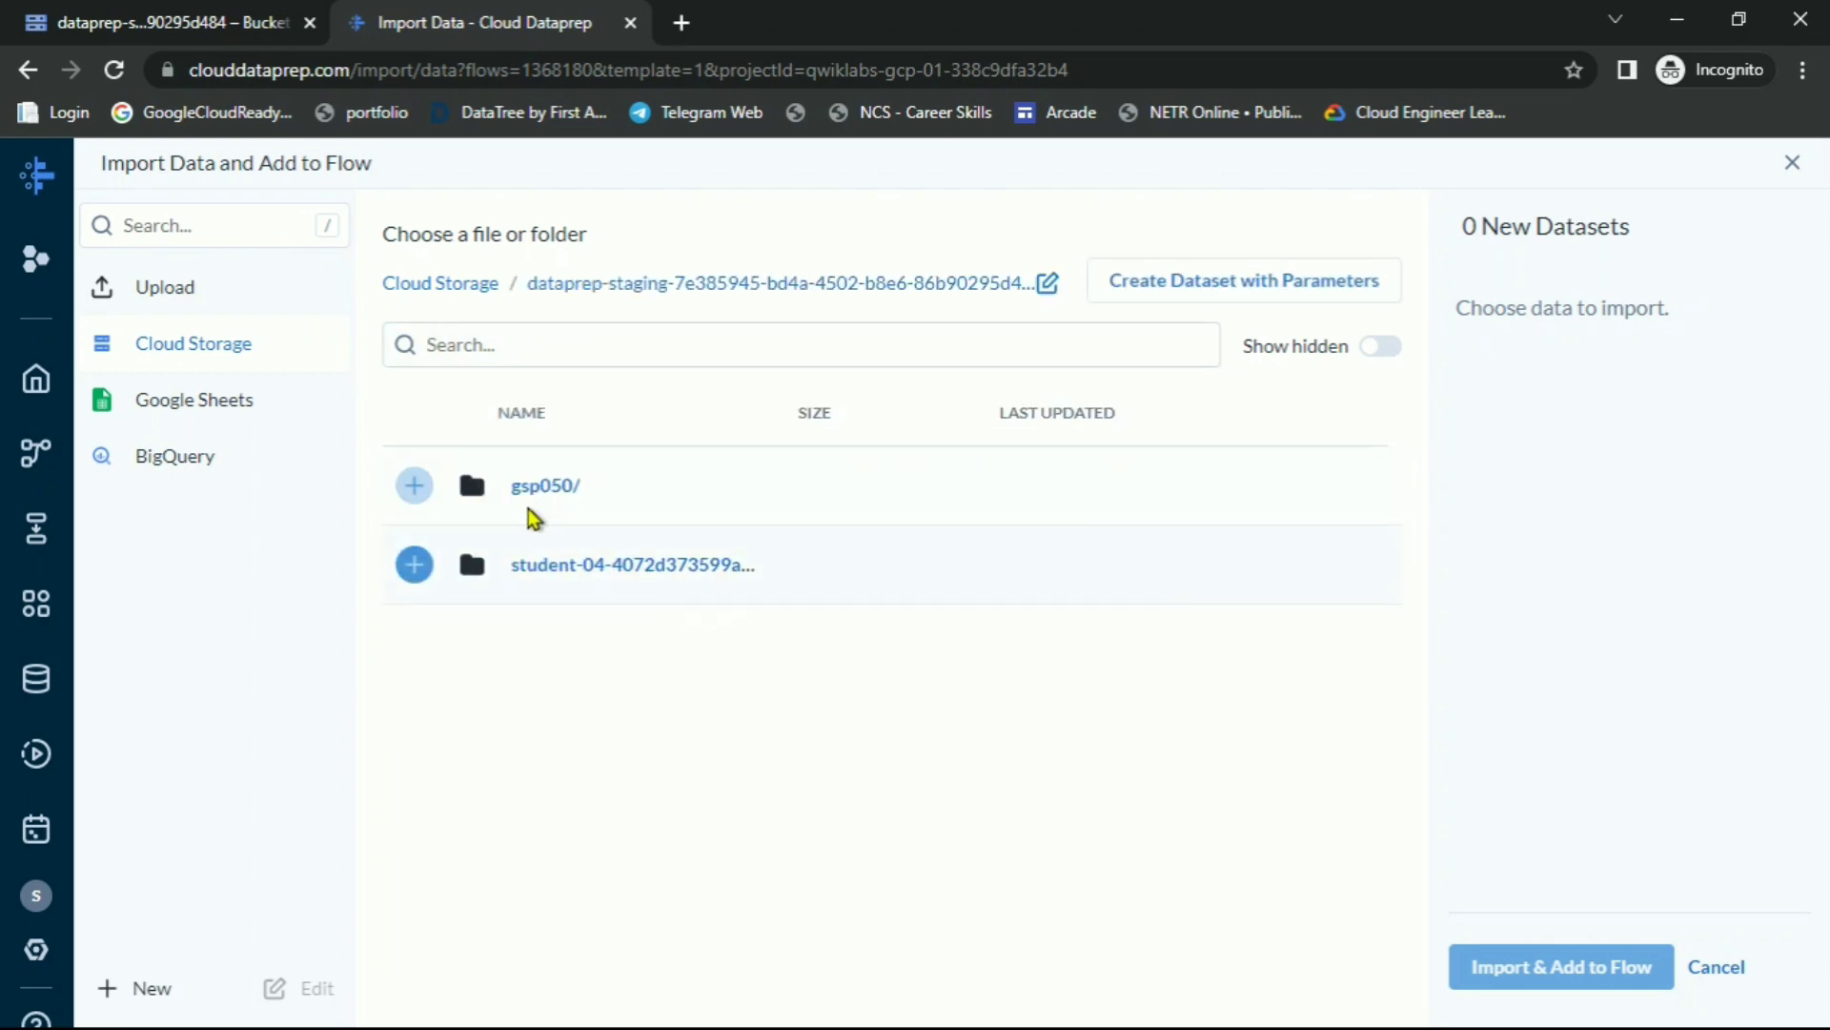
pyautogui.click(532, 483)
# Following the lab's step 5, select the lab_2013, lab_2014 and lab_2015 transactions files and lab_customers.csv for import
pyautogui.hotkey('alt', 'Tab')
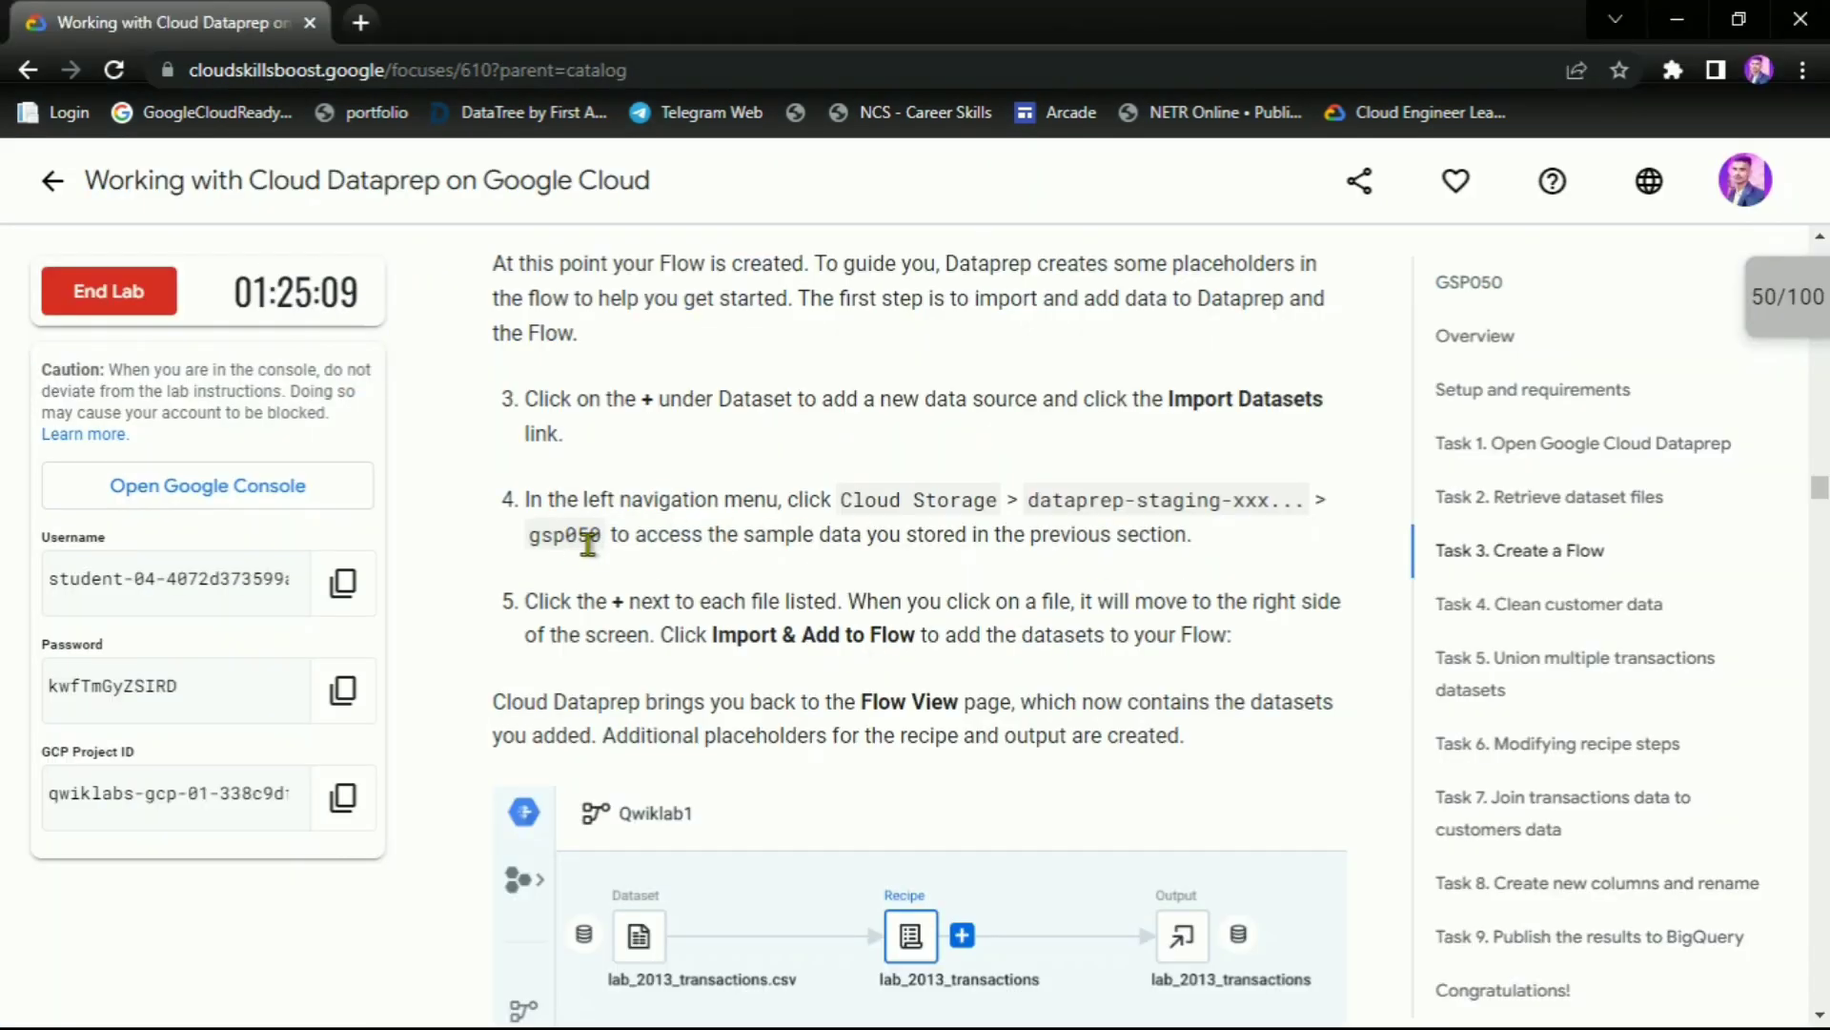
pyautogui.moveTo(633, 544); pyautogui.dragTo(1161, 537)
pyautogui.moveTo(570, 603); pyautogui.dragTo(1011, 603)
pyautogui.click(1001, 603)
pyautogui.hotkey('alt', 'Tab')
pyautogui.click(414, 486)
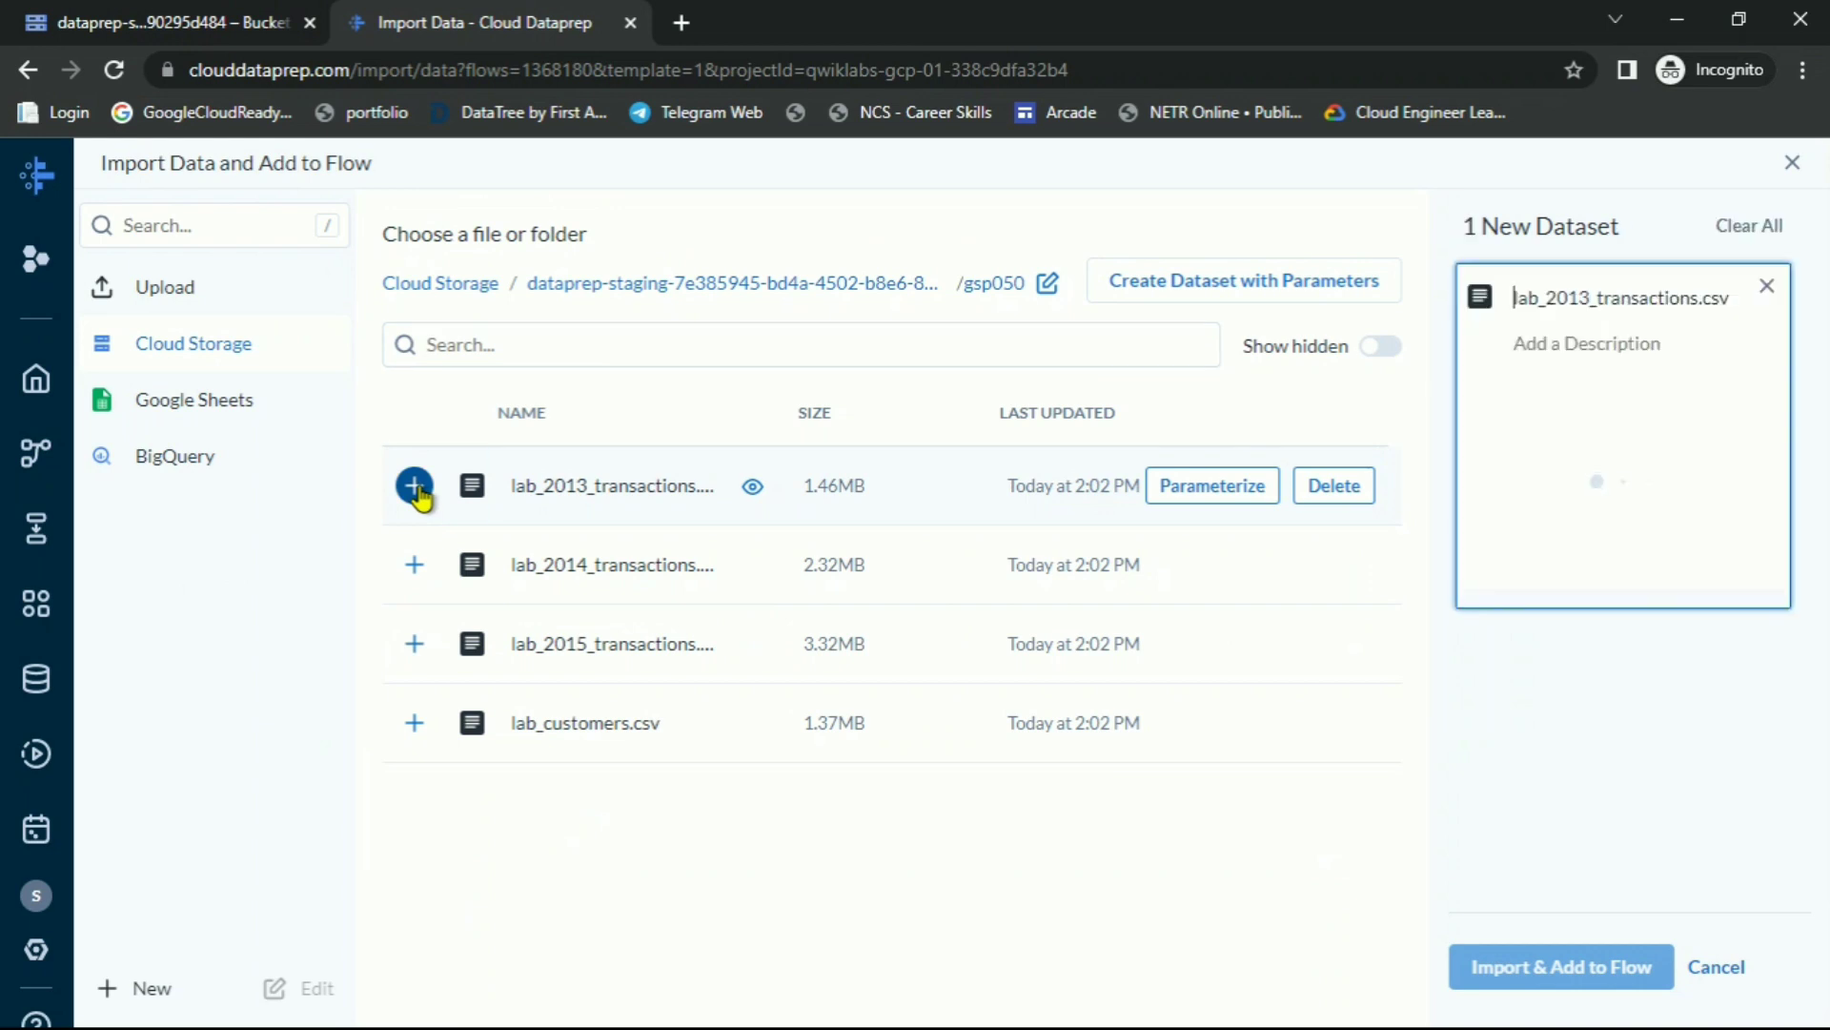
pyautogui.click(414, 565)
pyautogui.click(413, 643)
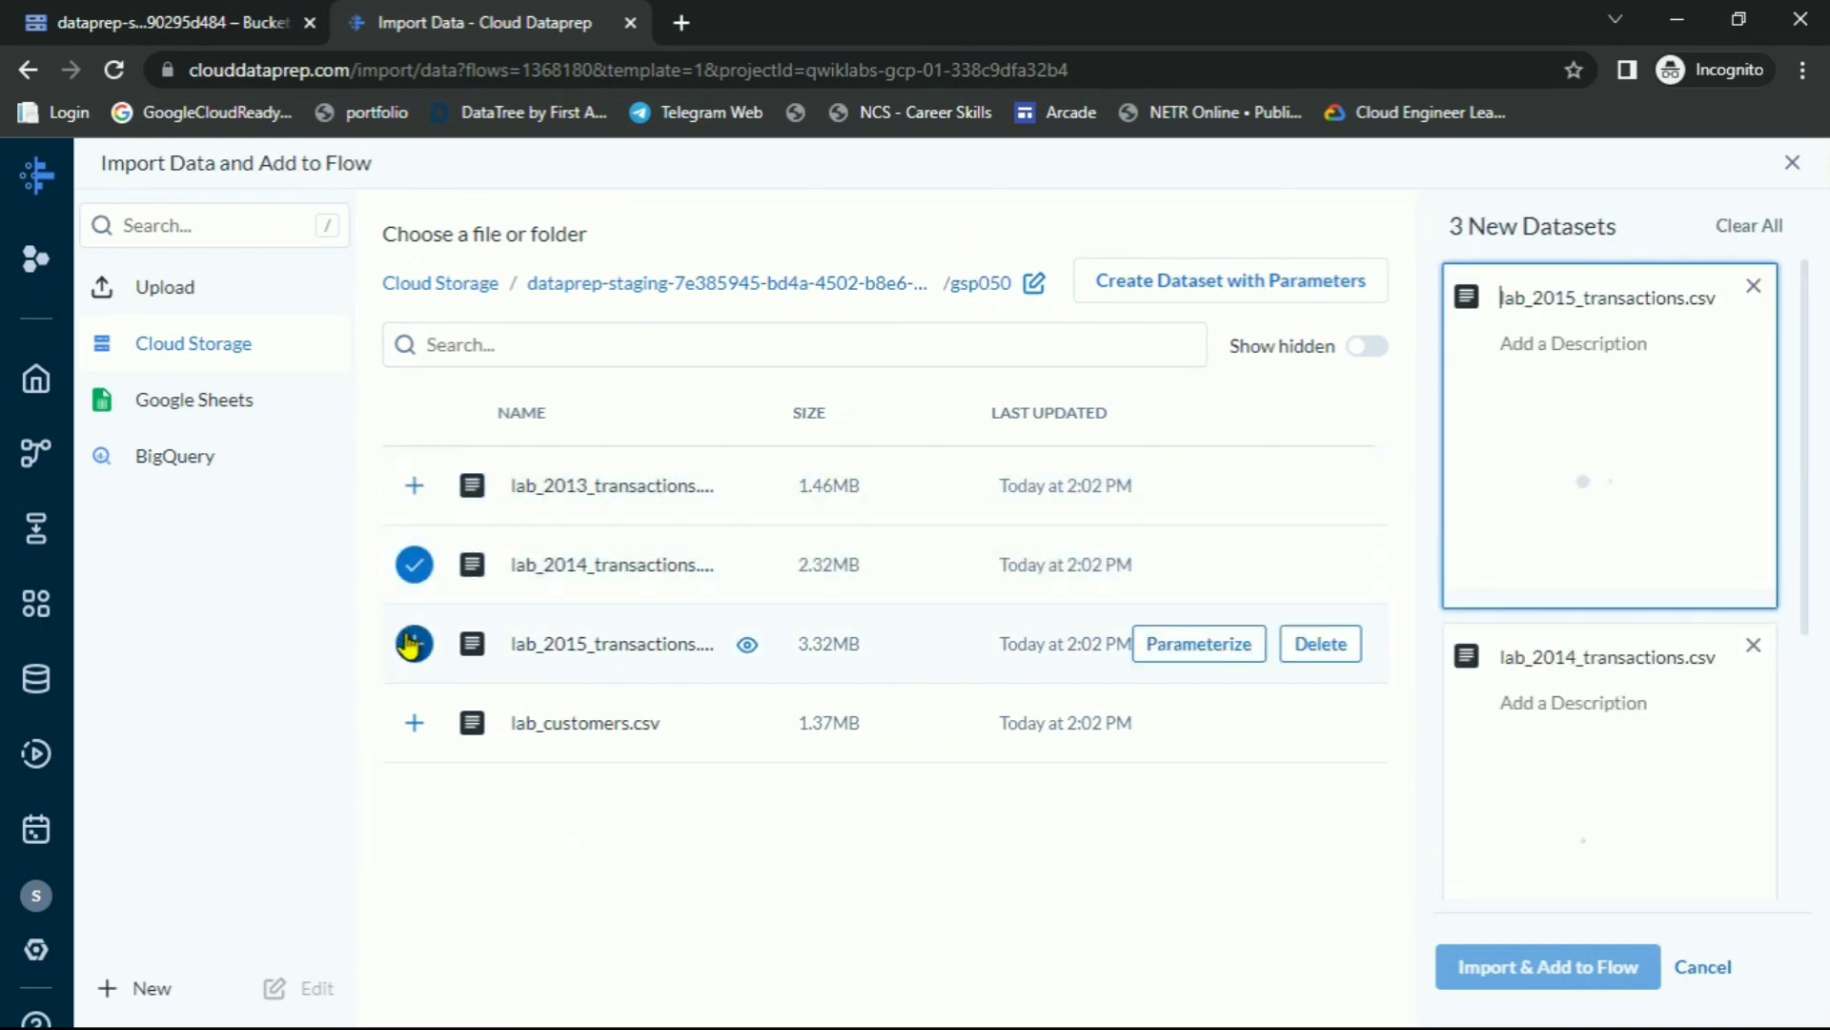
pyautogui.click(413, 722)
# Check the remaining Task 3 instructions in the lab and import the four selected datasets into the Qwiklab1 flow
pyautogui.hotkey('alt', 'Tab')
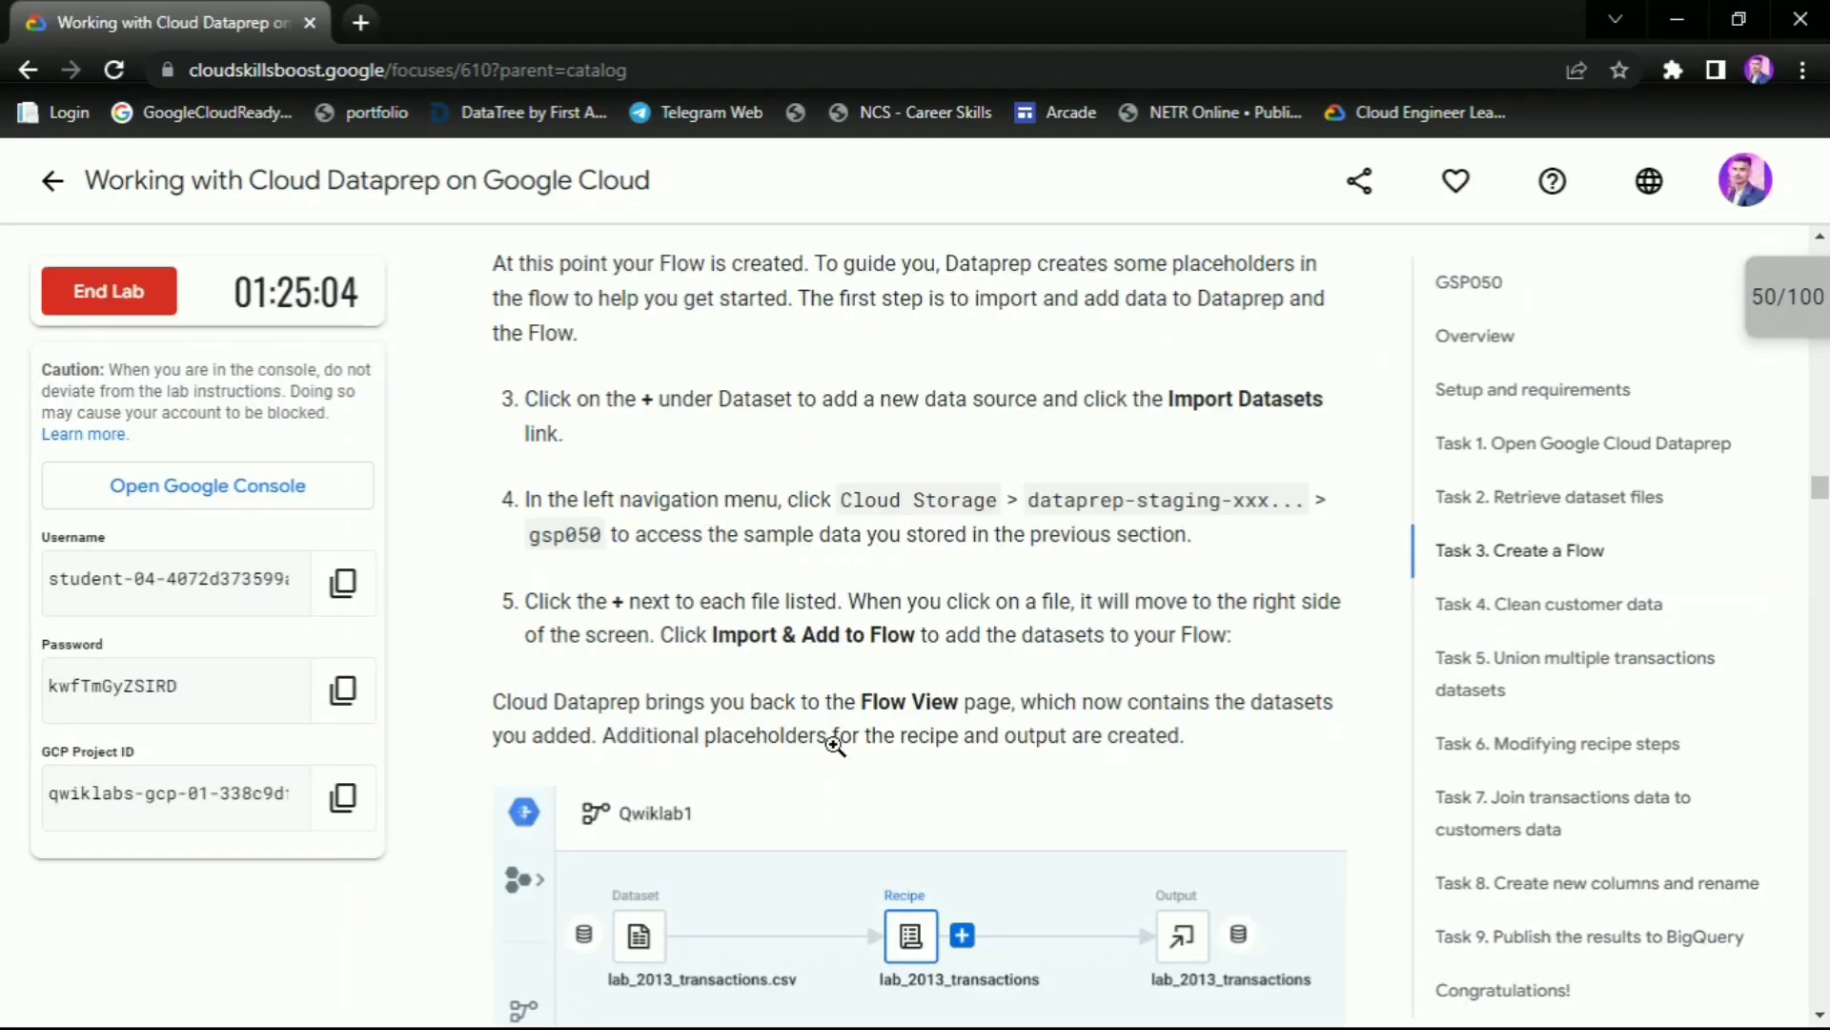
pyautogui.moveTo(711, 635); pyautogui.dragTo(1021, 634)
pyautogui.hotkey('alt', 'Tab')
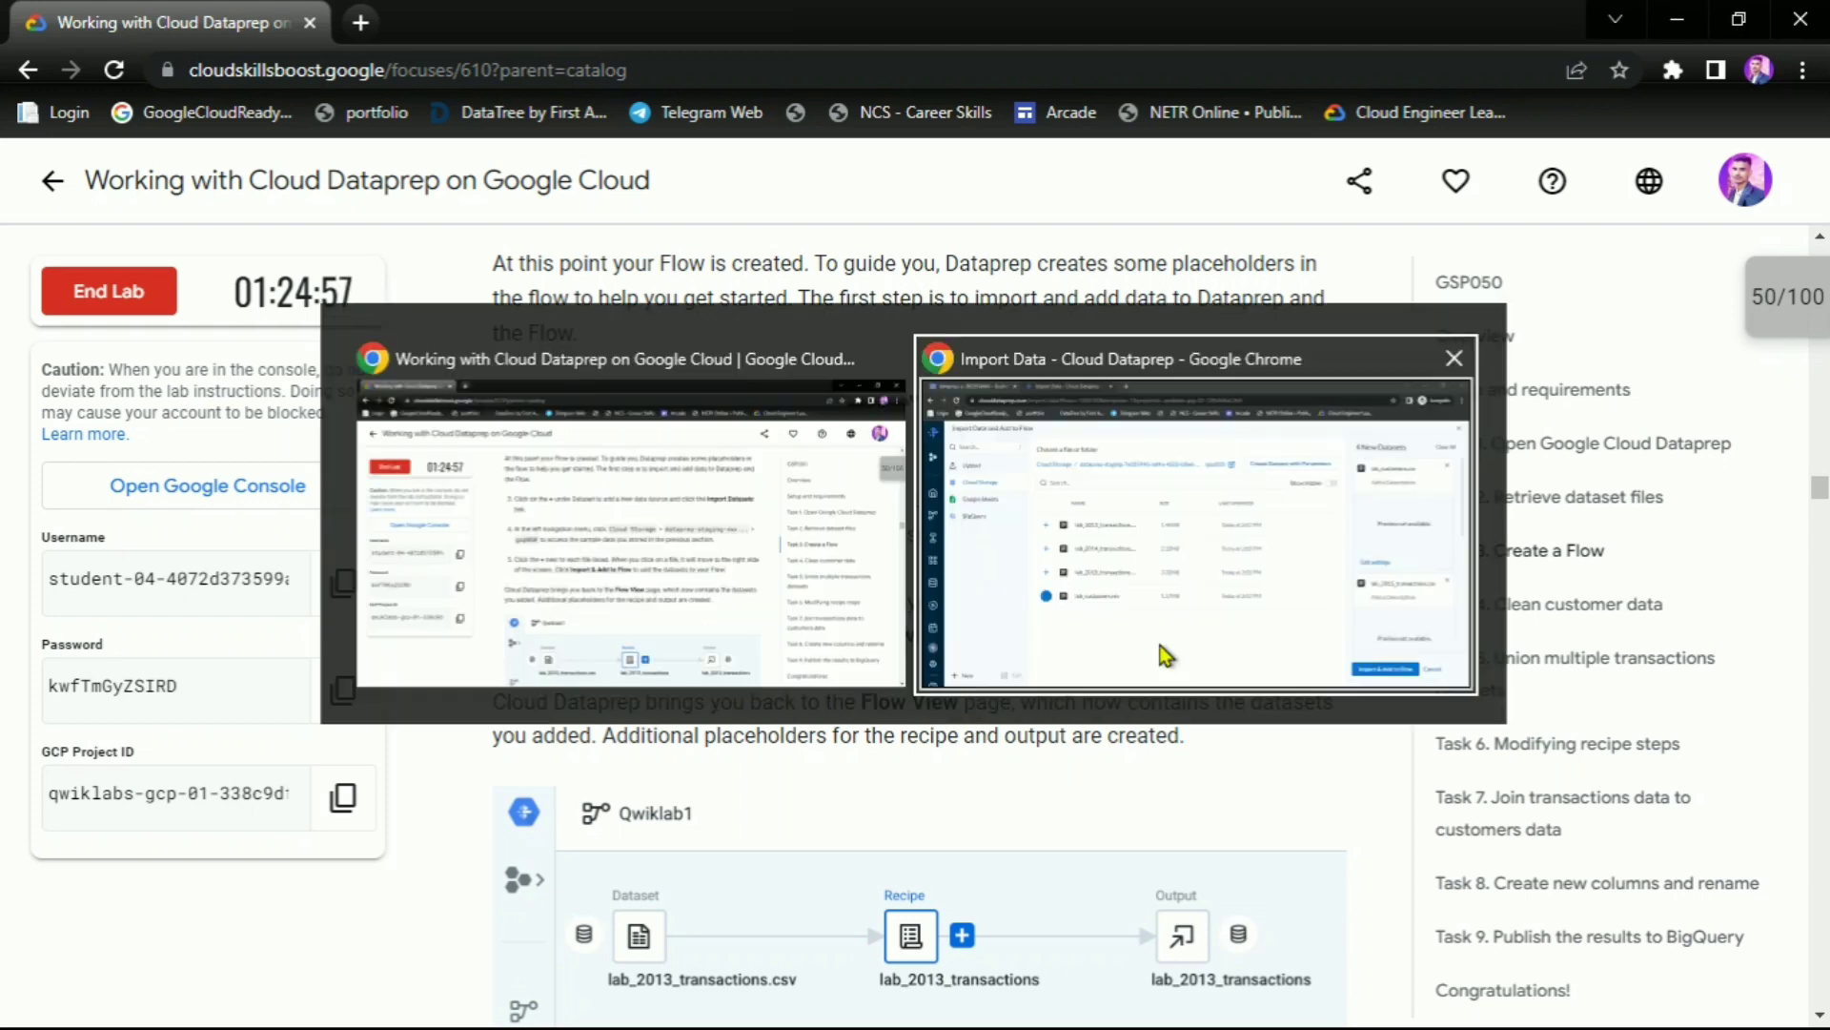
pyautogui.click(1547, 967)
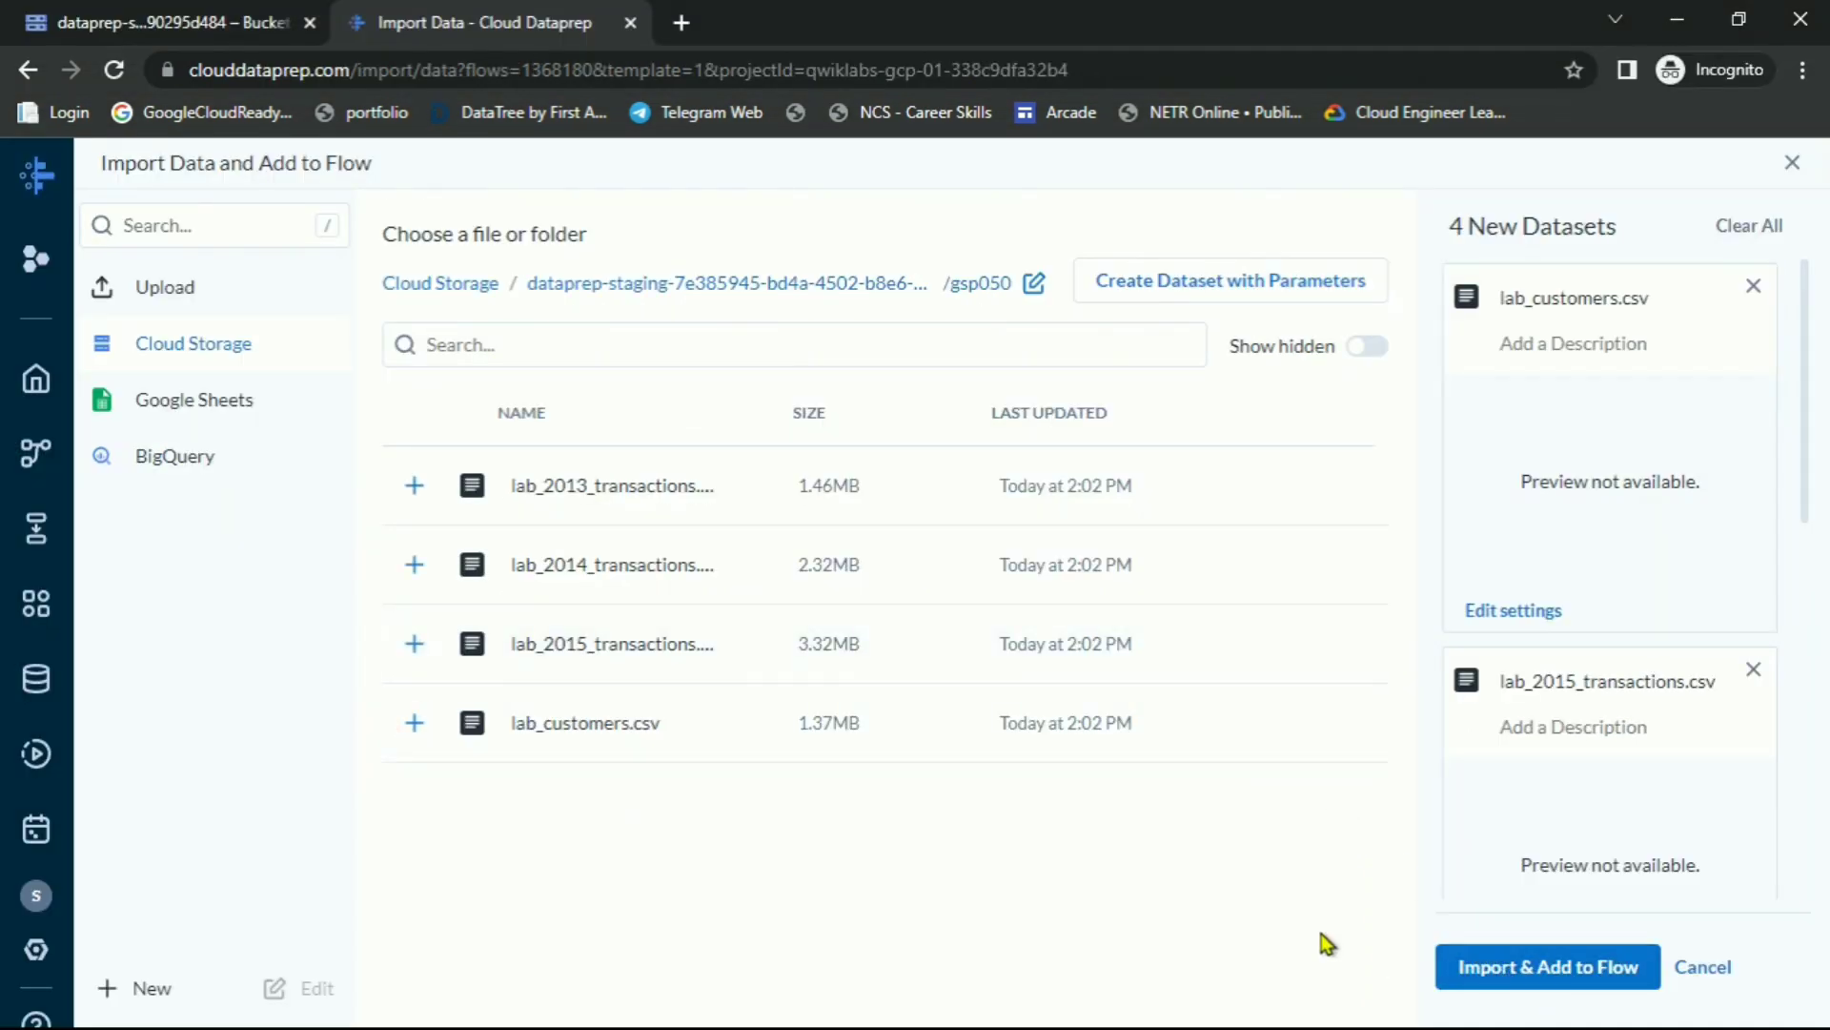
pyautogui.hotkey('alt', 'Tab')
pyautogui.scroll(-3, 898, 706)
pyautogui.scroll(-5, 906, 710)
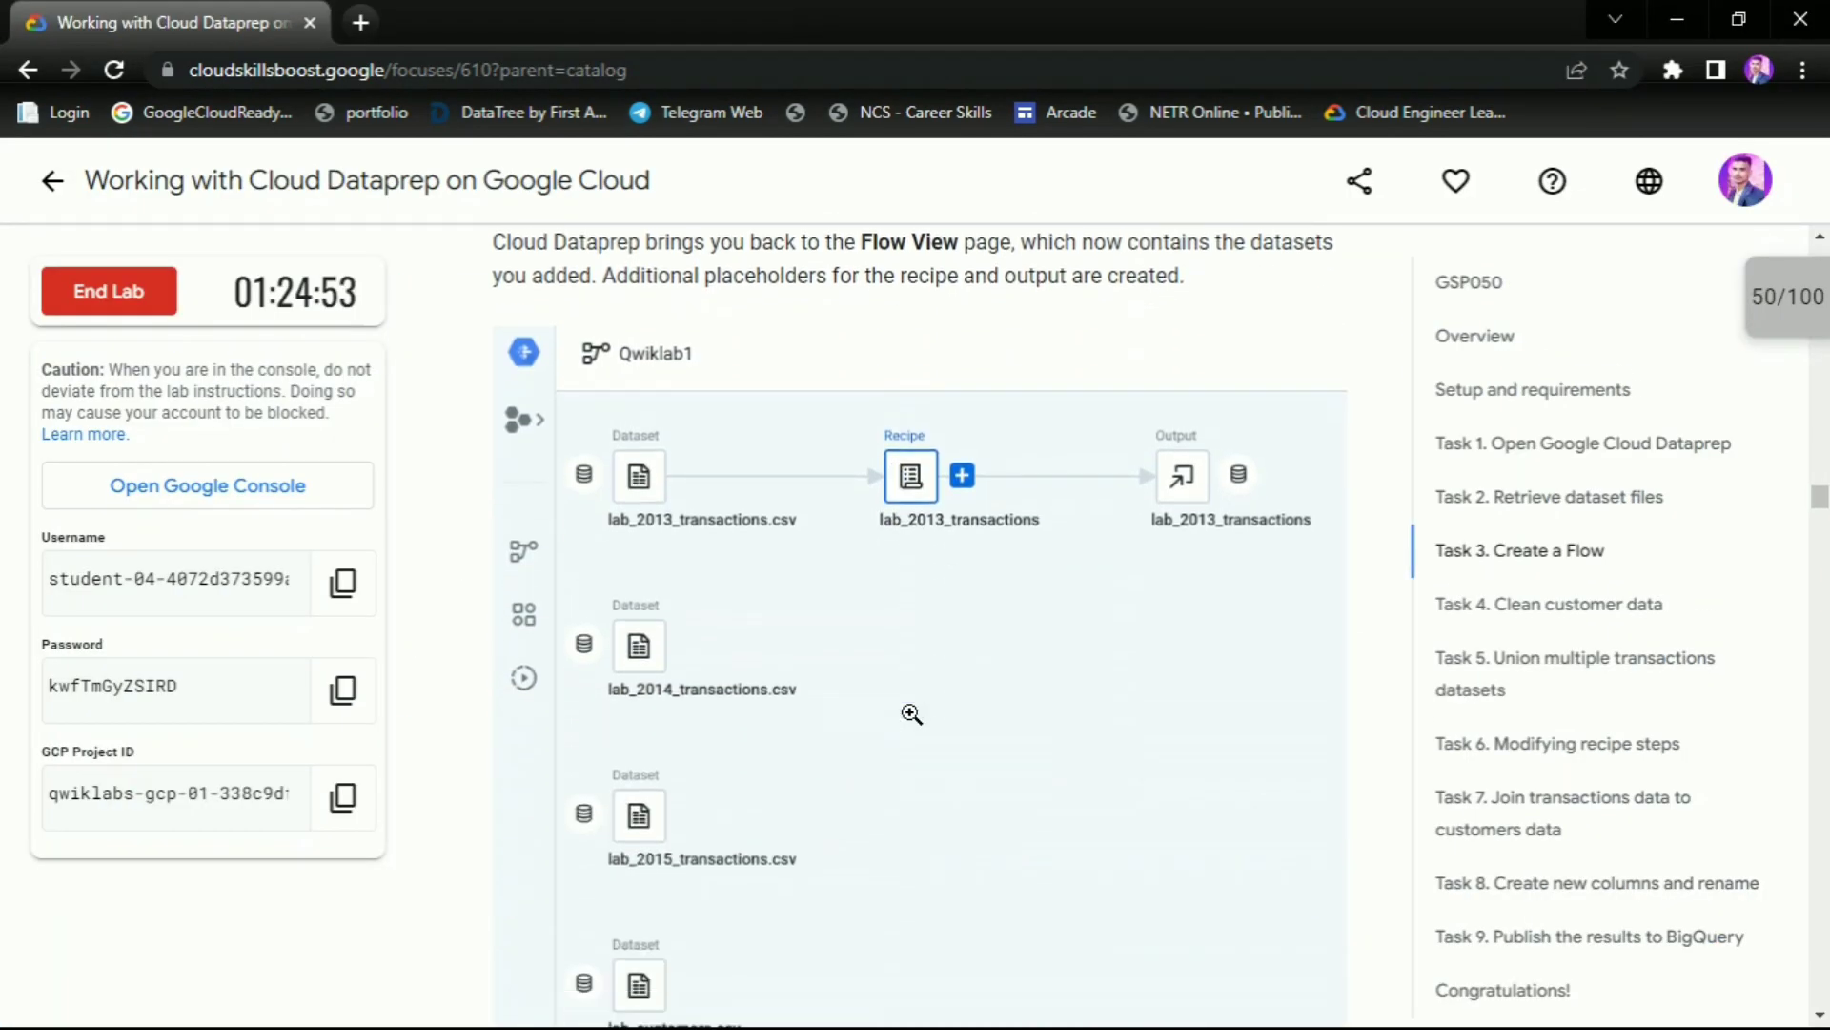
pyautogui.scroll(-8, 975, 706)
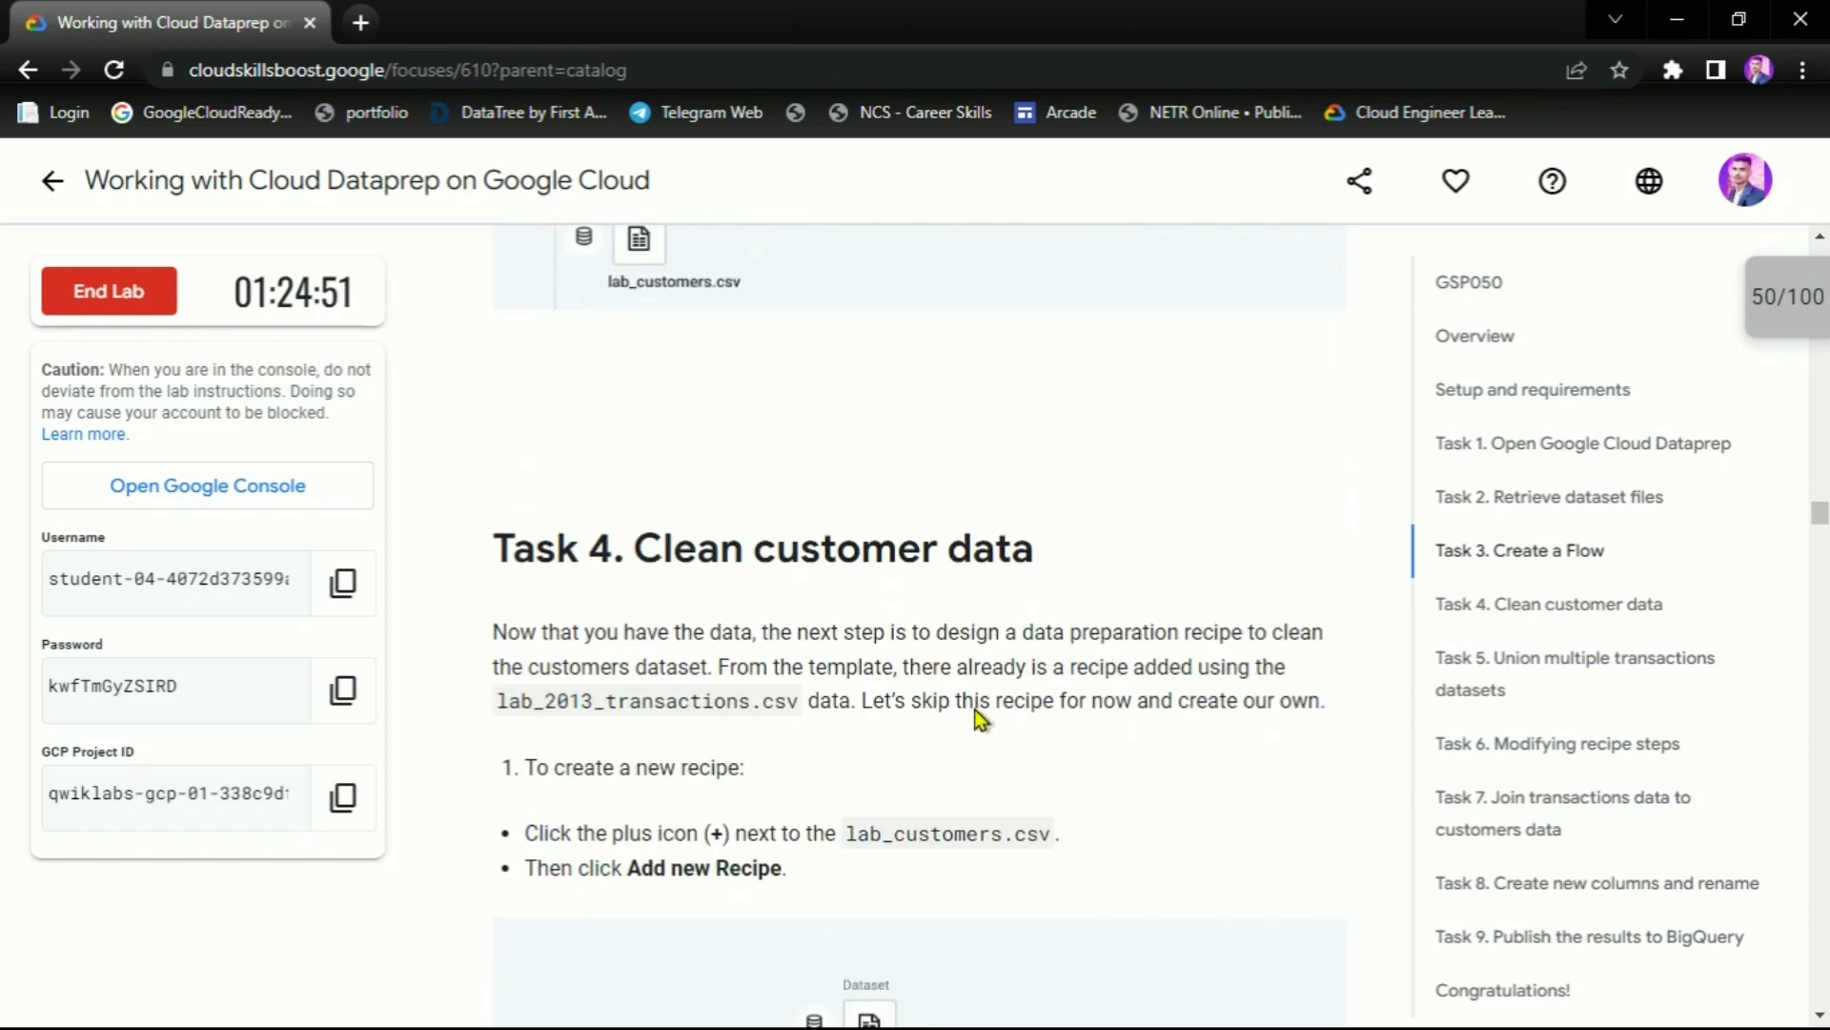
pyautogui.hotkey('alt', 'Tab')
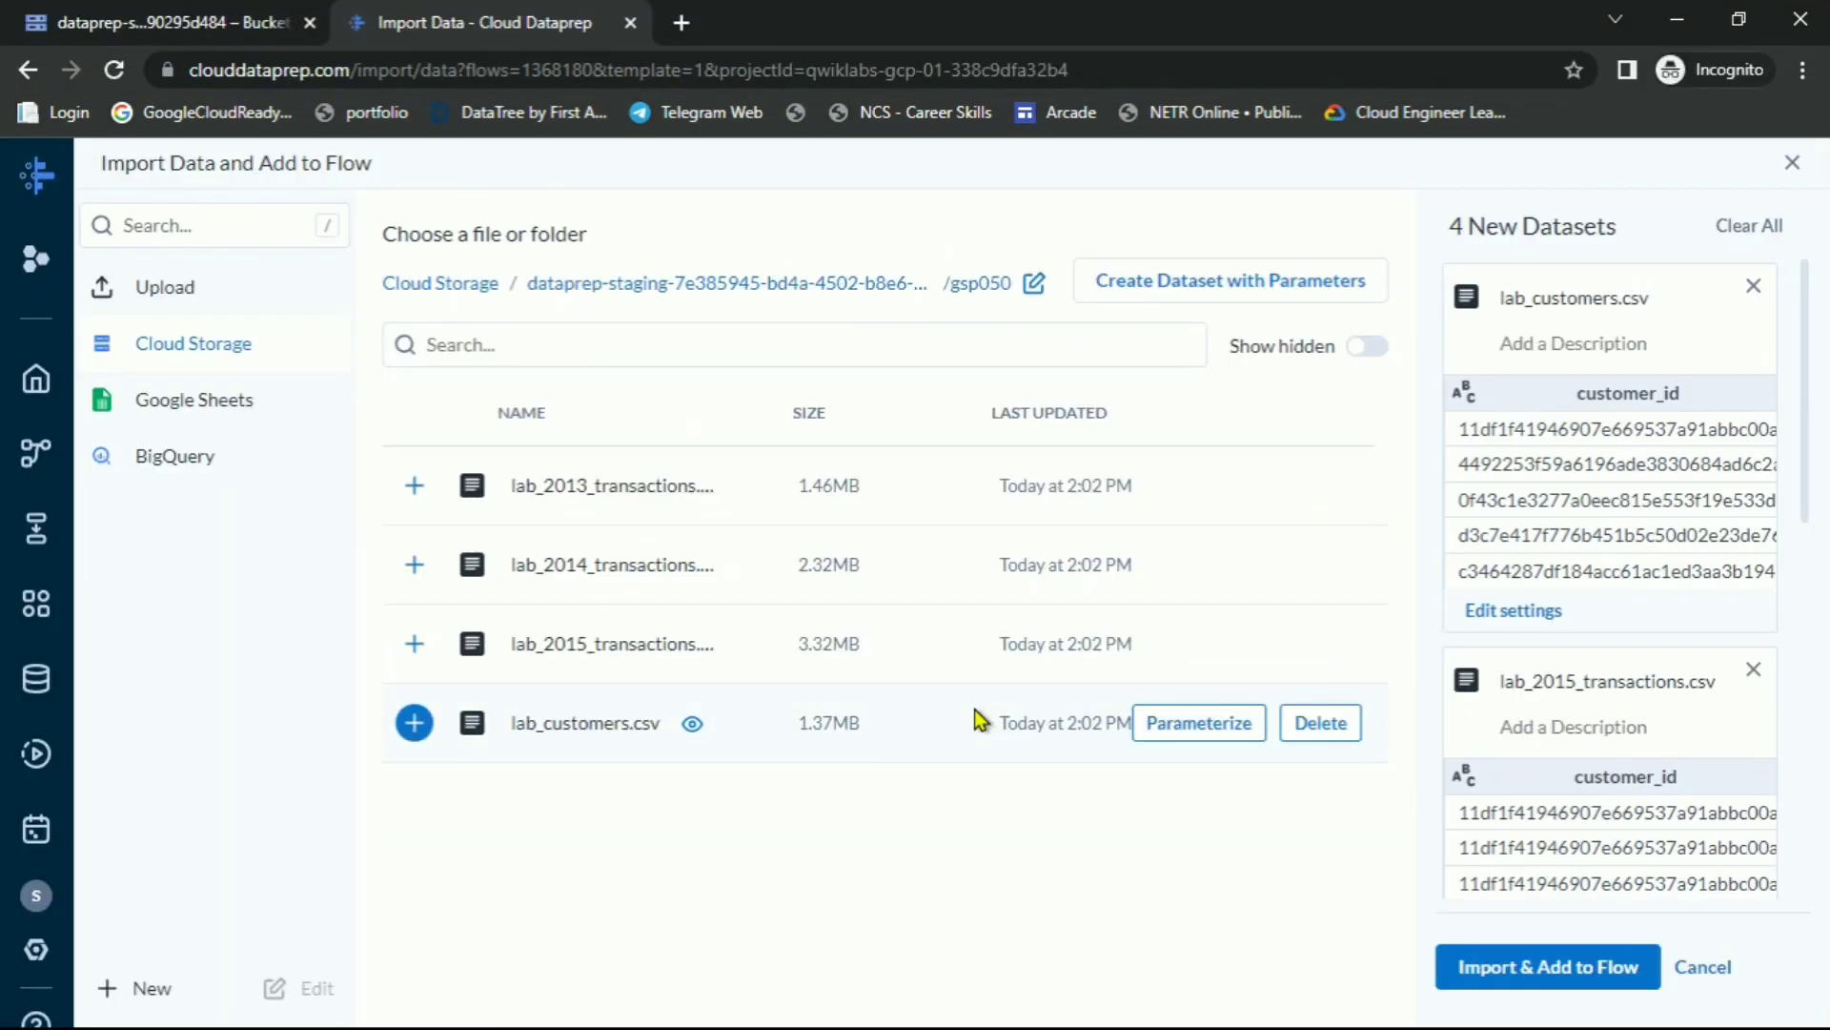
pyautogui.click(1541, 968)
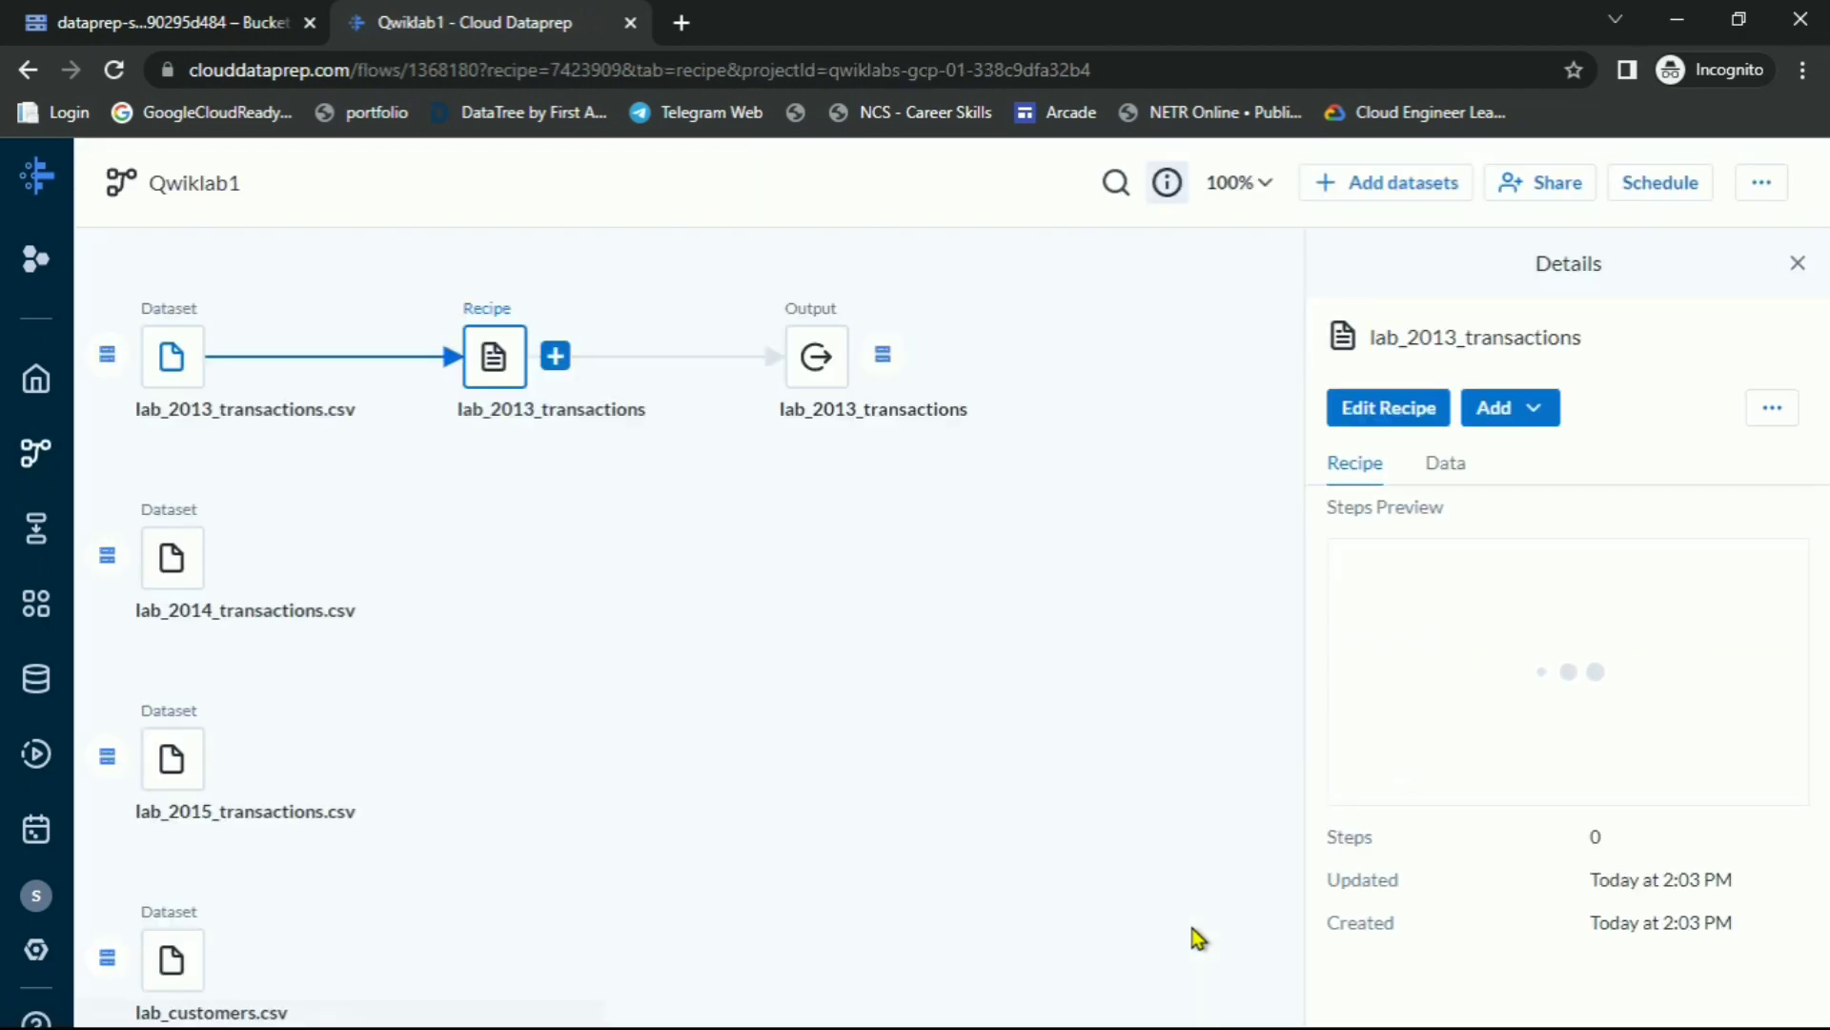
# Read the lab's Task 4 instructions on creating a recipe and add a new recipe to the lab_customers.csv dataset
pyautogui.hotkey('alt', 'Tab')
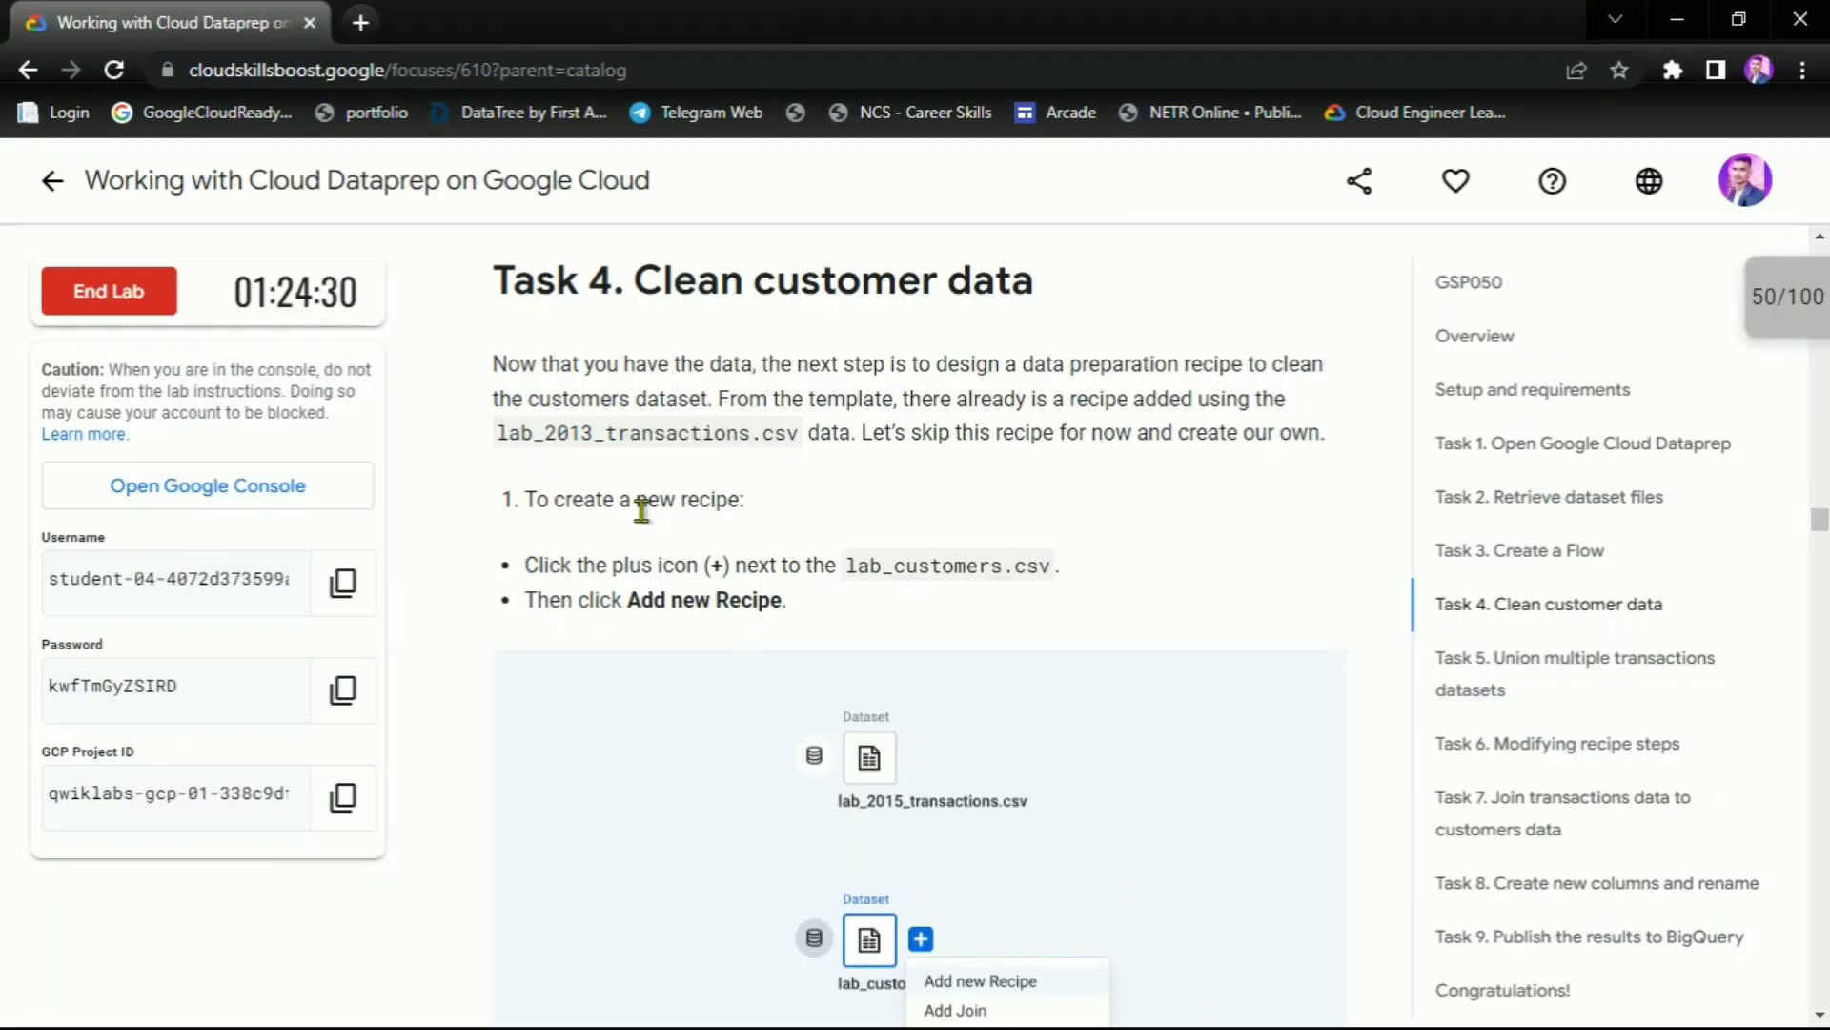
pyautogui.moveTo(583, 498); pyautogui.dragTo(744, 498)
pyautogui.moveTo(701, 565); pyautogui.dragTo(1029, 570)
pyautogui.click(1197, 528)
pyautogui.hotkey('alt', 'Tab')
pyautogui.scroll(-5, 748, 583)
pyautogui.scroll(2, 242, 576)
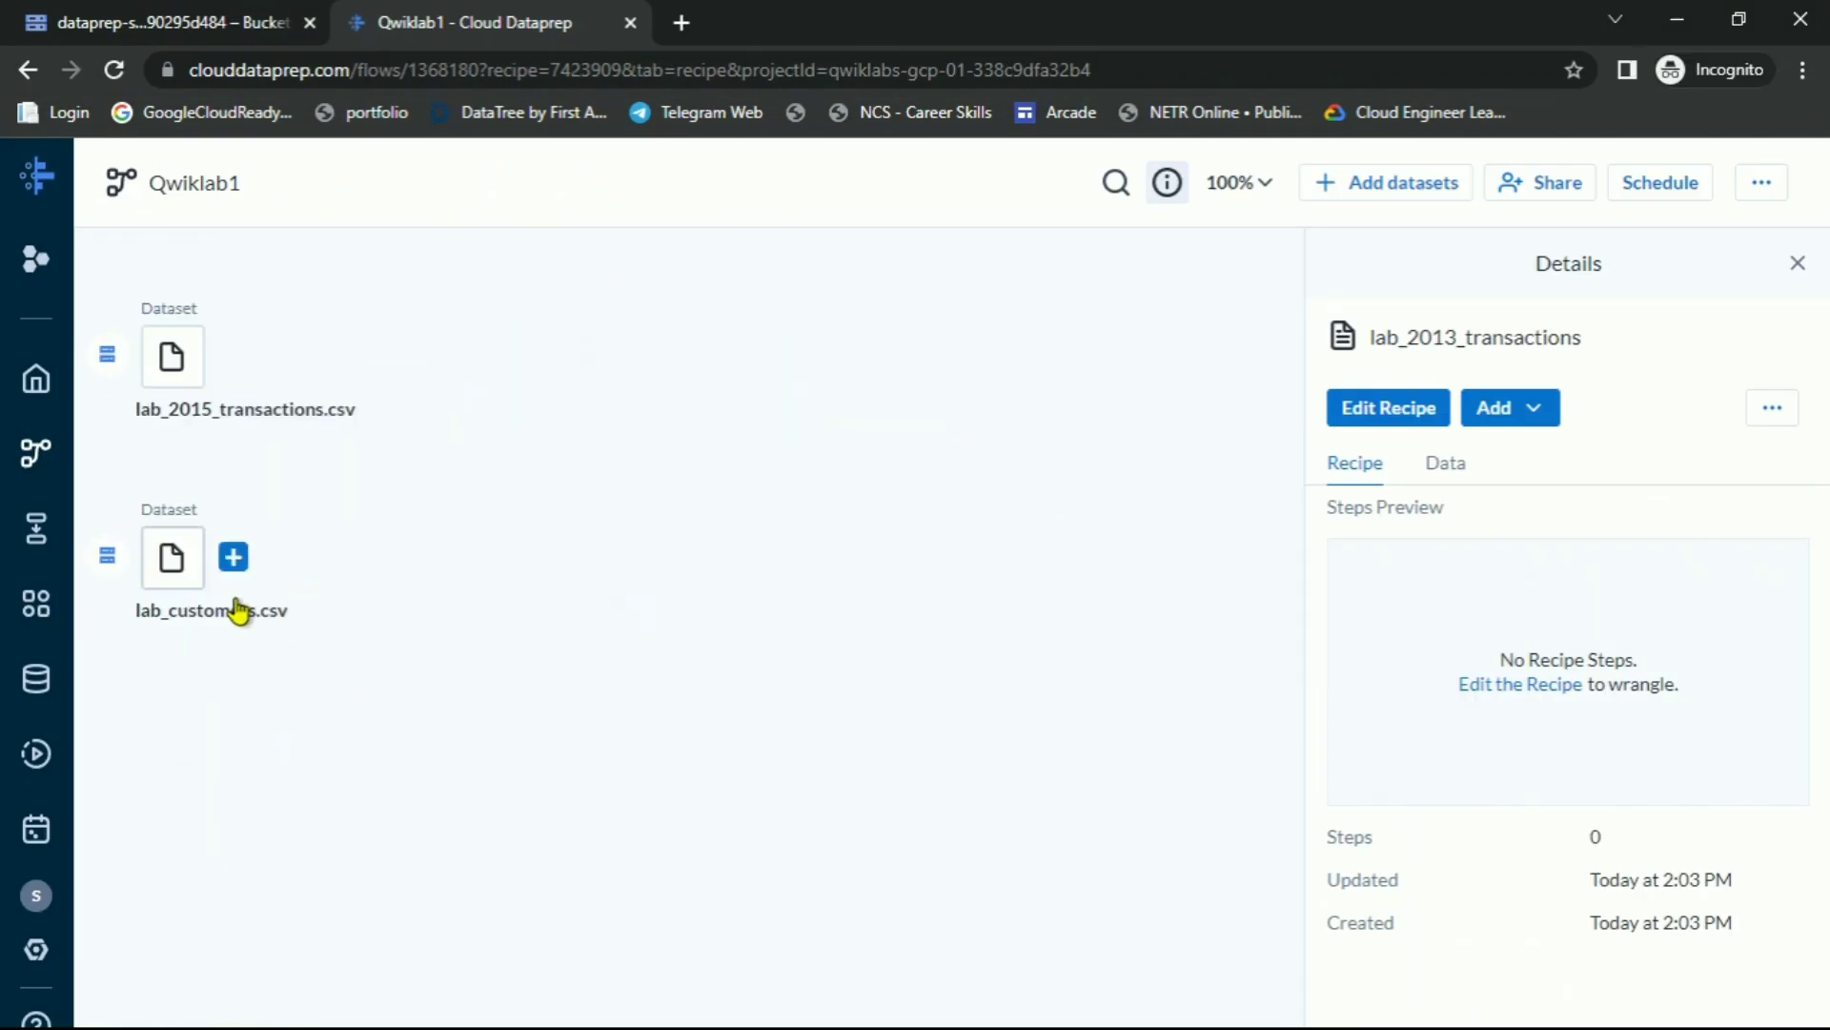
pyautogui.click(234, 559)
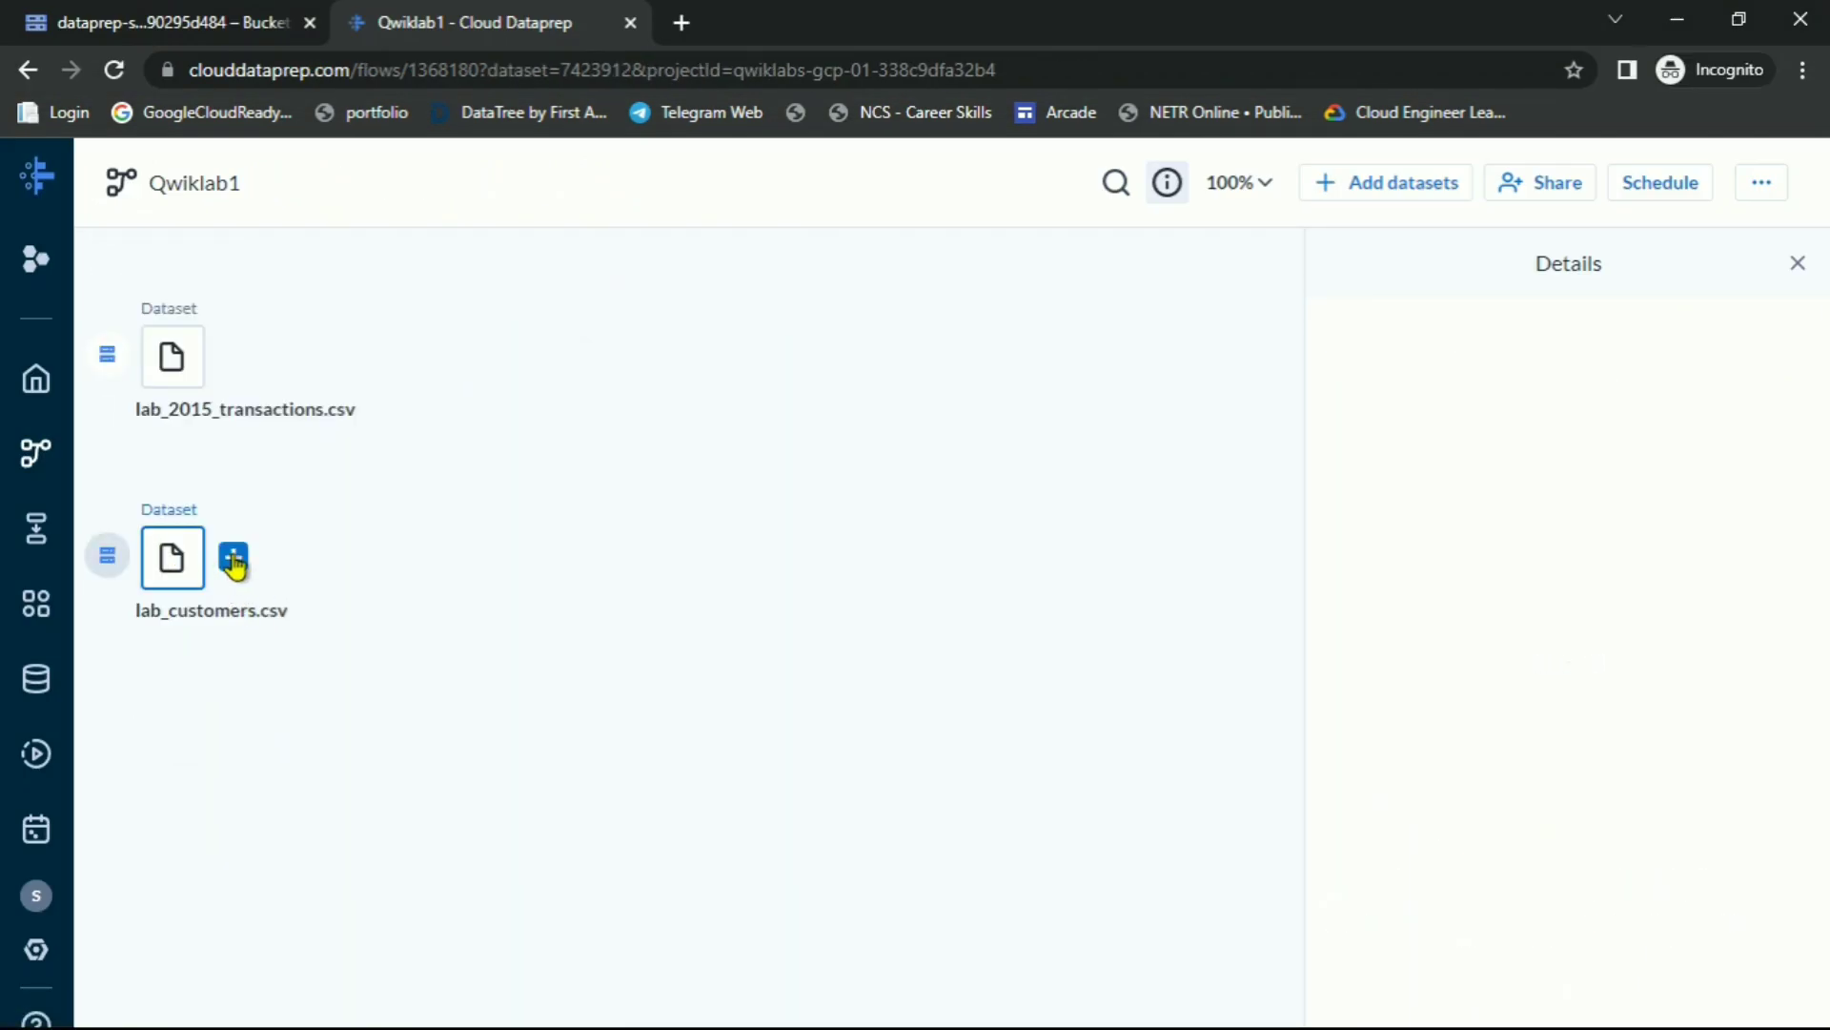
pyautogui.click(233, 560)
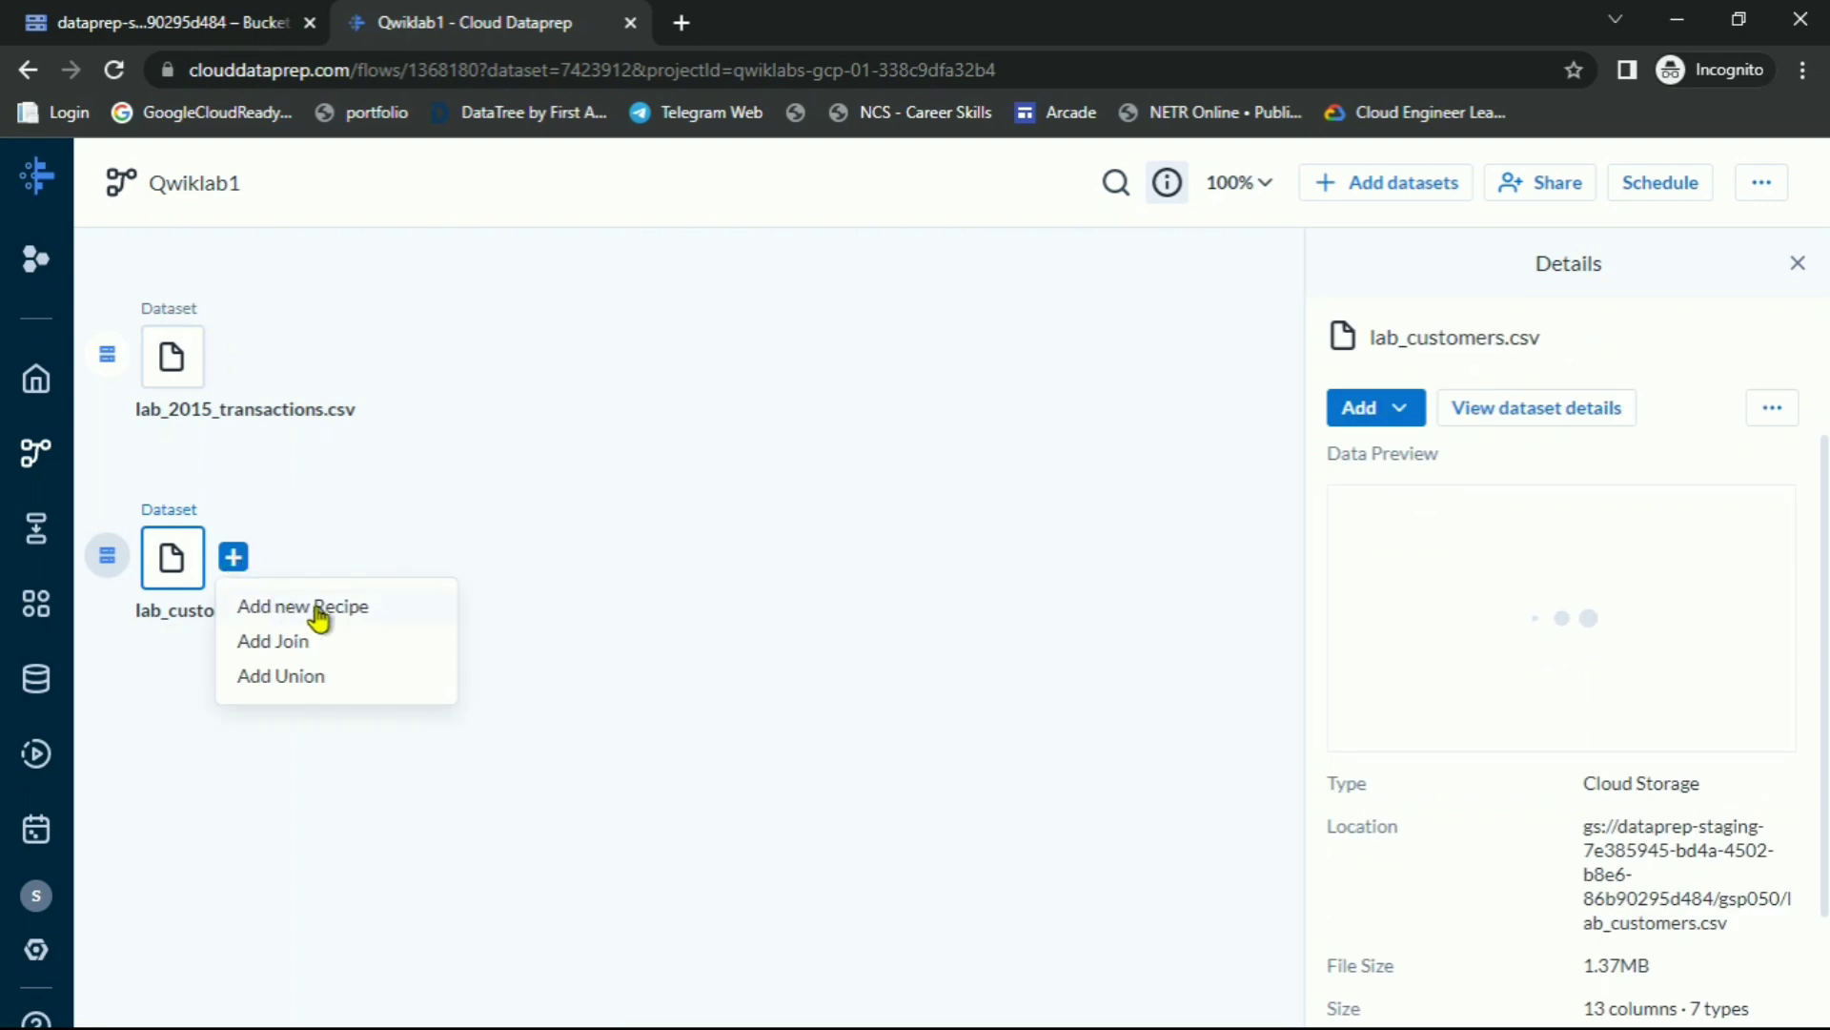
# Read how to rename the new recipe in the lab's Task 4 instructions and copy the name lab_customers
pyautogui.hotkey('alt', 'Tab')
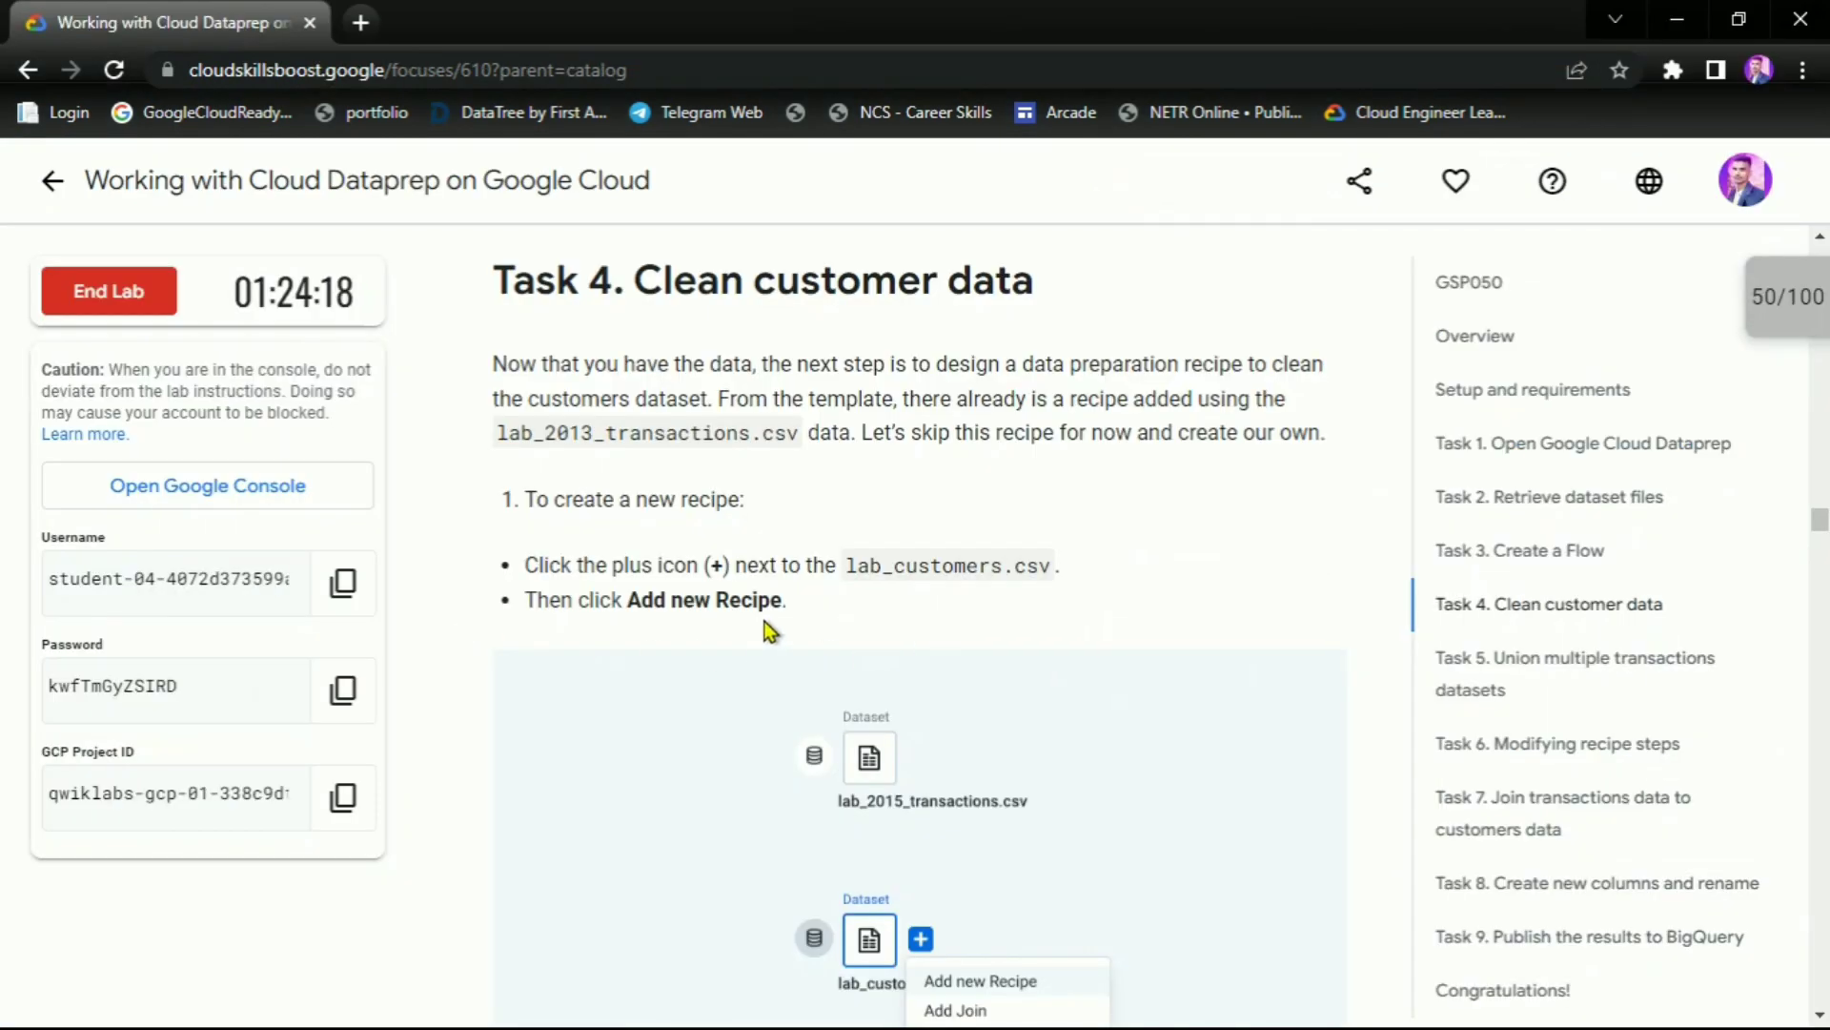
pyautogui.moveTo(597, 599); pyautogui.dragTo(829, 604)
pyautogui.click(845, 603)
pyautogui.scroll(-3, 845, 603)
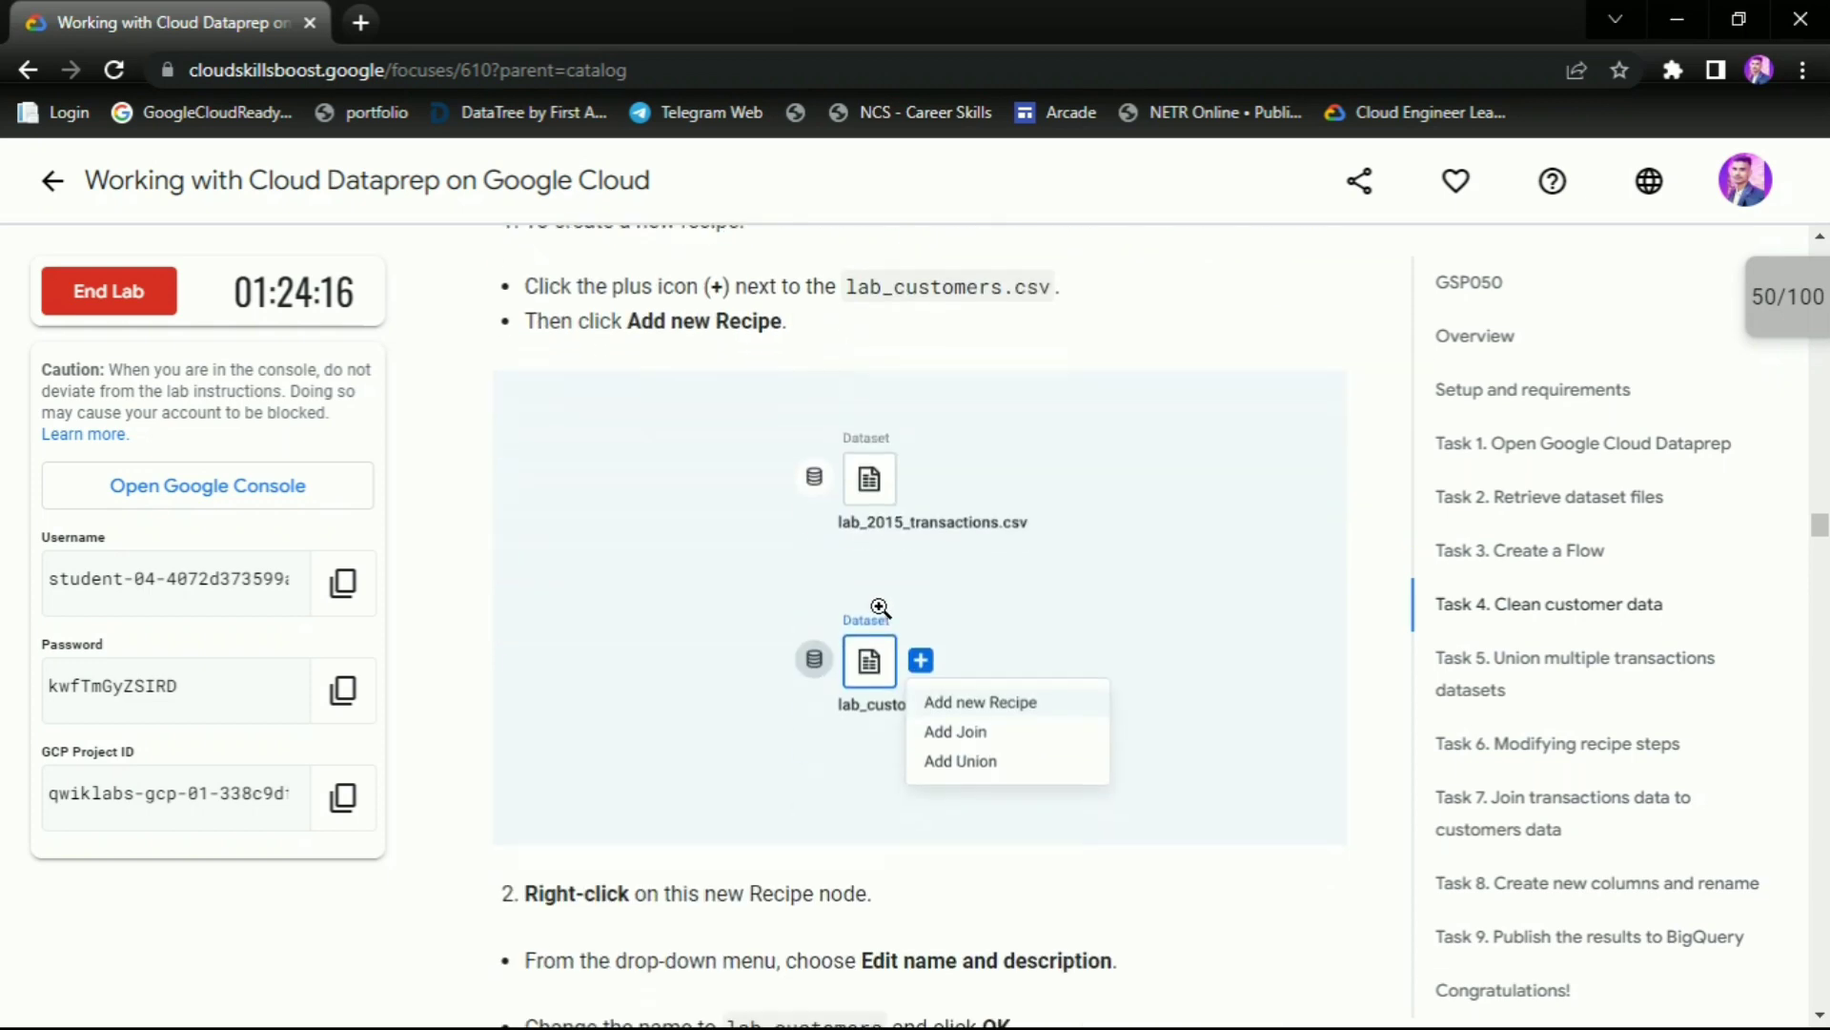
pyautogui.scroll(-4, 879, 607)
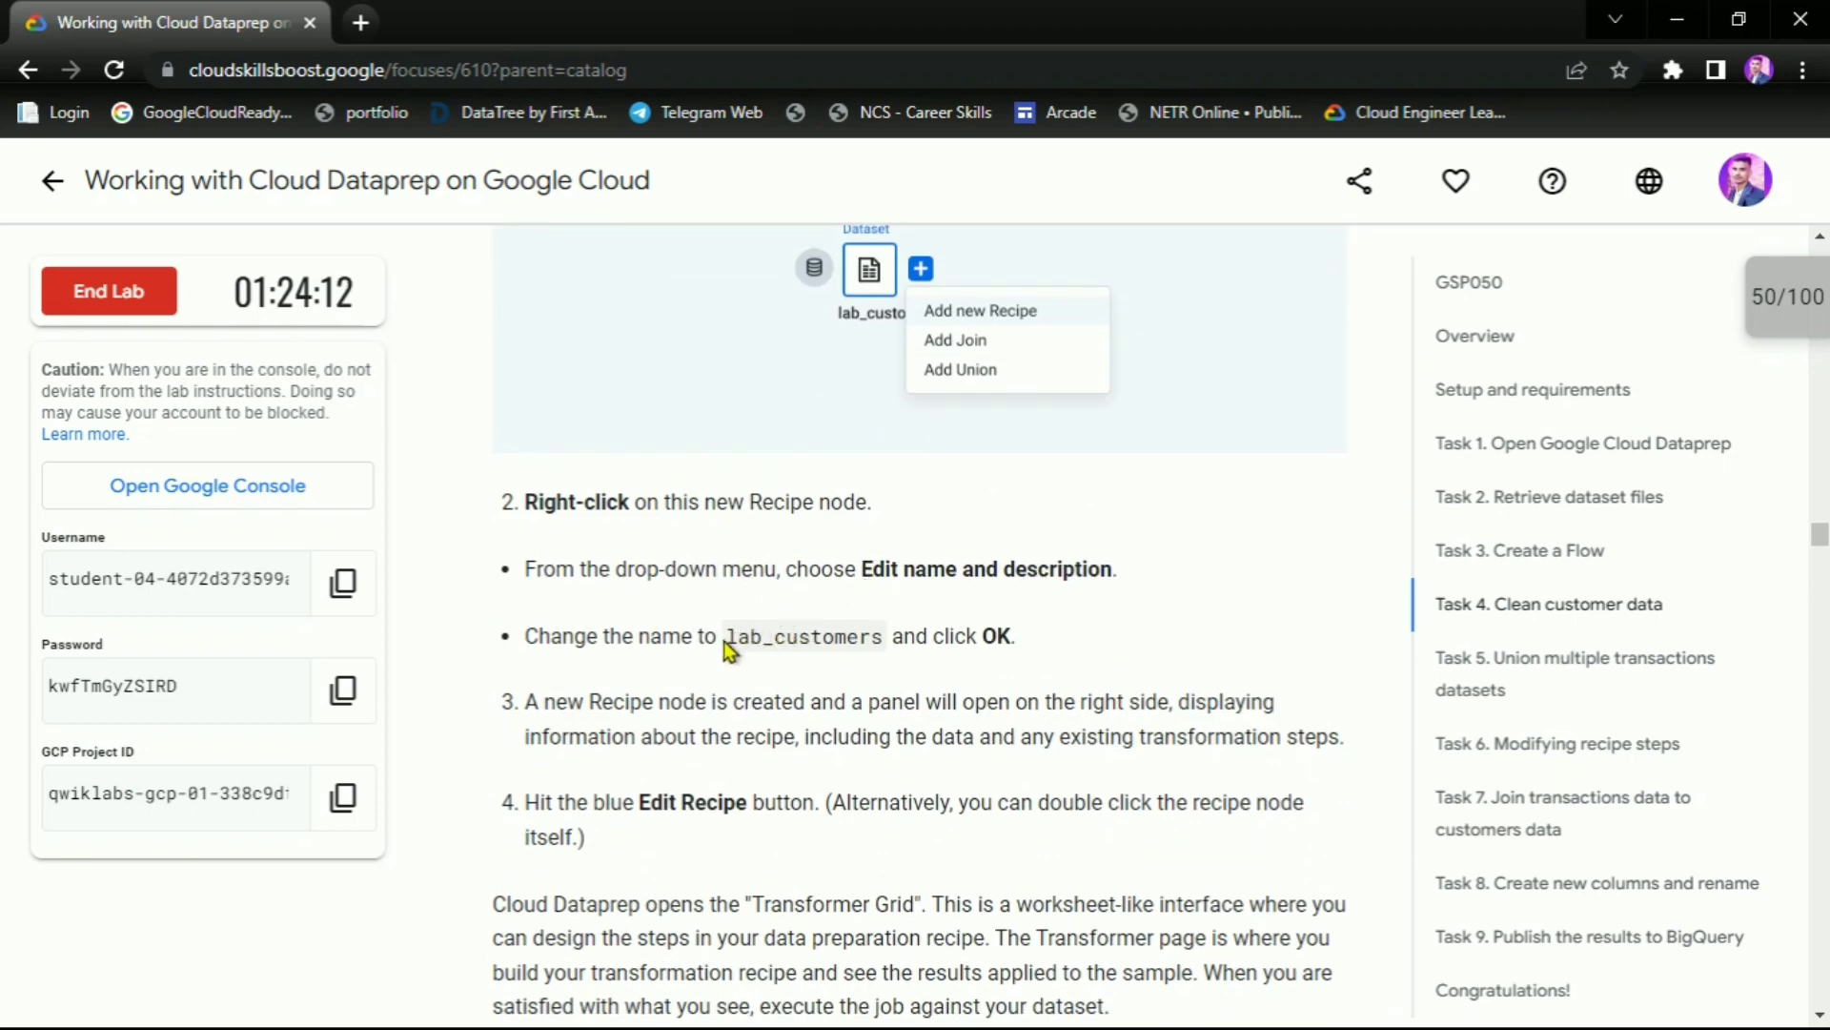
pyautogui.moveTo(725, 641); pyautogui.dragTo(877, 637)
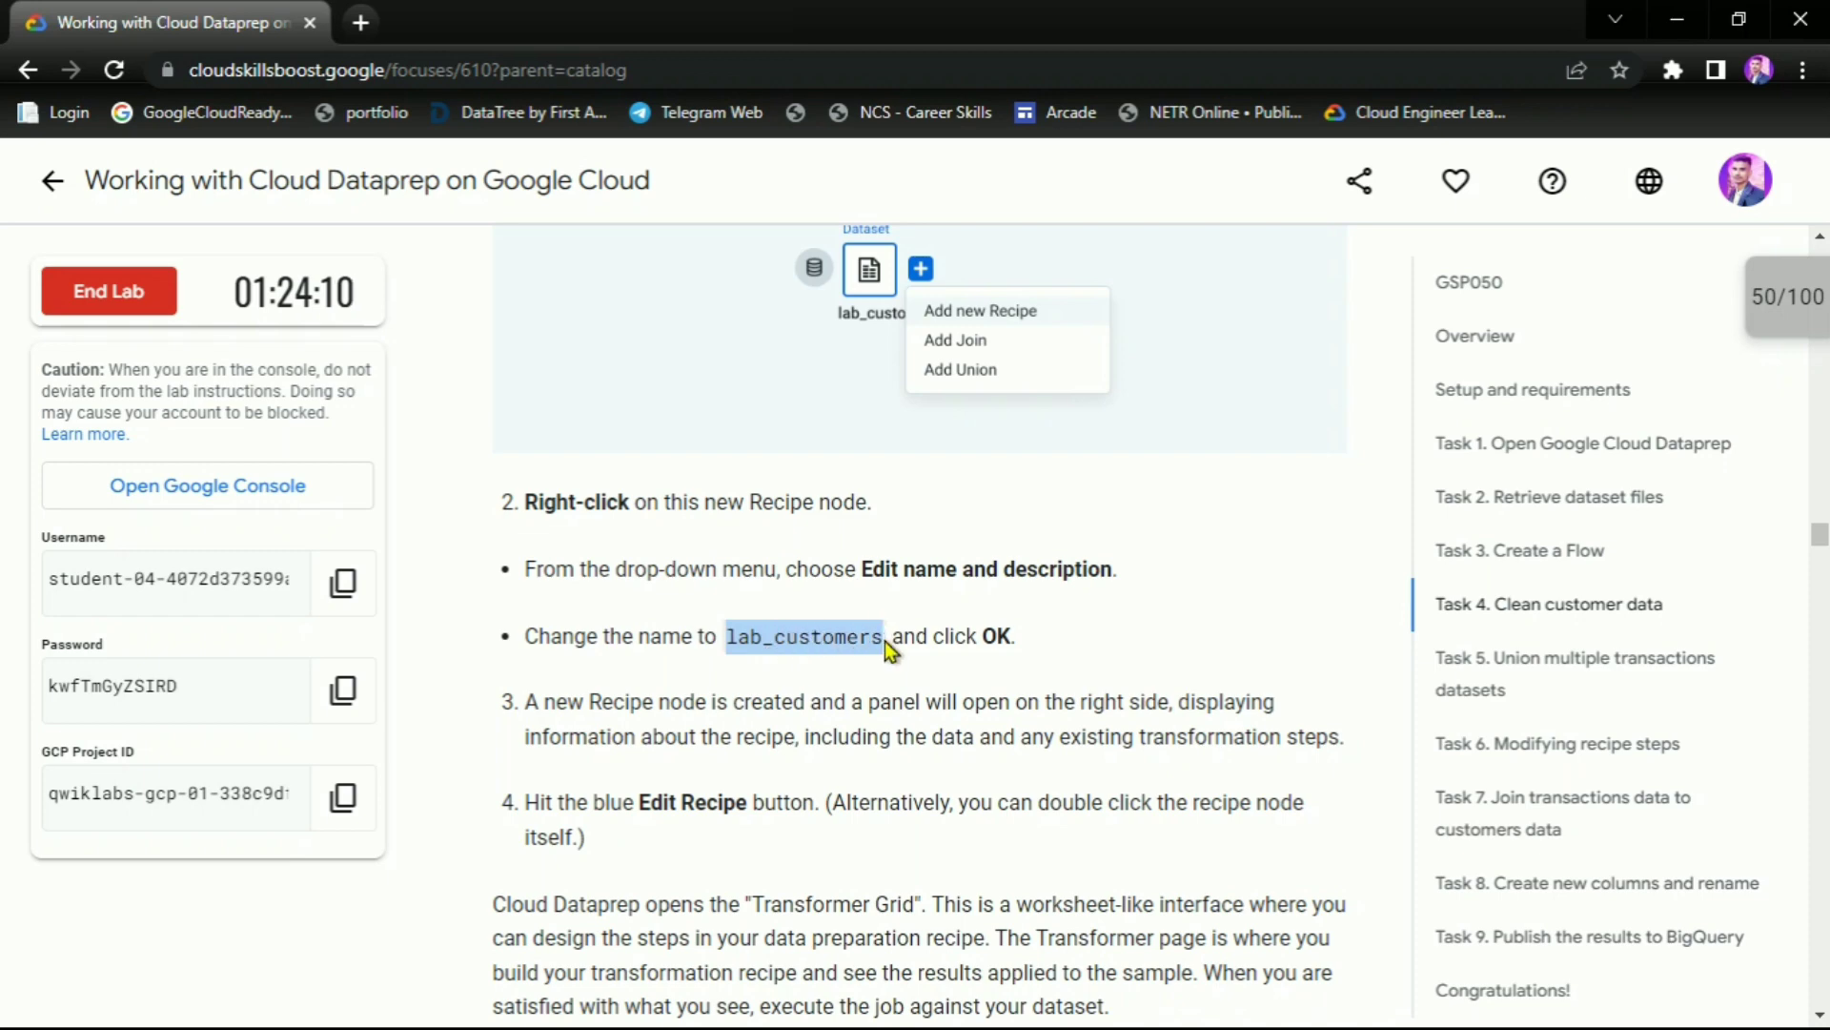
# Rename the untitled recipe attached to lab_customers.csv in Dataprep as lab_customers
pyautogui.hotkey('alt', 'Tab')
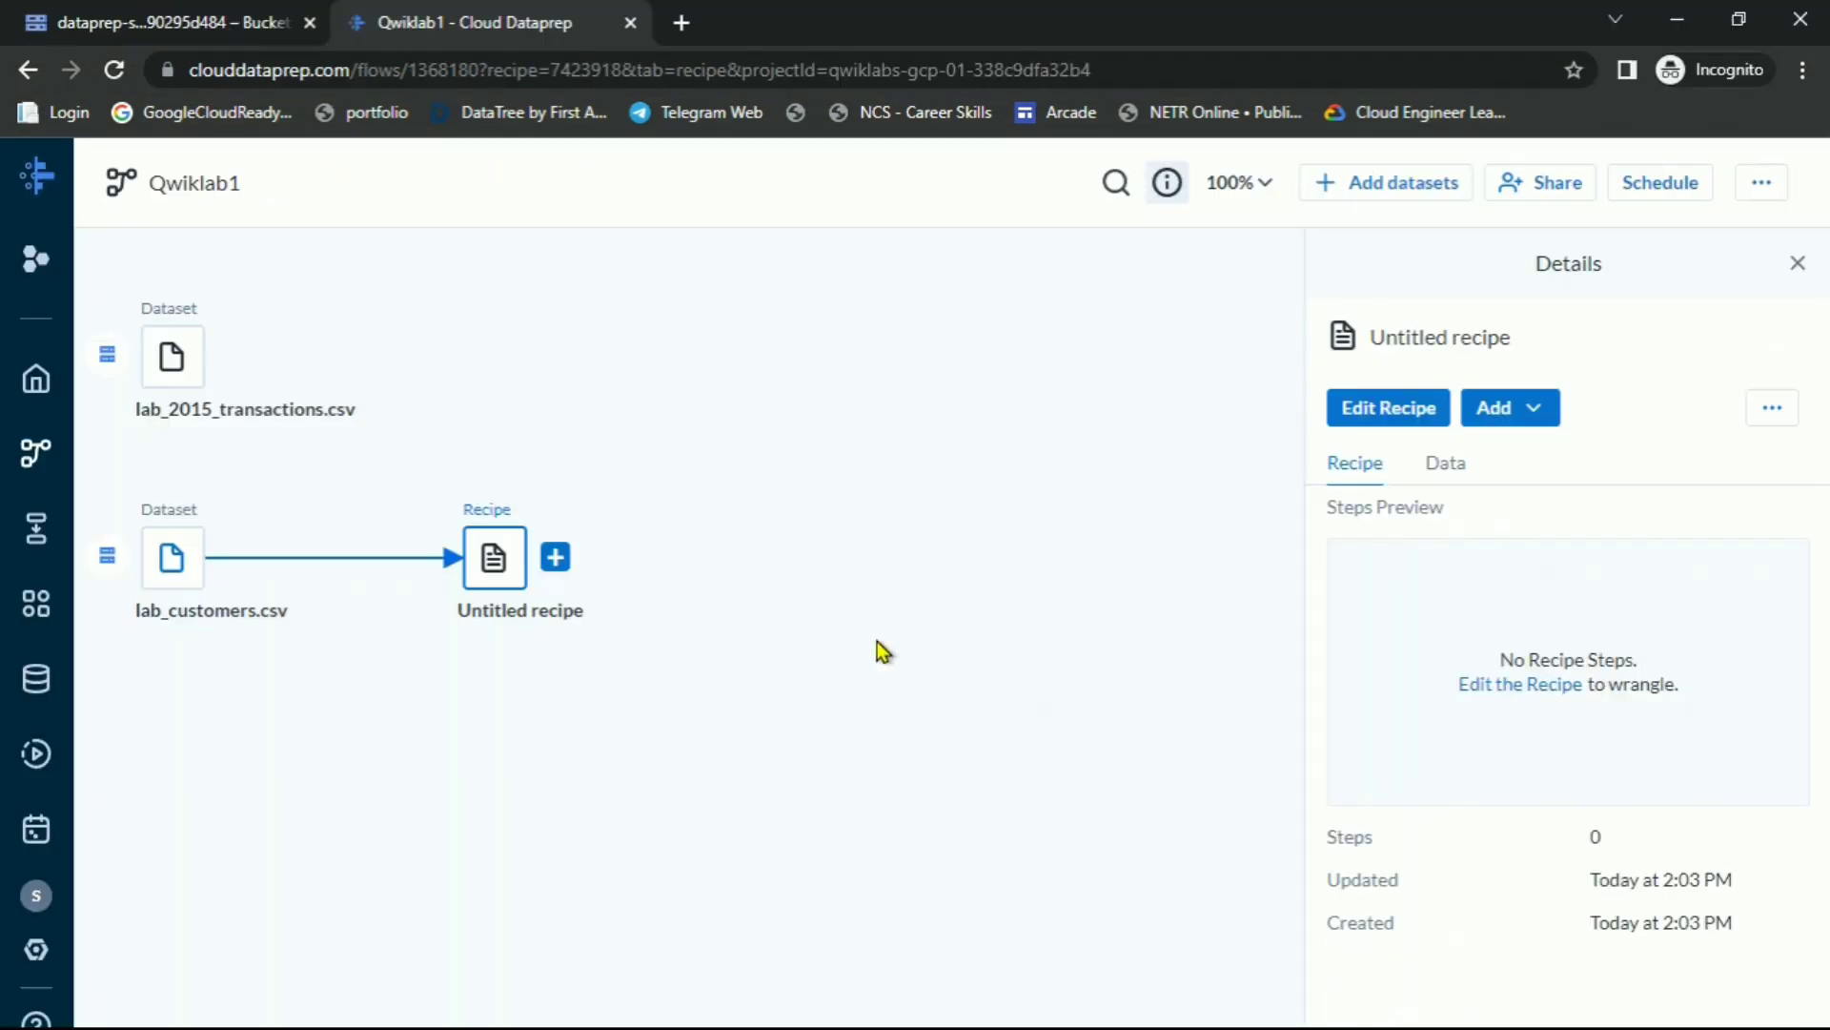
pyautogui.rightClick(492, 572)
pyautogui.click(580, 621)
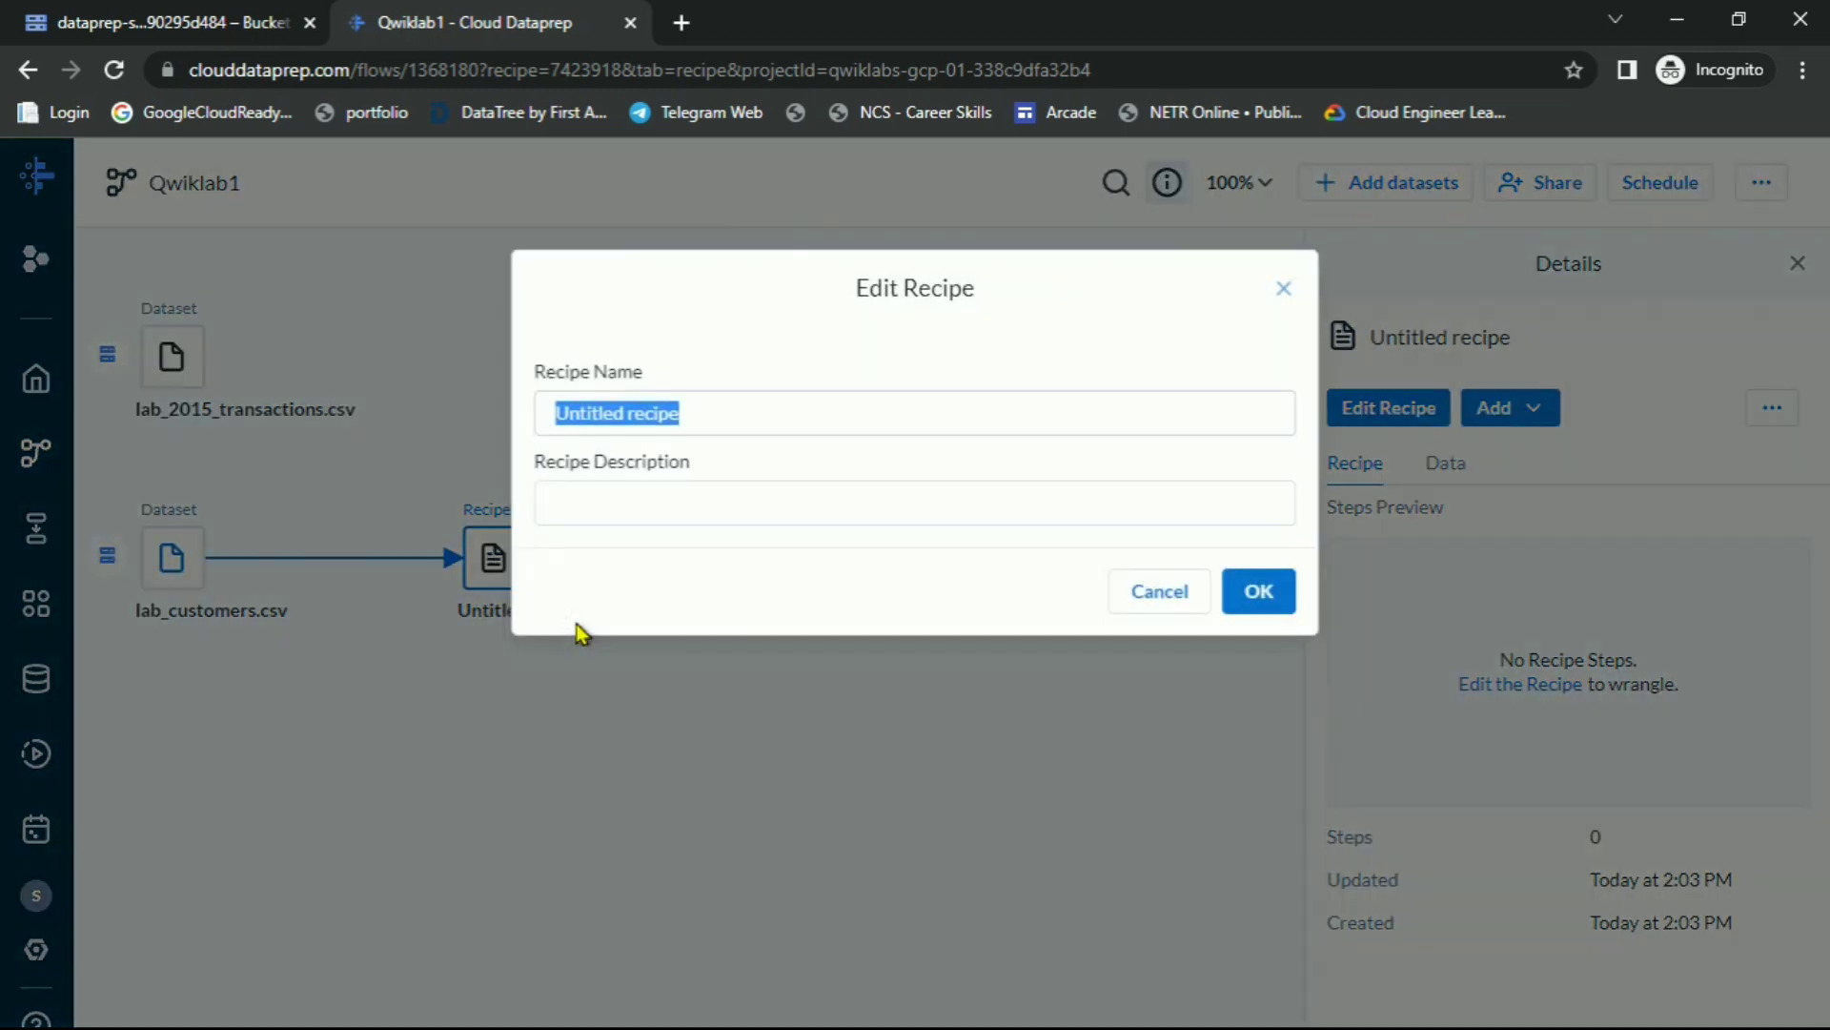
pyautogui.write('lab_customers')
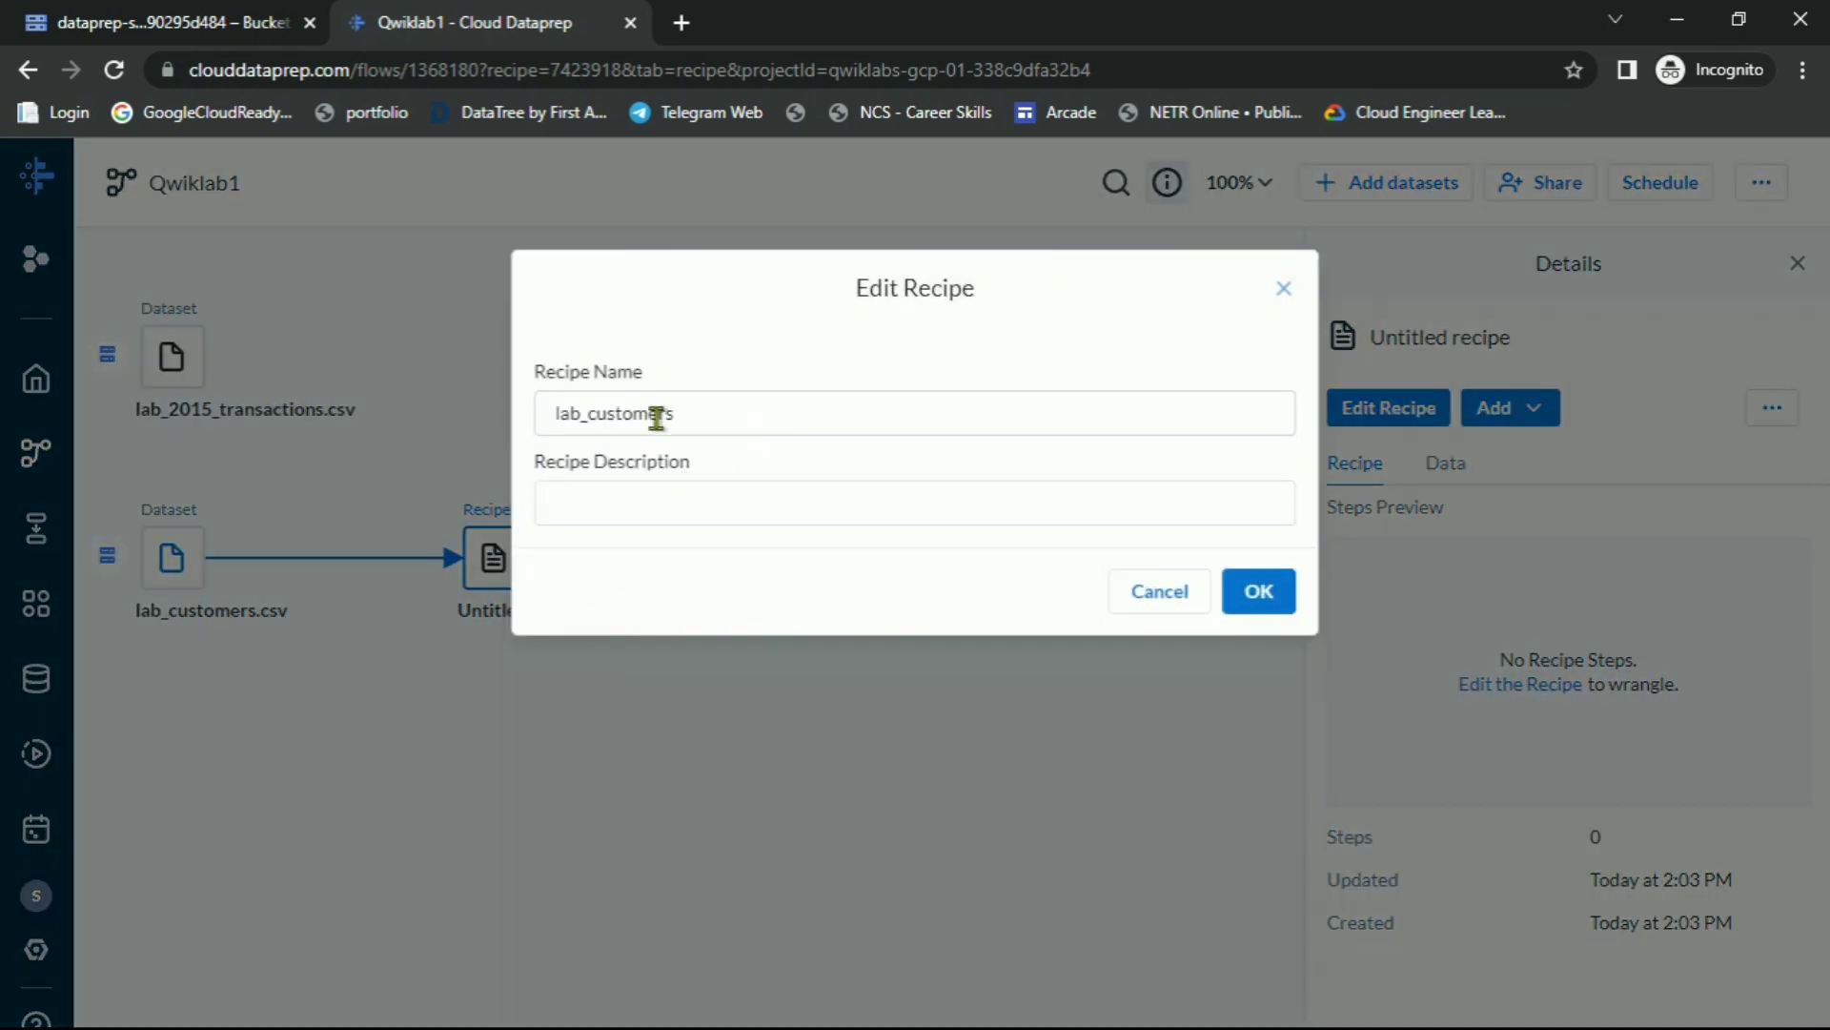
pyautogui.click(1260, 591)
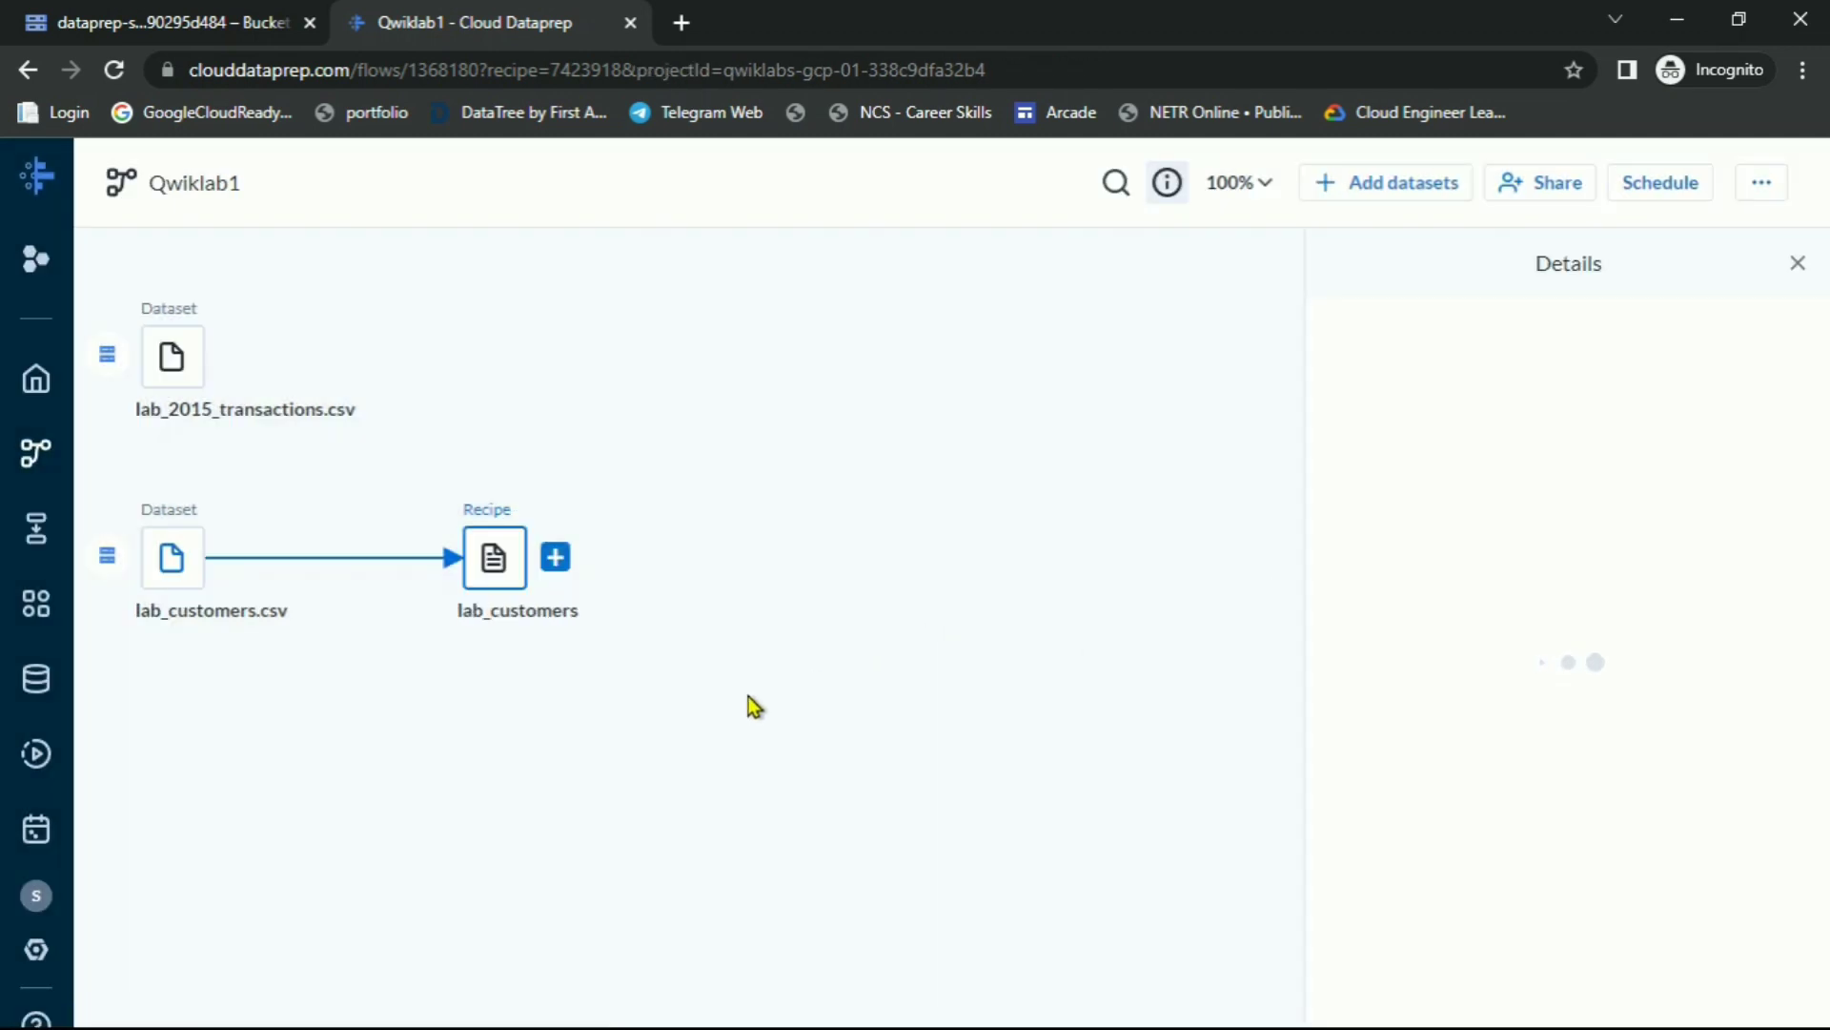
# Read the lab's Task 4 instruction on editing the recipe and open the lab_customers recipe for editing in Dataprep
pyautogui.hotkey('alt', 'Tab')
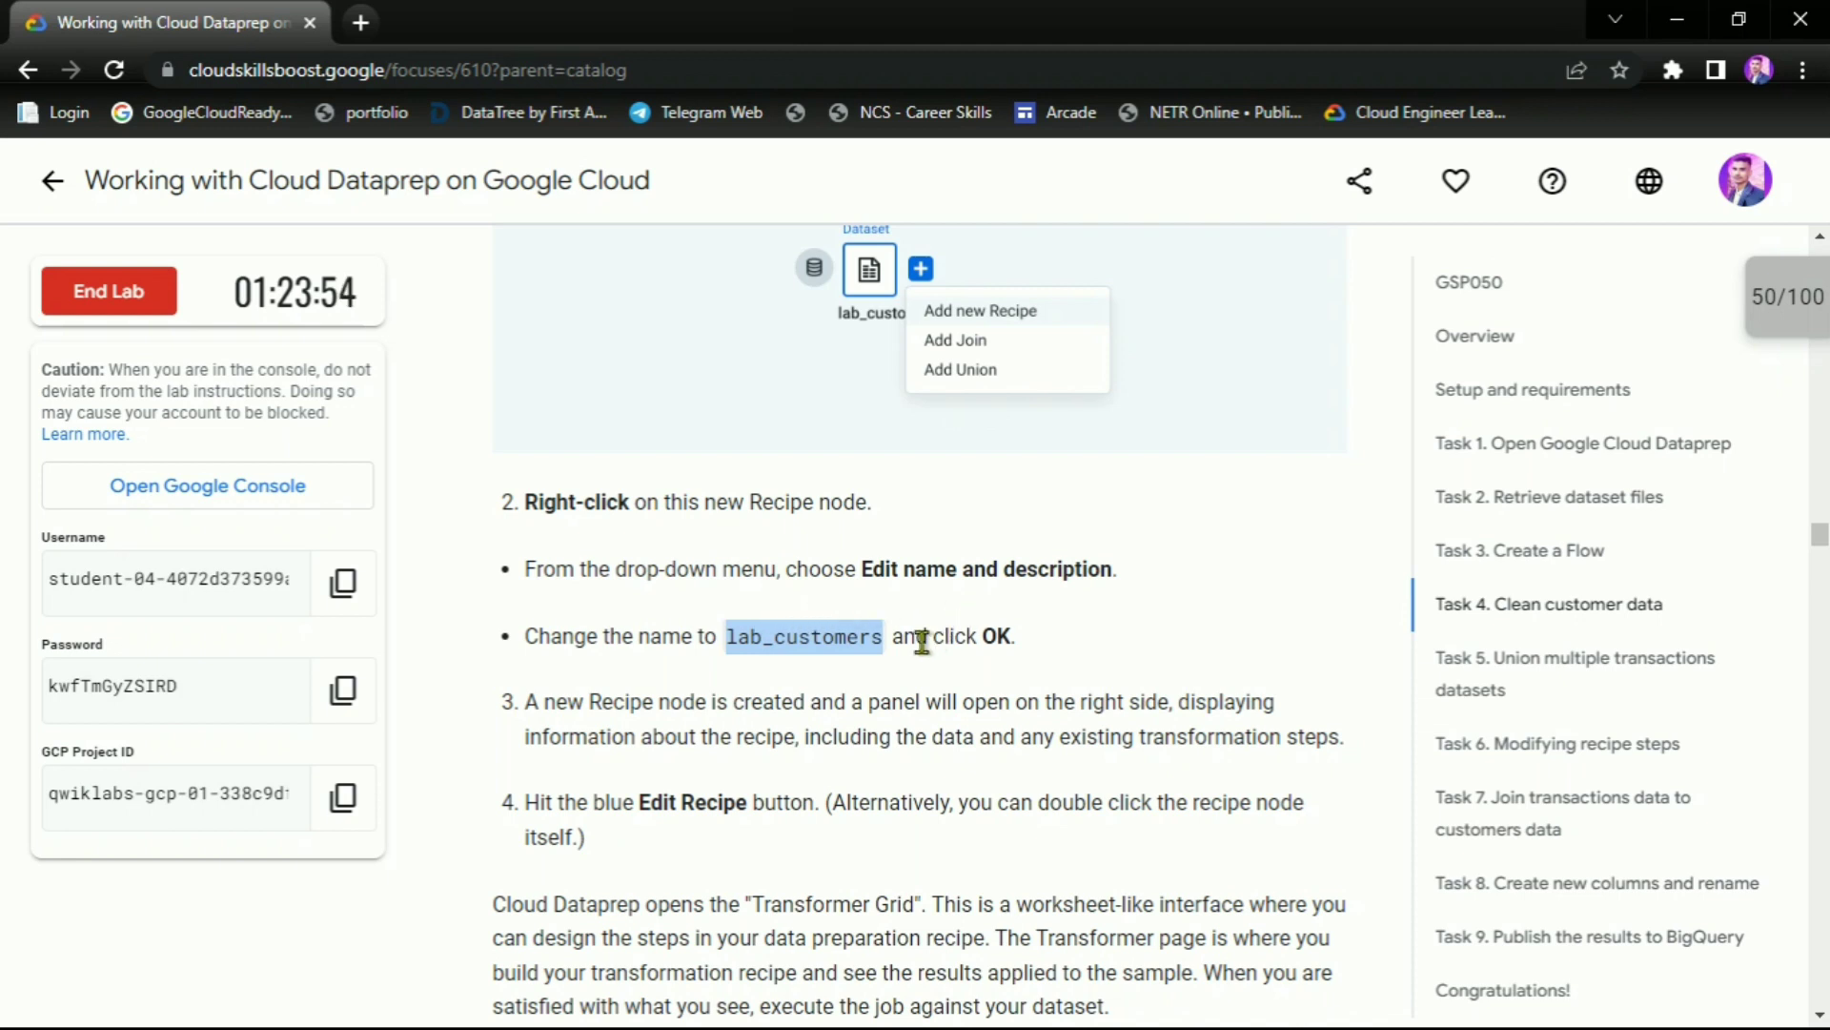
pyautogui.scroll(-1, 925, 688)
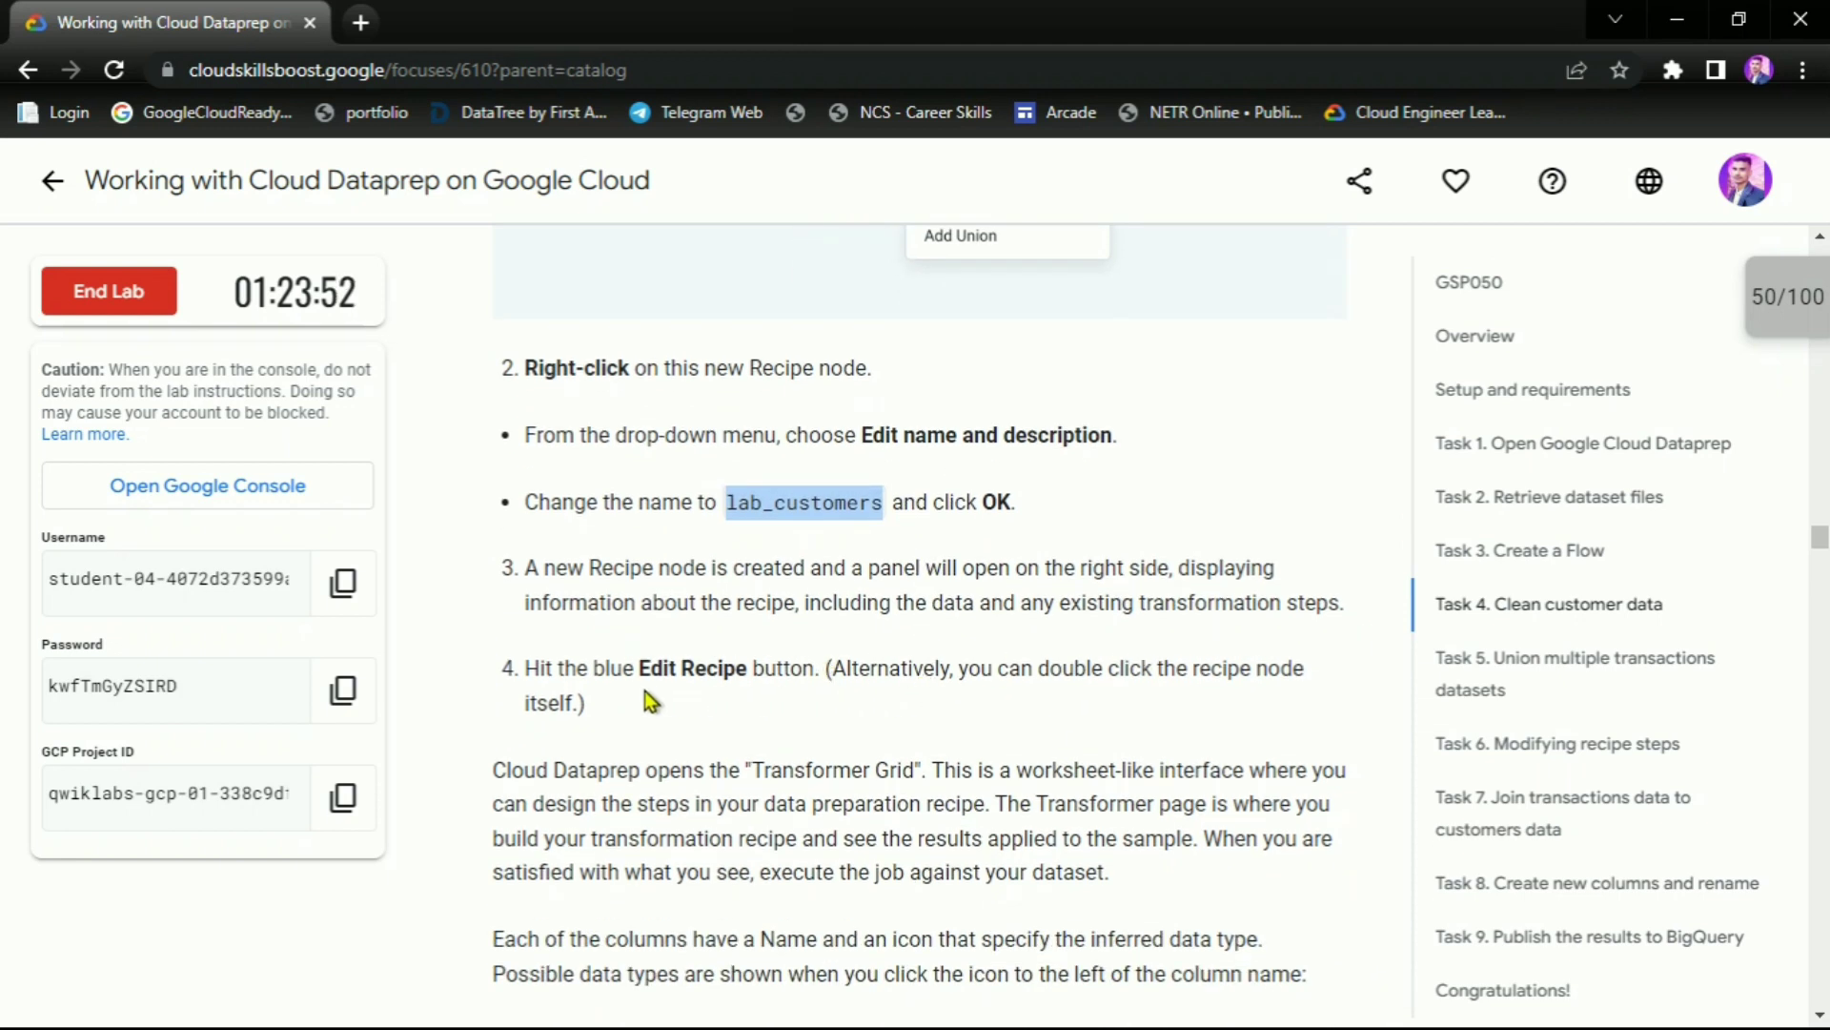
pyautogui.moveTo(646, 675); pyautogui.dragTo(793, 667)
pyautogui.click(914, 673)
pyautogui.moveTo(951, 673); pyautogui.dragTo(1302, 670)
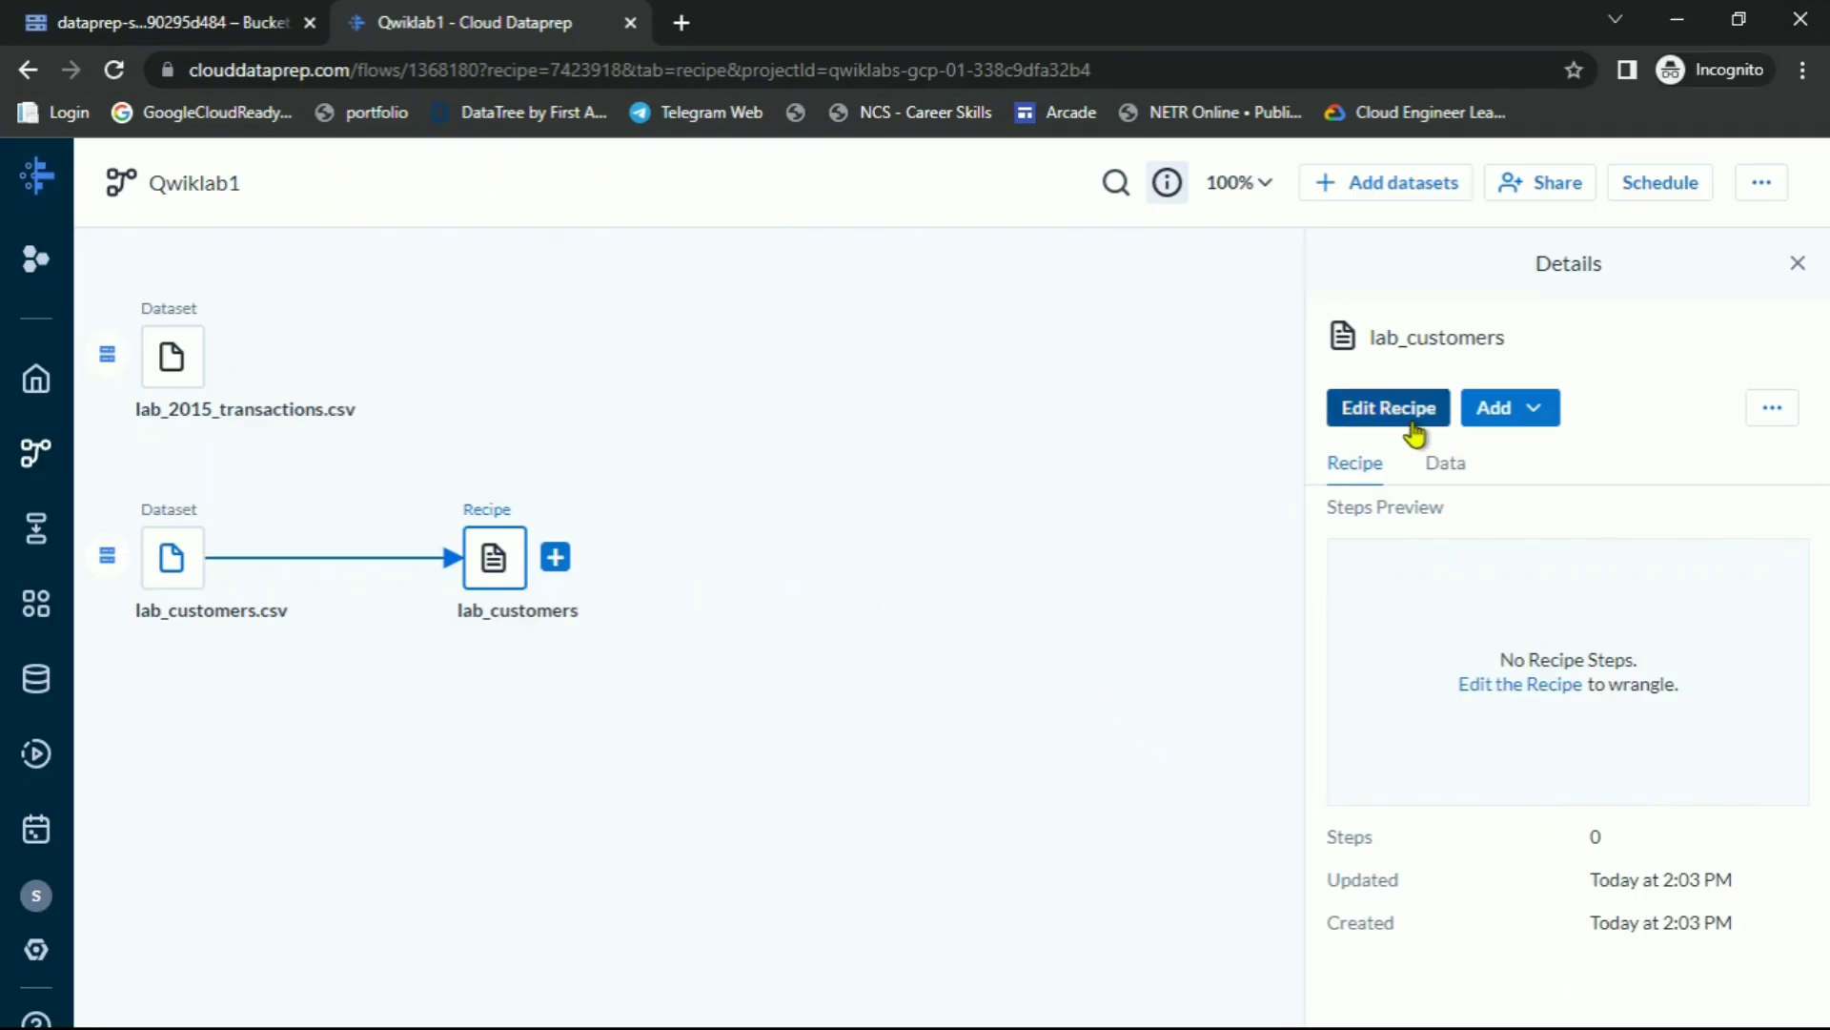
pyautogui.click(1405, 420)
# Read the lab's Transformer Grid explanation and the first "Apply a filter" instruction about the start_date column
pyautogui.hotkey('alt', 'Tab')
pyautogui.scroll(-4, 768, 641)
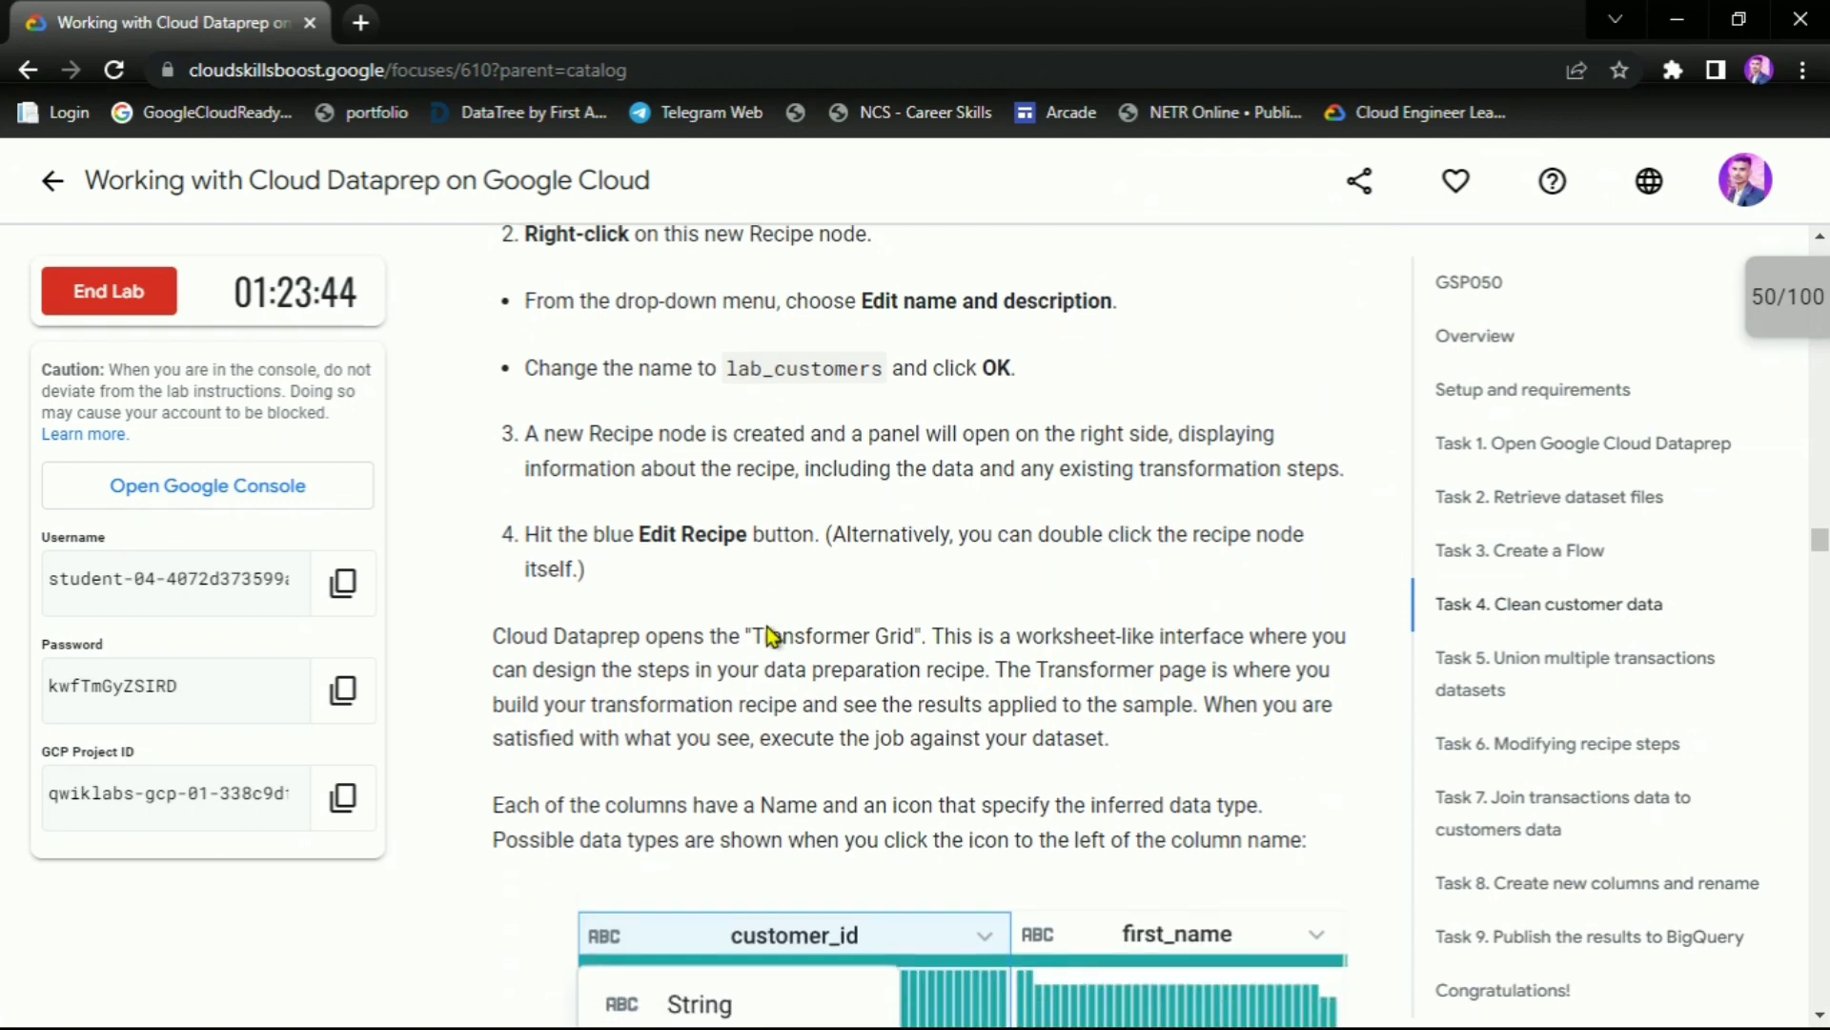
pyautogui.scroll(-10, 885, 624)
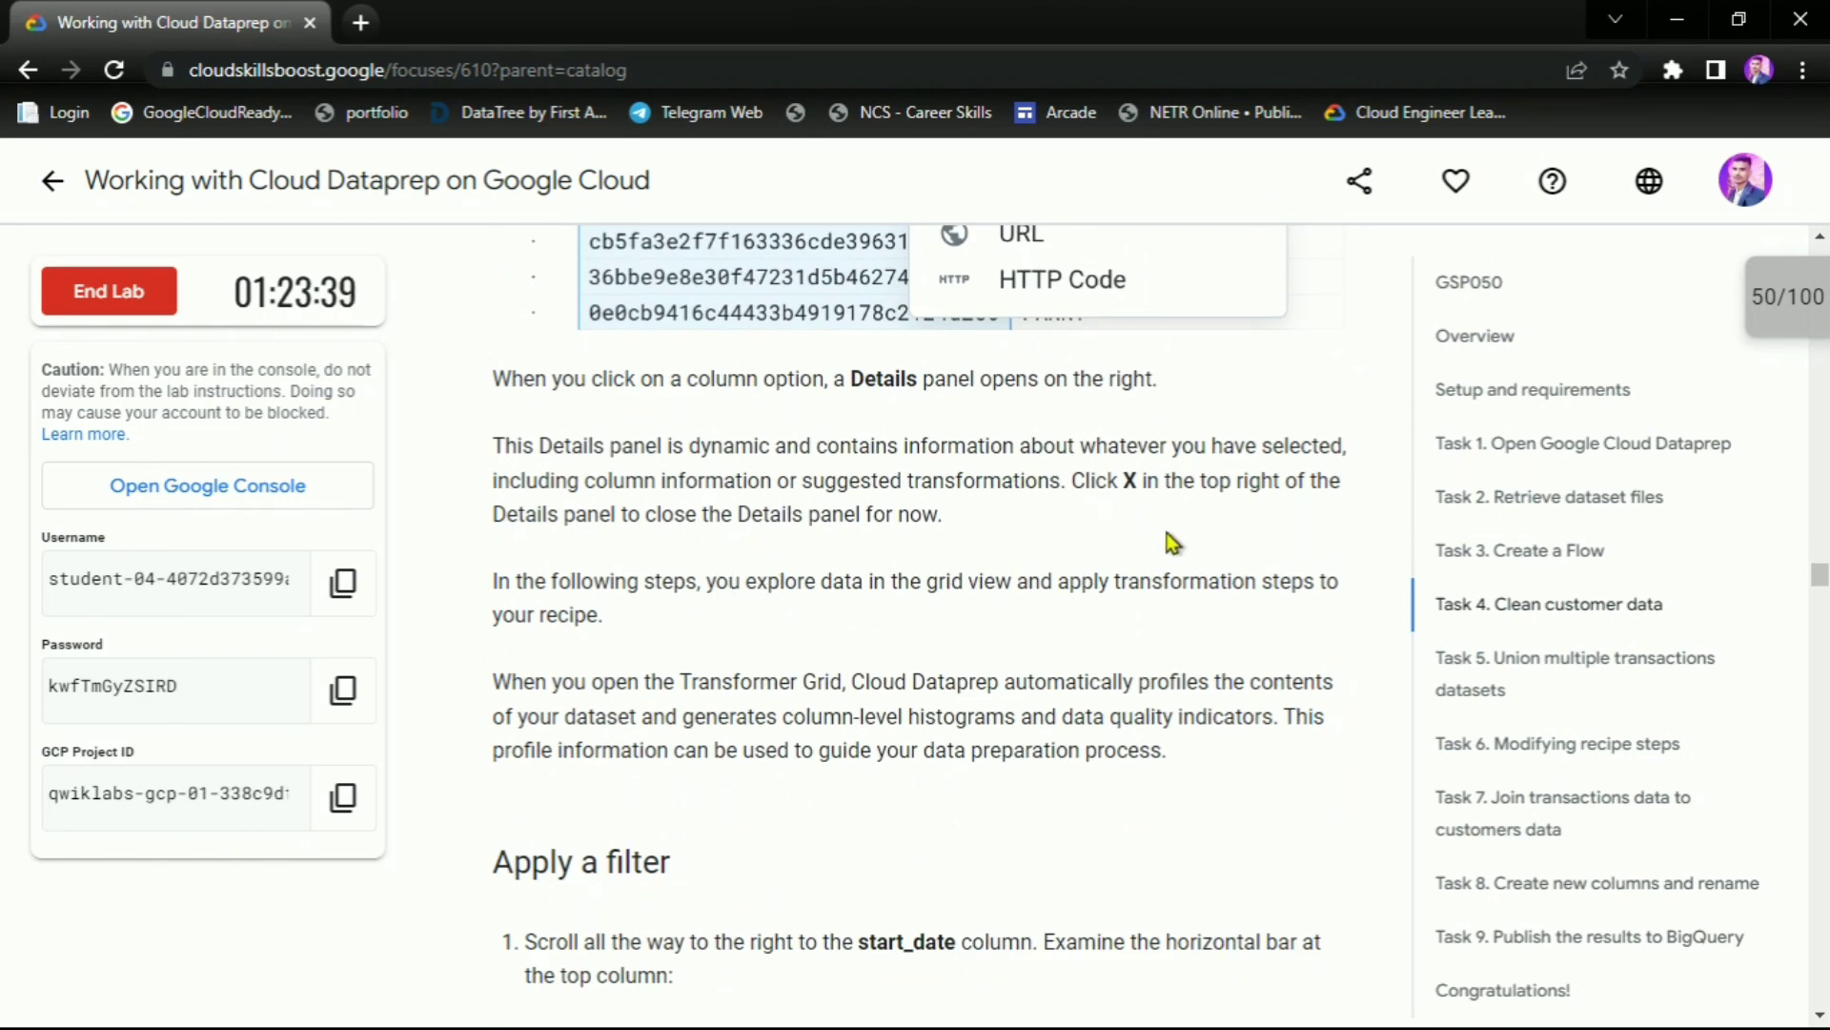
pyautogui.scroll(-6, 915, 611)
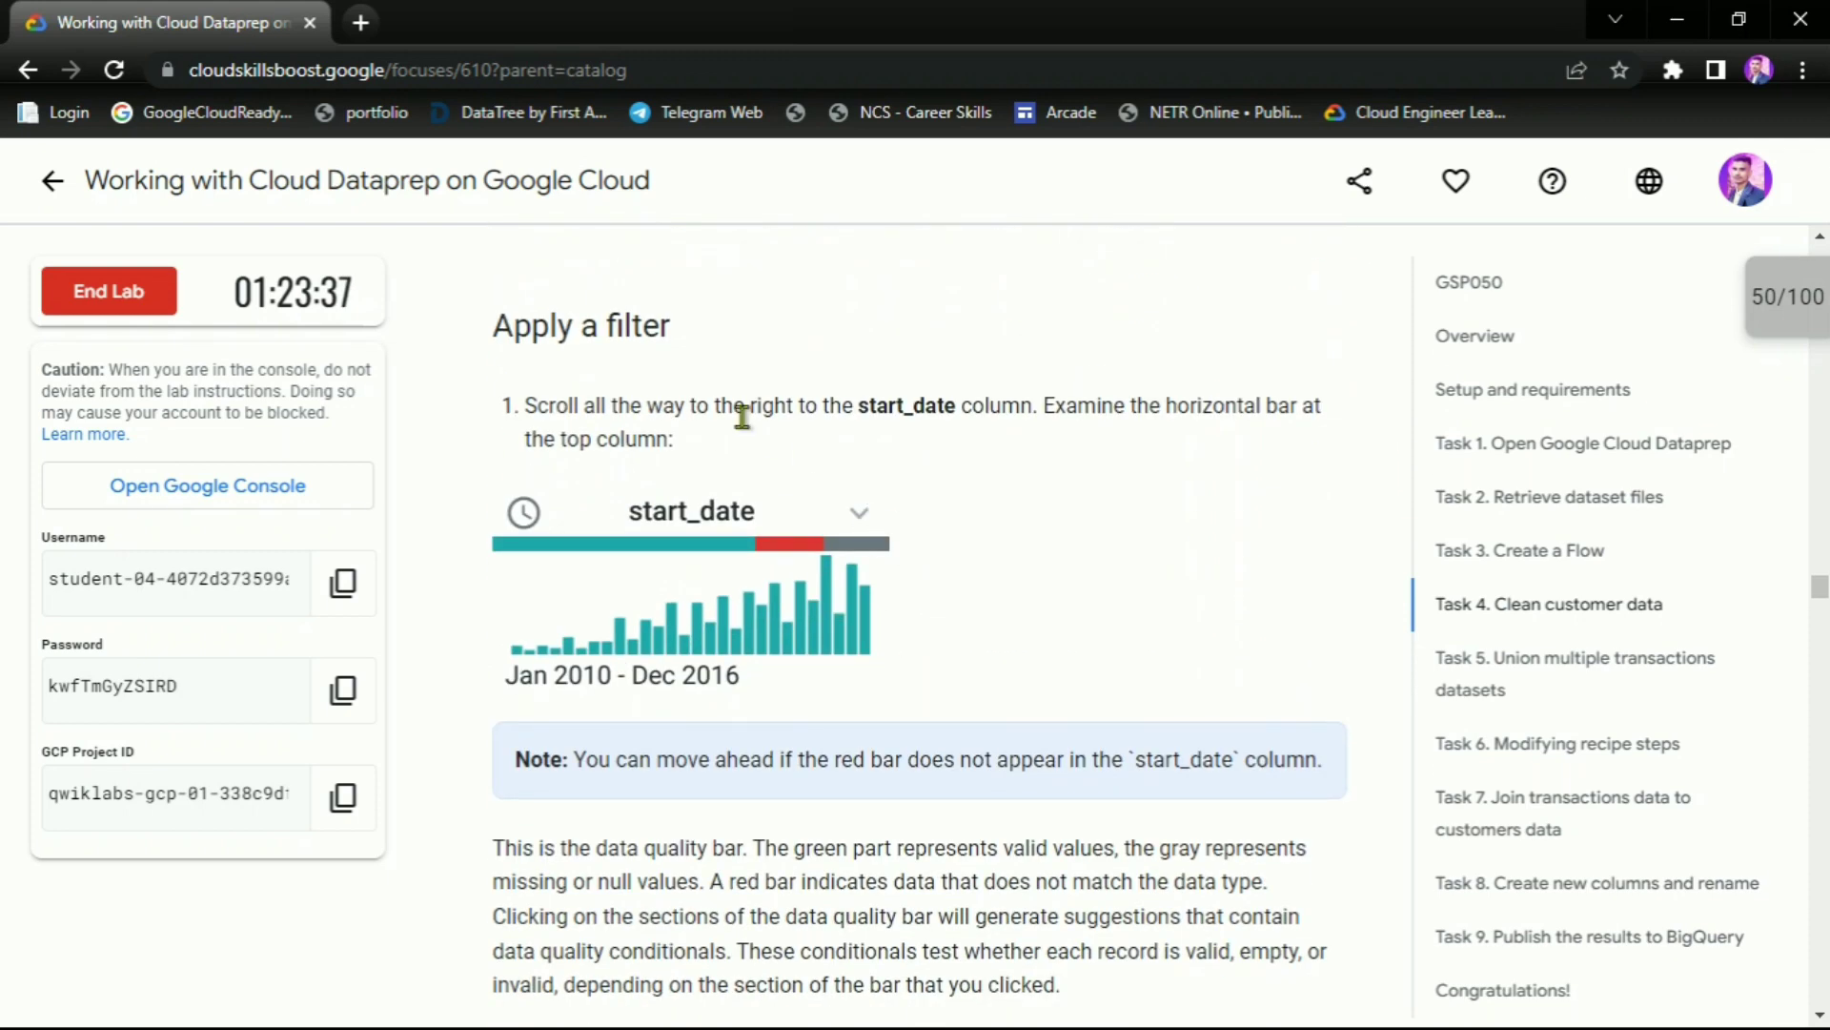
pyautogui.moveTo(527, 406); pyautogui.dragTo(1010, 406)
pyautogui.click(1120, 411)
pyautogui.scroll(-2, 1125, 629)
pyautogui.hotkey('alt', 'Tab')
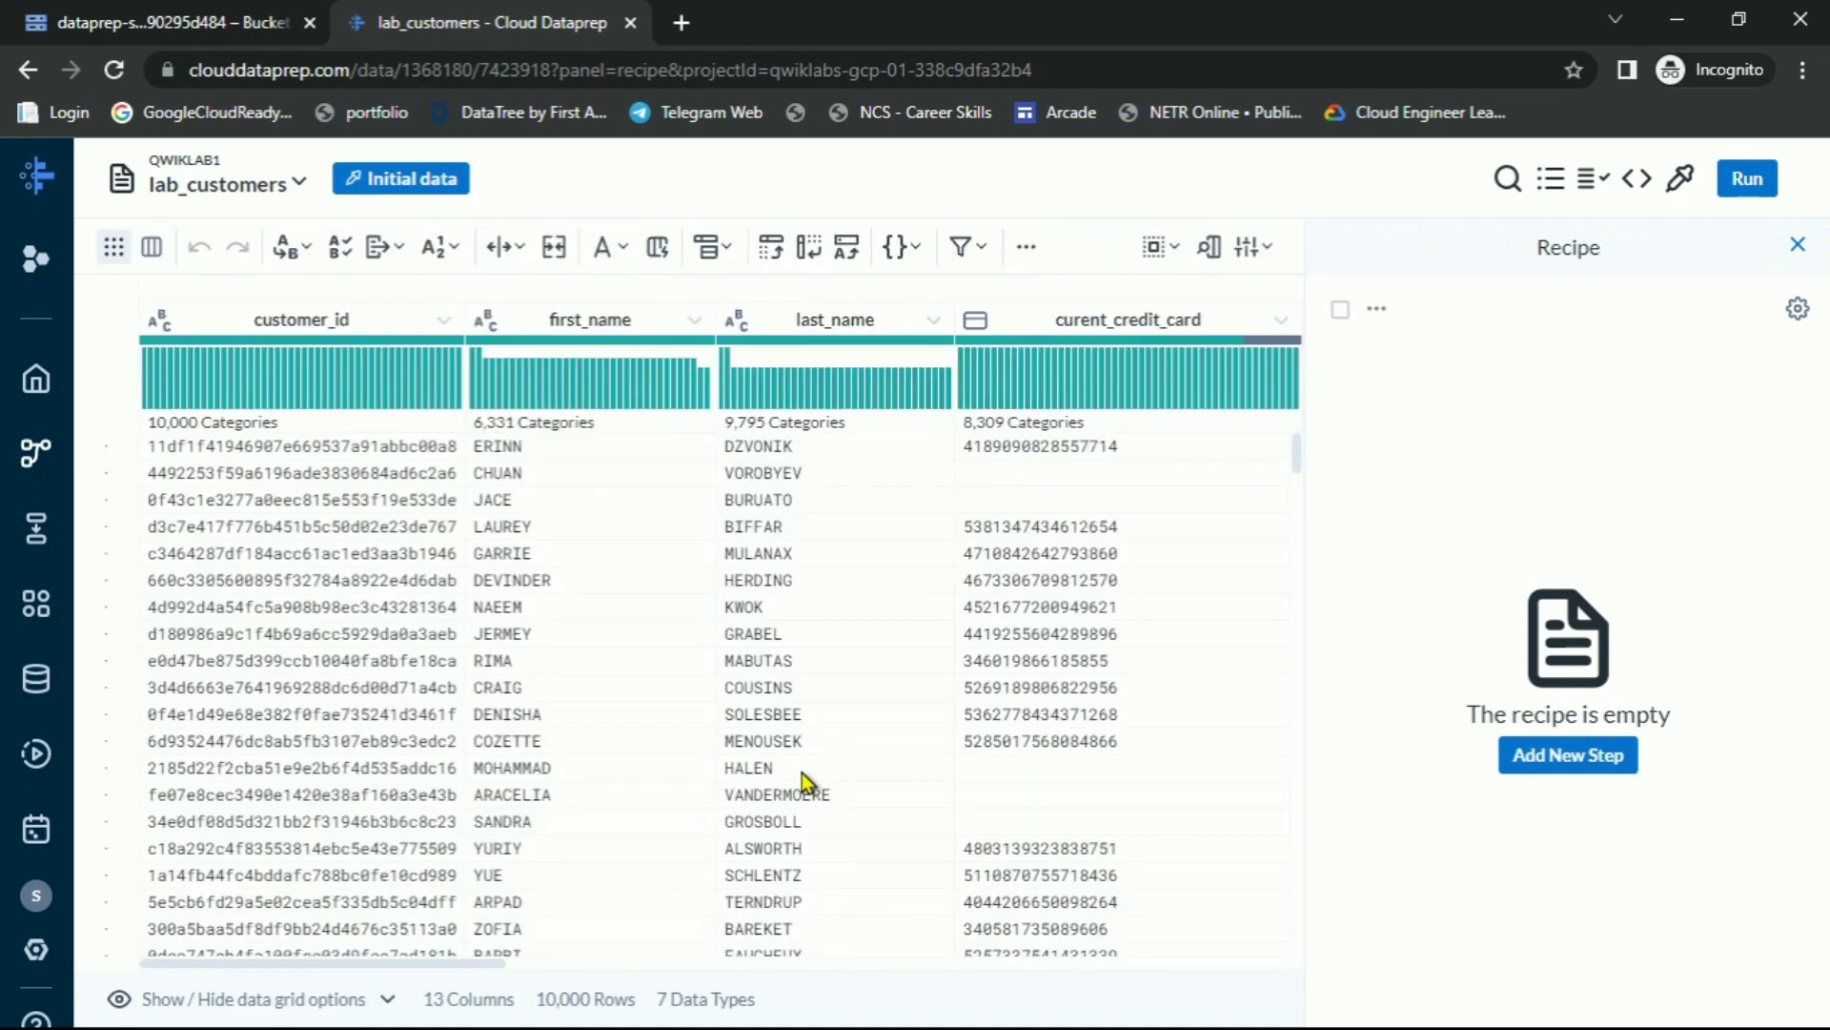
# Close the empty Recipe panel and, following the lab's filter instructions, select the missing values in start_date's data quality bar
pyautogui.click(1799, 249)
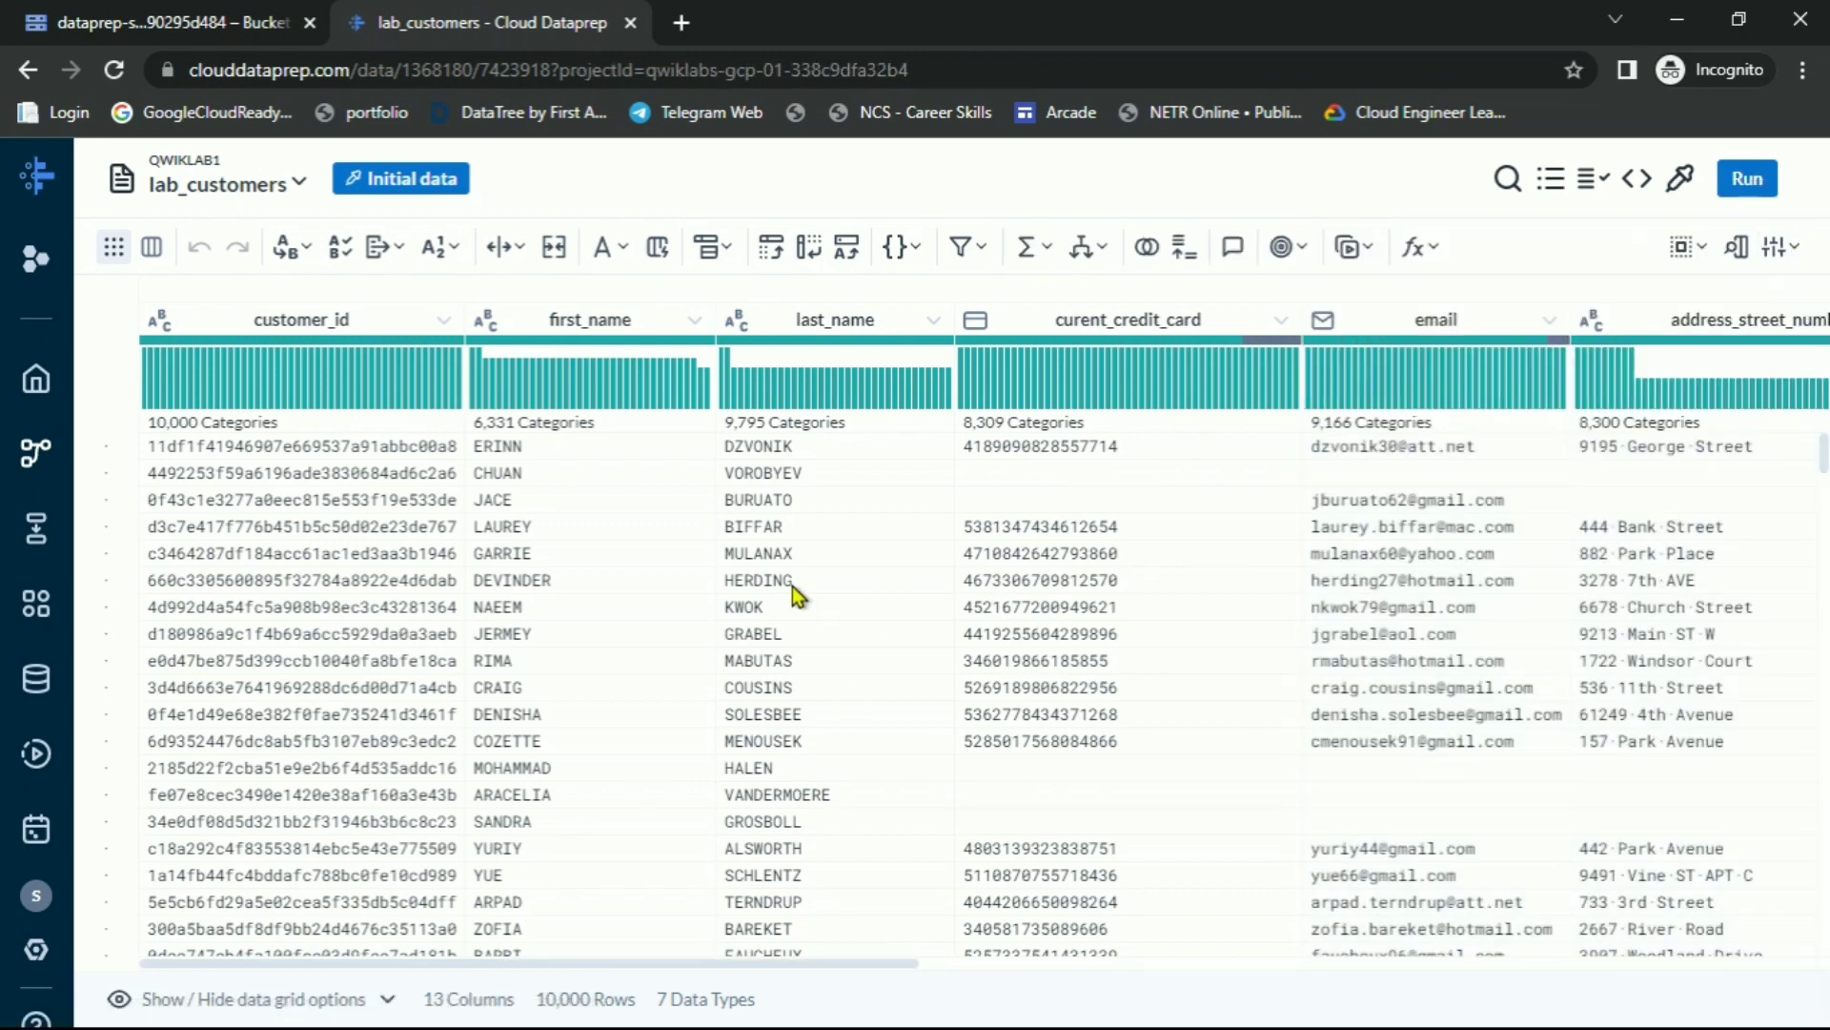
pyautogui.moveTo(575, 963); pyautogui.dragTo(1669, 1005)
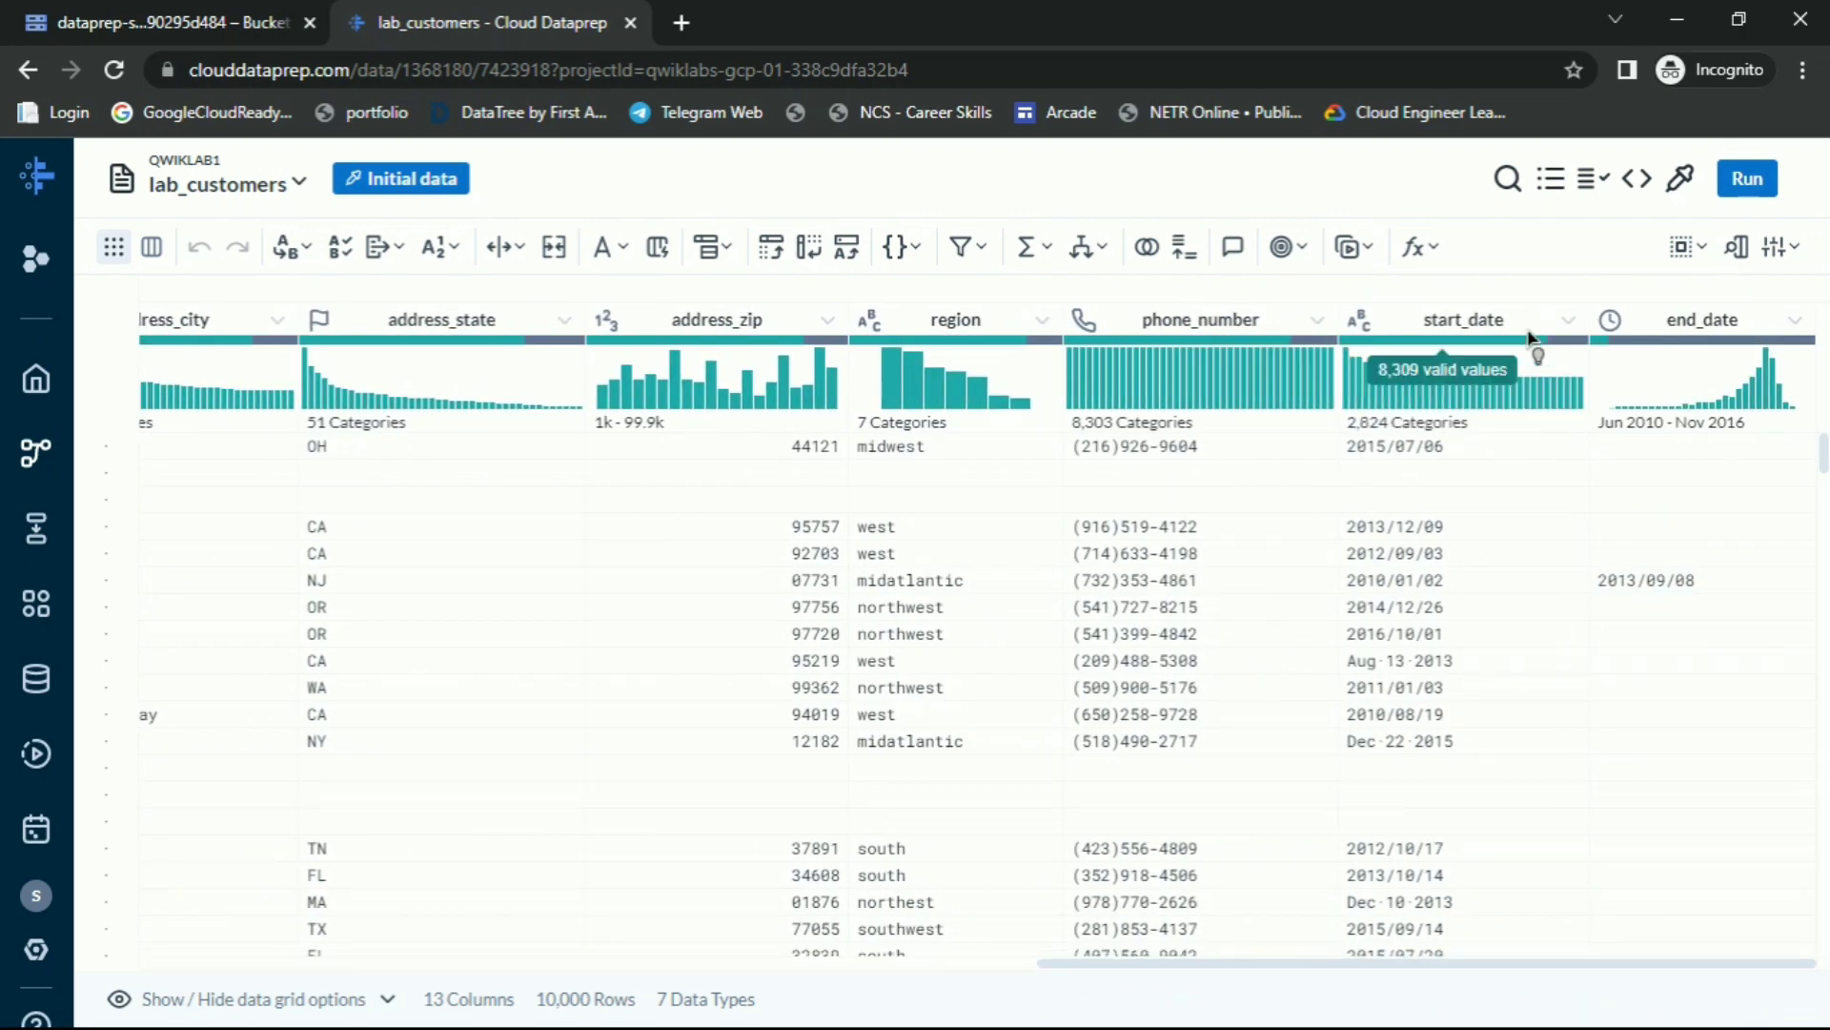
pyautogui.hotkey('alt', 'Tab')
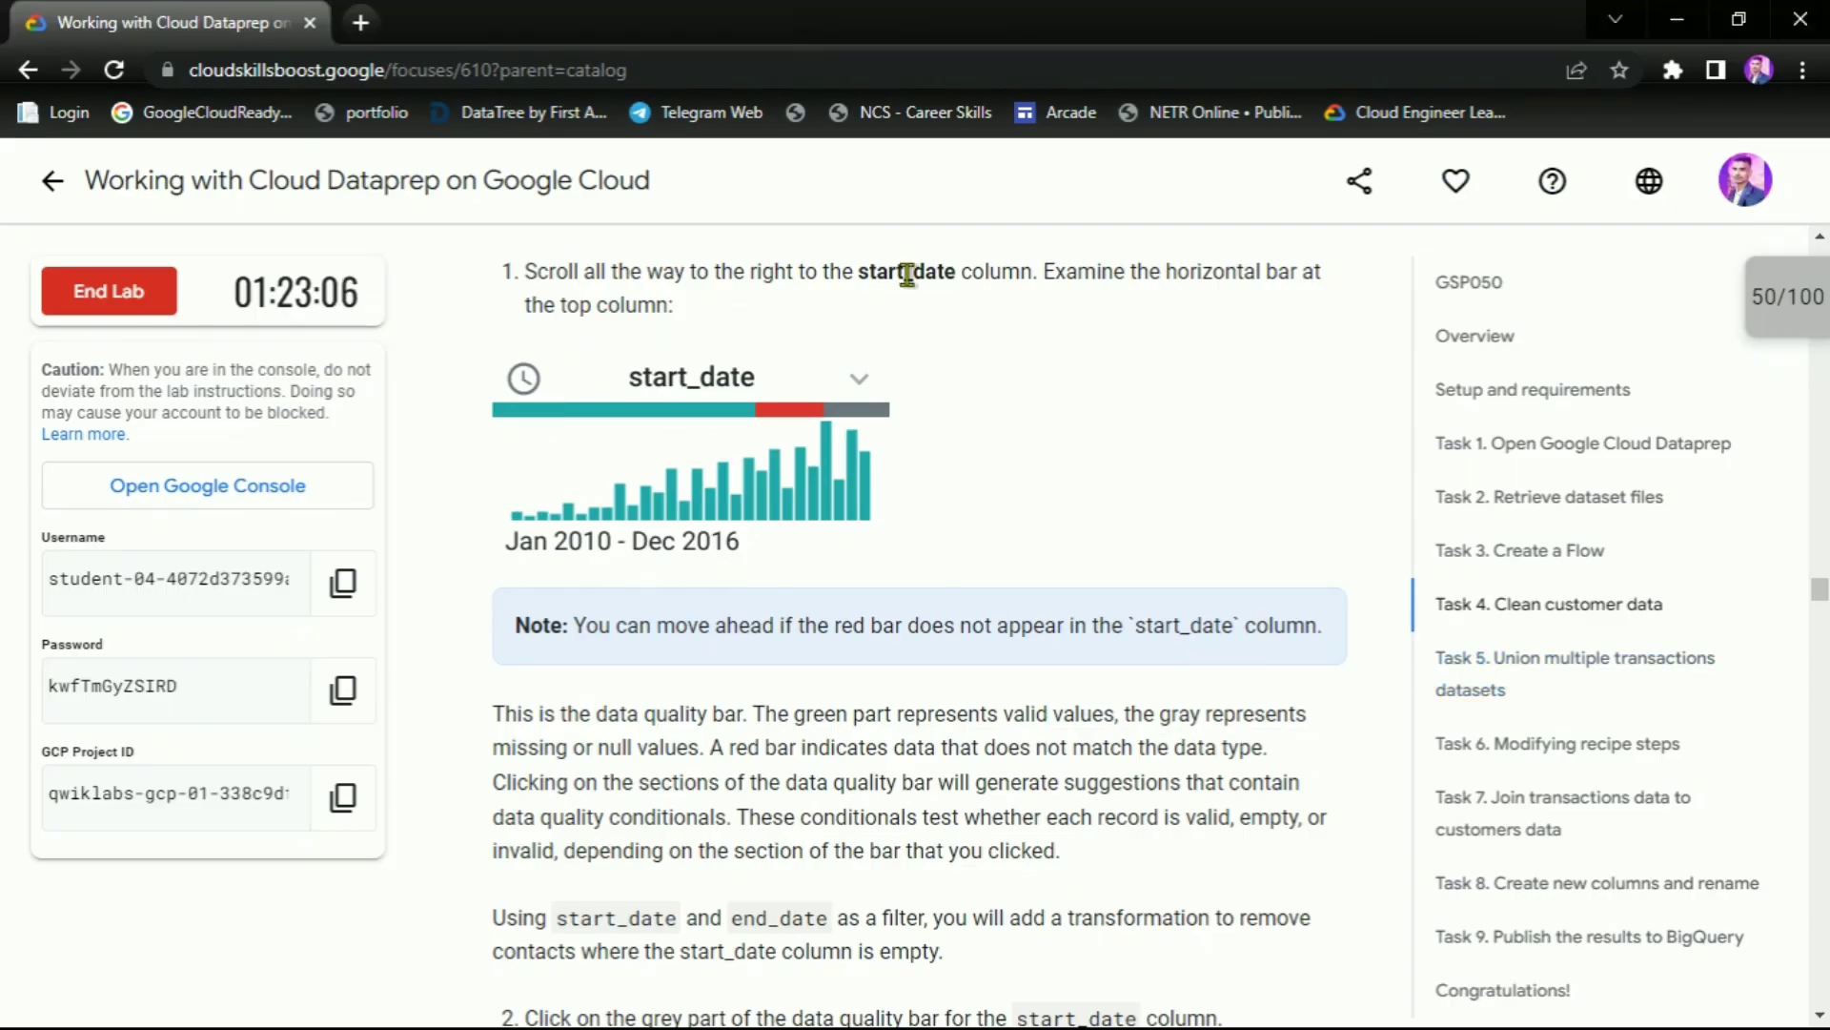
pyautogui.moveTo(858, 272); pyautogui.dragTo(972, 272)
pyautogui.click(965, 777)
pyautogui.scroll(-1, 950, 790)
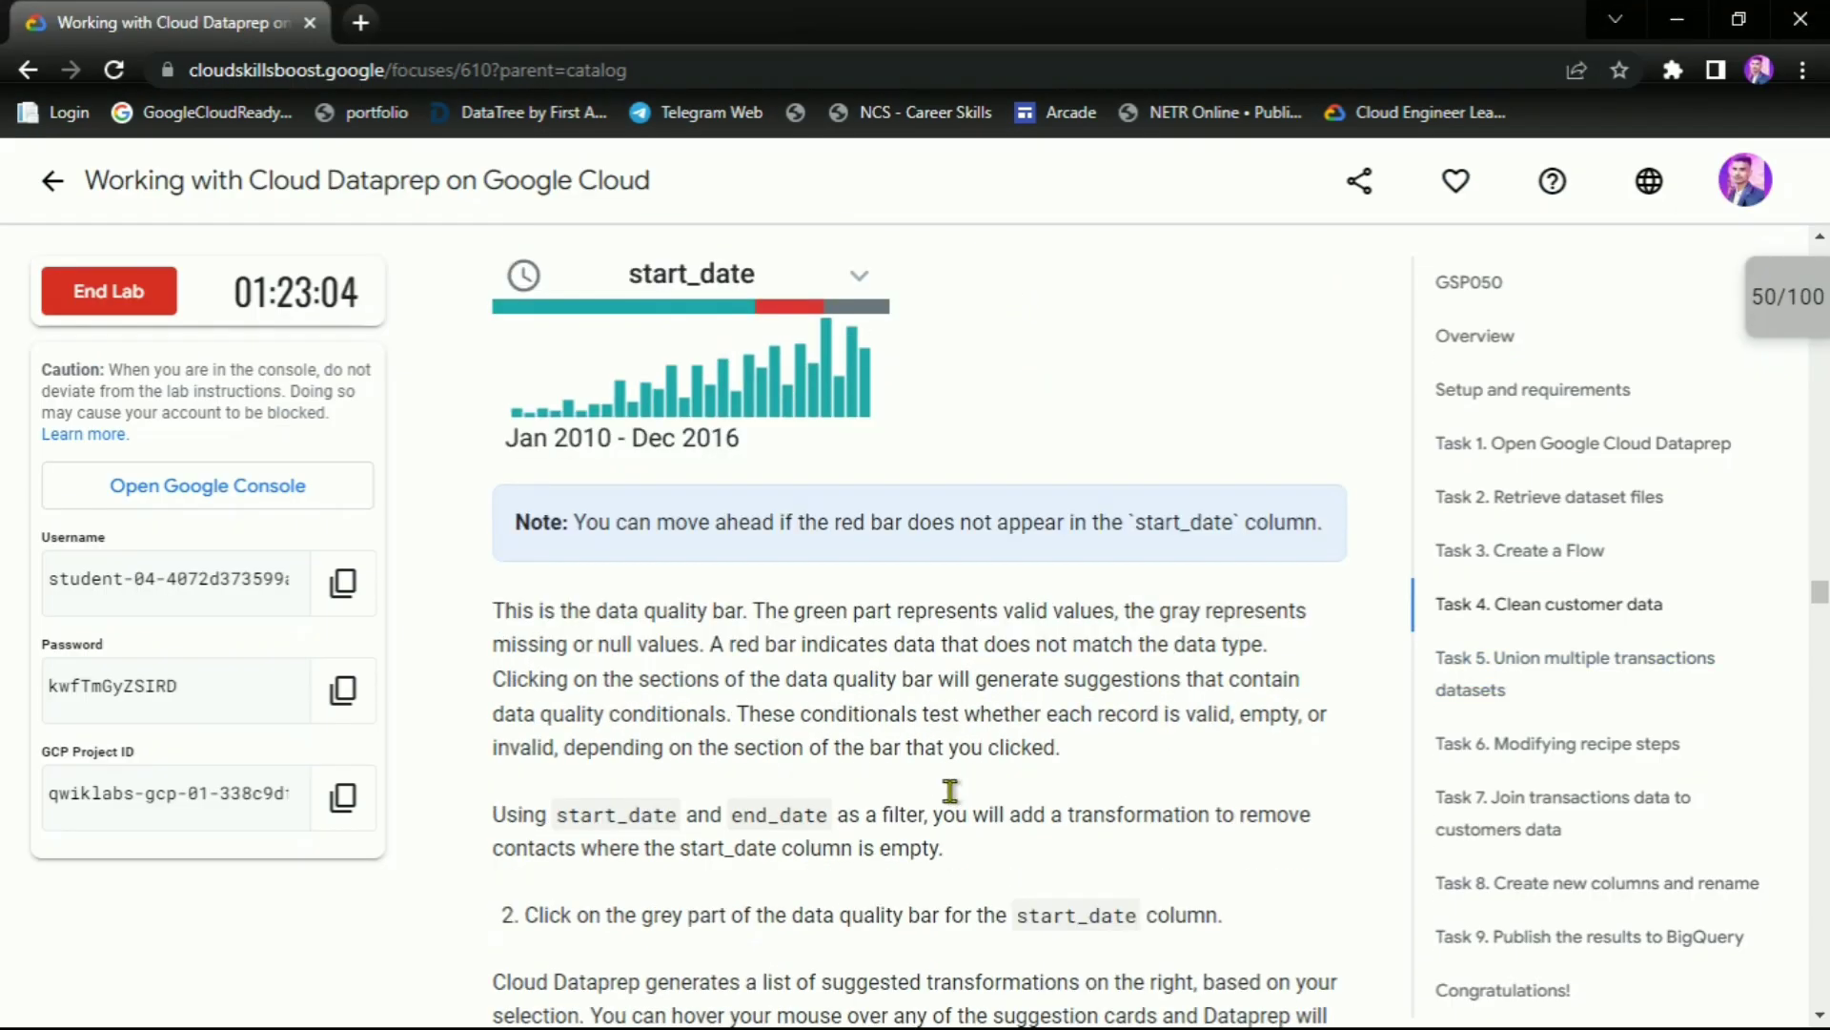
pyautogui.scroll(-3, 950, 791)
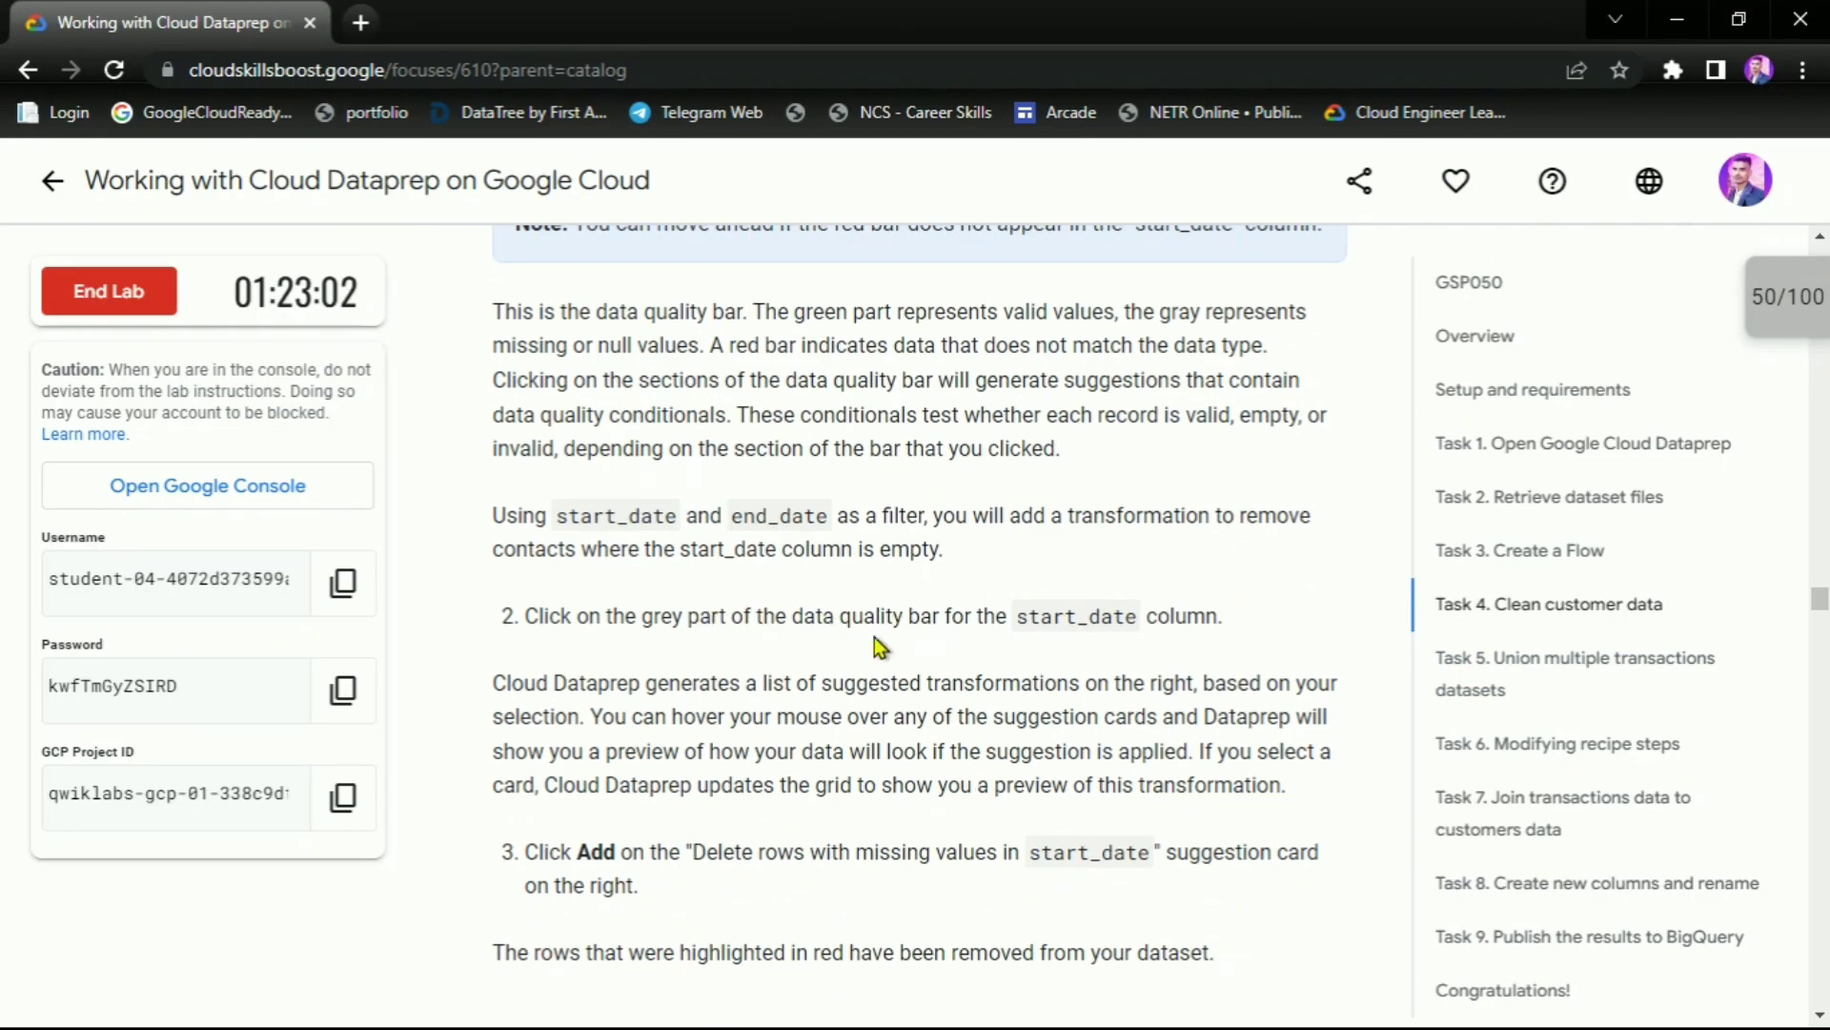
pyautogui.moveTo(636, 615); pyautogui.dragTo(683, 618)
pyautogui.hotkey('alt', 'Tab')
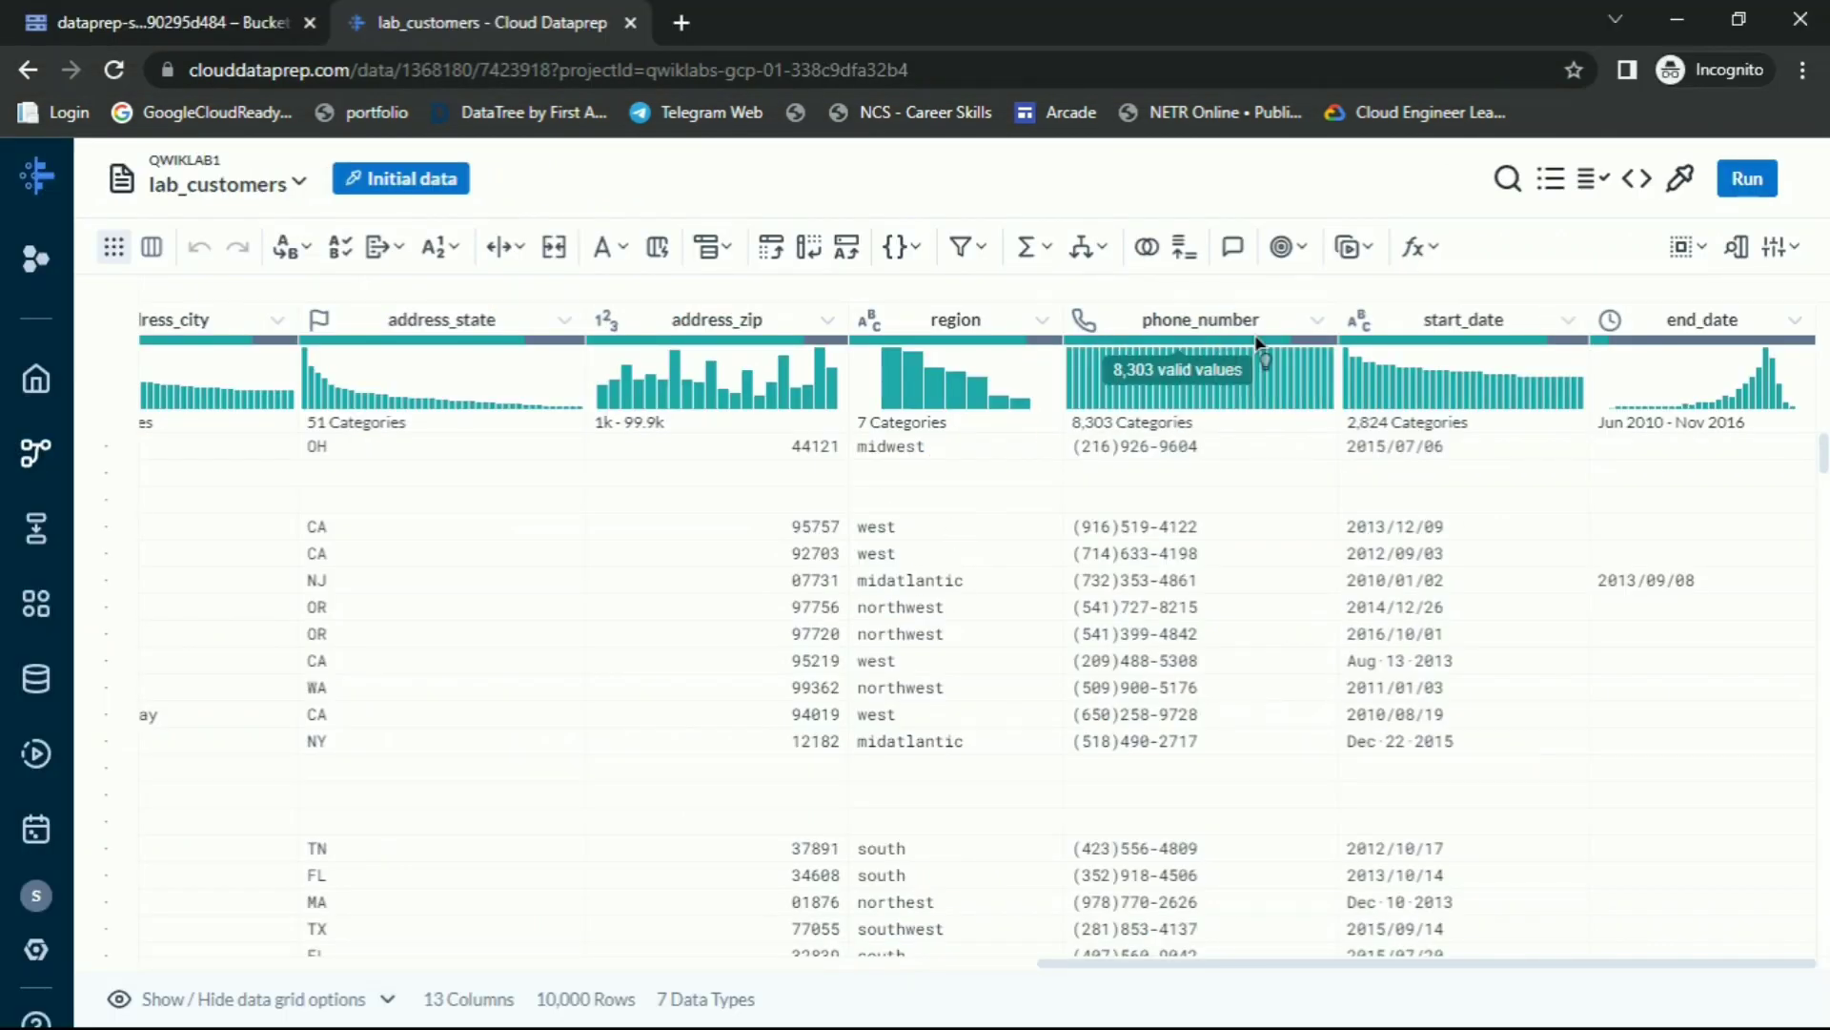
pyautogui.click(1573, 348)
# Check the lab's next filter instruction and add the suggested step deleting rows where ISMISSING([start_date])
pyautogui.hotkey('alt', 'Tab')
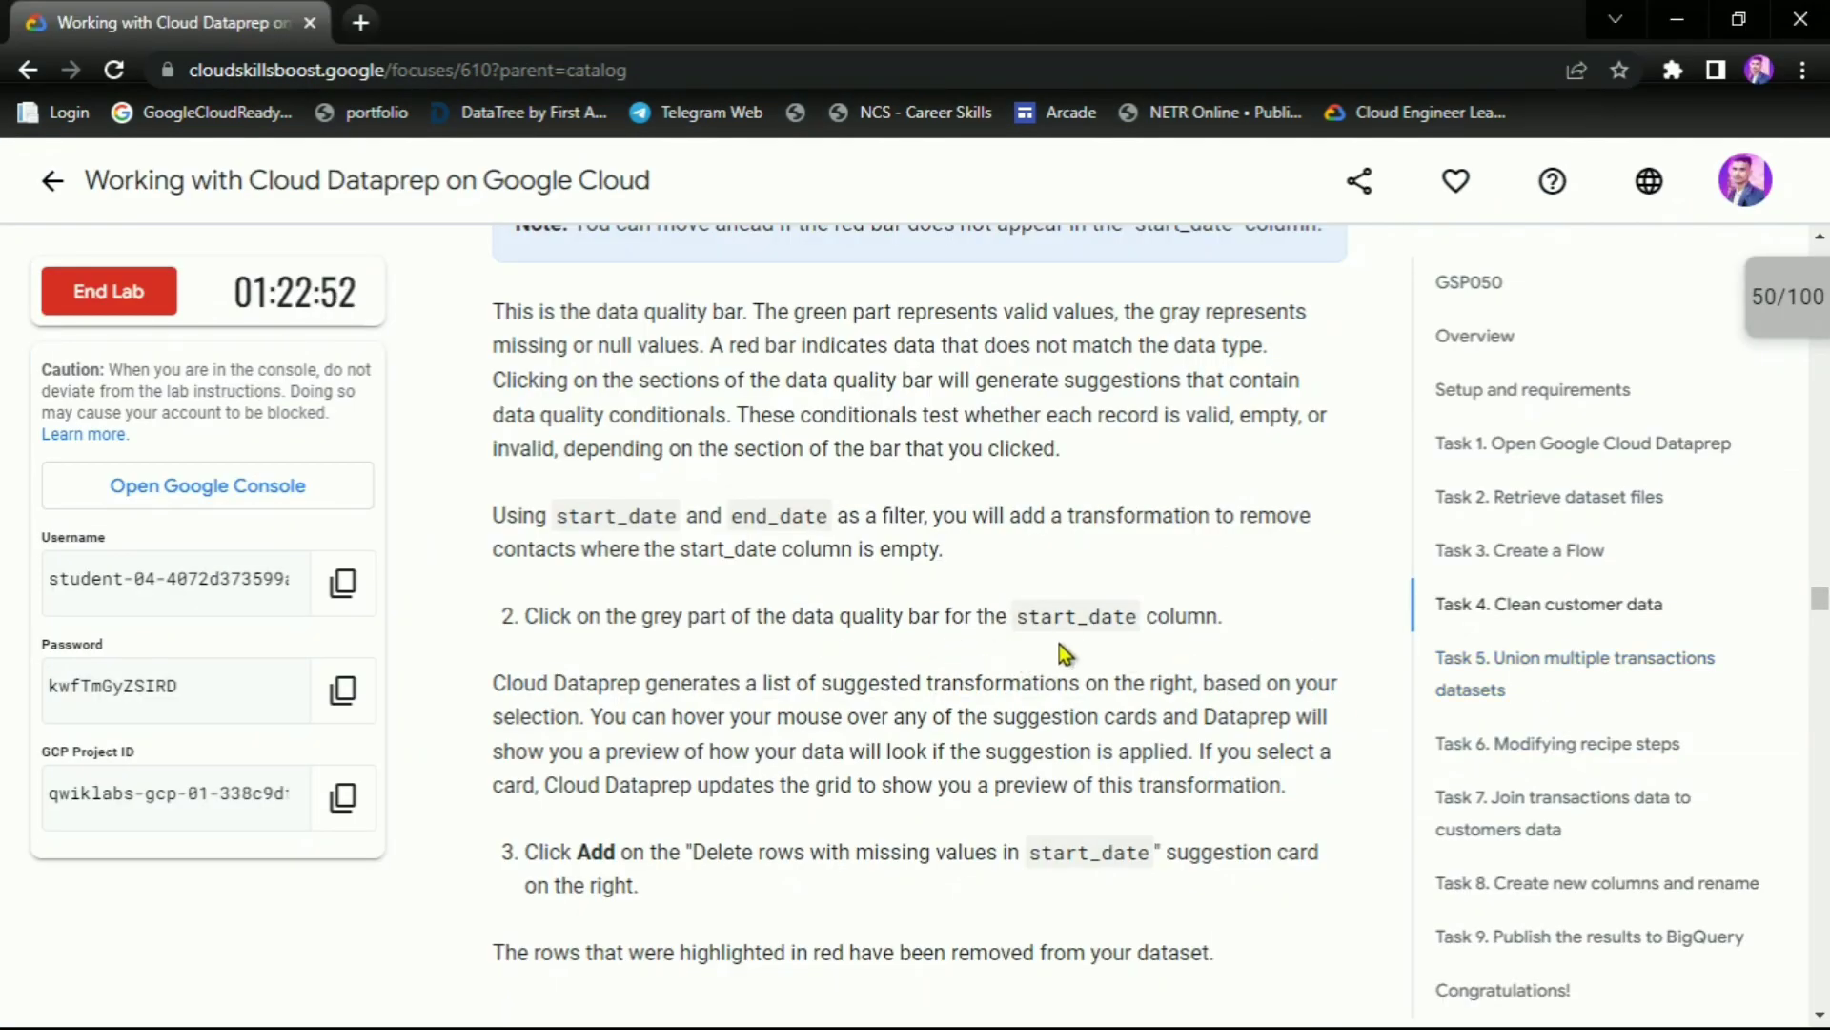
pyautogui.scroll(-3, 1060, 644)
pyautogui.moveTo(576, 585); pyautogui.dragTo(634, 585)
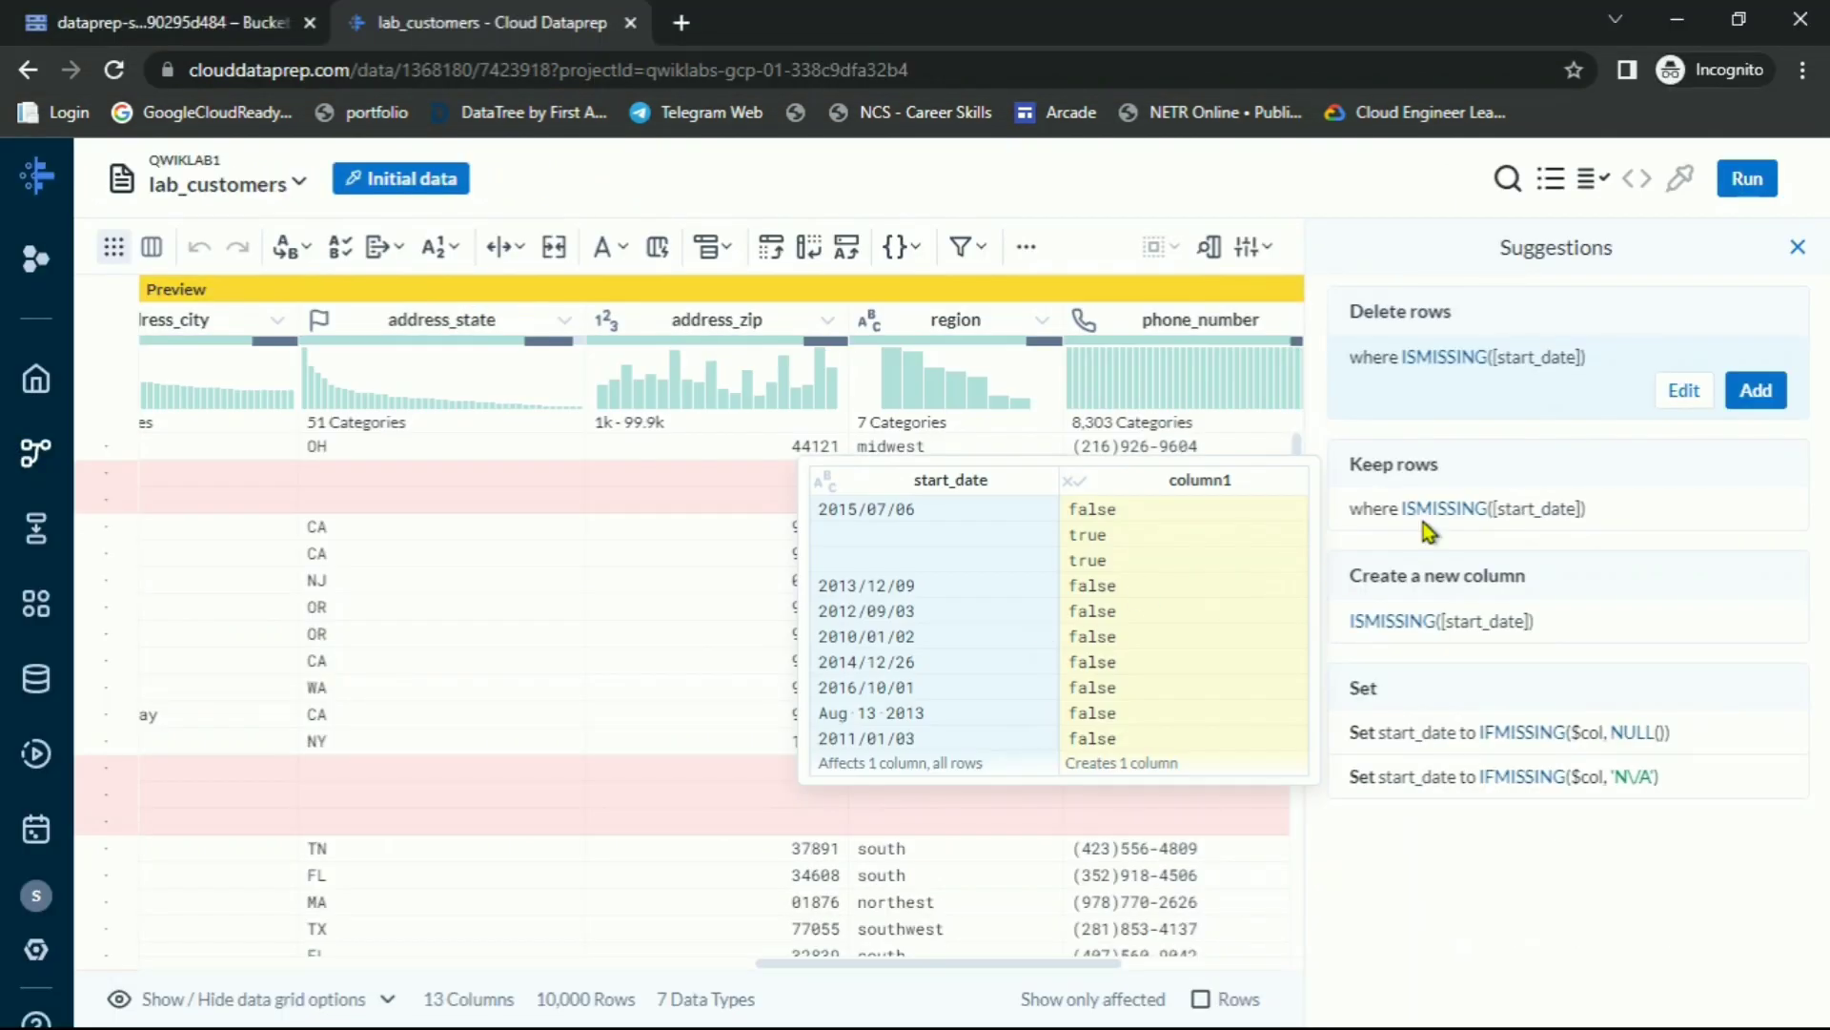
pyautogui.click(1782, 390)
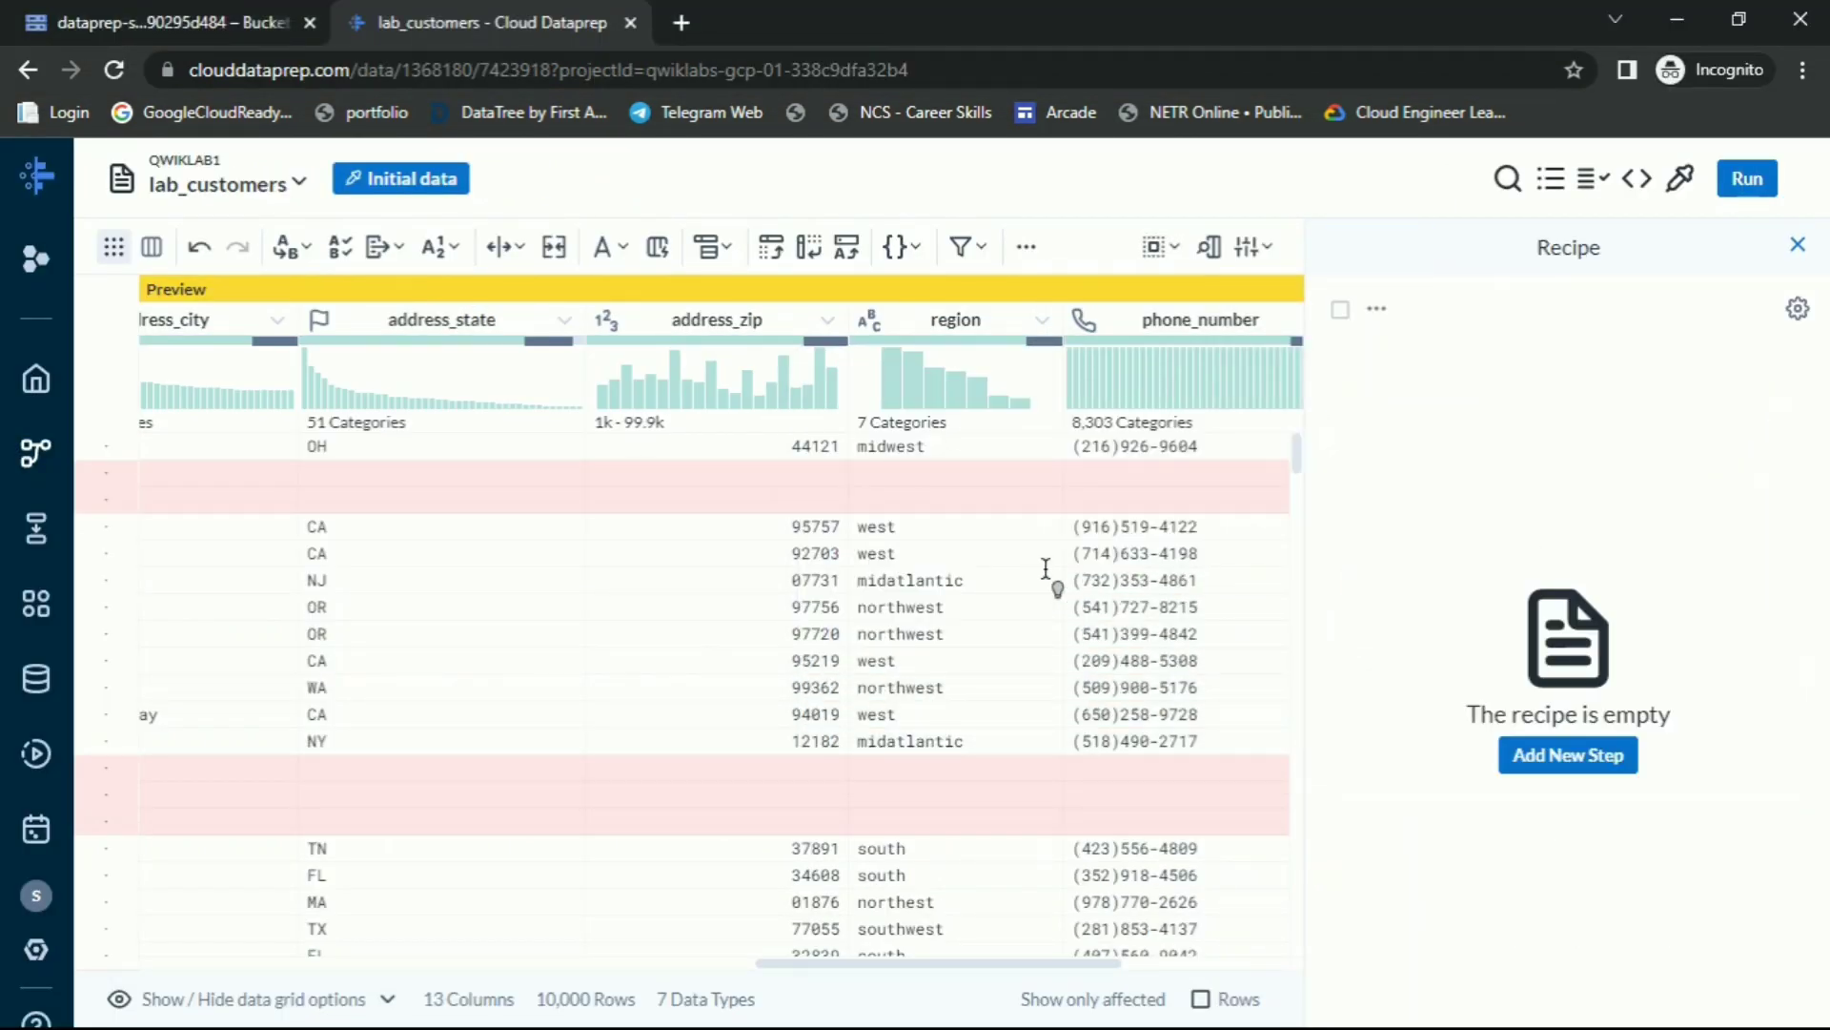
# Read the lab's "Fill in missing values" instructions for the end_date column
pyautogui.hotkey('alt', 'Tab')
pyautogui.scroll(-3, 910, 516)
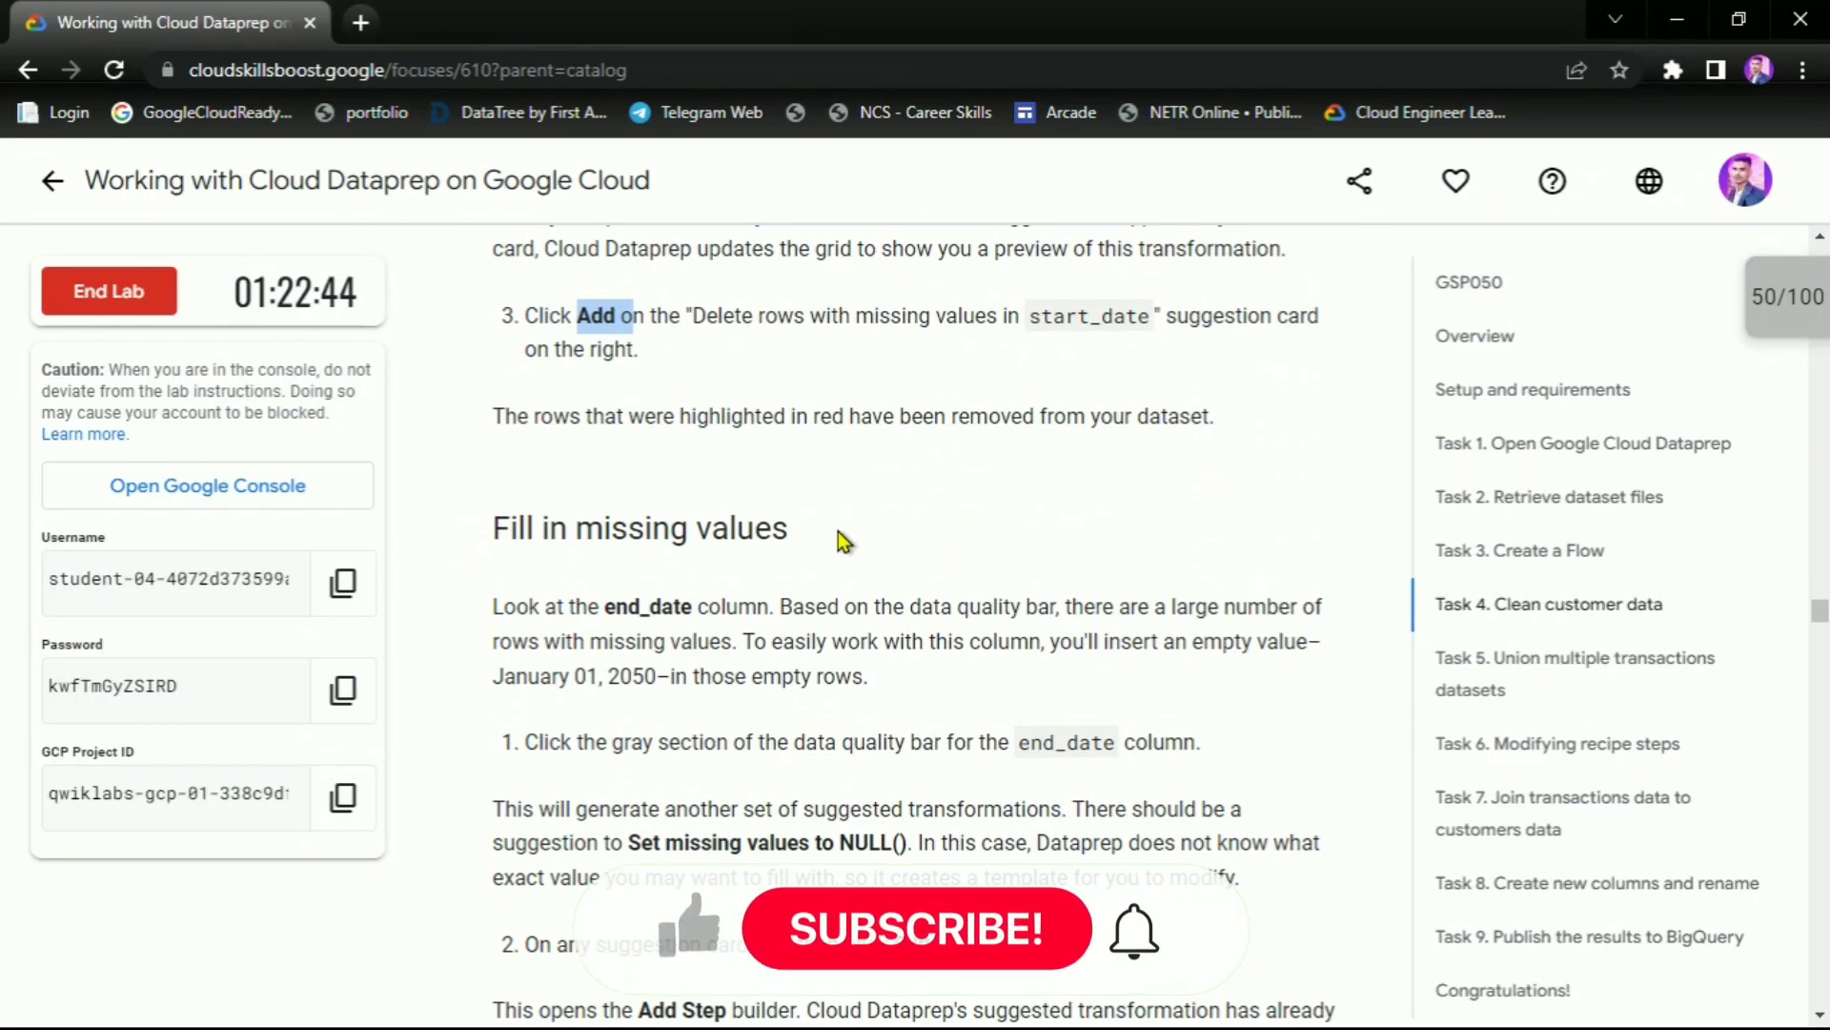
pyautogui.moveTo(482, 531); pyautogui.dragTo(987, 566)
pyautogui.click(986, 565)
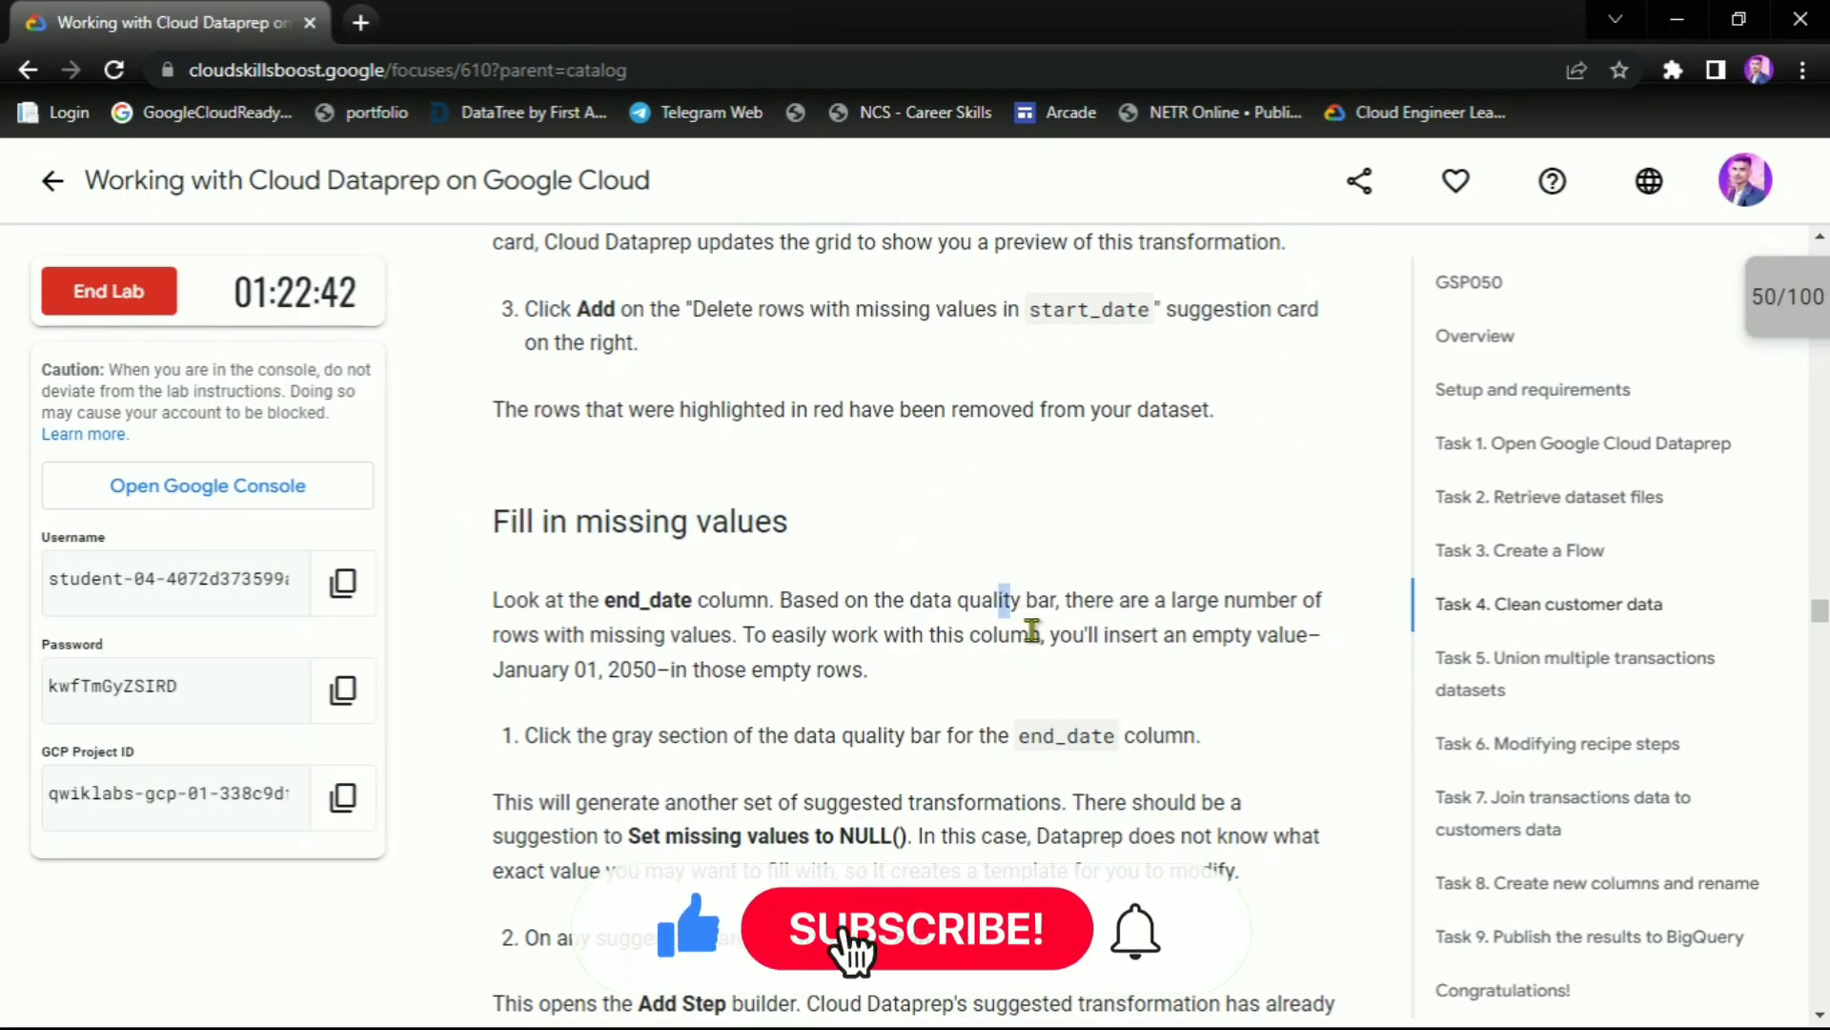
pyautogui.scroll(-3, 991, 591)
pyautogui.scroll(2, 820, 485)
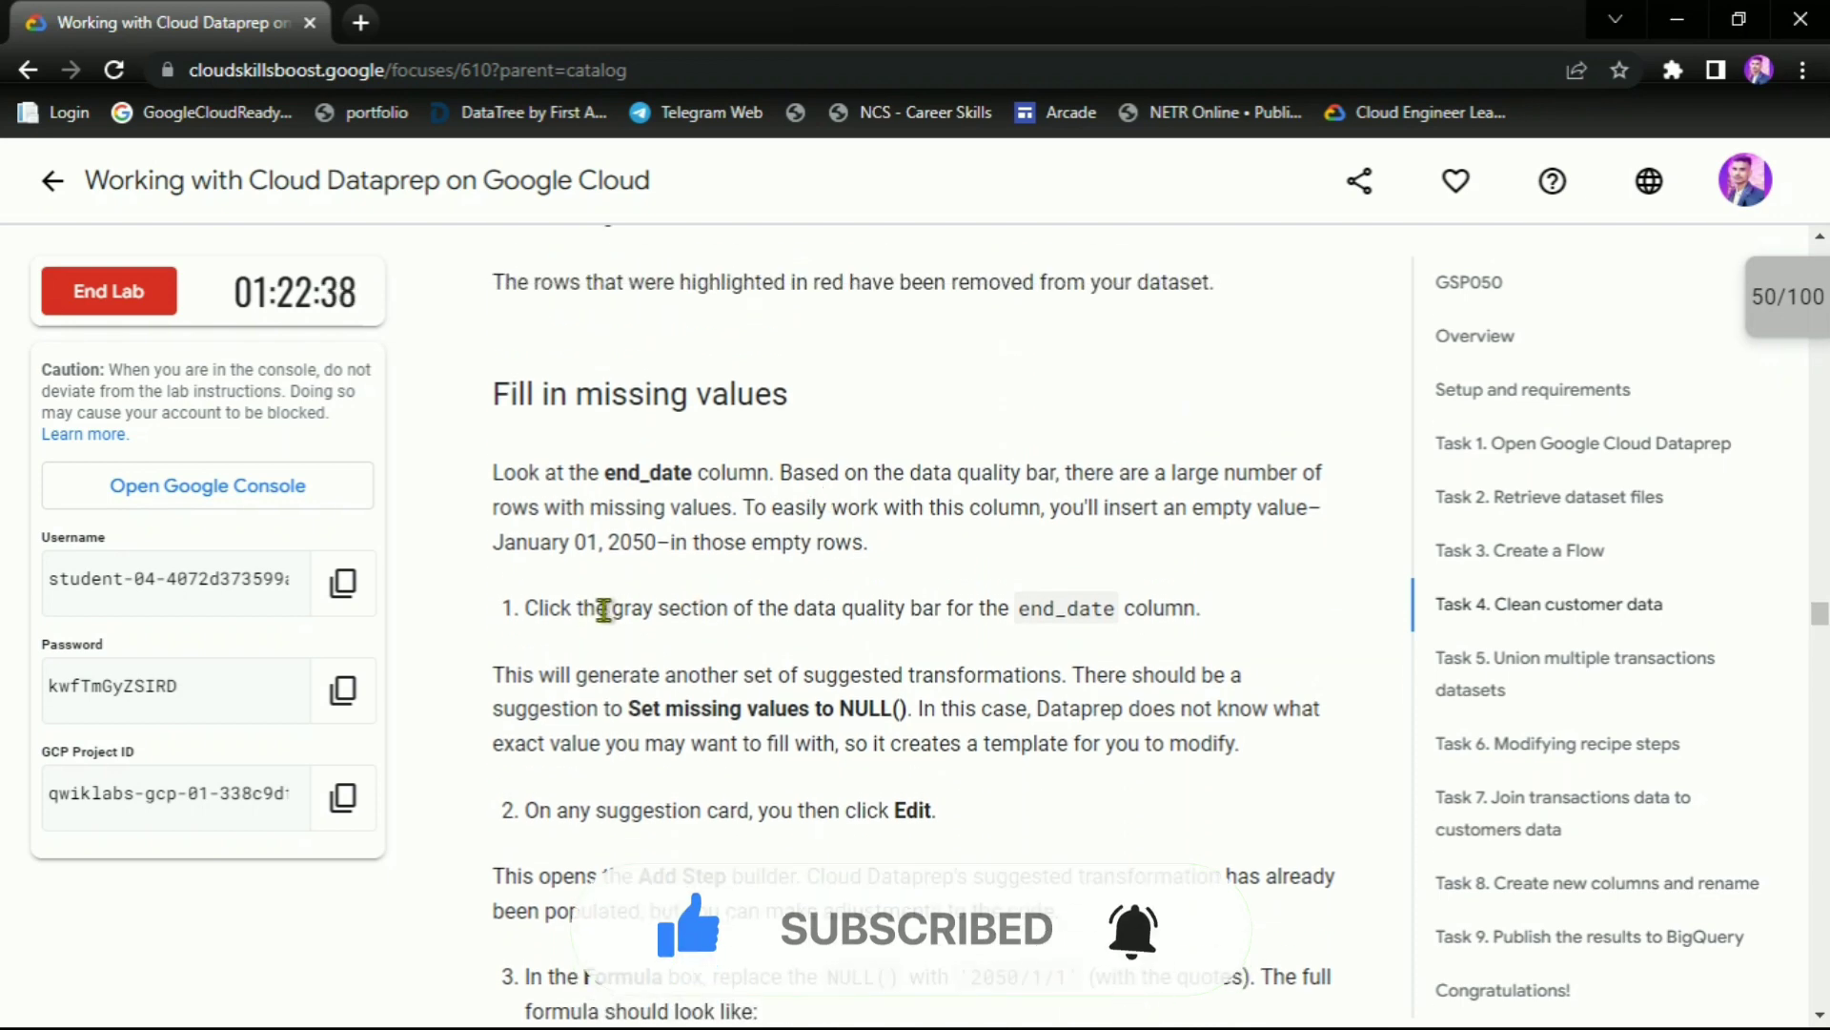
pyautogui.moveTo(607, 608); pyautogui.dragTo(660, 610)
pyautogui.moveTo(1013, 596); pyautogui.dragTo(1131, 601)
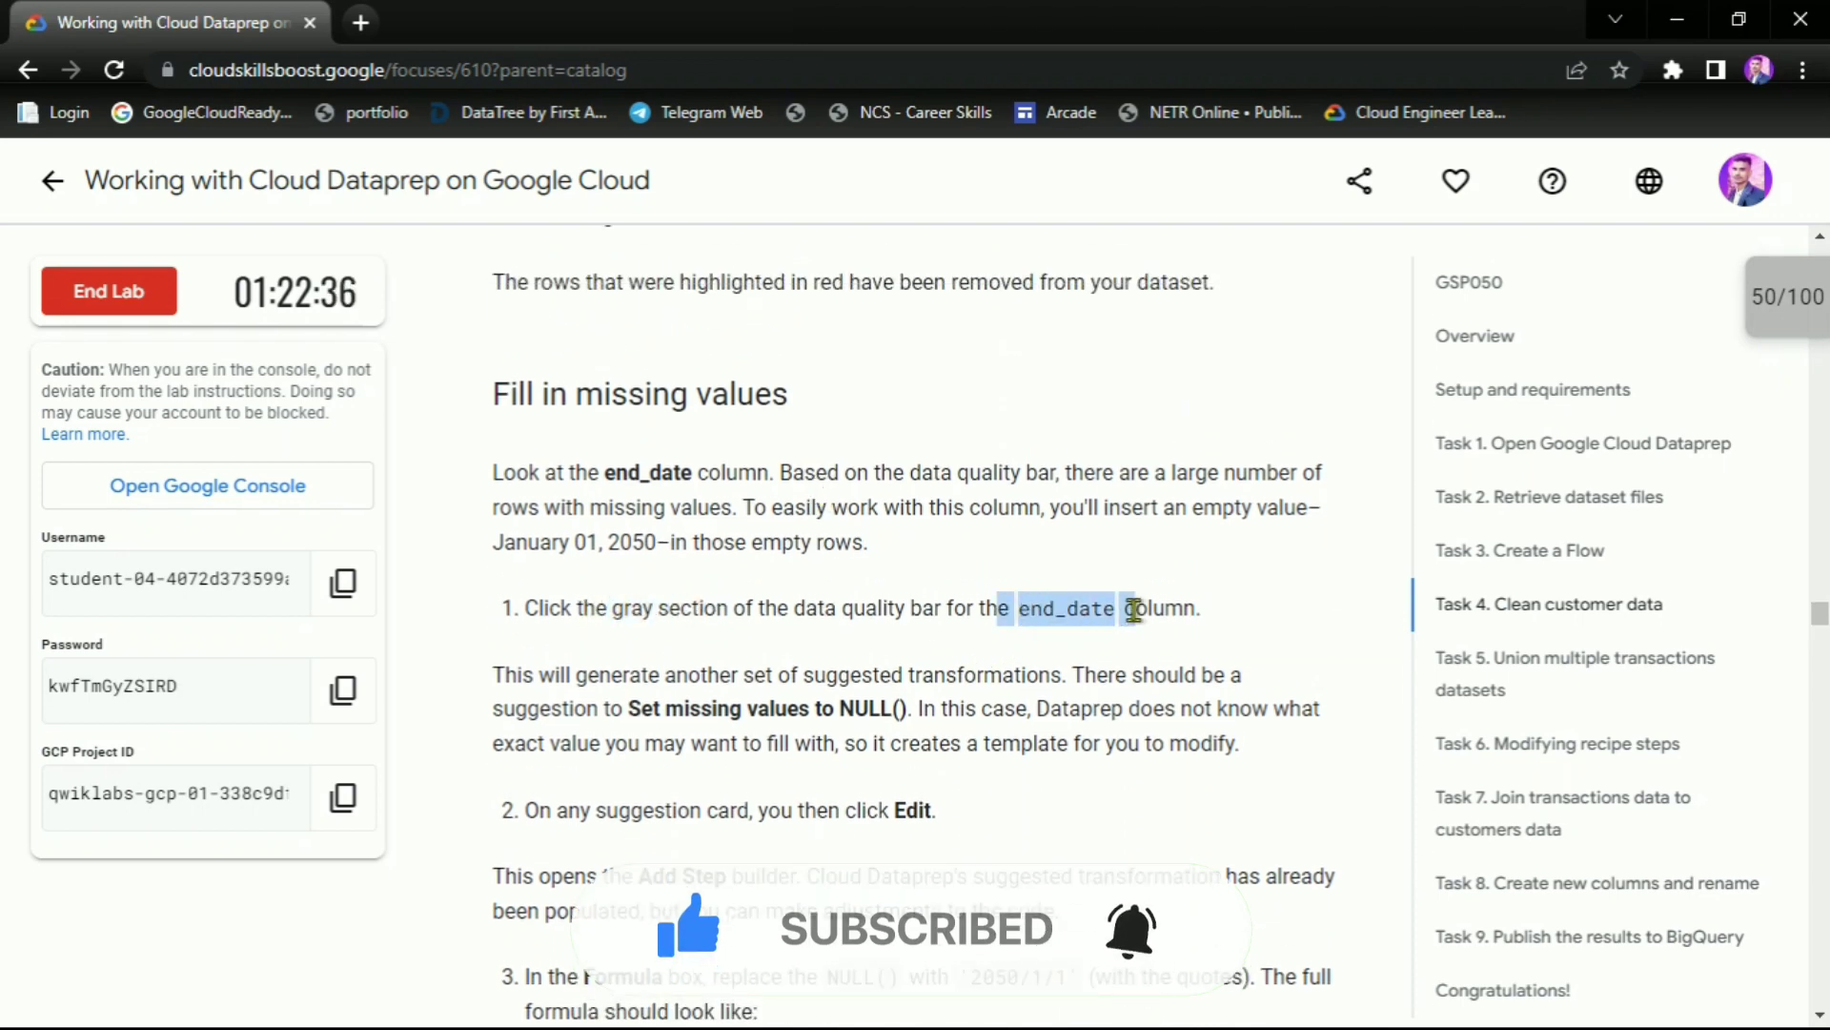
pyautogui.click(1103, 666)
# Select the missing values in end_date's data quality bar and open the suggested Set transformation IFMISSING($col, NULL()) for editing
pyautogui.hotkey('alt', 'Tab')
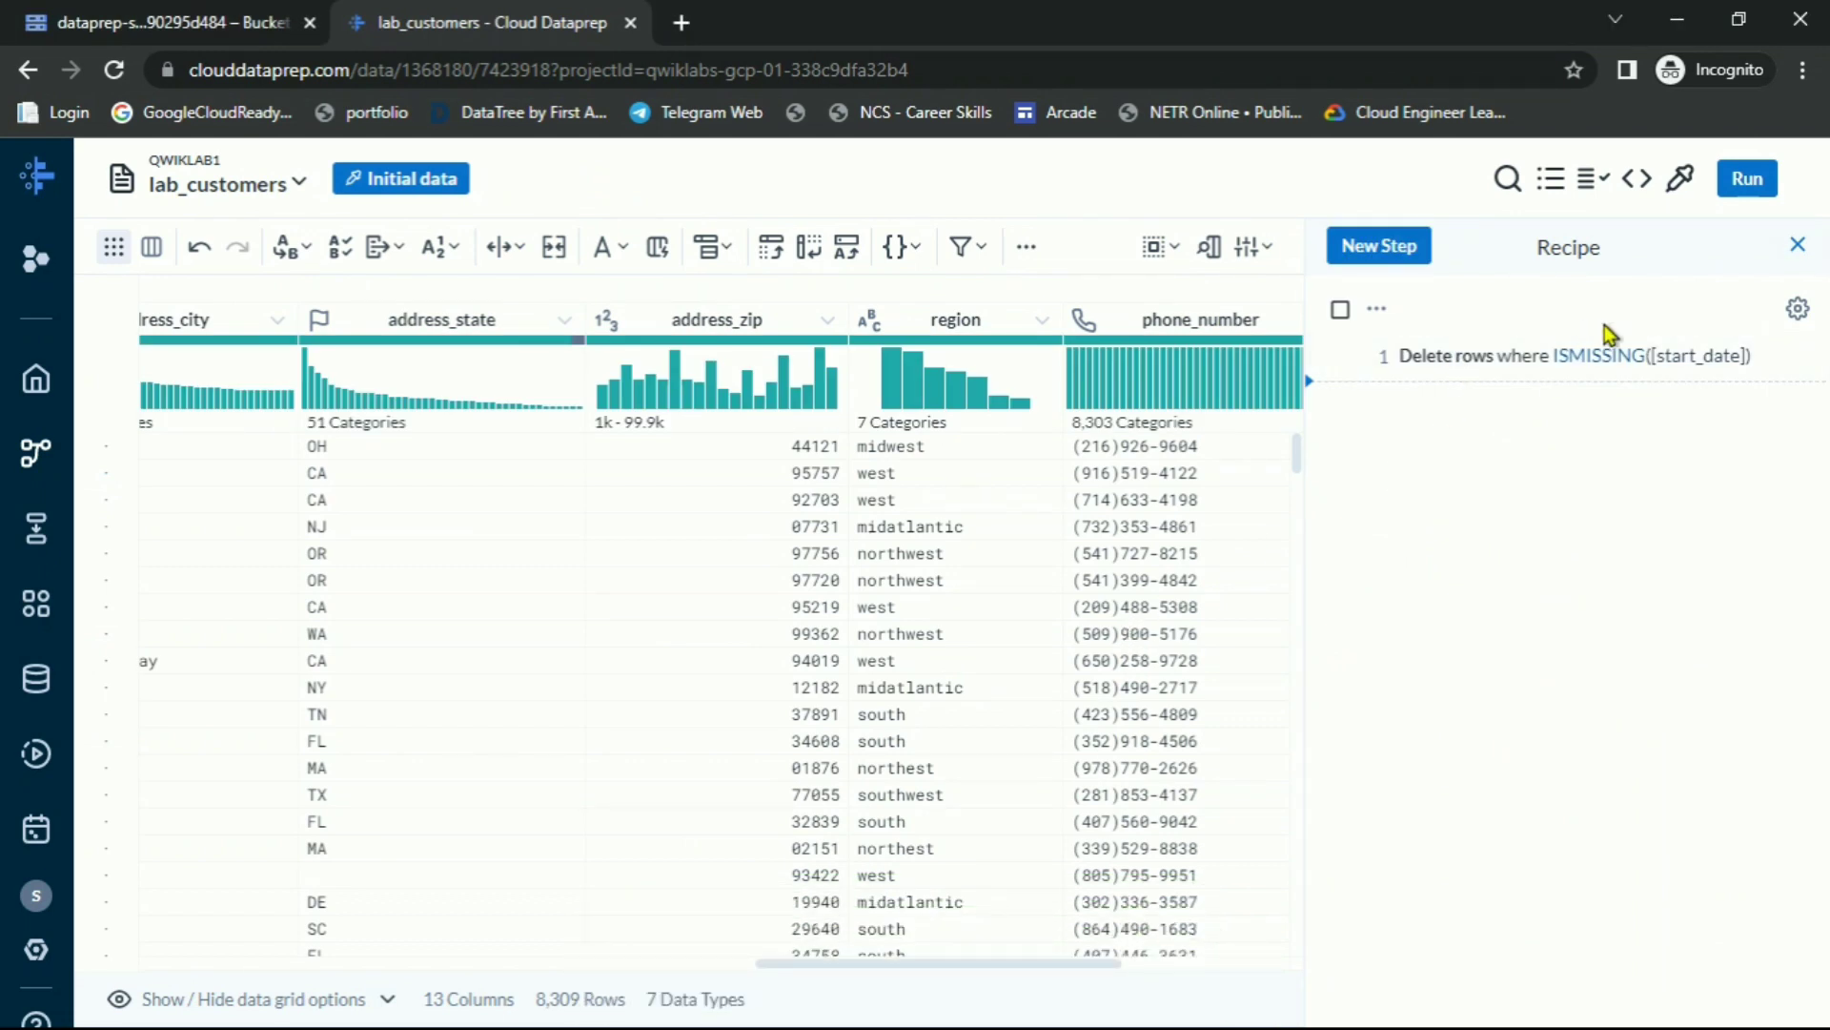
pyautogui.moveTo(850, 963); pyautogui.dragTo(1055, 969)
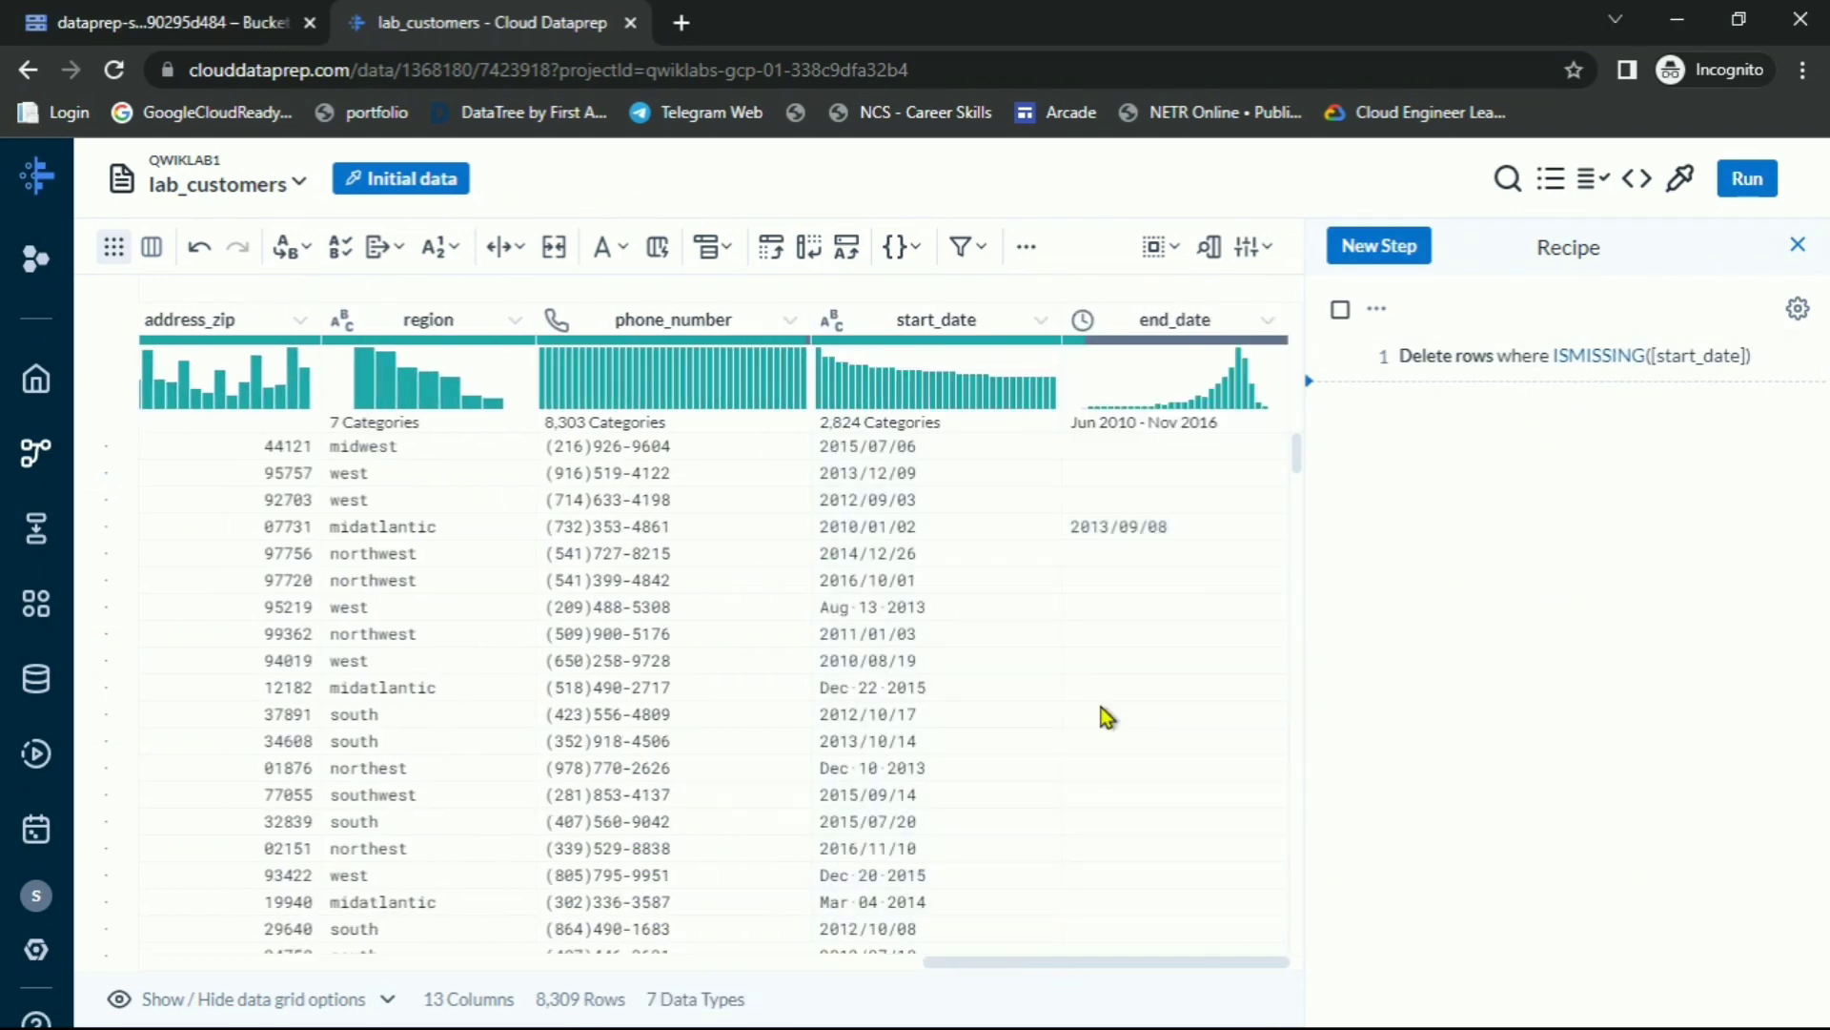
pyautogui.click(1183, 341)
pyautogui.hotkey('alt', 'Tab')
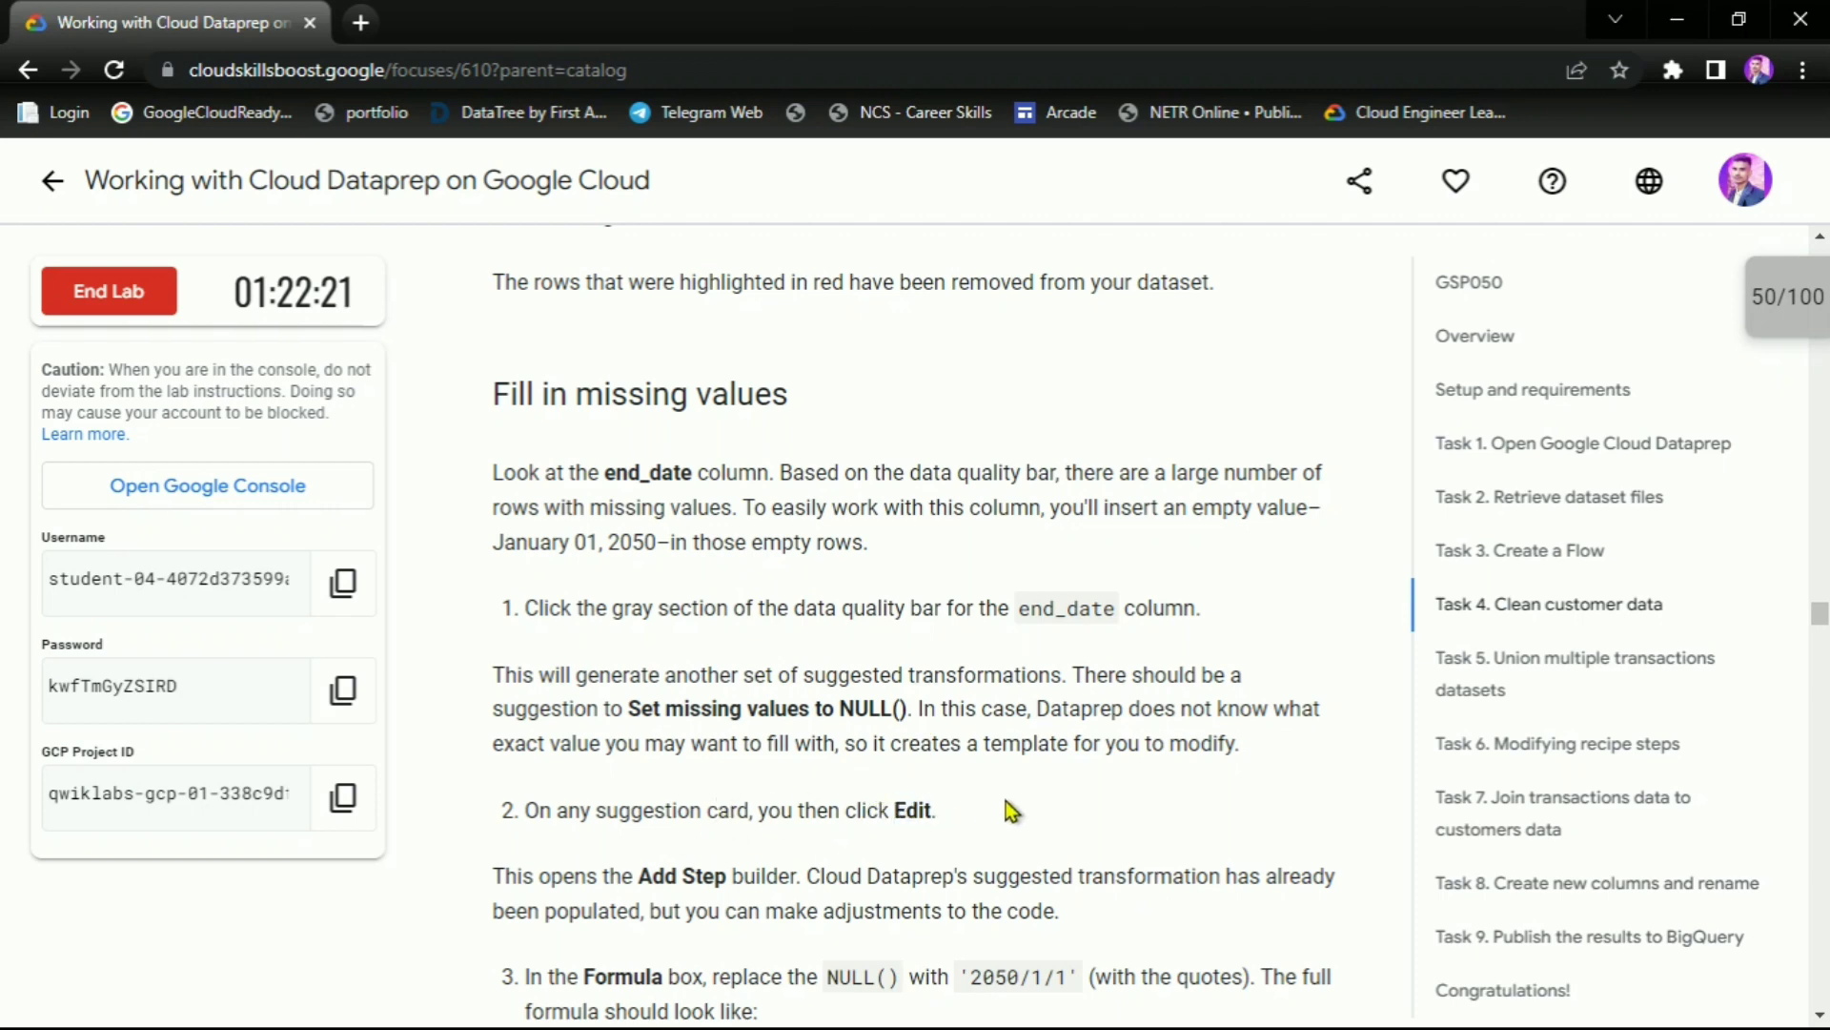
pyautogui.hotkey('alt', 'Tab')
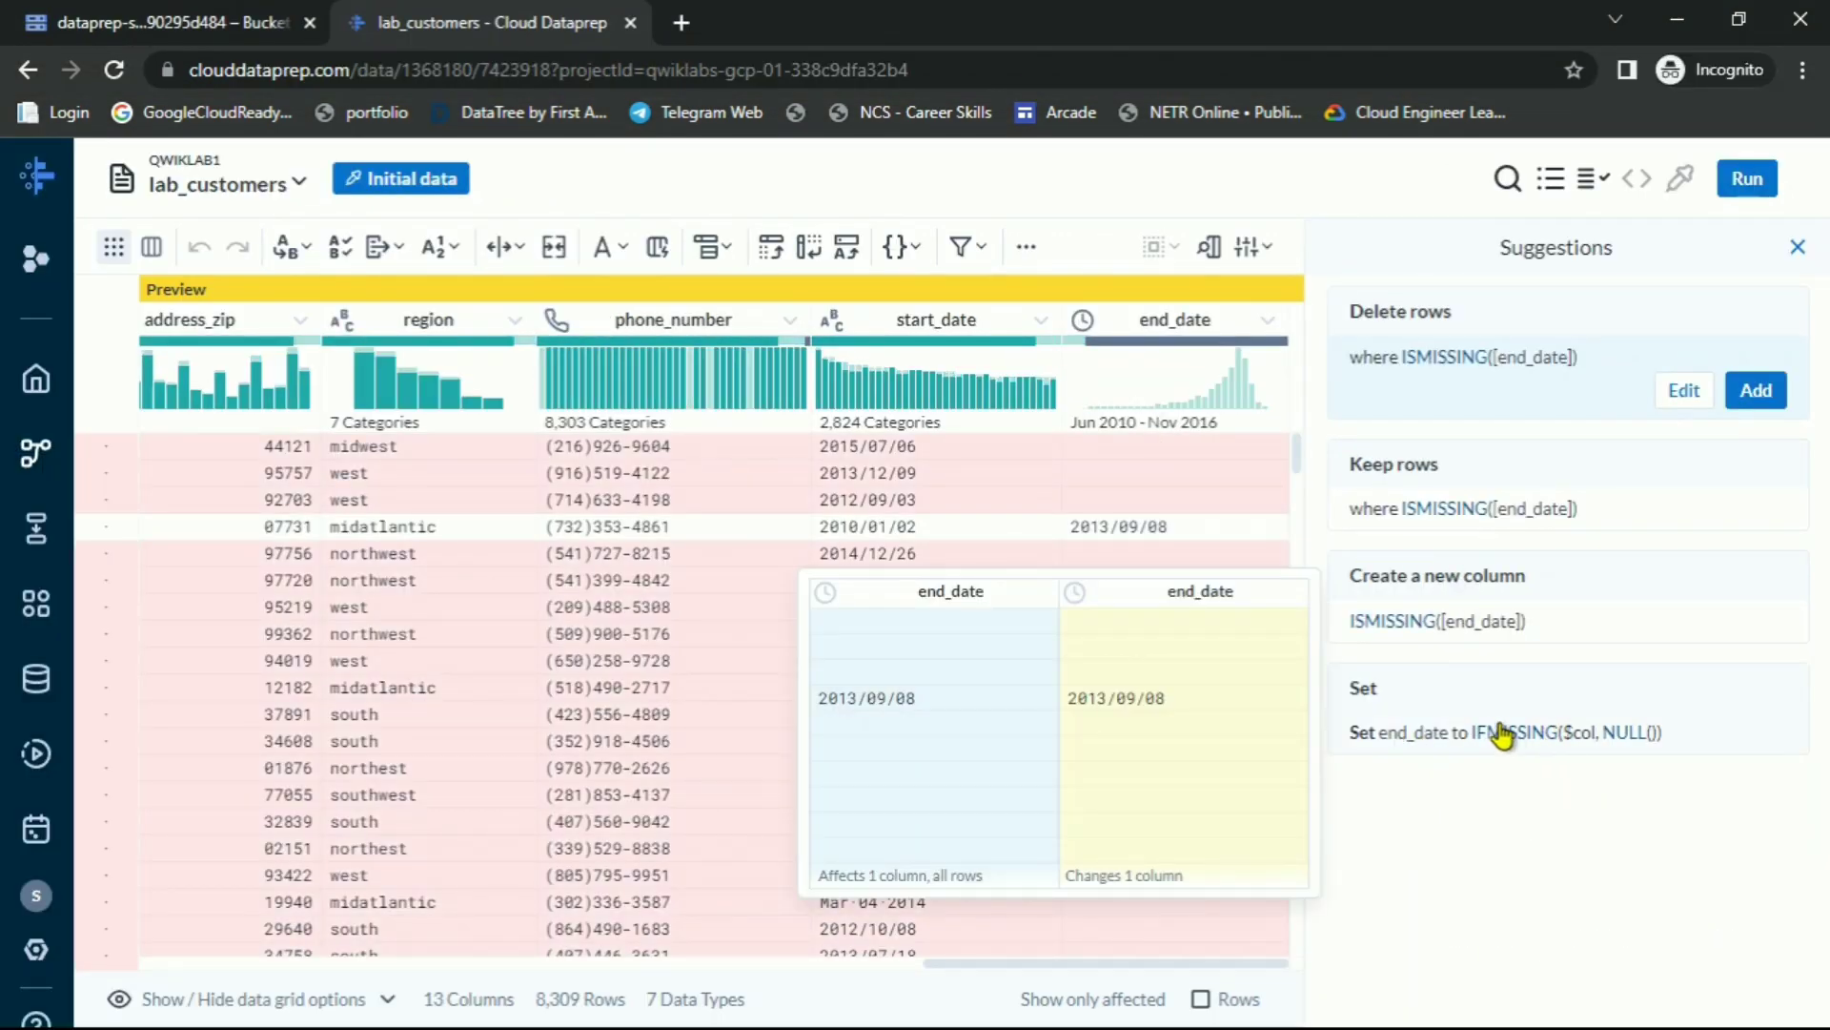
pyautogui.click(1586, 730)
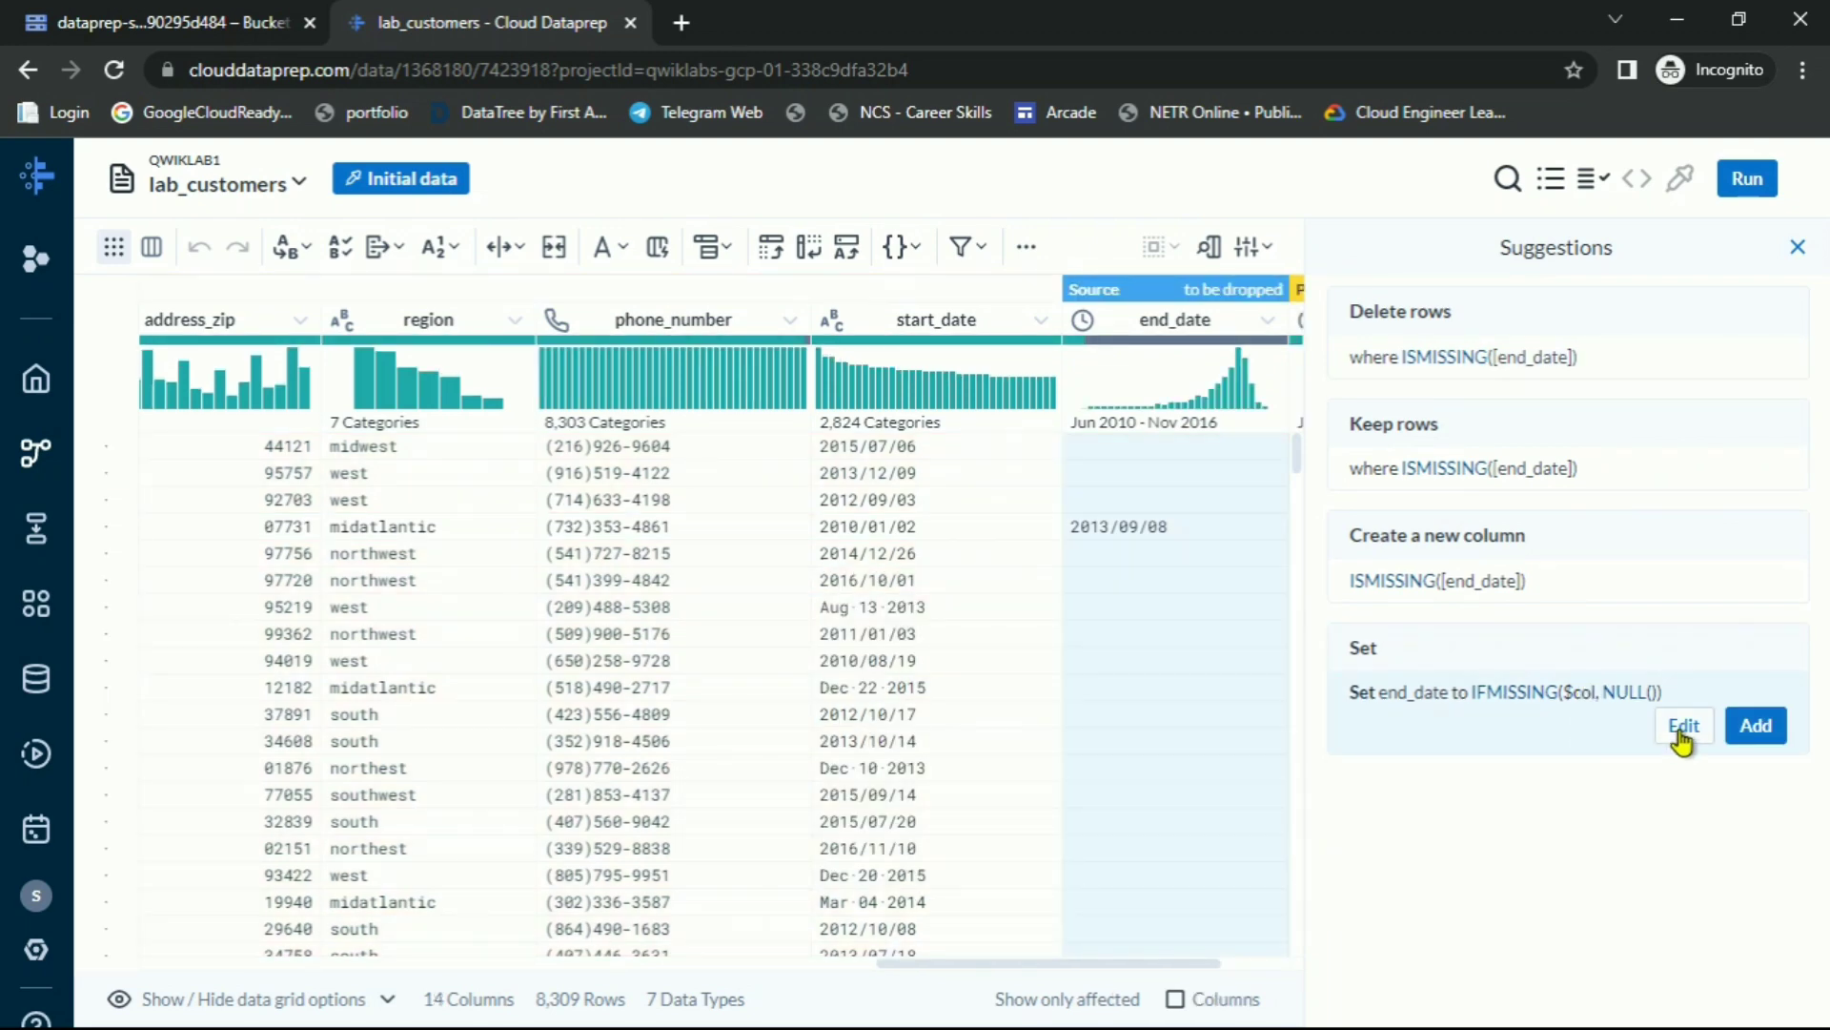
pyautogui.click(1683, 726)
# Read the lab's formula instruction and copy the formula IFMISSING($col, '2050/01/01')
pyautogui.hotkey('alt', 'Tab')
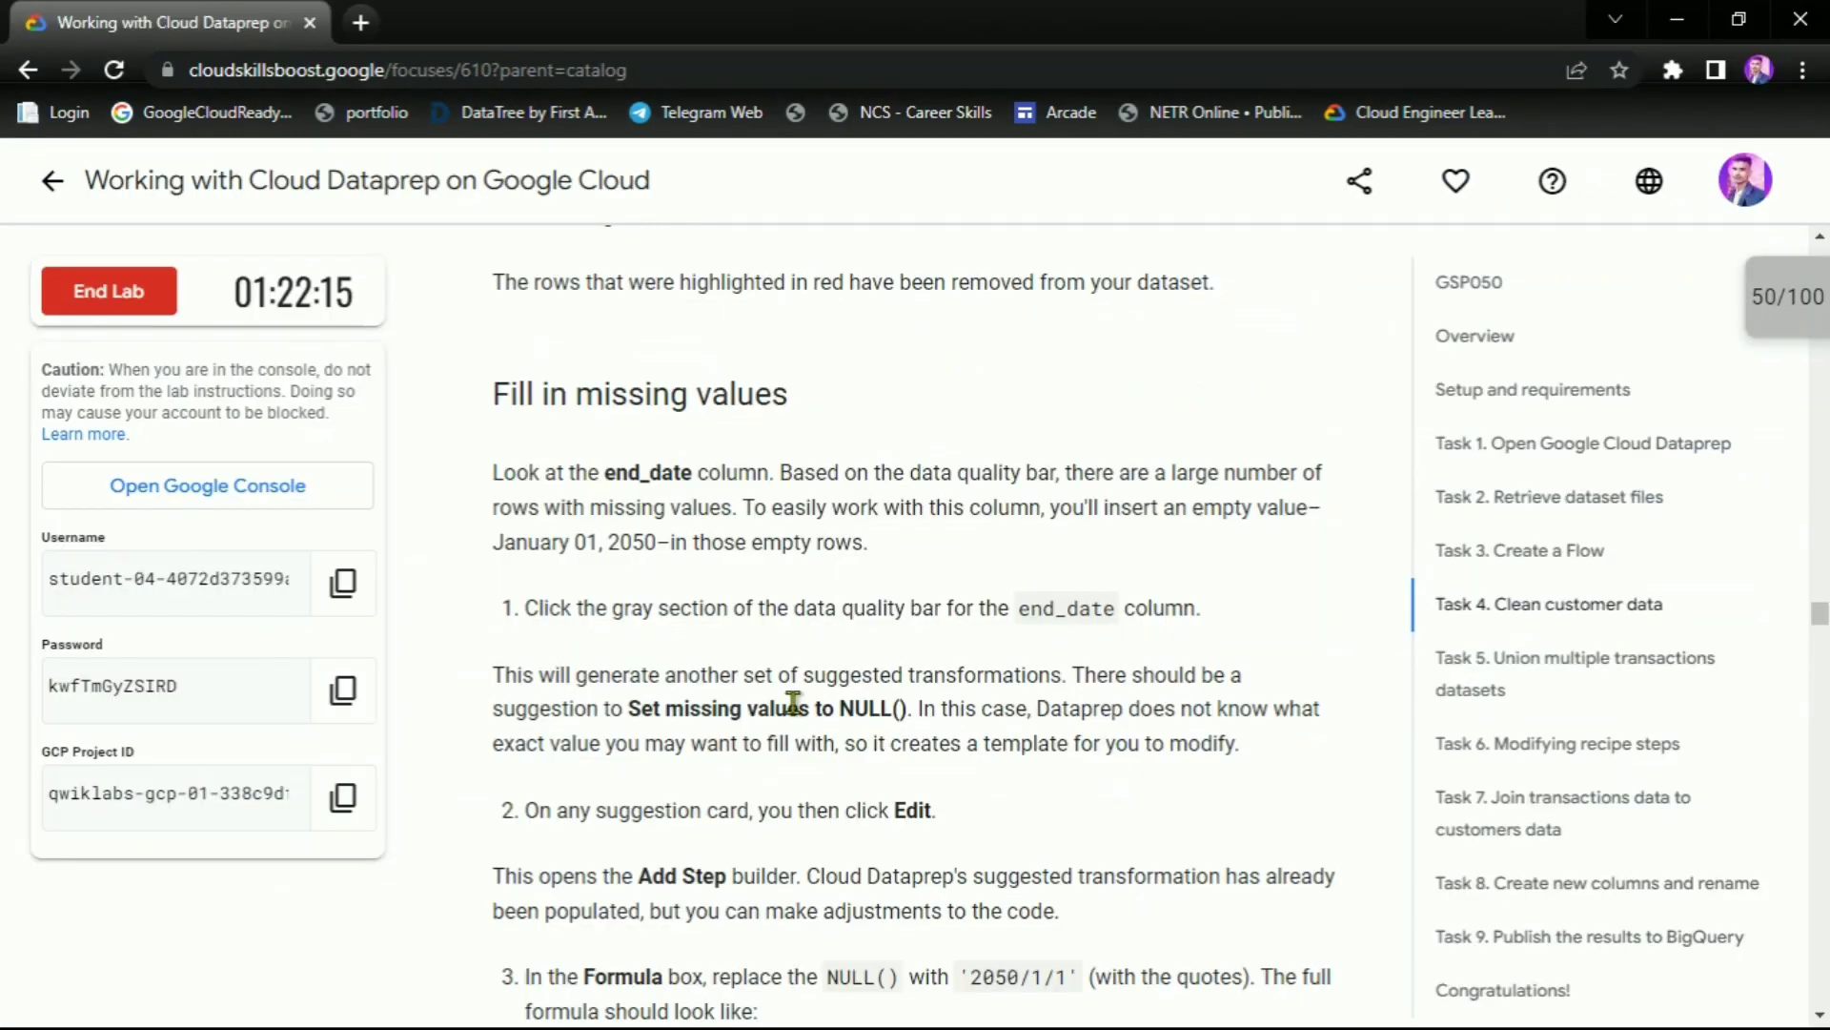
pyautogui.scroll(-3, 793, 702)
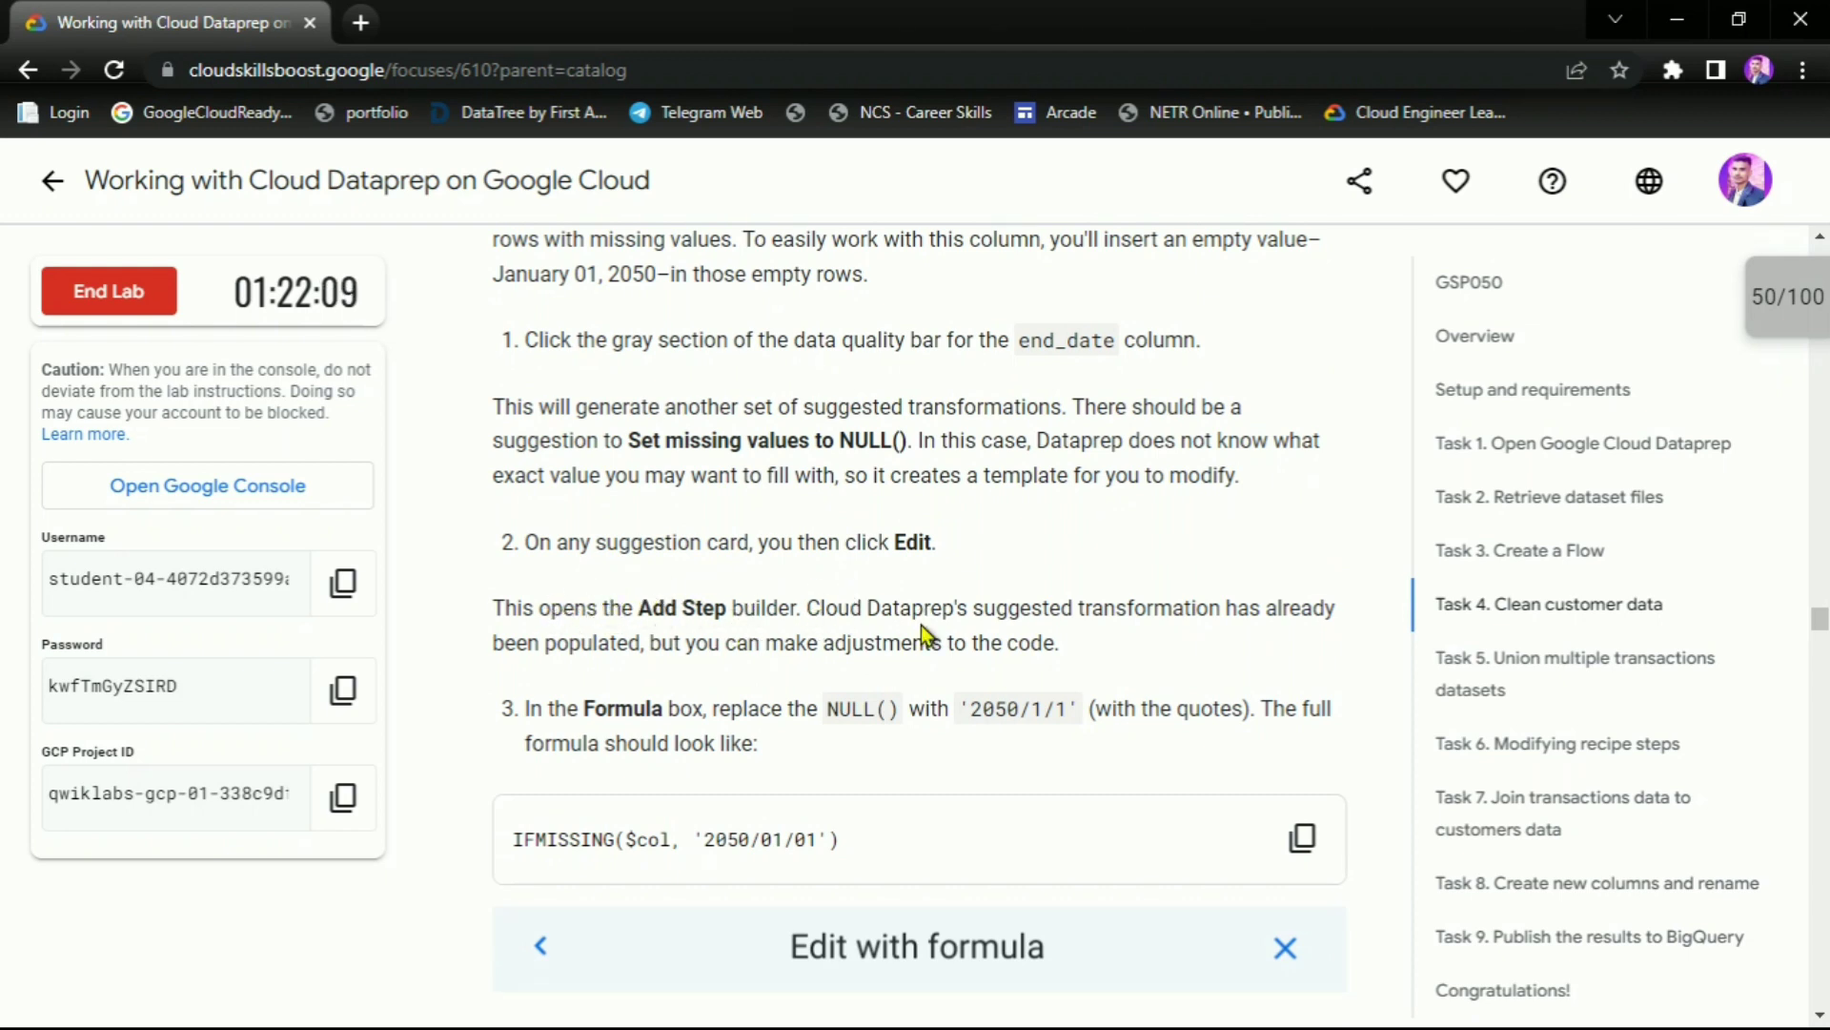
pyautogui.moveTo(578, 708); pyautogui.dragTo(1182, 713)
pyautogui.click(1215, 713)
pyautogui.scroll(-1, 1215, 713)
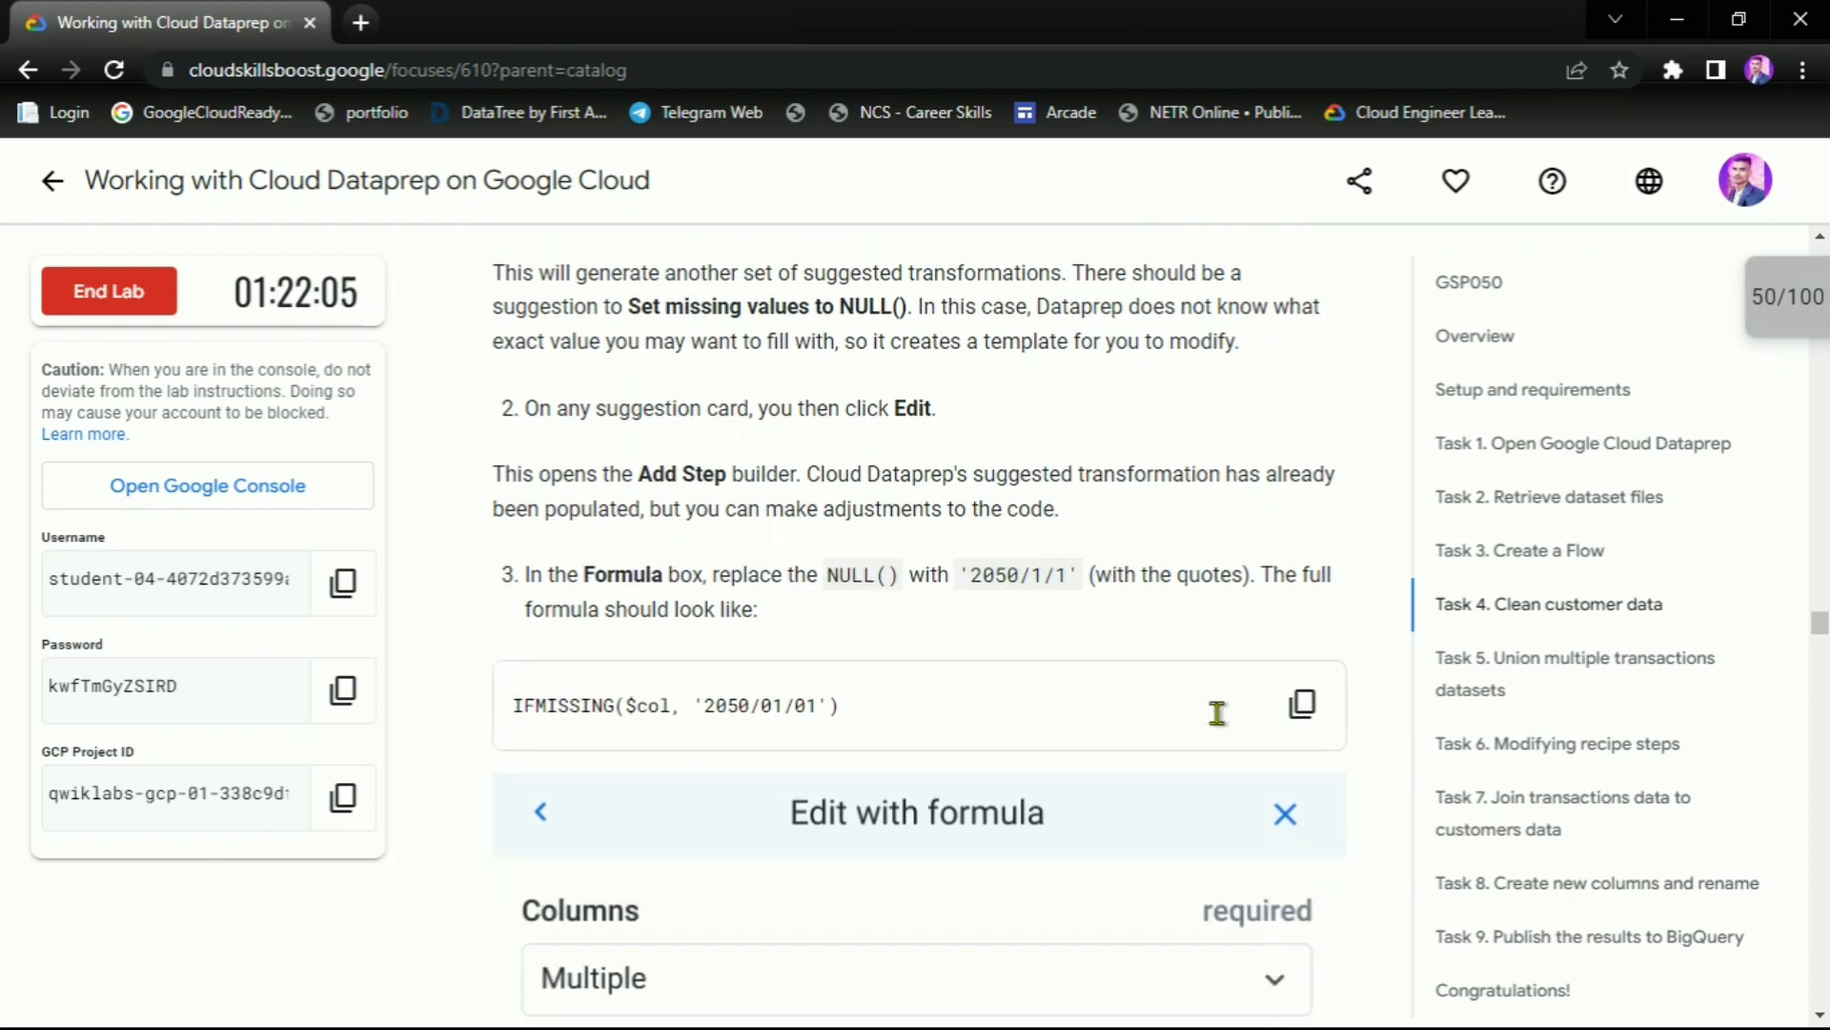
pyautogui.click(1303, 703)
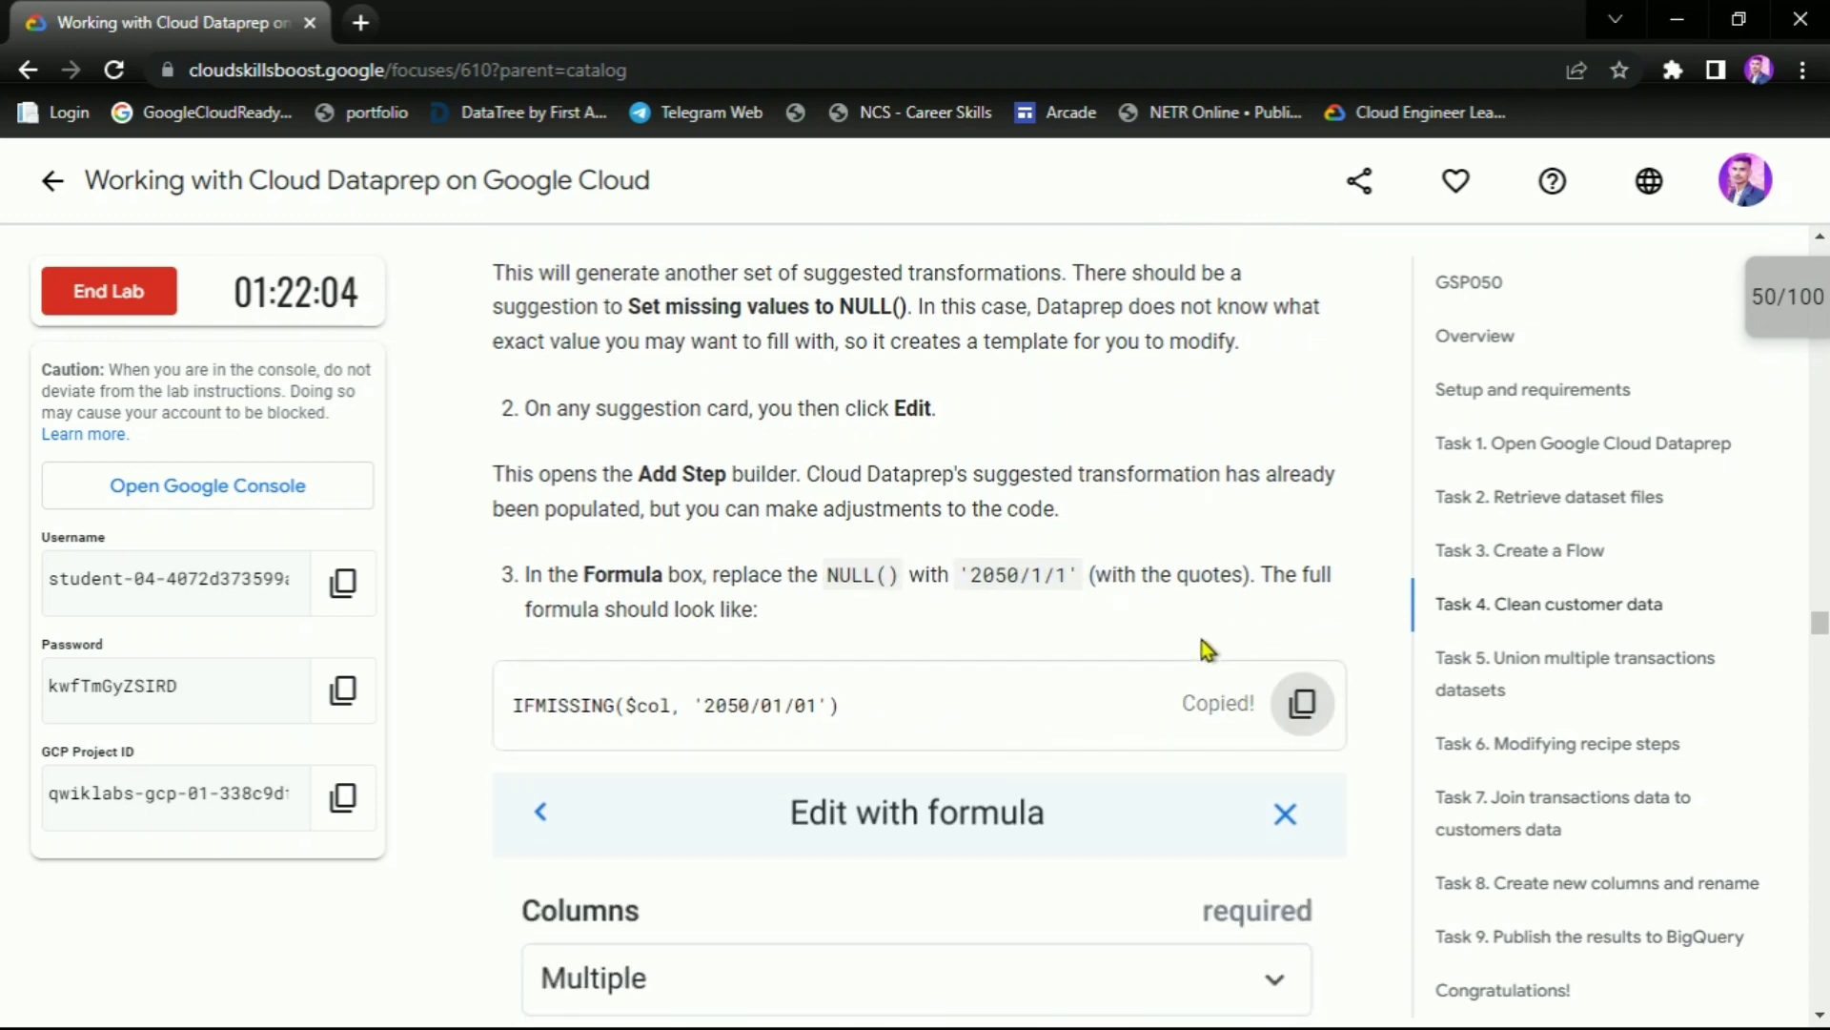
pyautogui.click(1300, 704)
# Set the end_date formula in Dataprep to IFMISSING($col, '2050/01/01')
pyautogui.hotkey('alt', 'Tab')
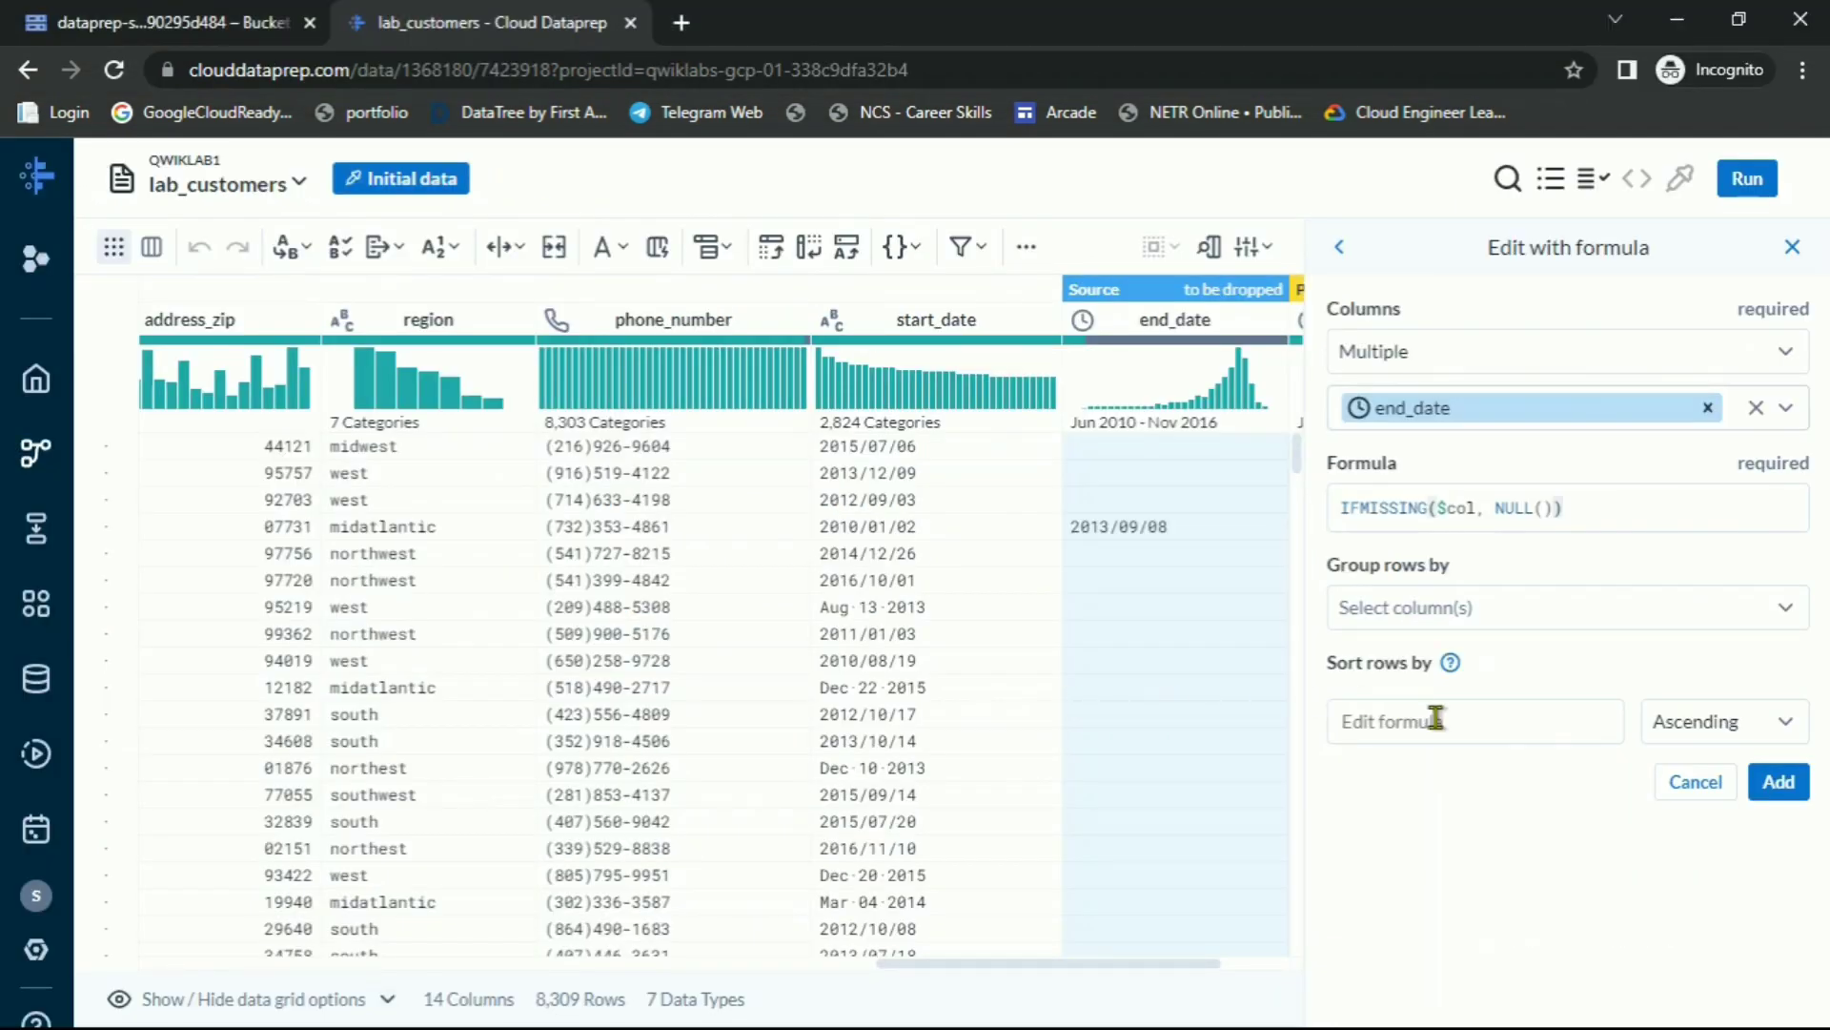
pyautogui.click(1610, 512)
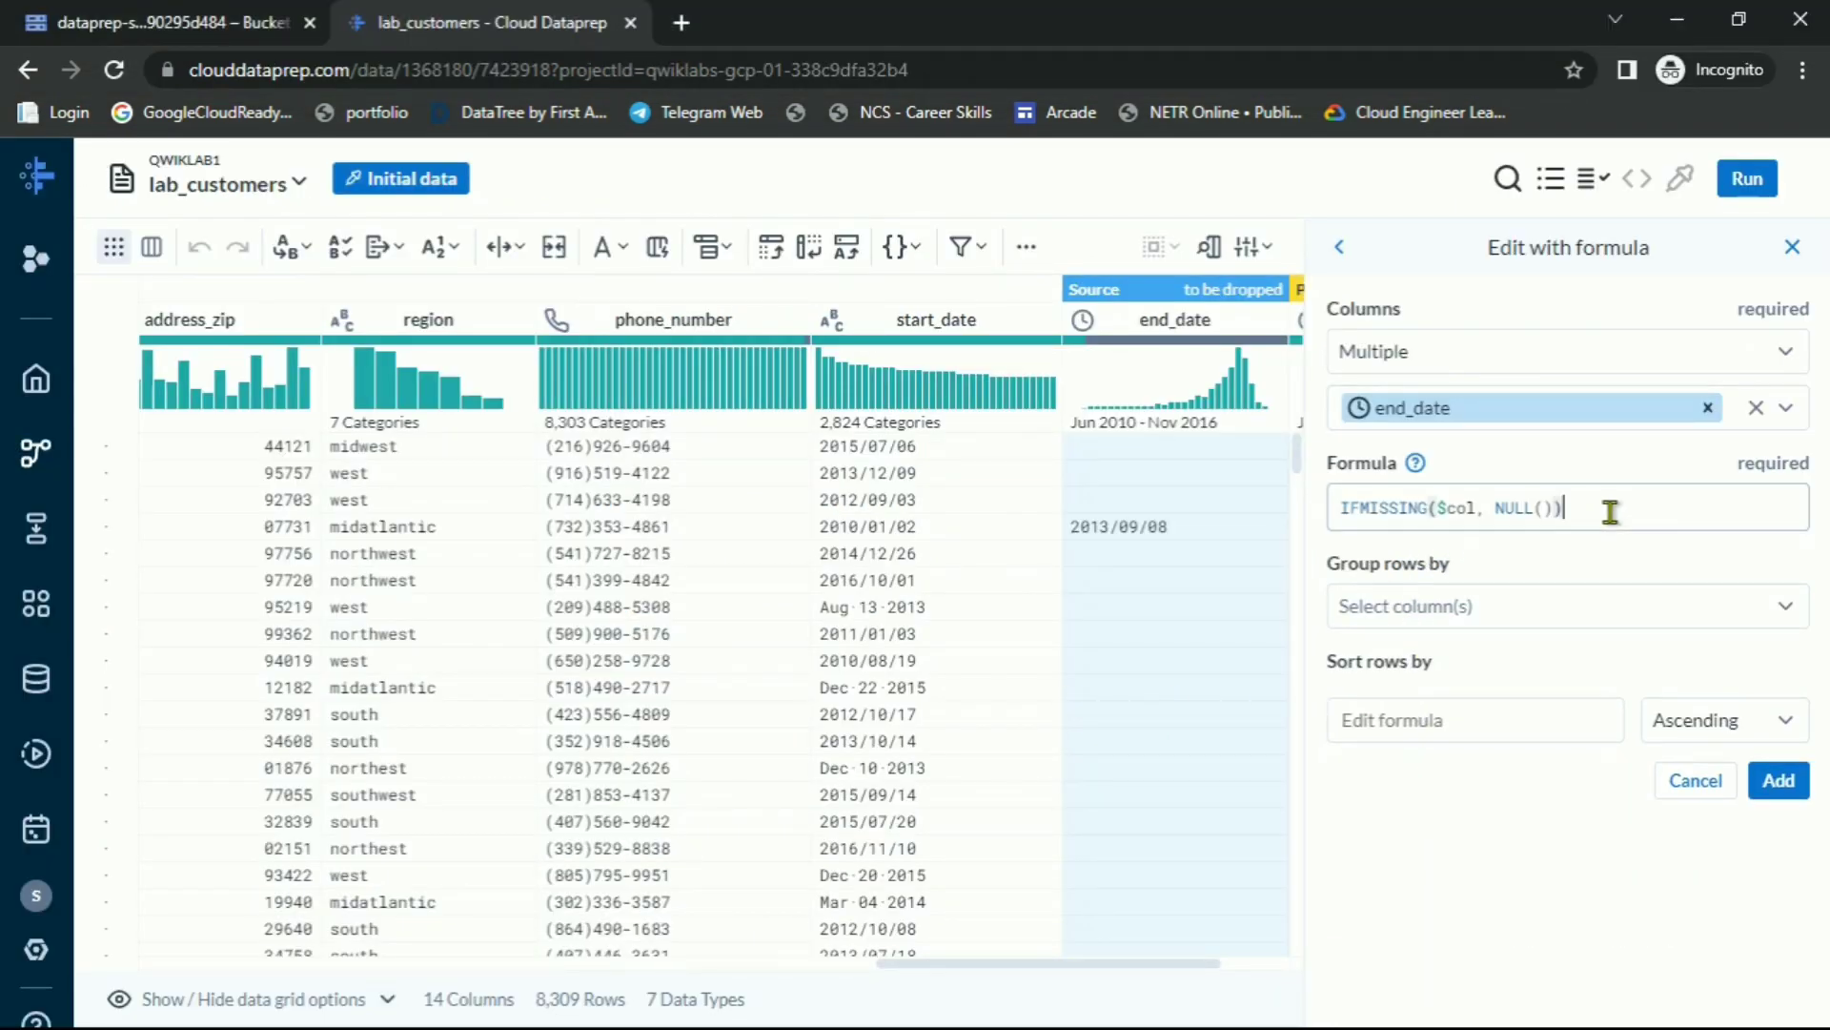
pyautogui.hotkey('ctrl', 'a')
pyautogui.hotkey('ctrl', 'v')
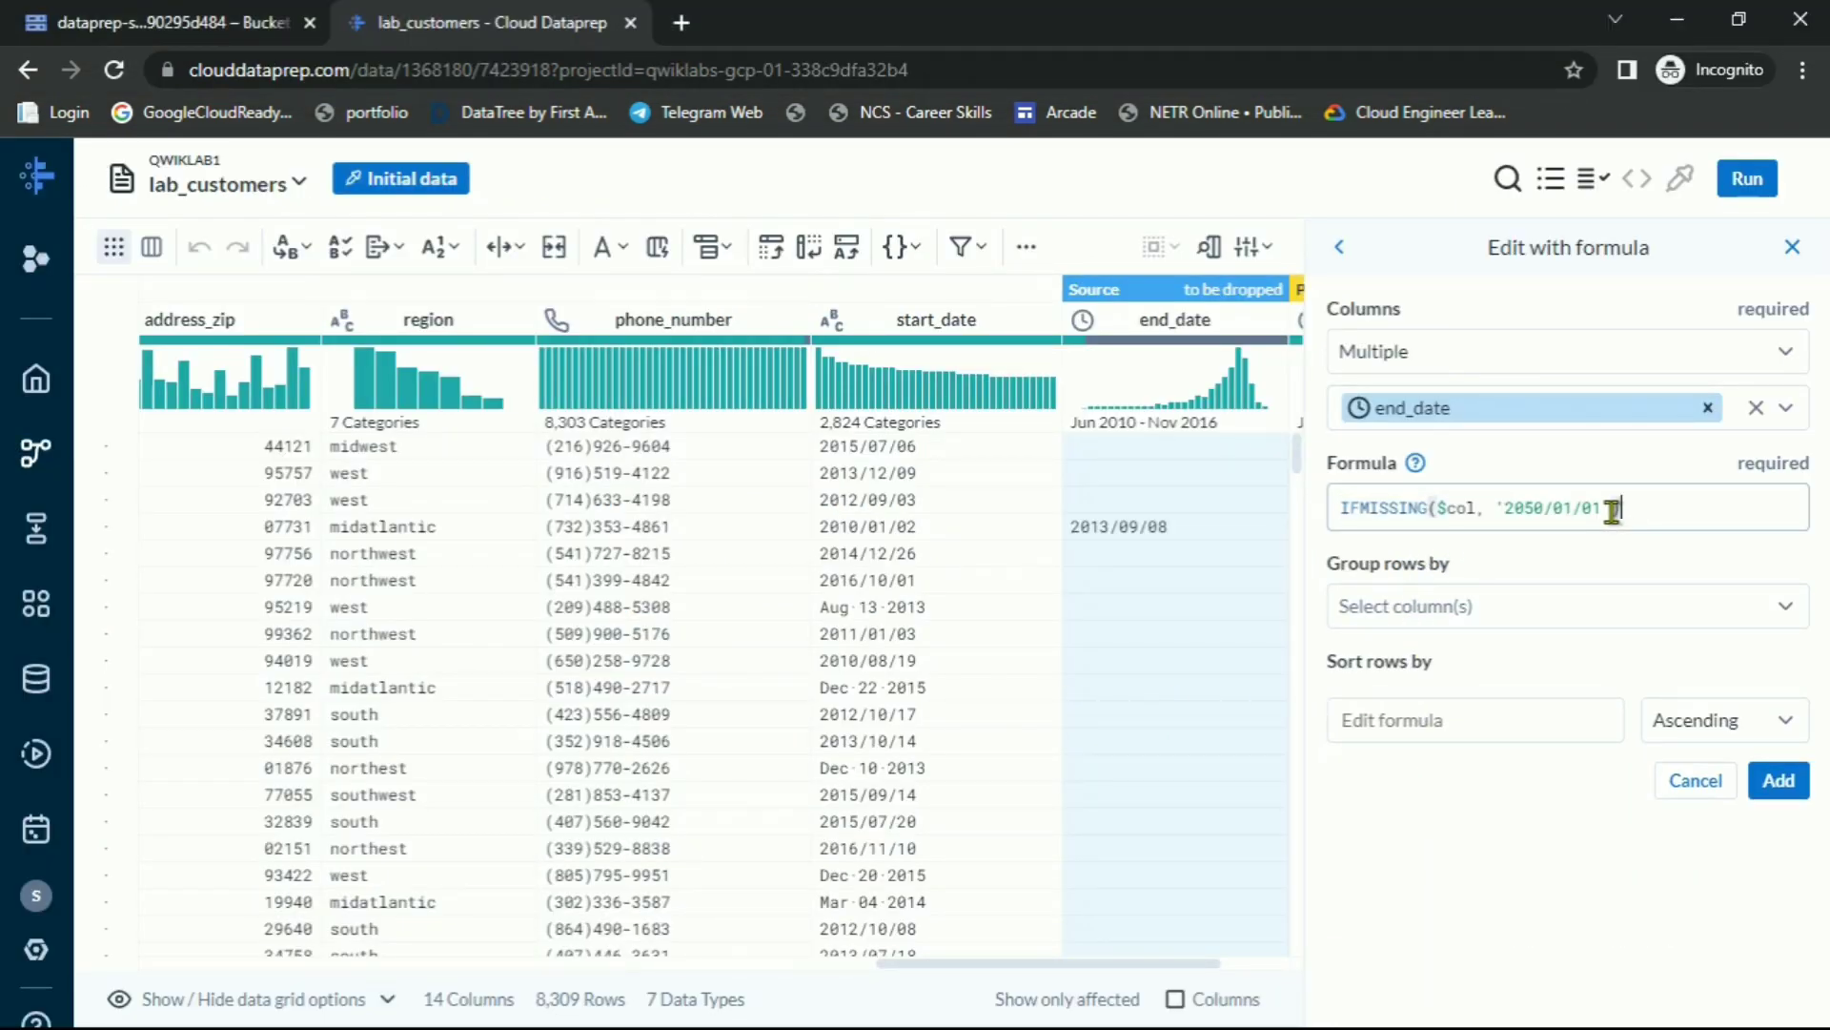
# Check the lab's remaining formula instructions and add the end_date transformation to the lab_customers recipe in Dataprep
pyautogui.hotkey('alt', 'Tab')
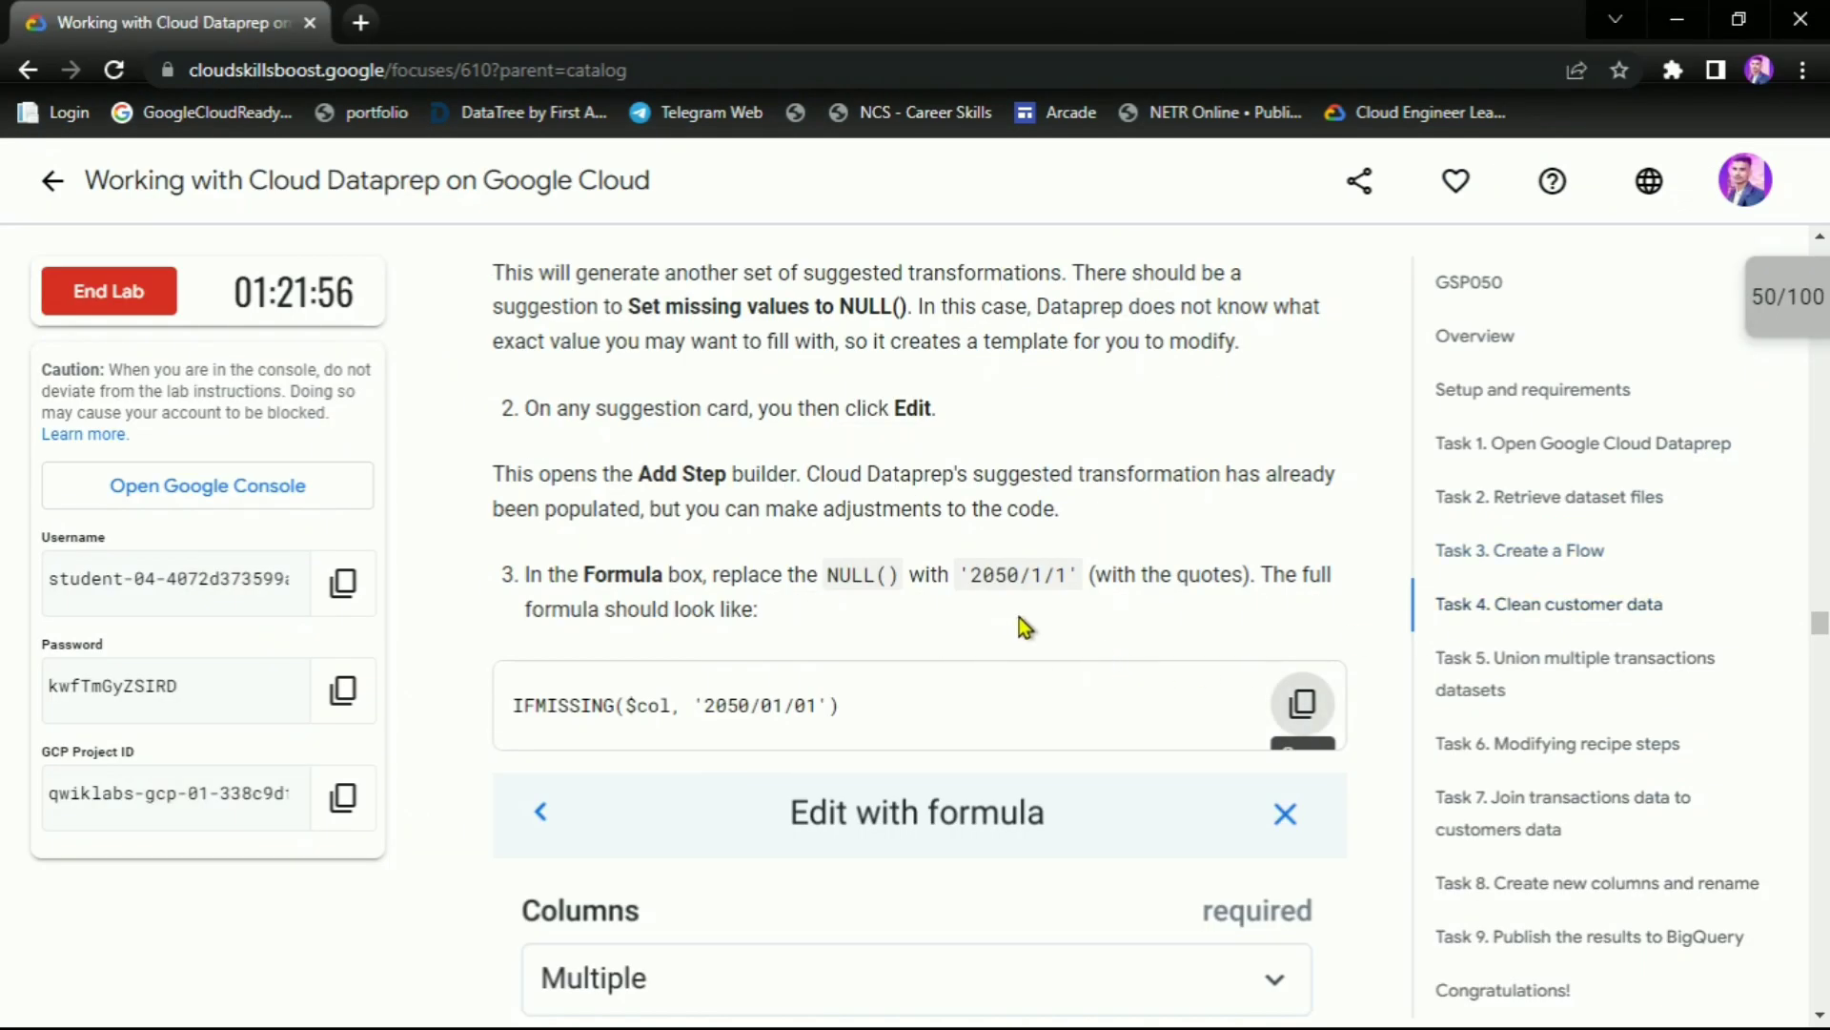
pyautogui.scroll(-10, 1020, 615)
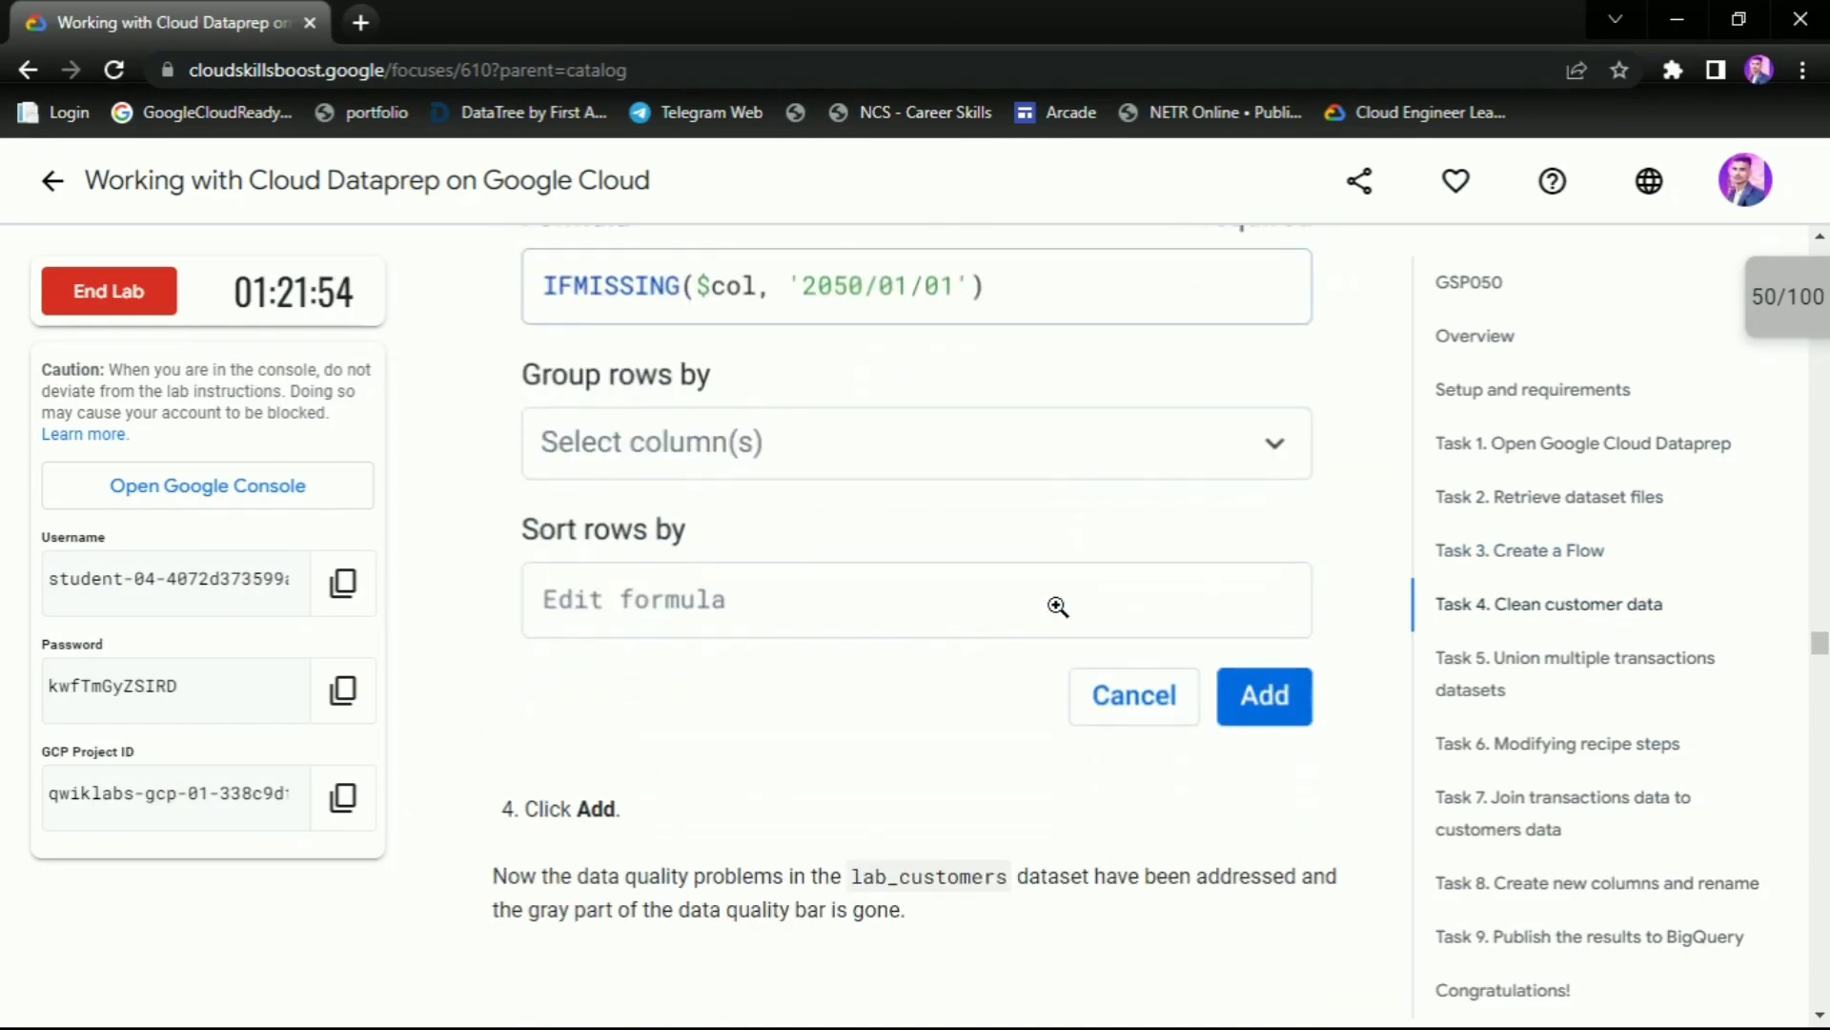
pyautogui.scroll(-3, 1058, 606)
pyautogui.hotkey('alt', 'Tab')
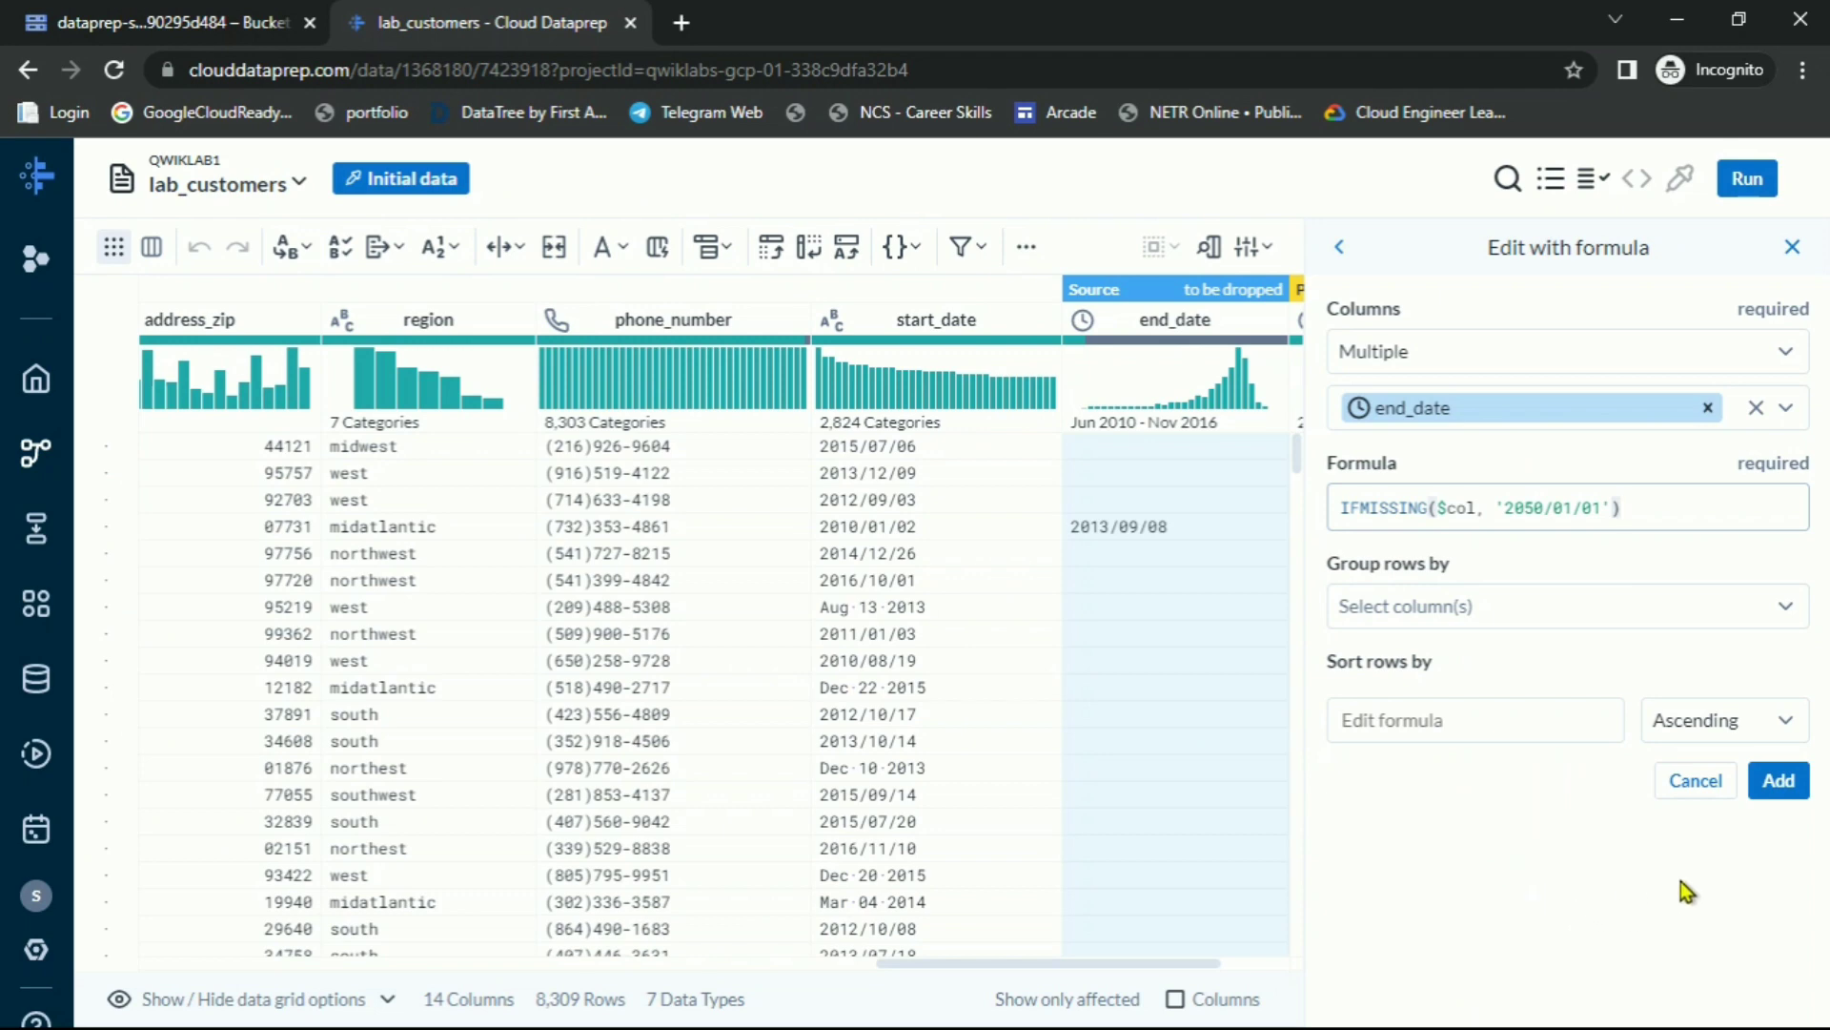
pyautogui.click(1776, 780)
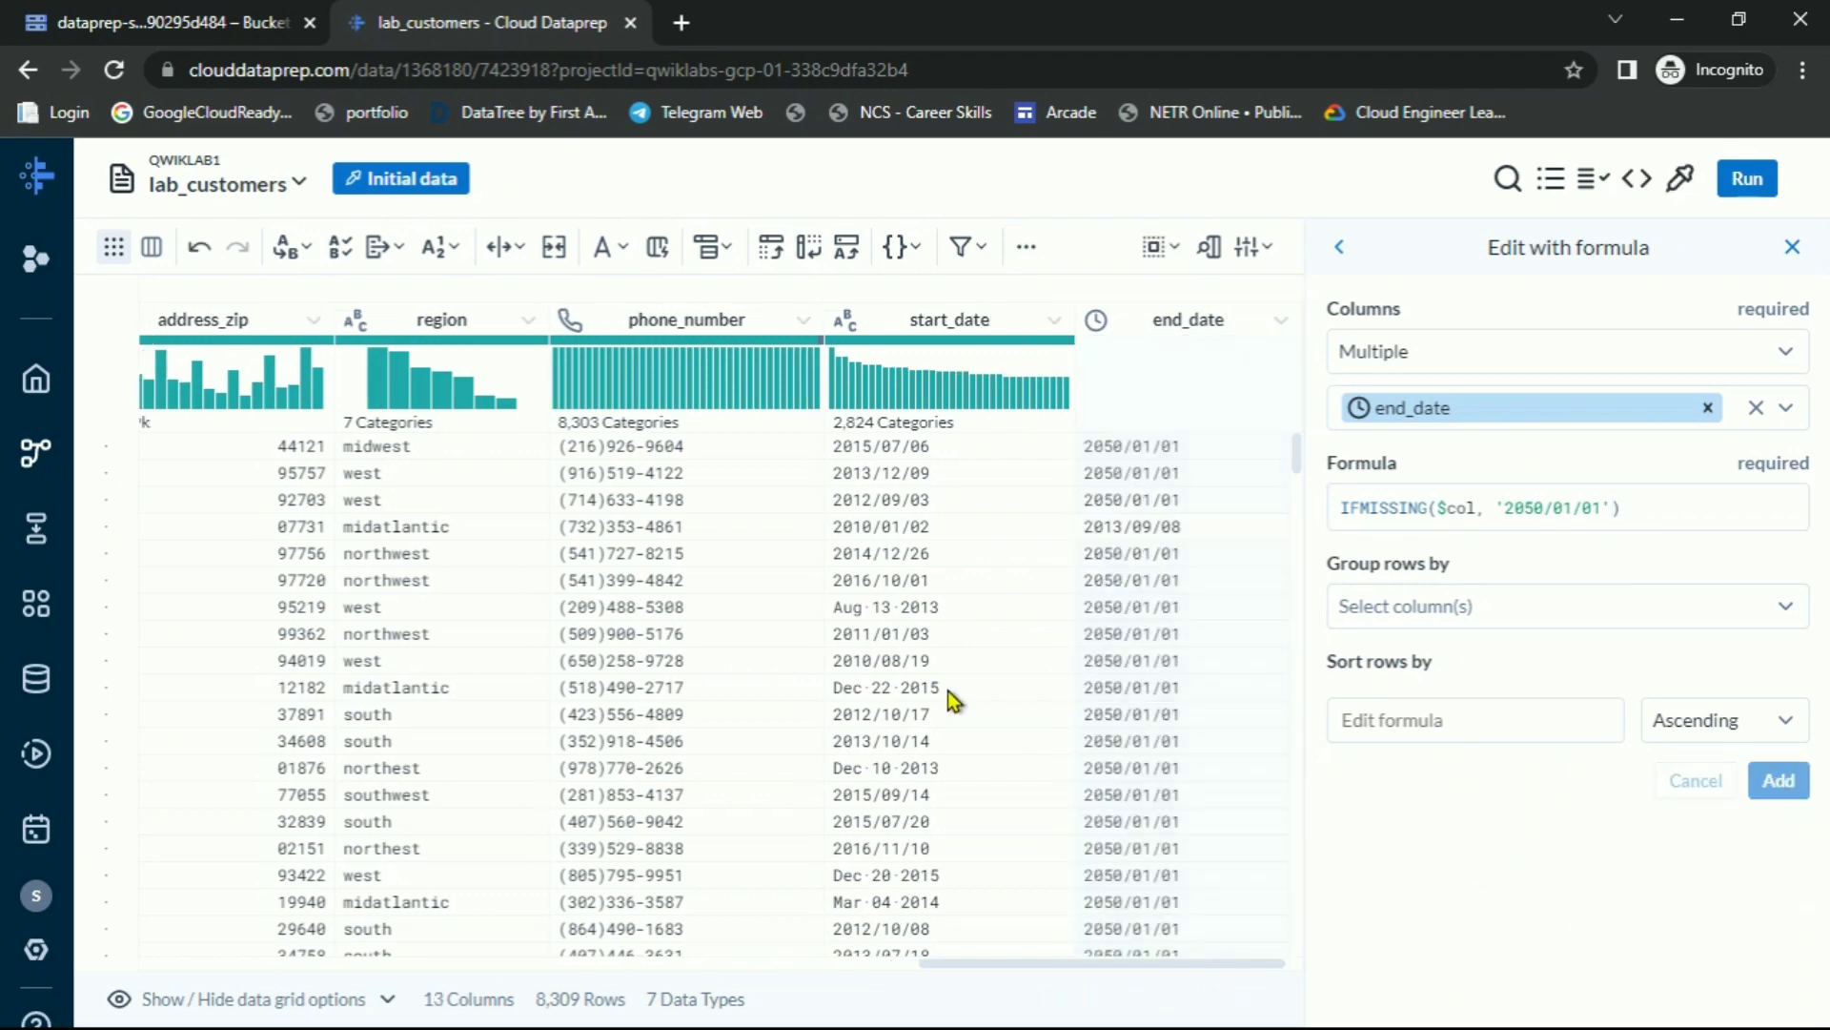
# Read the lab's Task 5 introduction on unioning transactions datasets and return to the Qwiklab1 flow view in Dataprep
pyautogui.hotkey('alt', 'Tab')
pyautogui.scroll(-3, 1151, 668)
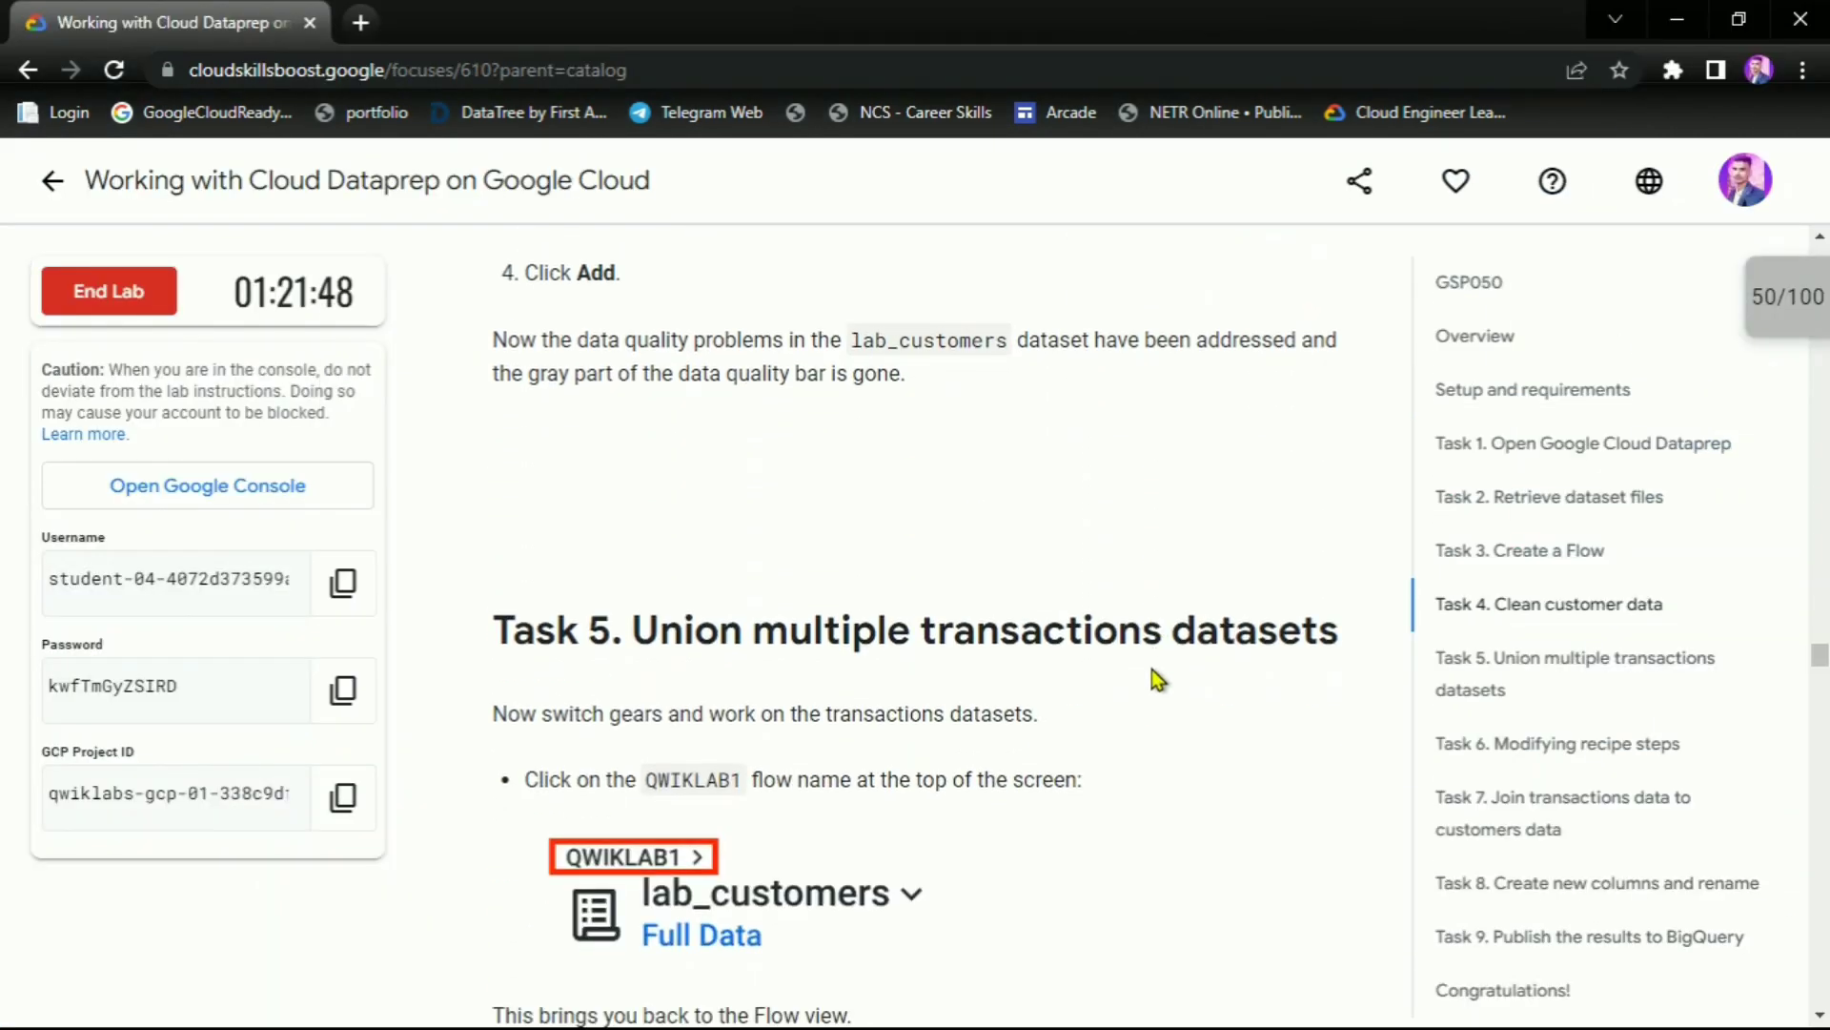
pyautogui.scroll(-3, 1151, 669)
pyautogui.moveTo(631, 382); pyautogui.dragTo(1331, 399)
pyautogui.click(1334, 408)
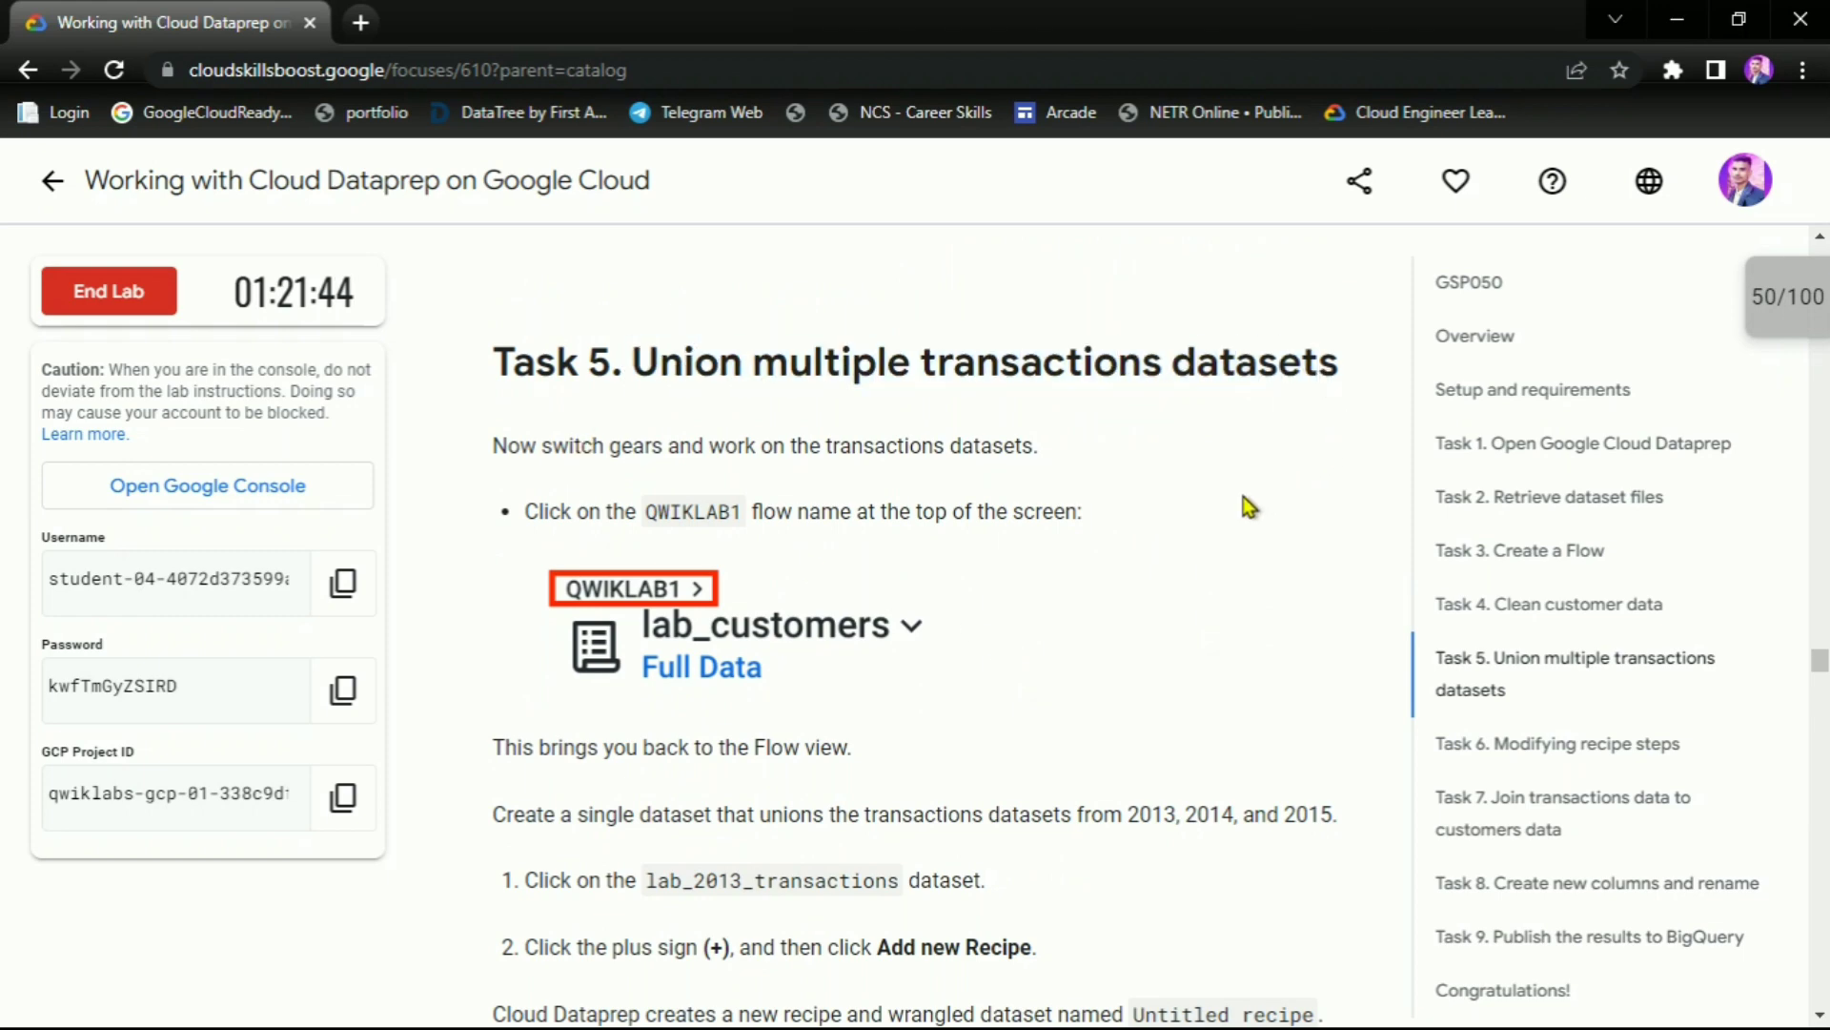
pyautogui.hotkey('alt', 'Tab')
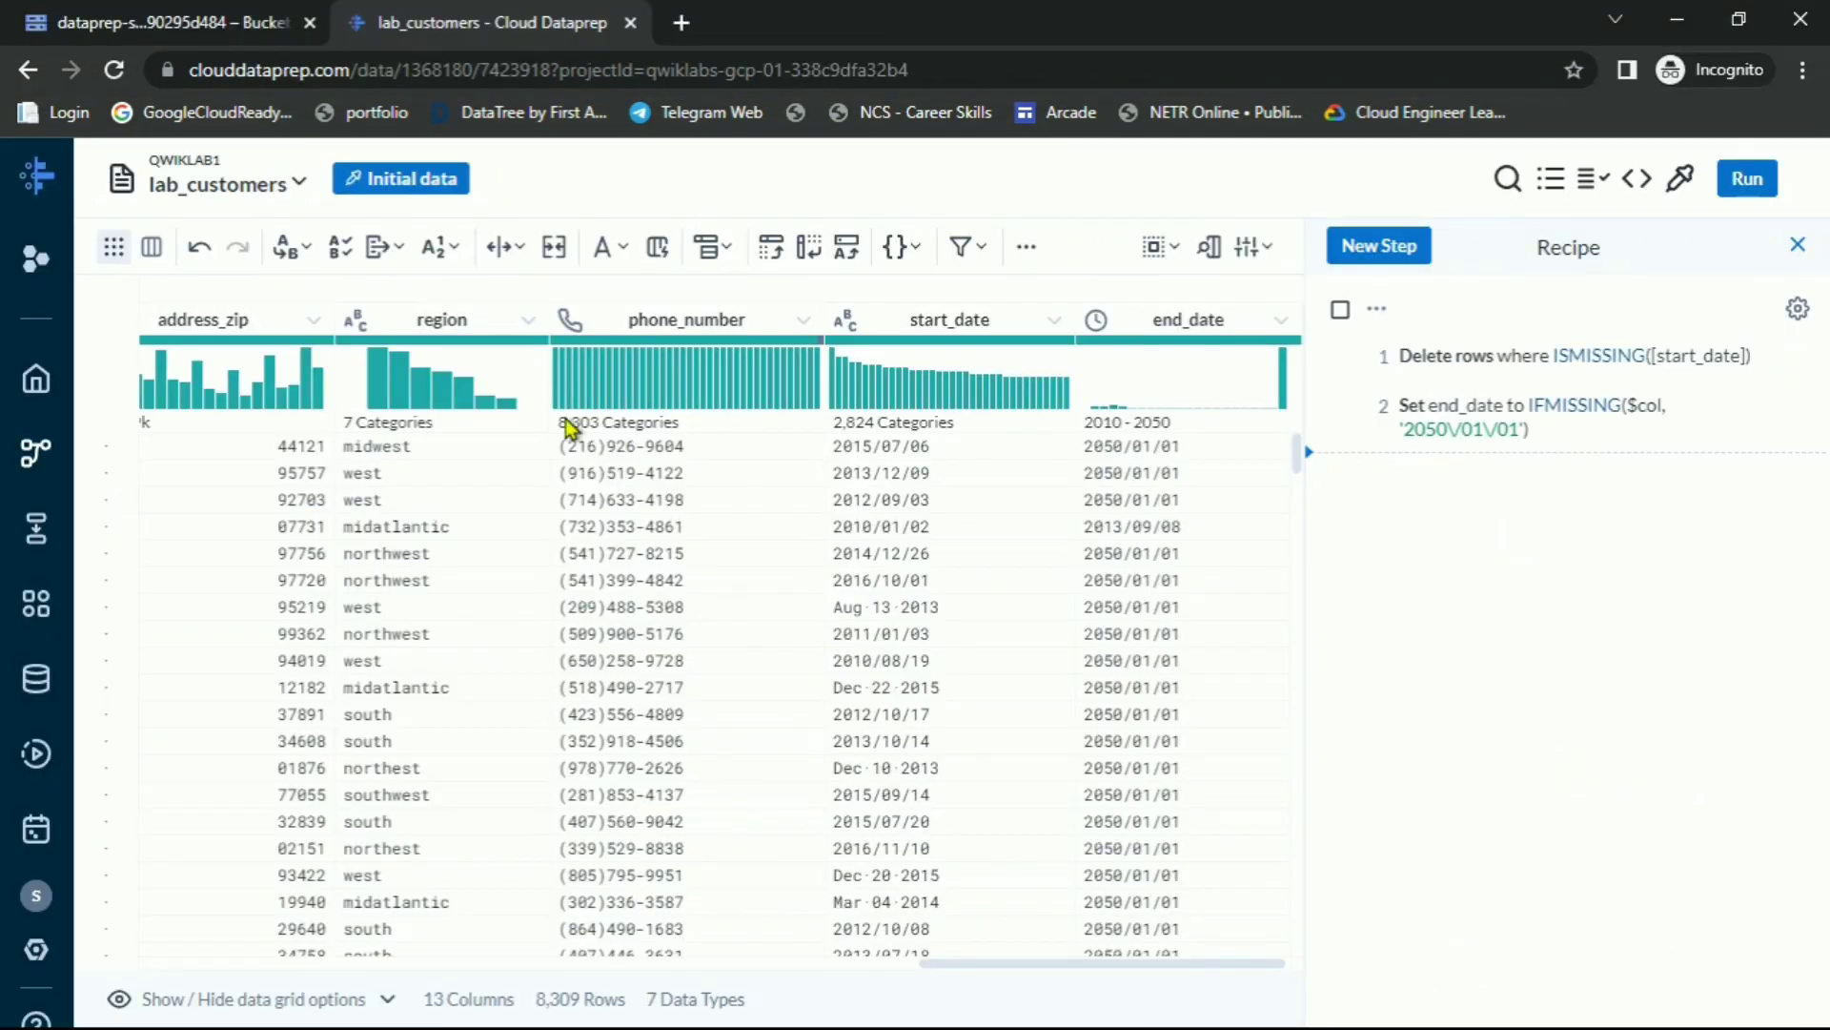
pyautogui.click(181, 161)
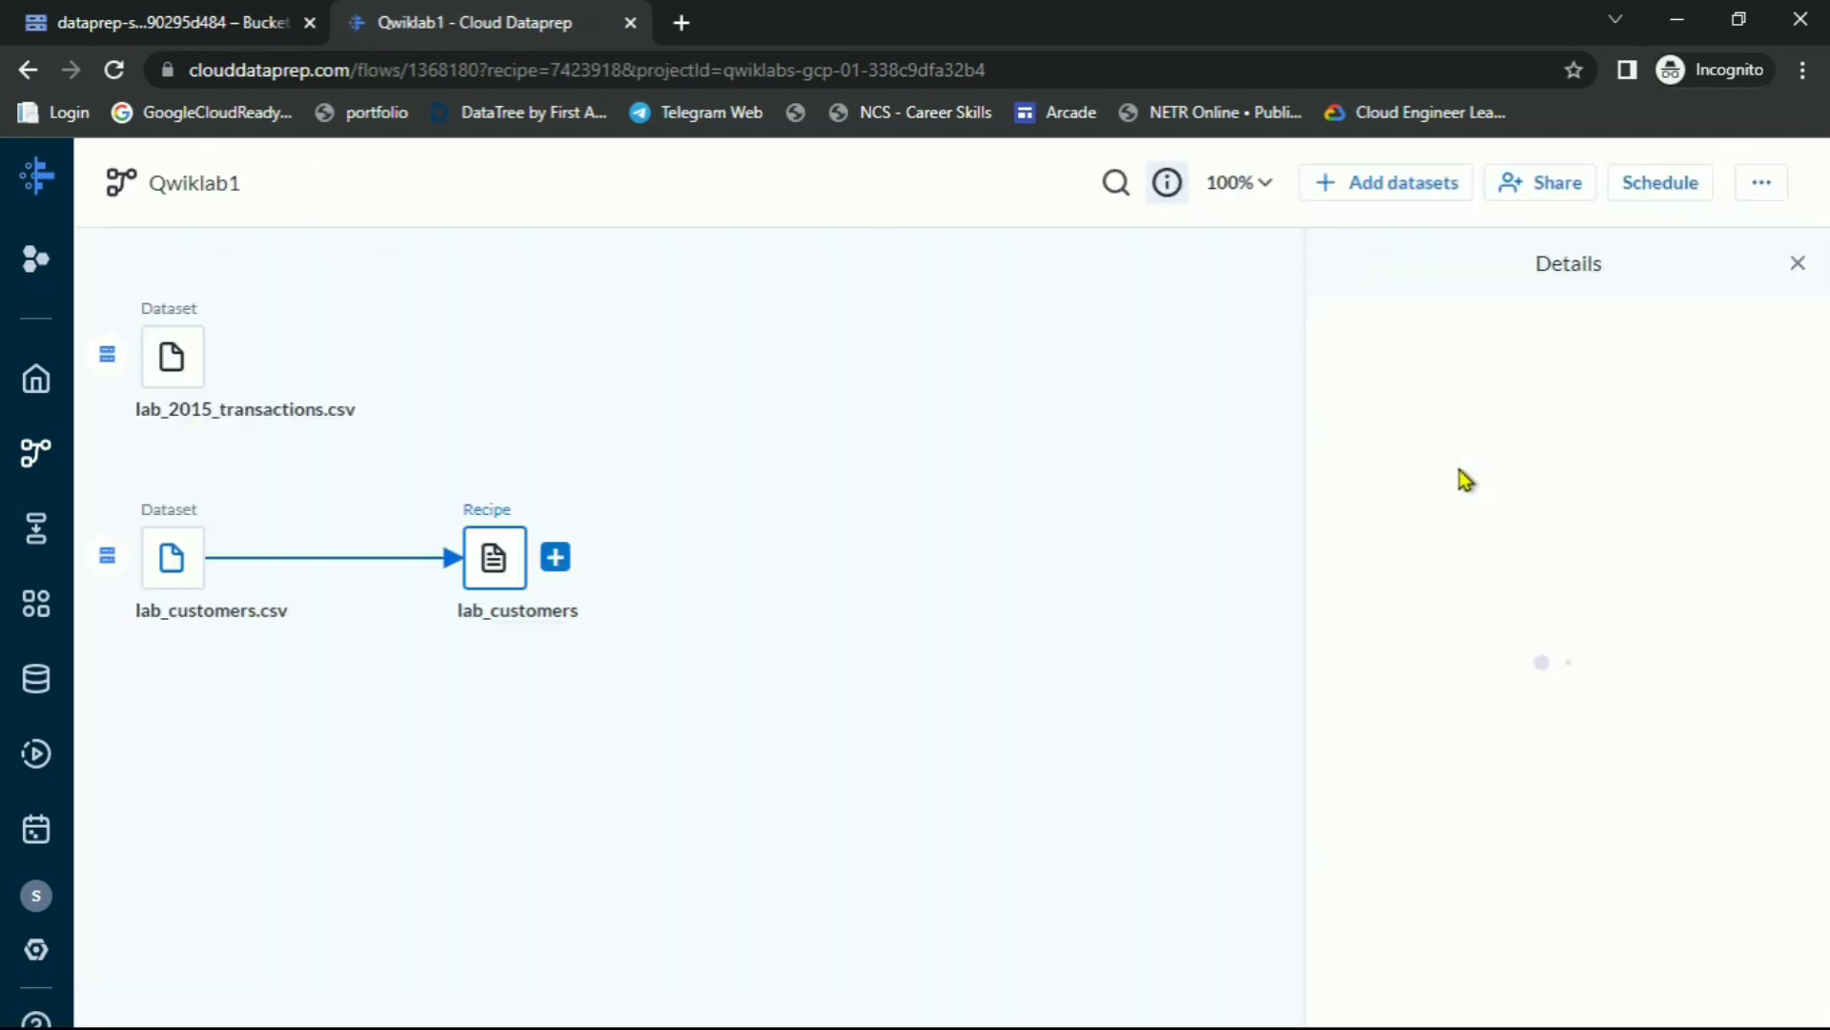
# Read the first union instruction in the lab and select the lab_2013_transactions.csv dataset in the Dataprep flow
pyautogui.hotkey('alt', 'Tab')
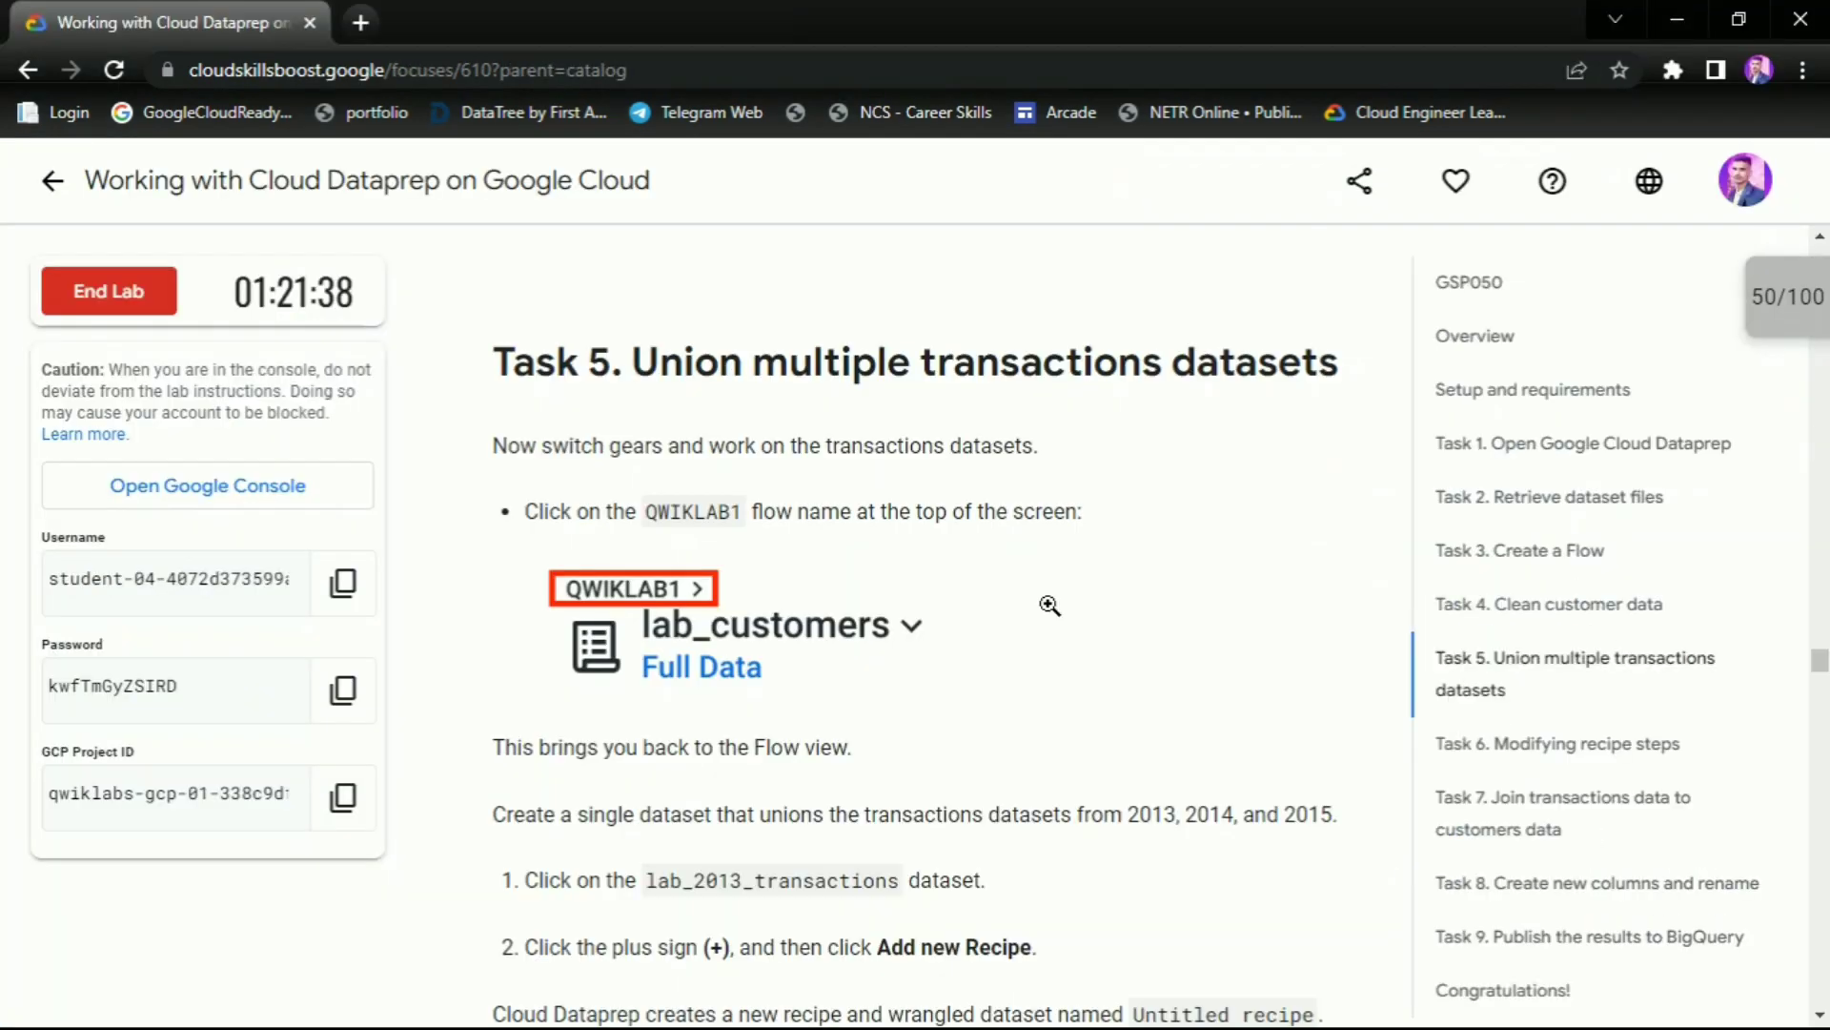
pyautogui.scroll(-2, 1029, 608)
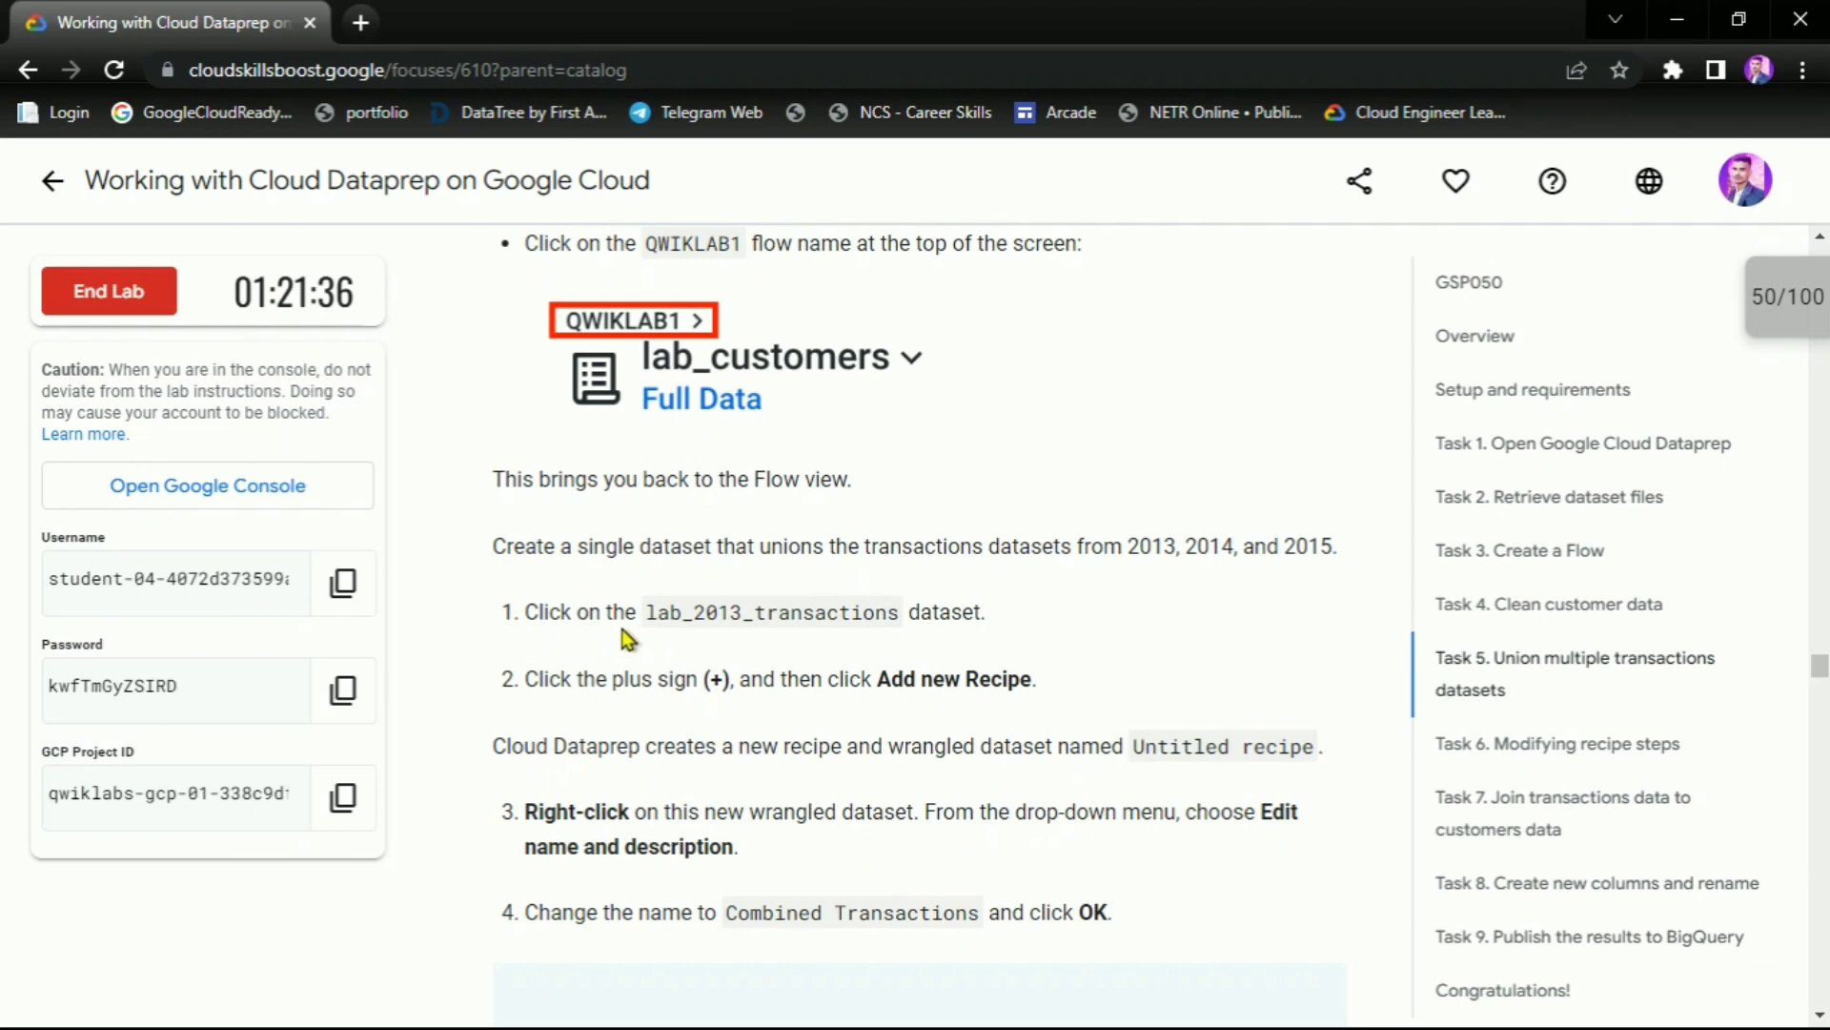
pyautogui.moveTo(642, 622); pyautogui.dragTo(896, 621)
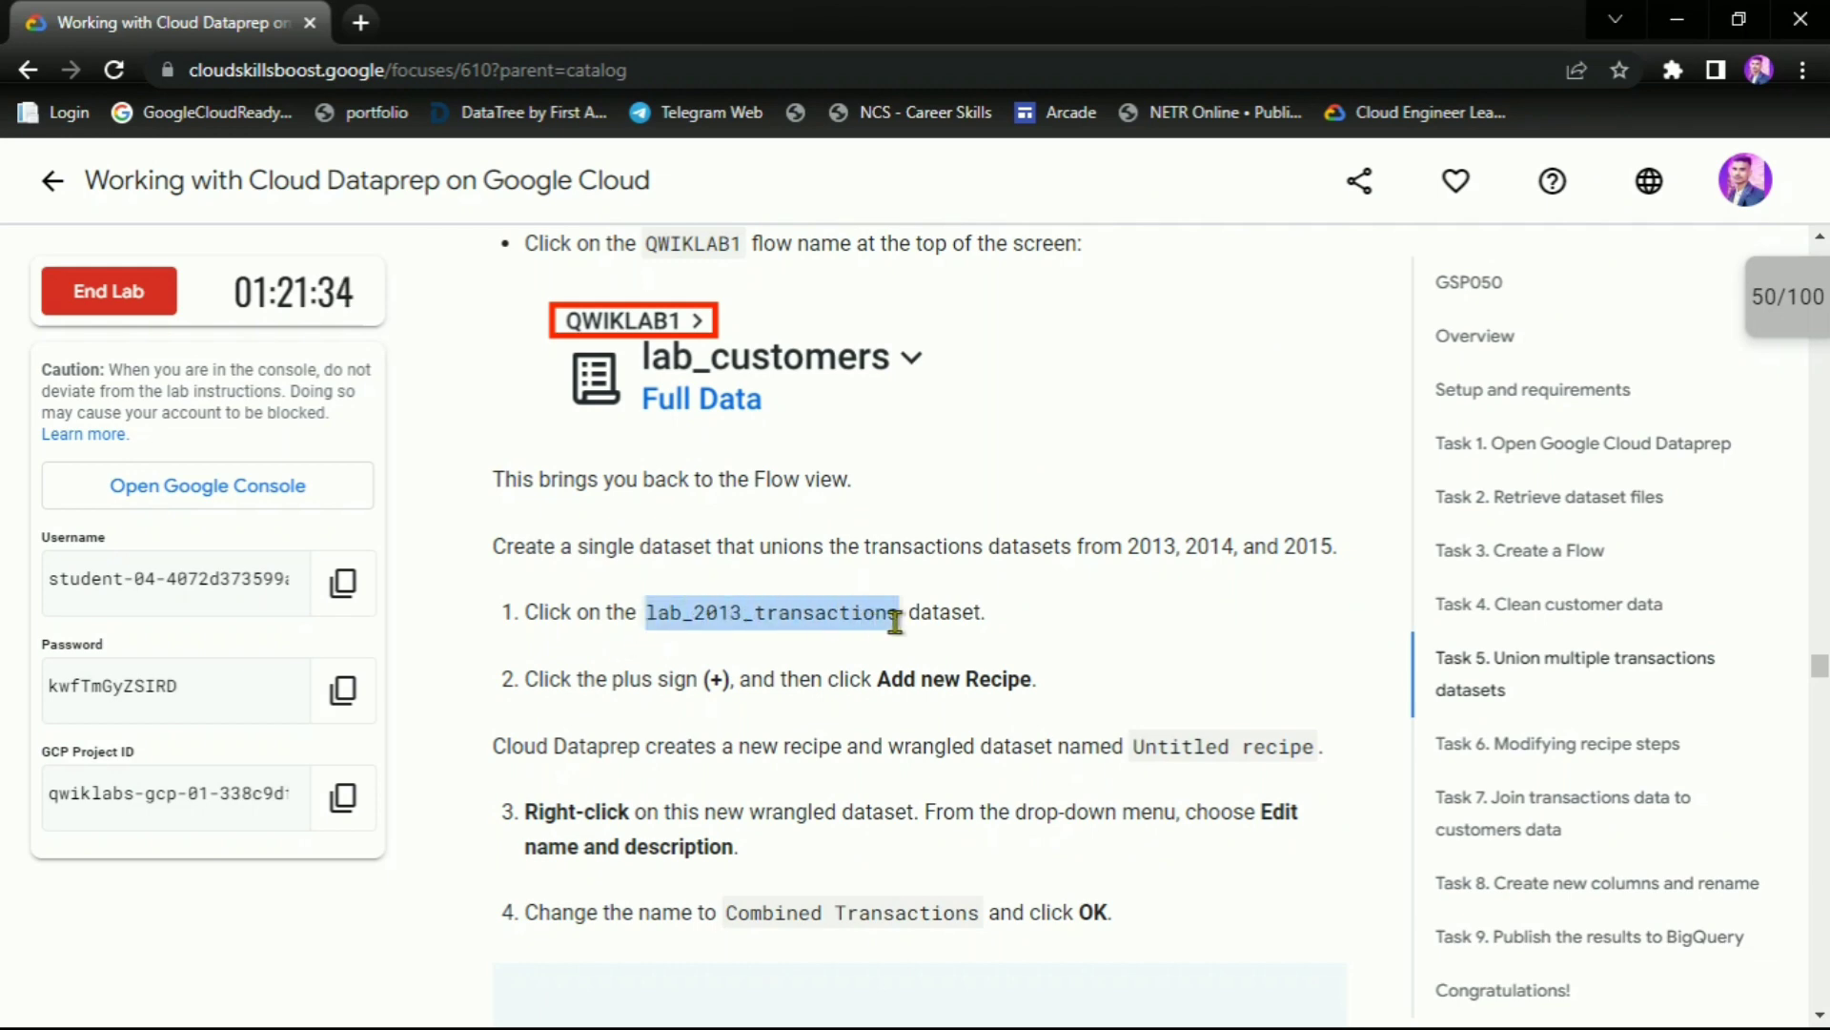
pyautogui.hotkey('alt', 'Tab')
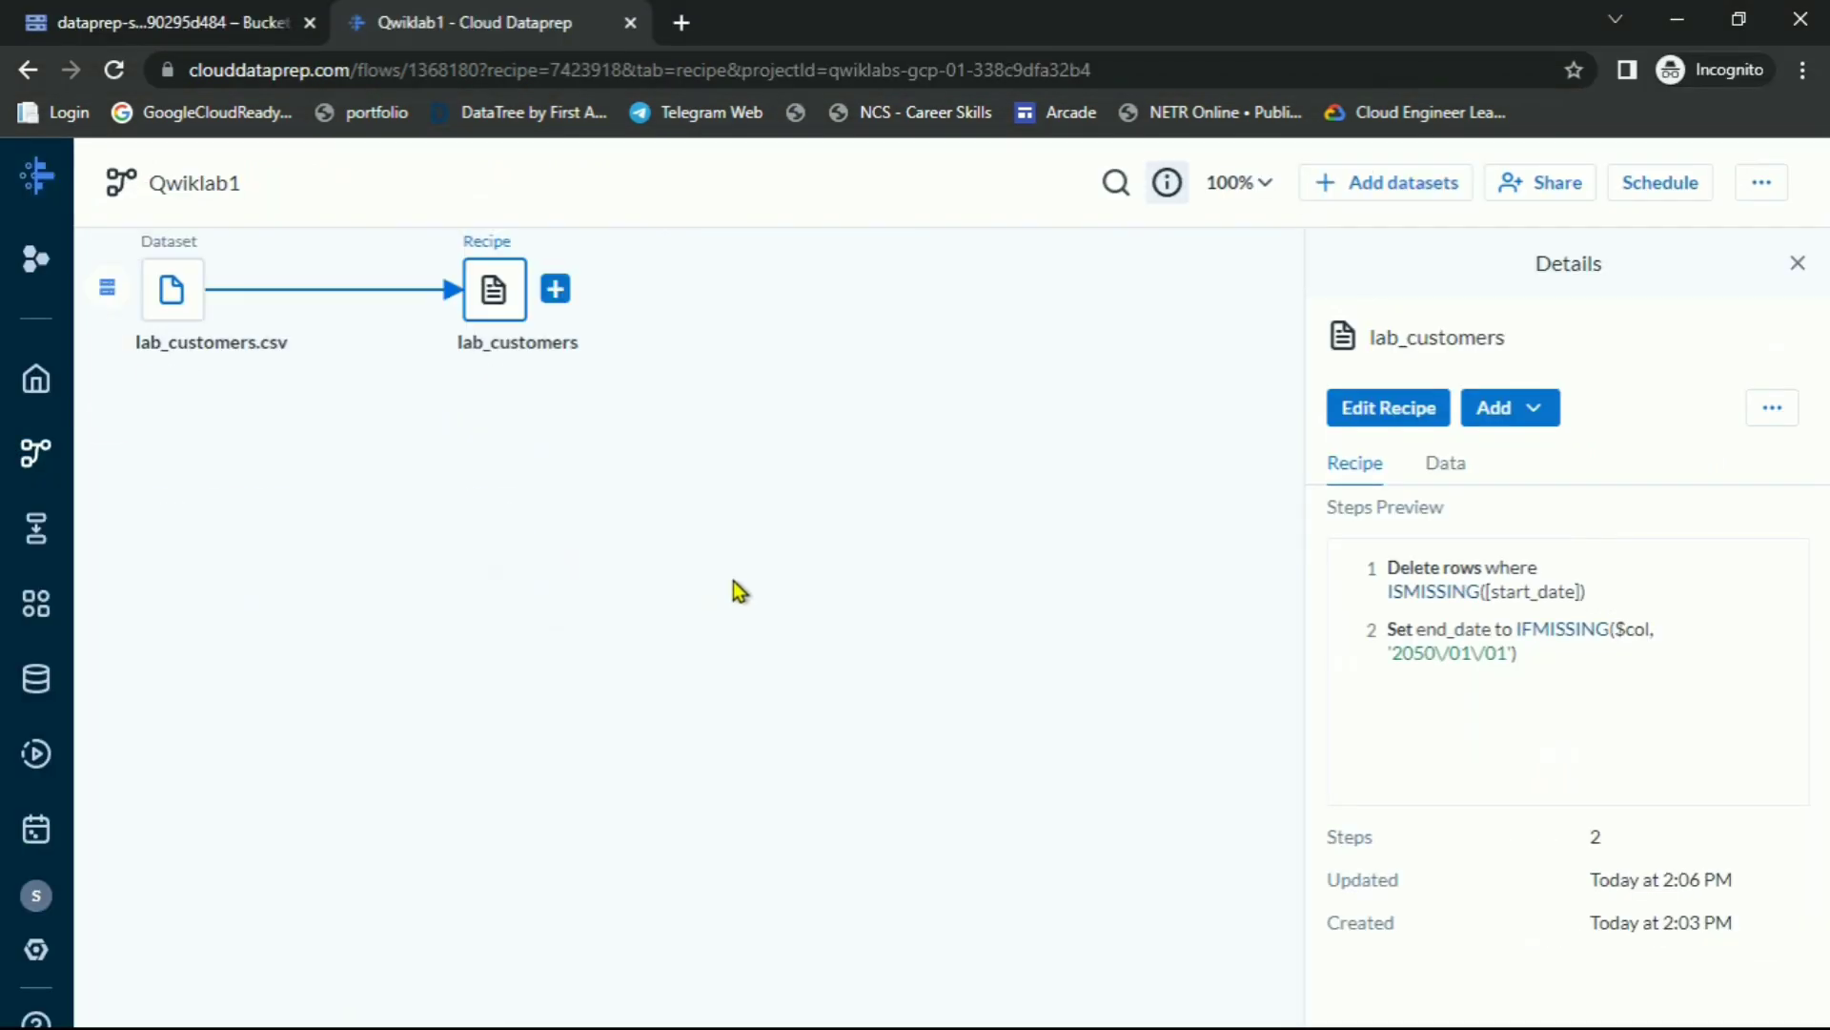
pyautogui.scroll(3, 742, 592)
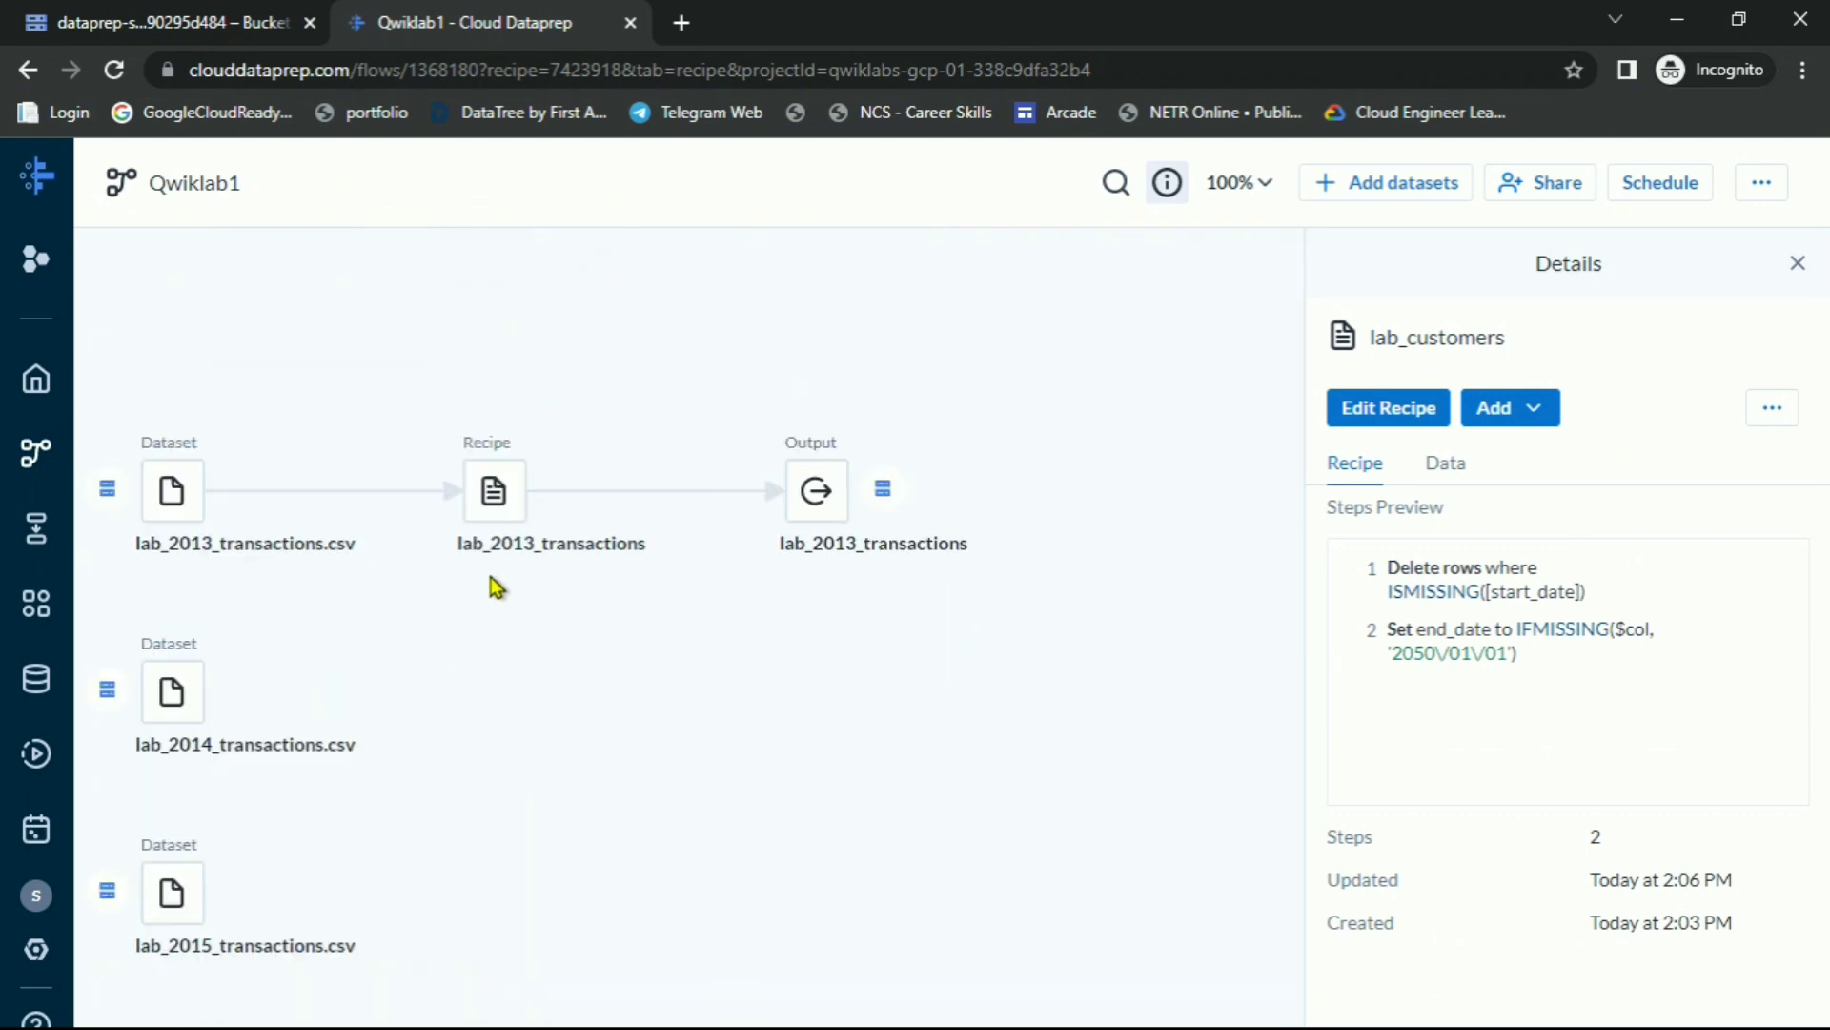
pyautogui.click(171, 490)
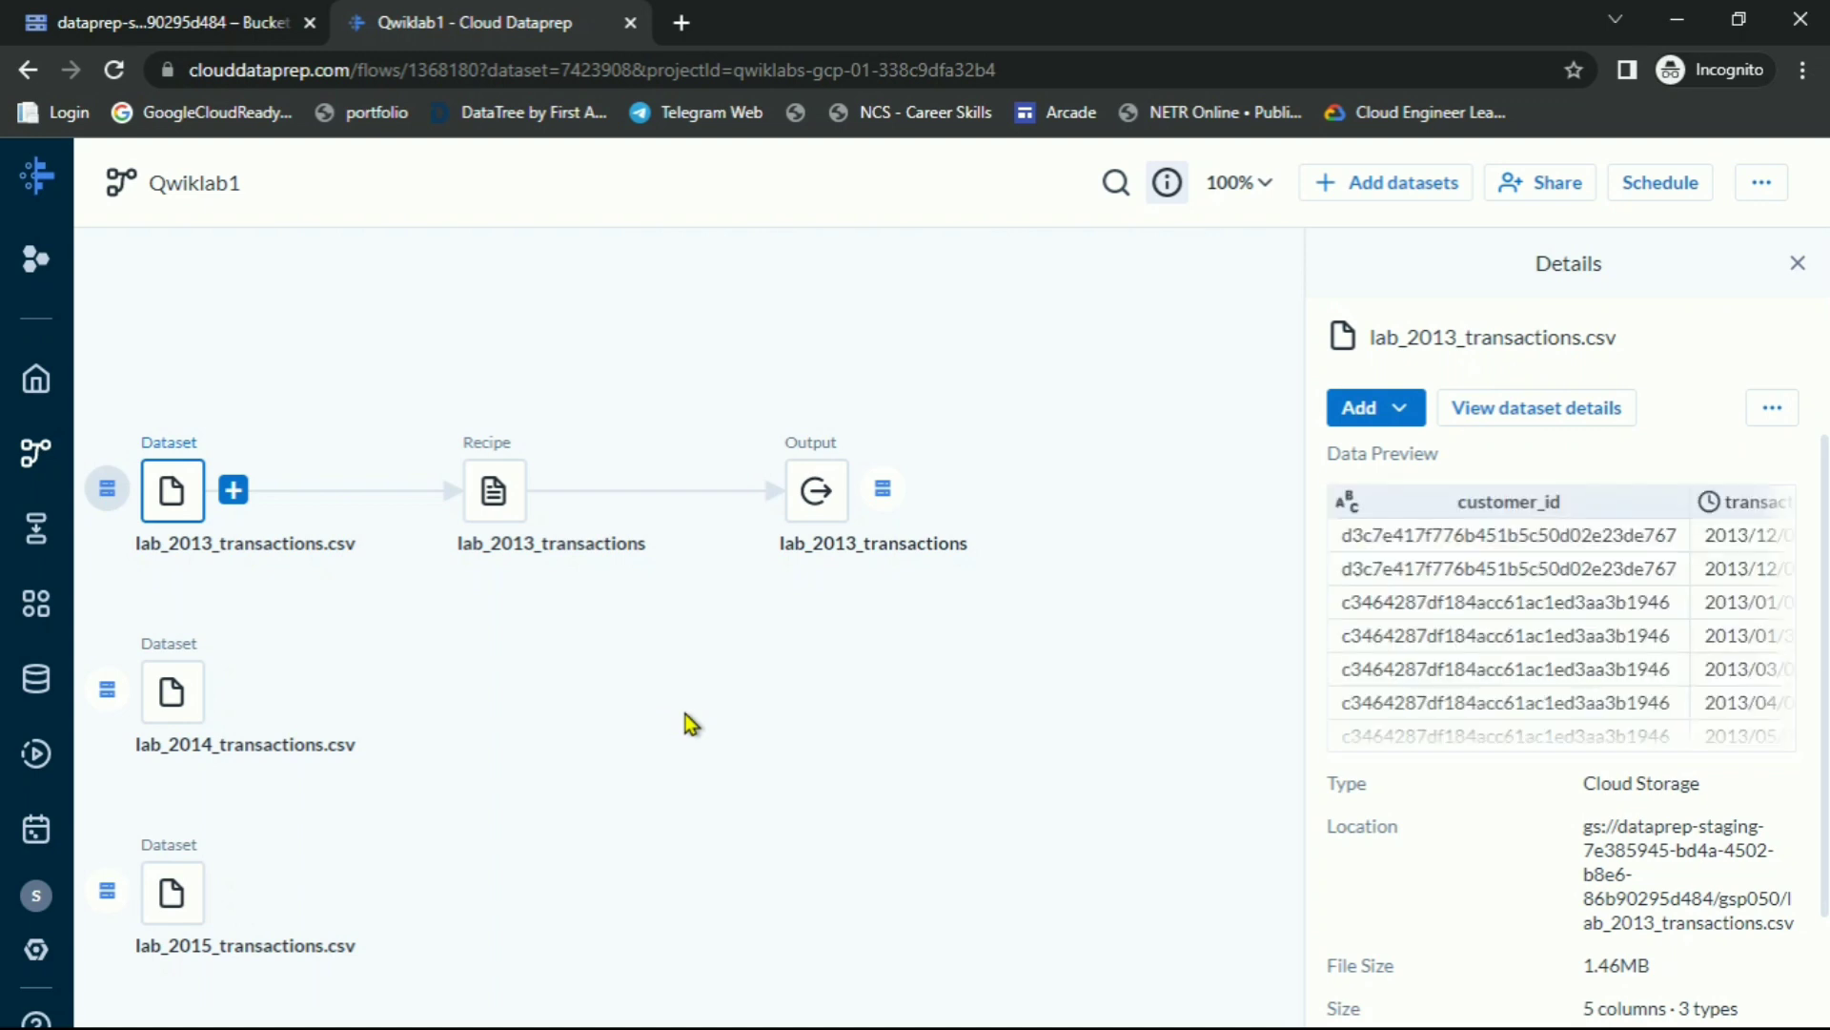
# Recheck the lab's dataset instruction and add a new recipe to lab_2013_transactions.csv in the Dataprep flow
pyautogui.hotkey('alt', 'Tab')
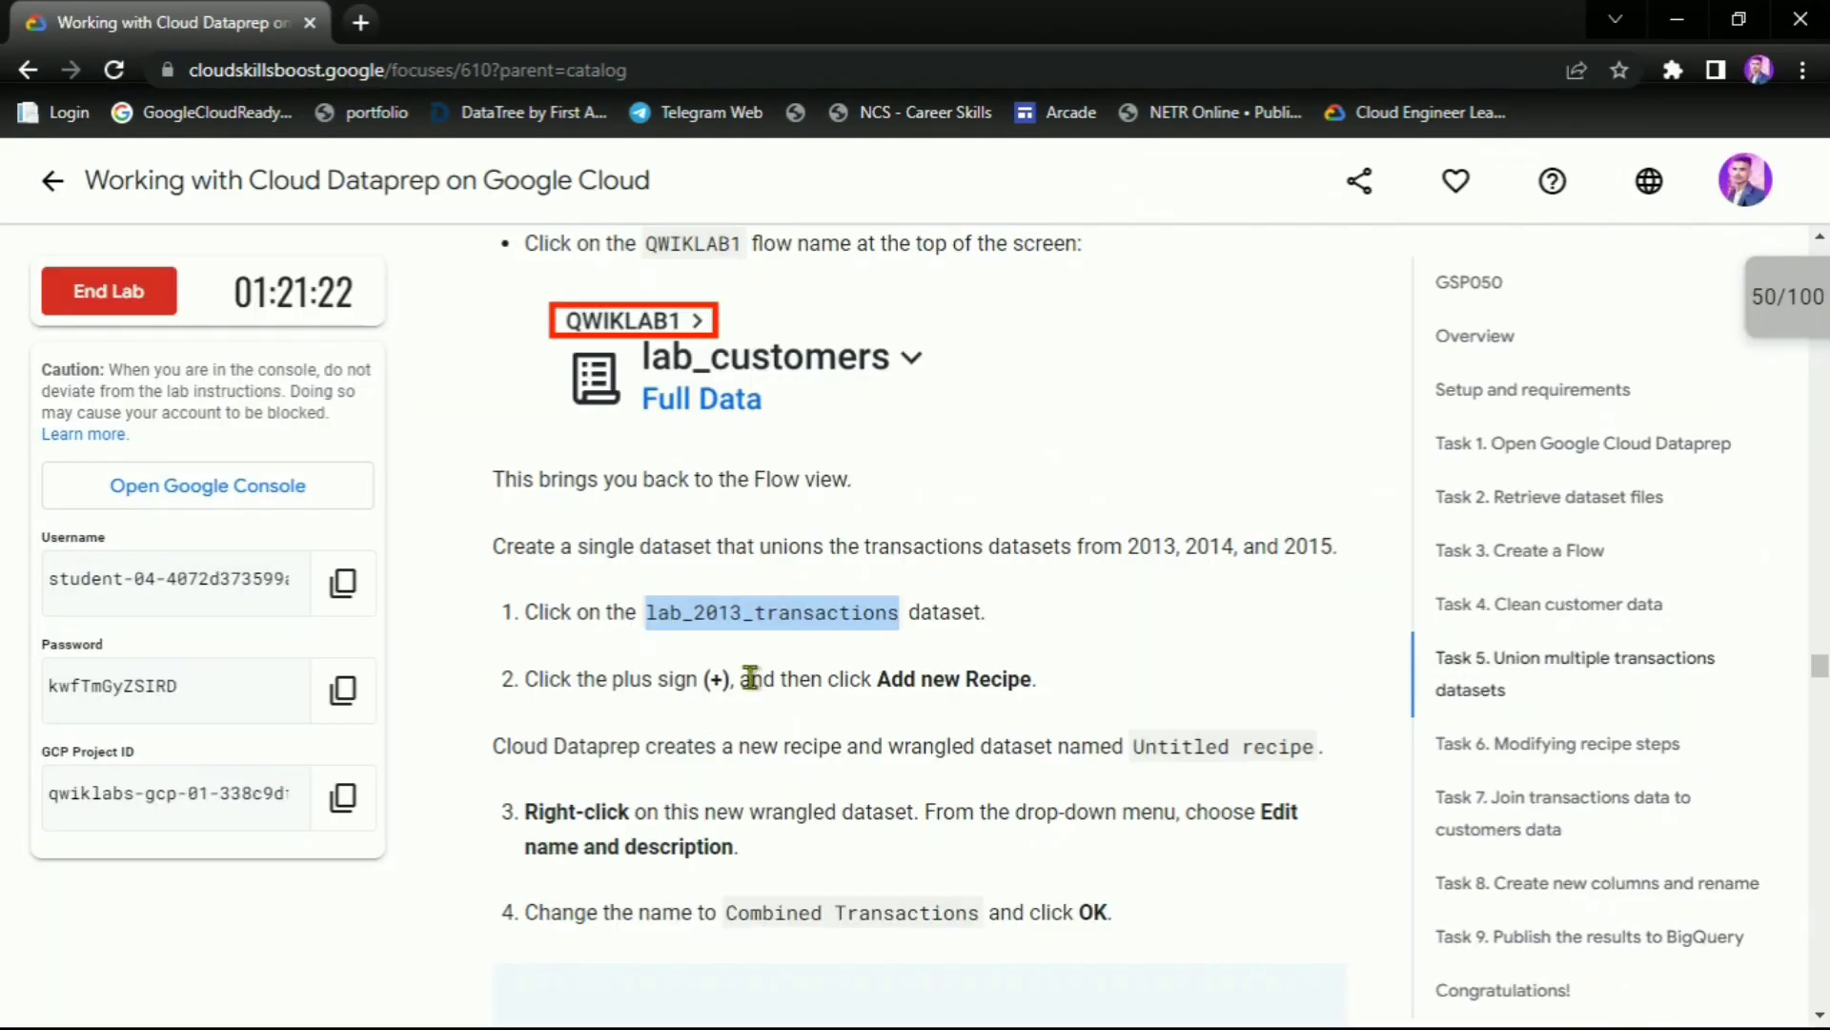
pyautogui.moveTo(915, 611); pyautogui.dragTo(982, 613)
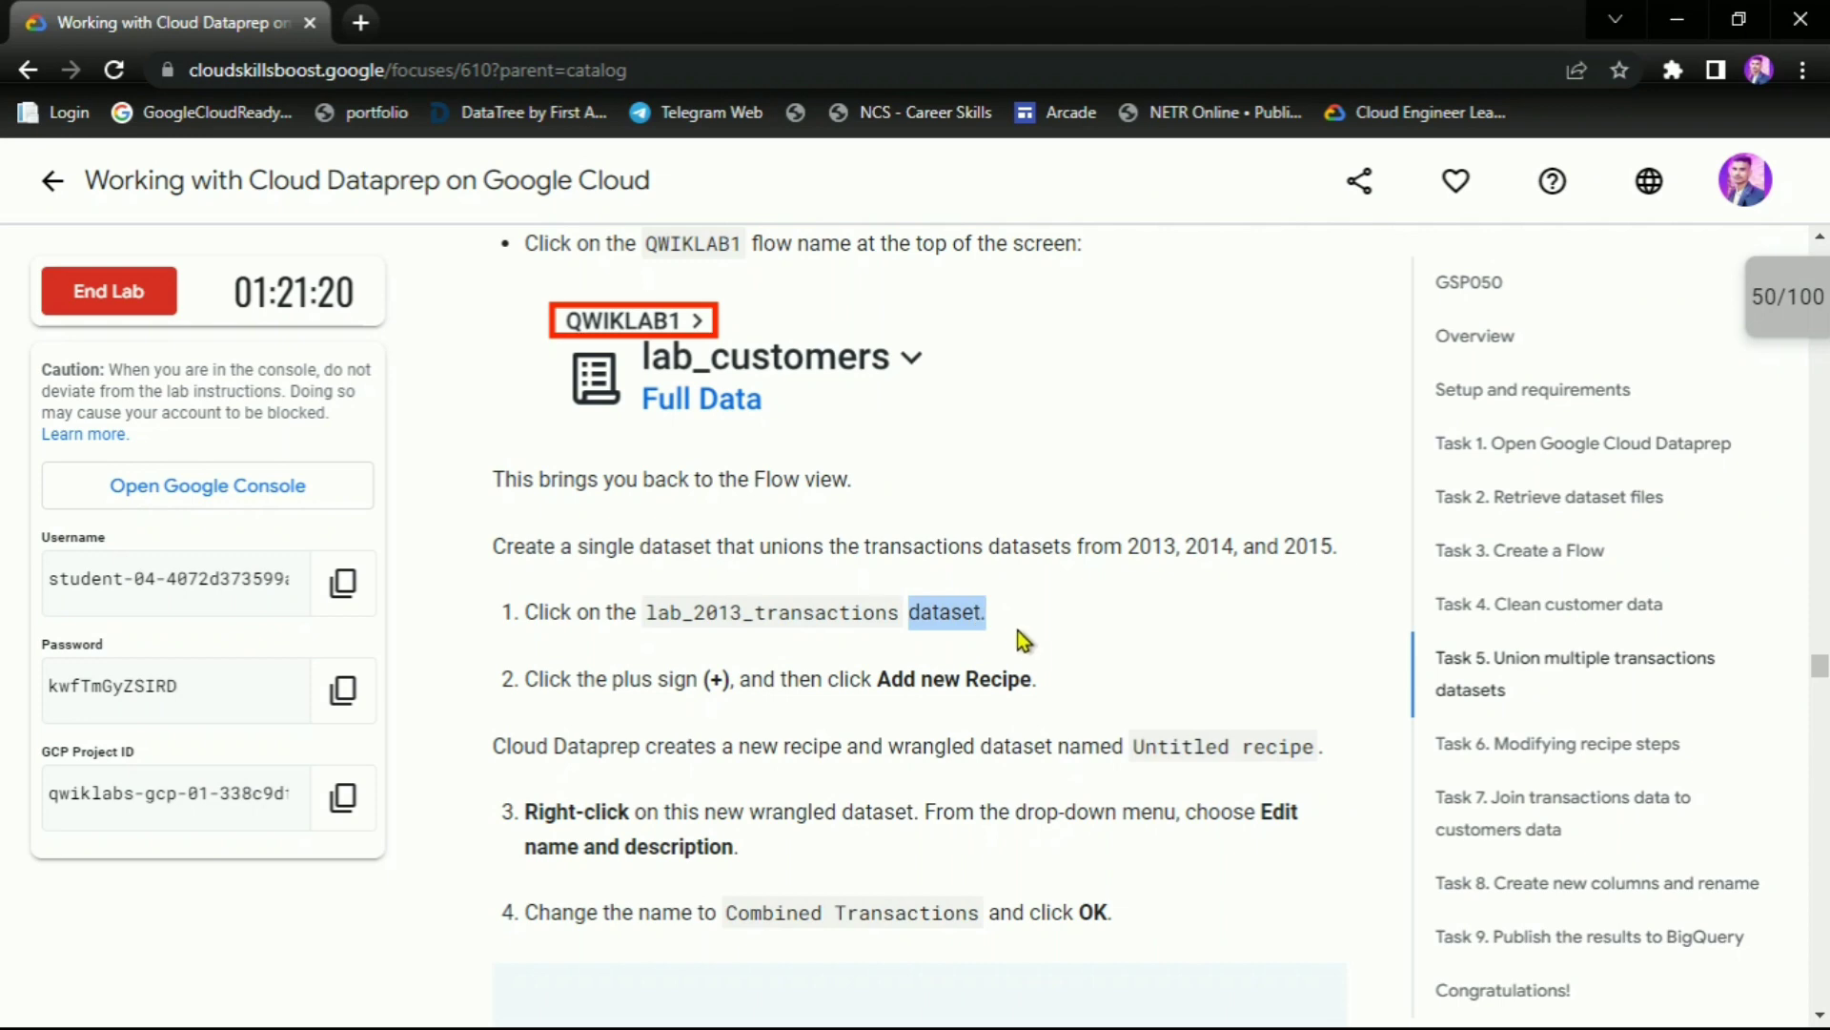
pyautogui.hotkey('alt', 'Tab')
pyautogui.hotkey('alt', 'Tab')
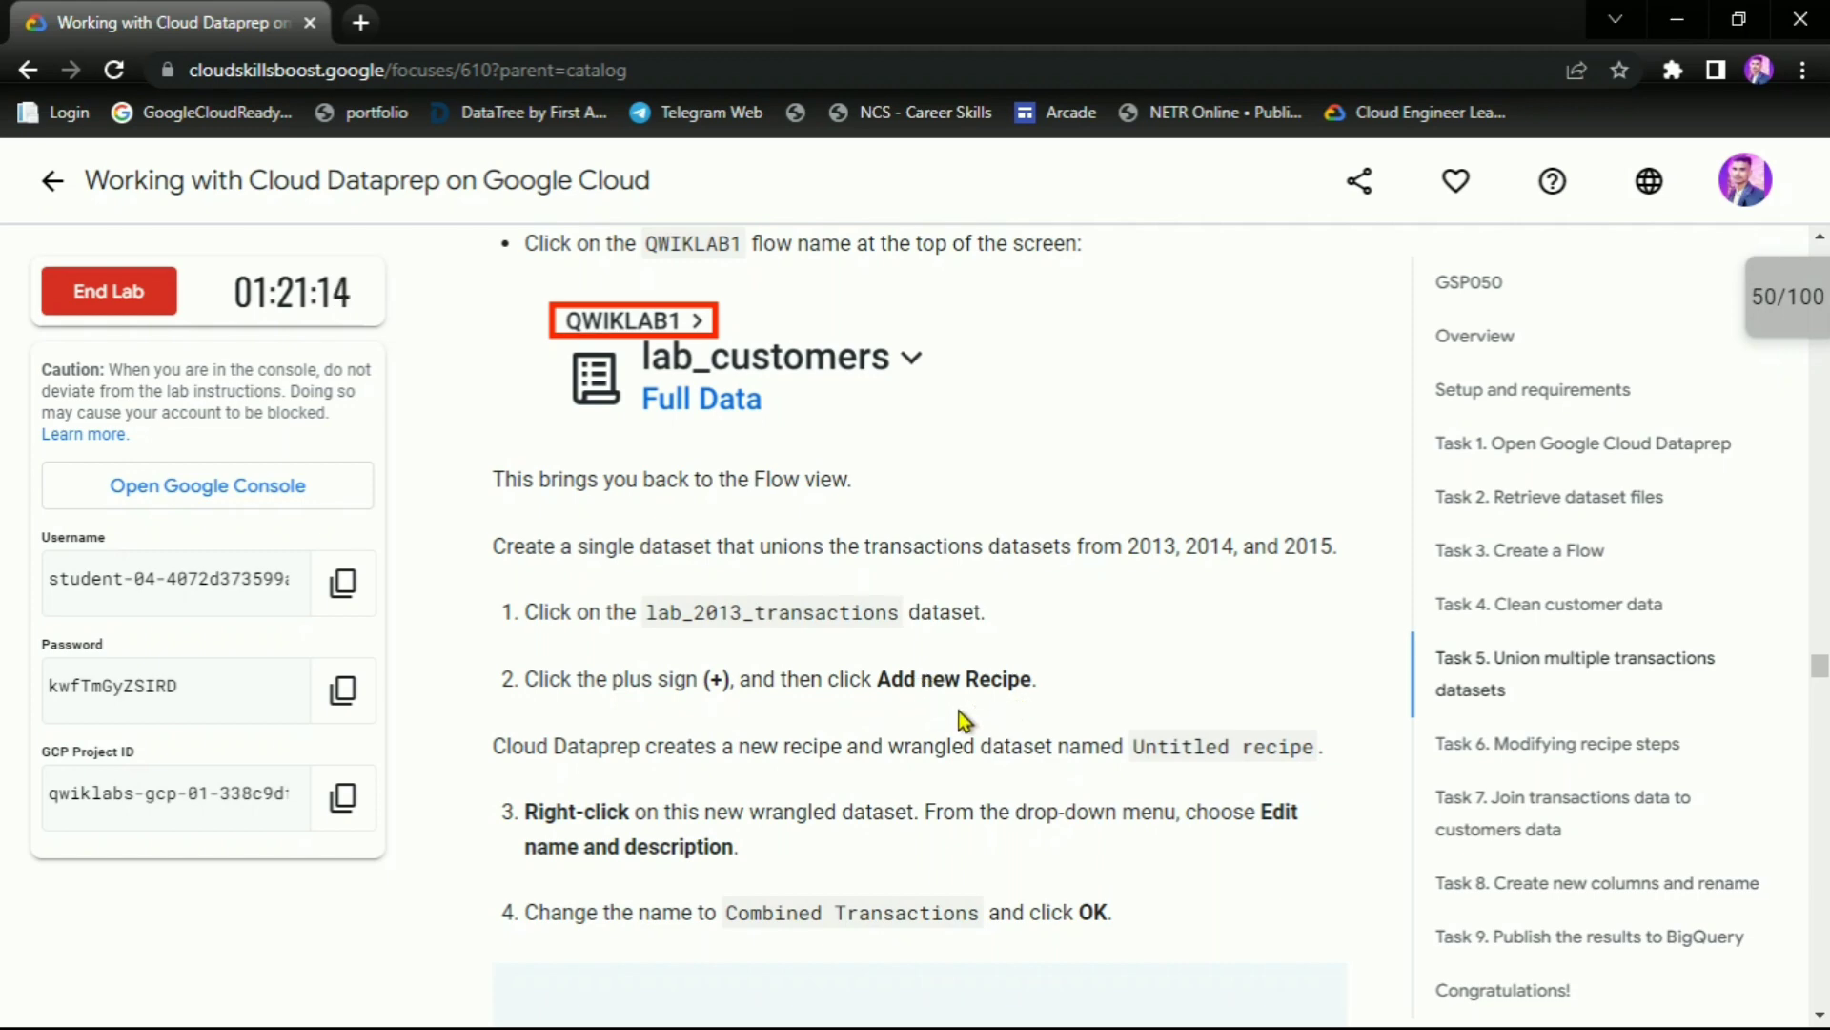
pyautogui.hotkey('alt', 'Tab')
pyautogui.click(231, 494)
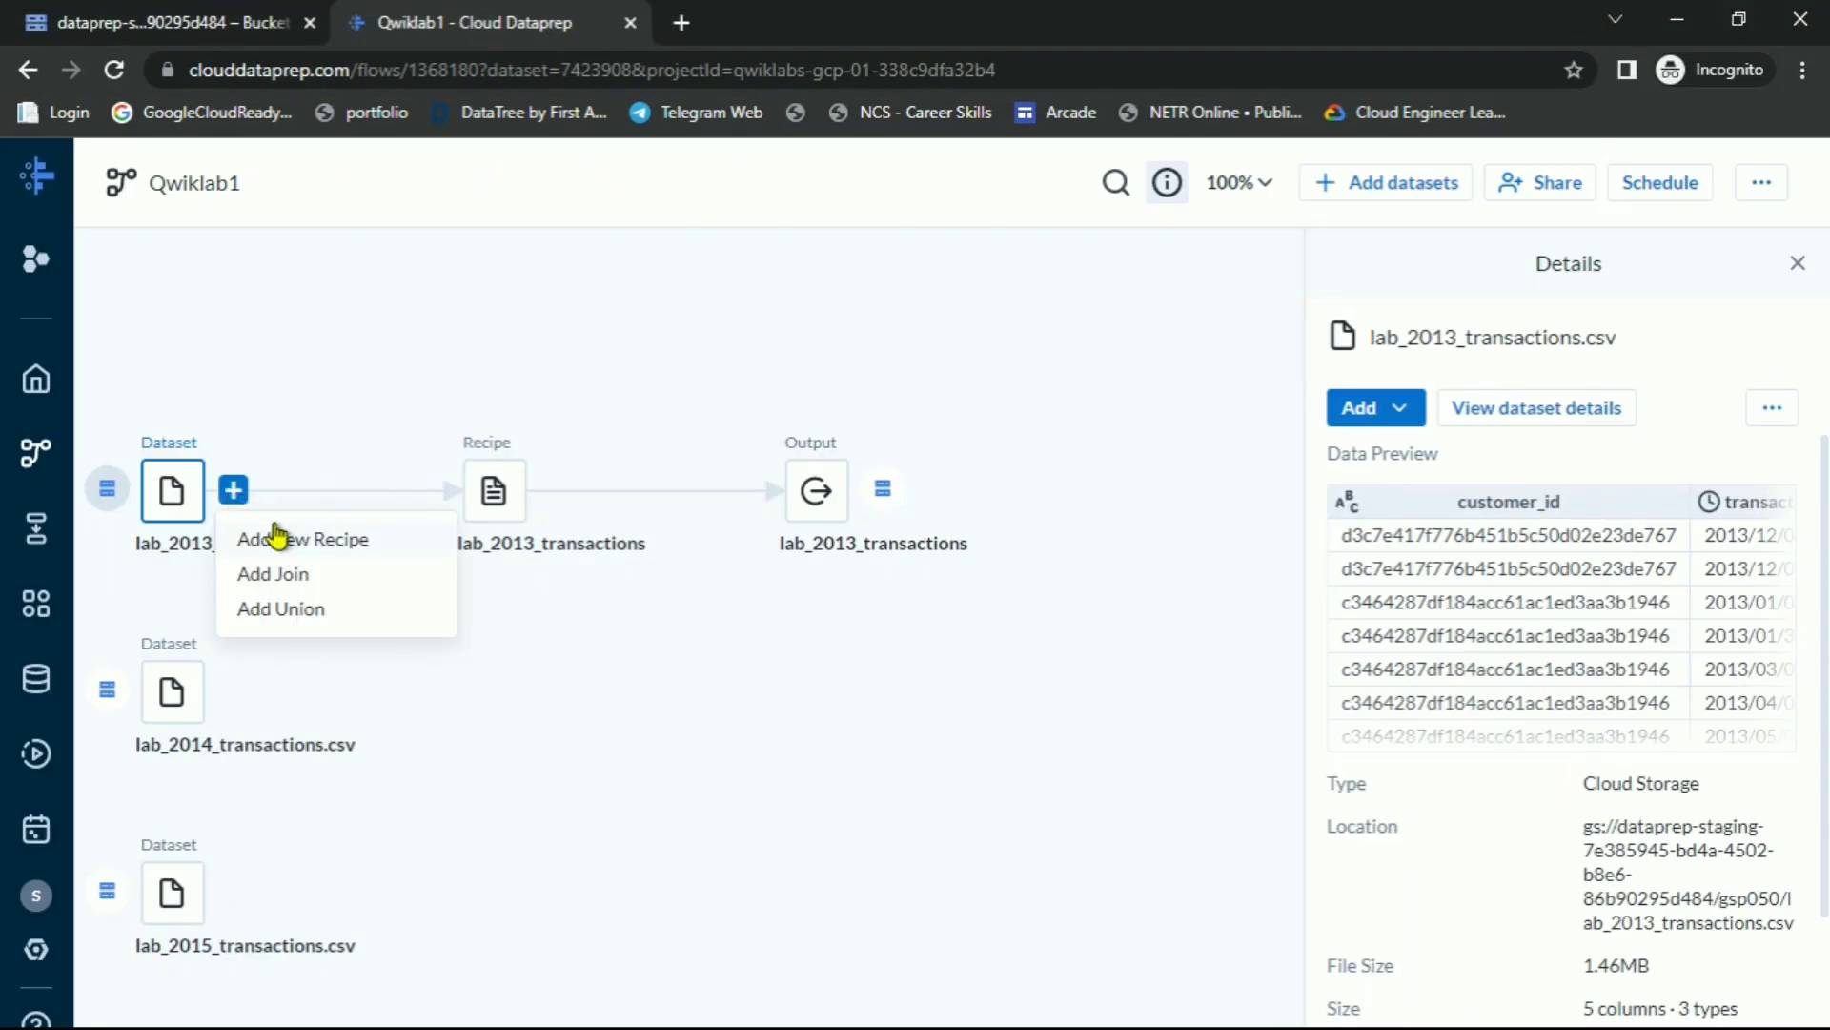
# Copy the name Combined Transactions from the lab instructions and rename the new untitled recipe with it in Dataprep
pyautogui.hotkey('alt', 'Tab')
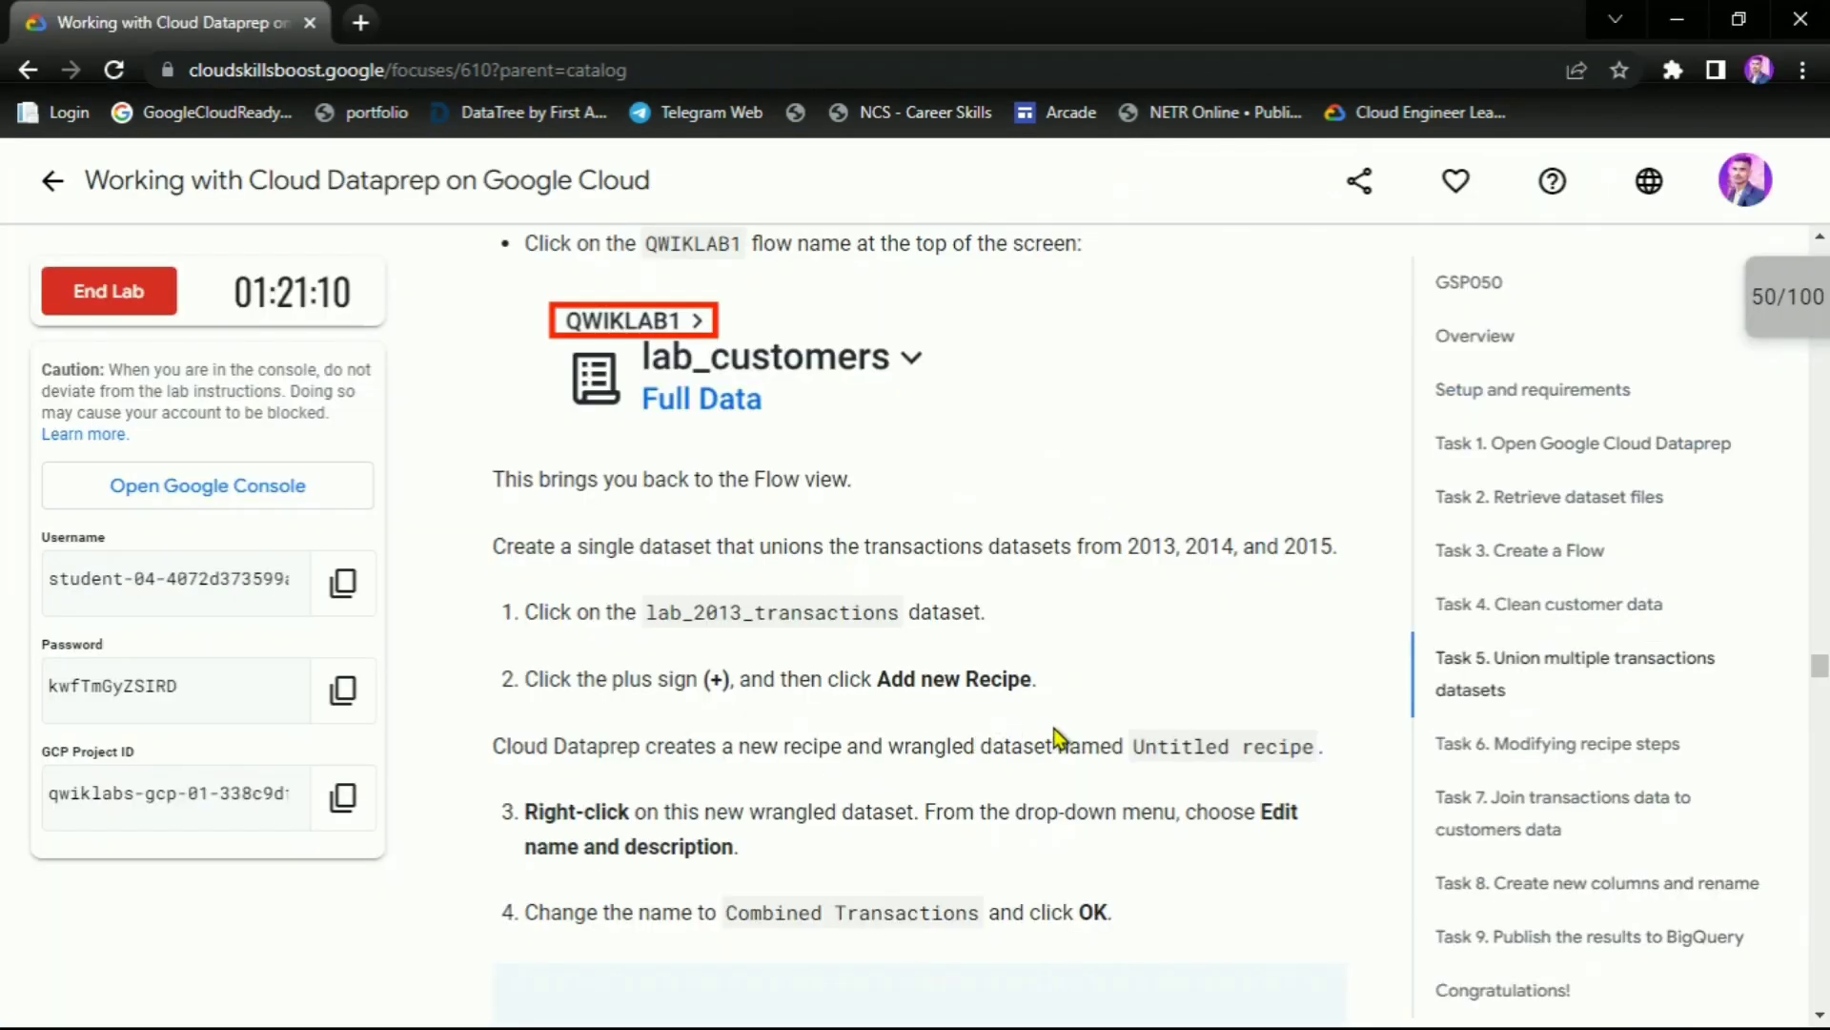
pyautogui.scroll(-1, 1139, 715)
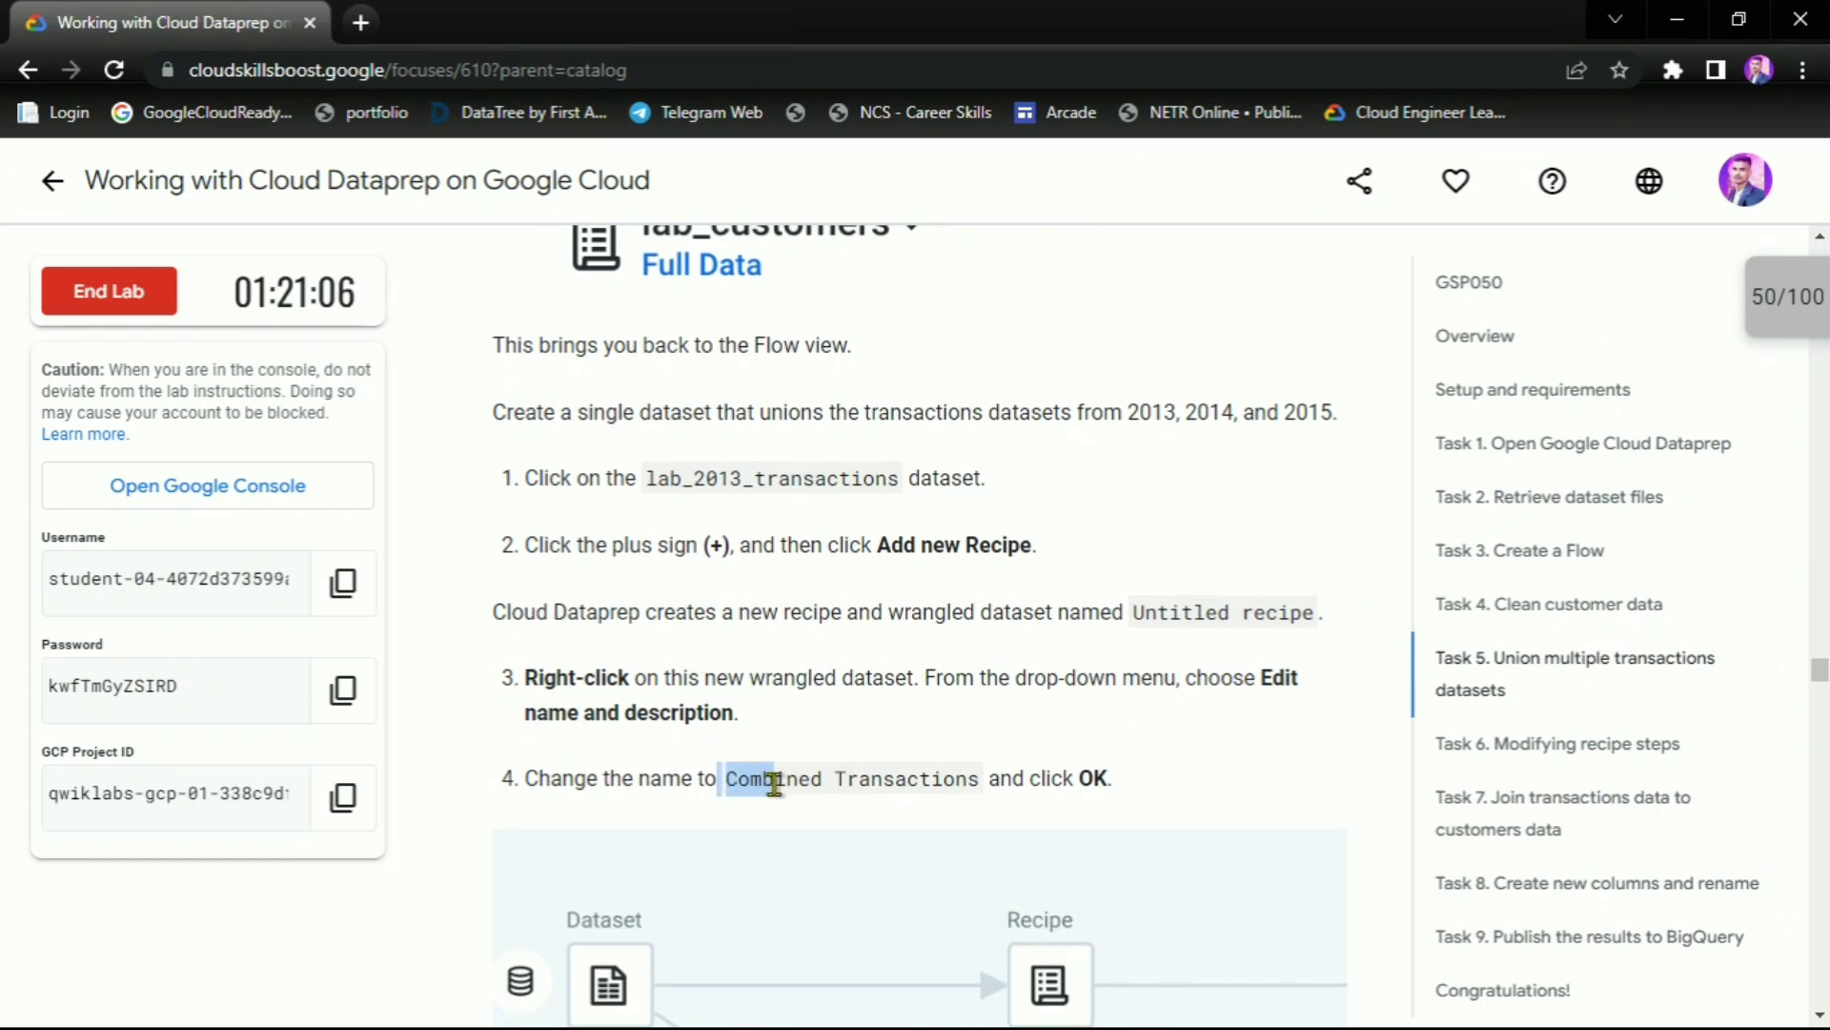
pyautogui.moveTo(727, 783); pyautogui.dragTo(979, 799)
pyautogui.hotkey('ctrl', 'c')
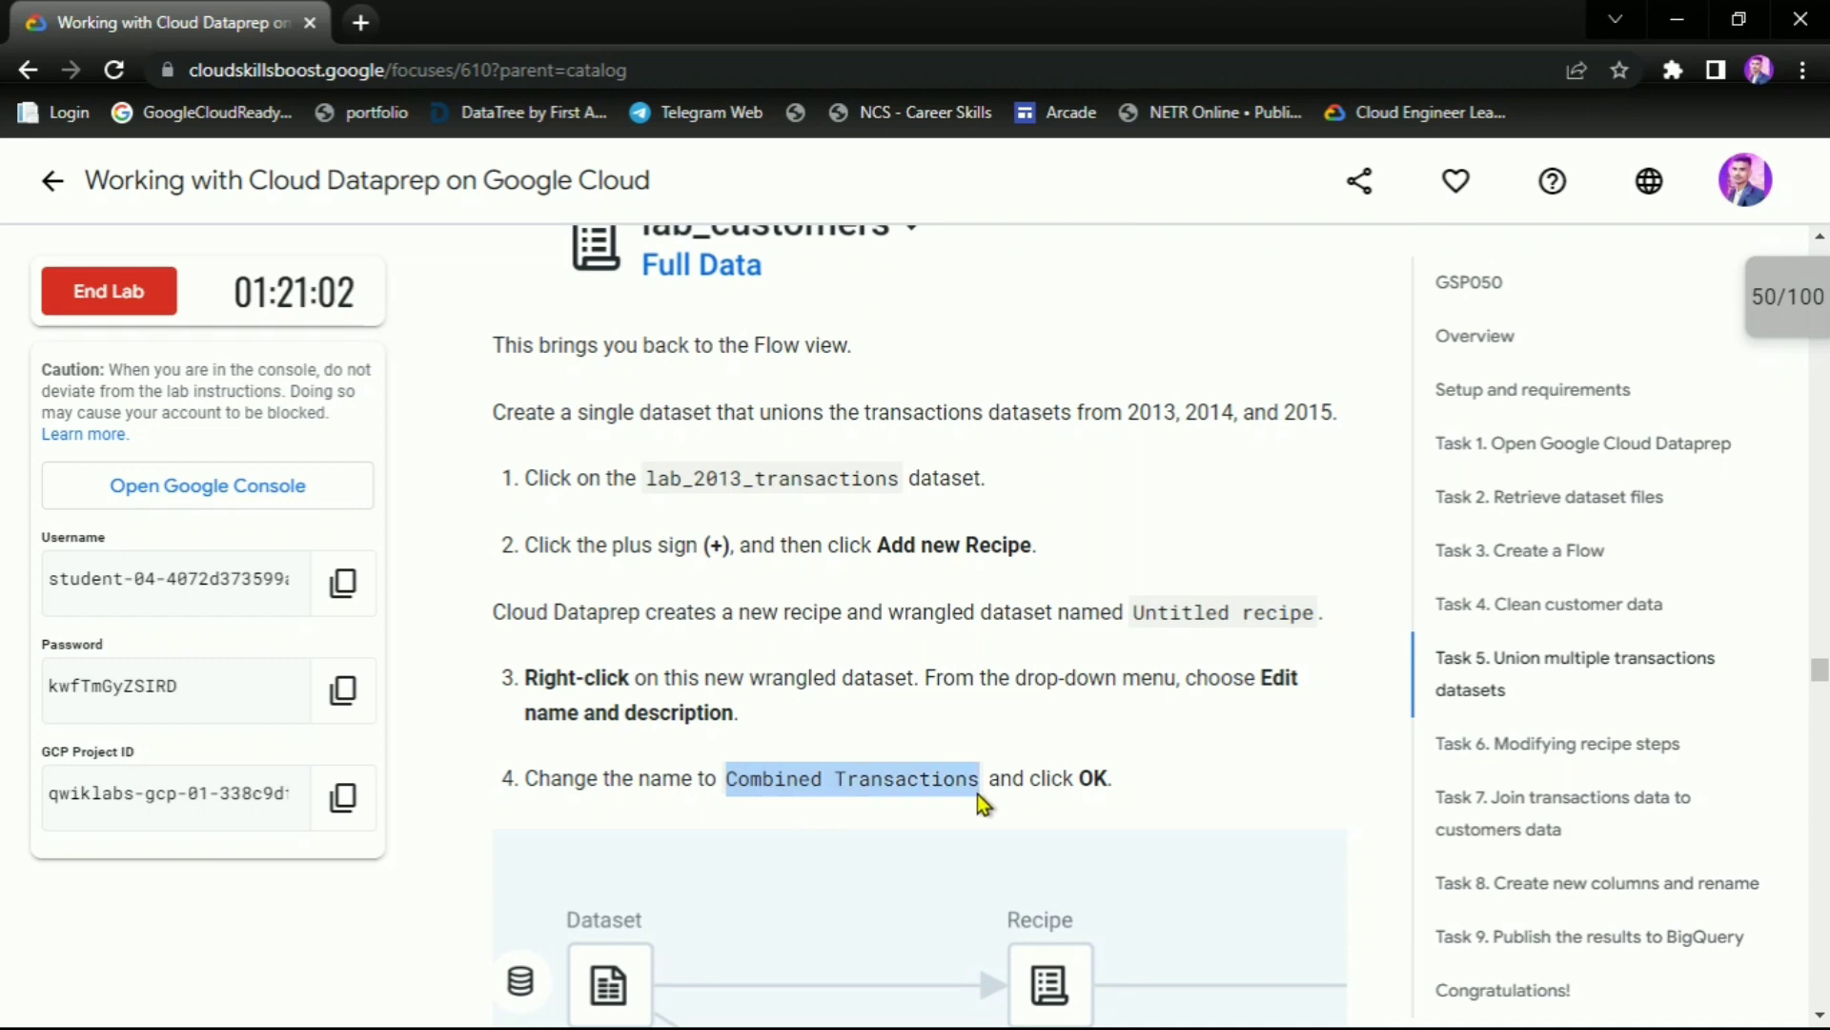
pyautogui.hotkey('alt', 'Tab')
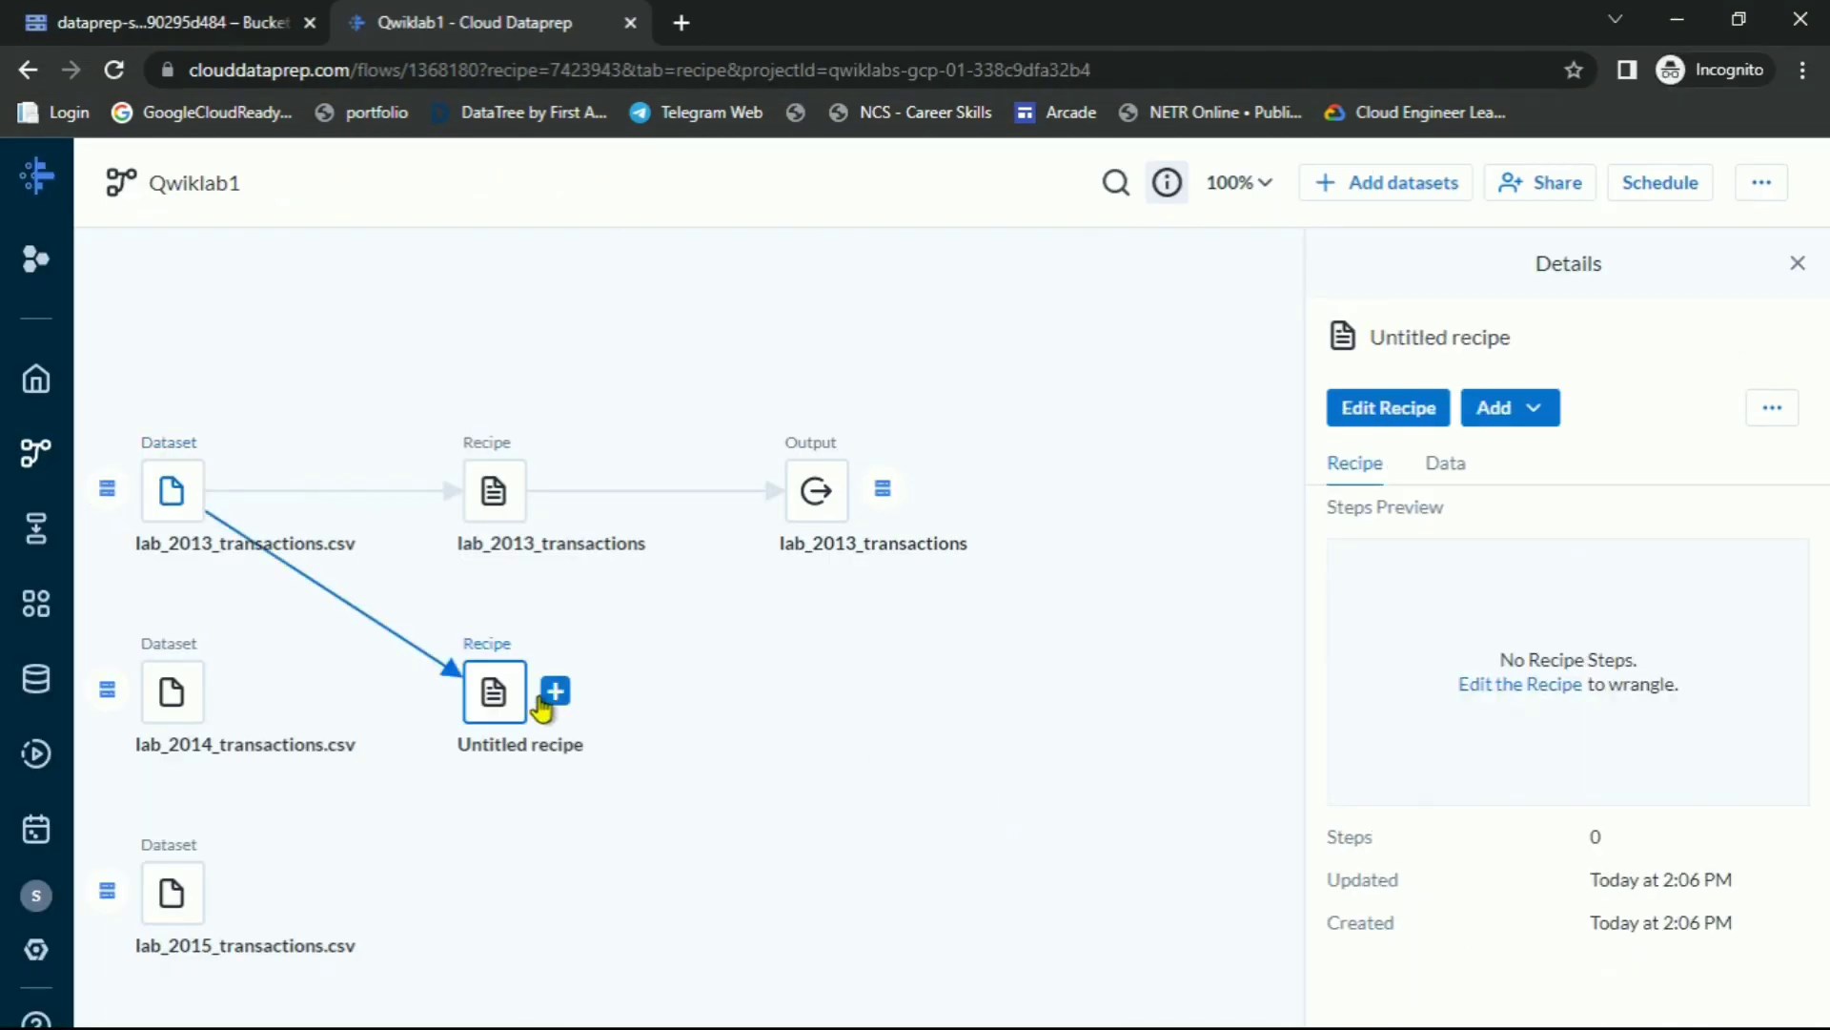
pyautogui.rightClick(481, 698)
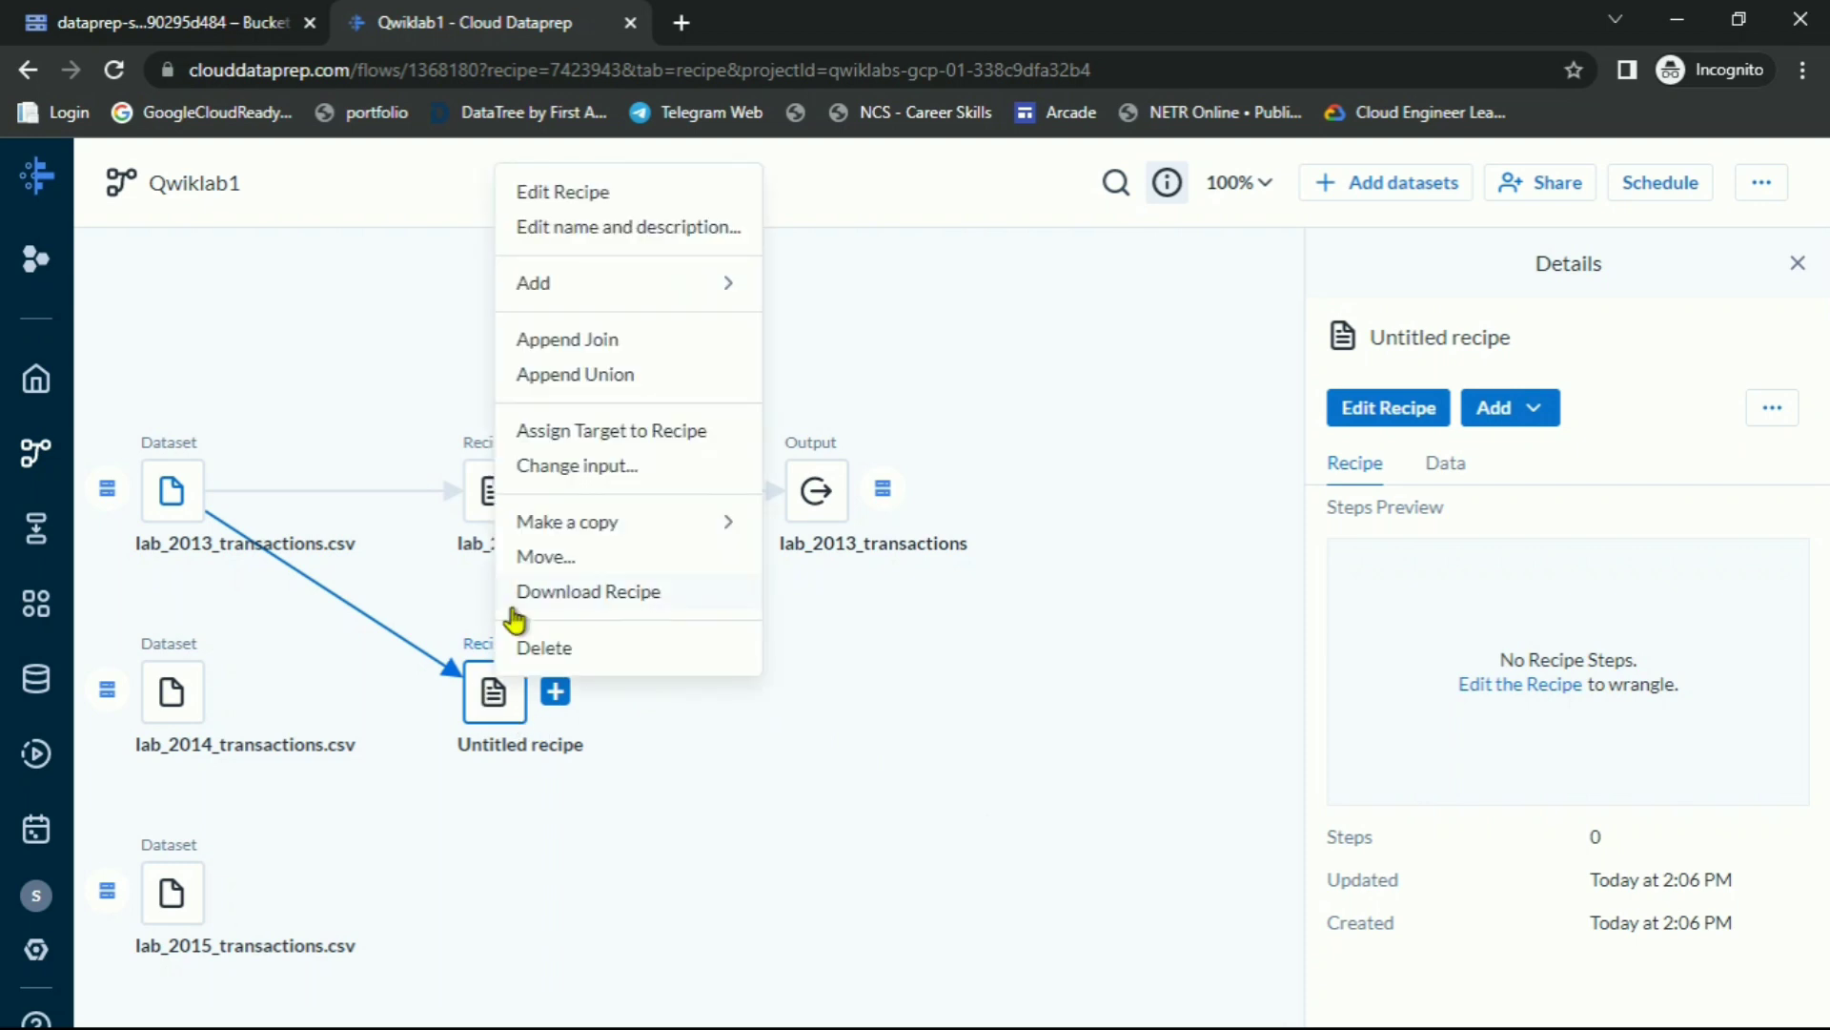
pyautogui.click(578, 239)
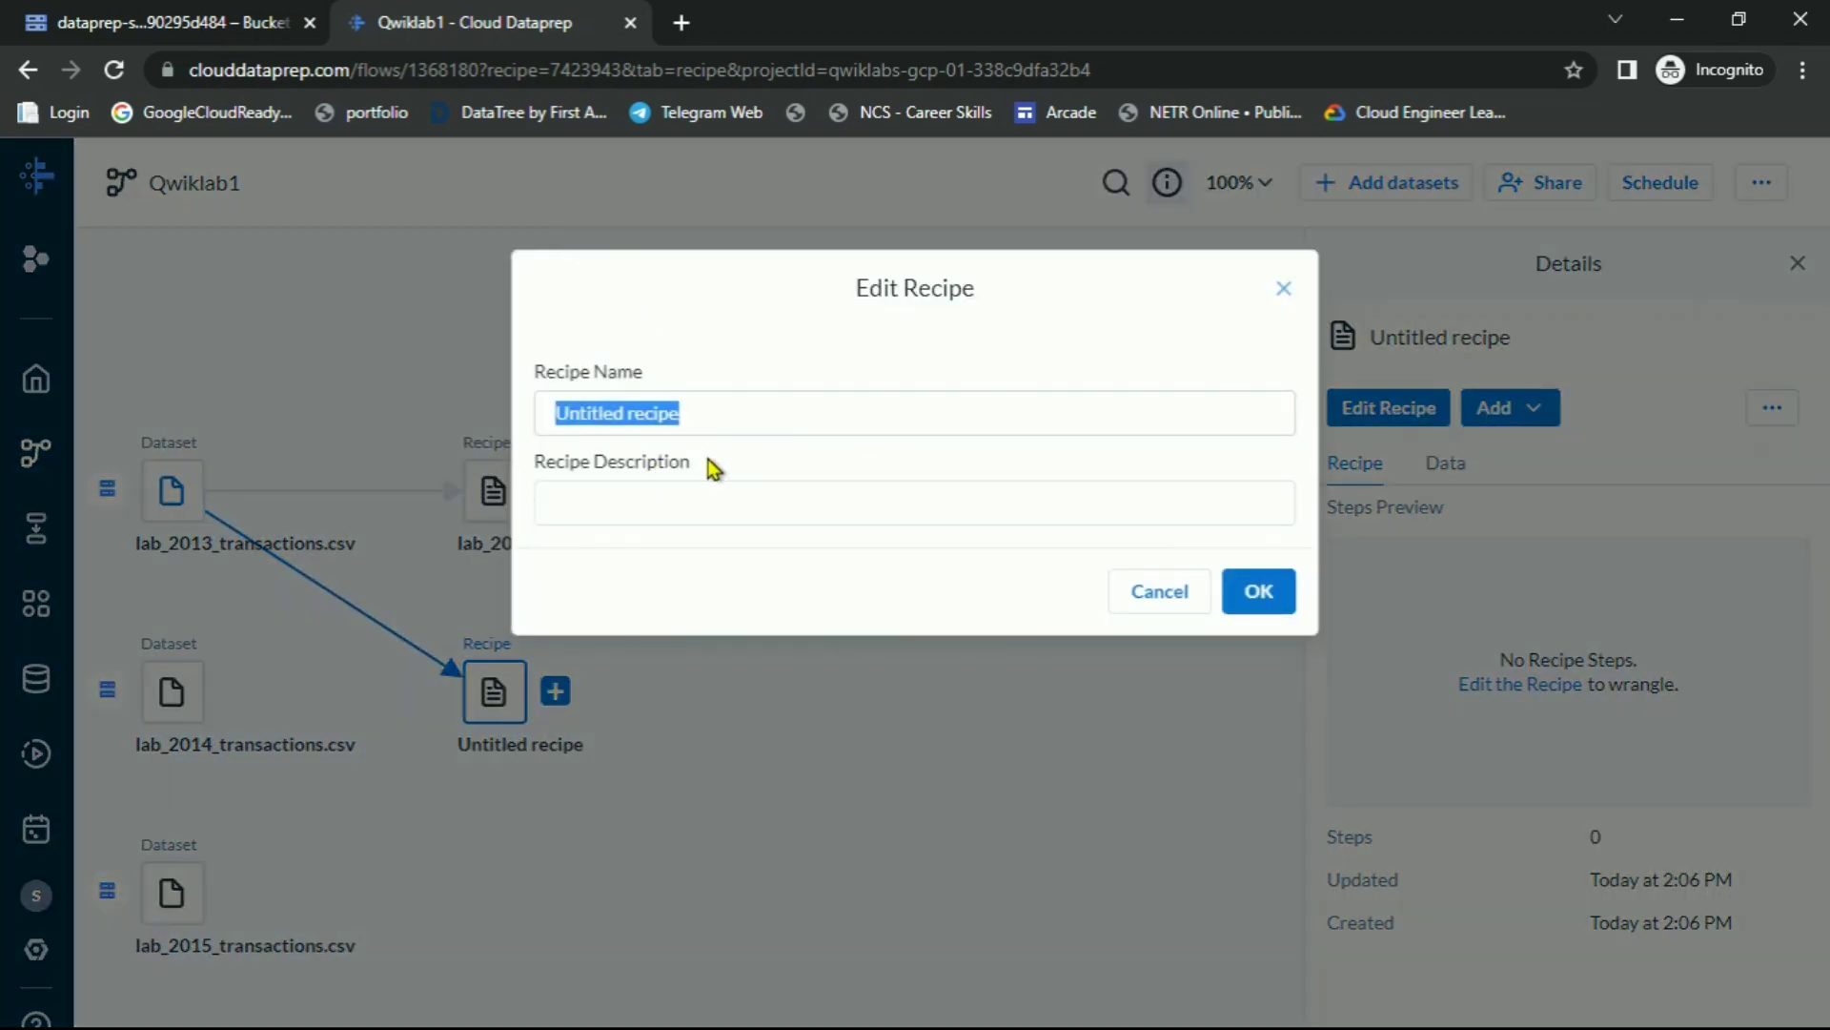
pyautogui.hotkey('ctrl', 'v')
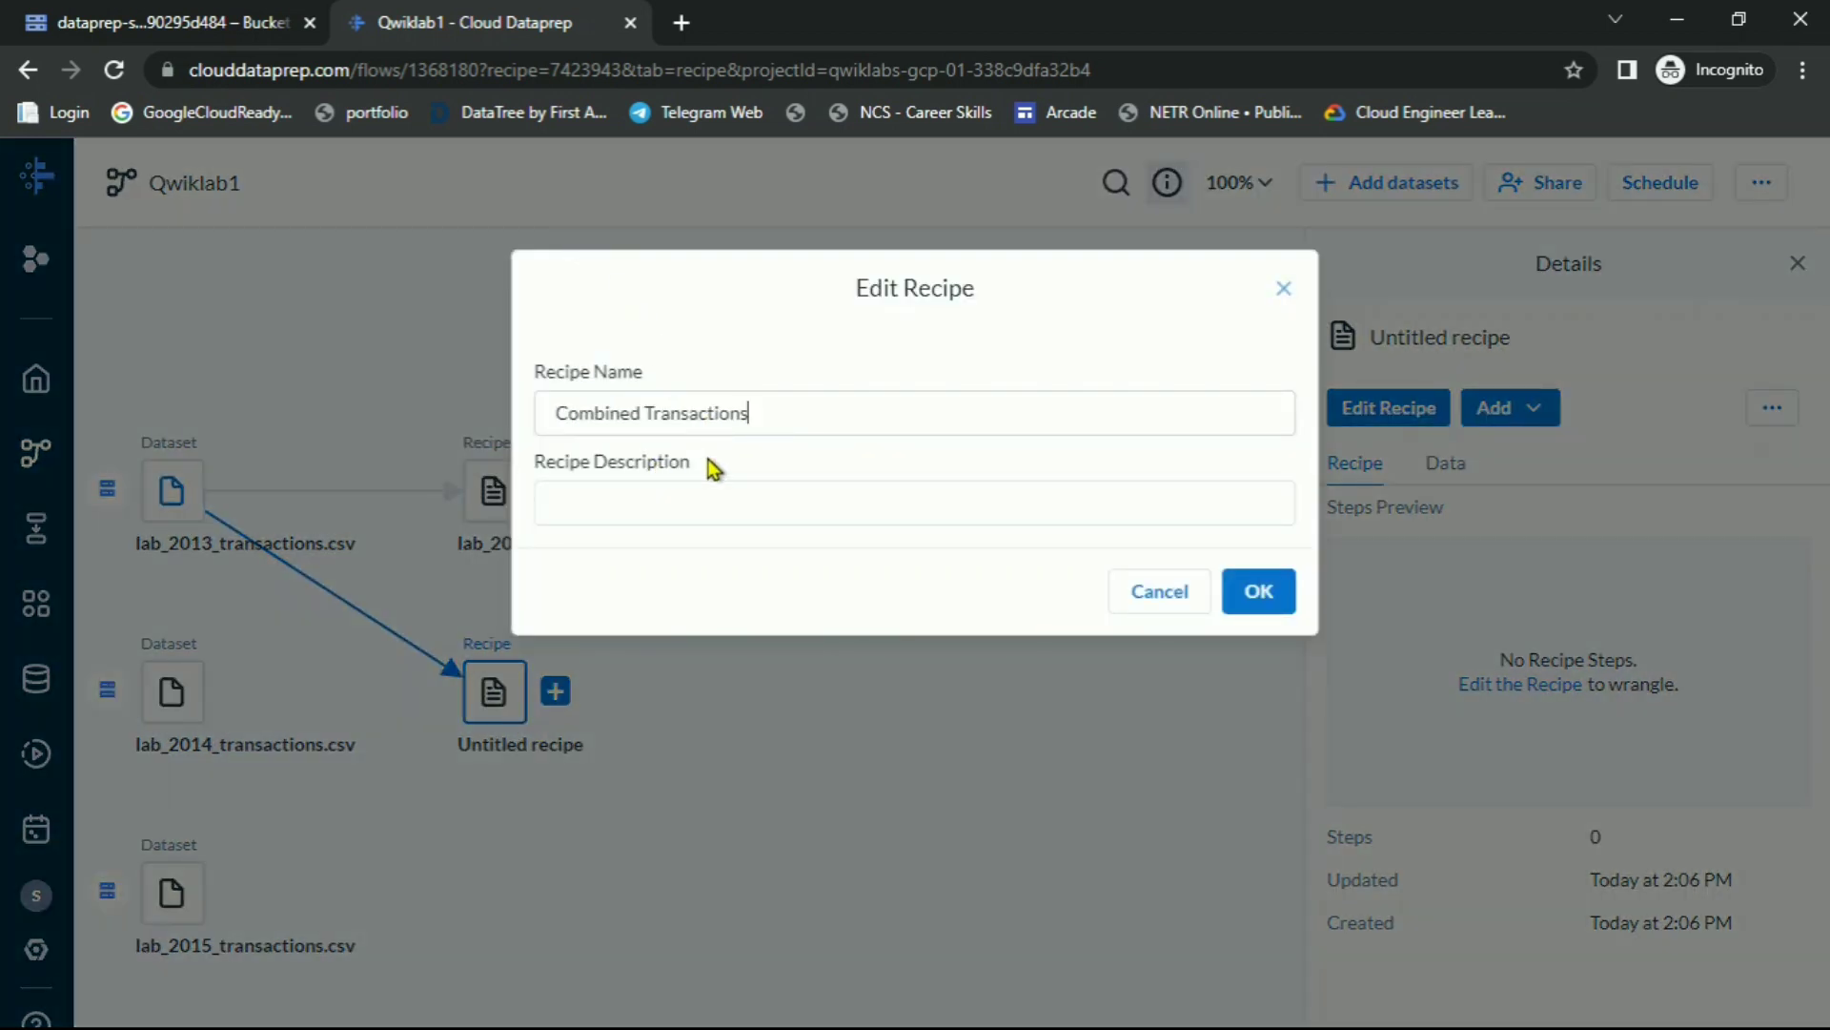
pyautogui.click(1258, 591)
# Read the lab's next instruction and open the Combined Transactions recipe for editing in Dataprep
pyautogui.hotkey('alt', 'Tab')
pyautogui.scroll(-4, 868, 772)
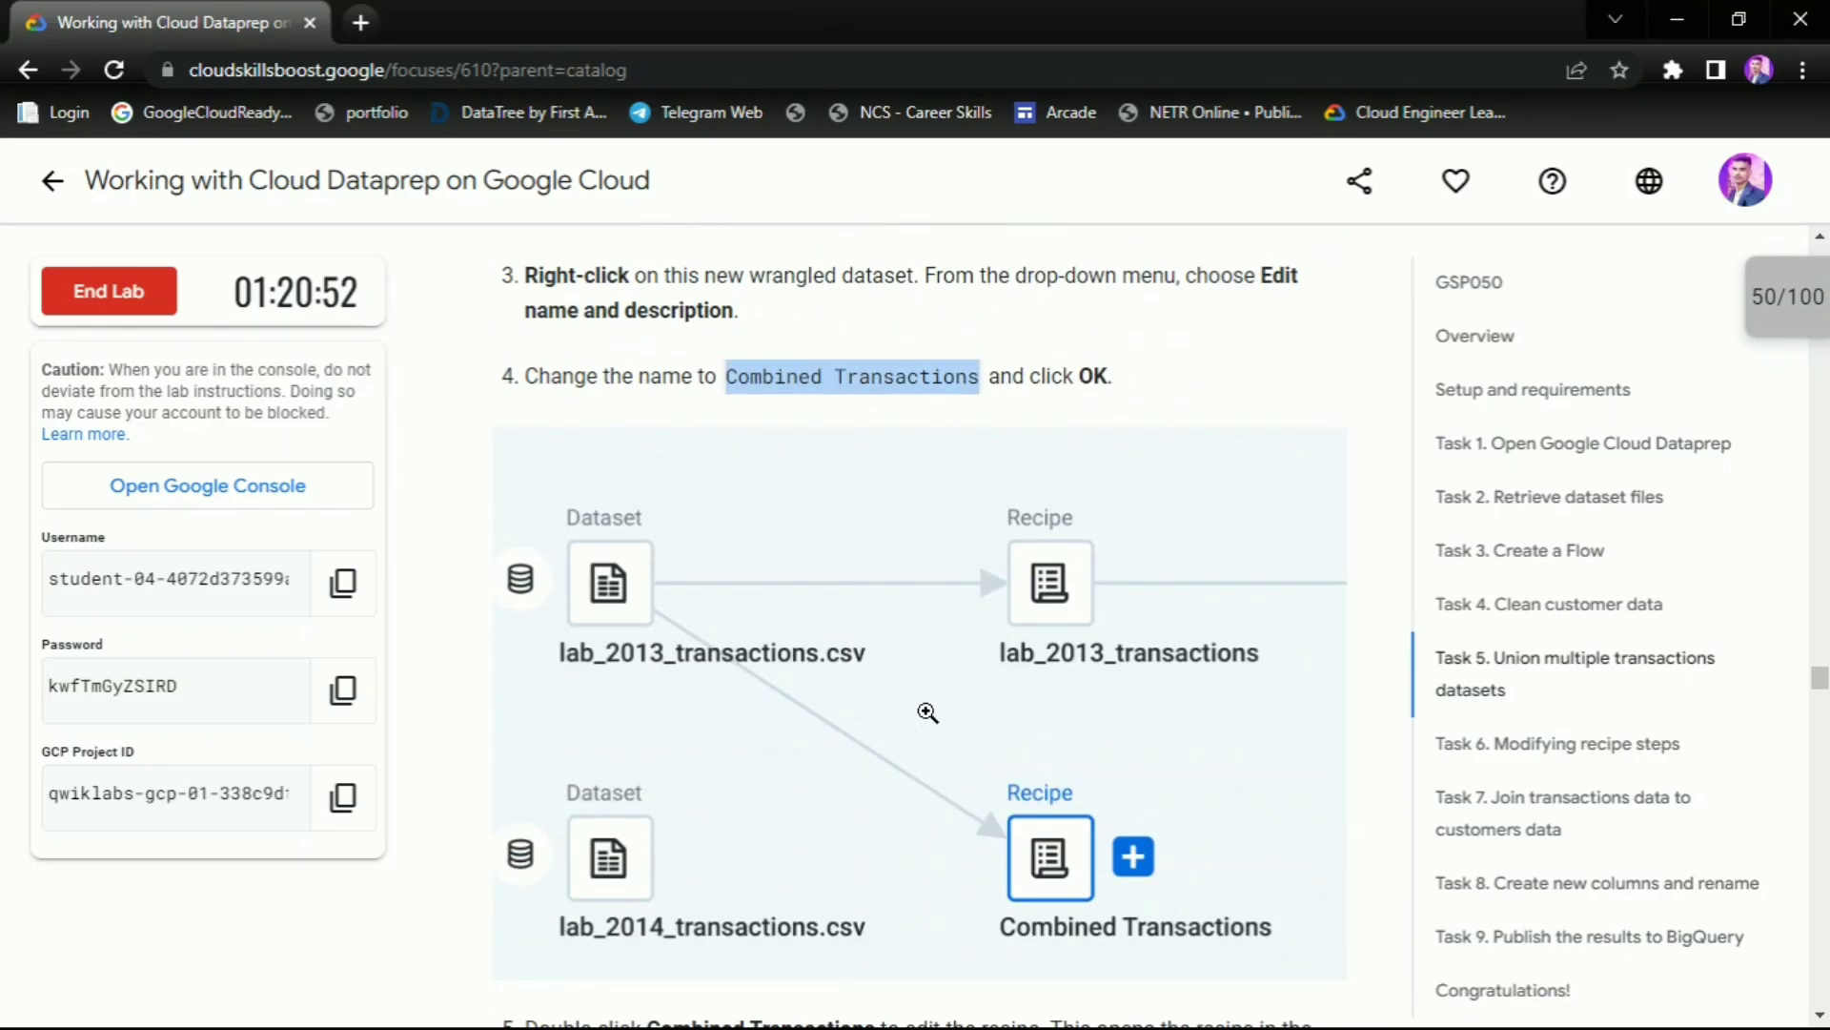
pyautogui.scroll(-6, 705, 679)
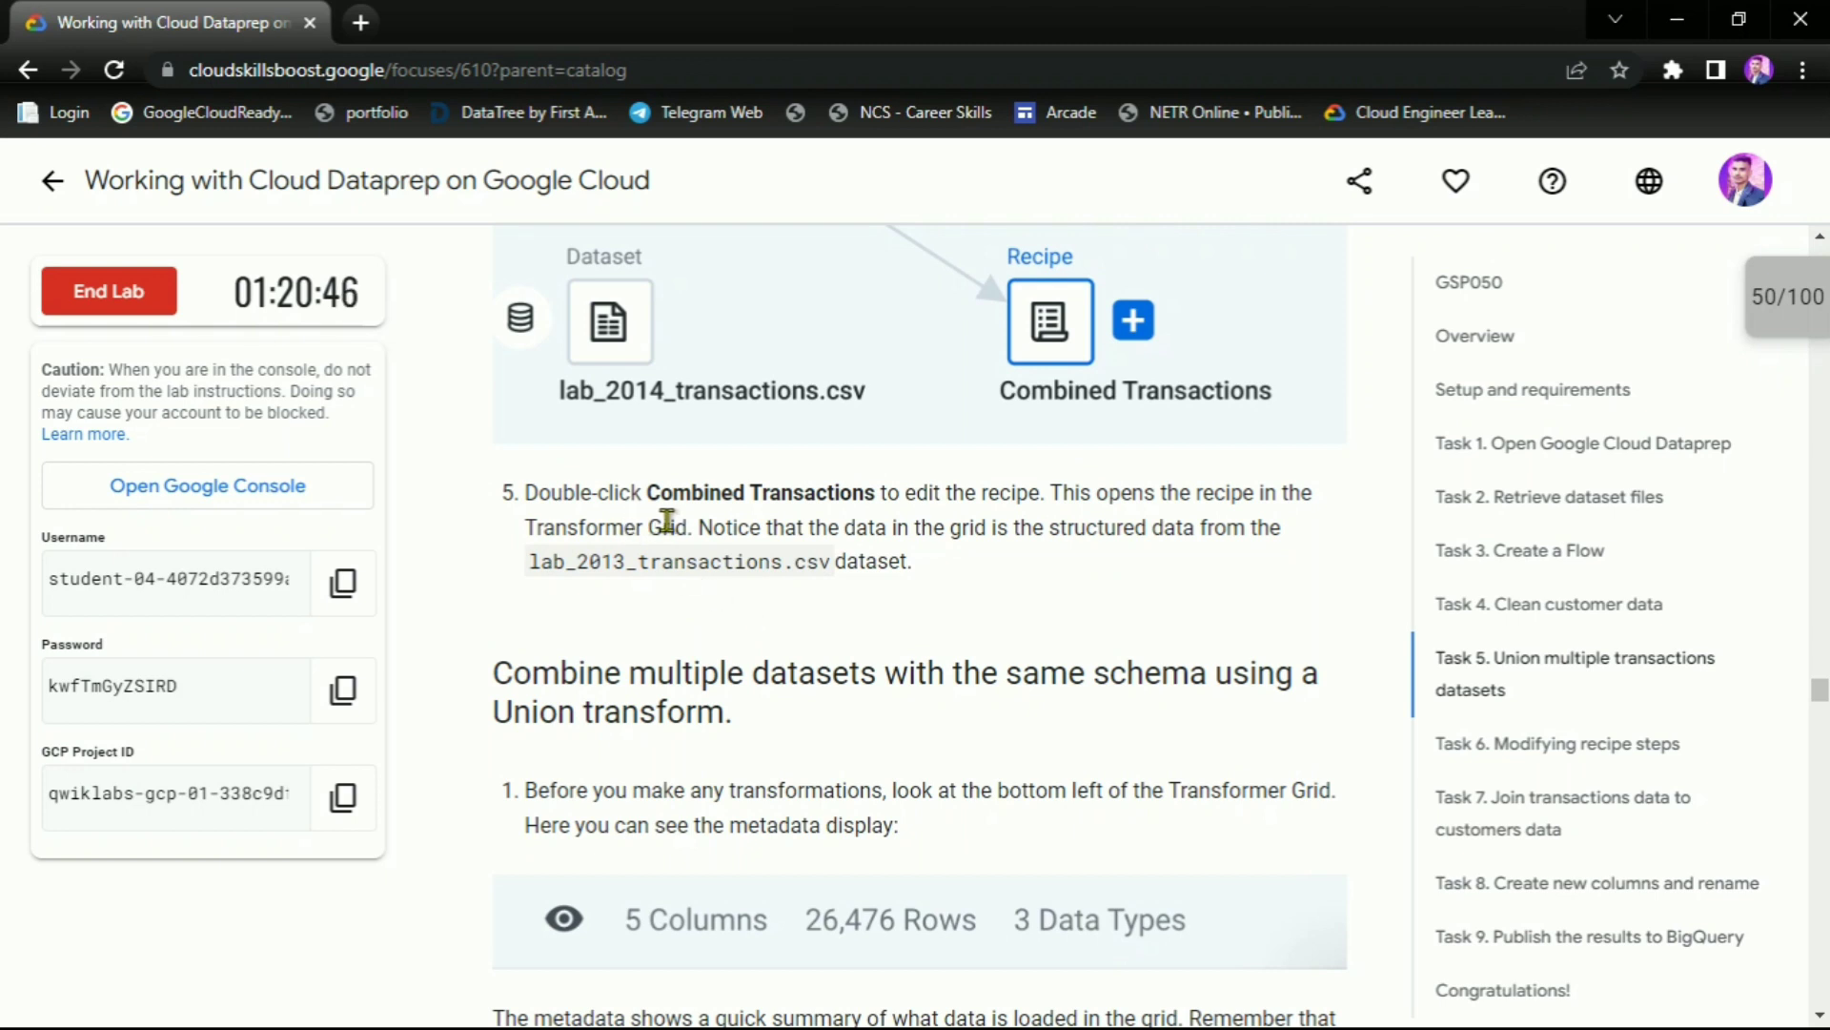
pyautogui.moveTo(525, 493); pyautogui.dragTo(1049, 495)
pyautogui.hotkey('alt', 'Tab')
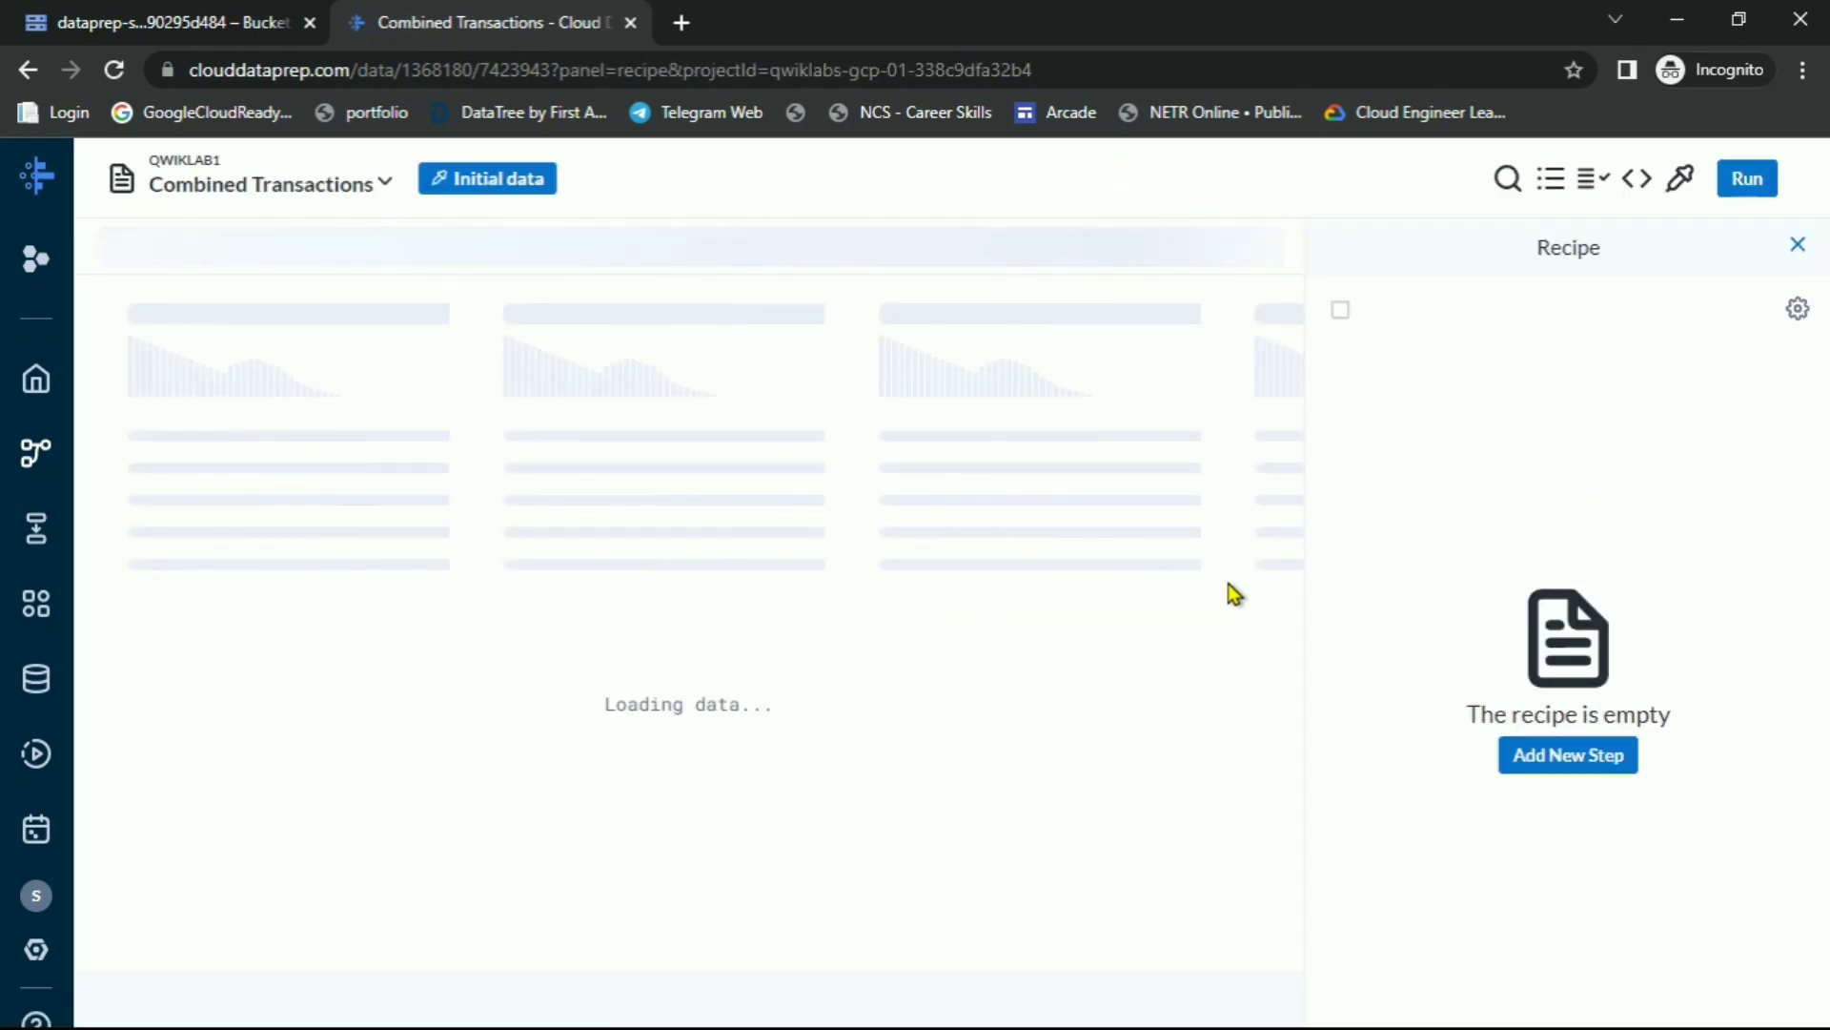
# Compare the column, row and data type summary of Combined Transactions in Dataprep with the lab's metadata display
pyautogui.hotkey('alt', 'Tab')
pyautogui.hotkey('alt', 'Tab')
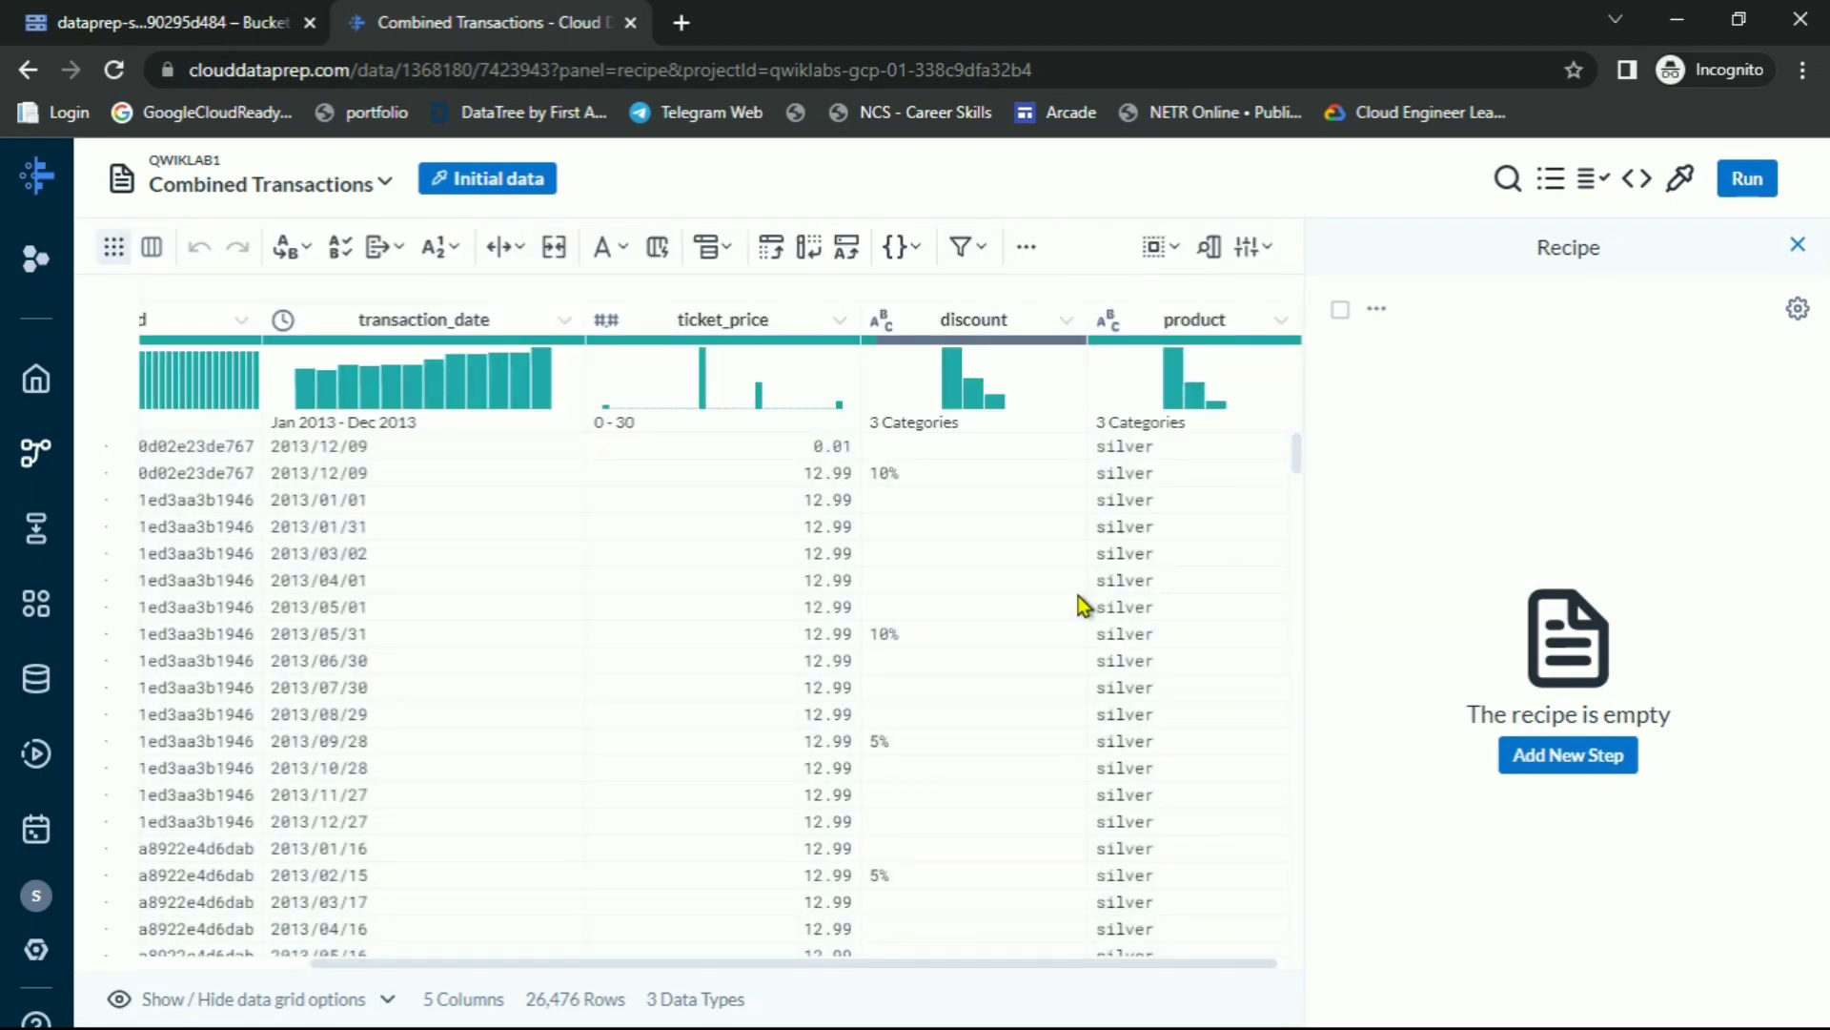
pyautogui.hotkey('alt', 'Tab')
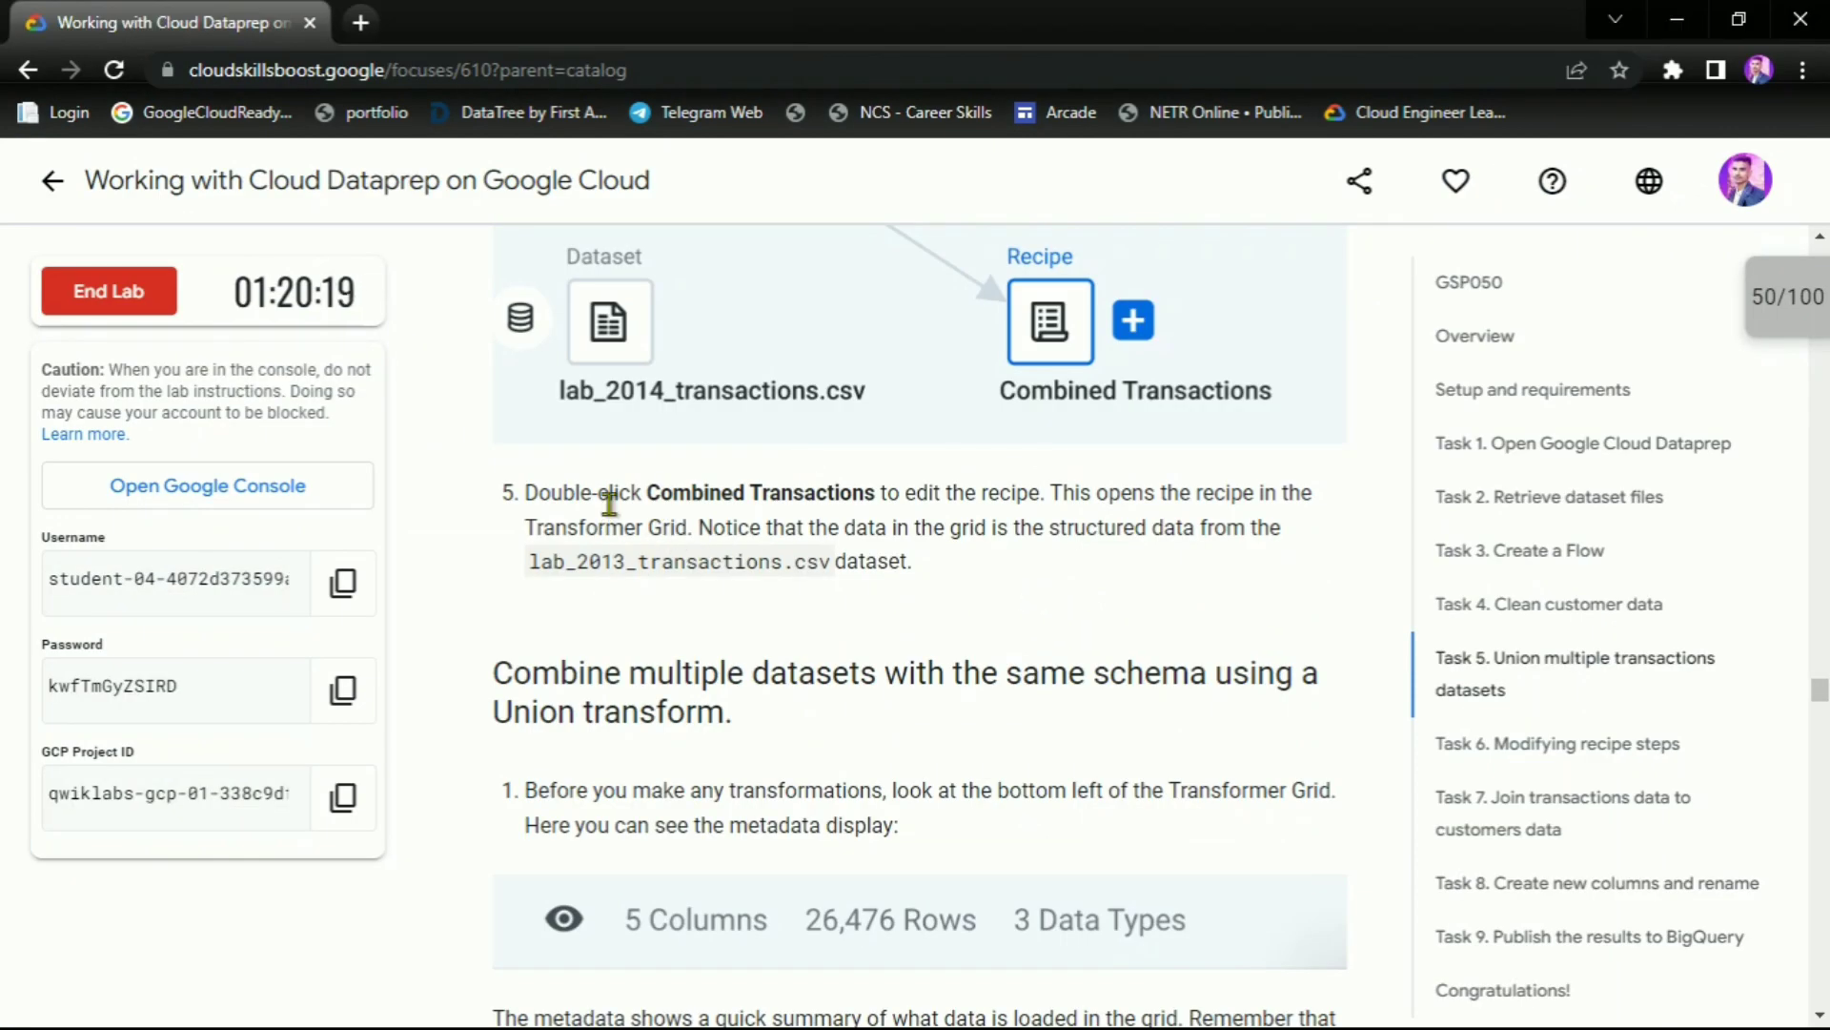
pyautogui.scroll(-4, 825, 586)
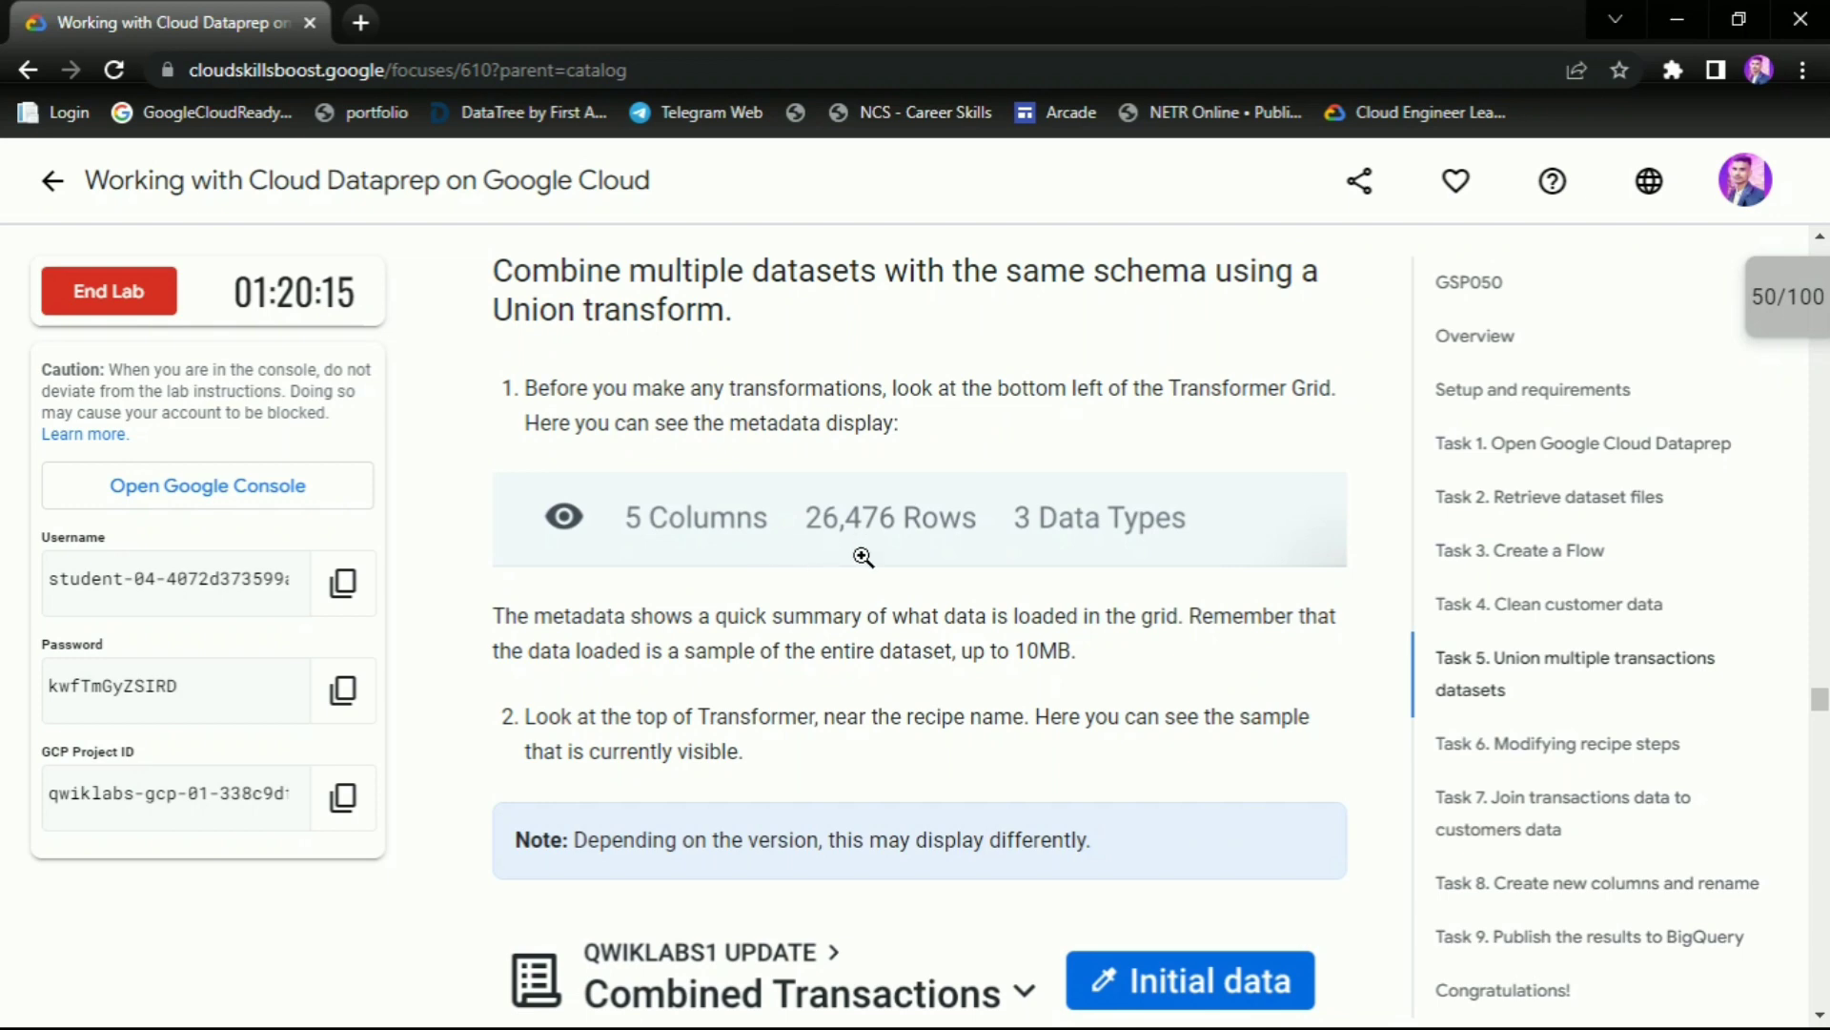
pyautogui.hotkey('alt', 'Tab')
pyautogui.hotkey('alt', 'Tab')
# Read the lab's instructions on the visible data sample and adding a Union step, and return to the Combined Transactions recipe in Dataprep
pyautogui.scroll(-3, 896, 629)
pyautogui.moveTo(528, 453); pyautogui.dragTo(838, 449)
pyautogui.click(1046, 449)
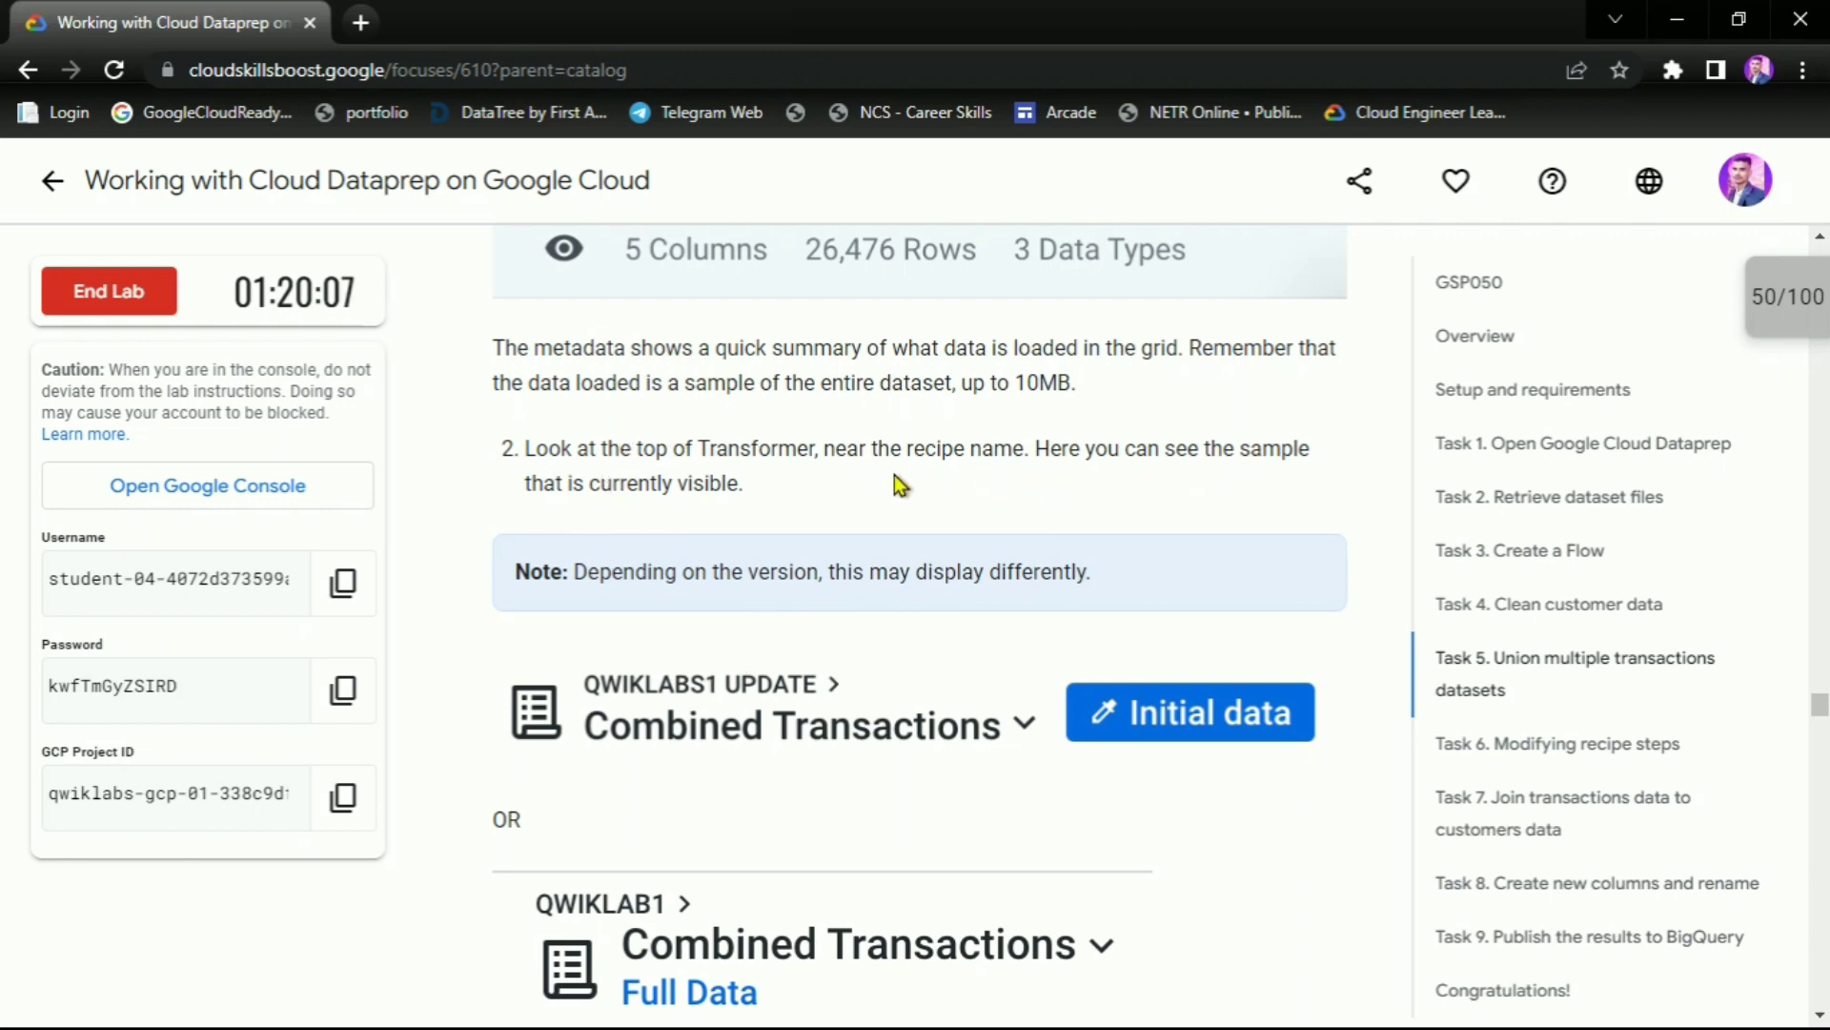
pyautogui.scroll(-3, 730, 486)
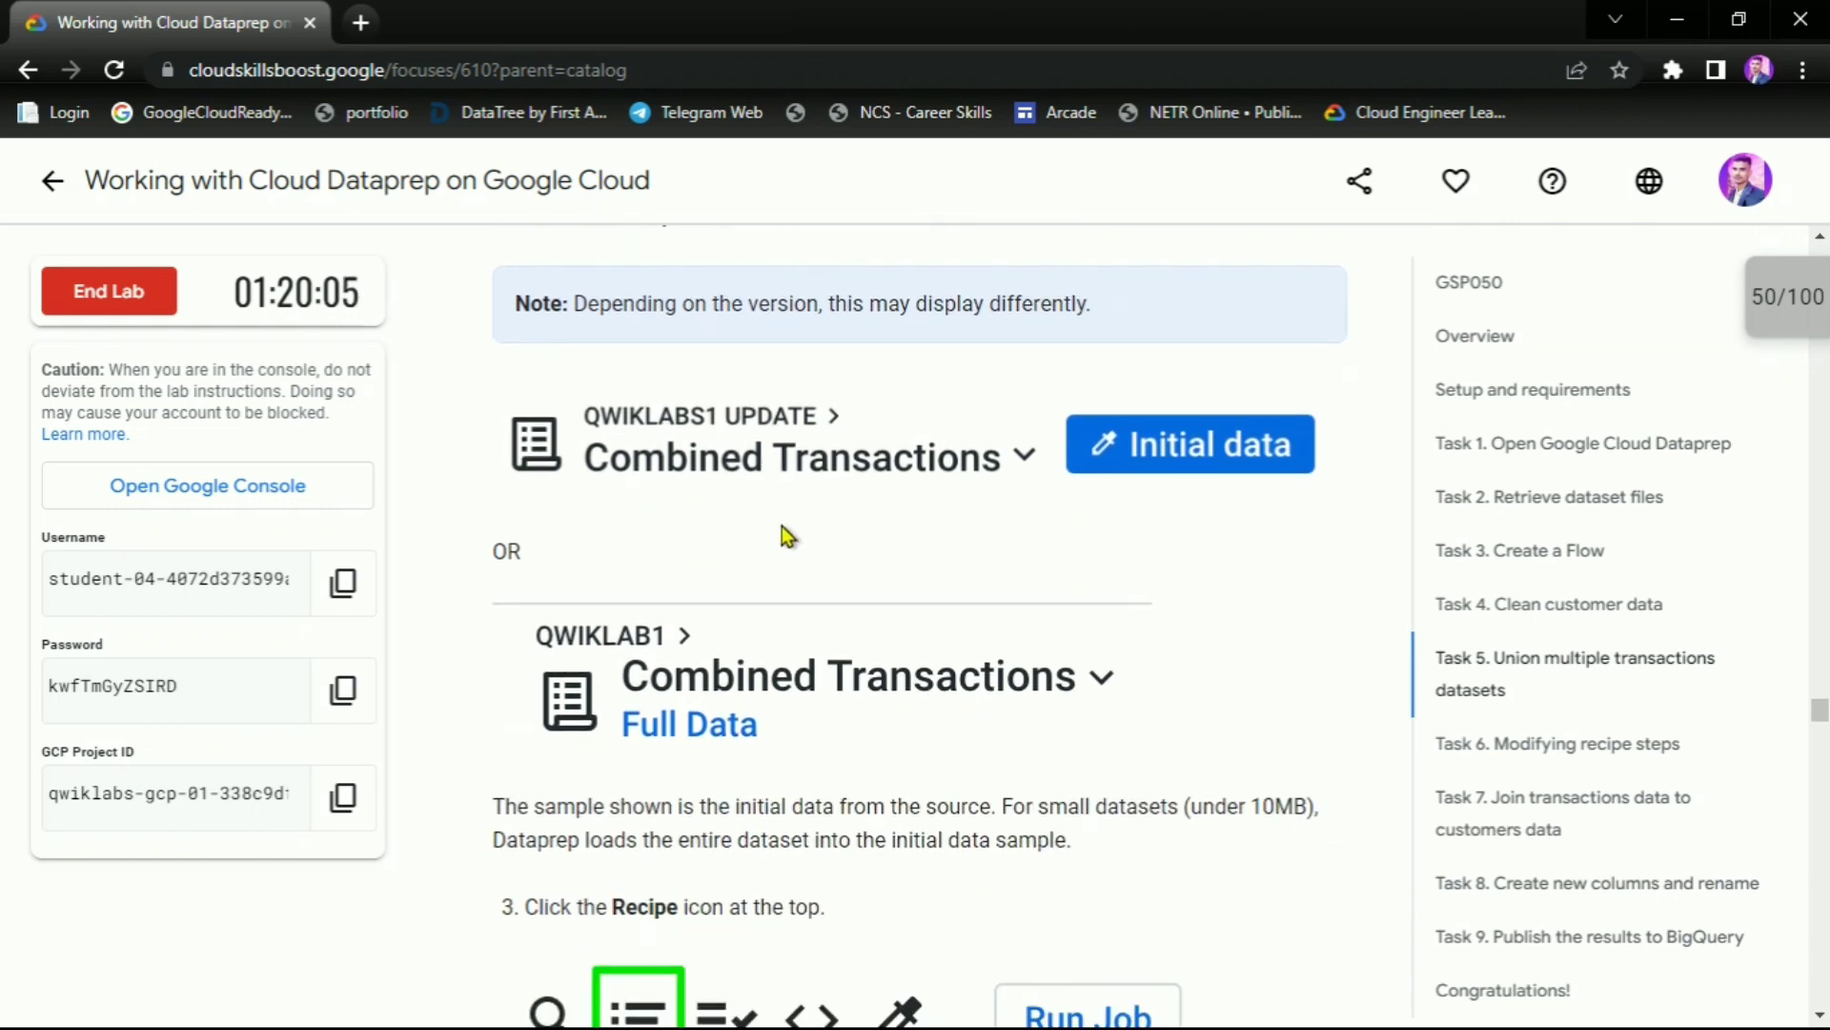
pyautogui.scroll(-4, 784, 534)
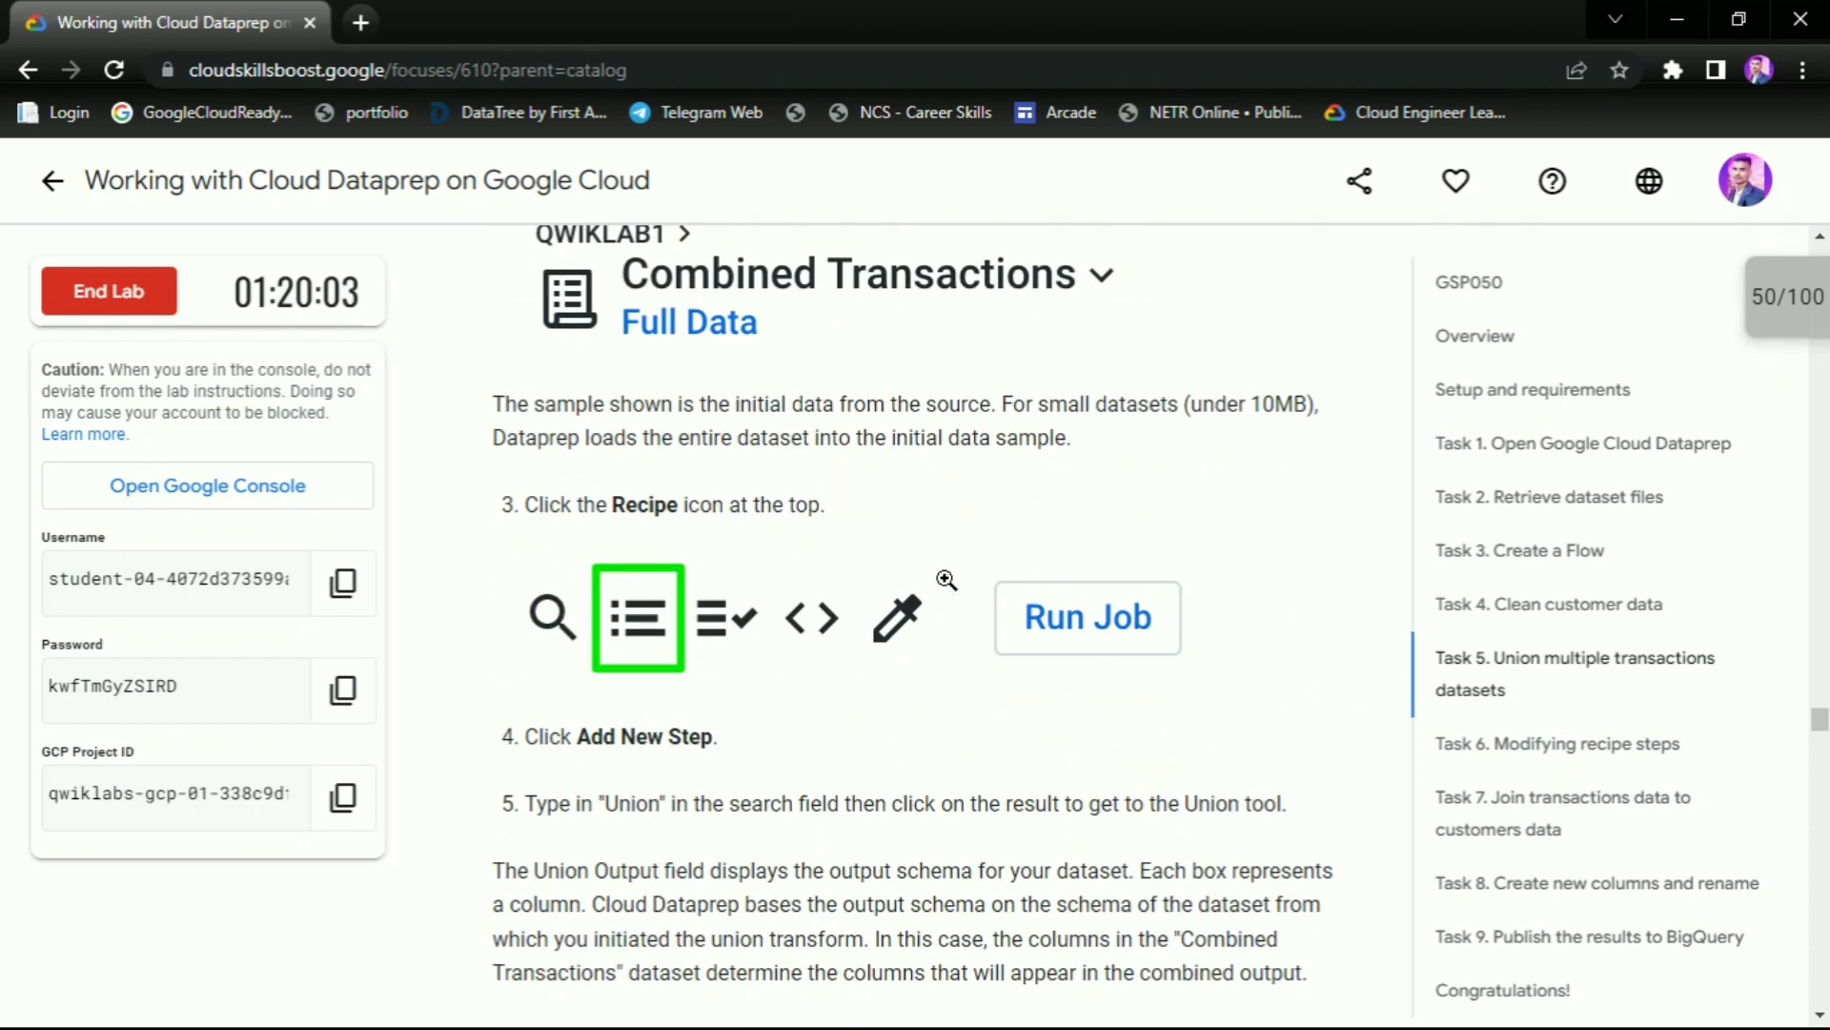
pyautogui.hotkey('alt', 'Tab')
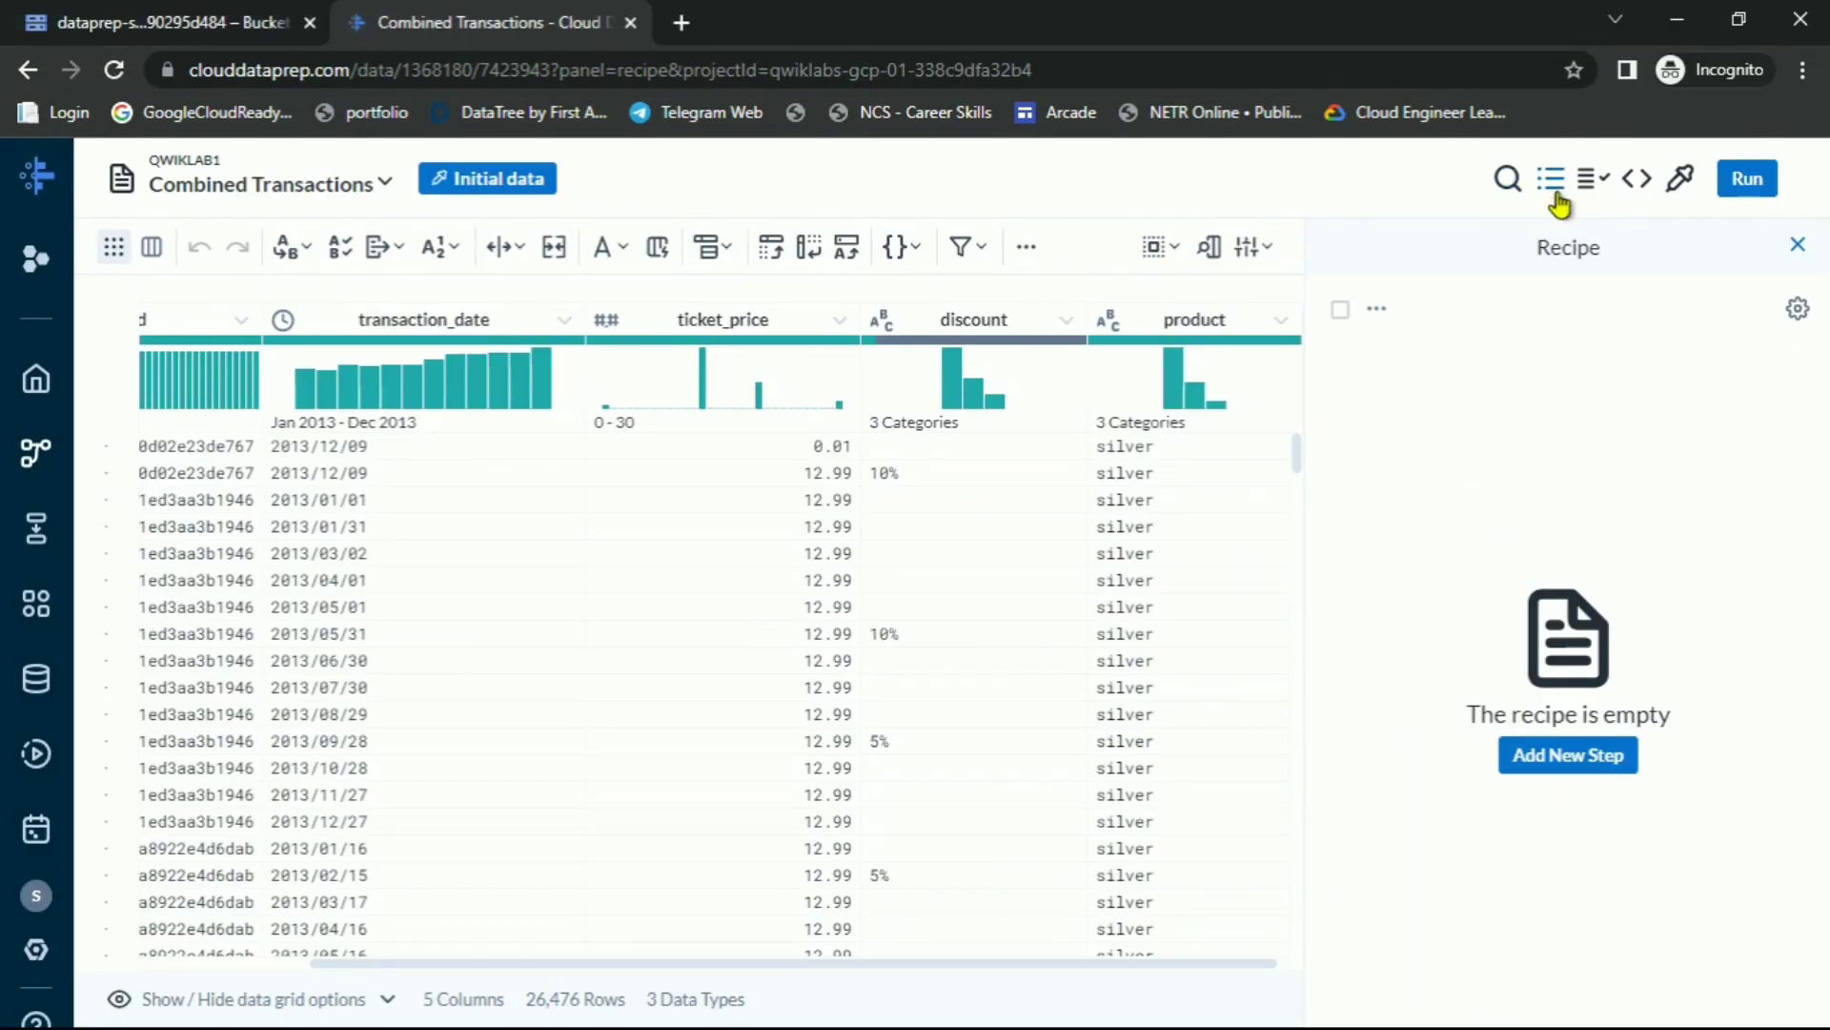
# Read the lab's instructions on adding a Union step and add a Union datasets transformation to the Combined Transactions recipe in Dataprep
pyautogui.hotkey('alt', 'Tab')
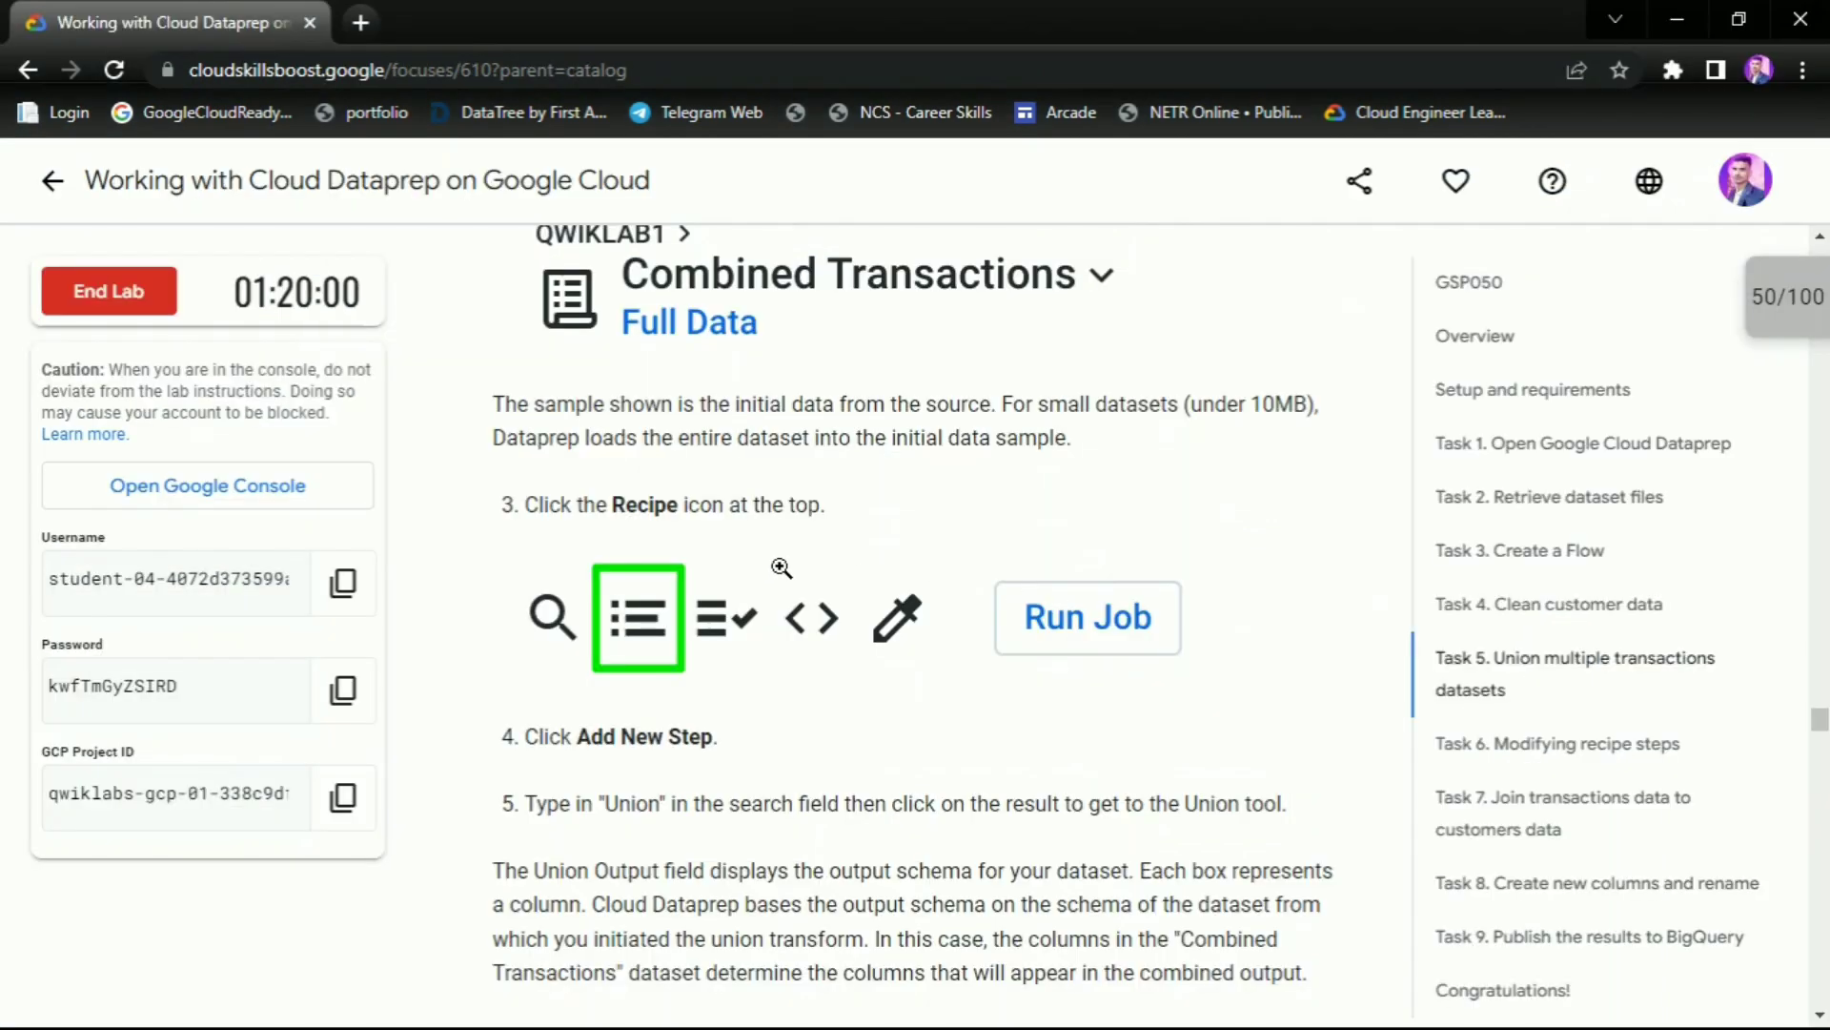
pyautogui.scroll(-2, 776, 567)
pyautogui.tripleClick(577, 462)
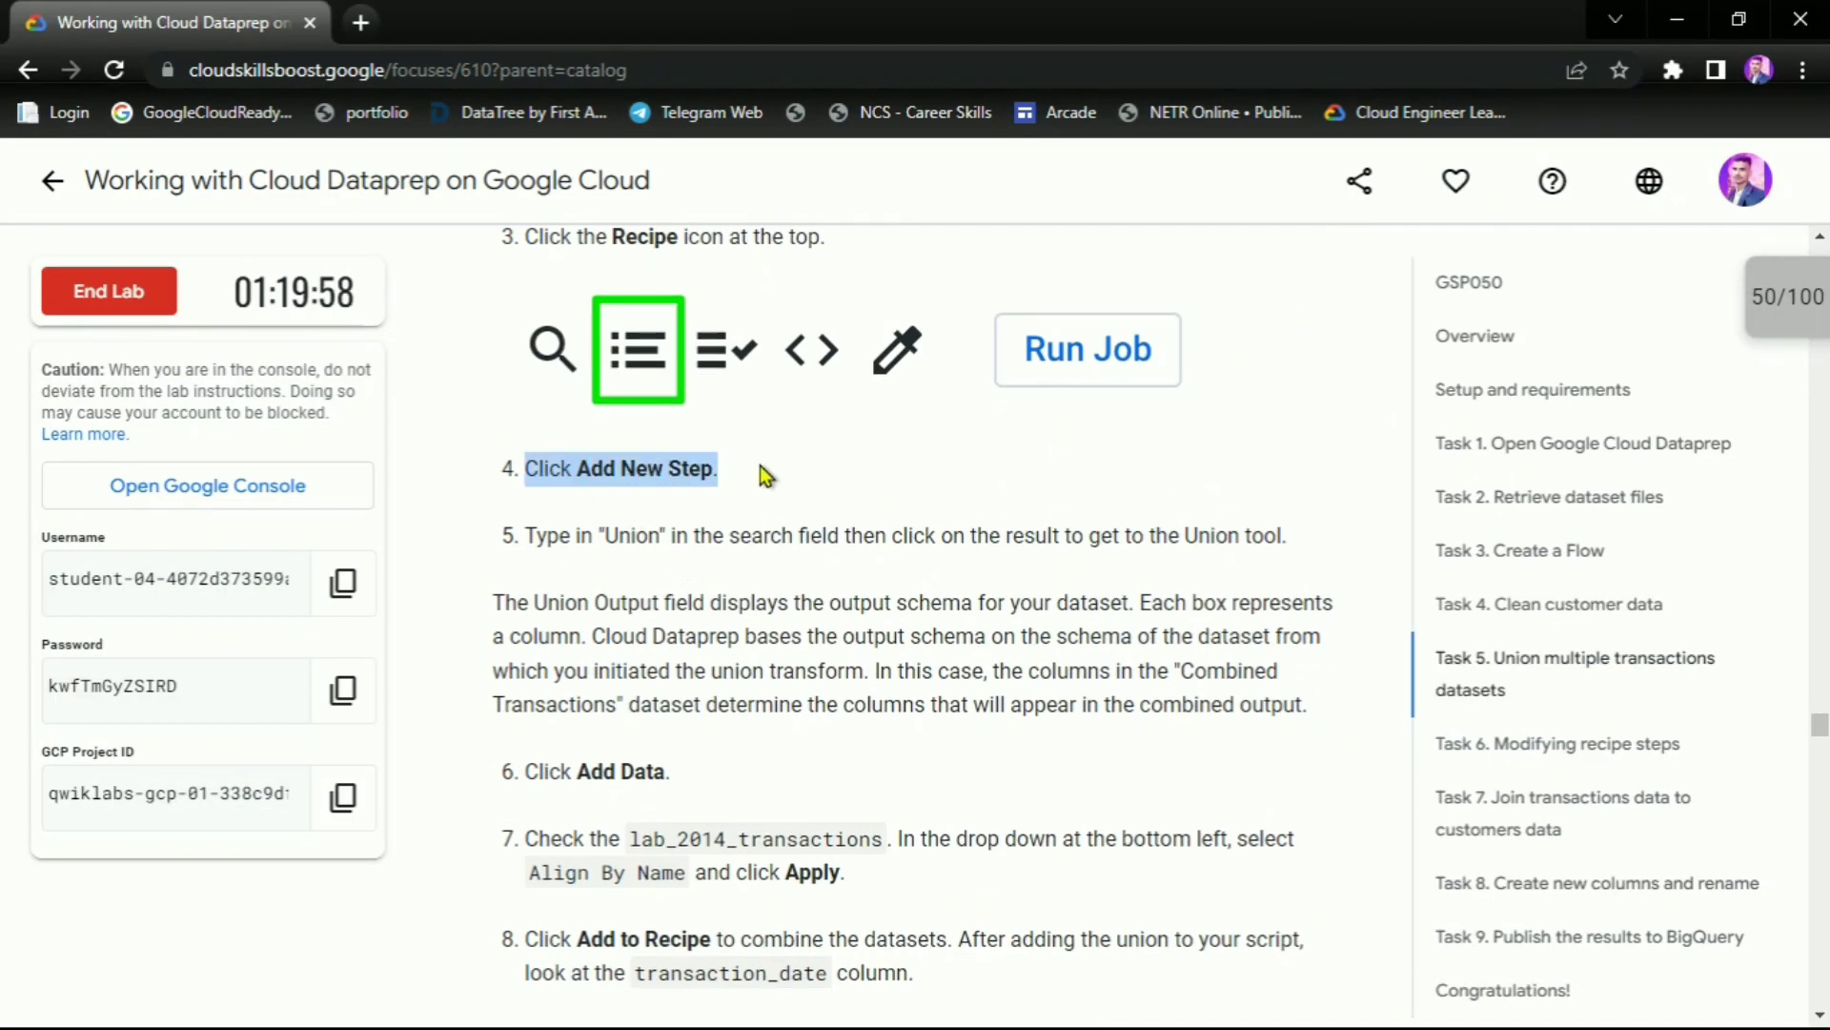
pyautogui.doubleClick(615, 535)
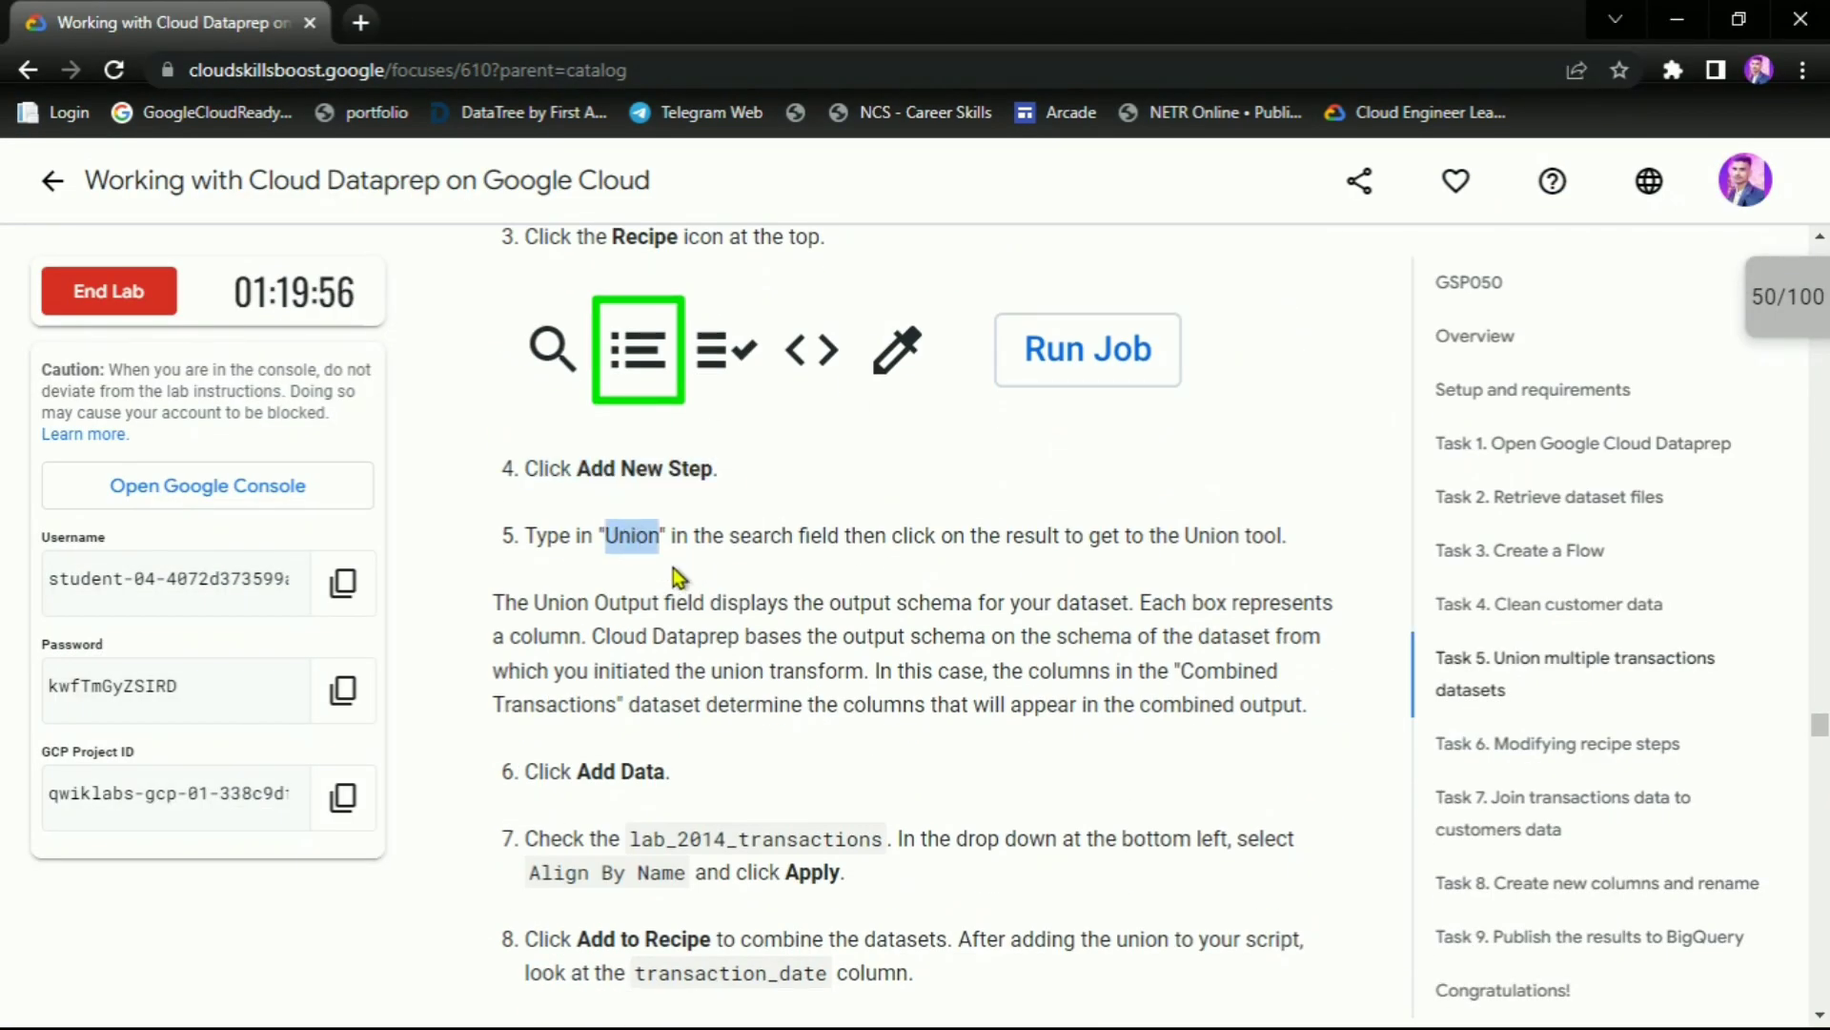
pyautogui.hotkey('alt', 'Tab')
pyautogui.click(1556, 748)
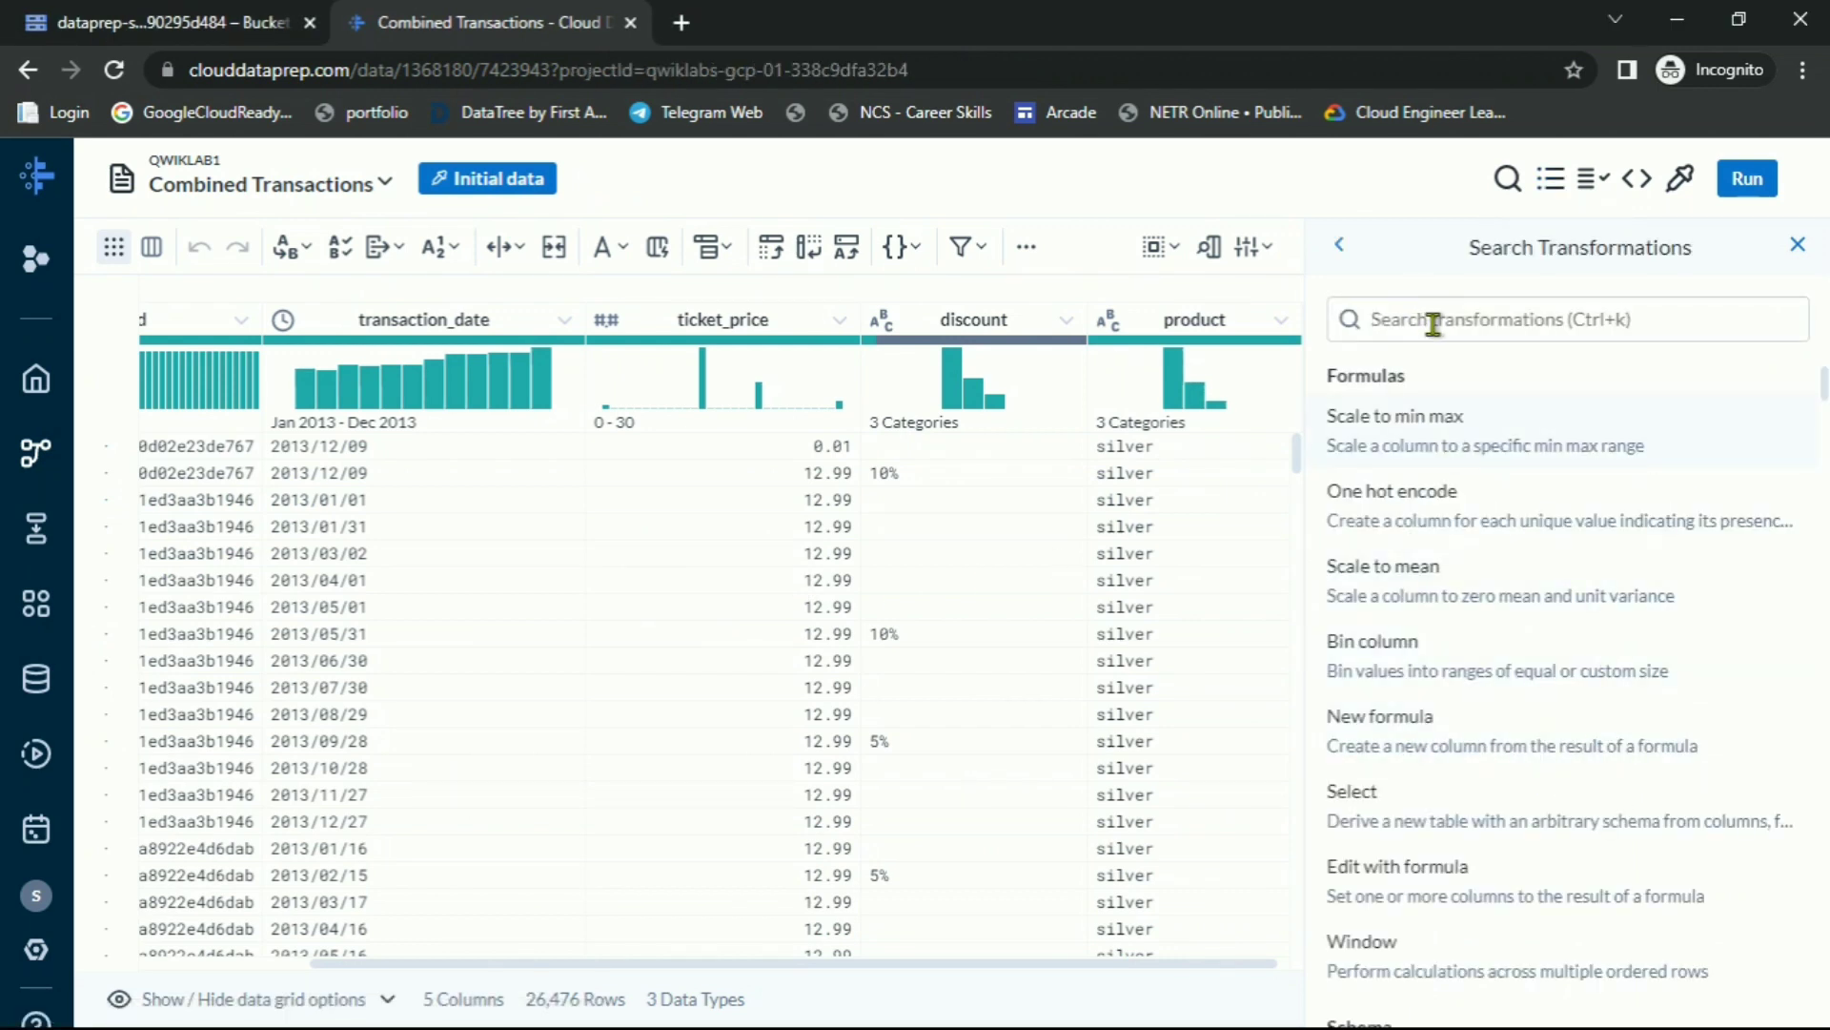
pyautogui.write('union')
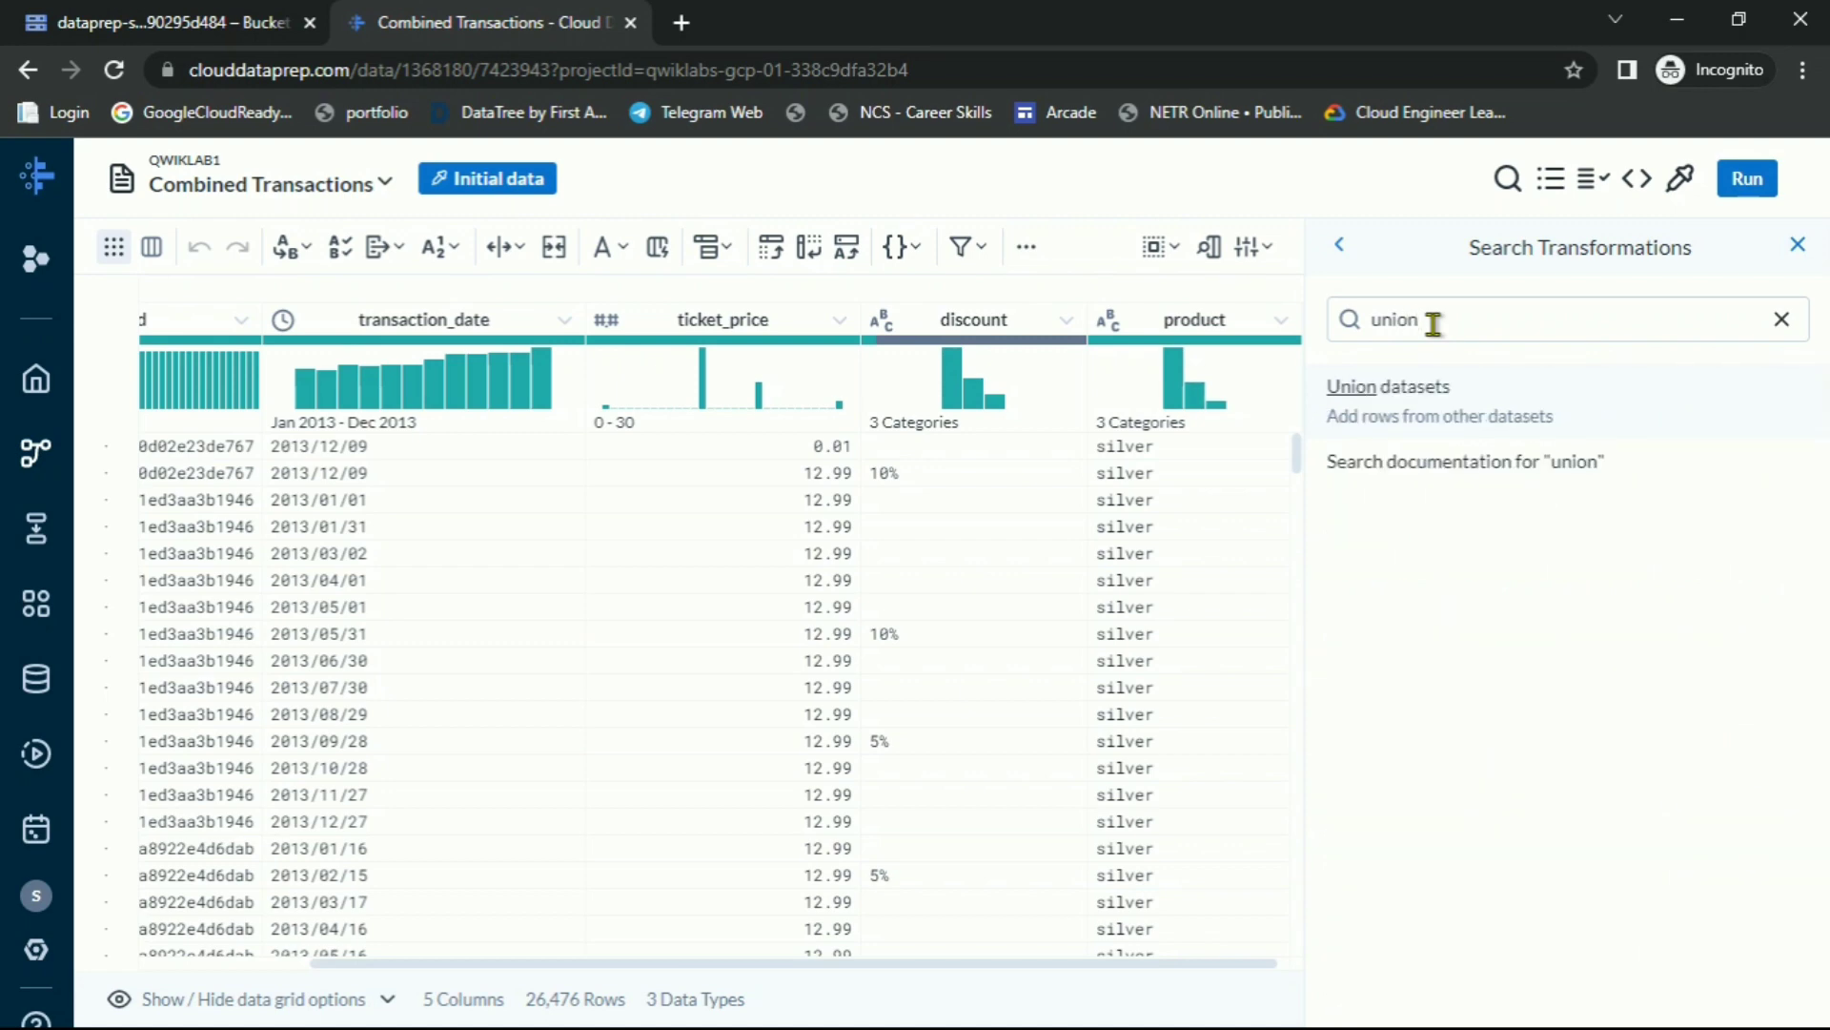
pyautogui.click(1354, 408)
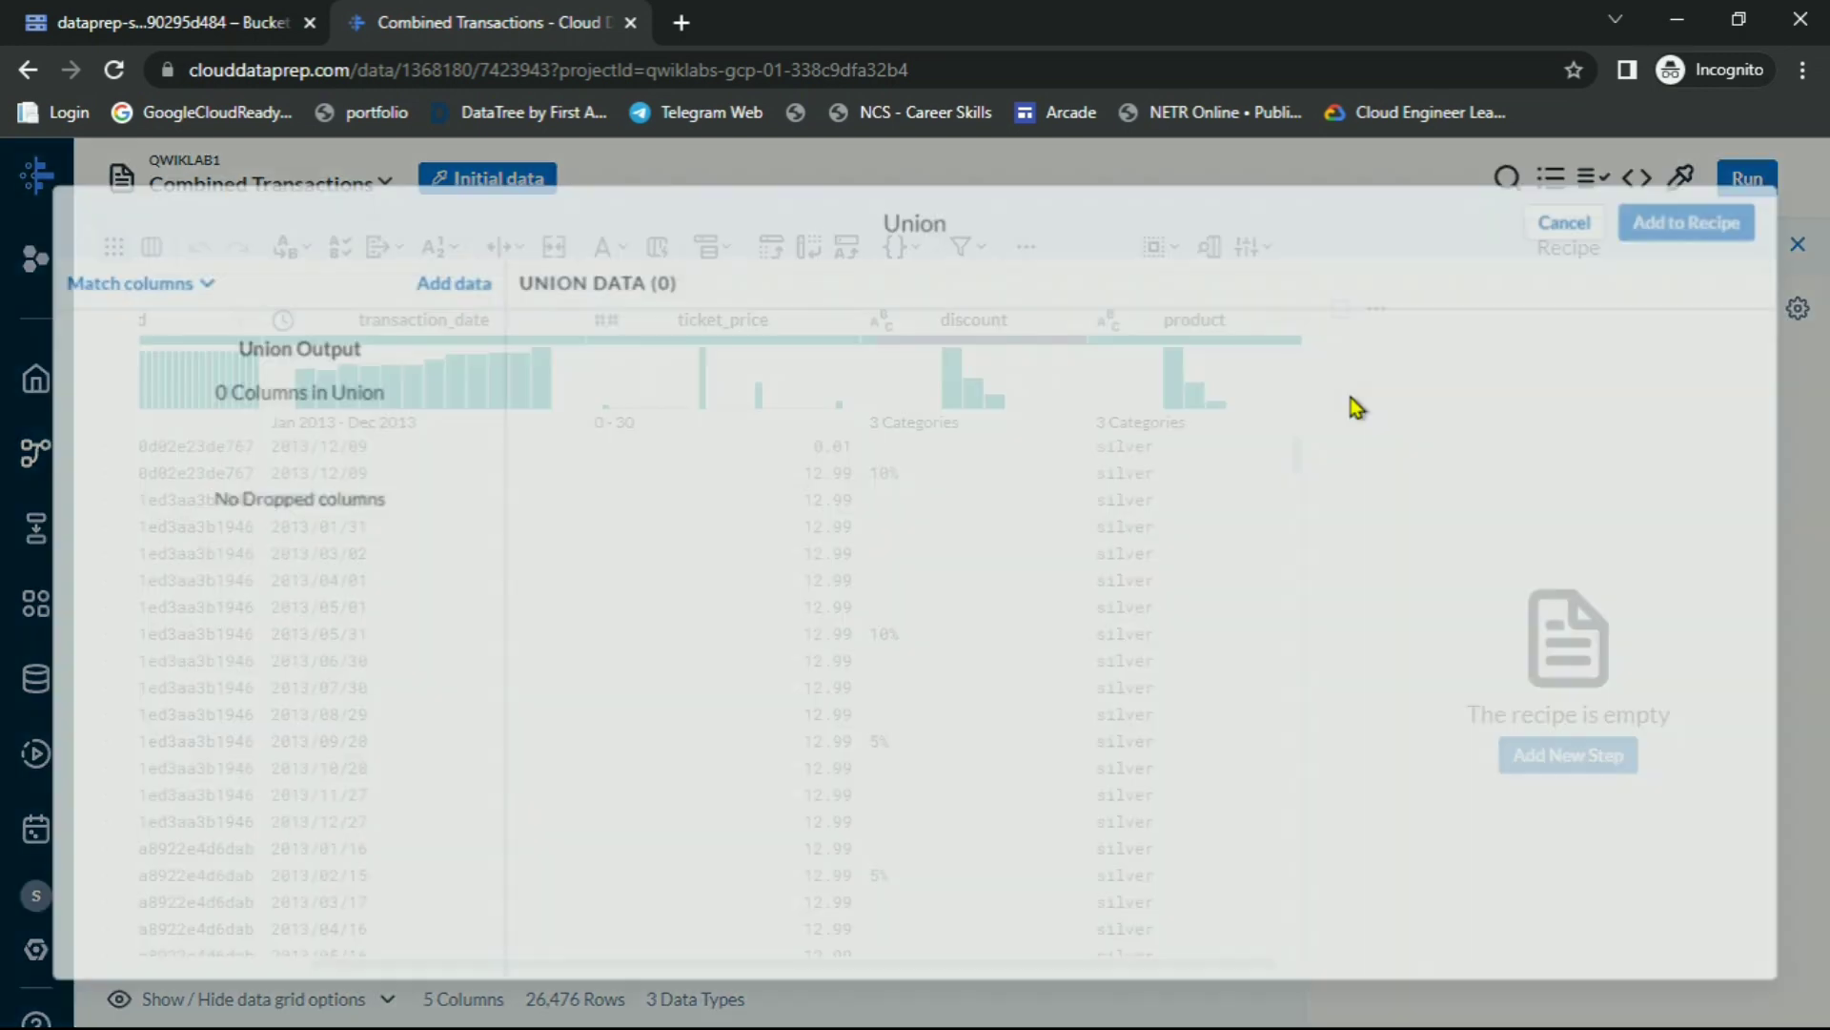
# Read the lab's next instruction and open the choice of data to add to the union in Dataprep
pyautogui.hotkey('alt', 'Tab')
pyautogui.scroll(-1, 891, 450)
pyautogui.scroll(-2, 891, 450)
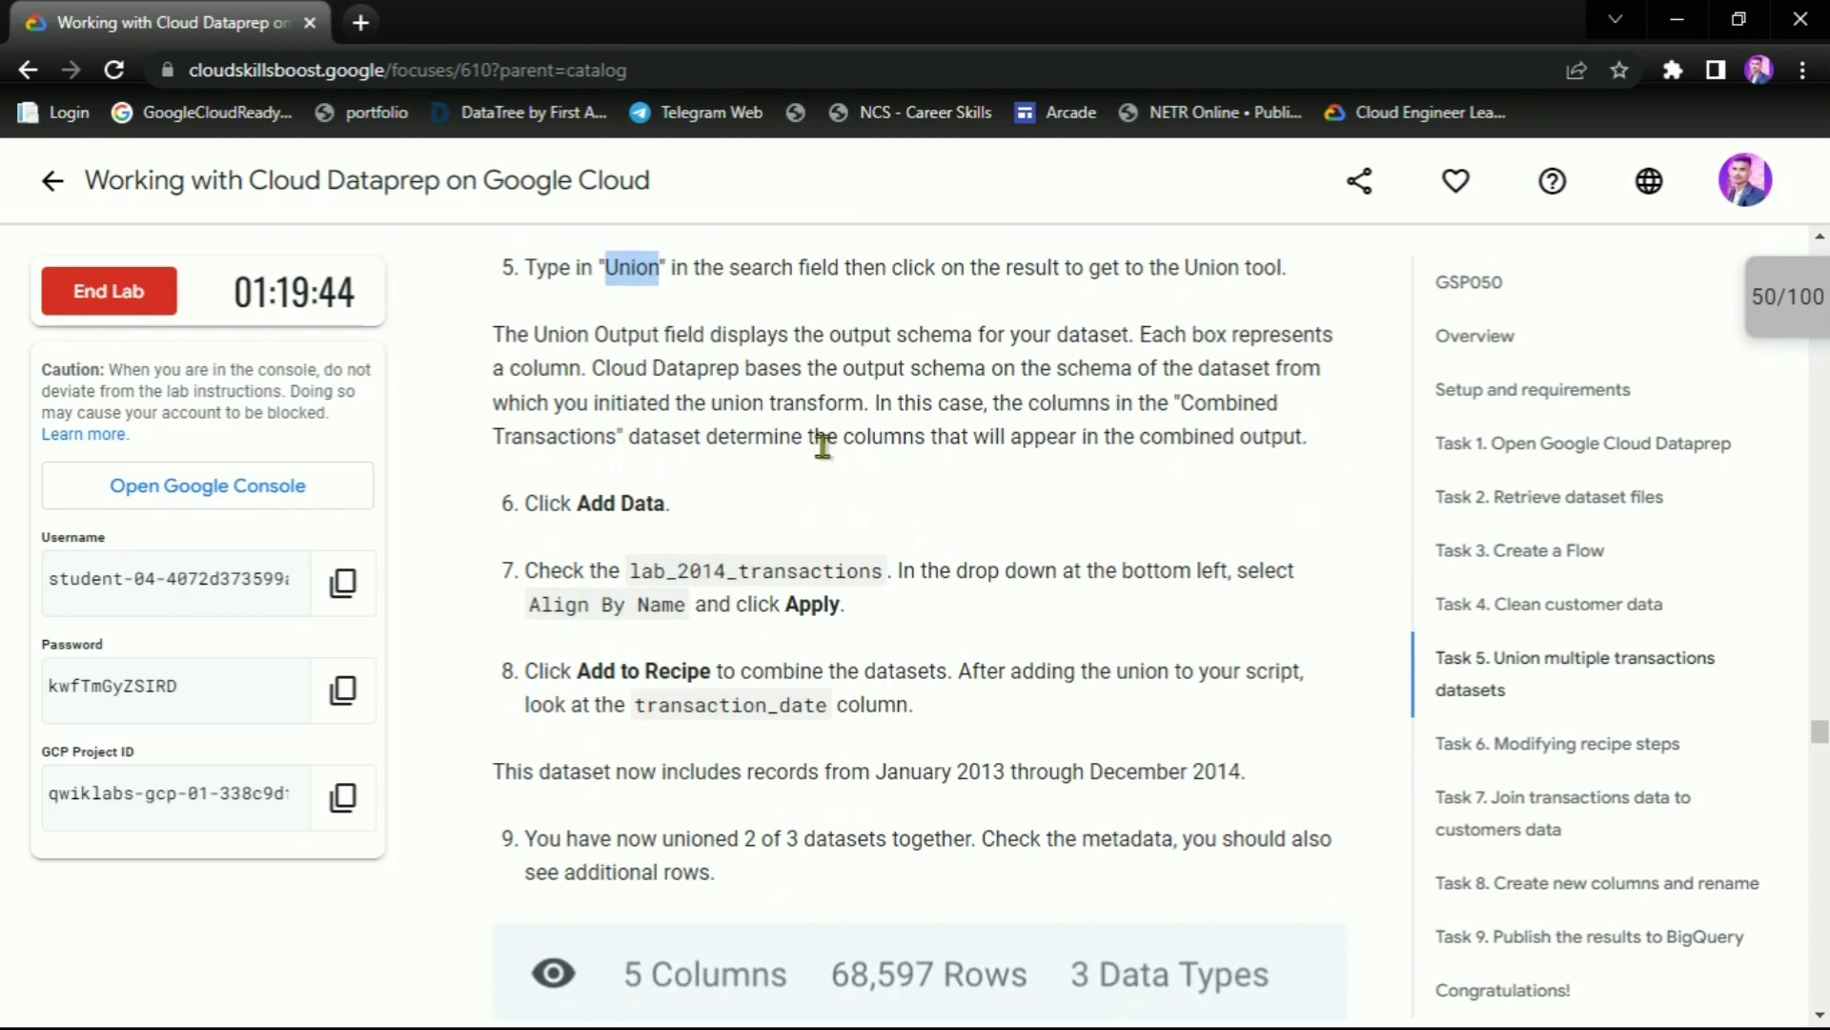
pyautogui.click(639, 525)
pyautogui.moveTo(588, 505); pyautogui.dragTo(747, 515)
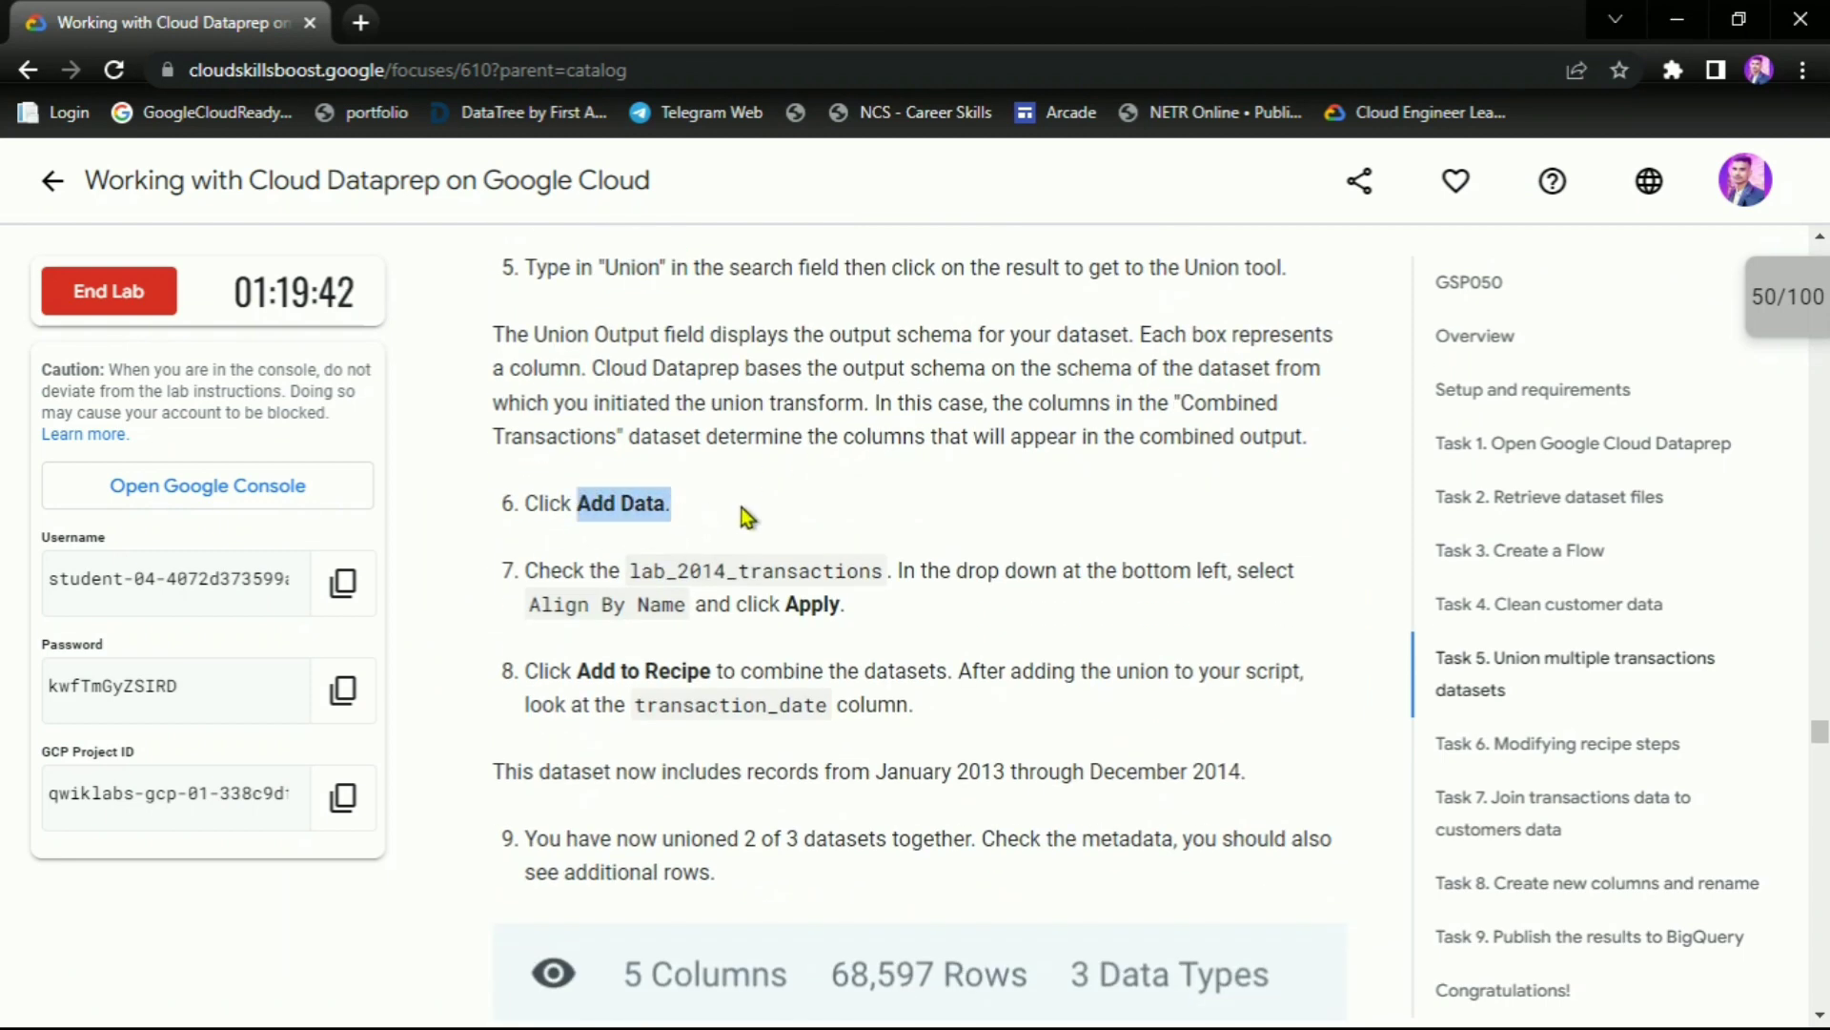
pyautogui.hotkey('alt', 'Tab')
pyautogui.click(447, 278)
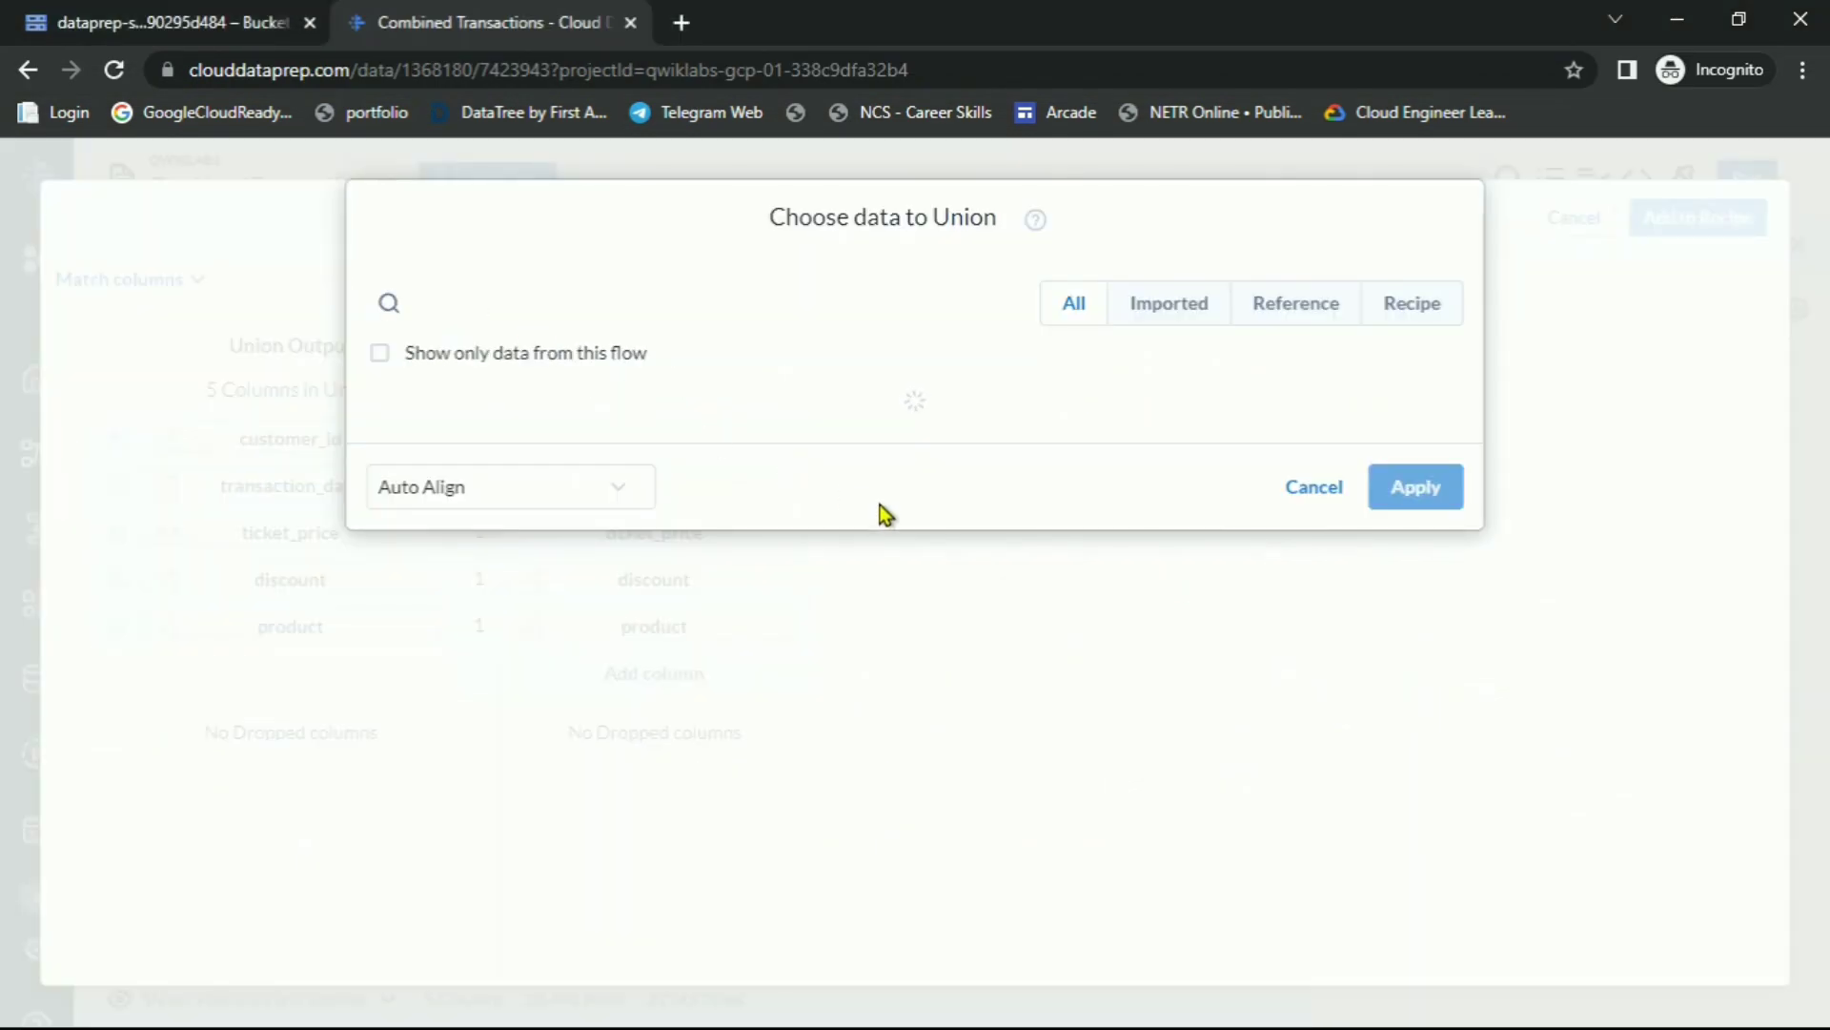
# Read in the lab which dataset is required and select lab_2014_transactions.csv as data to union in Dataprep
pyautogui.hotkey('alt', 'Tab')
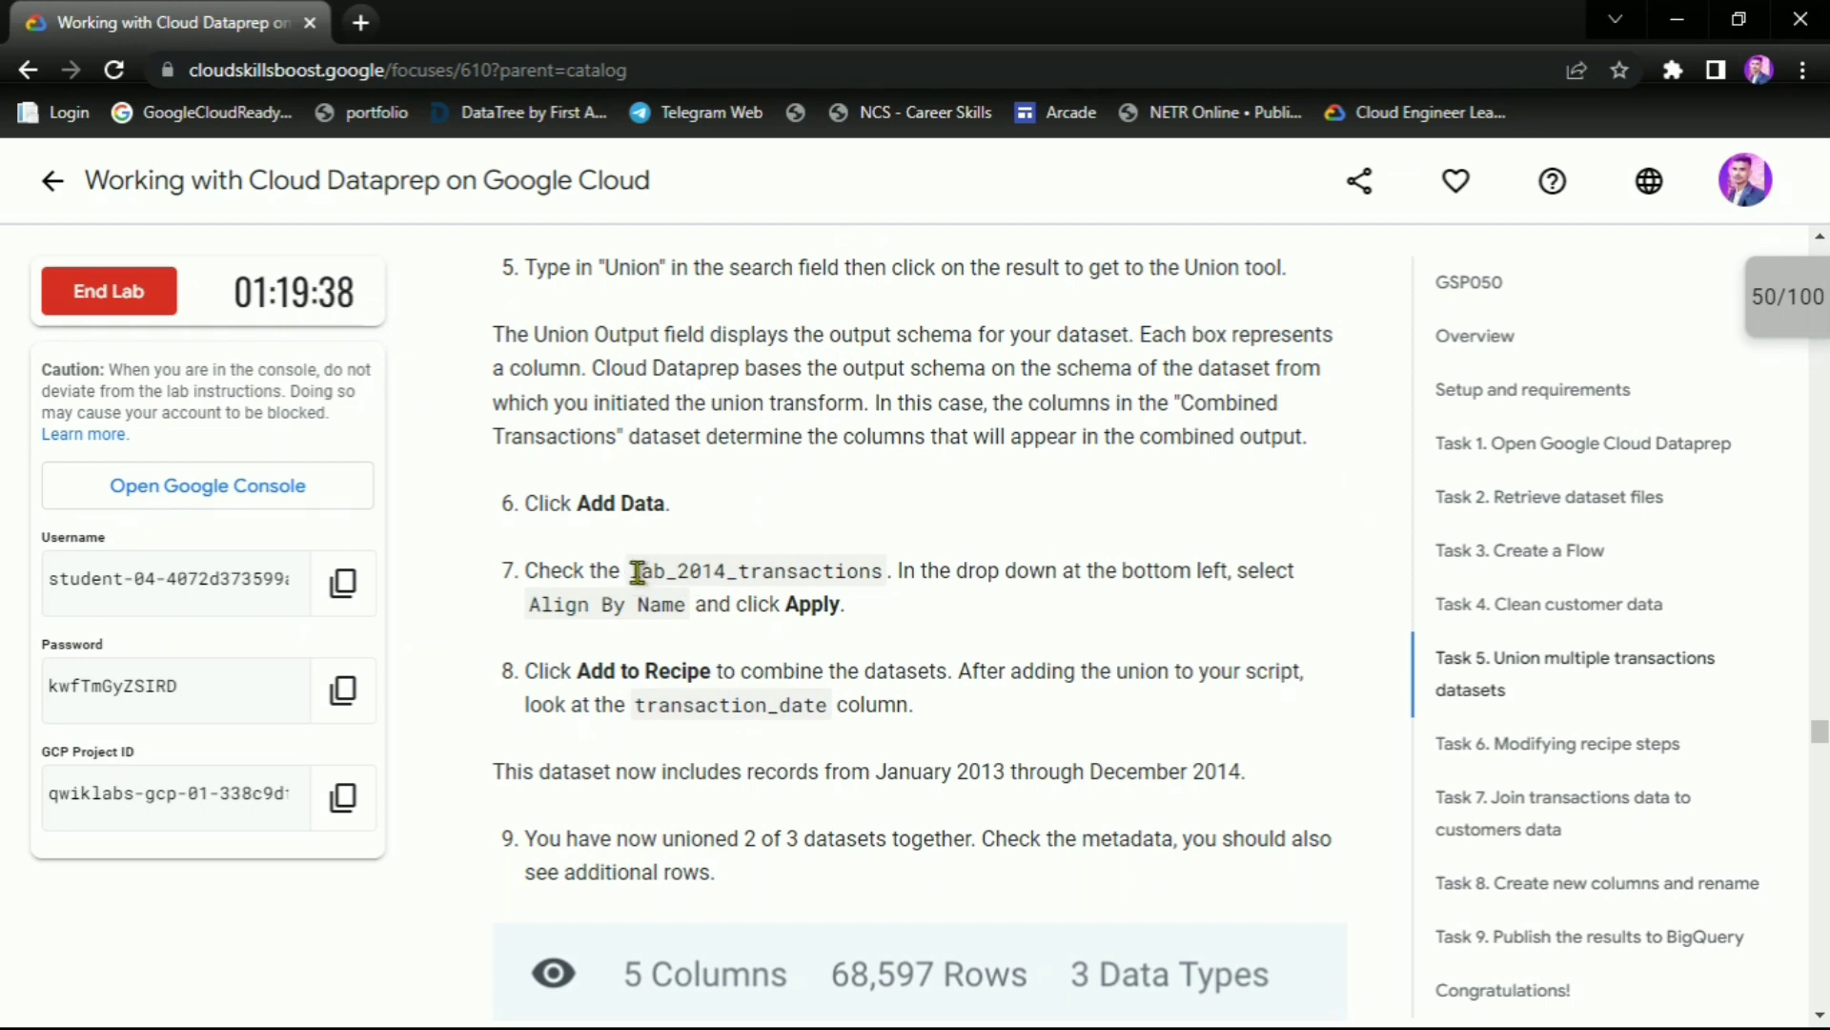
pyautogui.moveTo(524, 572); pyautogui.dragTo(906, 570)
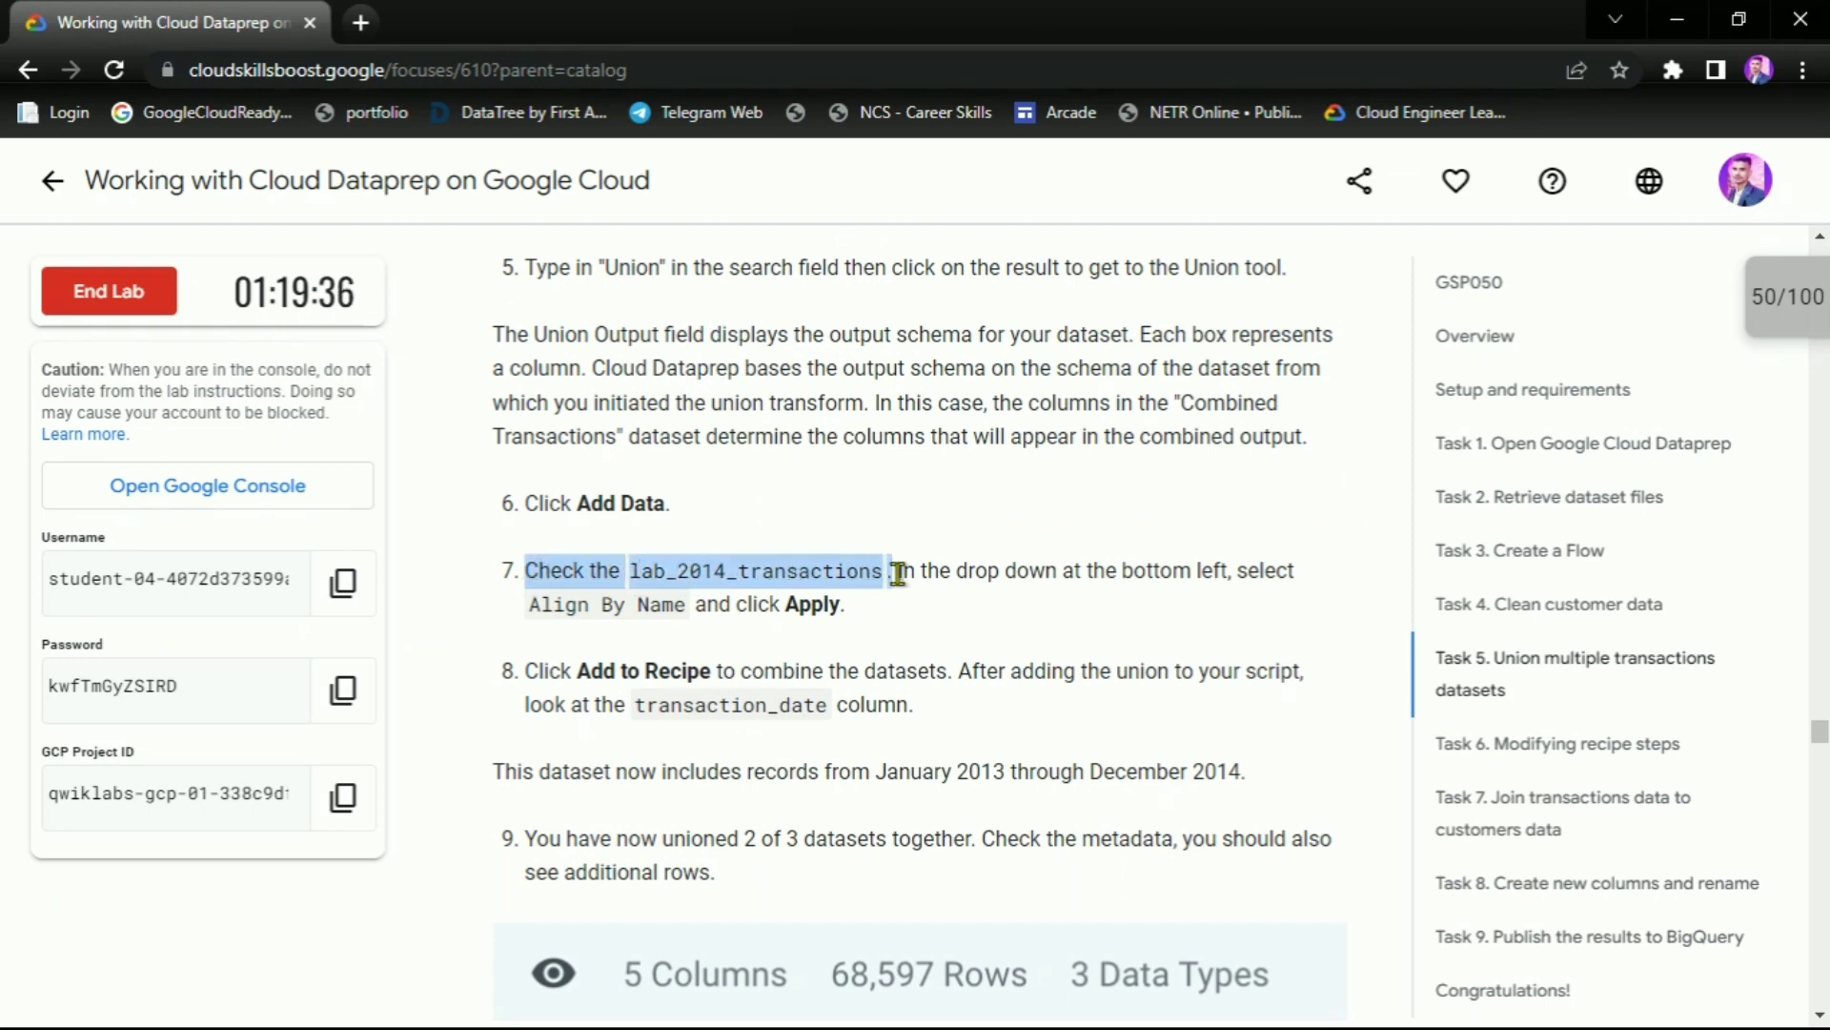
pyautogui.click(946, 627)
pyautogui.hotkey('alt', 'Tab')
pyautogui.scroll(-3, 668, 587)
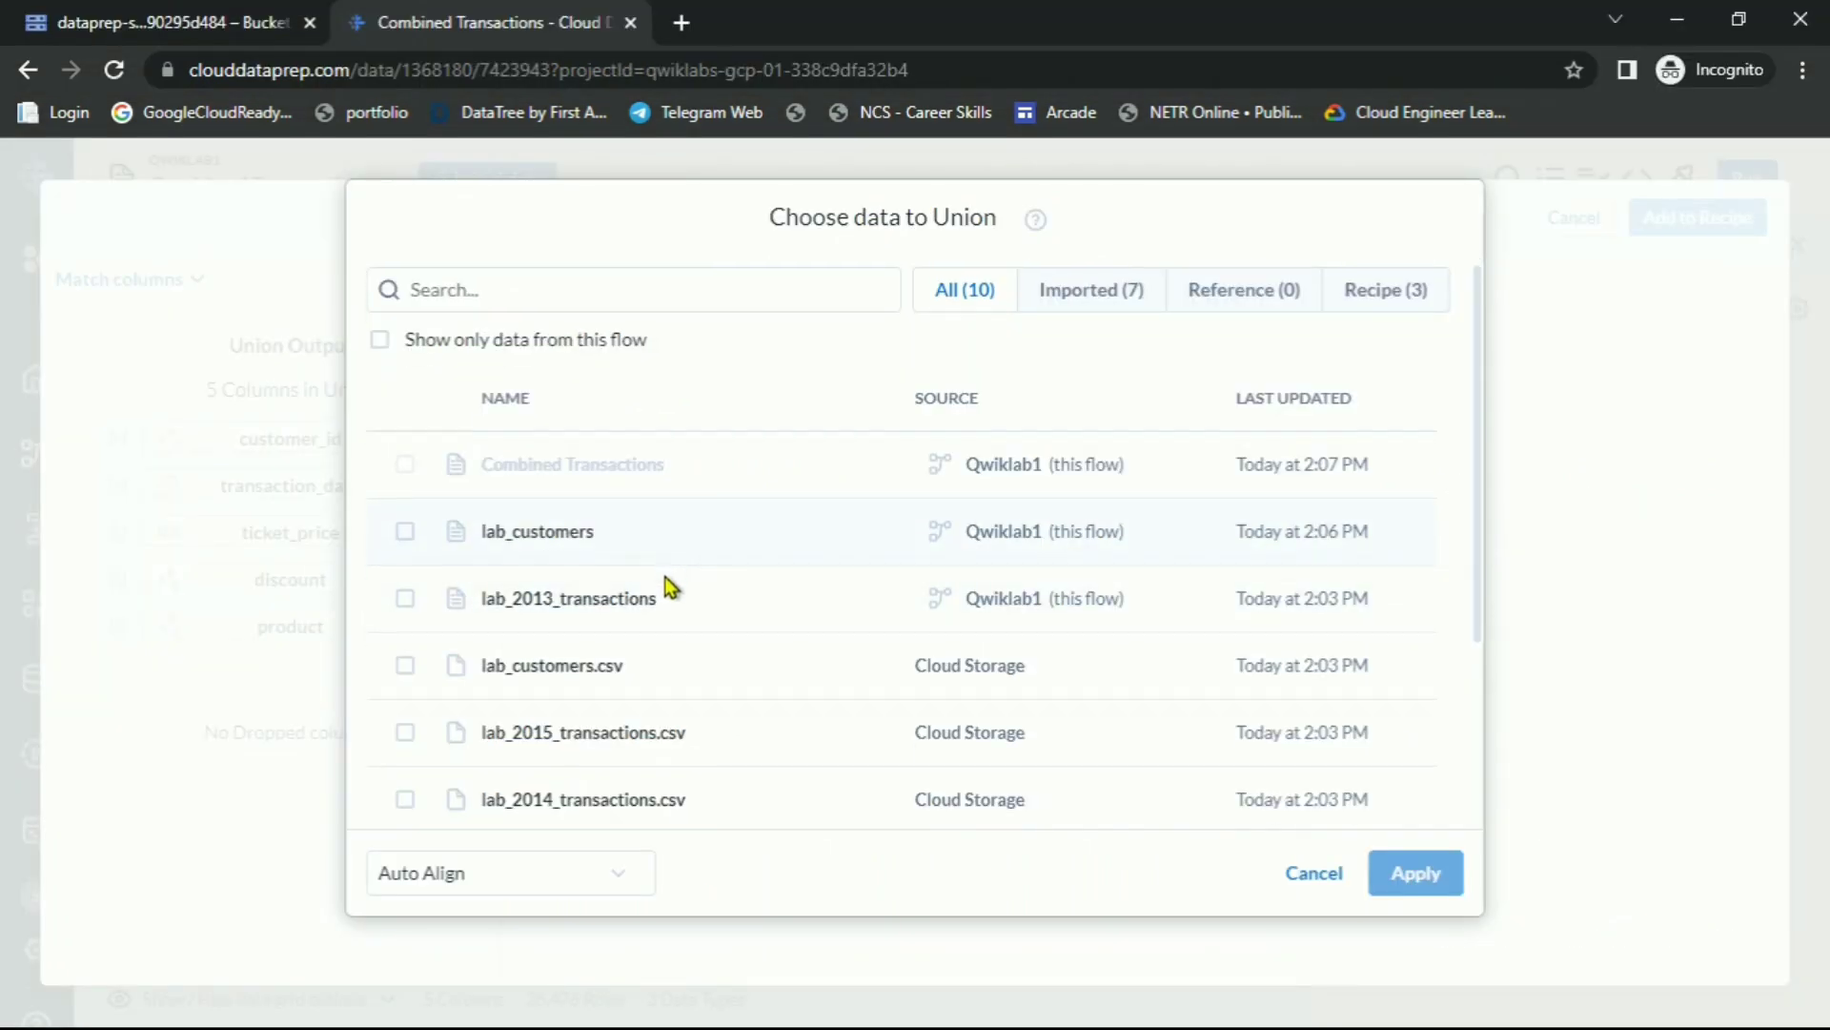
pyautogui.scroll(-1, 713, 626)
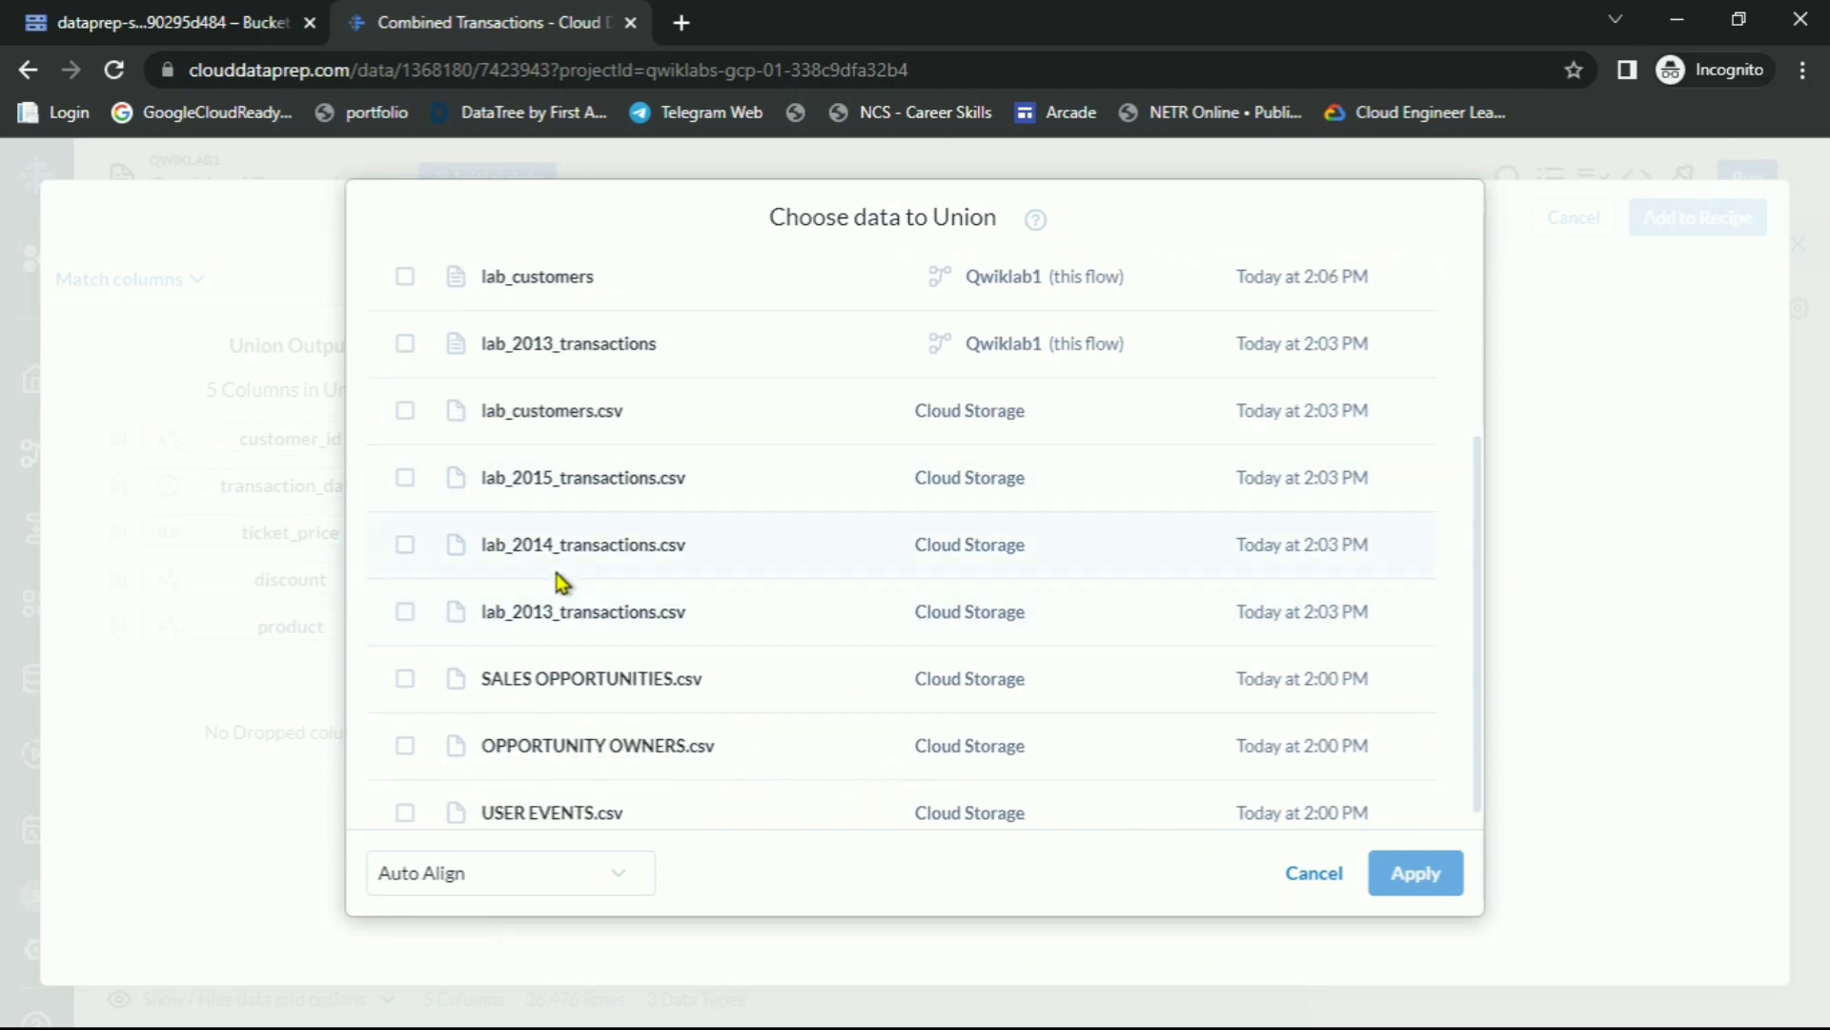
pyautogui.click(405, 545)
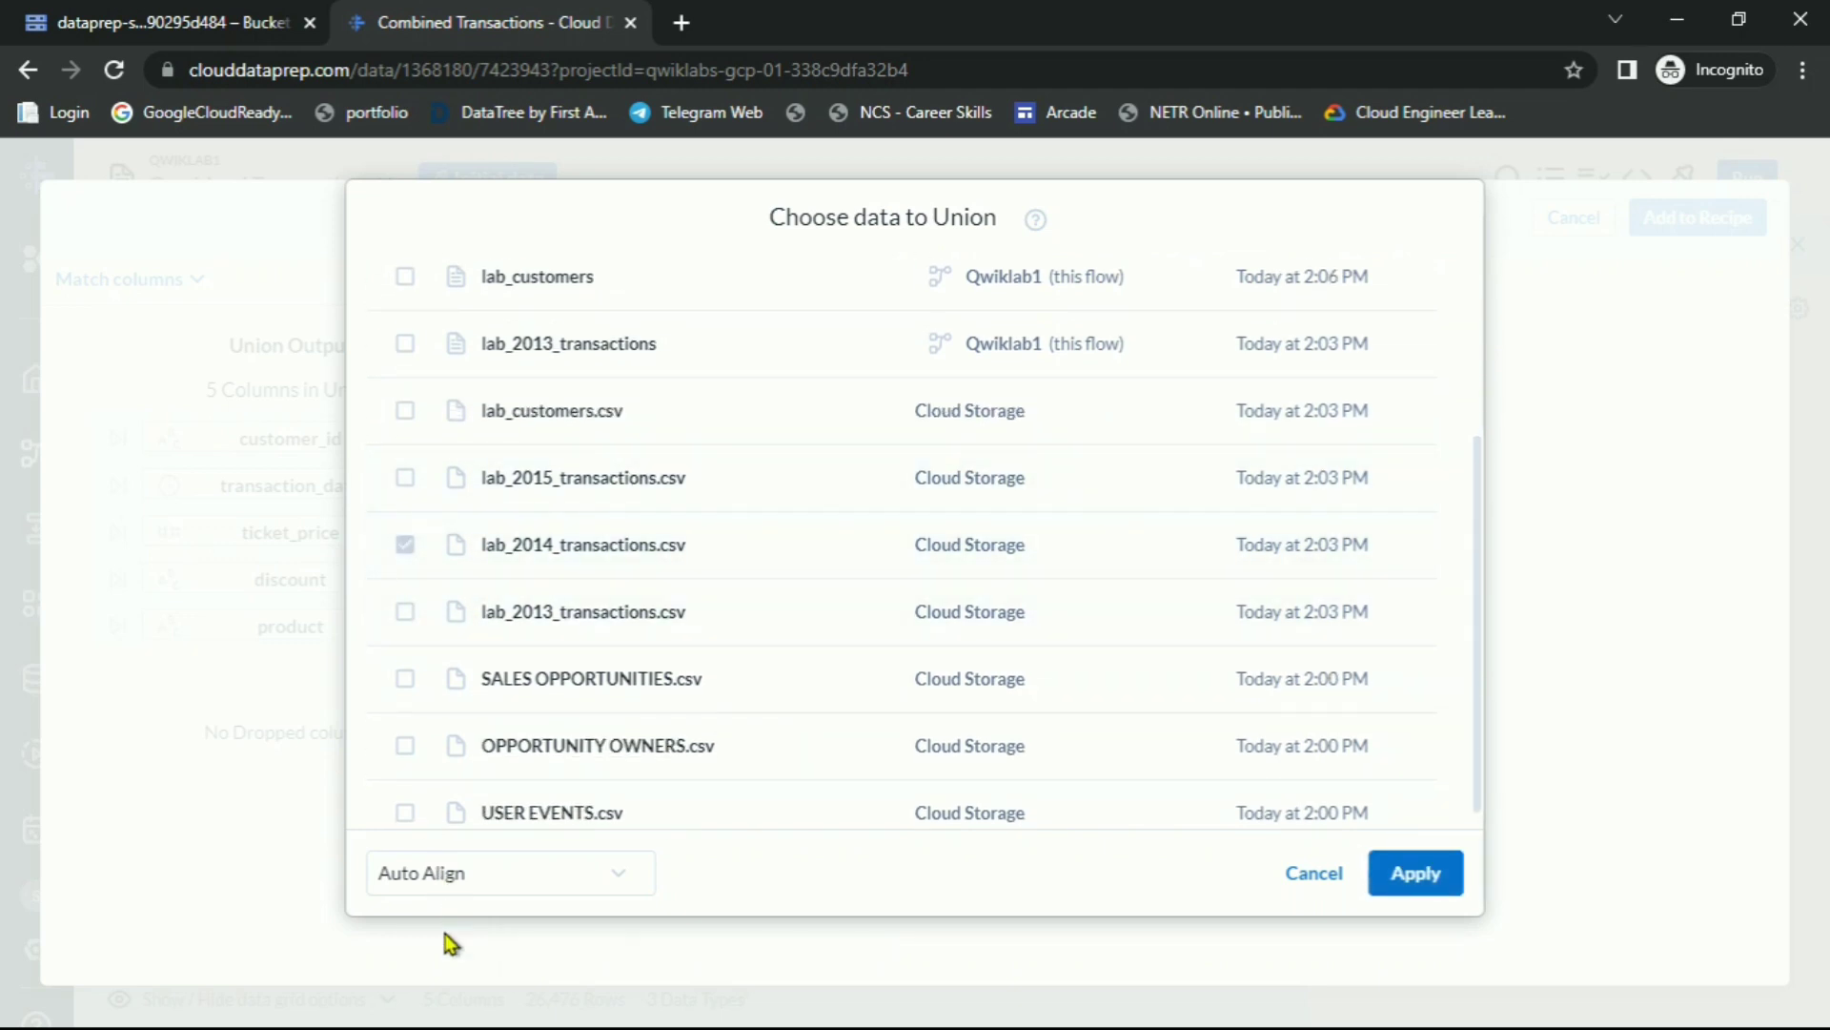
# Set the column matching to Align by Name as the lab instructs and apply the selected dataset to the union
pyautogui.click(457, 883)
pyautogui.click(481, 768)
pyautogui.hotkey('alt', 'Tab')
pyautogui.moveTo(524, 614); pyautogui.dragTo(929, 634)
pyautogui.hotkey('alt', 'Tab')
pyautogui.click(1414, 870)
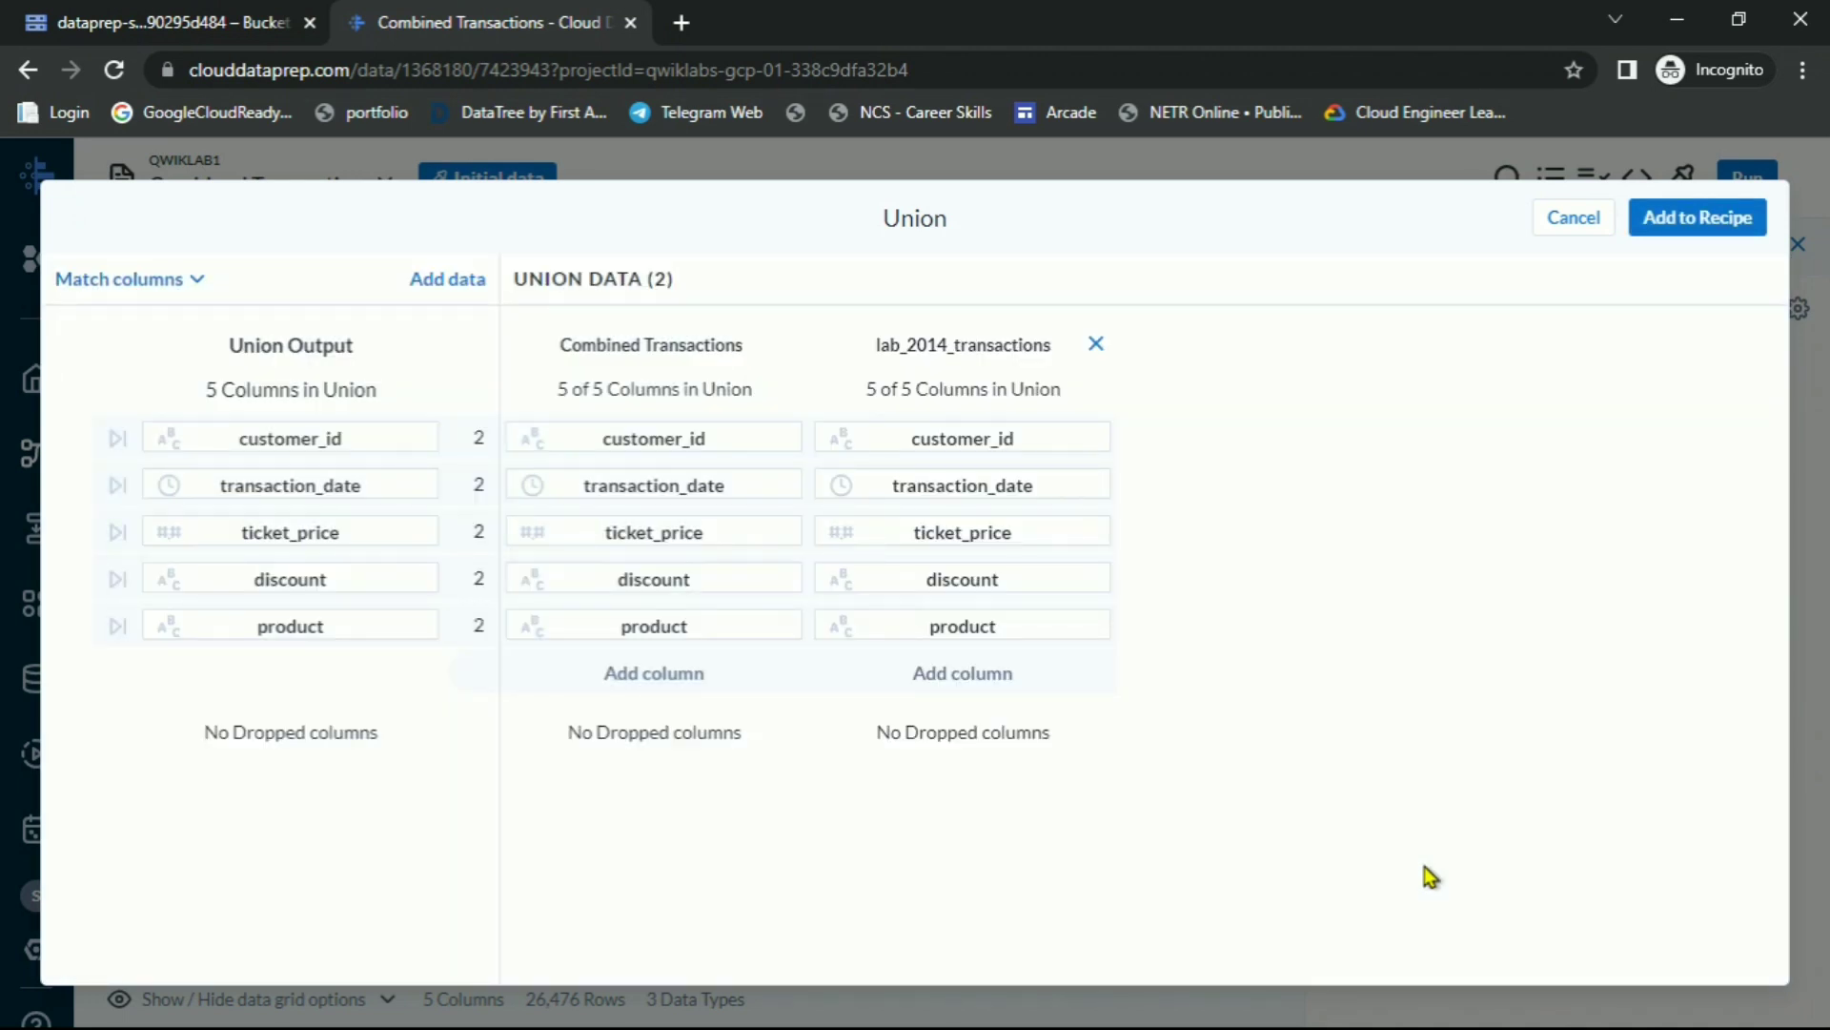
# Check the lab's next instruction and add the union with lab_2014_transactions to the Combined Transactions recipe
pyautogui.hotkey('alt', 'Tab')
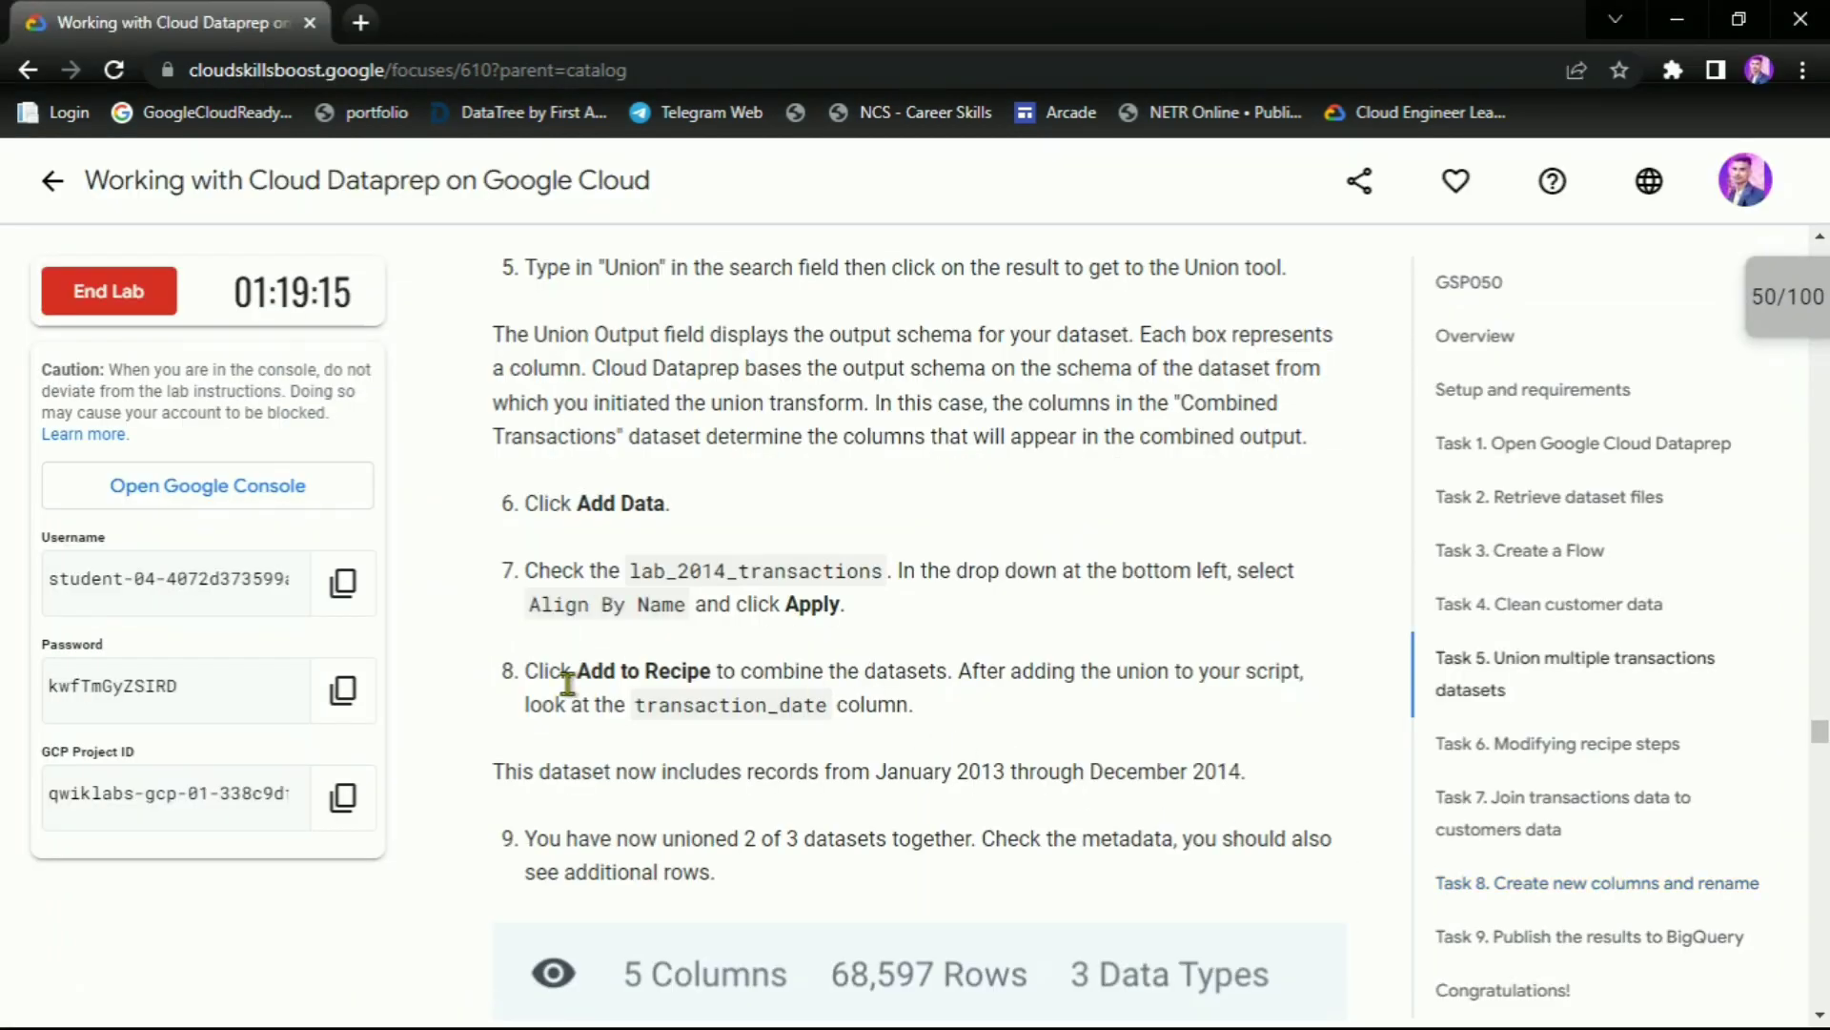
pyautogui.moveTo(571, 682); pyautogui.dragTo(741, 686)
pyautogui.click(860, 702)
pyautogui.hotkey('alt', 'Tab')
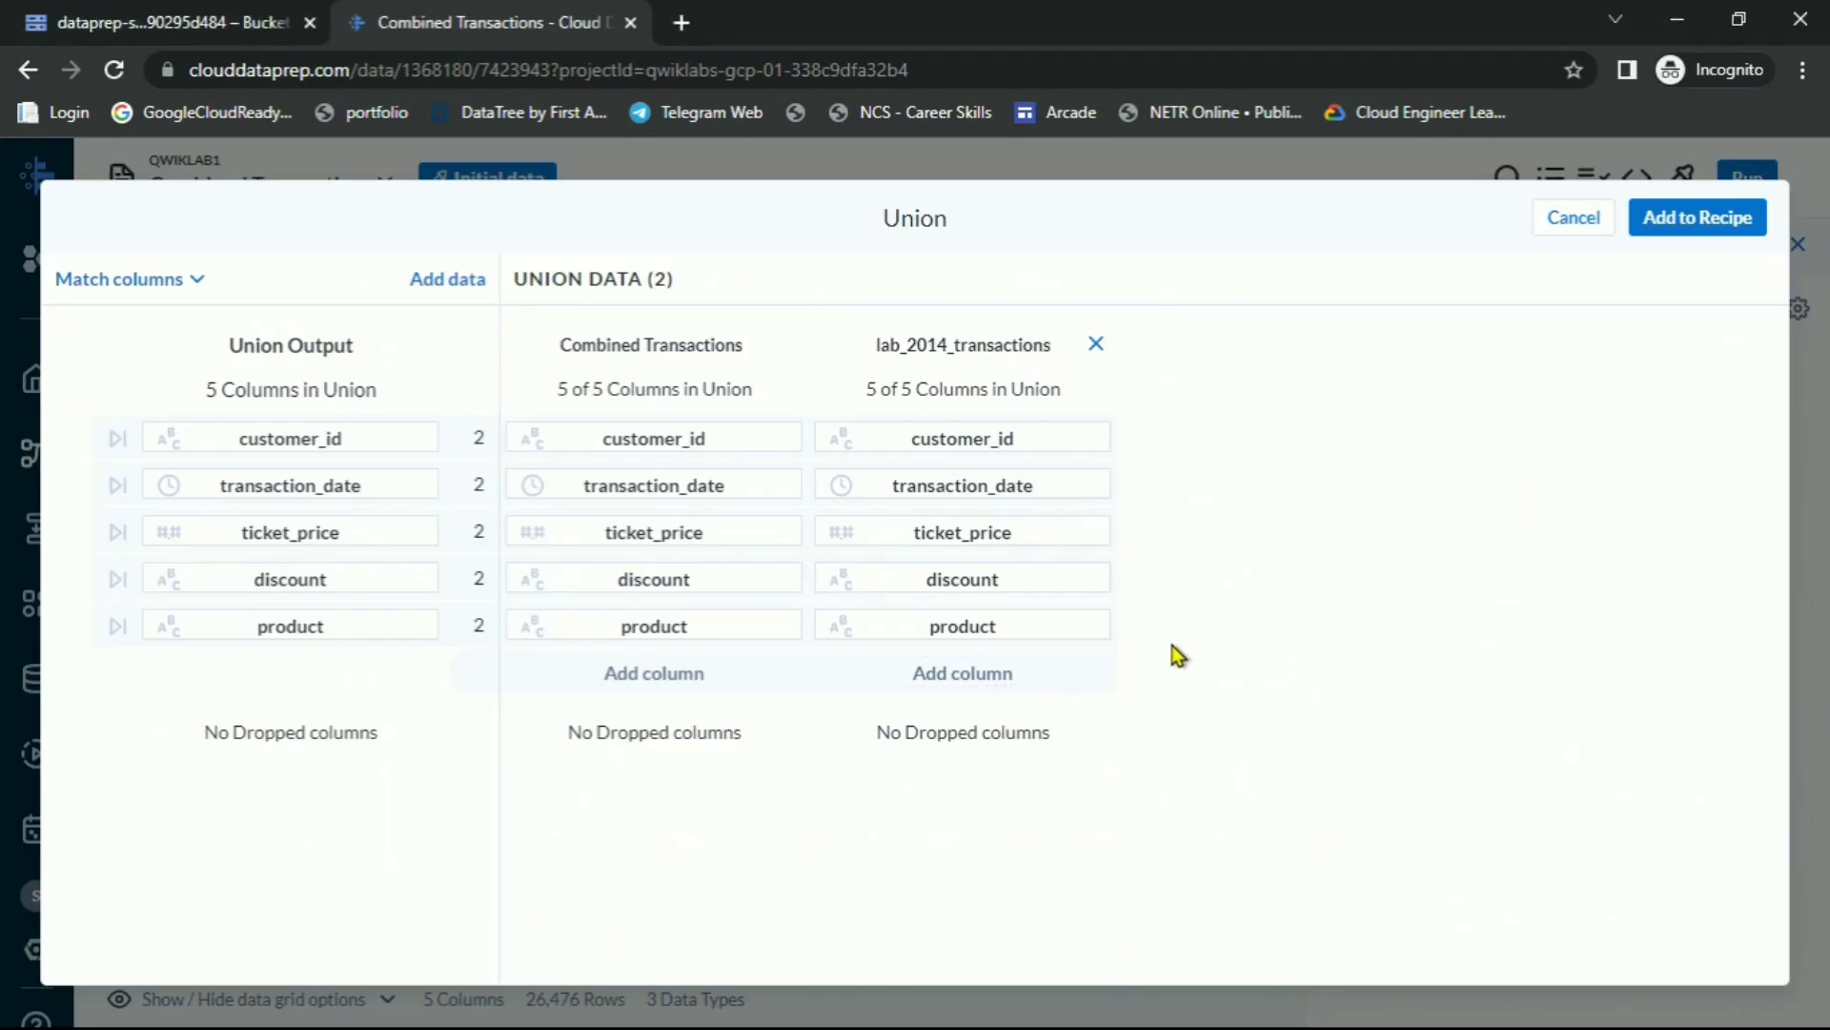
pyautogui.click(1677, 222)
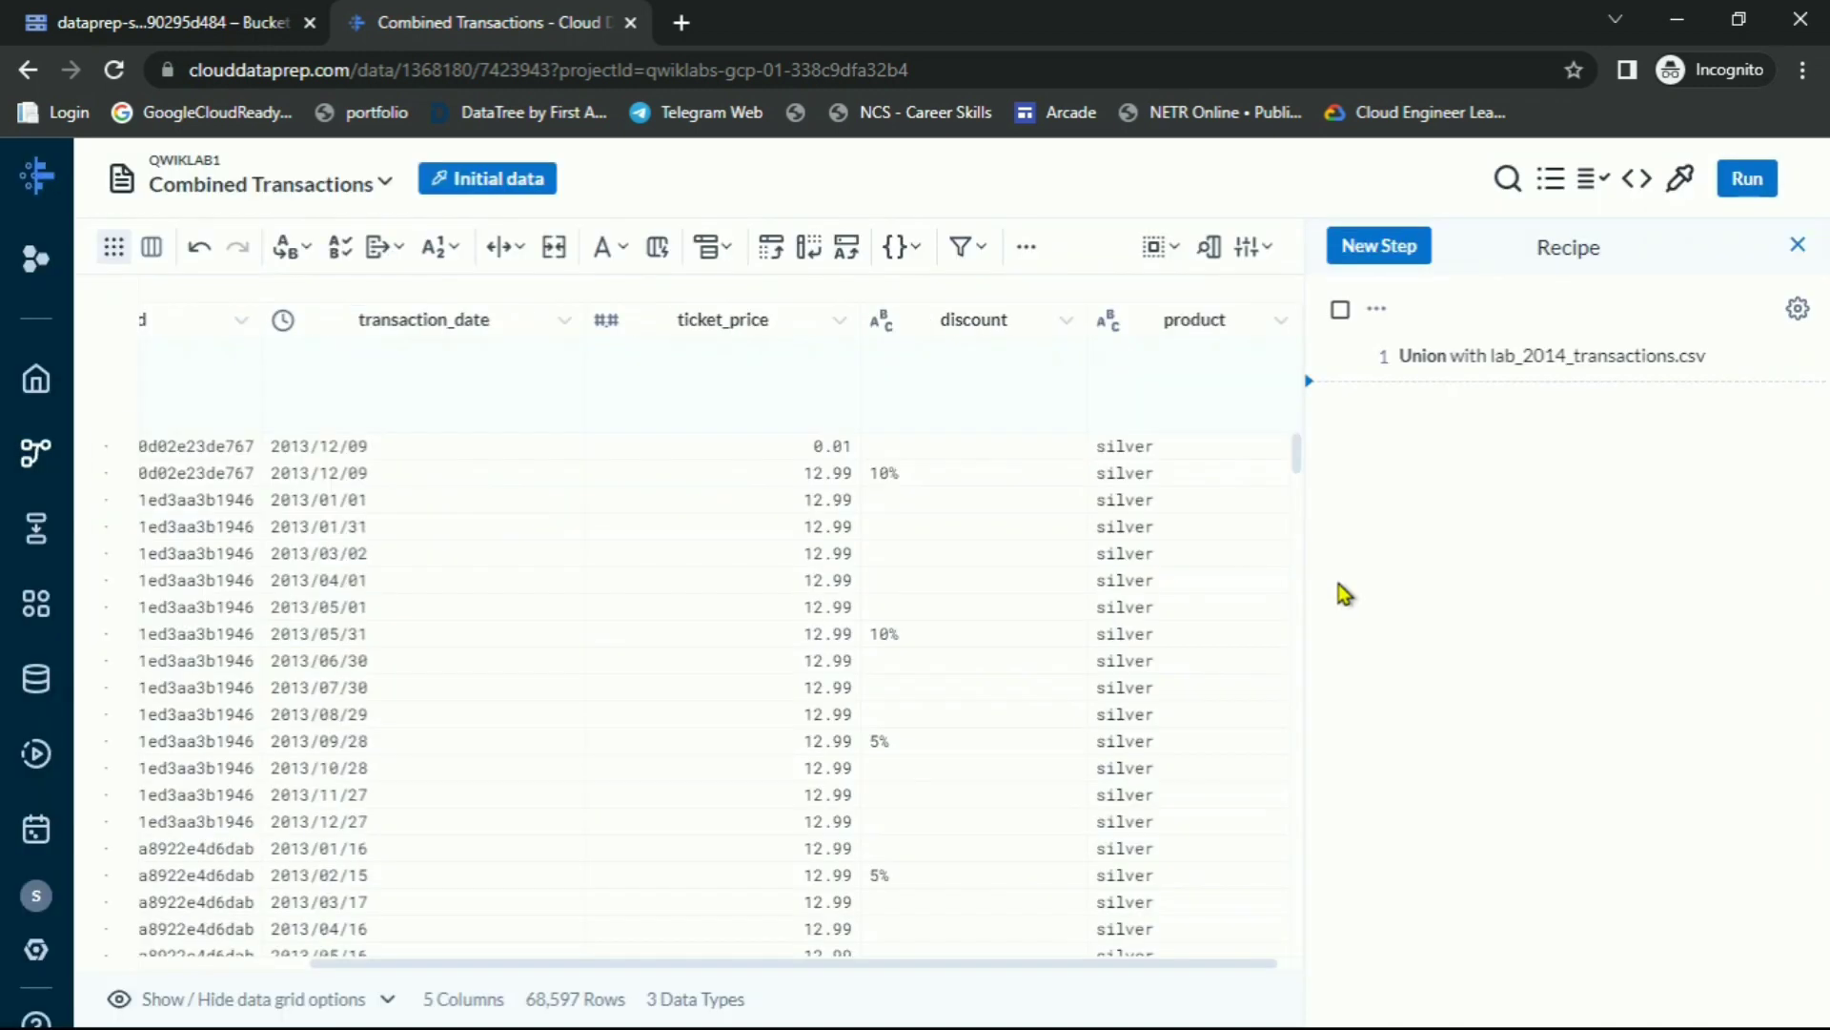
# Compare the transaction_date range and the column, row and data type summary in Dataprep with the lab's description
pyautogui.hotkey('alt', 'Tab')
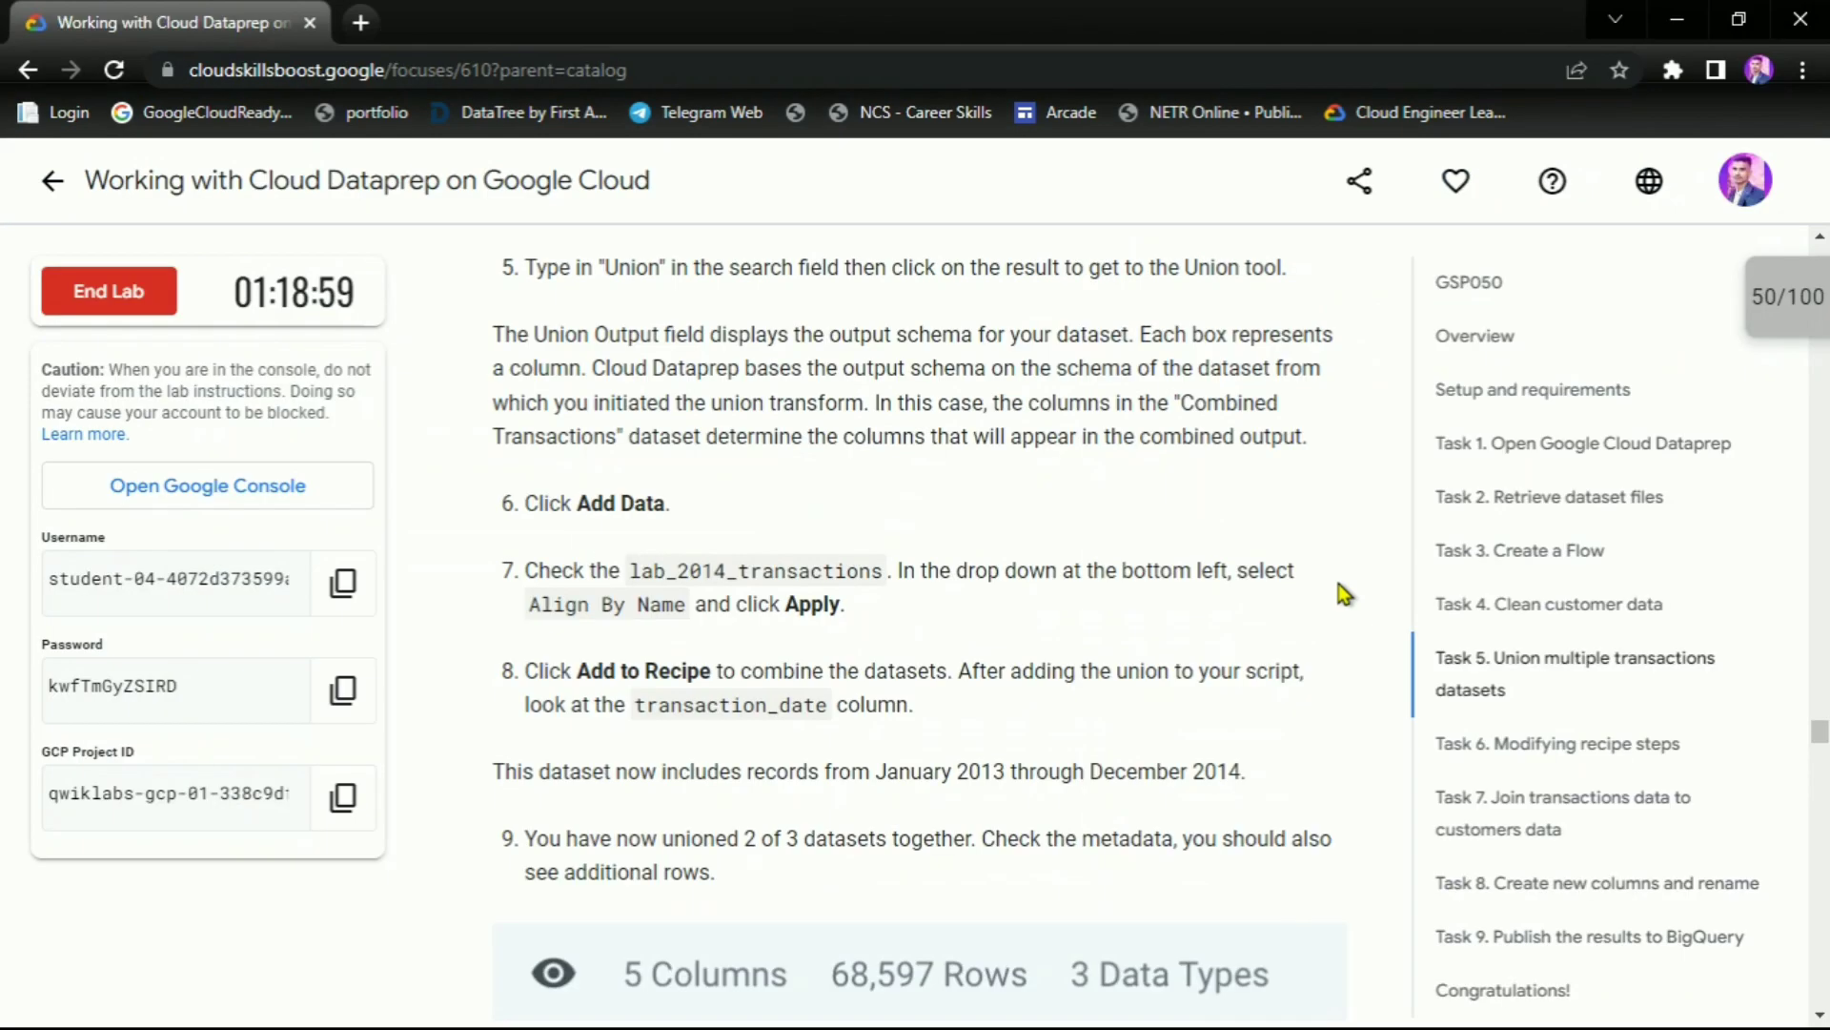
pyautogui.scroll(-1, 958, 609)
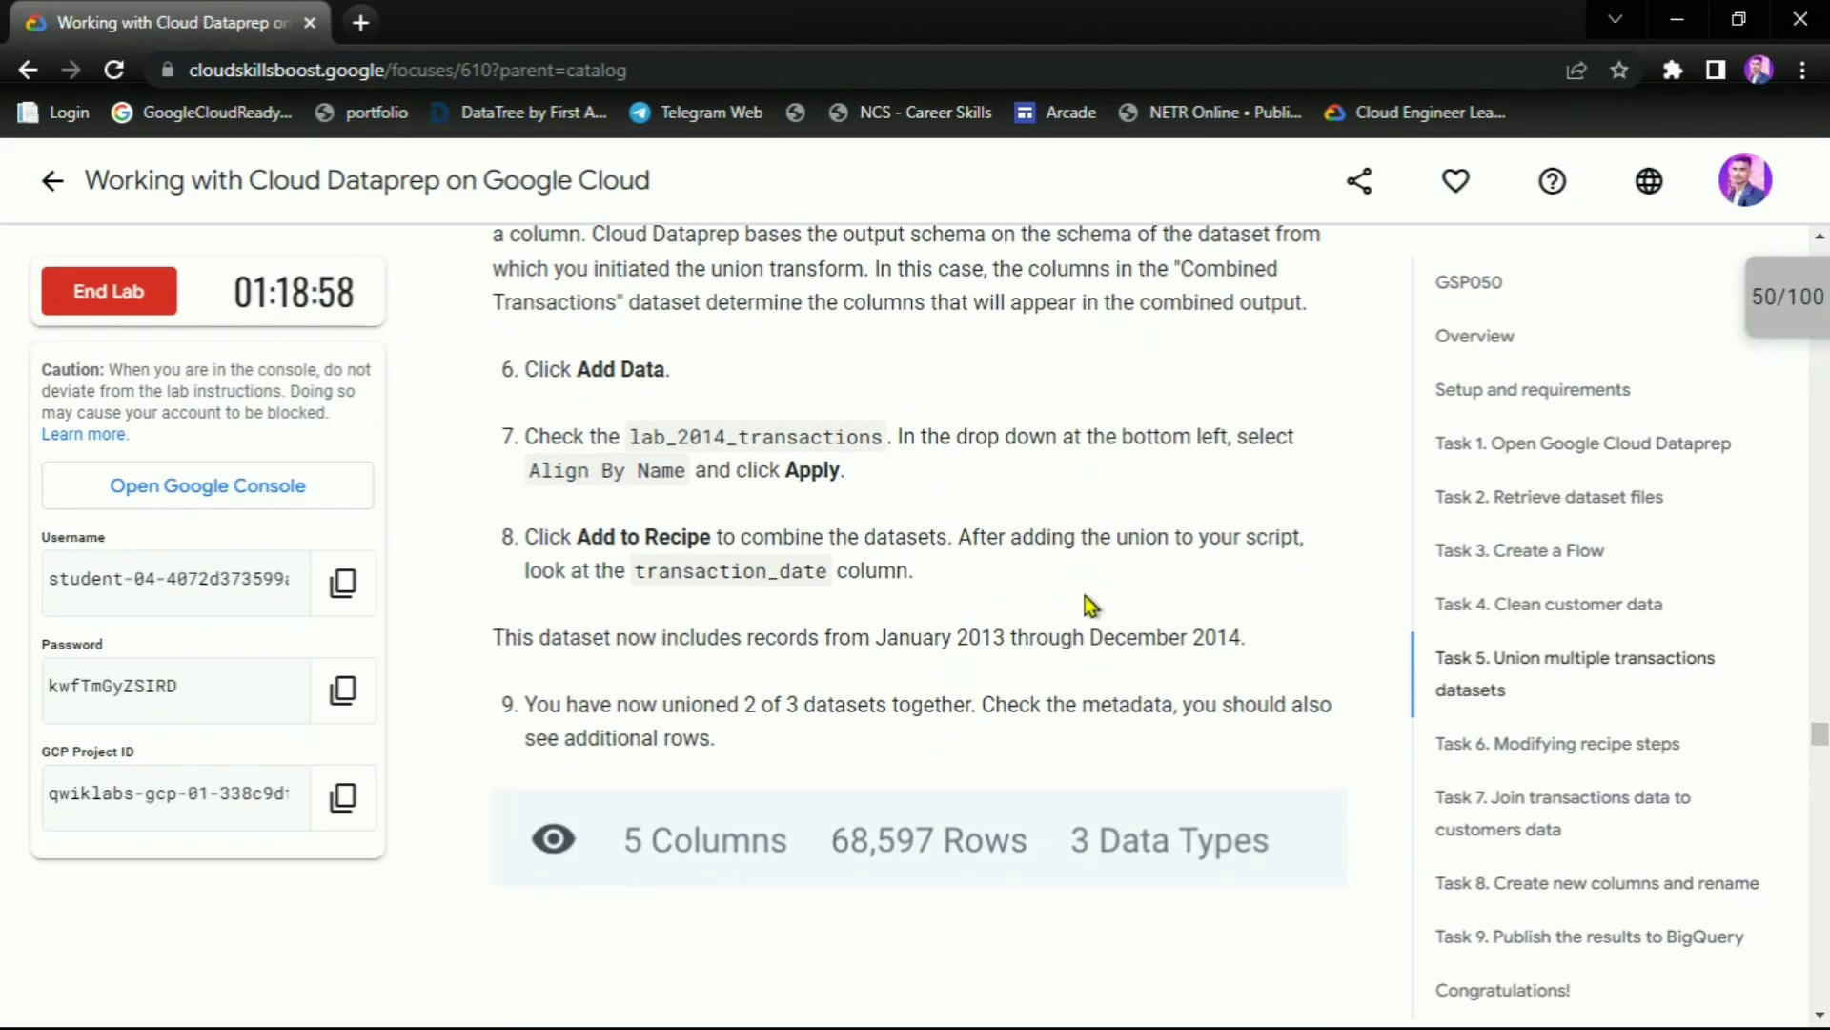
pyautogui.moveTo(614, 637); pyautogui.dragTo(1199, 671)
pyautogui.click(637, 699)
pyautogui.moveTo(617, 703); pyautogui.dragTo(1115, 706)
pyautogui.click(1116, 705)
pyautogui.hotkey('alt', 'Tab')
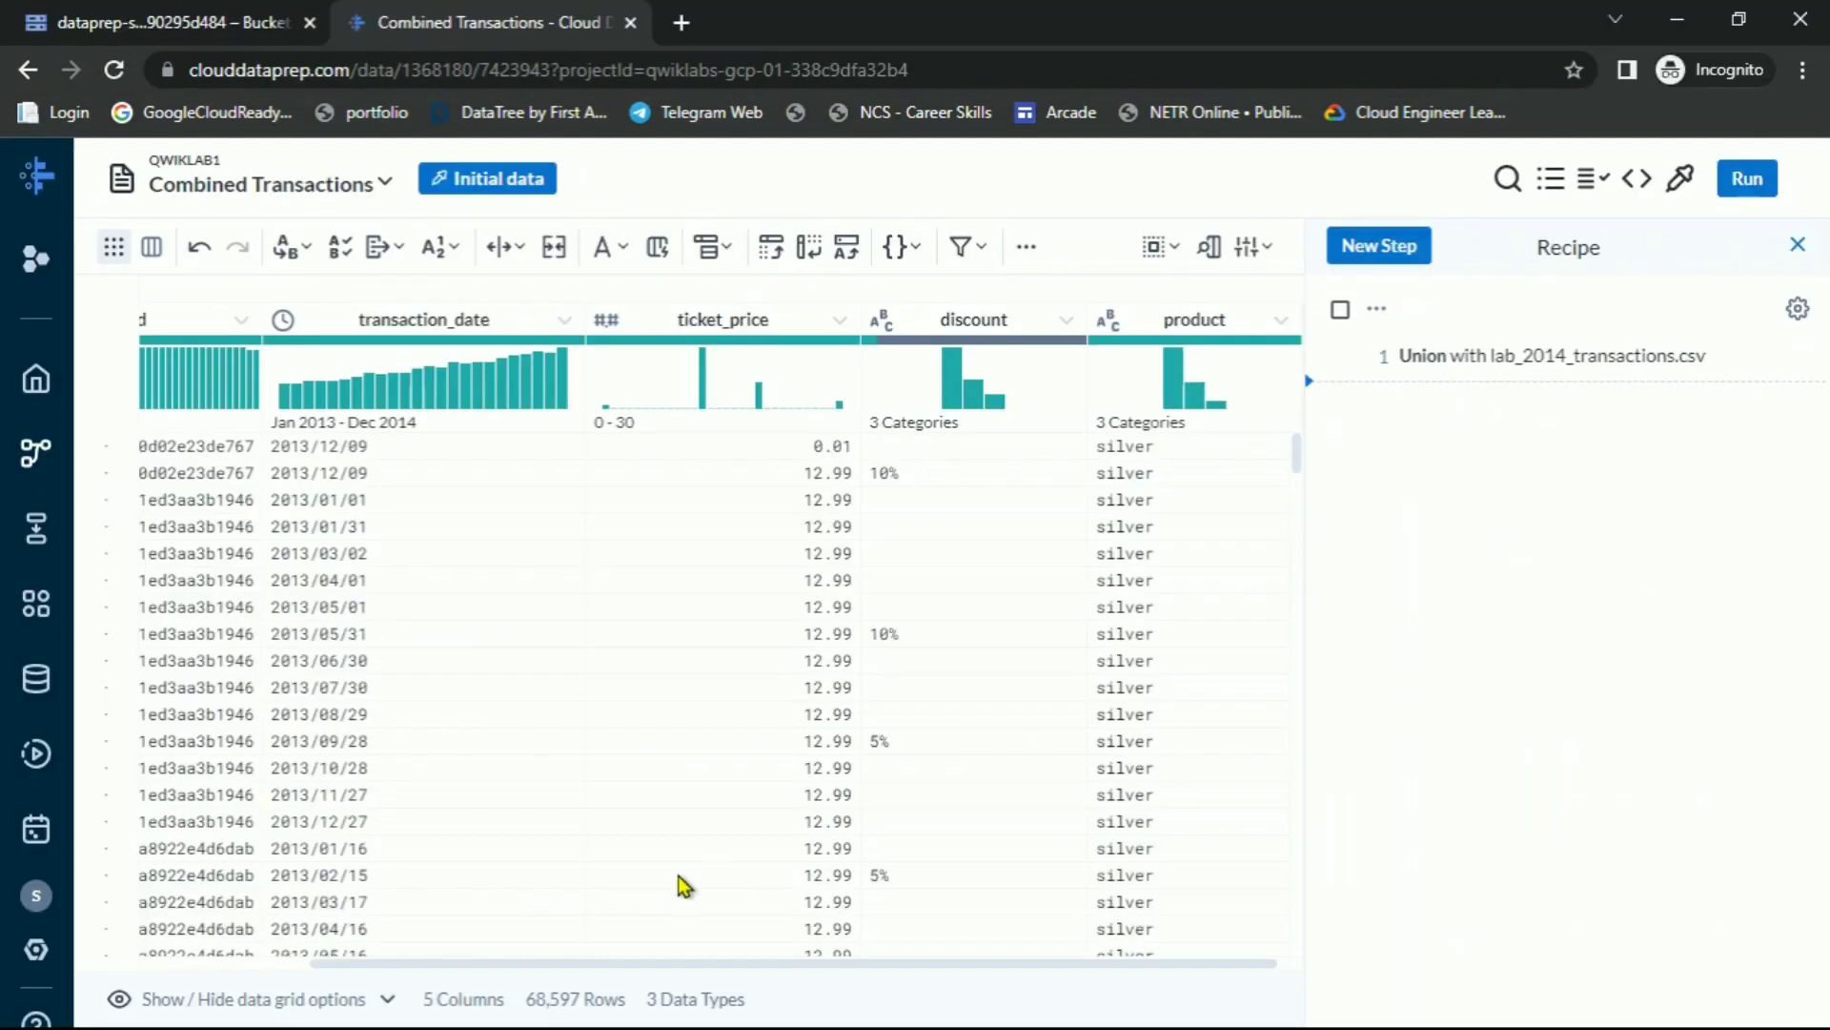
# Read the lab's Task 6 instructions, undo the Union step in the Dataprep recipe and redo it
pyautogui.hotkey('alt', 'Tab')
pyautogui.scroll(-5, 1030, 775)
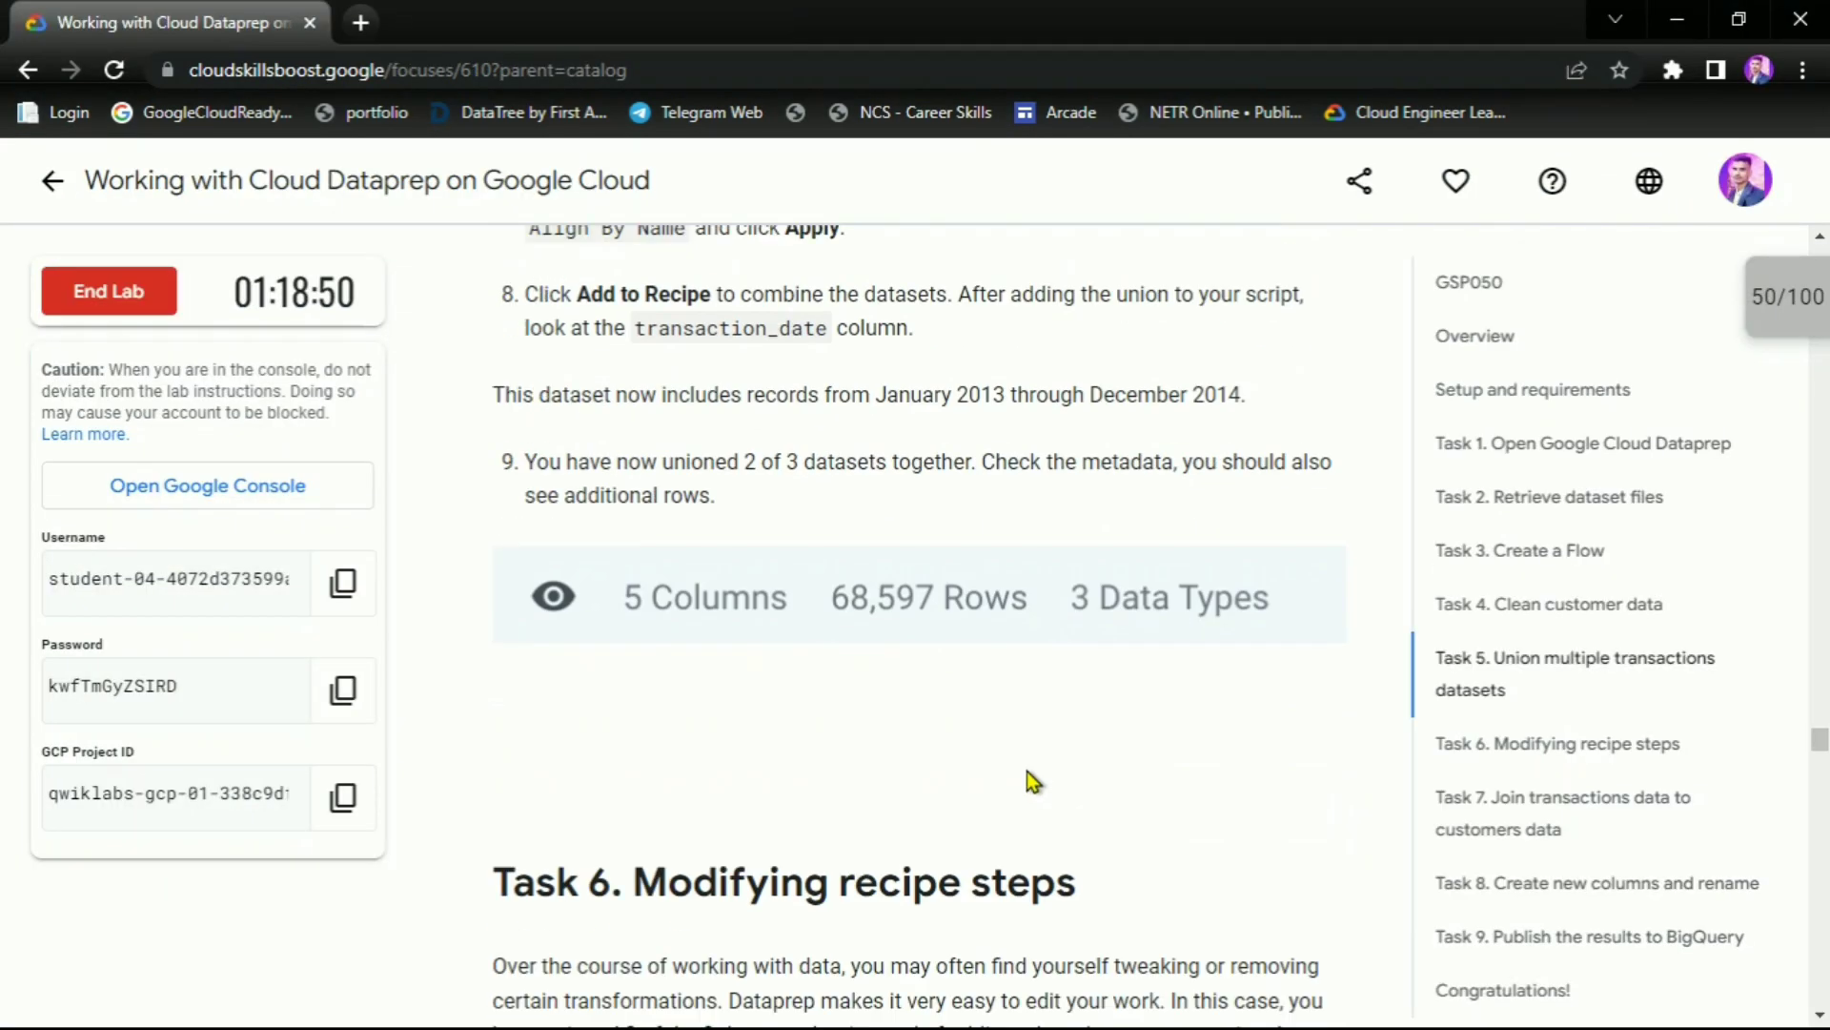
pyautogui.scroll(-6, 818, 572)
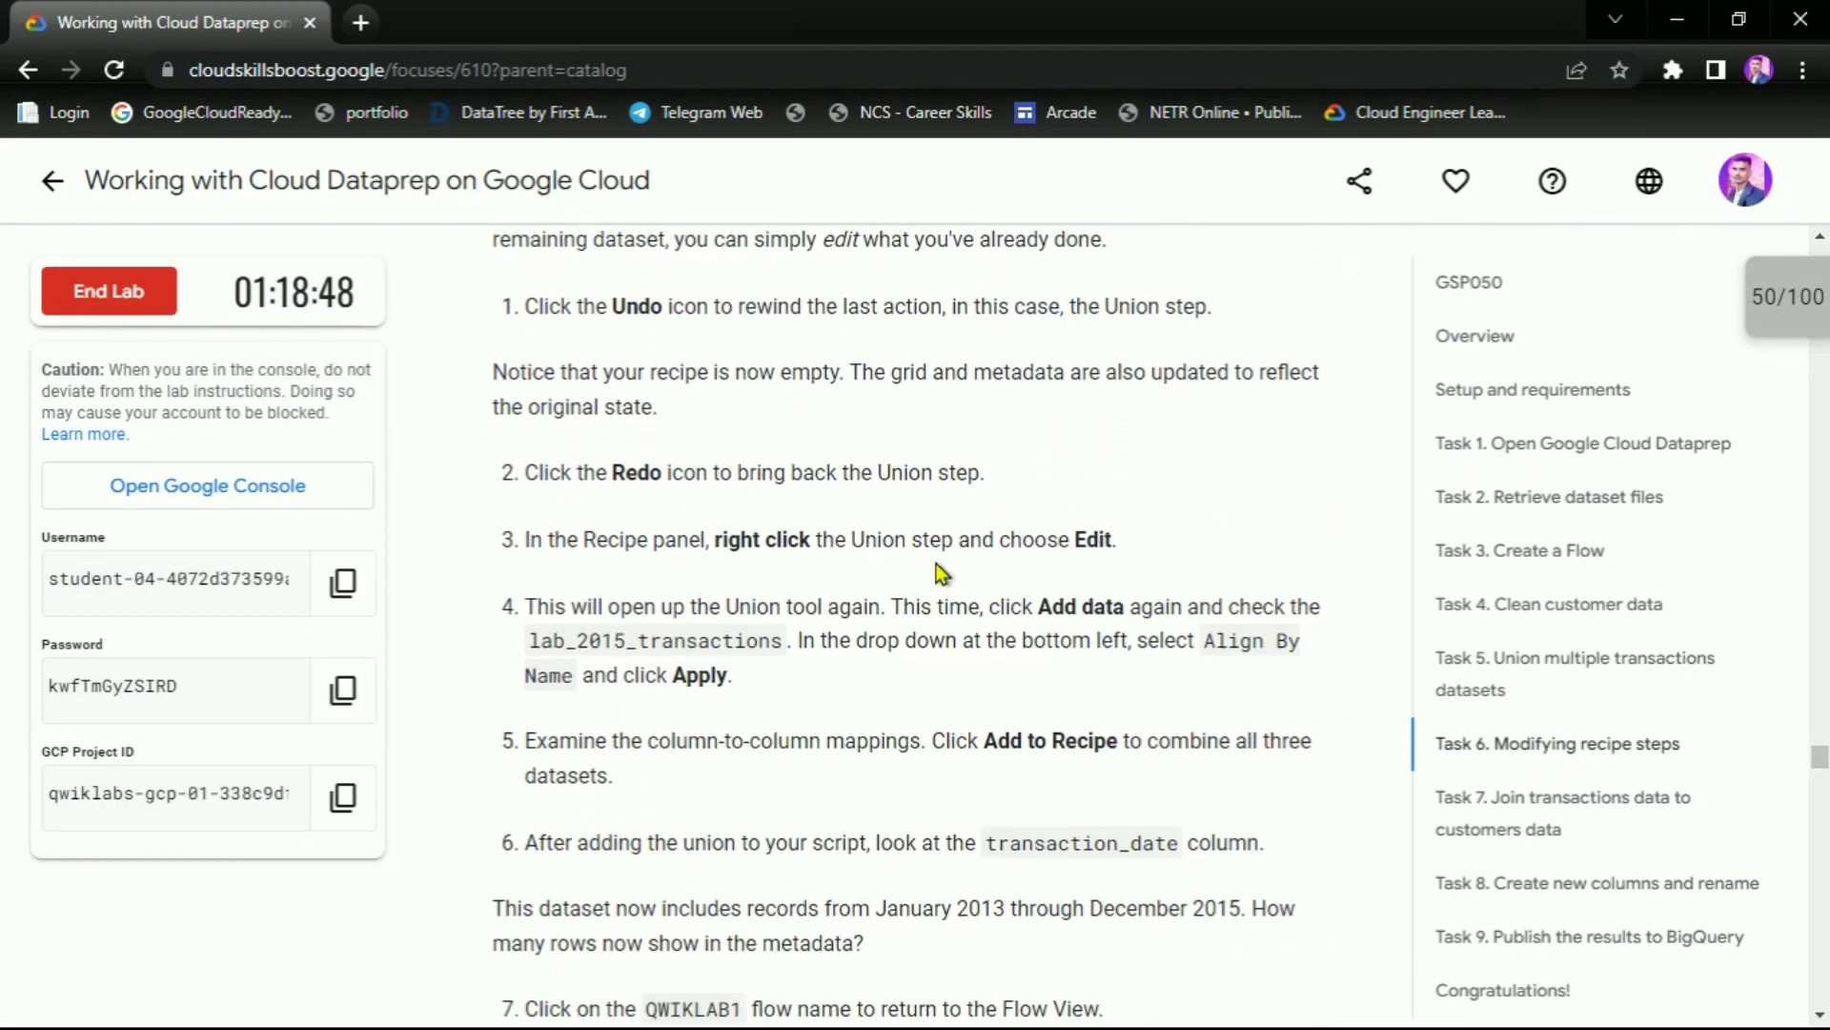
pyautogui.moveTo(577, 306); pyautogui.dragTo(651, 306)
pyautogui.moveTo(608, 472); pyautogui.dragTo(730, 474)
pyautogui.hotkey('alt', 'Tab')
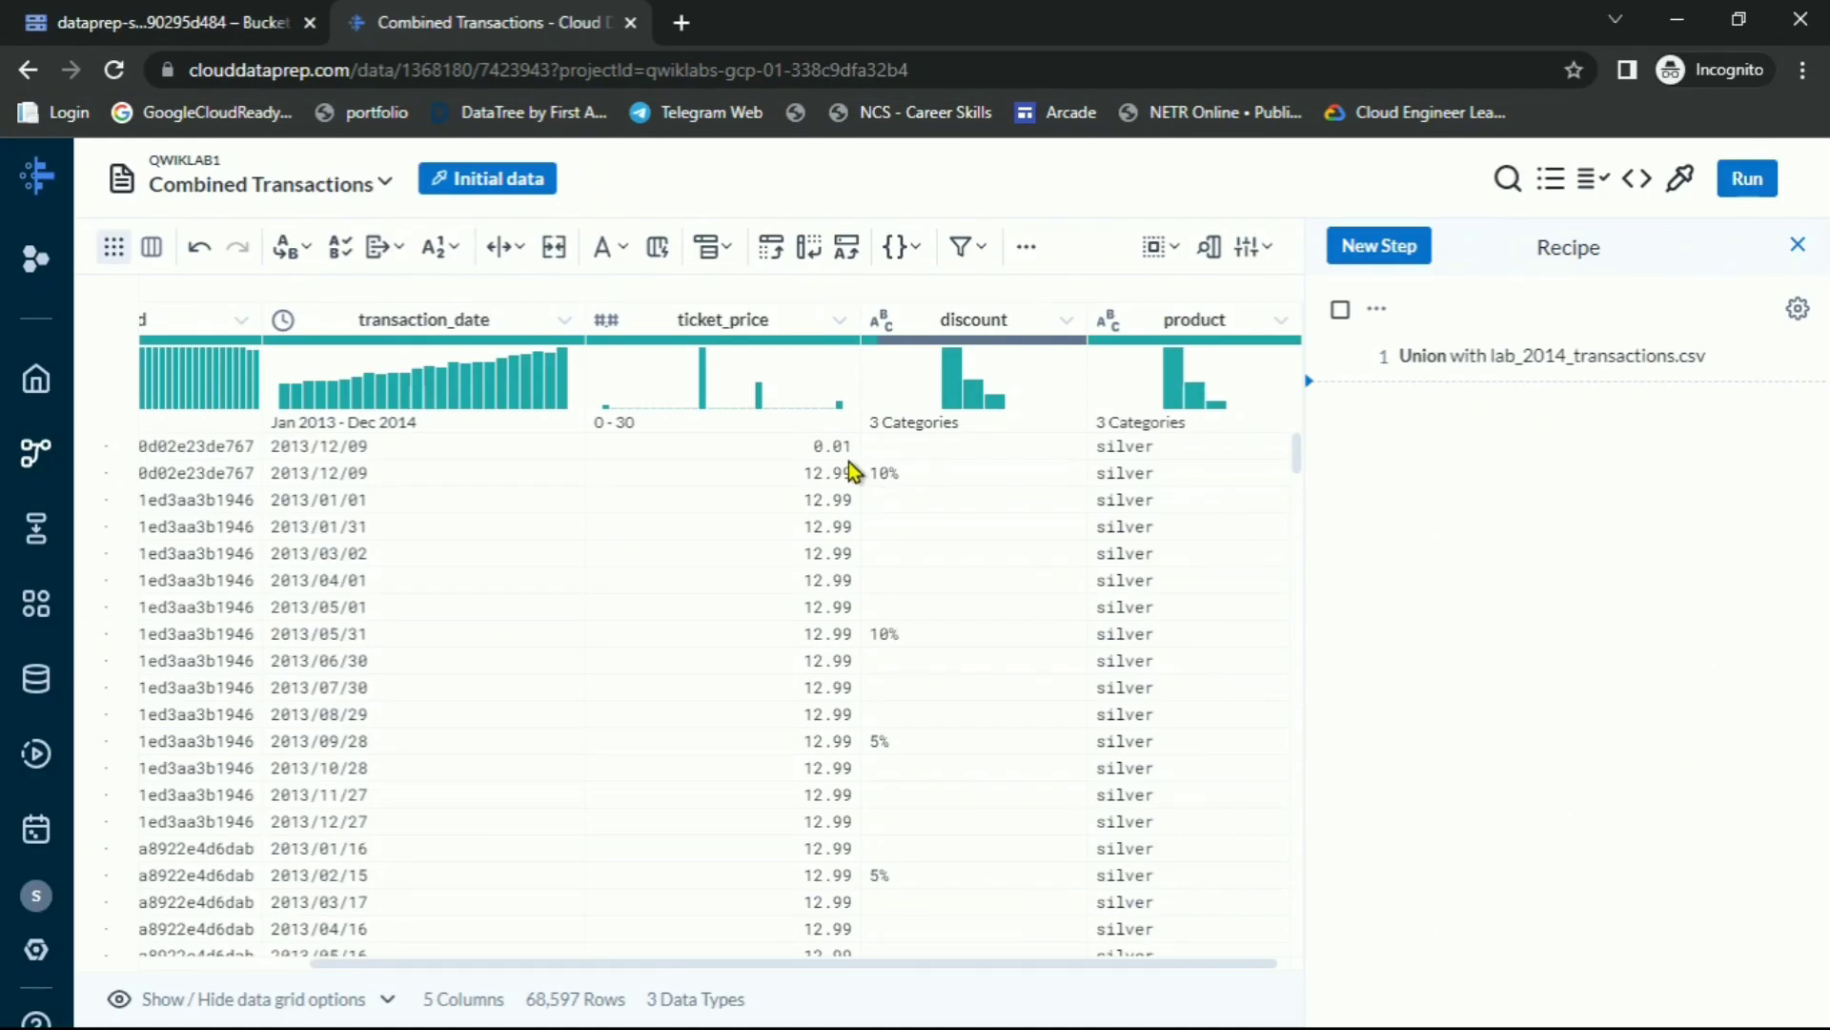
pyautogui.click(196, 251)
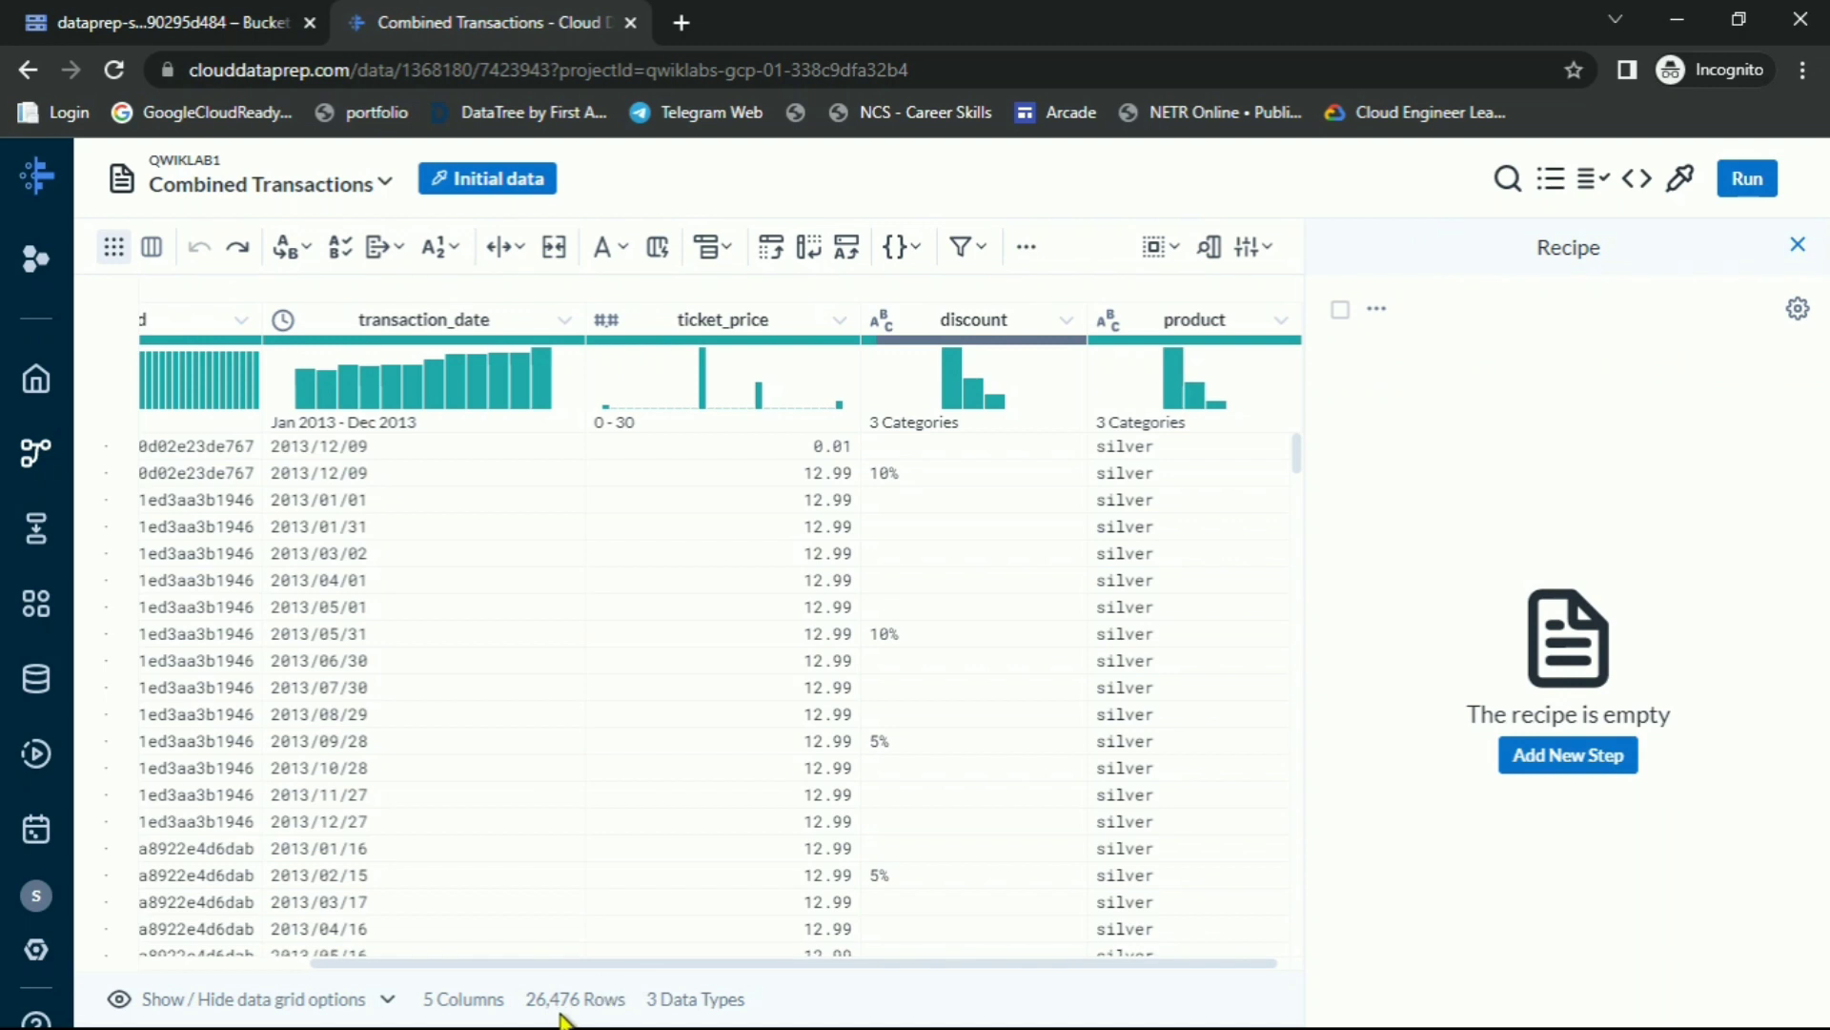
pyautogui.click(237, 247)
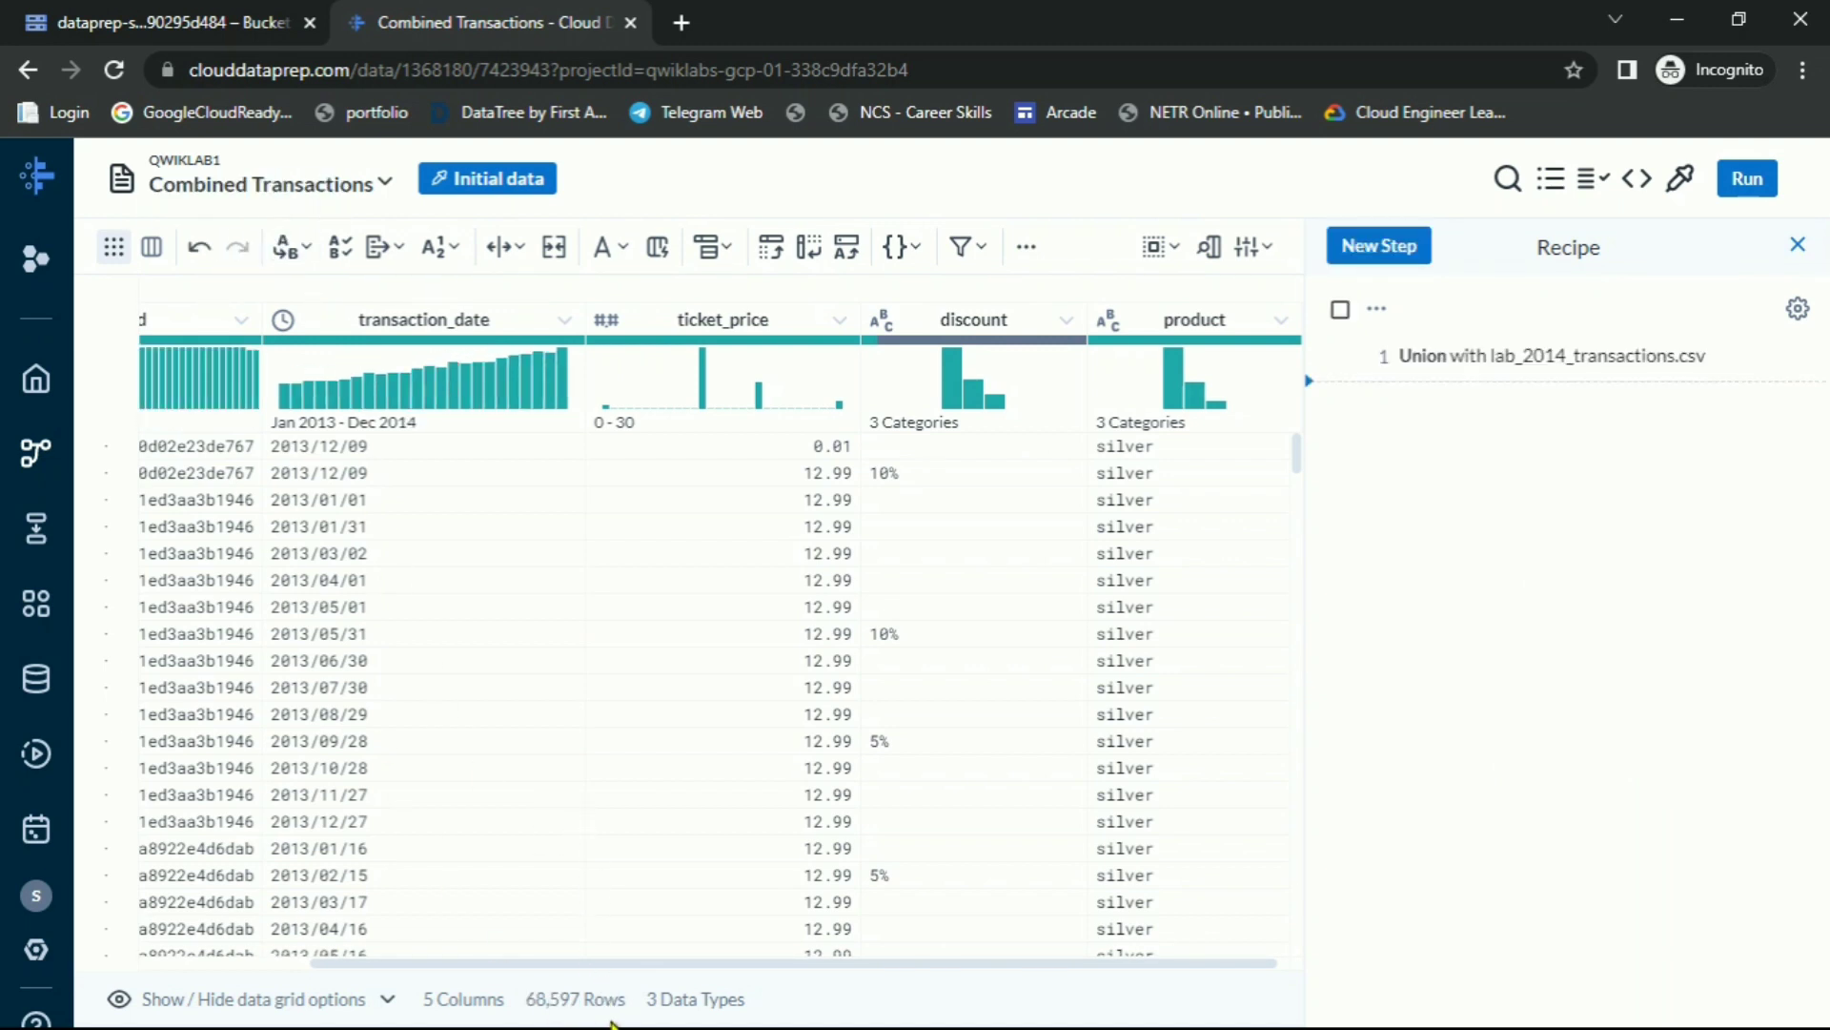
# Read the lab's instruction on editing the recipe and open the Union step for editing in Dataprep
pyautogui.hotkey('alt', 'Tab')
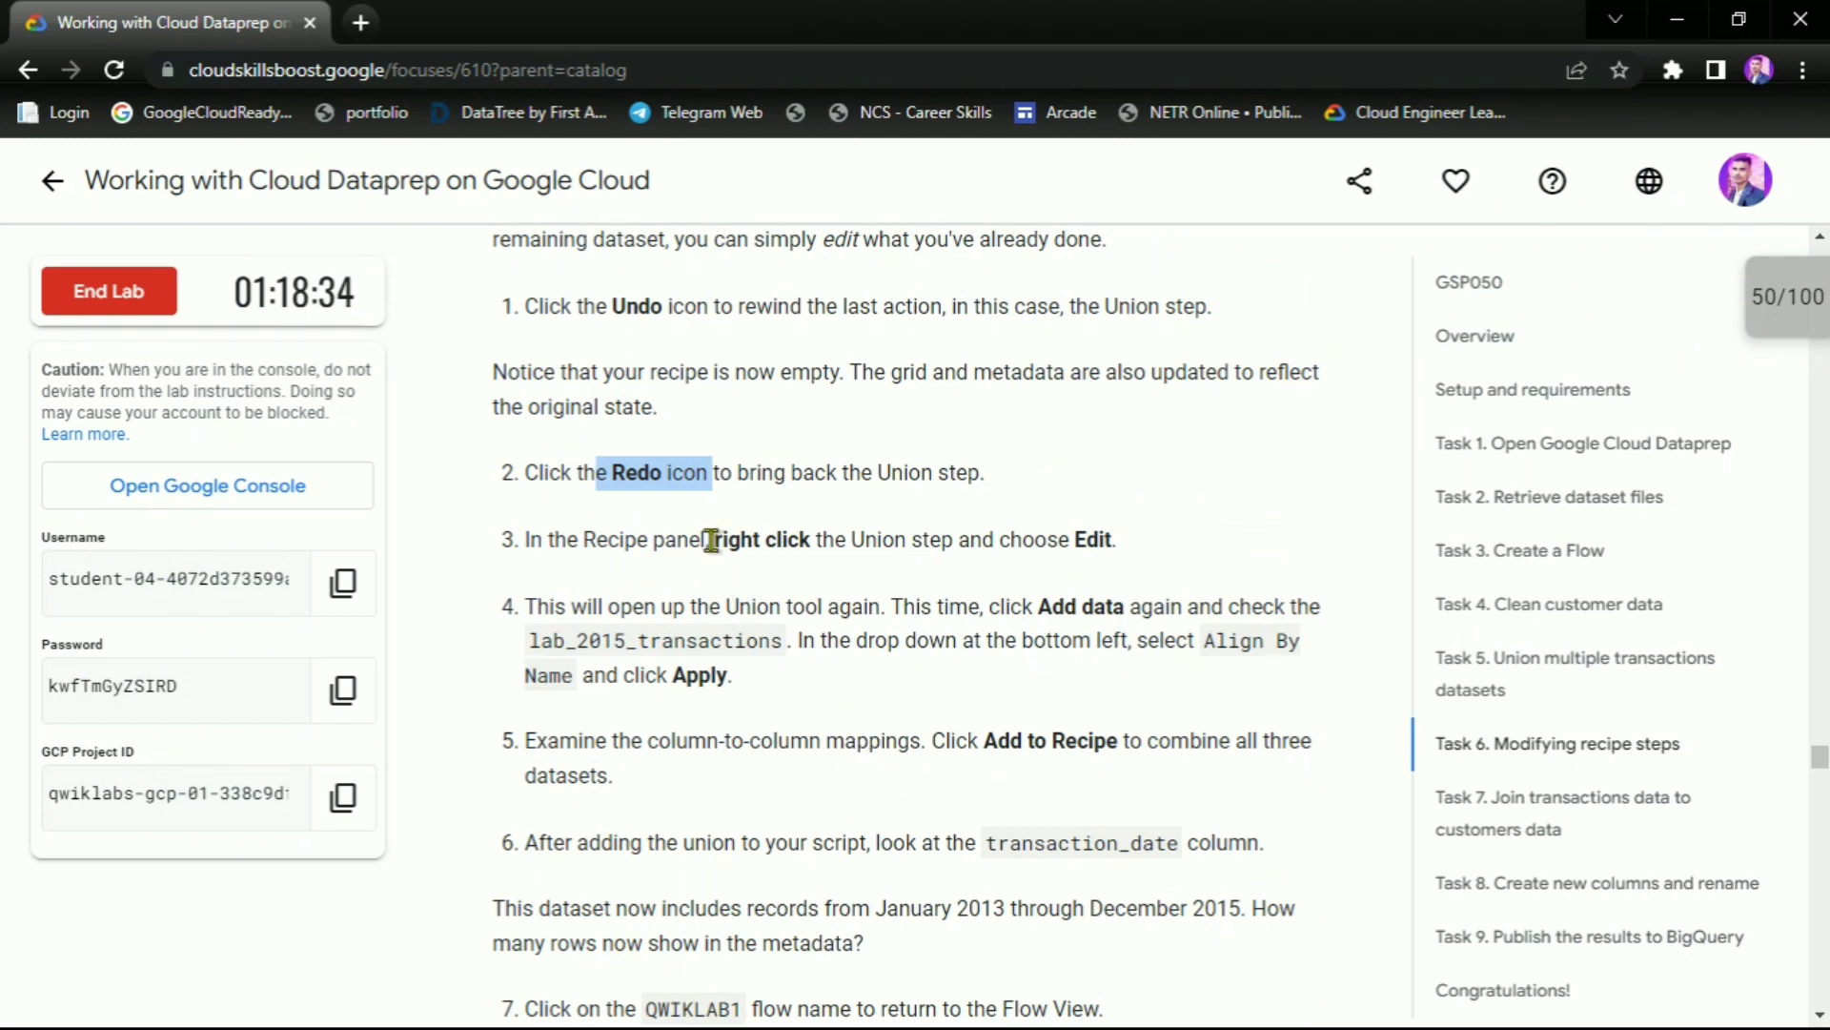
pyautogui.moveTo(713, 539); pyautogui.dragTo(812, 540)
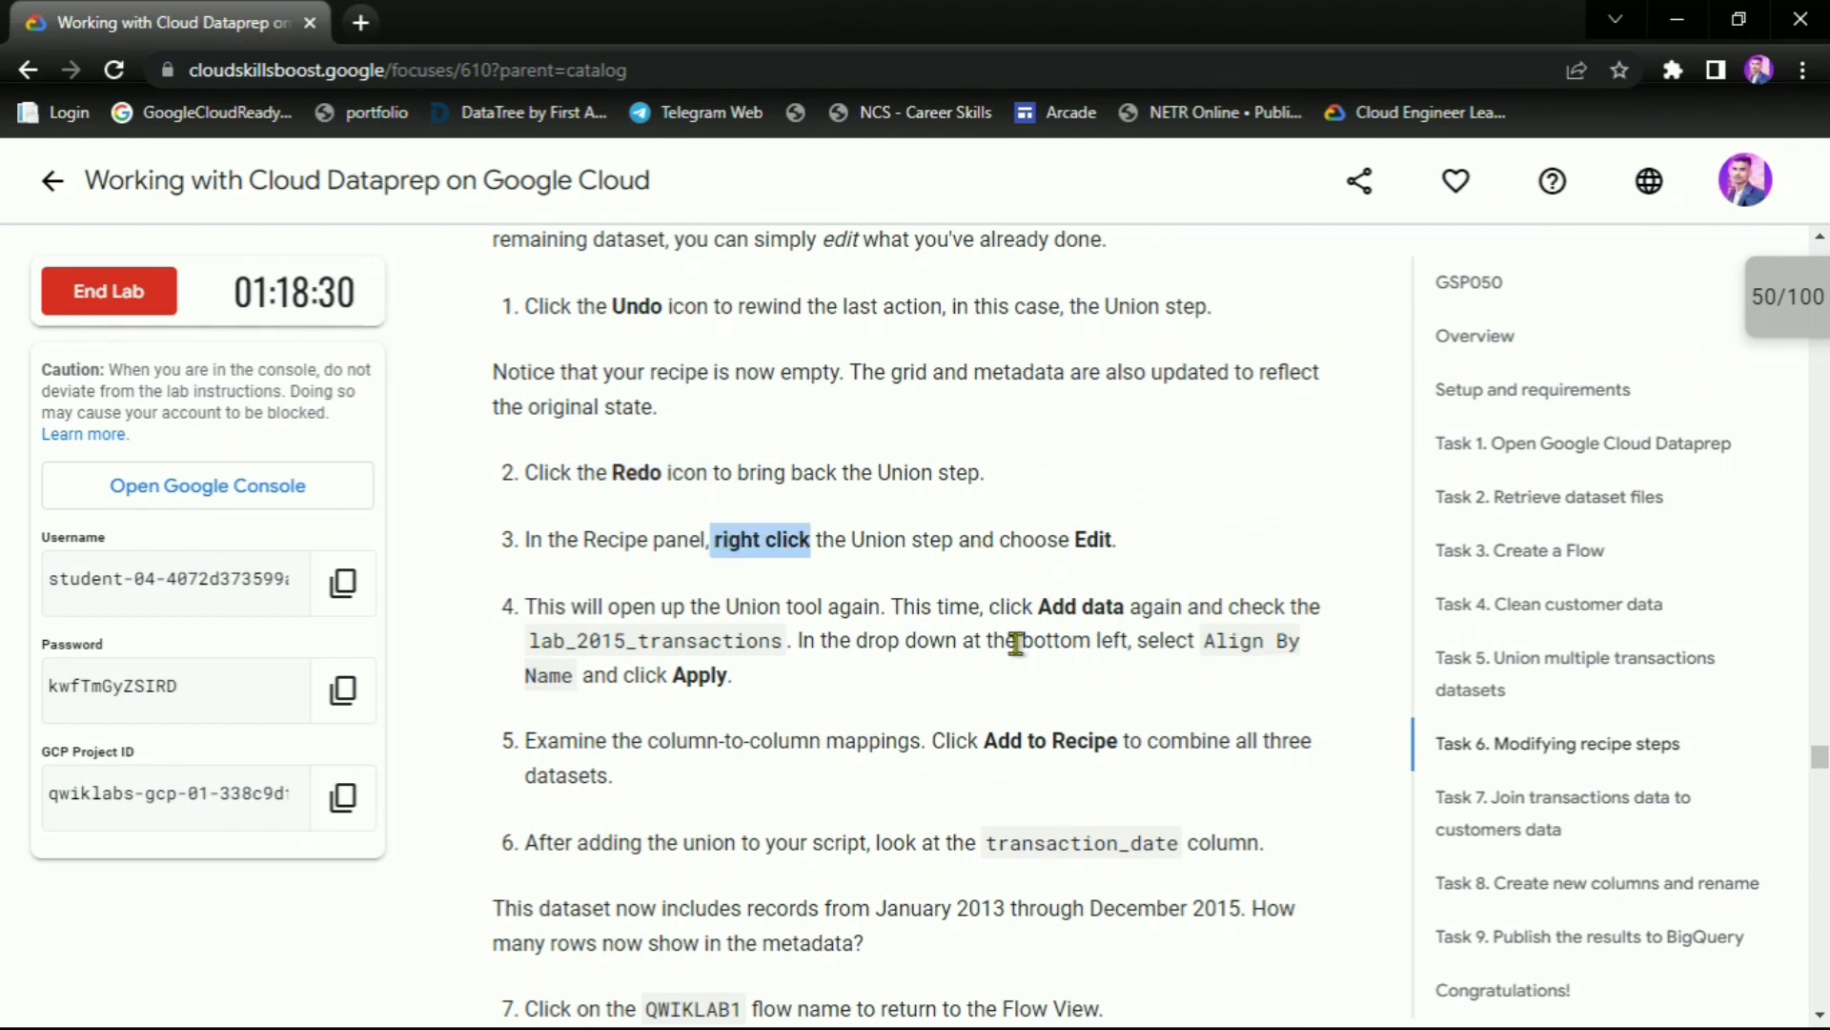
pyautogui.hotkey('alt', 'Tab')
pyautogui.rightClick(1670, 355)
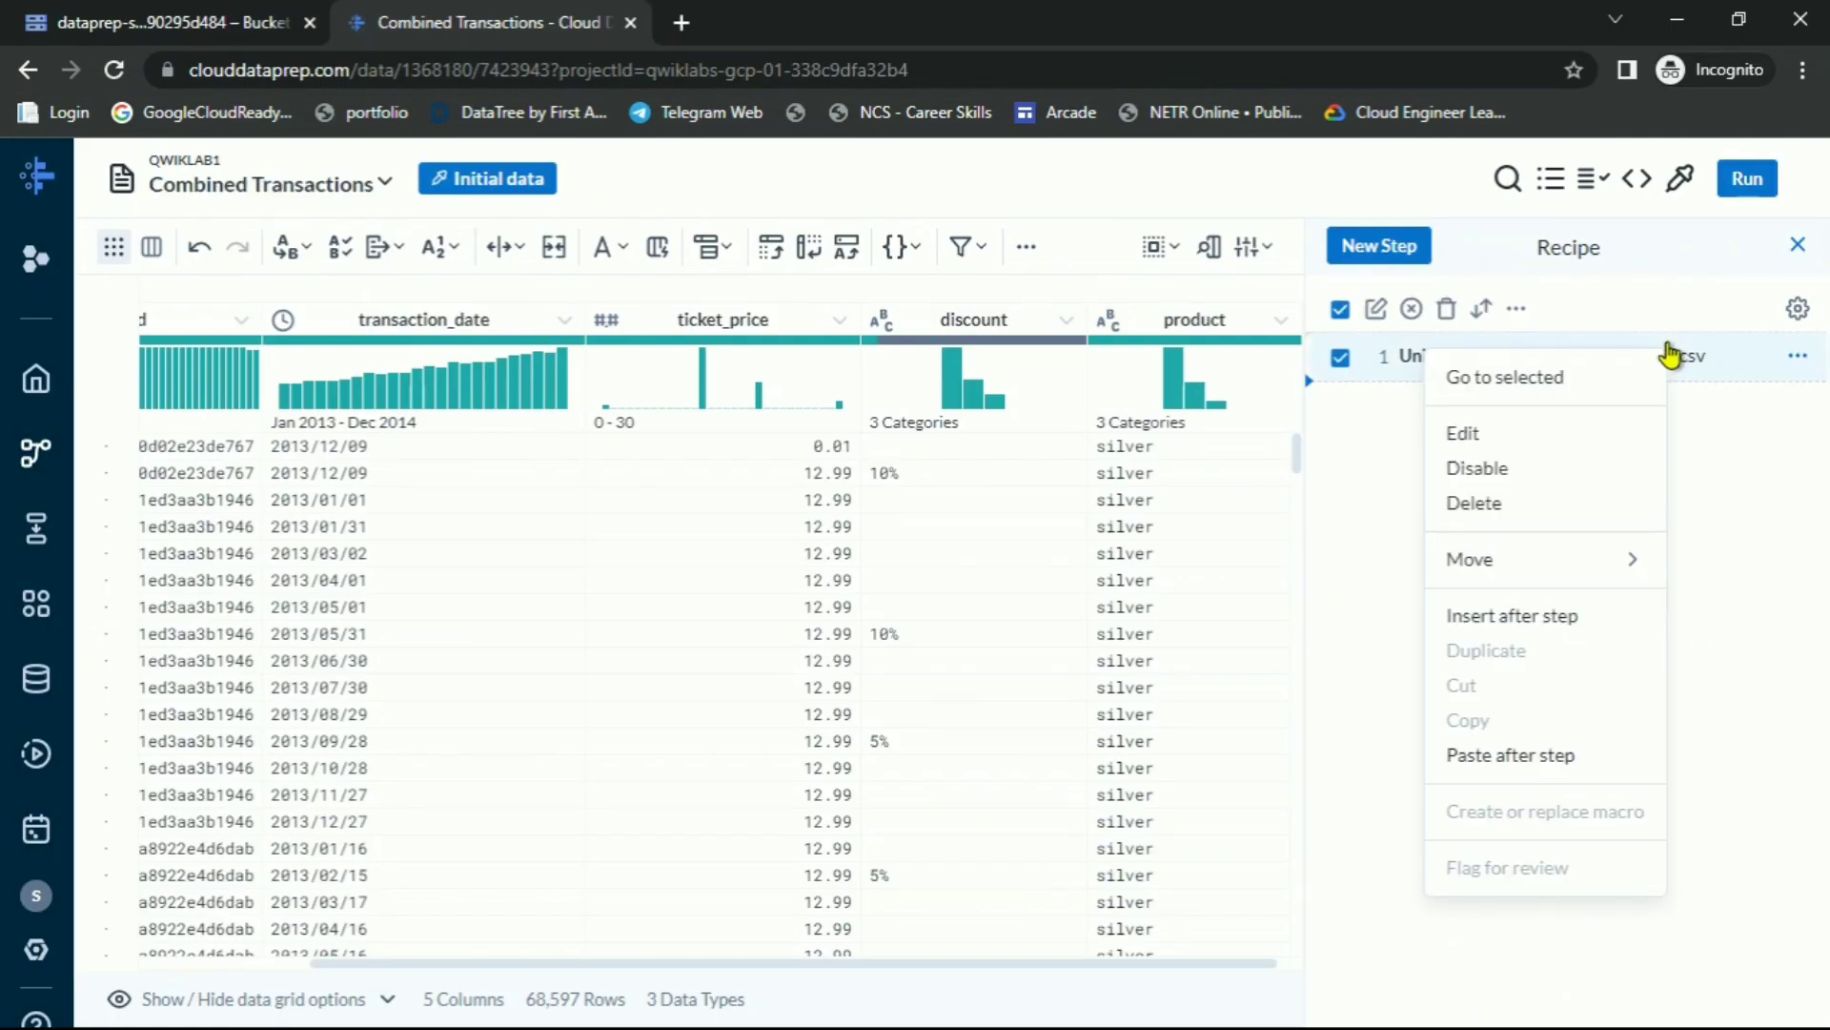
pyautogui.click(1462, 434)
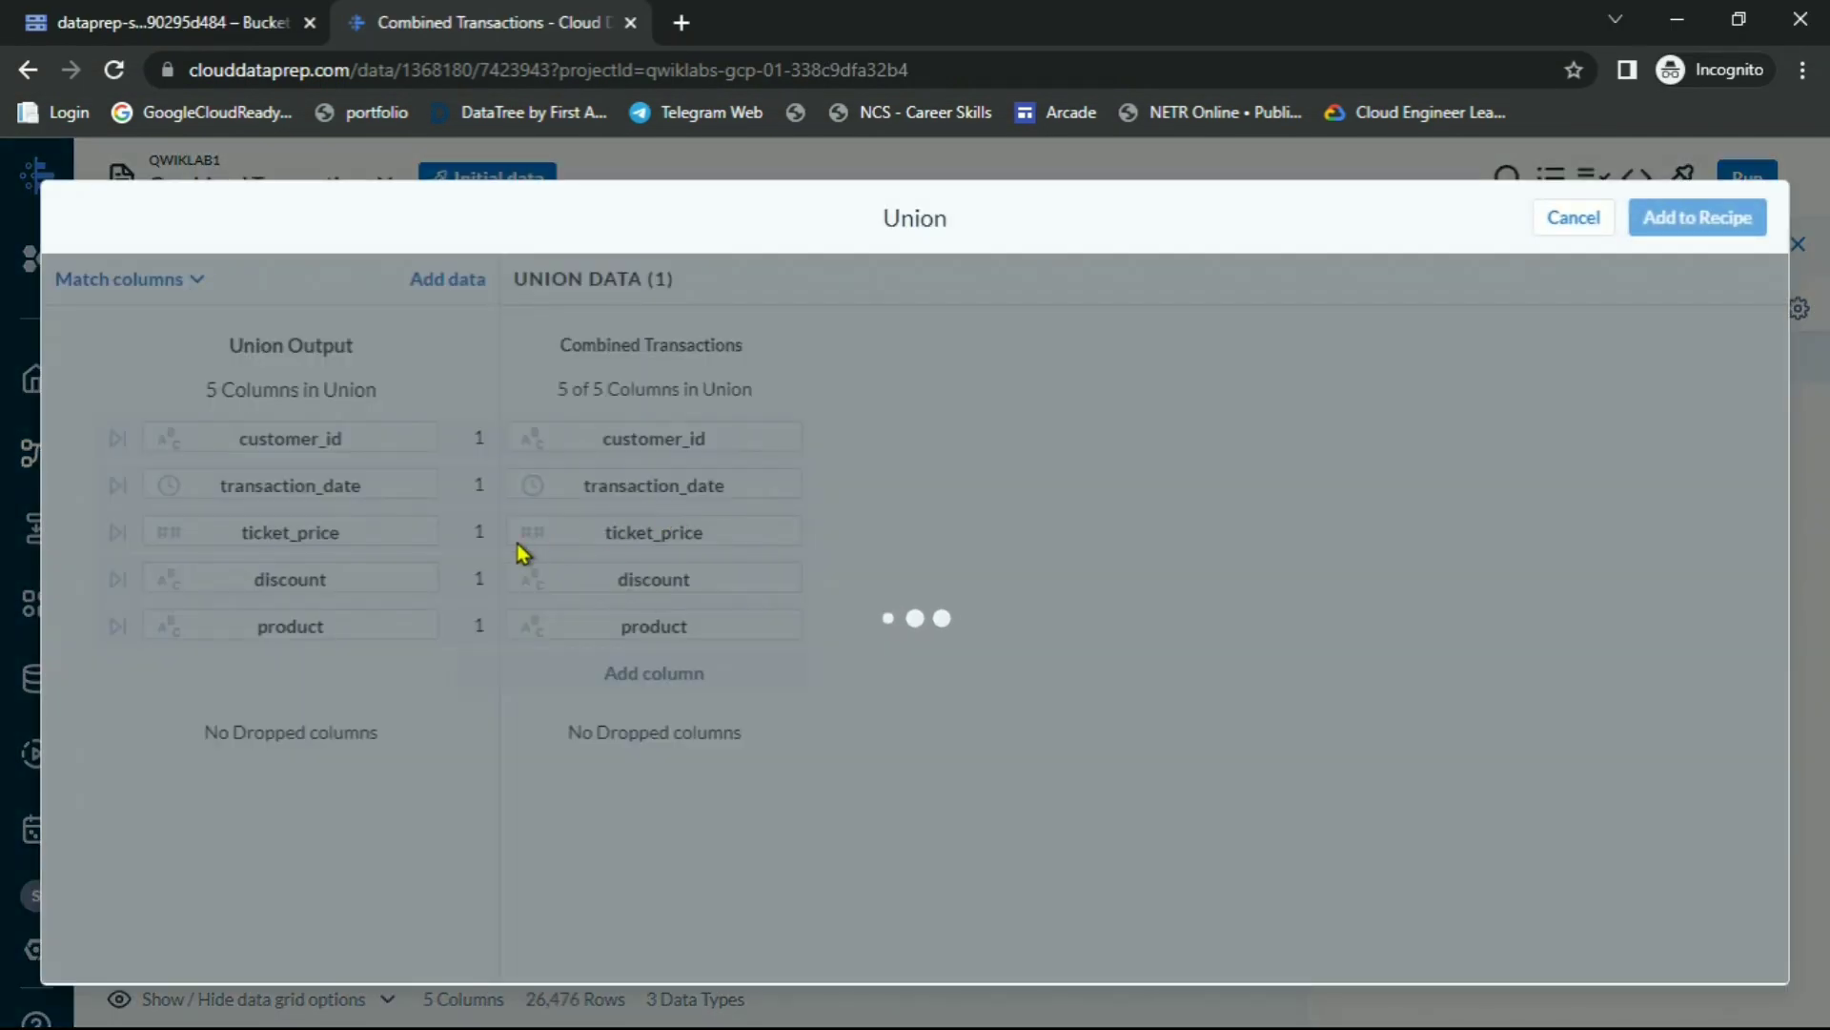
# Read the lab's instructions on adding lab_2015_transactions aligned by name and return to the Union tool in Dataprep
pyautogui.hotkey('alt', 'Tab')
pyautogui.scroll(-1, 591, 534)
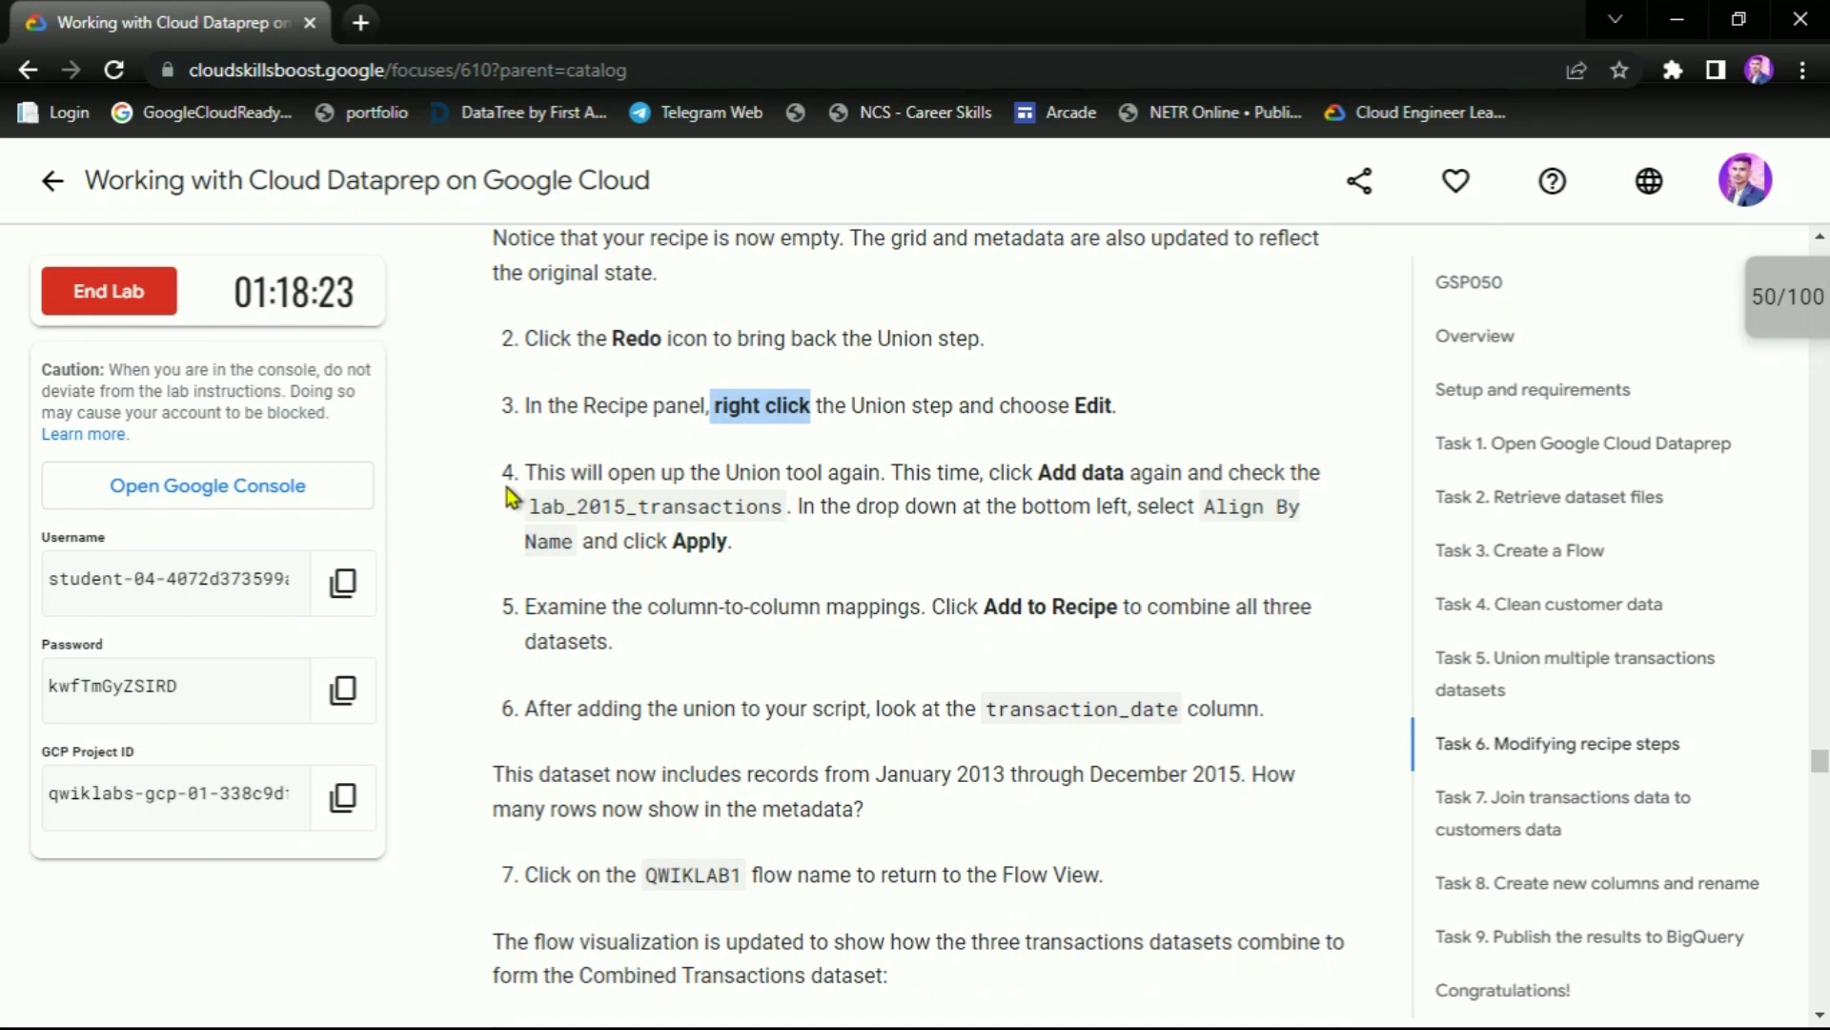
pyautogui.moveTo(531, 474); pyautogui.dragTo(1279, 474)
pyautogui.click(1119, 508)
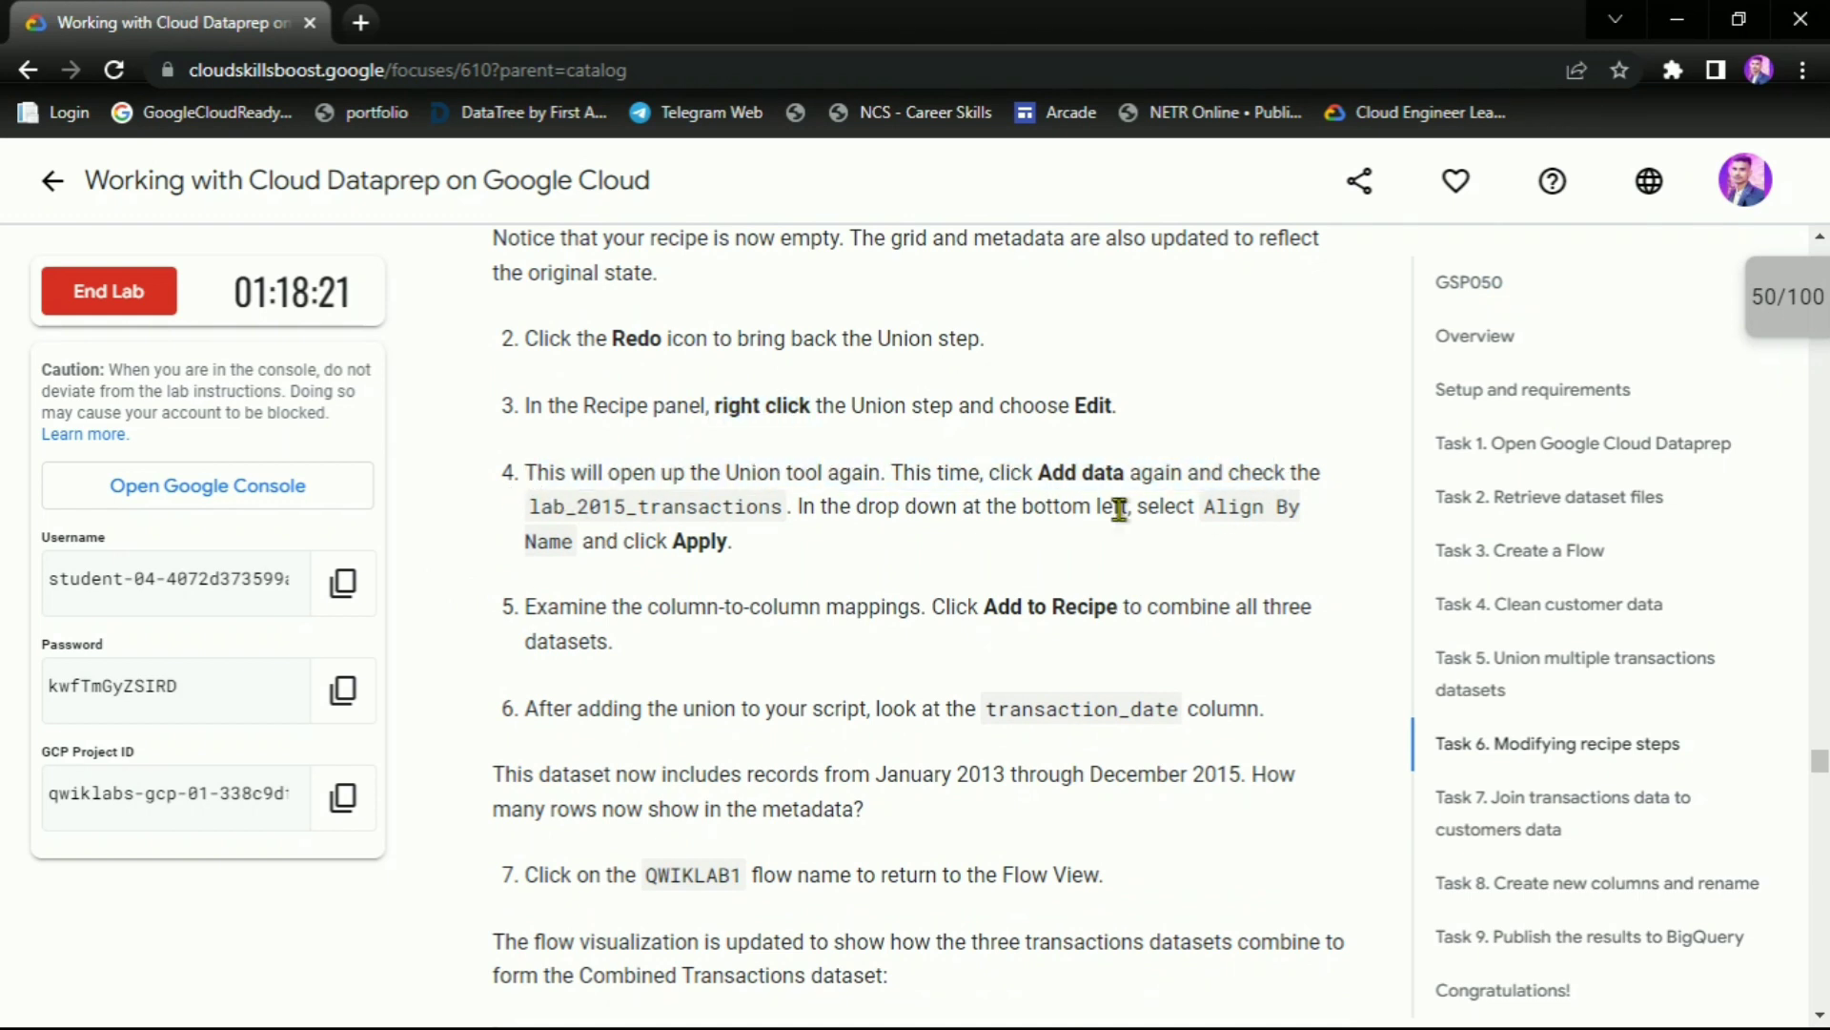
pyautogui.moveTo(1039, 472); pyautogui.dragTo(1322, 467)
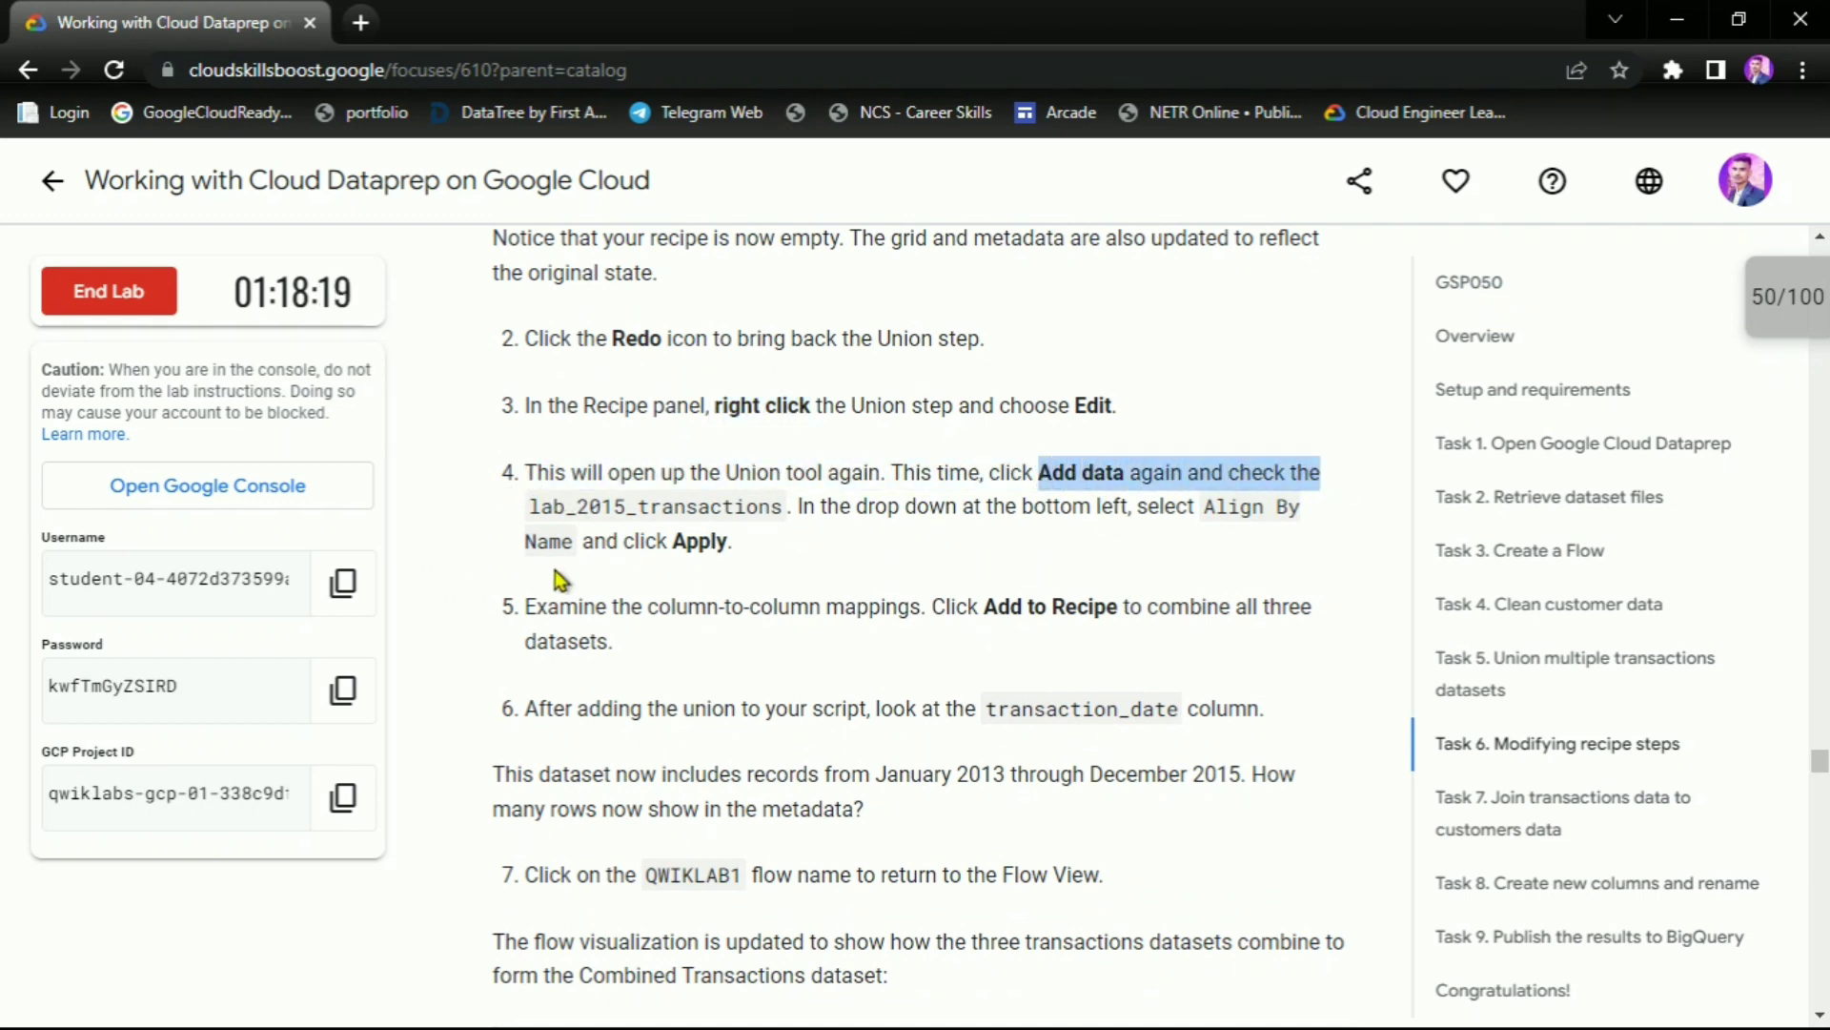
pyautogui.moveTo(527, 506); pyautogui.dragTo(788, 506)
pyautogui.click(600, 577)
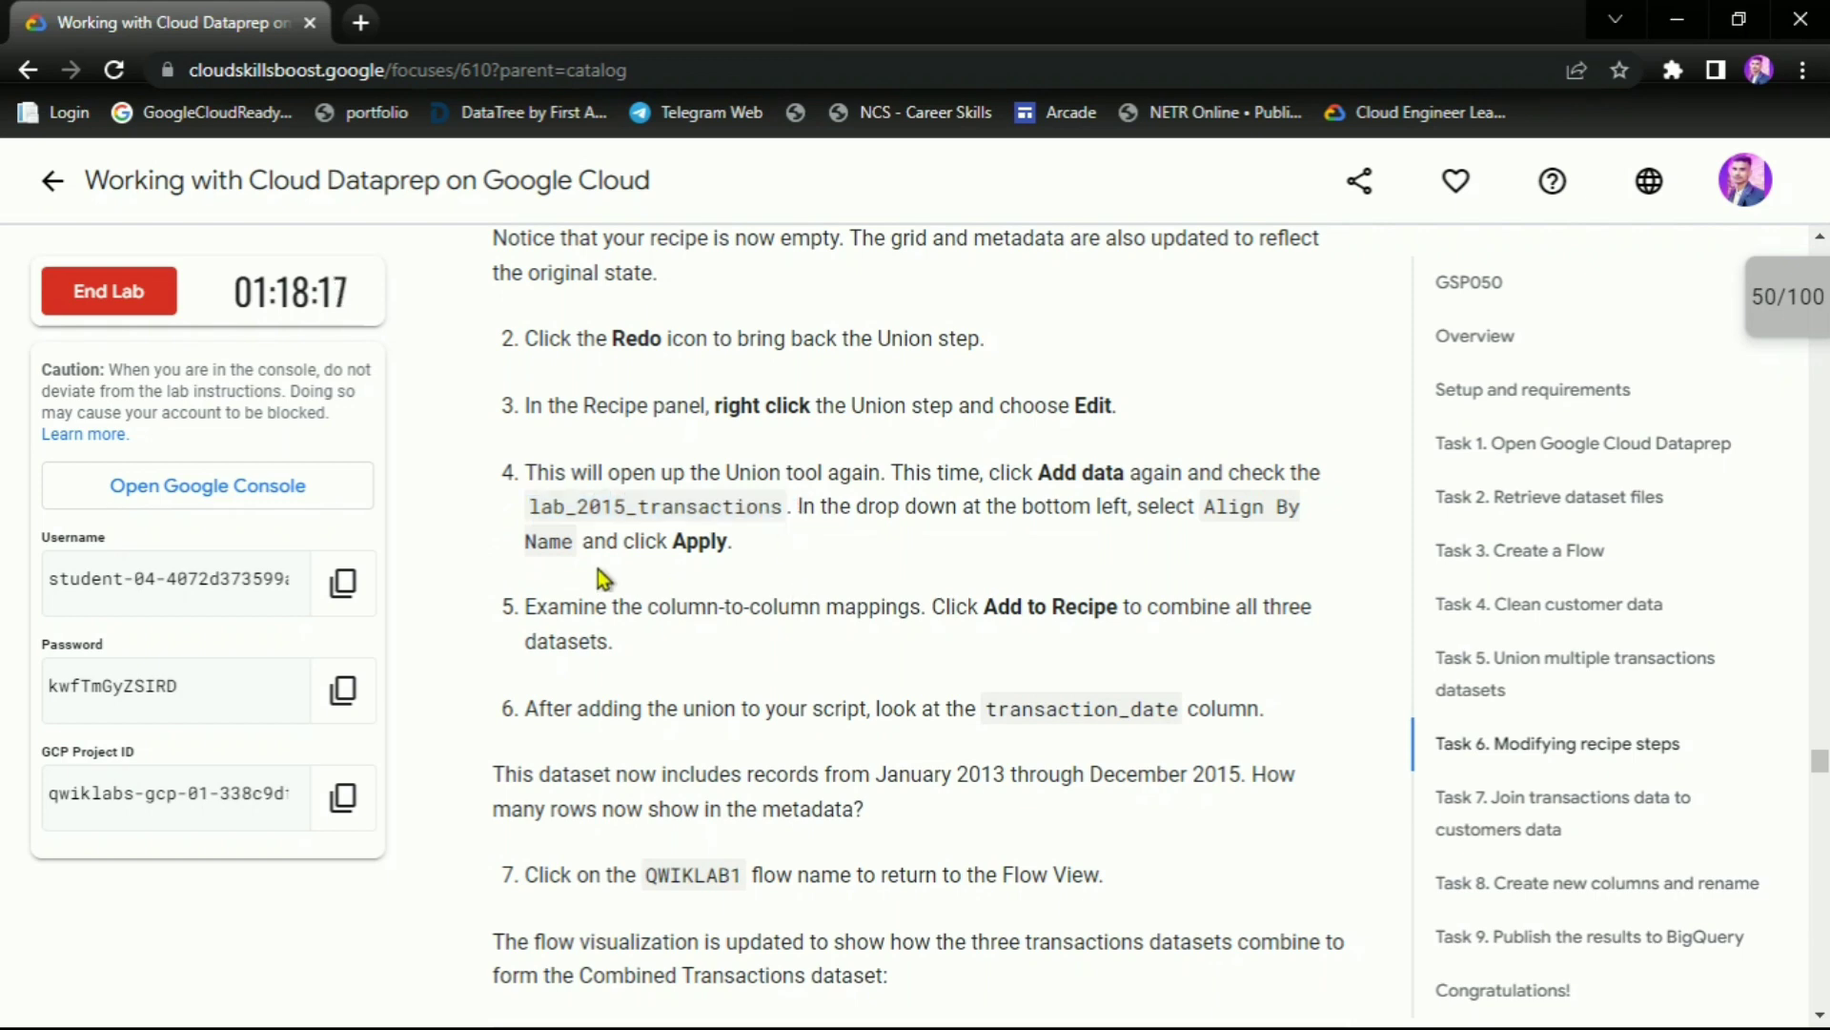
pyautogui.hotkey('alt', 'Tab')
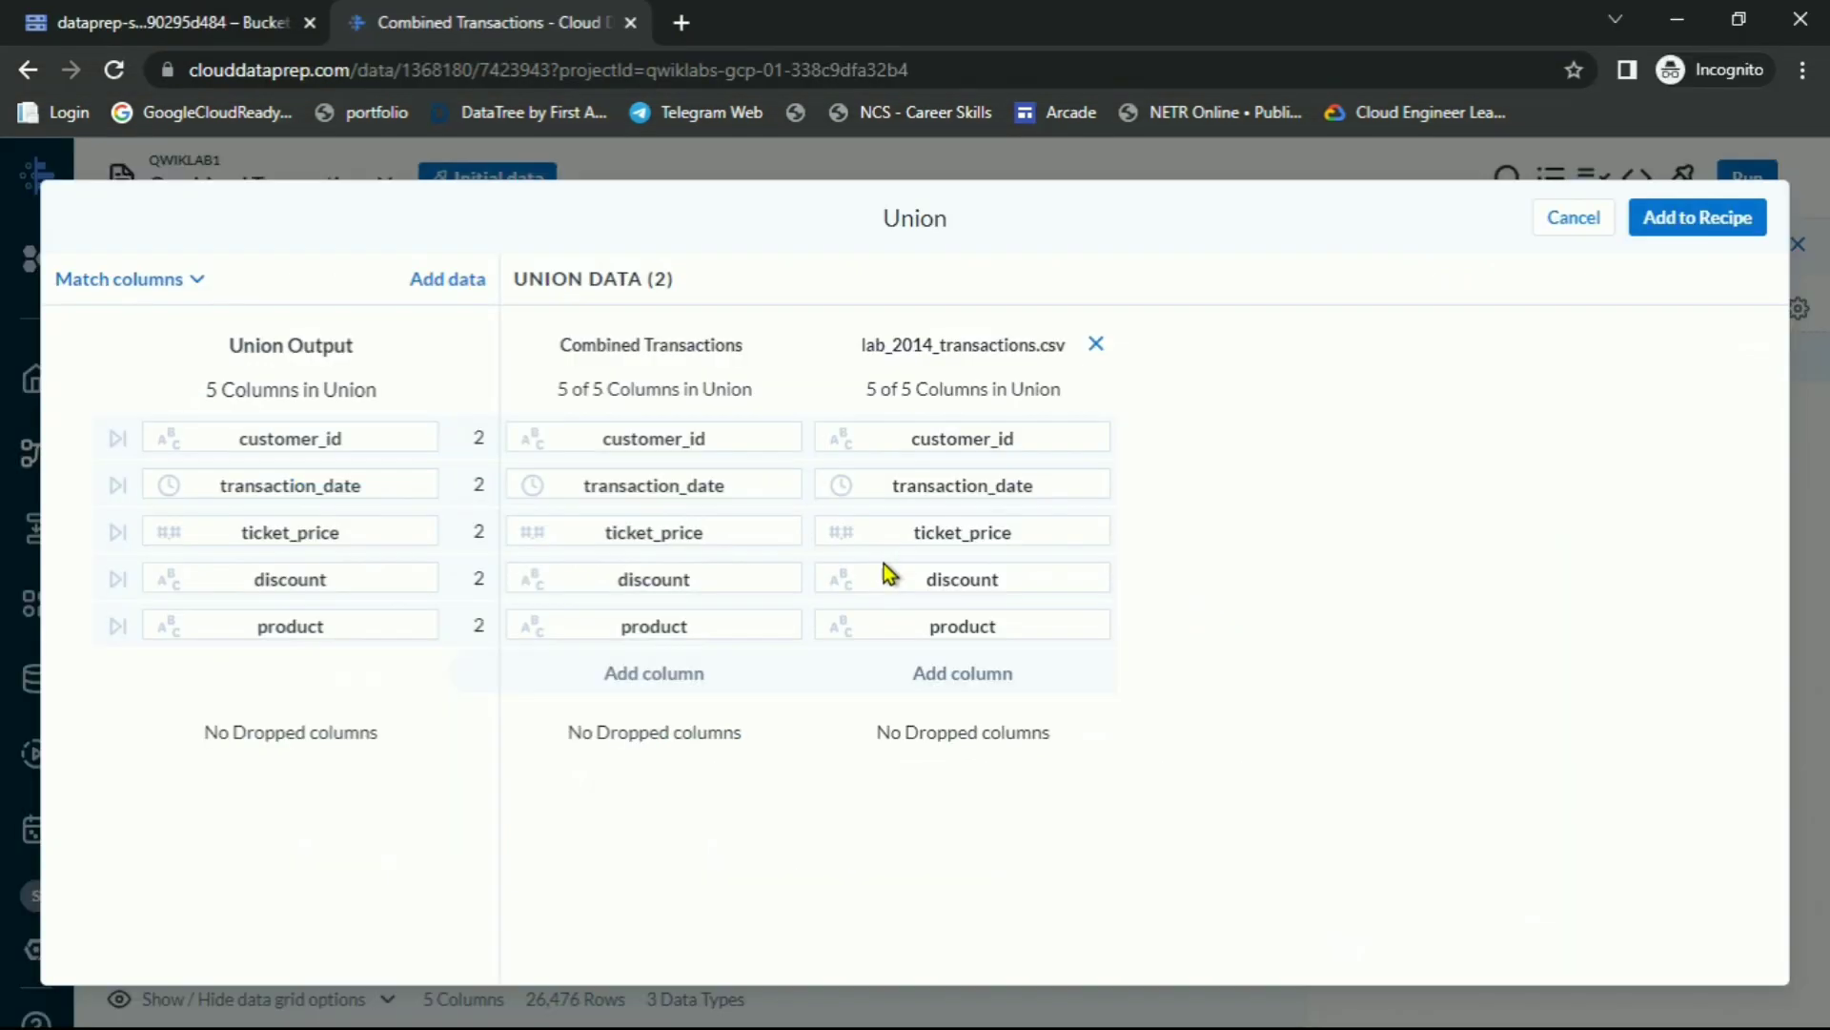
# Add lab_2015_transactions.csv to the union data, aligned by name
pyautogui.click(448, 282)
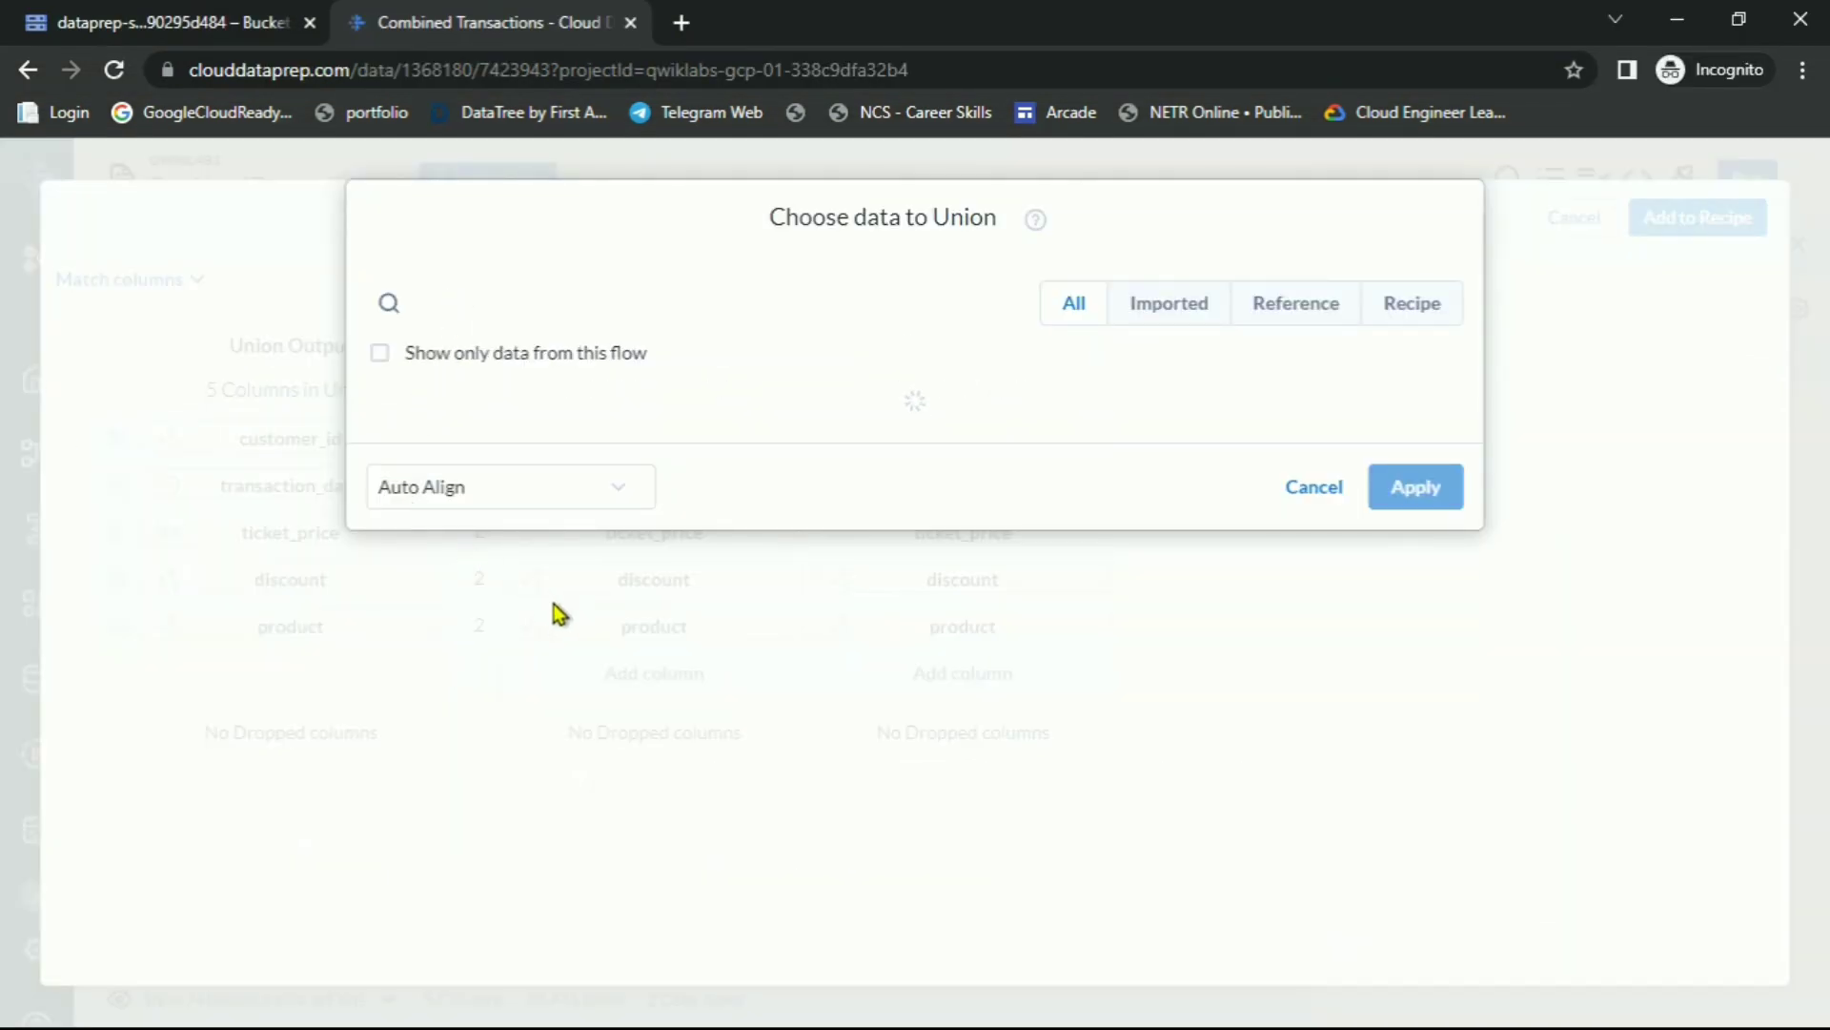
pyautogui.scroll(-1, 664, 715)
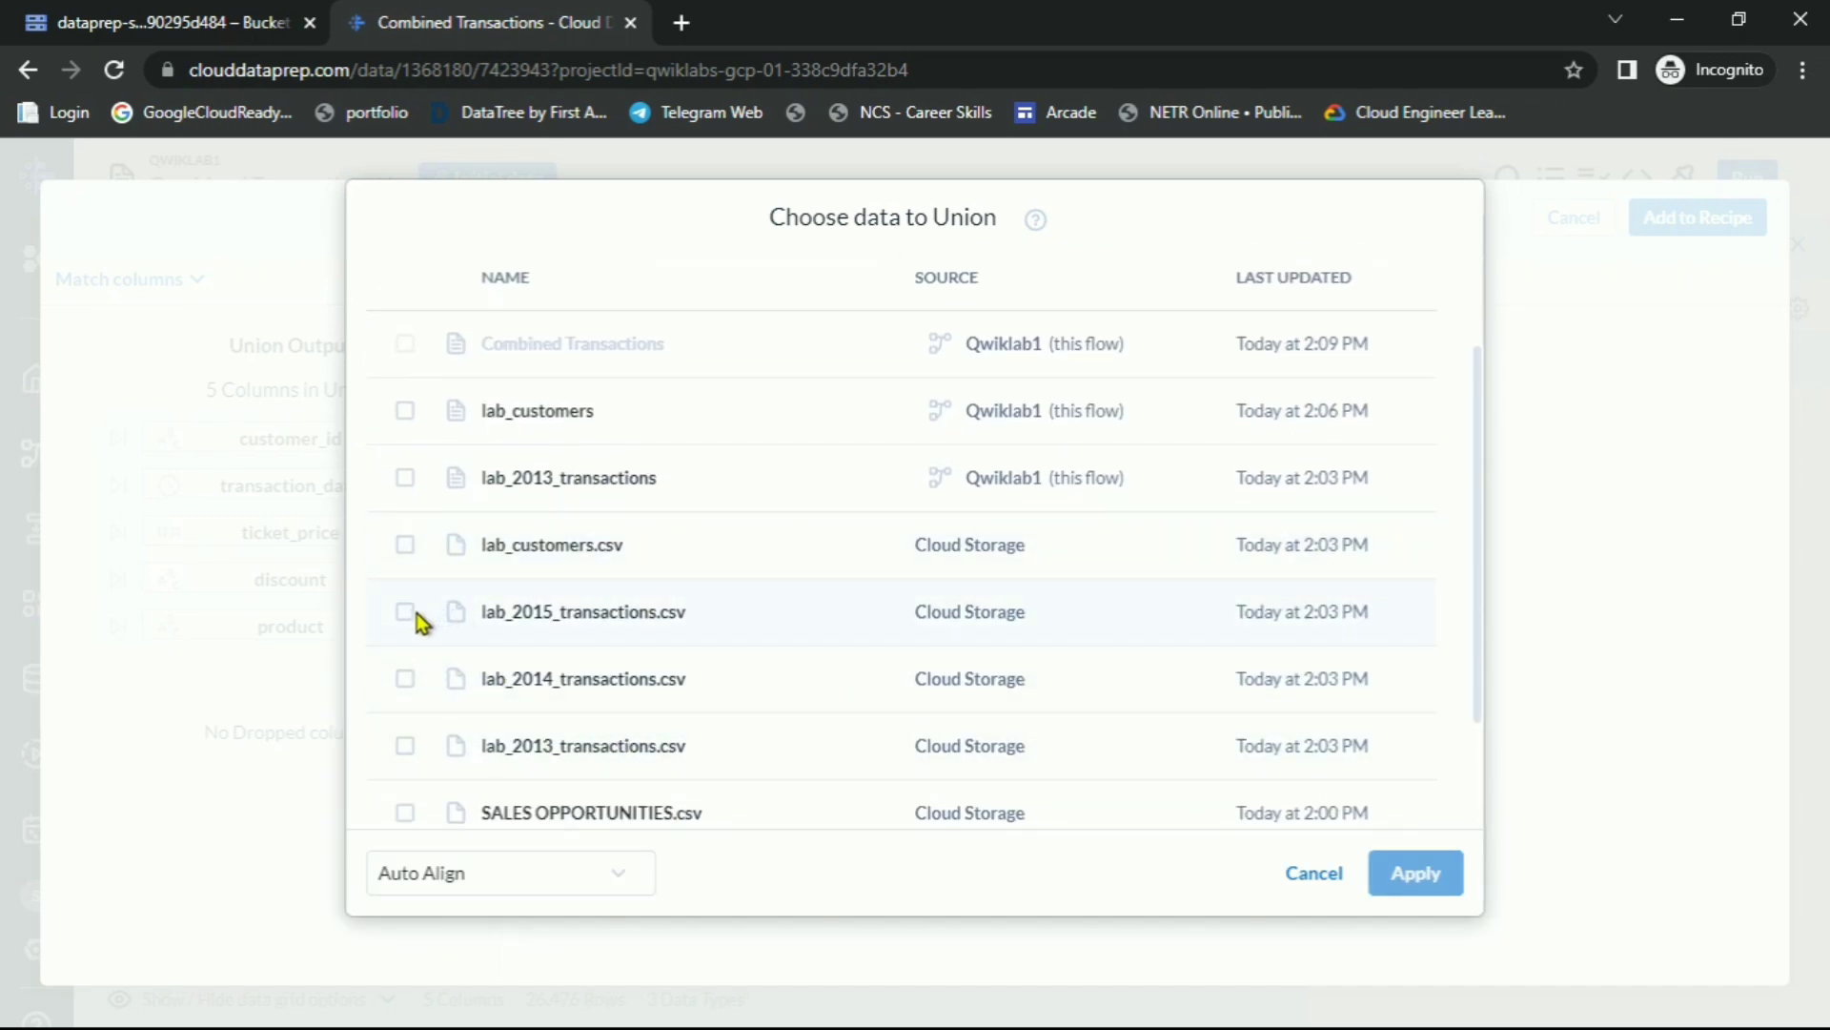
pyautogui.click(406, 615)
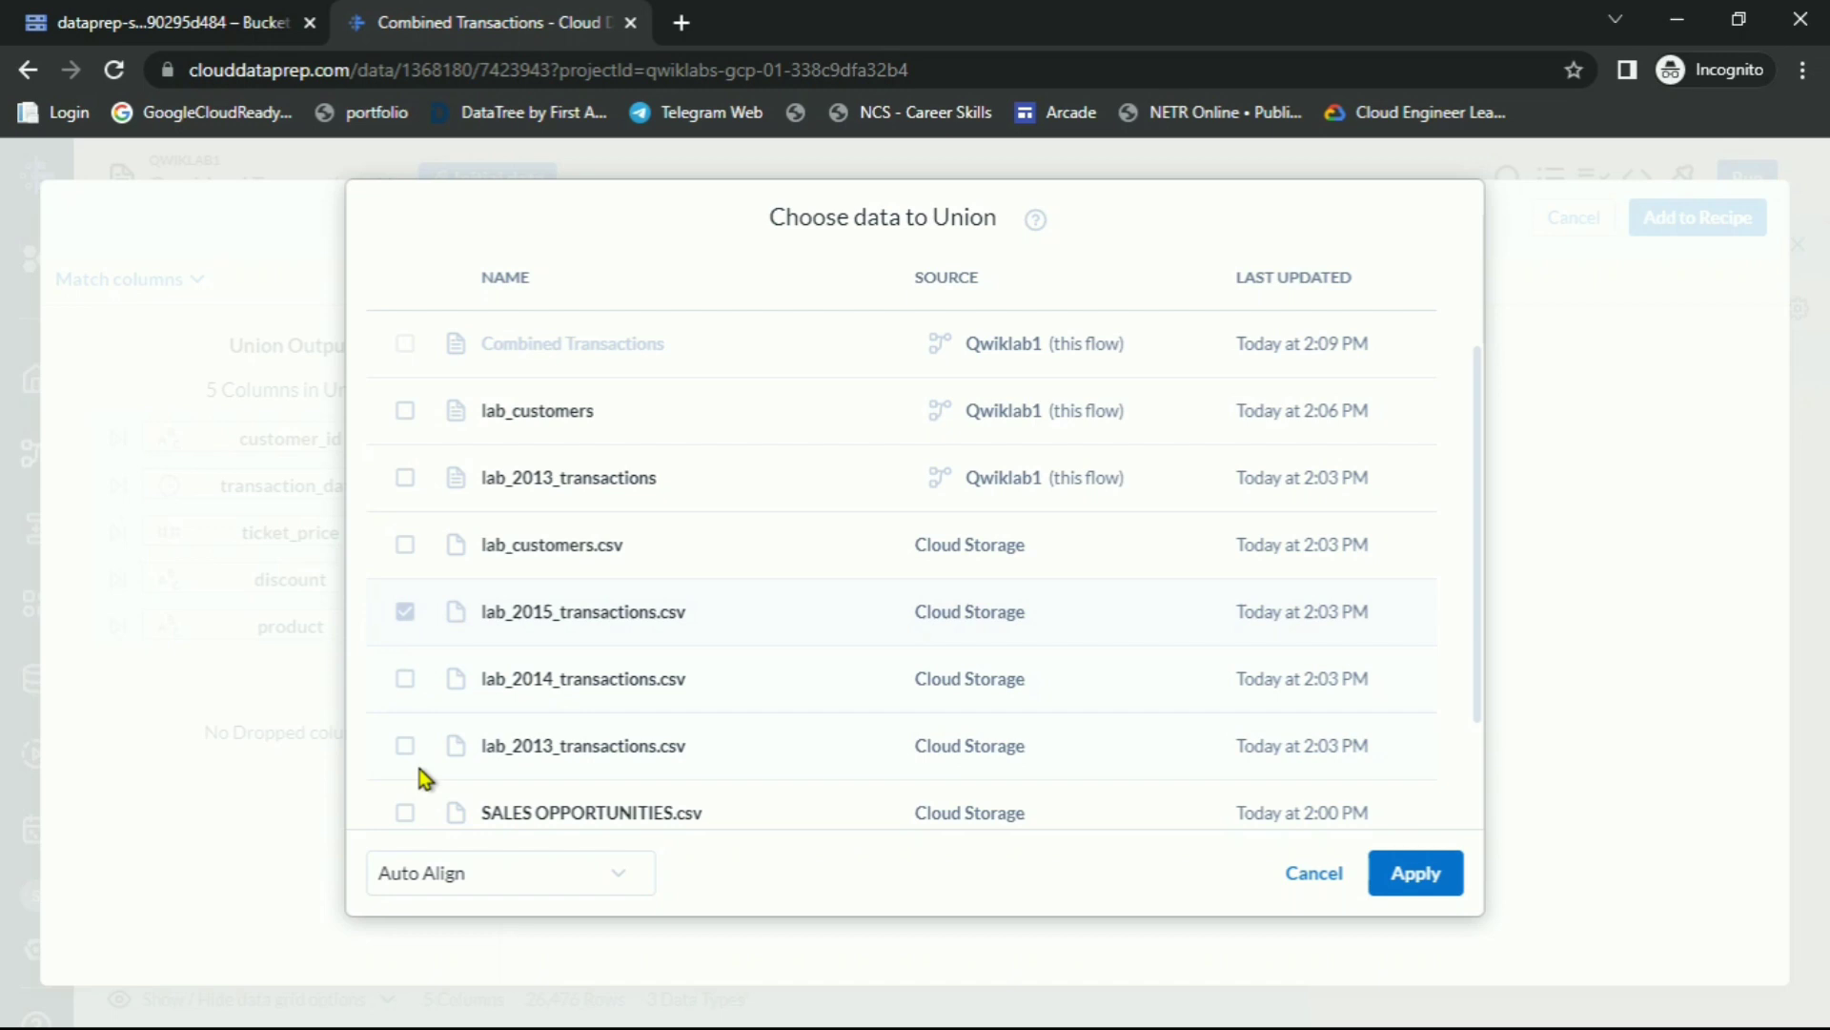
pyautogui.click(436, 874)
pyautogui.click(469, 767)
pyautogui.click(1411, 875)
# Read the lab's instruction on combining all three datasets and add the edited Union to the recipe in Dataprep
pyautogui.hotkey('alt', 'Tab')
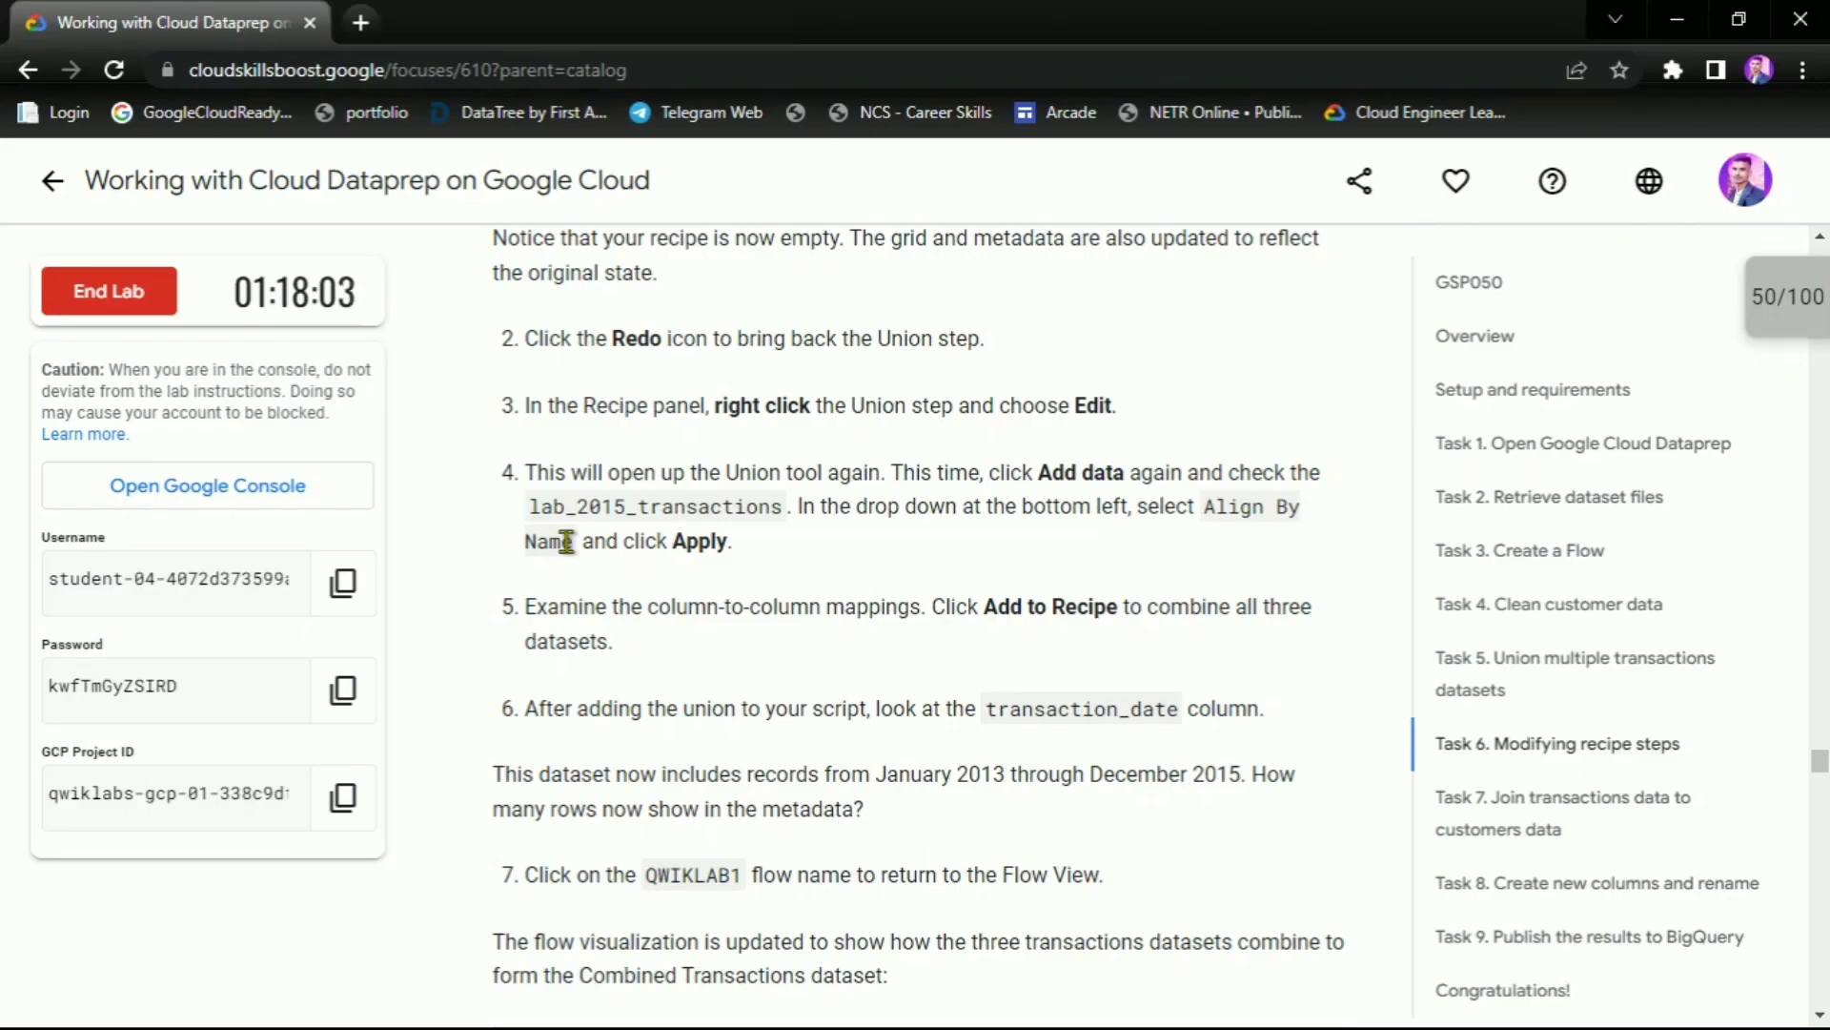
pyautogui.scroll(-1, 929, 603)
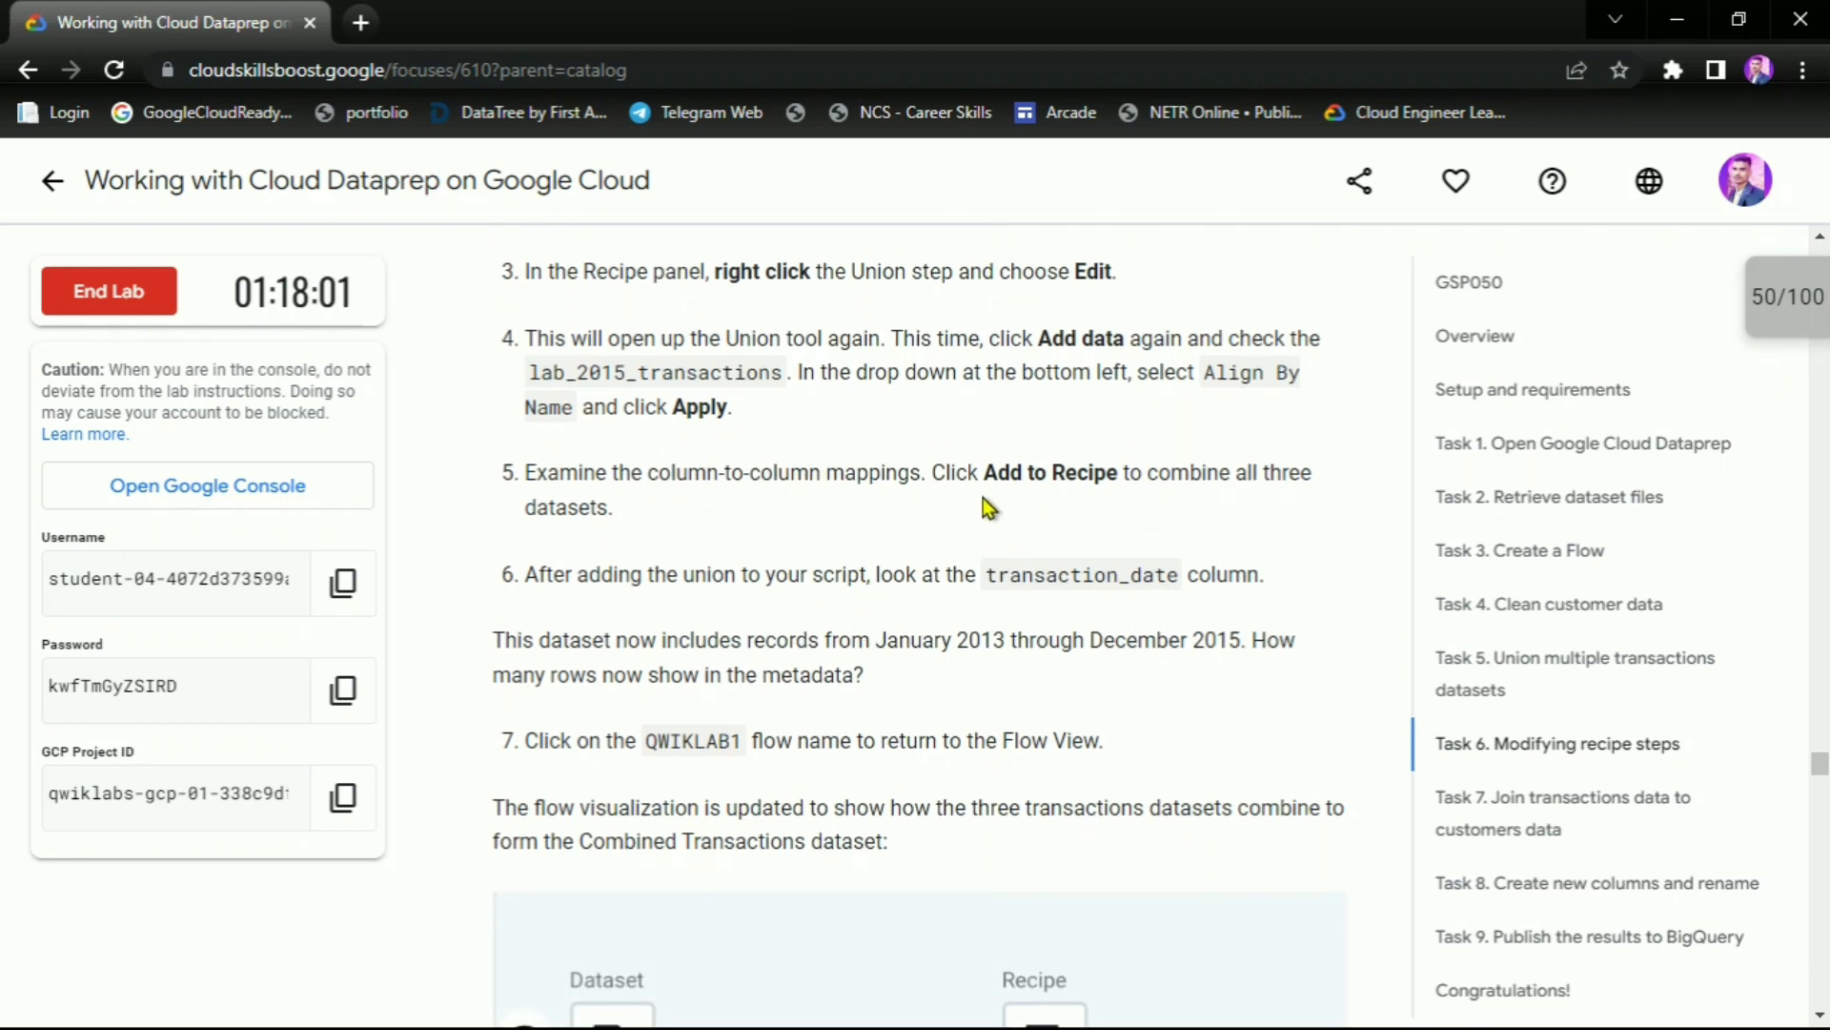
pyautogui.hotkey('alt', 'Tab')
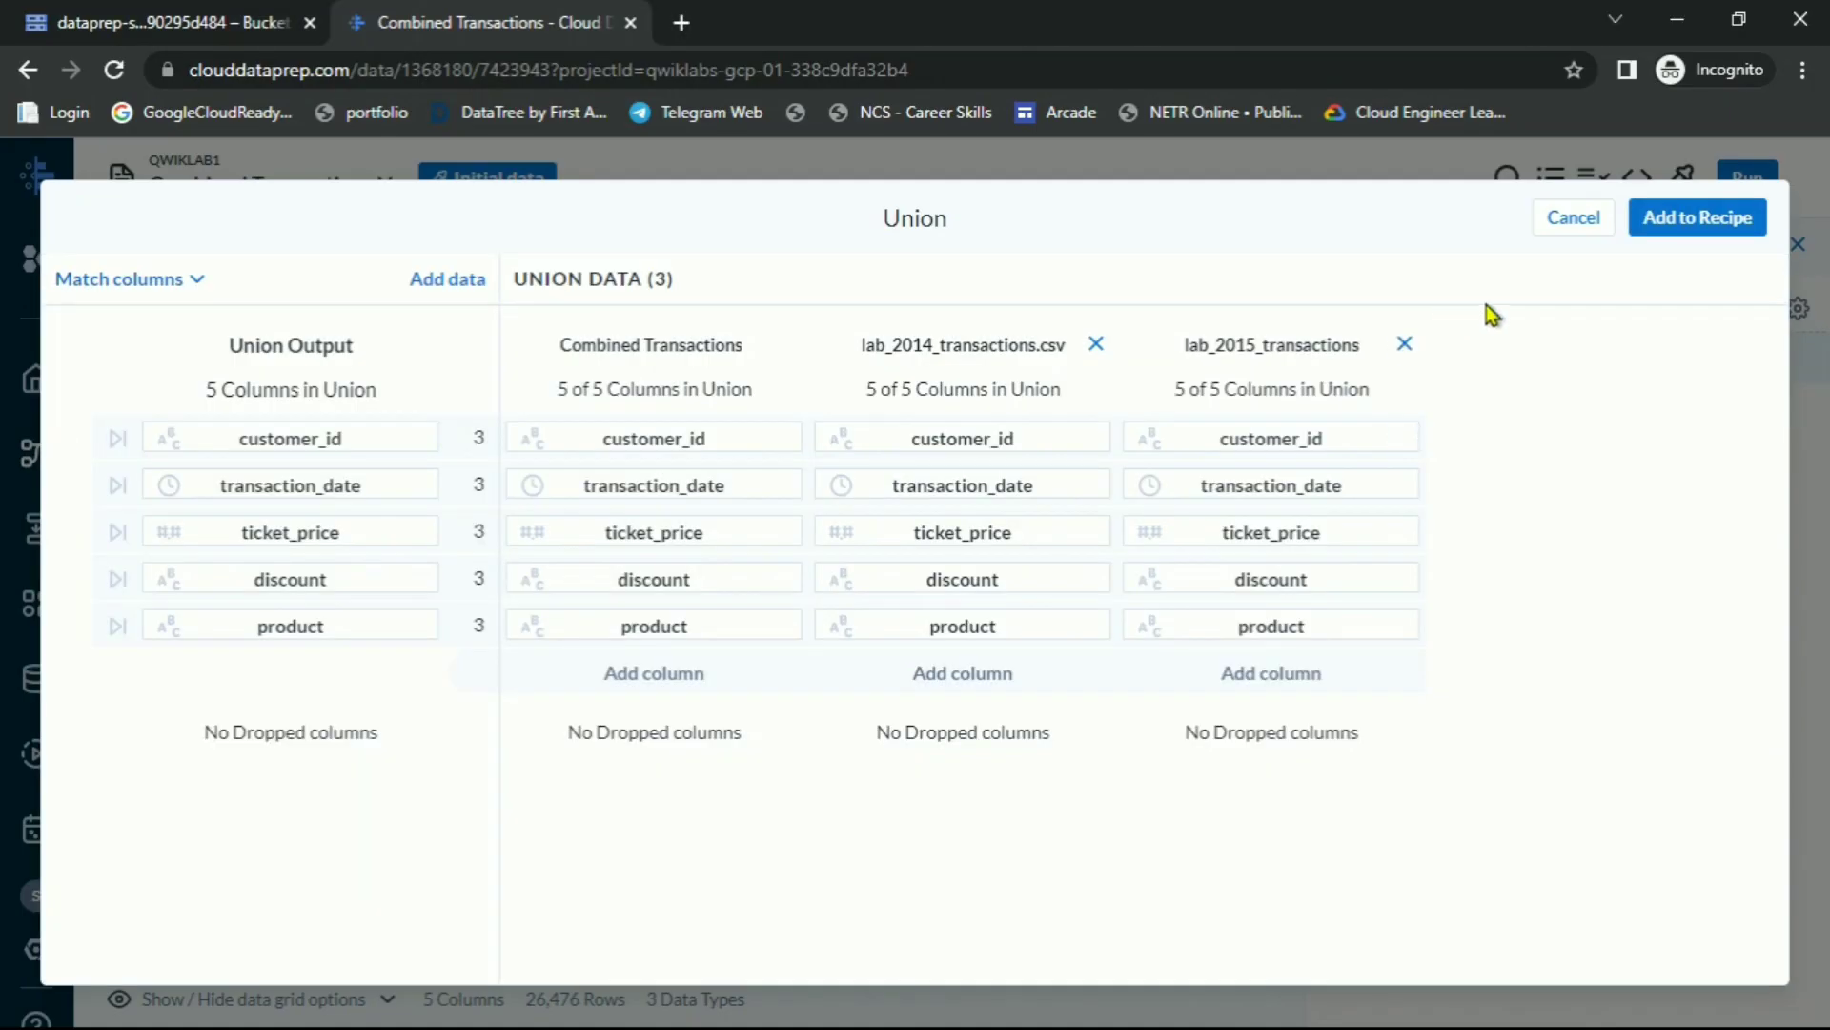
pyautogui.click(1683, 225)
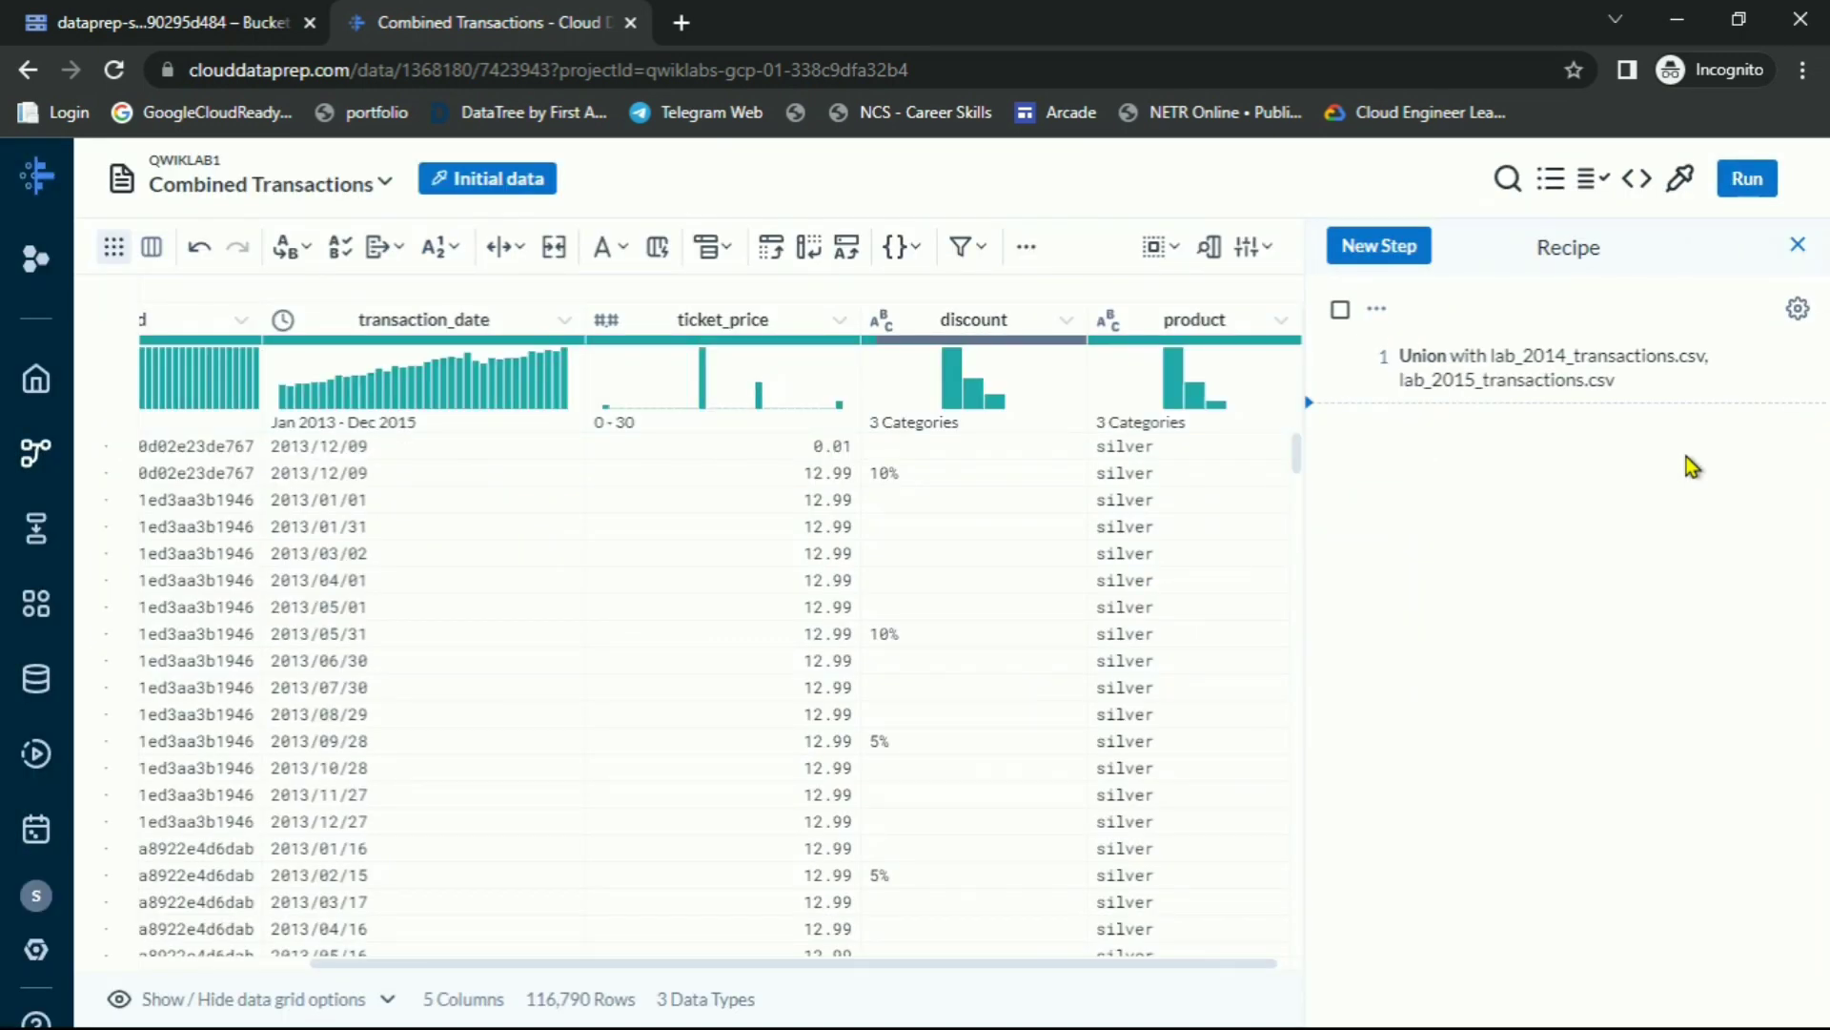
# Read the lab's notes on the transaction_date column and row count, and check them against the combined data in Dataprep
pyautogui.hotkey('alt', 'Tab')
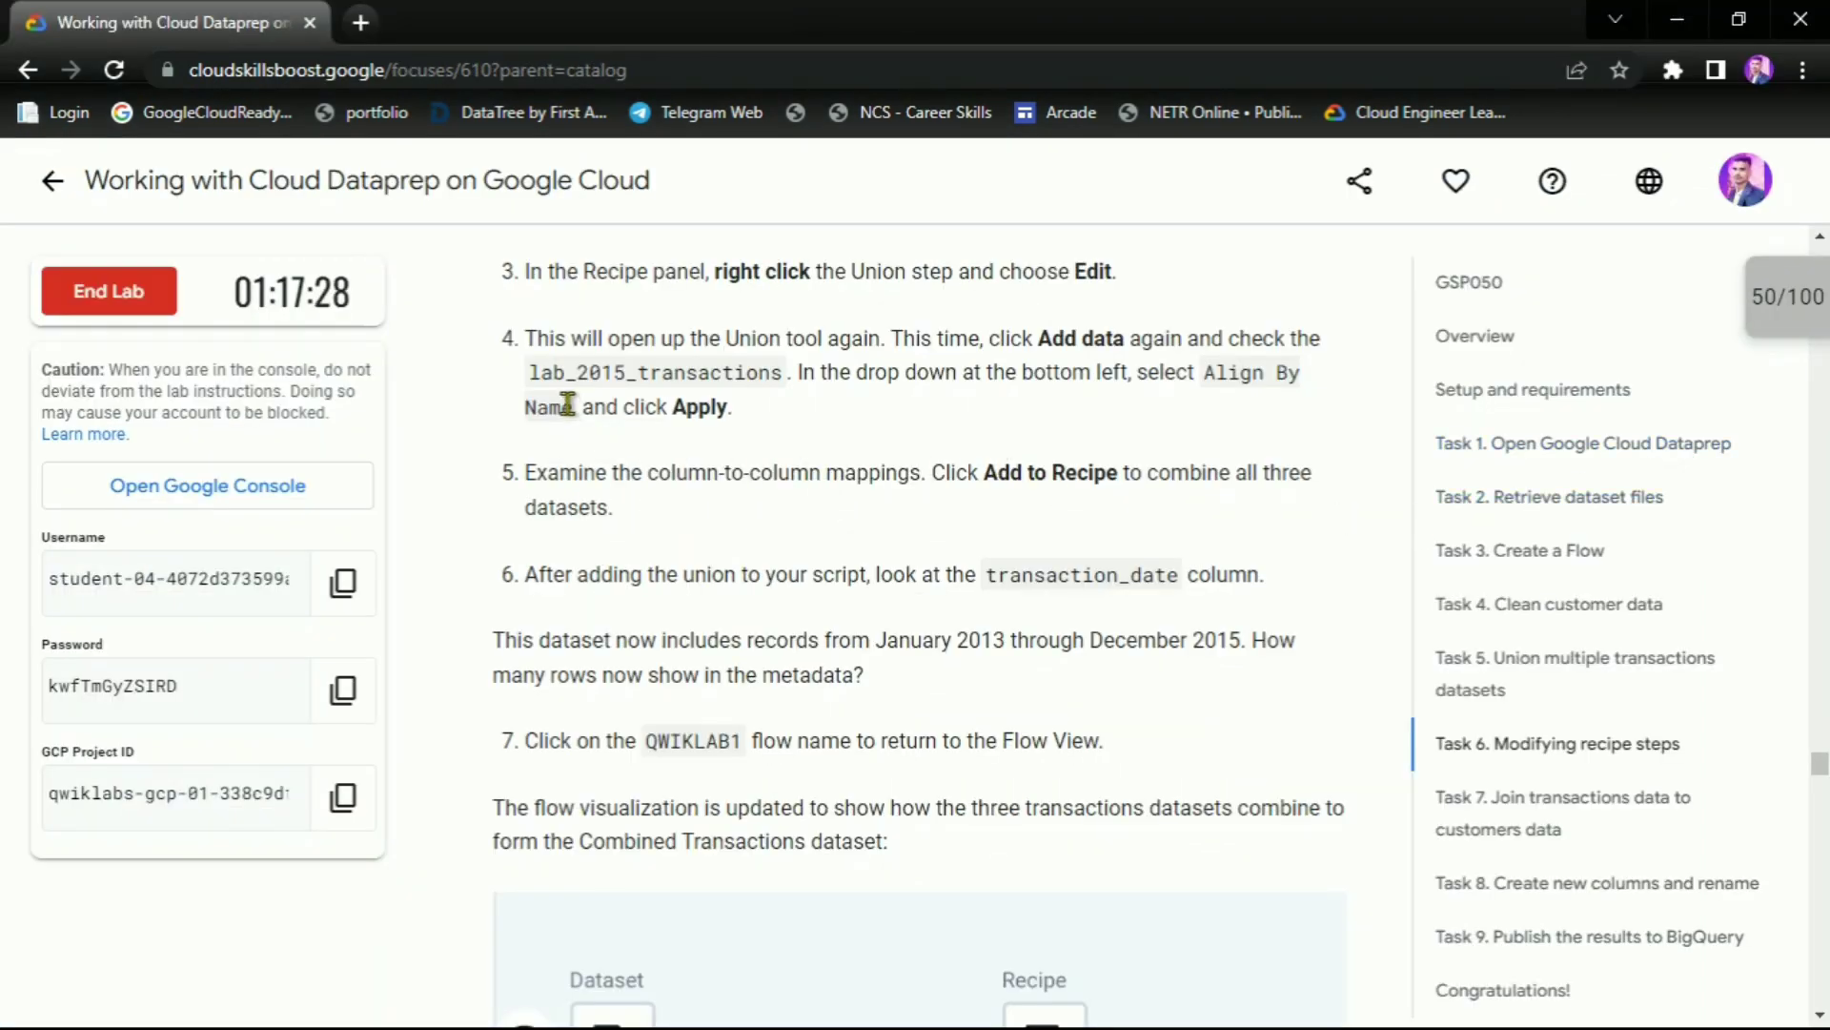
pyautogui.moveTo(547, 472); pyautogui.dragTo(1217, 479)
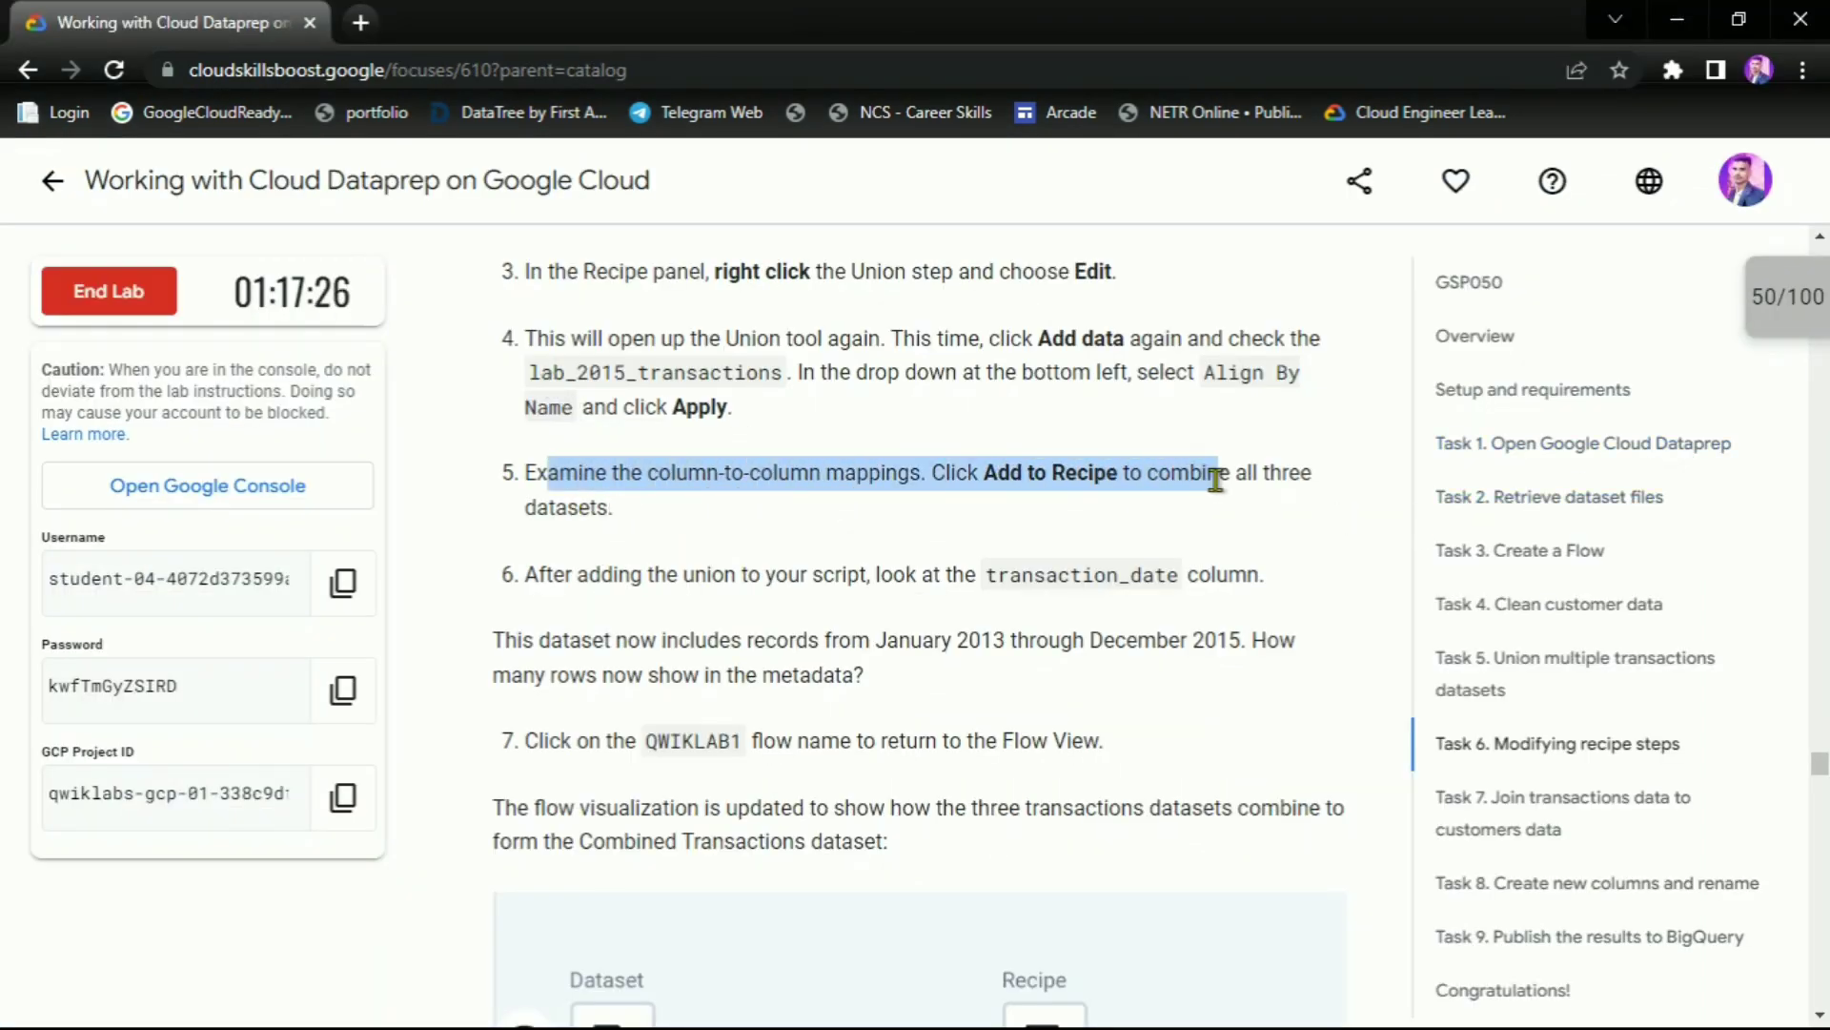
pyautogui.moveTo(975, 575); pyautogui.dragTo(1117, 574)
pyautogui.scroll(-1, 782, 616)
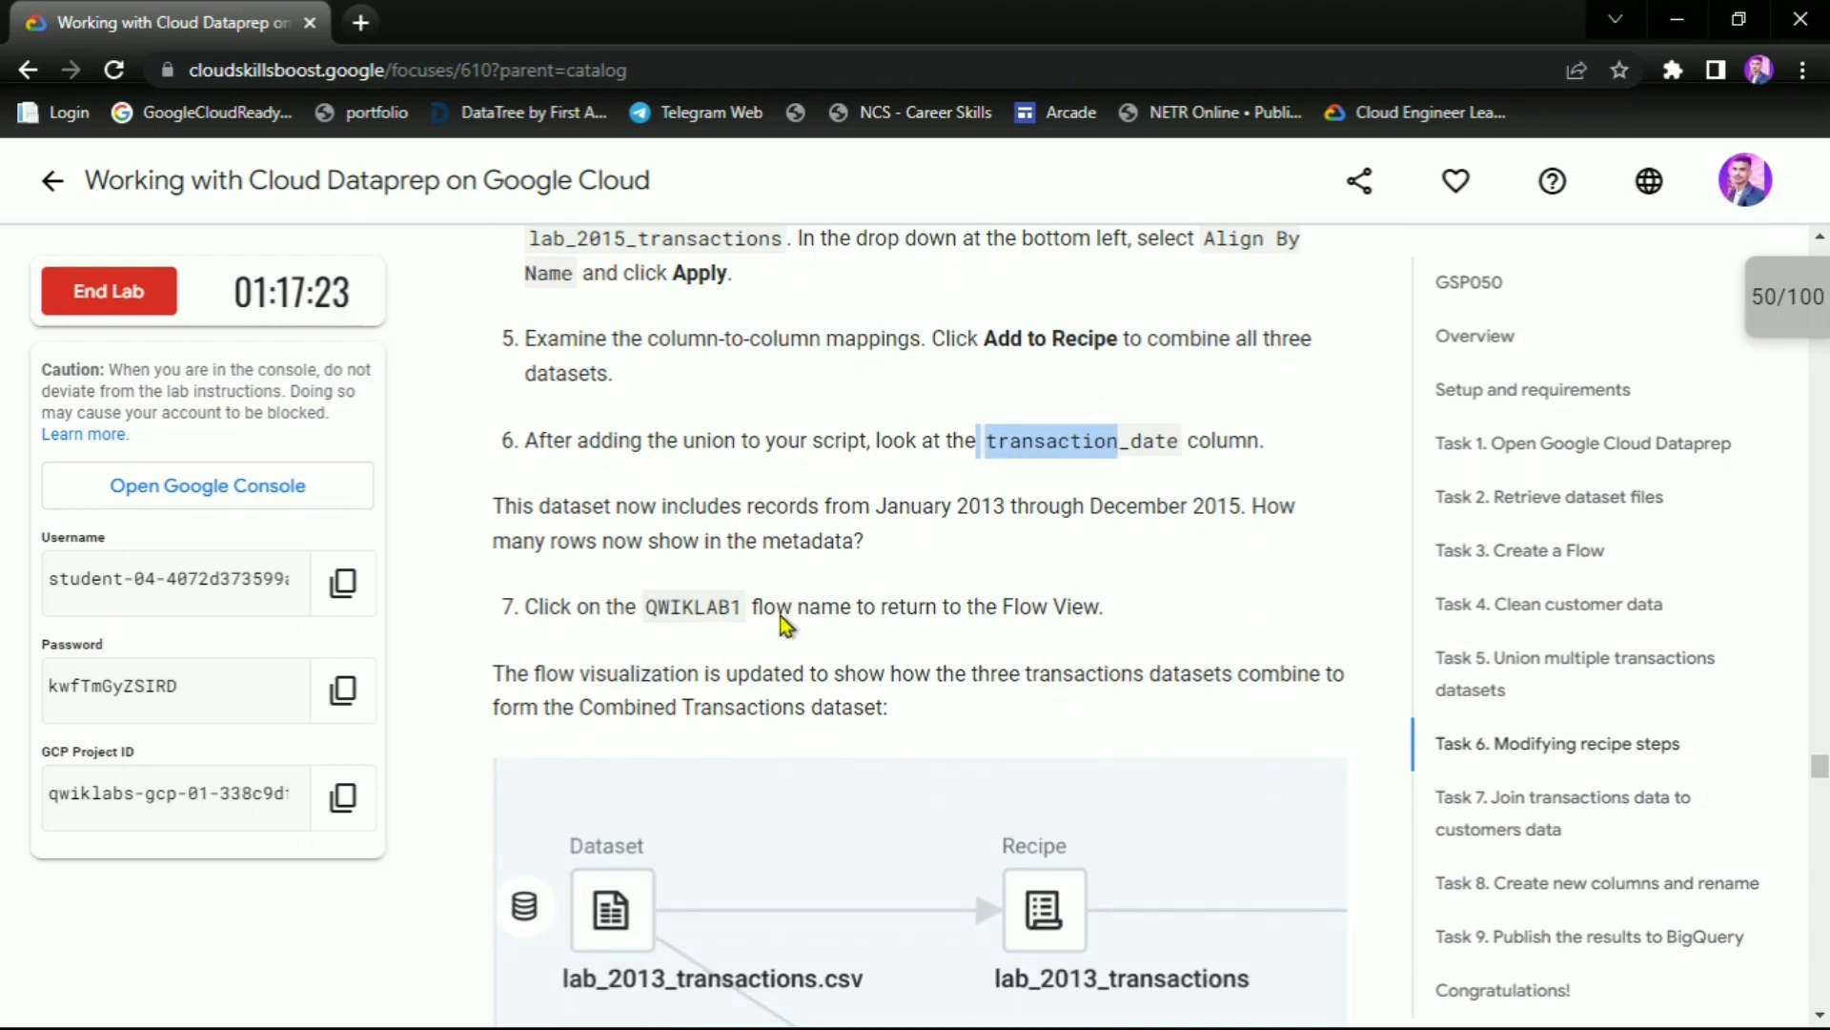
pyautogui.click(933, 495)
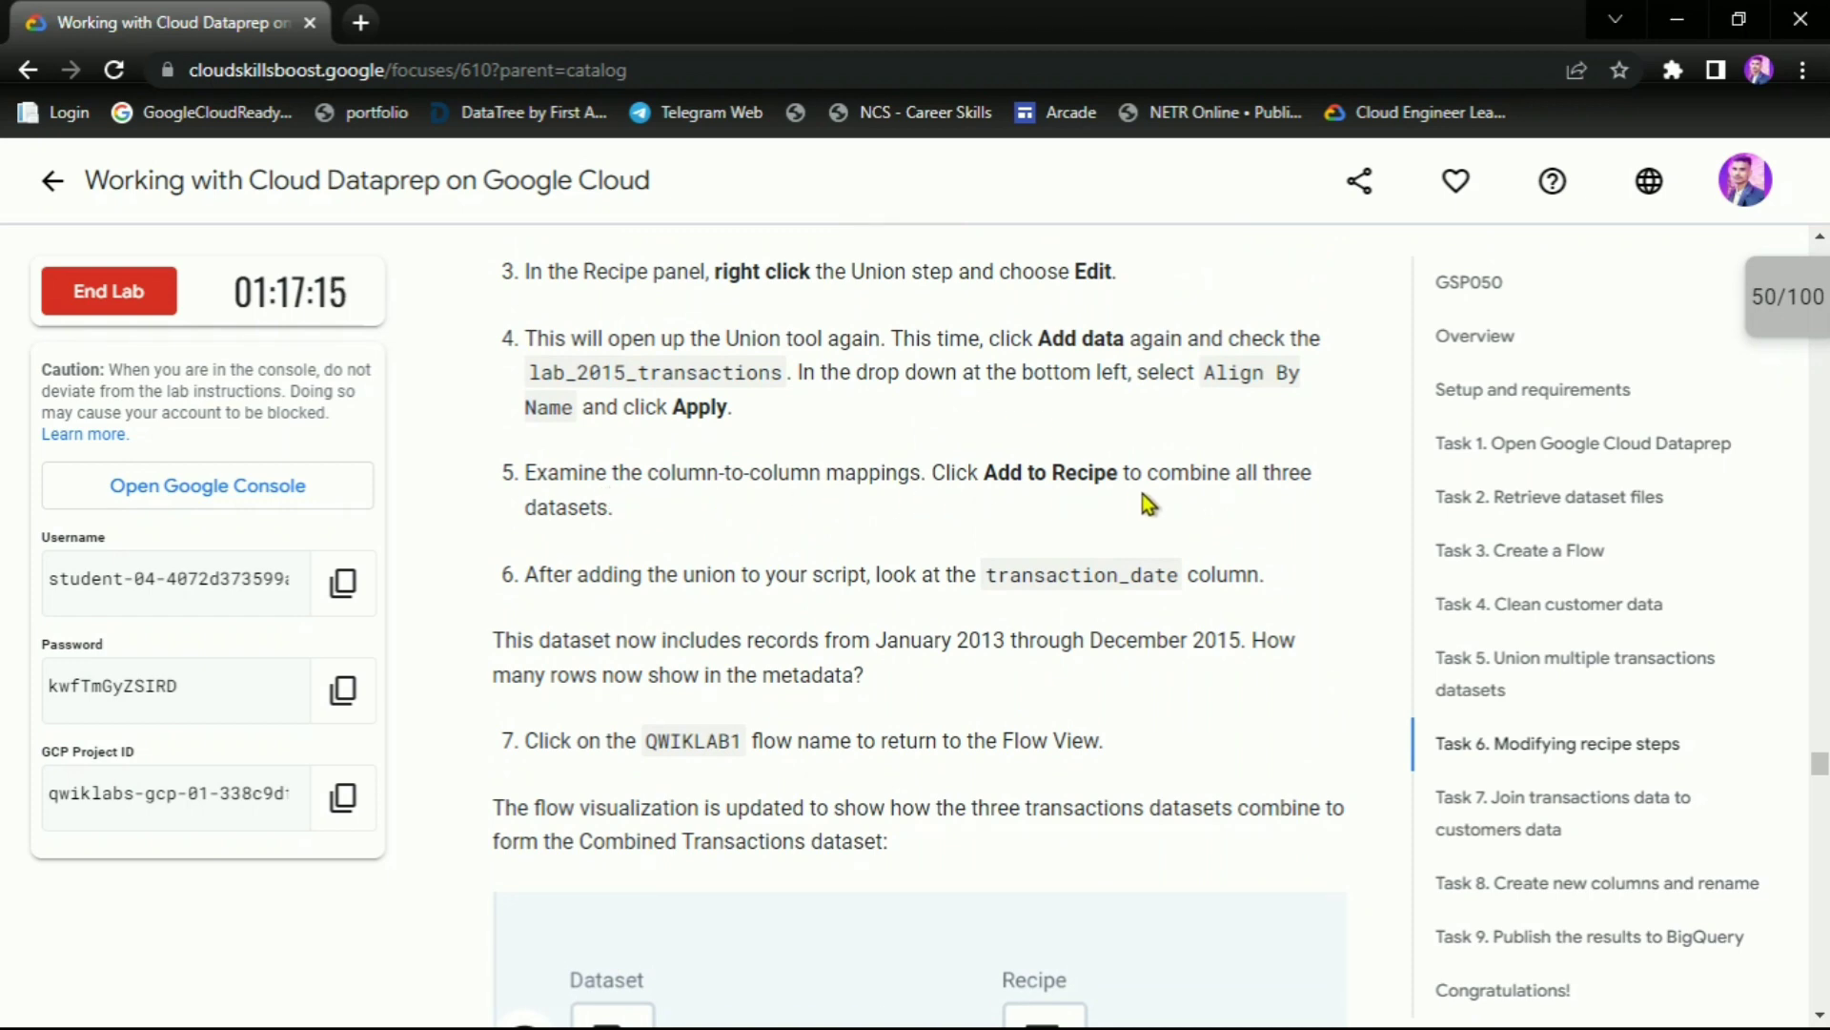
pyautogui.hotkey('alt', 'Tab')
pyautogui.hotkey('alt', 'Tab')
pyautogui.scroll(-3, 1152, 603)
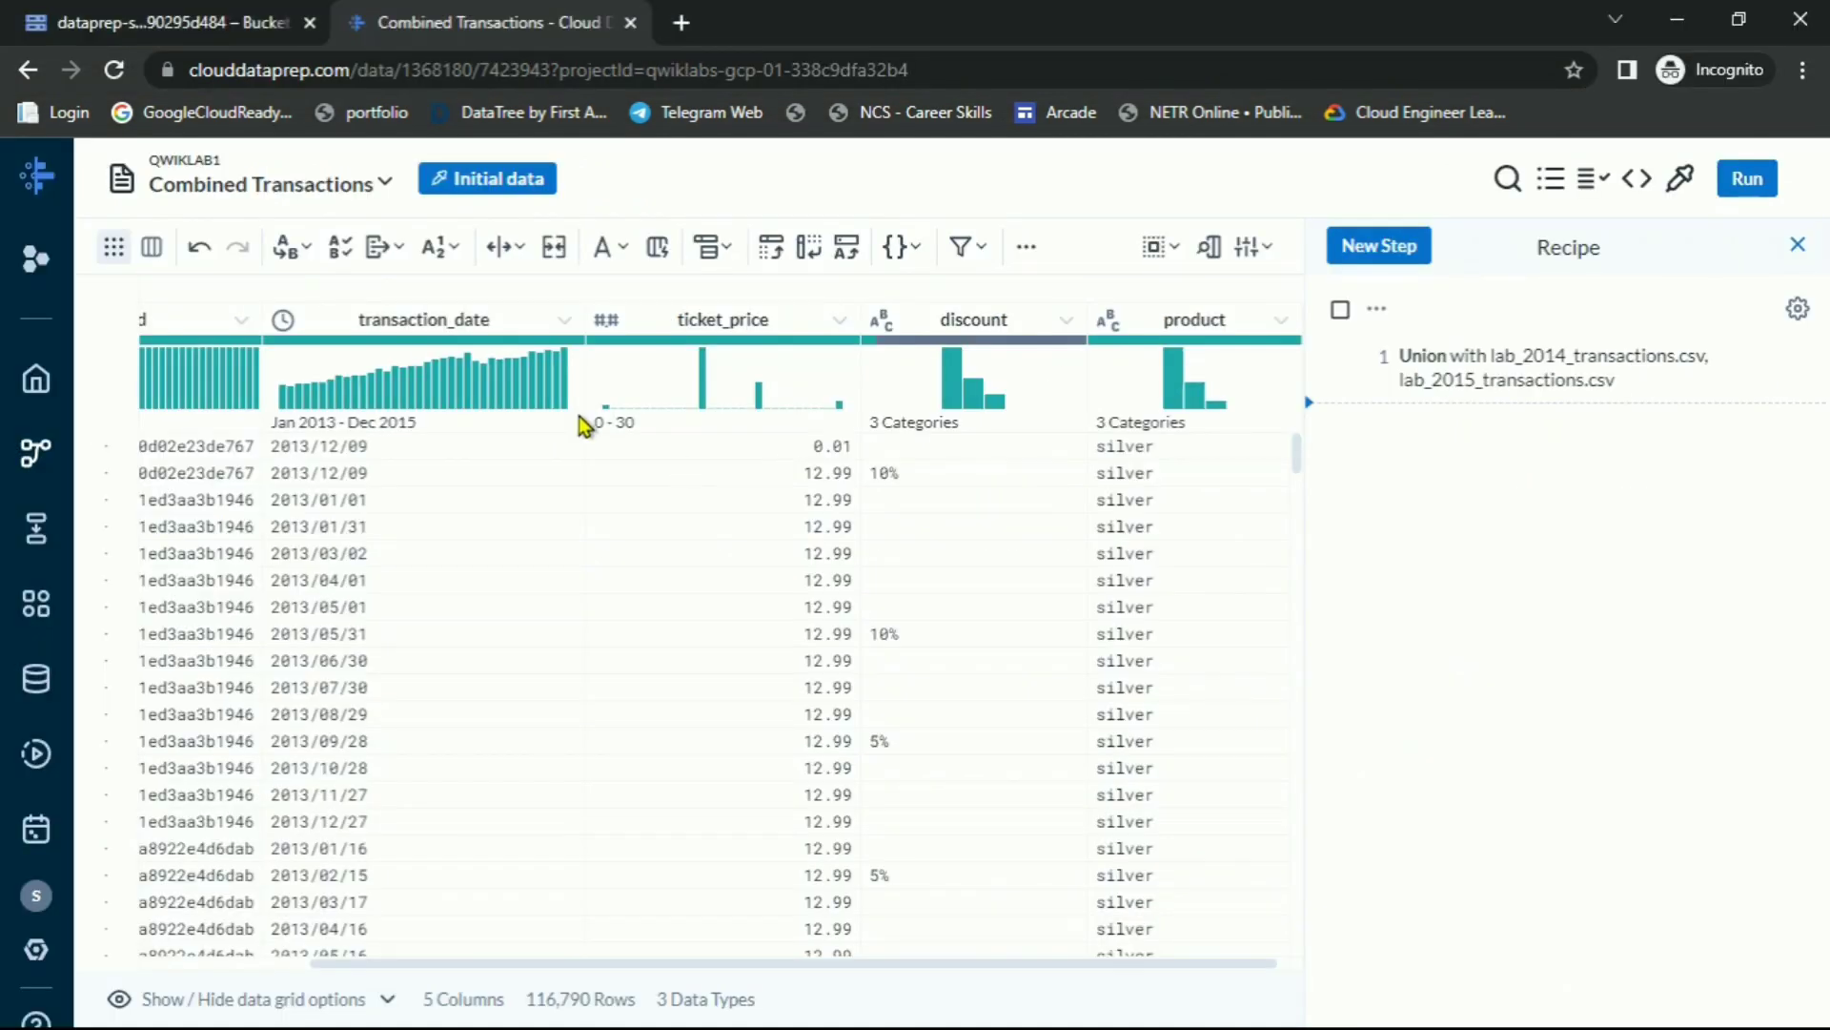
# Return to the Qwiklab1 flow view in Dataprep and compare the flow with the lab's diagram
pyautogui.hotkey('alt', 'Tab')
pyautogui.click(173, 169)
pyautogui.hotkey('alt', 'Tab')
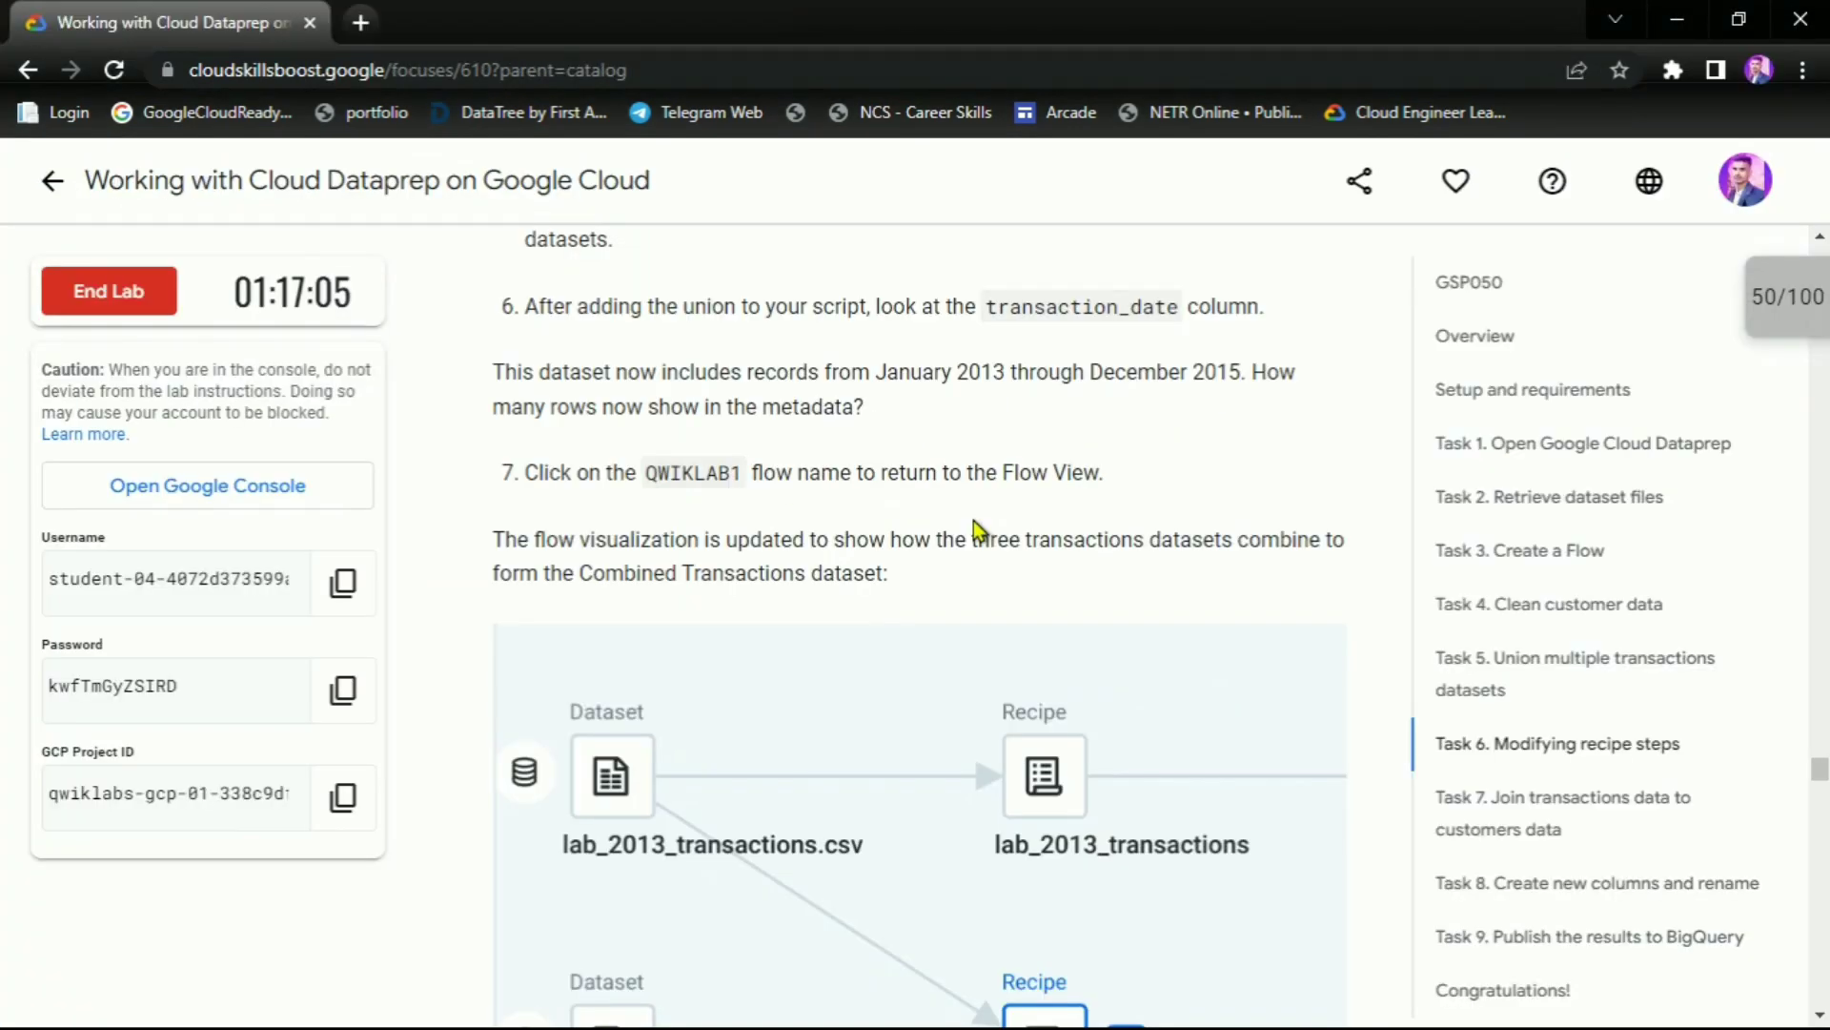
pyautogui.scroll(-3, 1001, 531)
pyautogui.scroll(-3, 878, 570)
pyautogui.hotkey('alt', 'Tab')
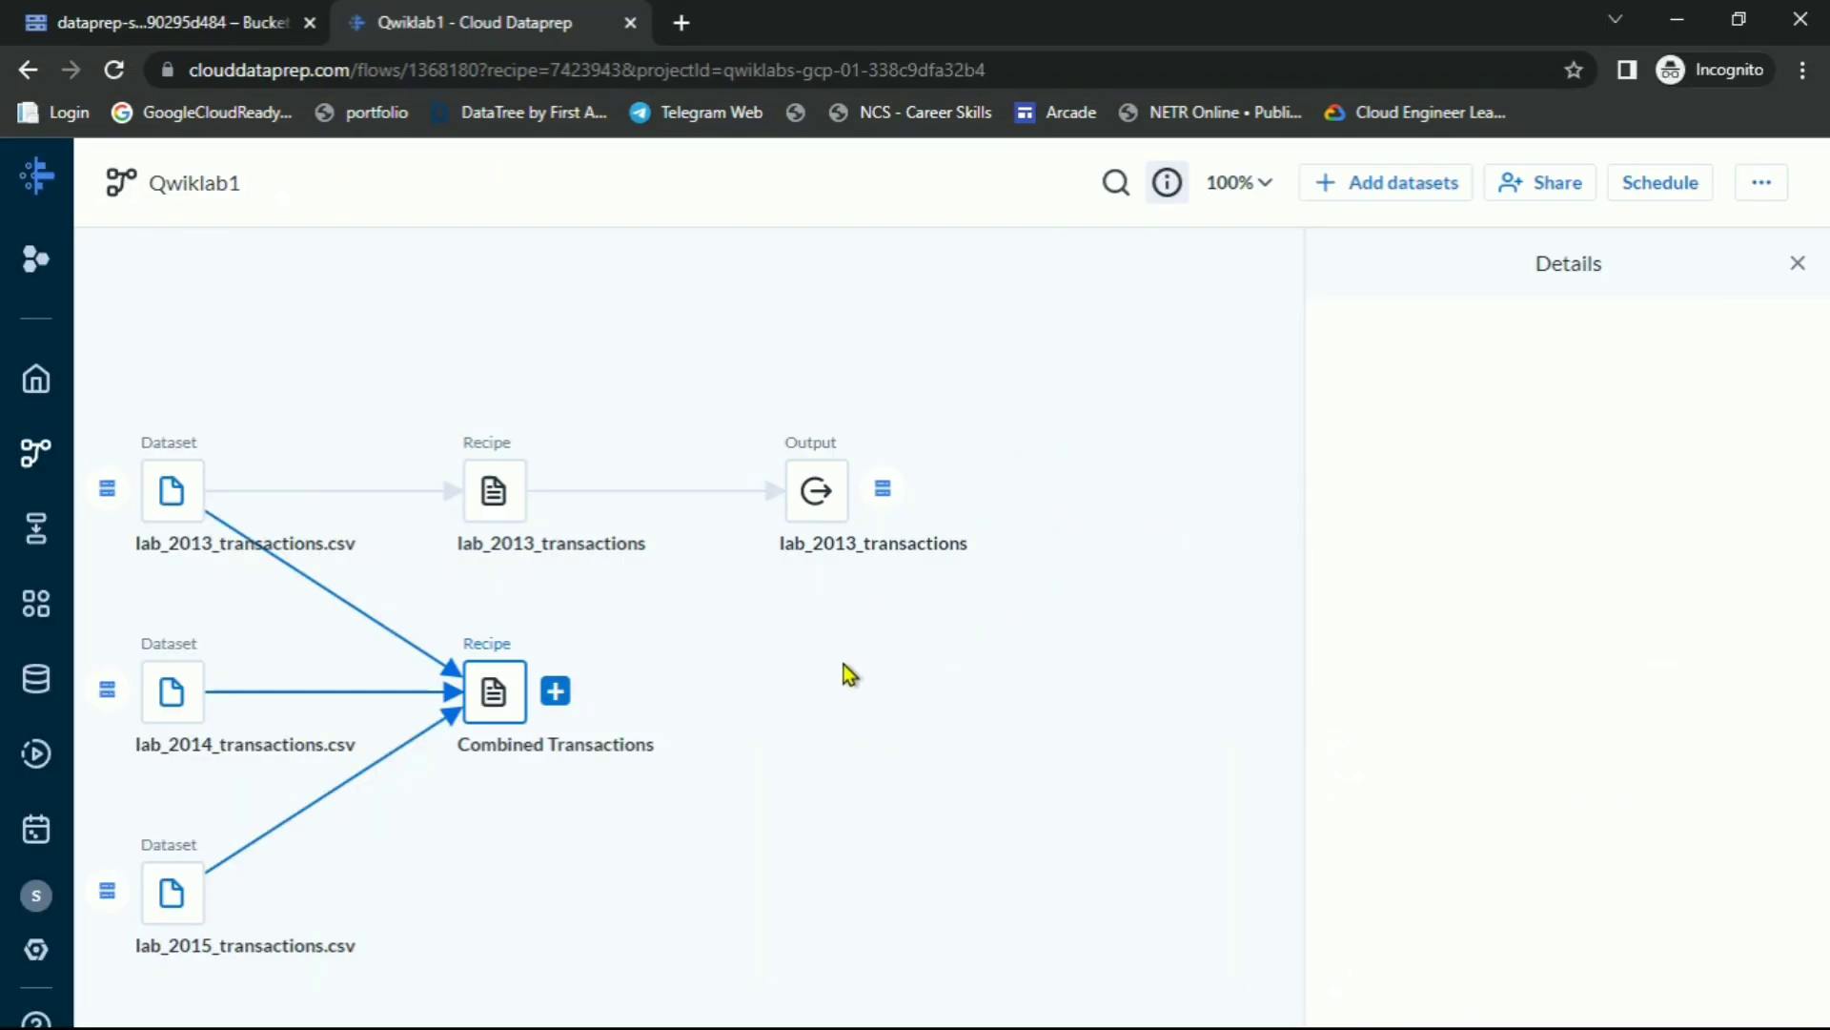
pyautogui.hotkey('alt', 'Tab')
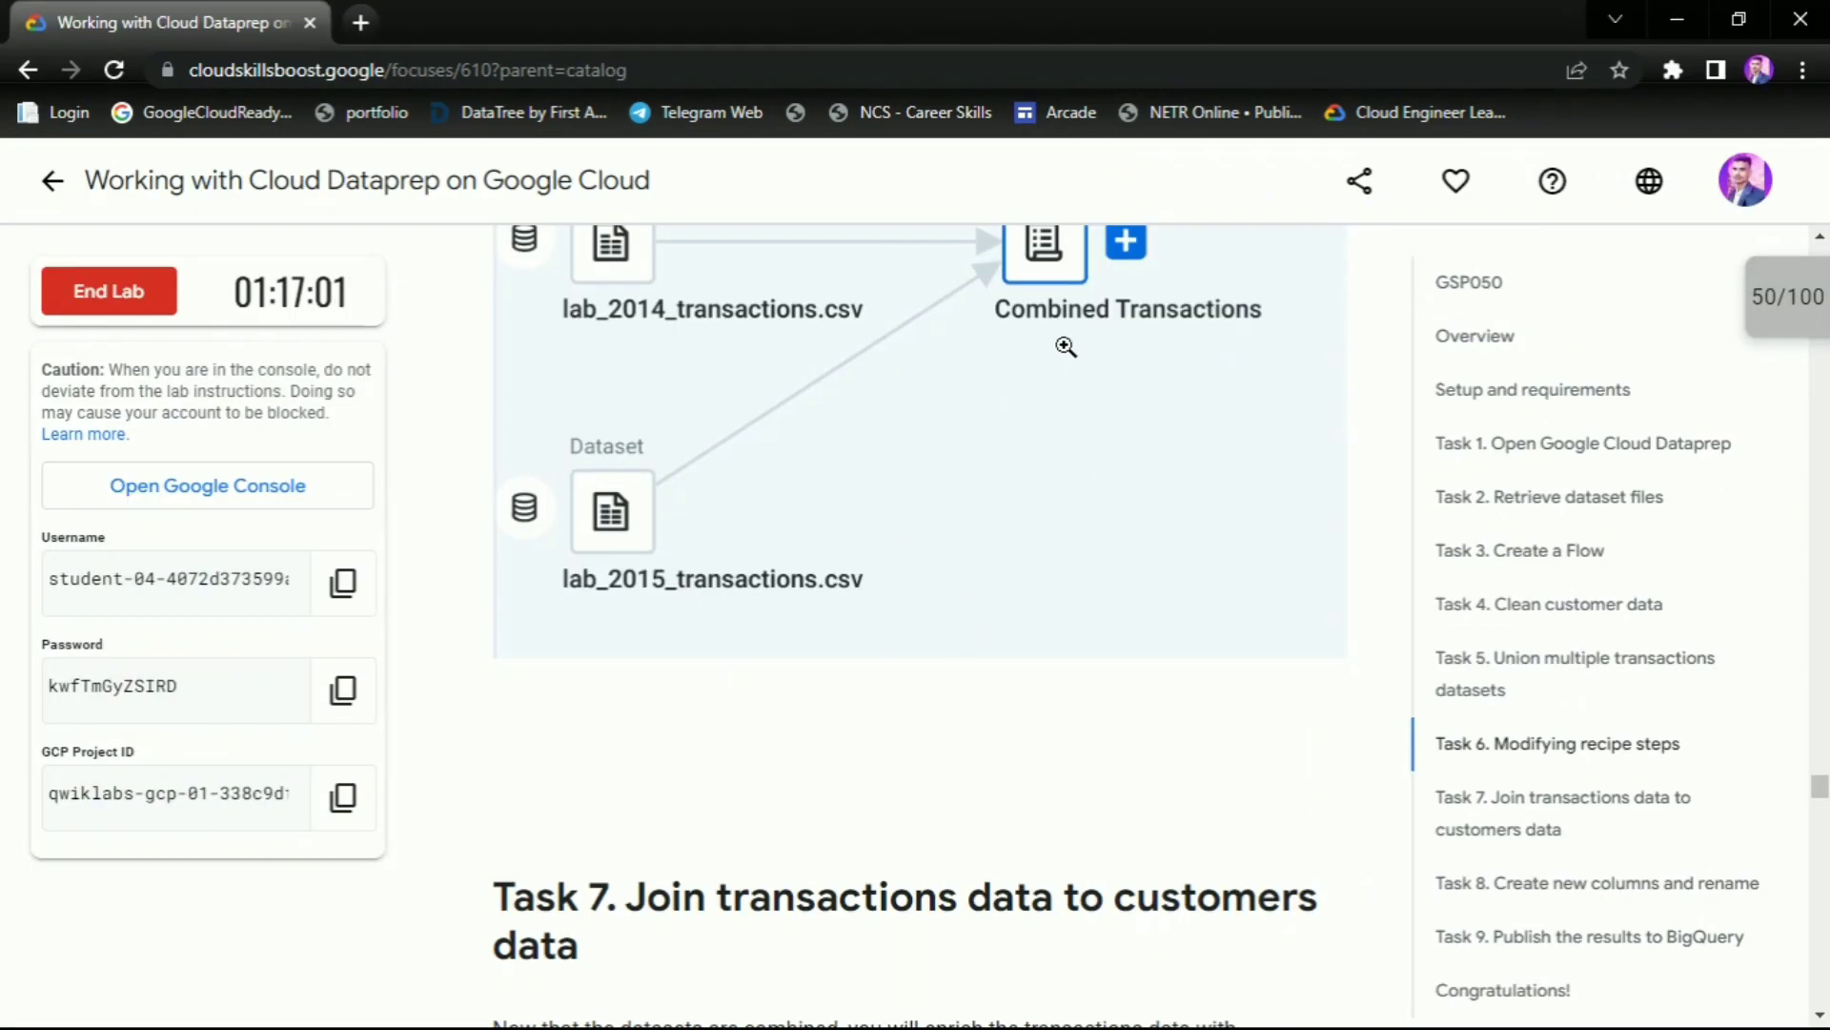
# Read the introduction of the lab's Task 7 and open the Combined Transactions recipe for editing in Dataprep
pyautogui.scroll(-5, 1037, 611)
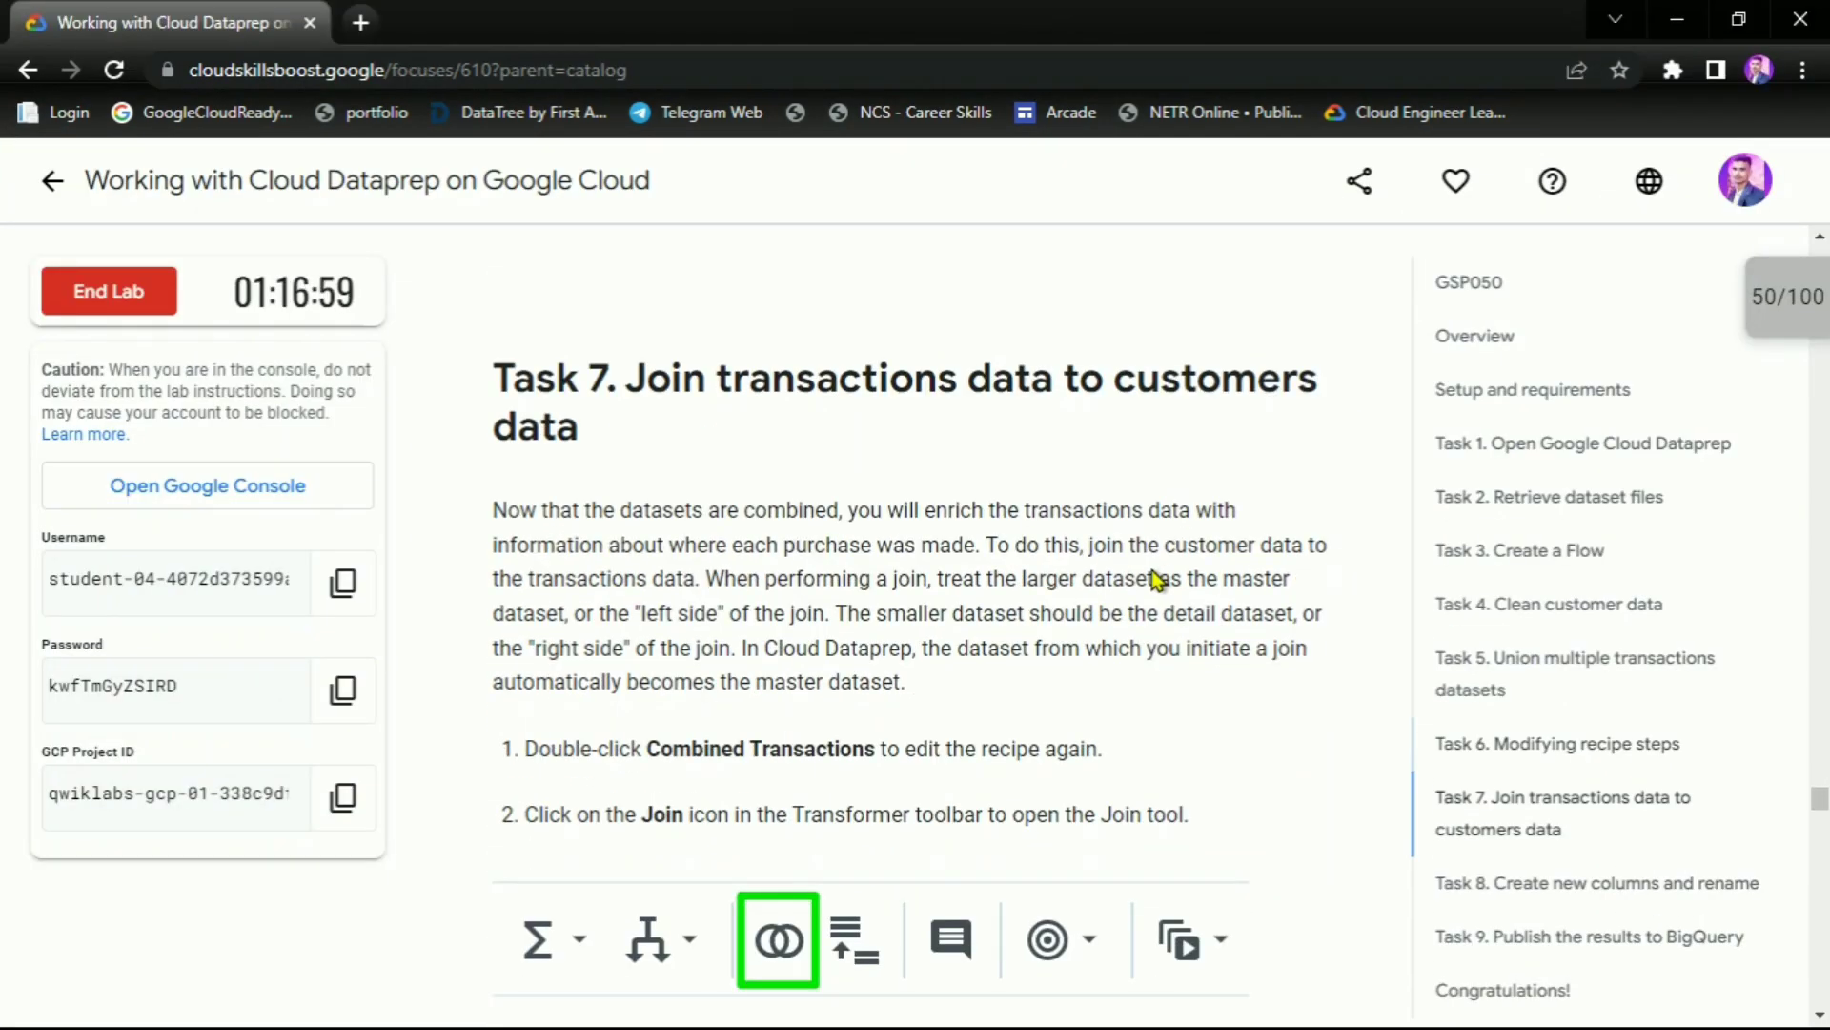
pyautogui.scroll(-2, 897, 653)
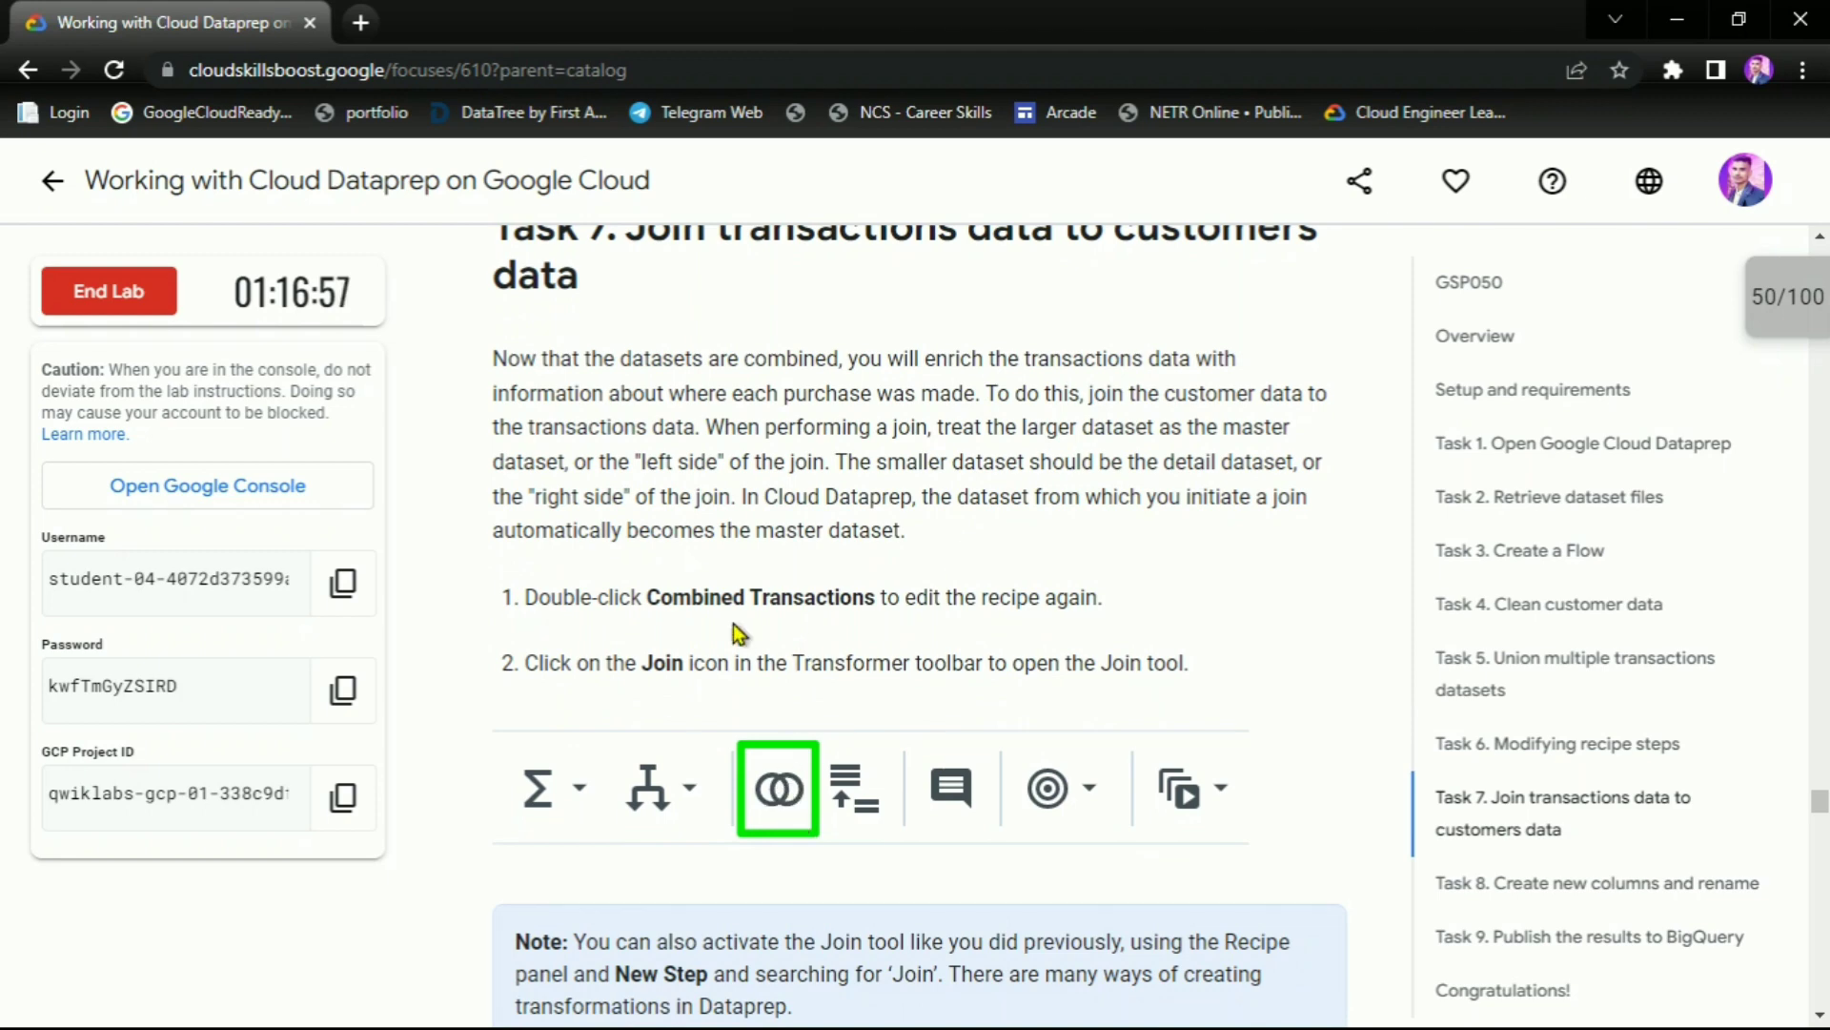
pyautogui.moveTo(649, 601); pyautogui.dragTo(912, 598)
pyautogui.click(950, 599)
pyautogui.hotkey('alt', 'Tab')
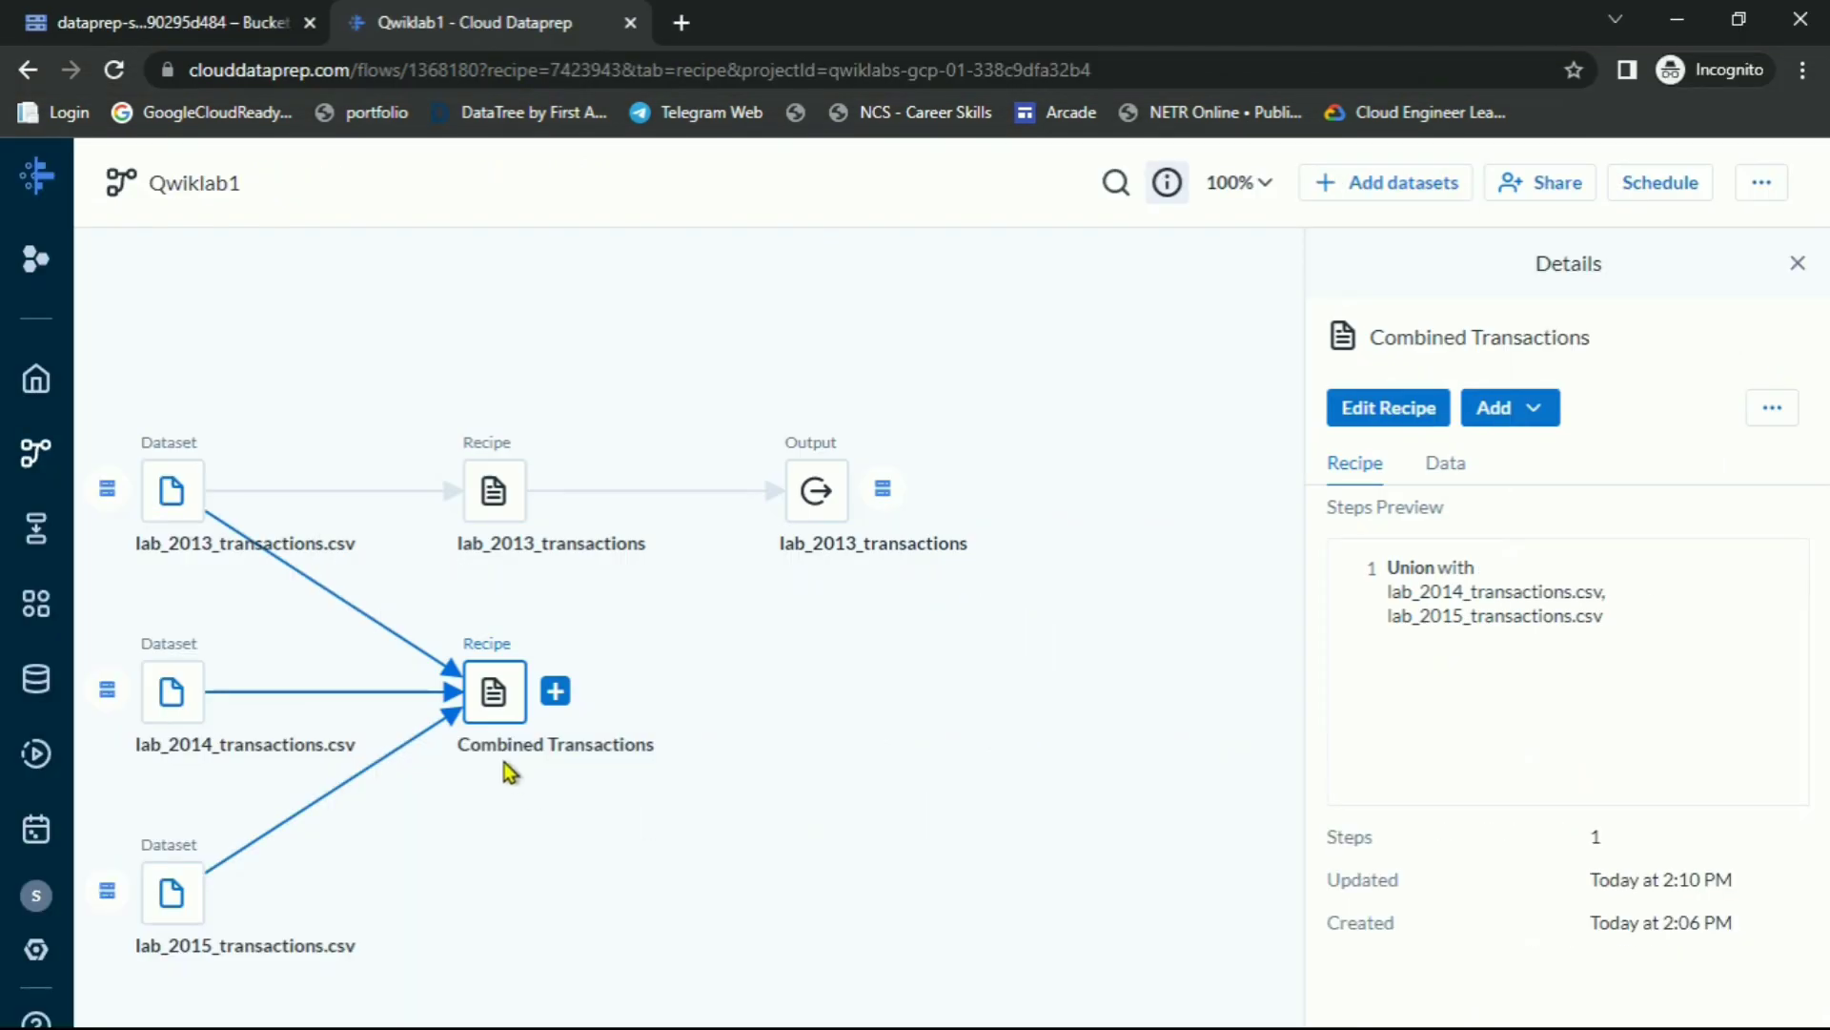
pyautogui.doubleClick(493, 692)
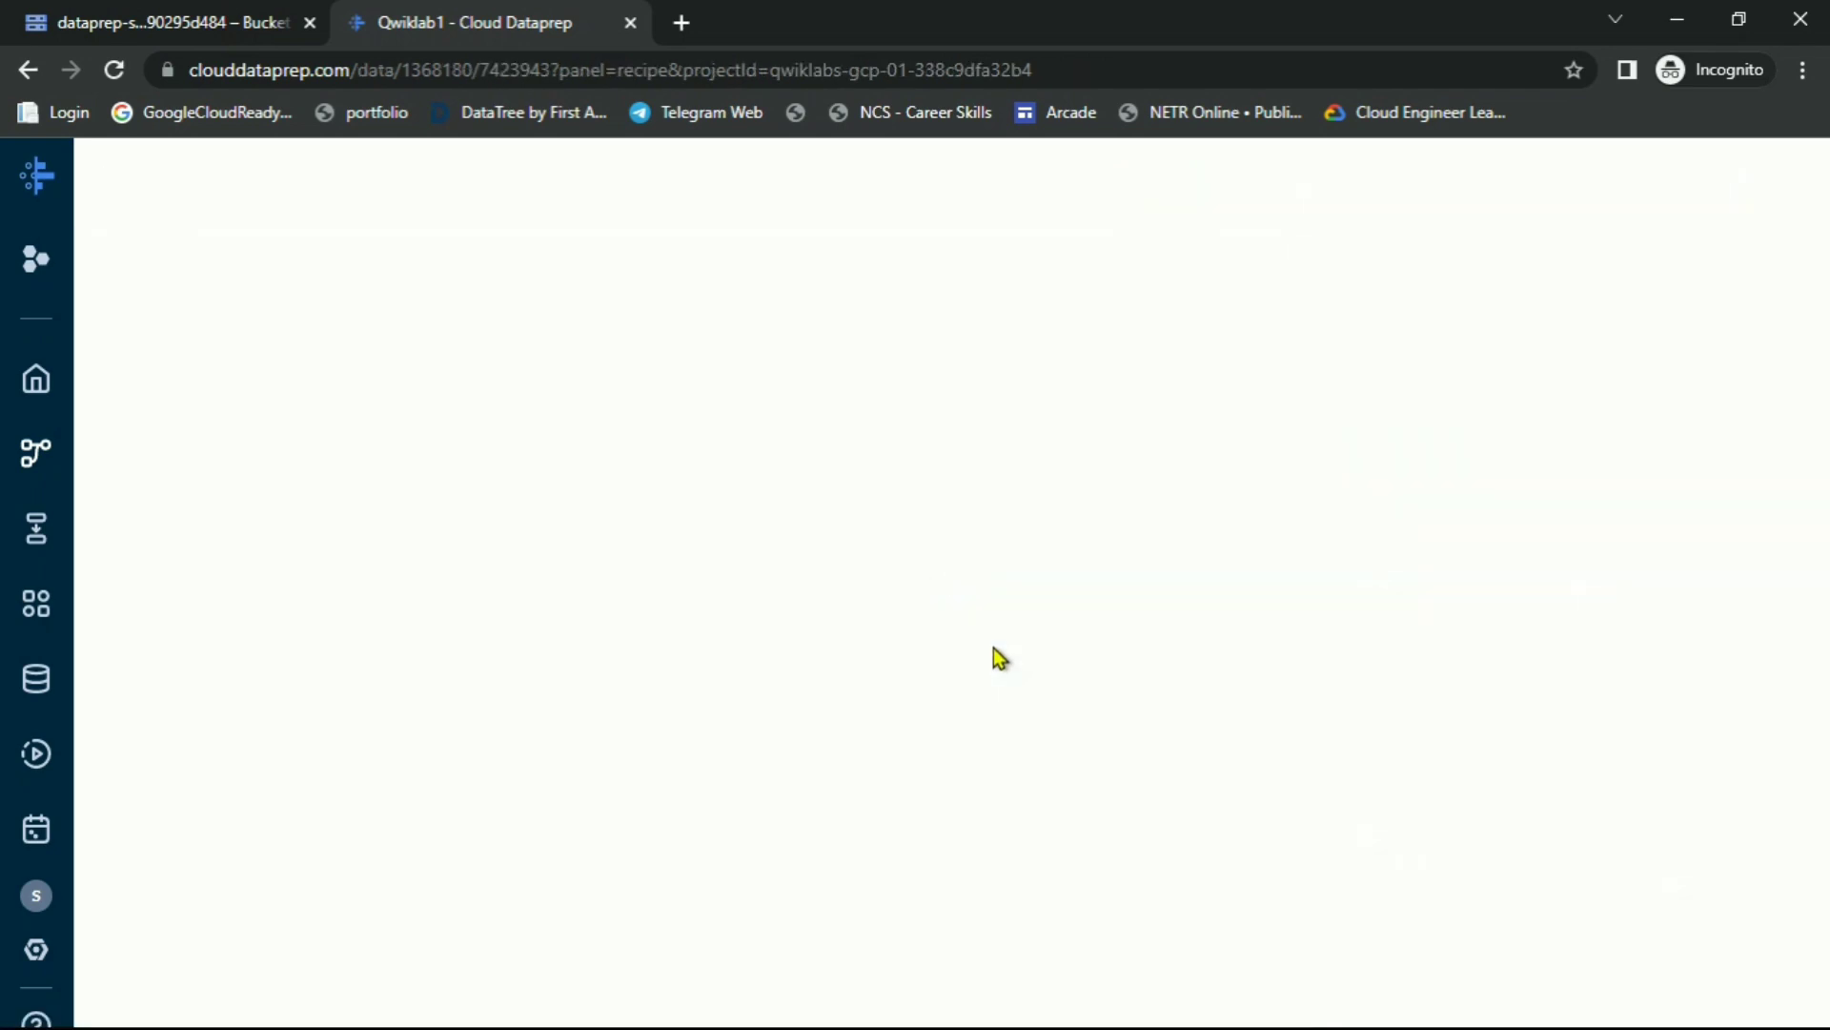
# Read the lab's Join instructions, close the Recipe pane in Dataprep and start the Join tool
pyautogui.hotkey('alt', 'Tab')
pyautogui.scroll(-3, 905, 639)
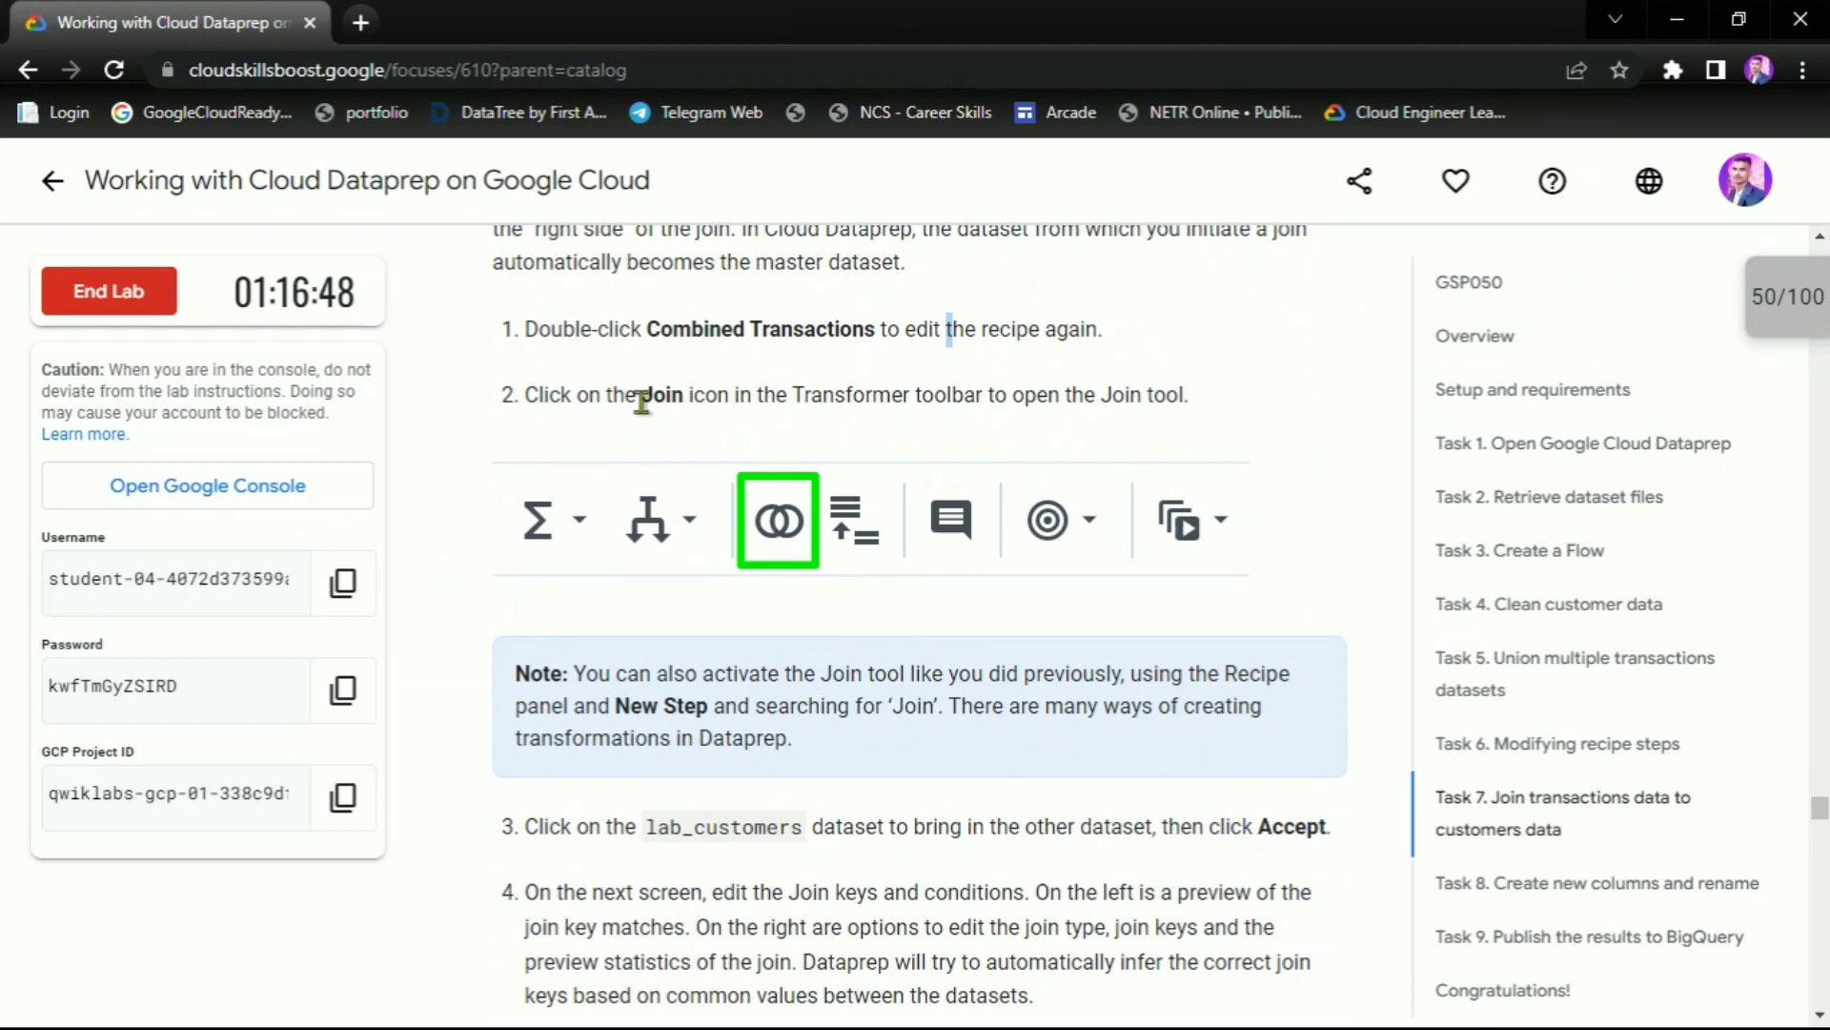
pyautogui.moveTo(642, 401); pyautogui.dragTo(729, 397)
pyautogui.click(938, 389)
pyautogui.scroll(-4, 940, 396)
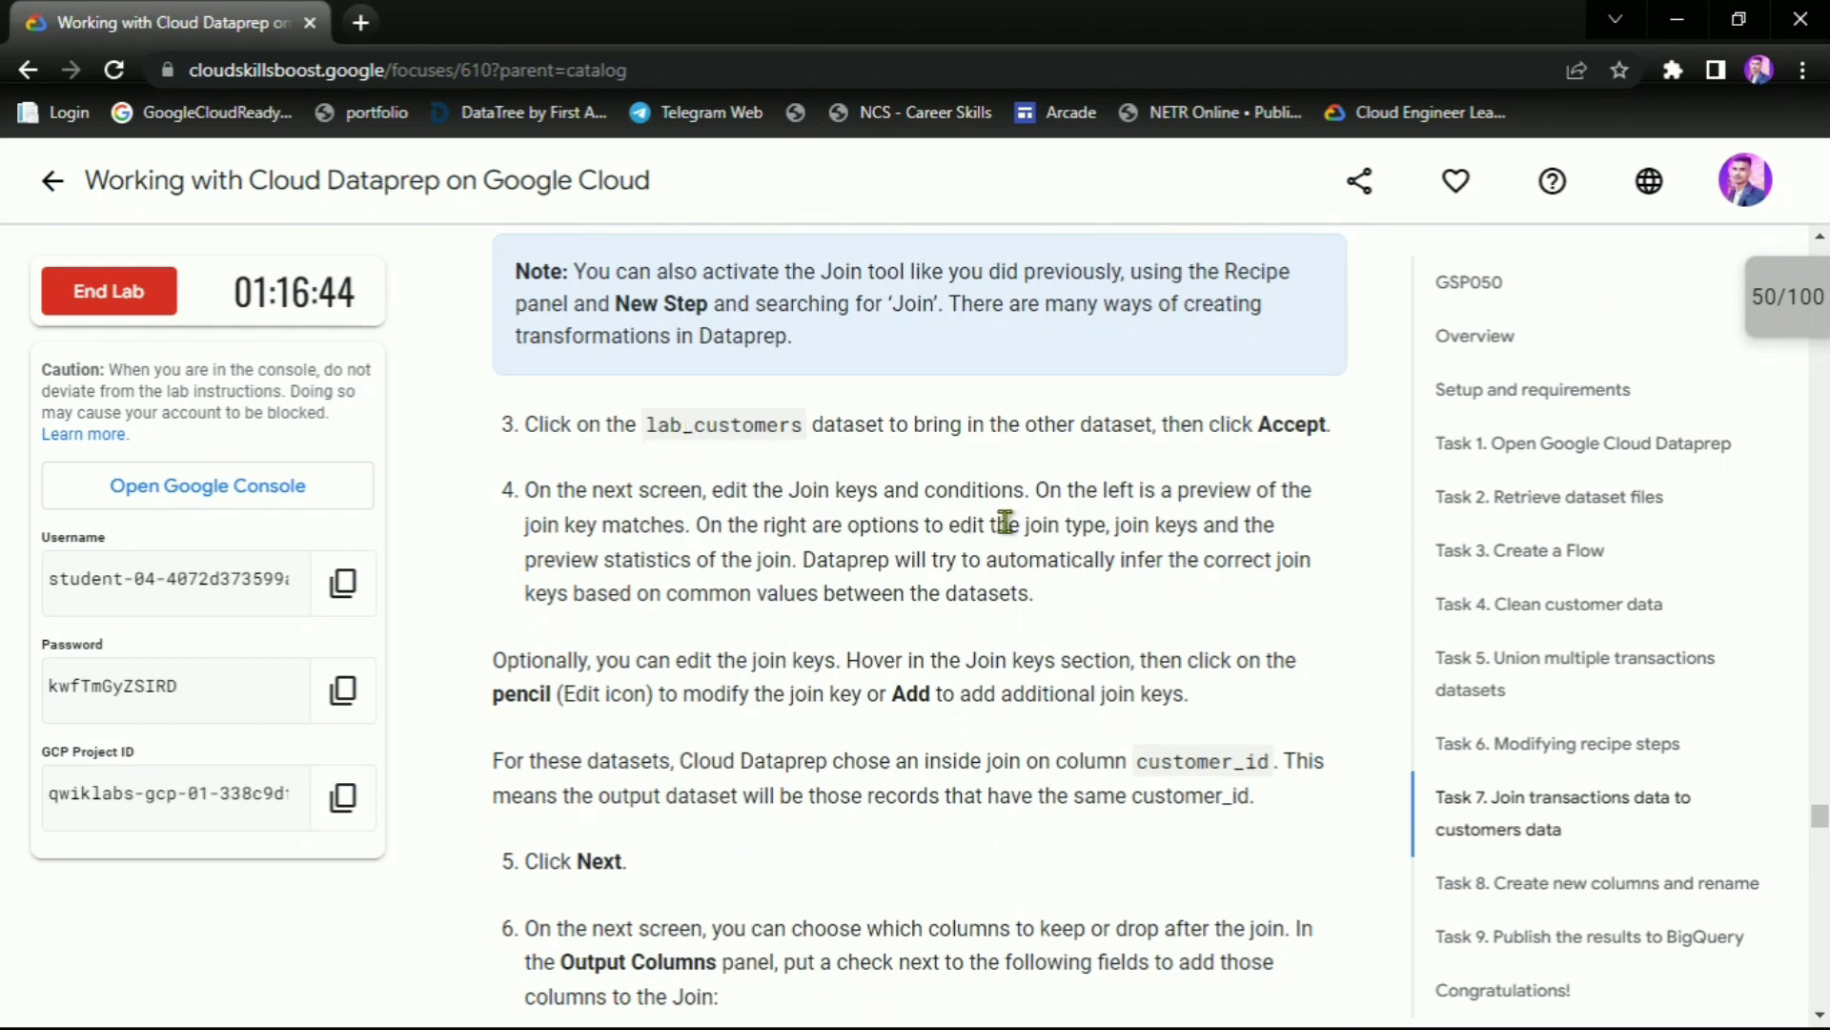
pyautogui.hotkey('alt', 'Tab')
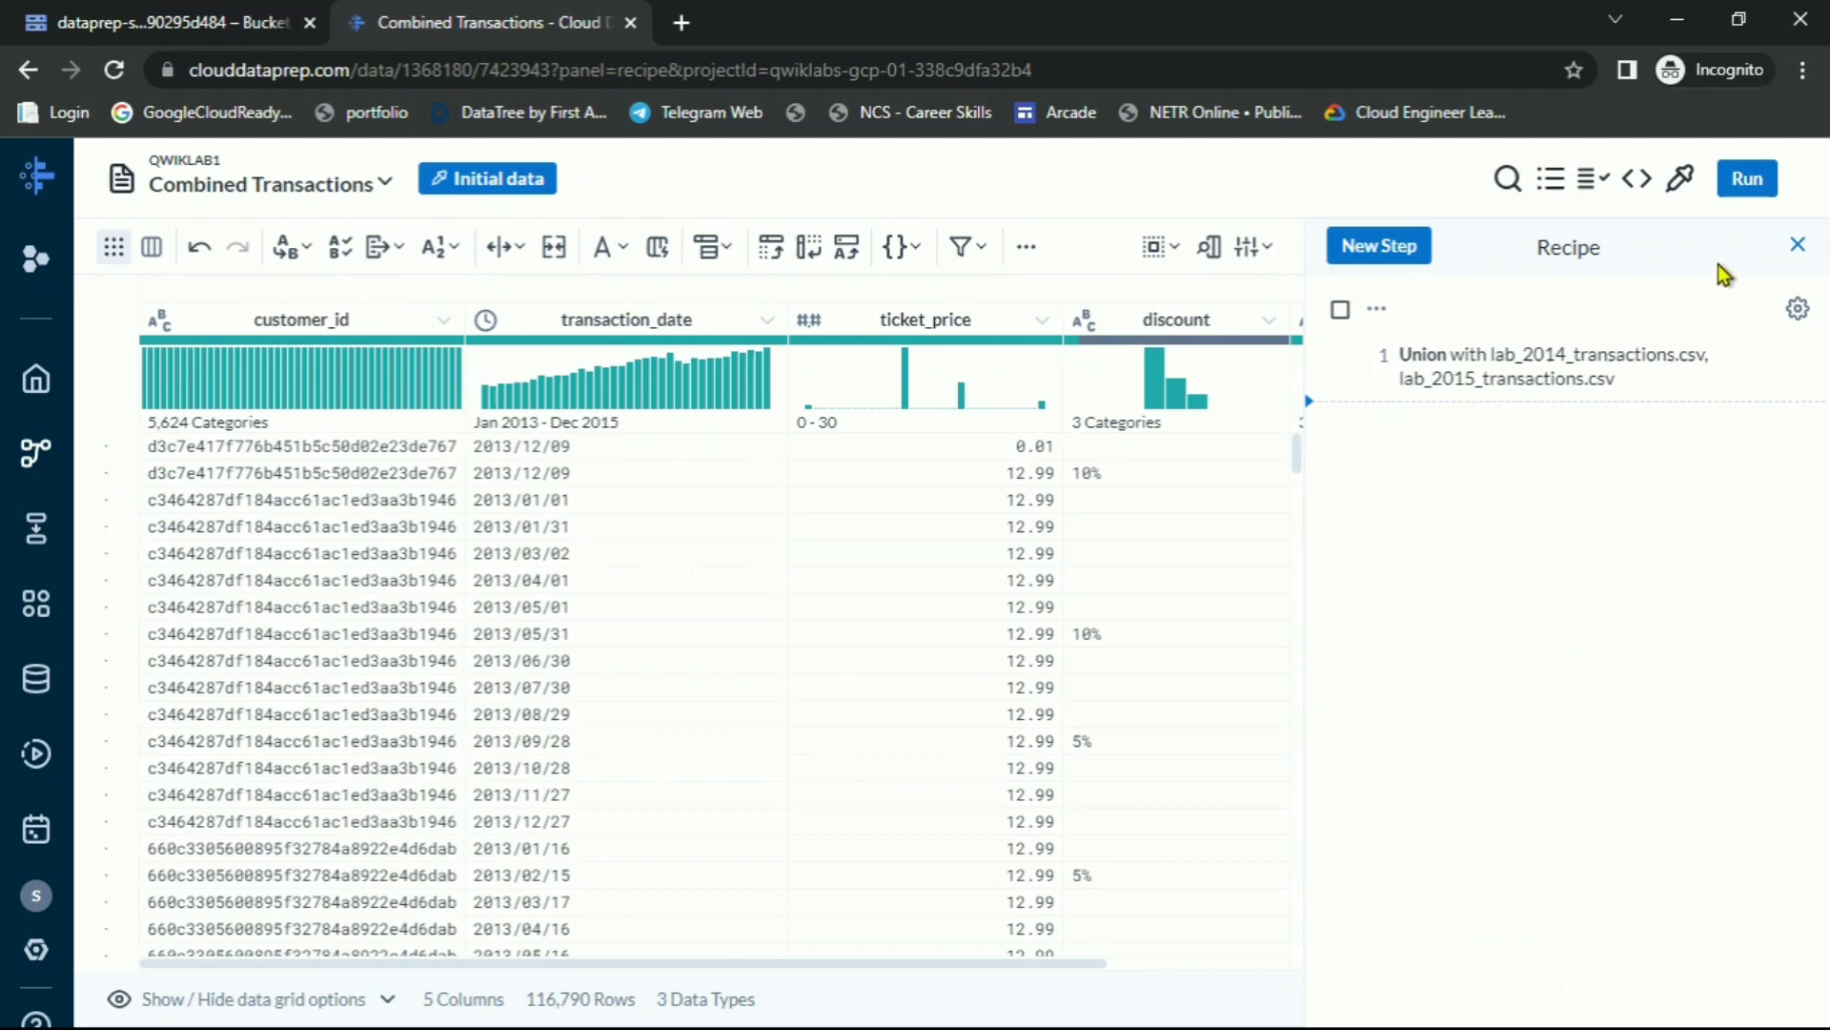
pyautogui.click(1798, 244)
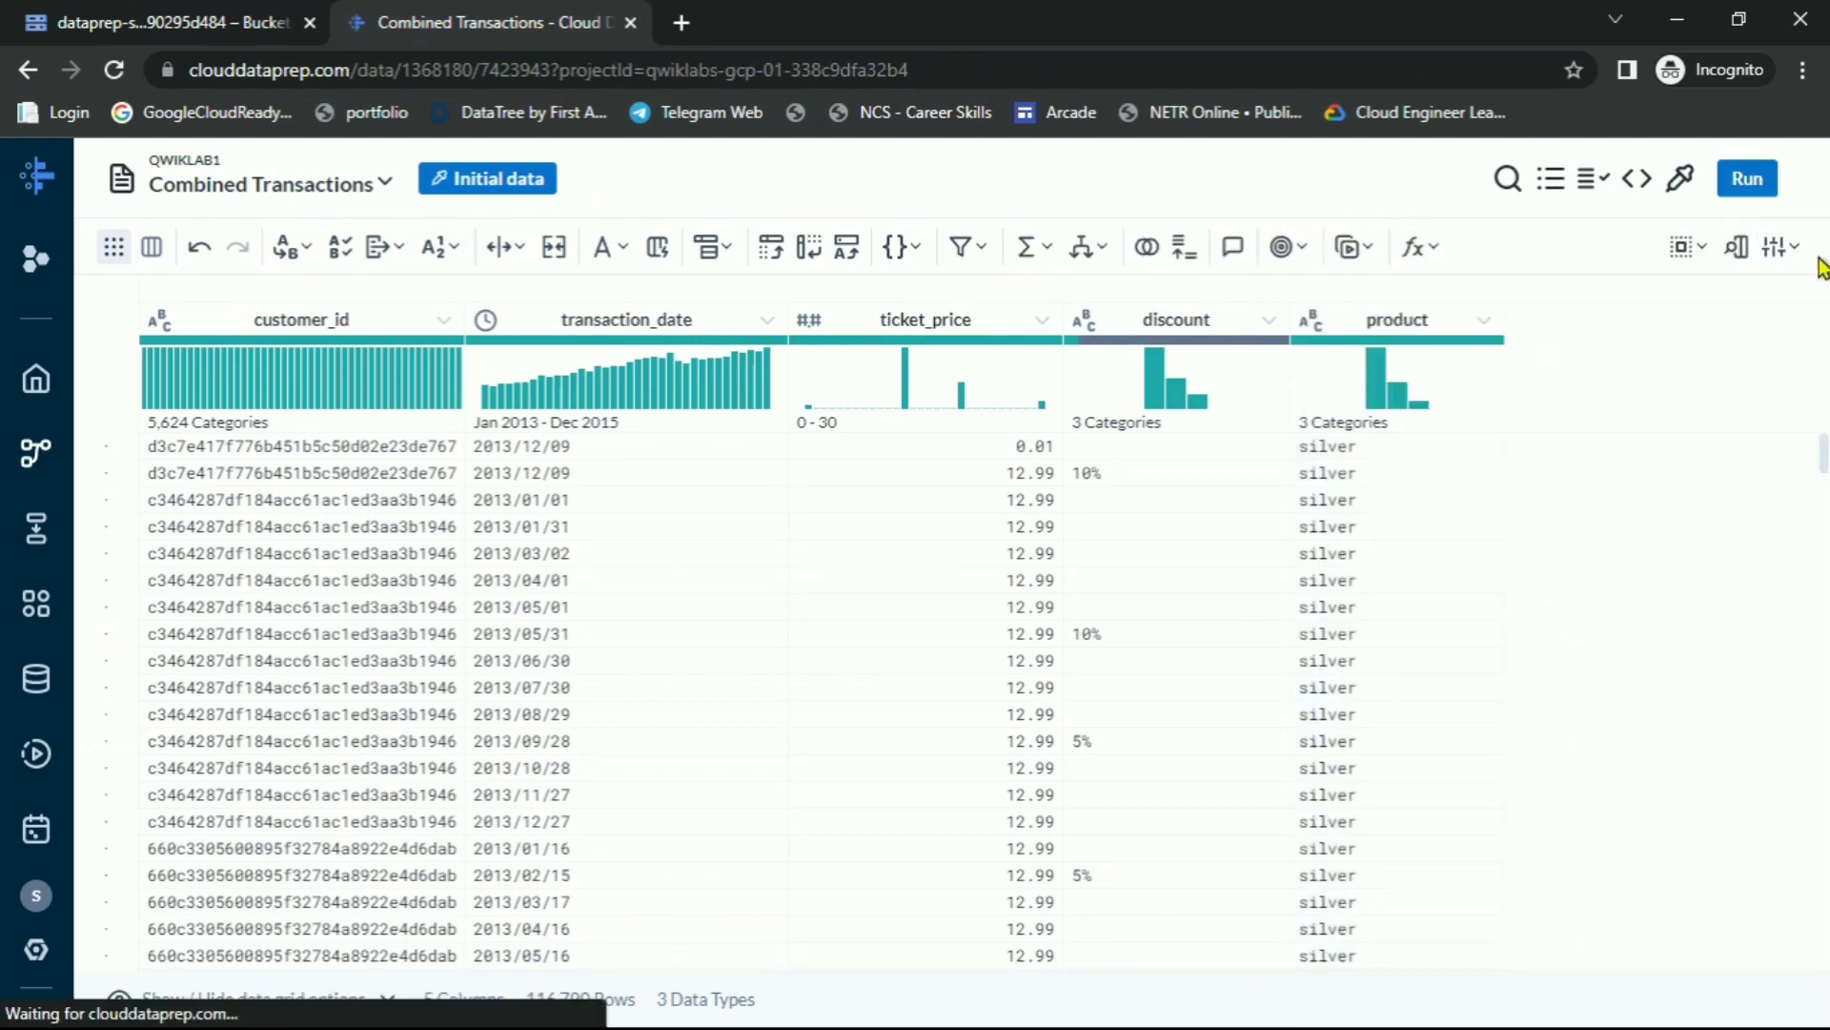
pyautogui.click(1146, 262)
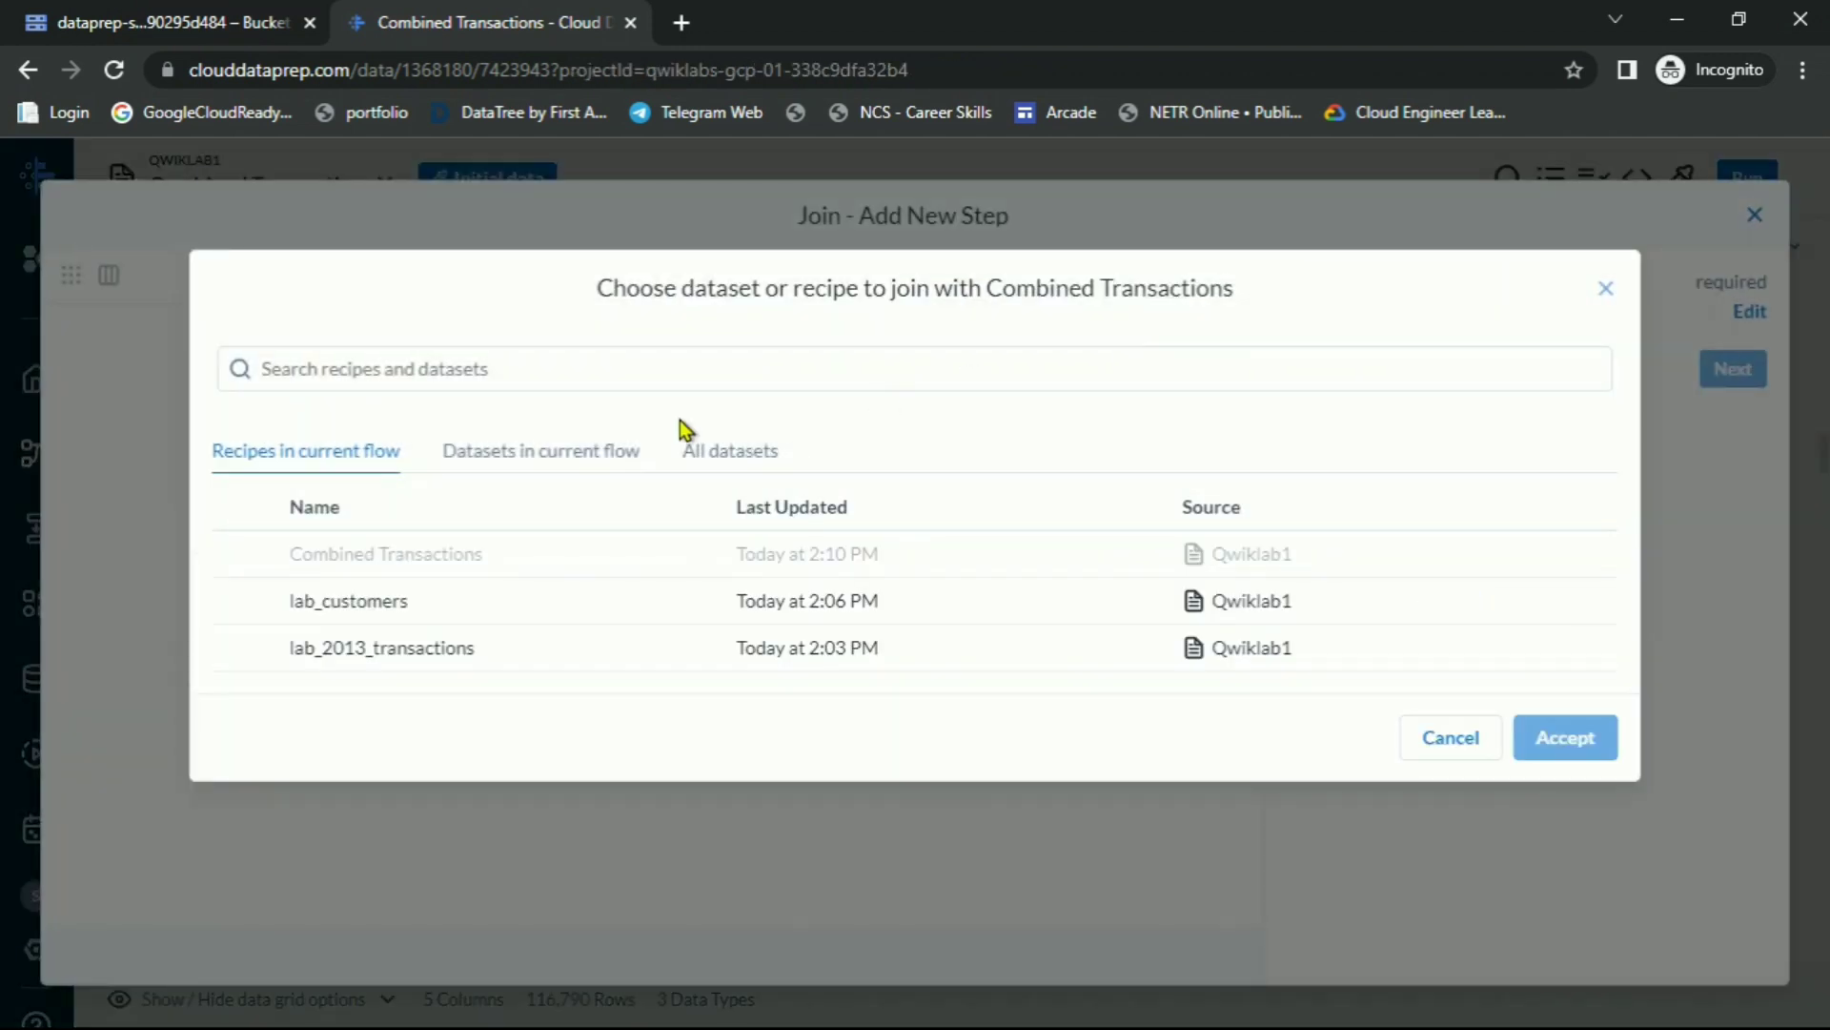
# Check the lab's join instruction and accept lab_customers as the recipe to join with Combined Transactions
pyautogui.hotkey('alt', 'Tab')
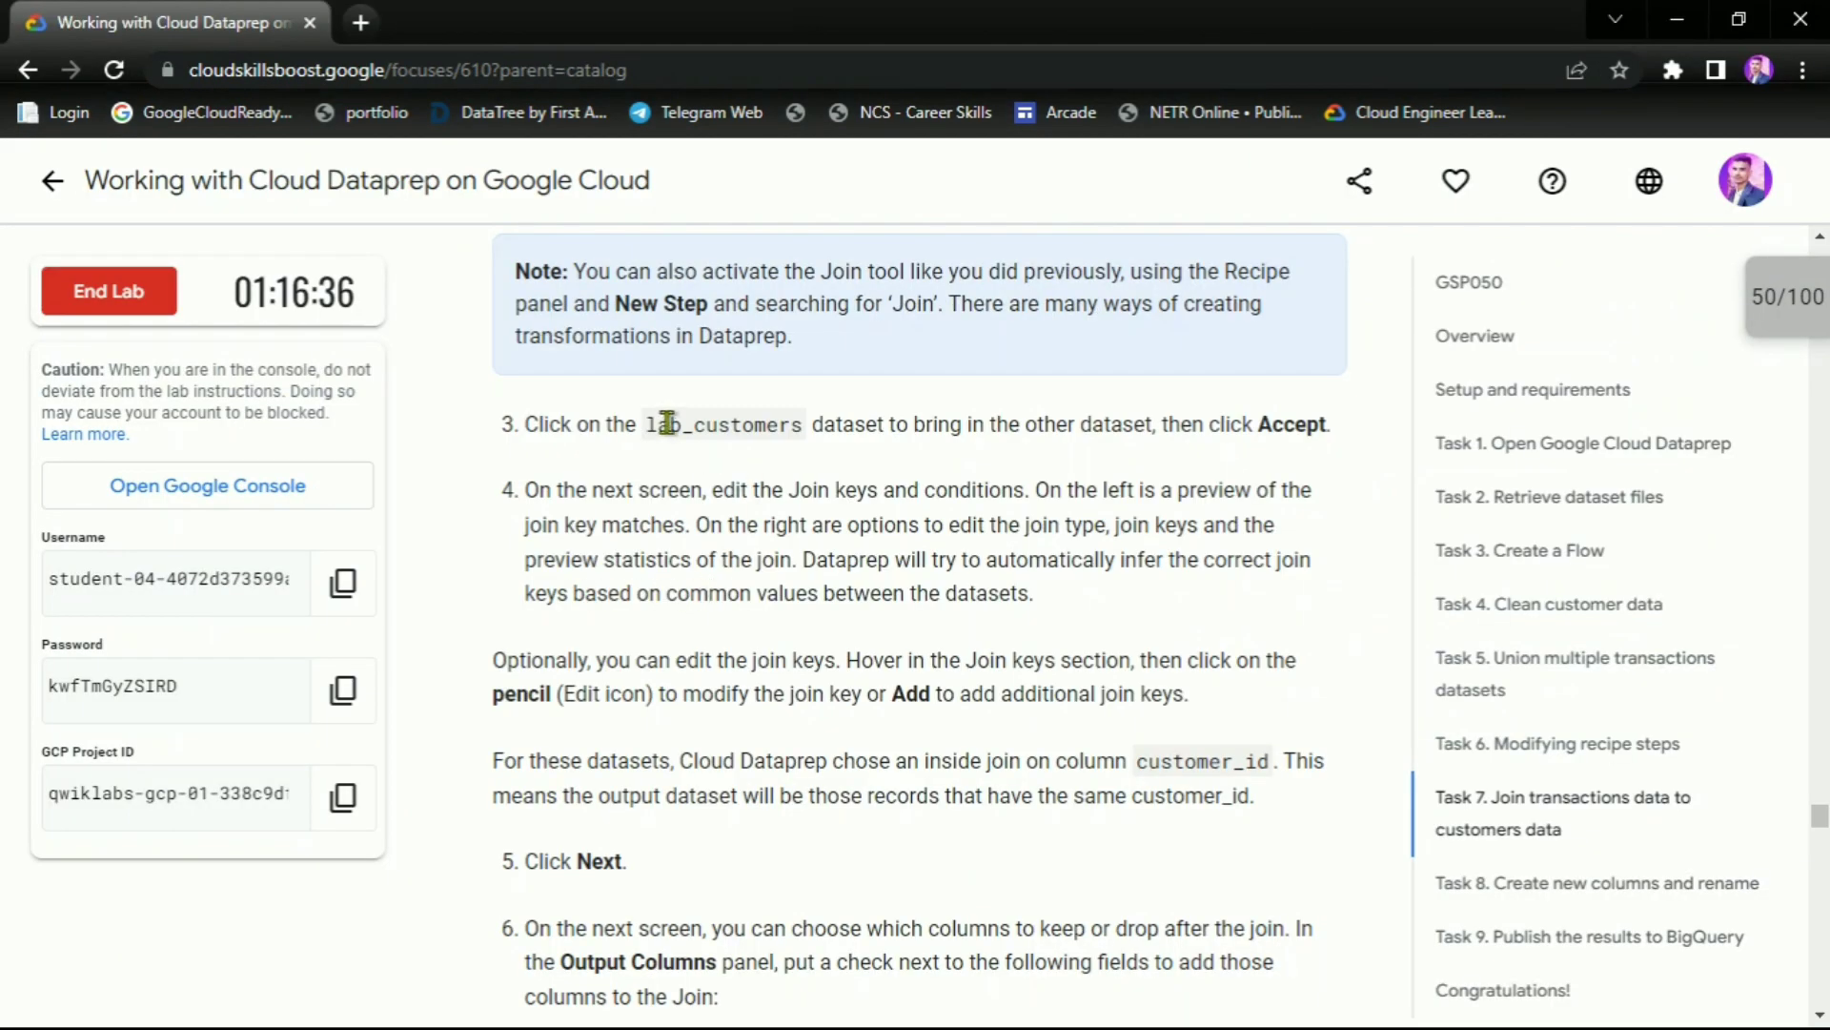
pyautogui.hotkey('alt', 'Tab')
pyautogui.click(358, 602)
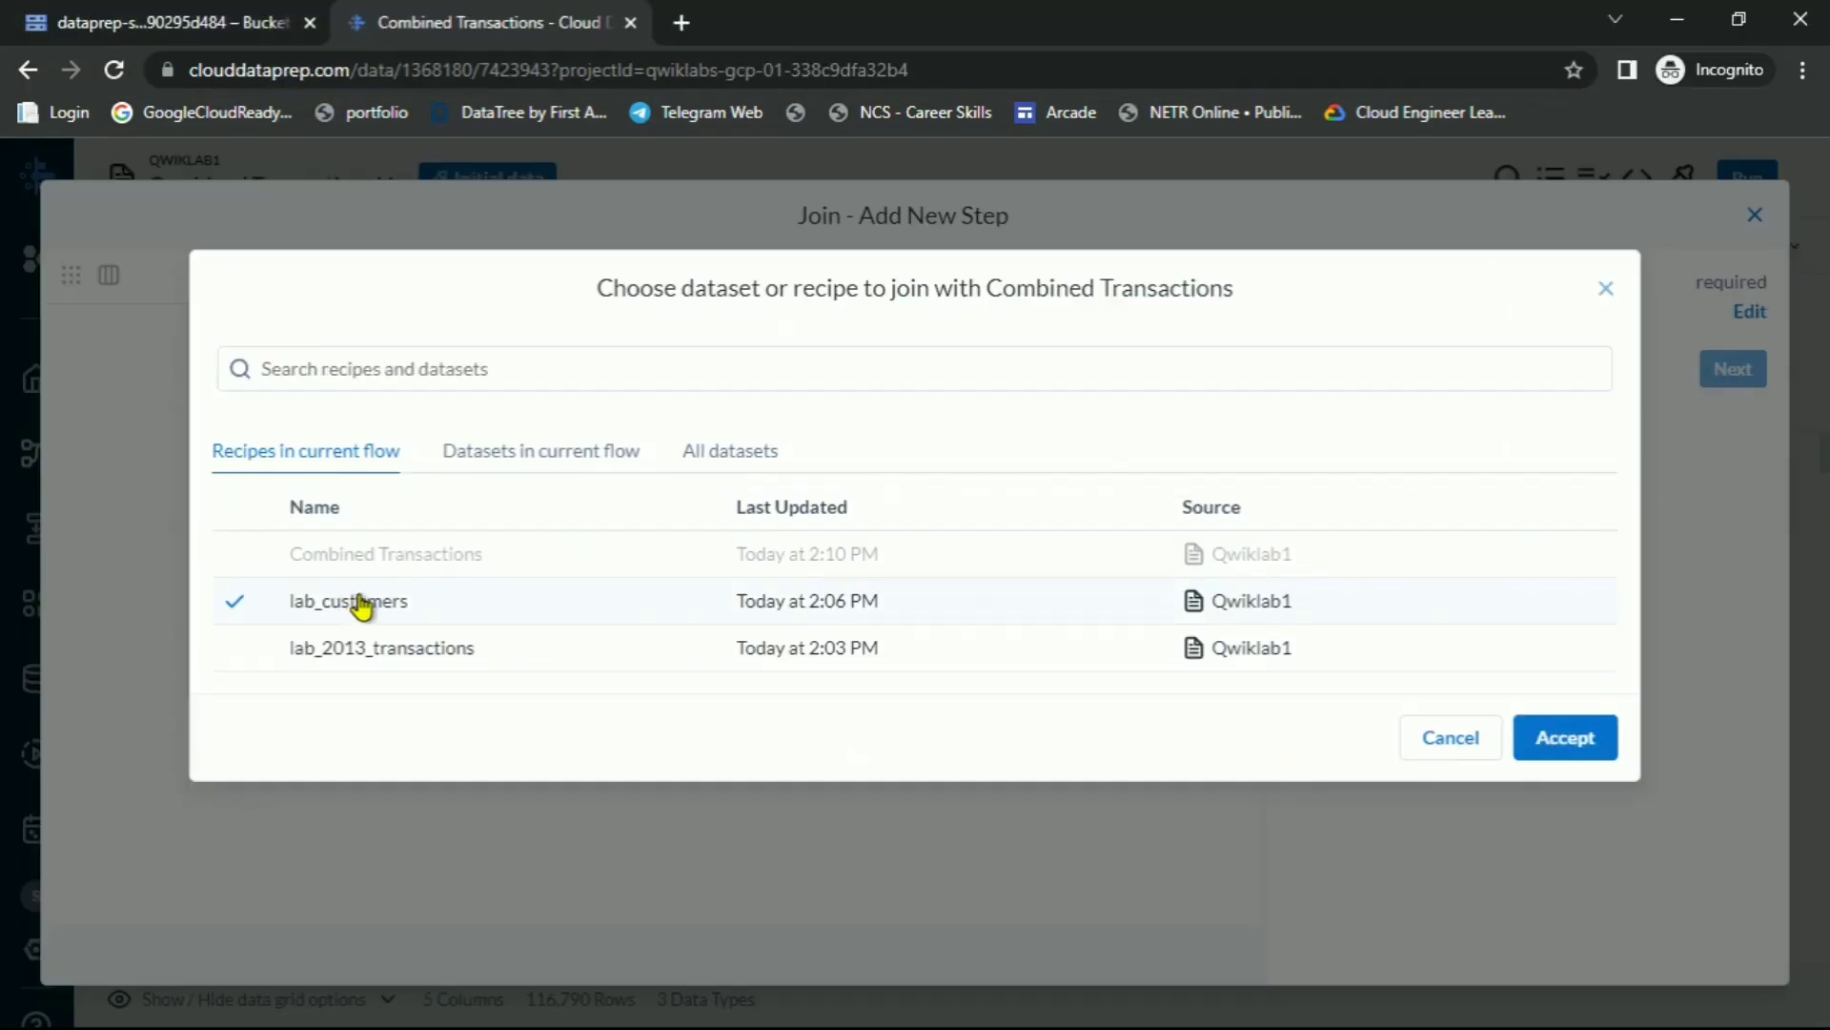
pyautogui.hotkey('alt', 'Tab')
pyautogui.moveTo(1204, 425); pyautogui.dragTo(1344, 437)
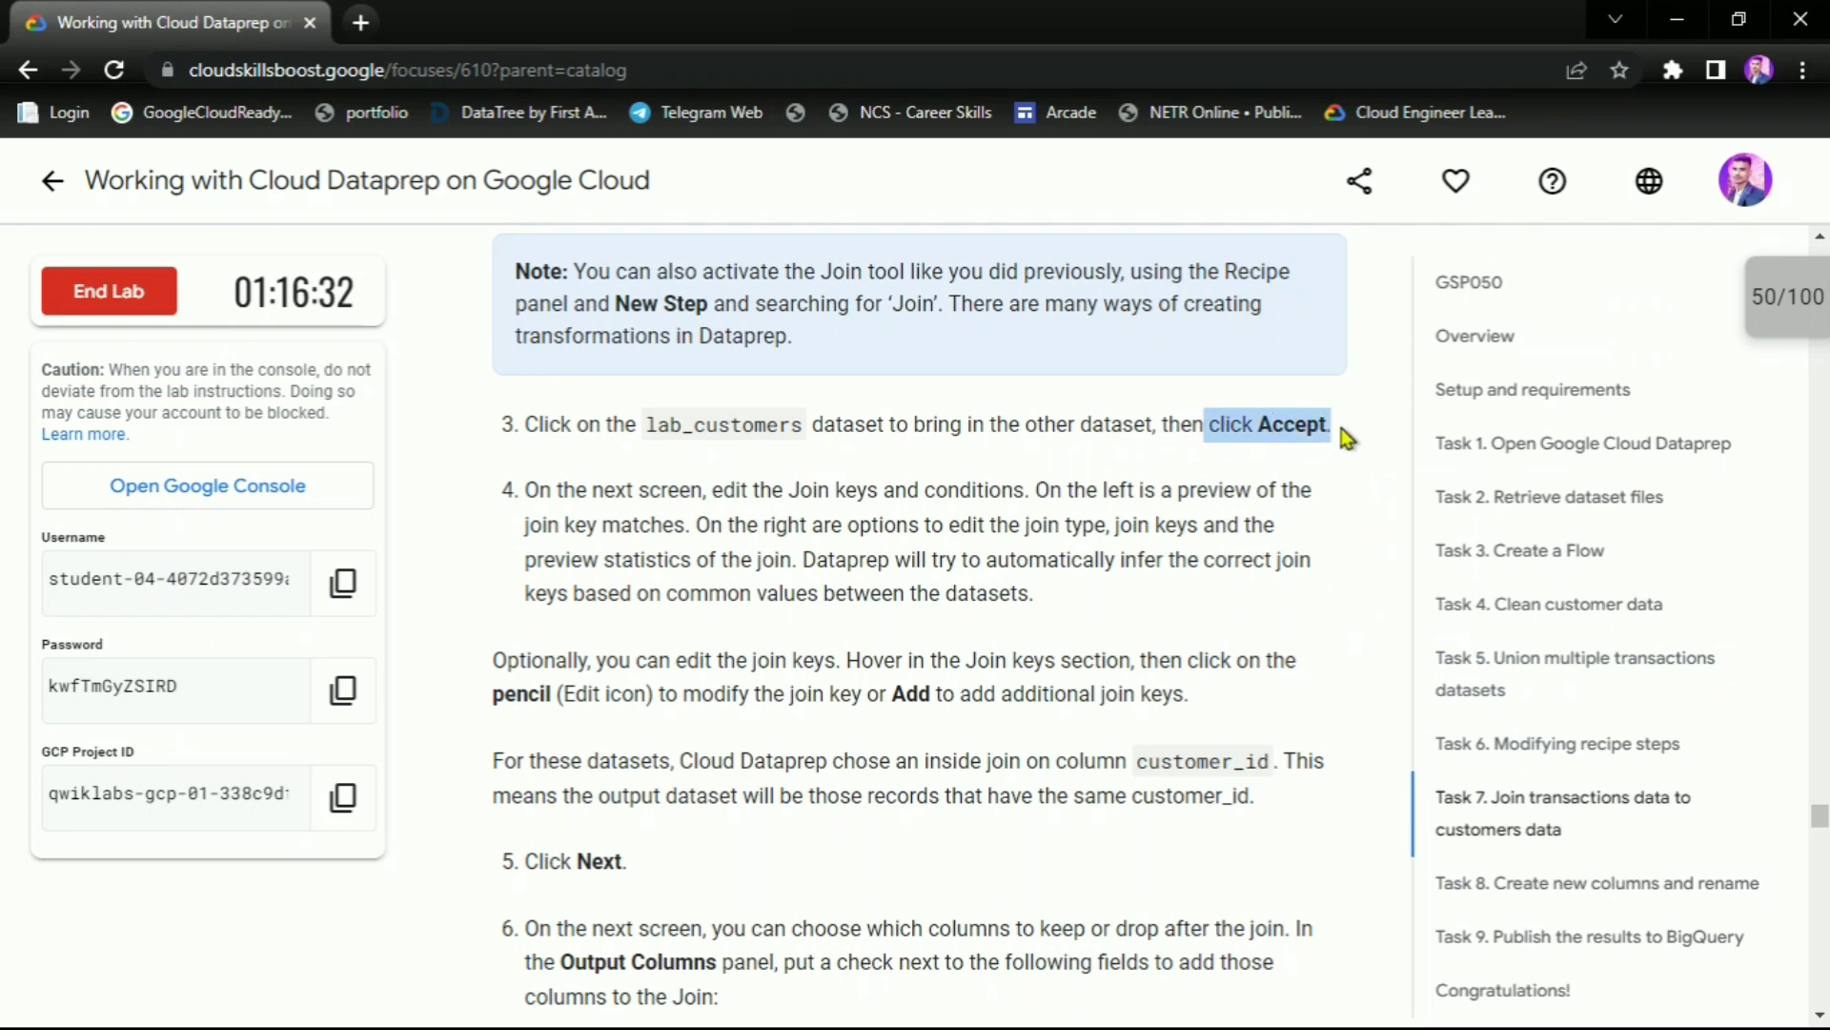
pyautogui.hotkey('alt', 'Tab')
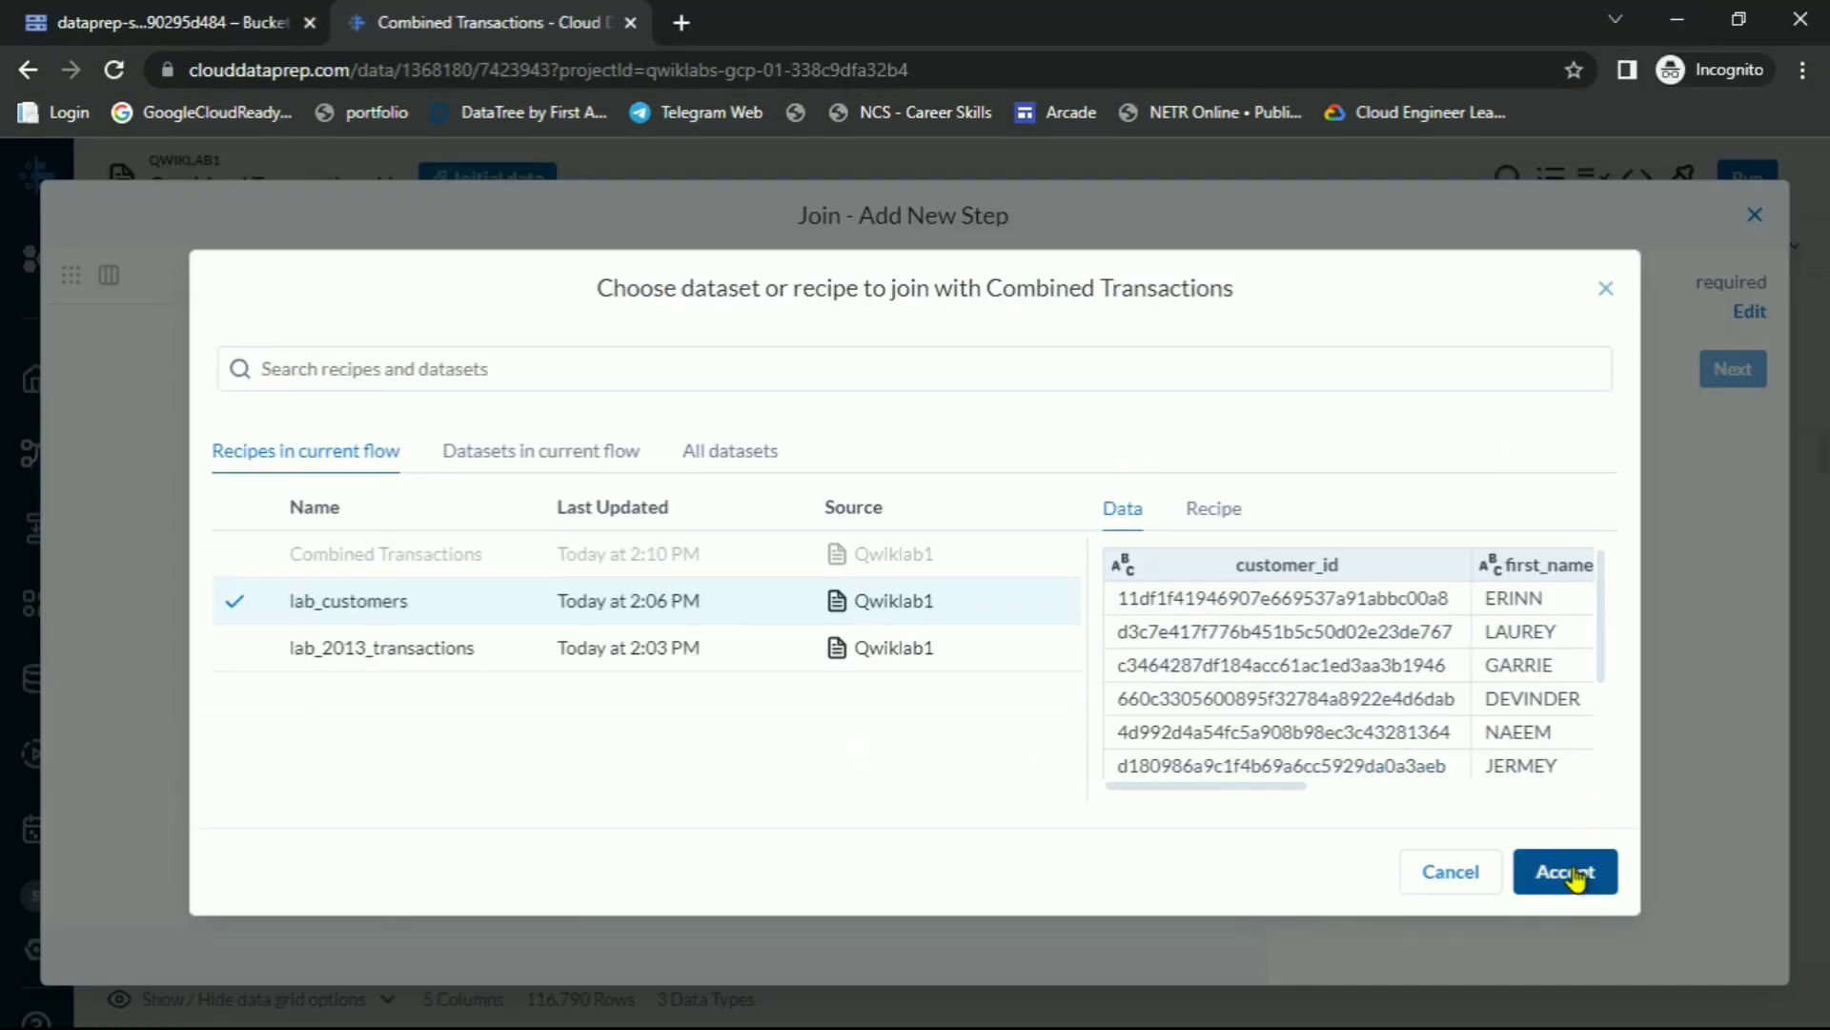
pyautogui.click(1577, 876)
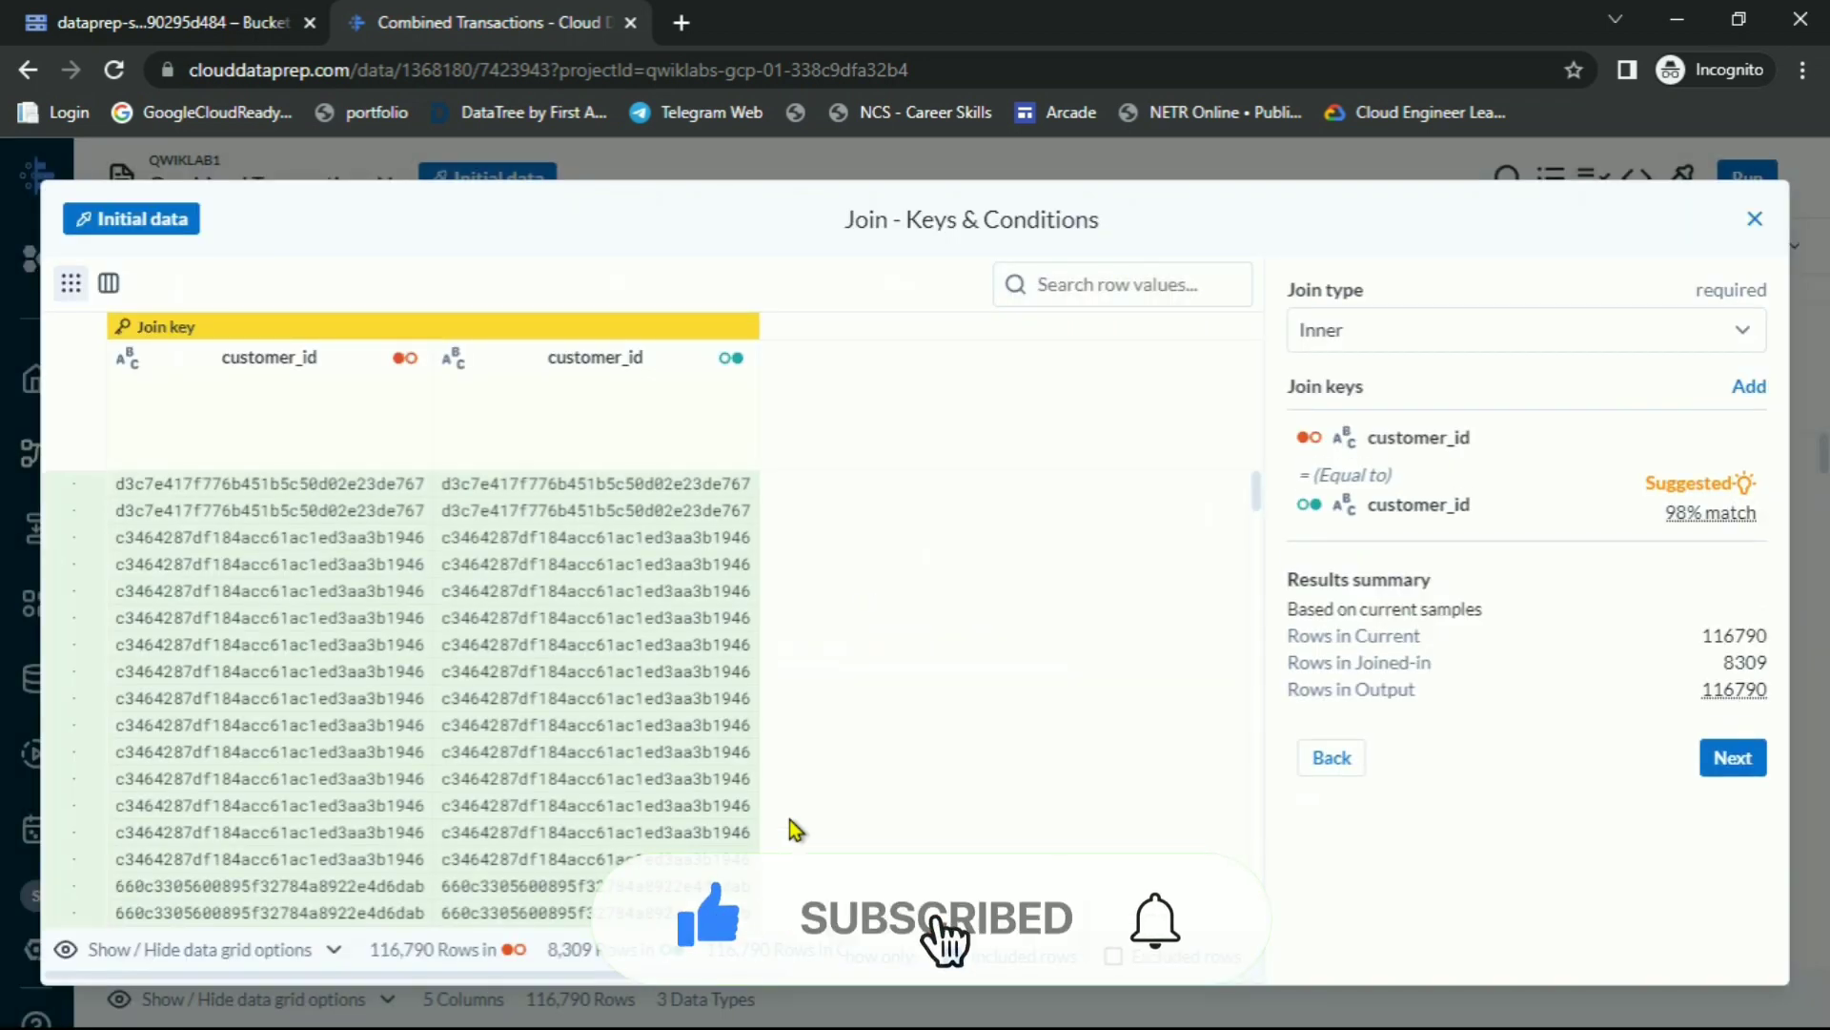
# Read the lab's notes on join keys and proceed in Dataprep with the inner join on customer_id to the output columns
pyautogui.hotkey('alt', 'Tab')
pyautogui.scroll(-3, 818, 560)
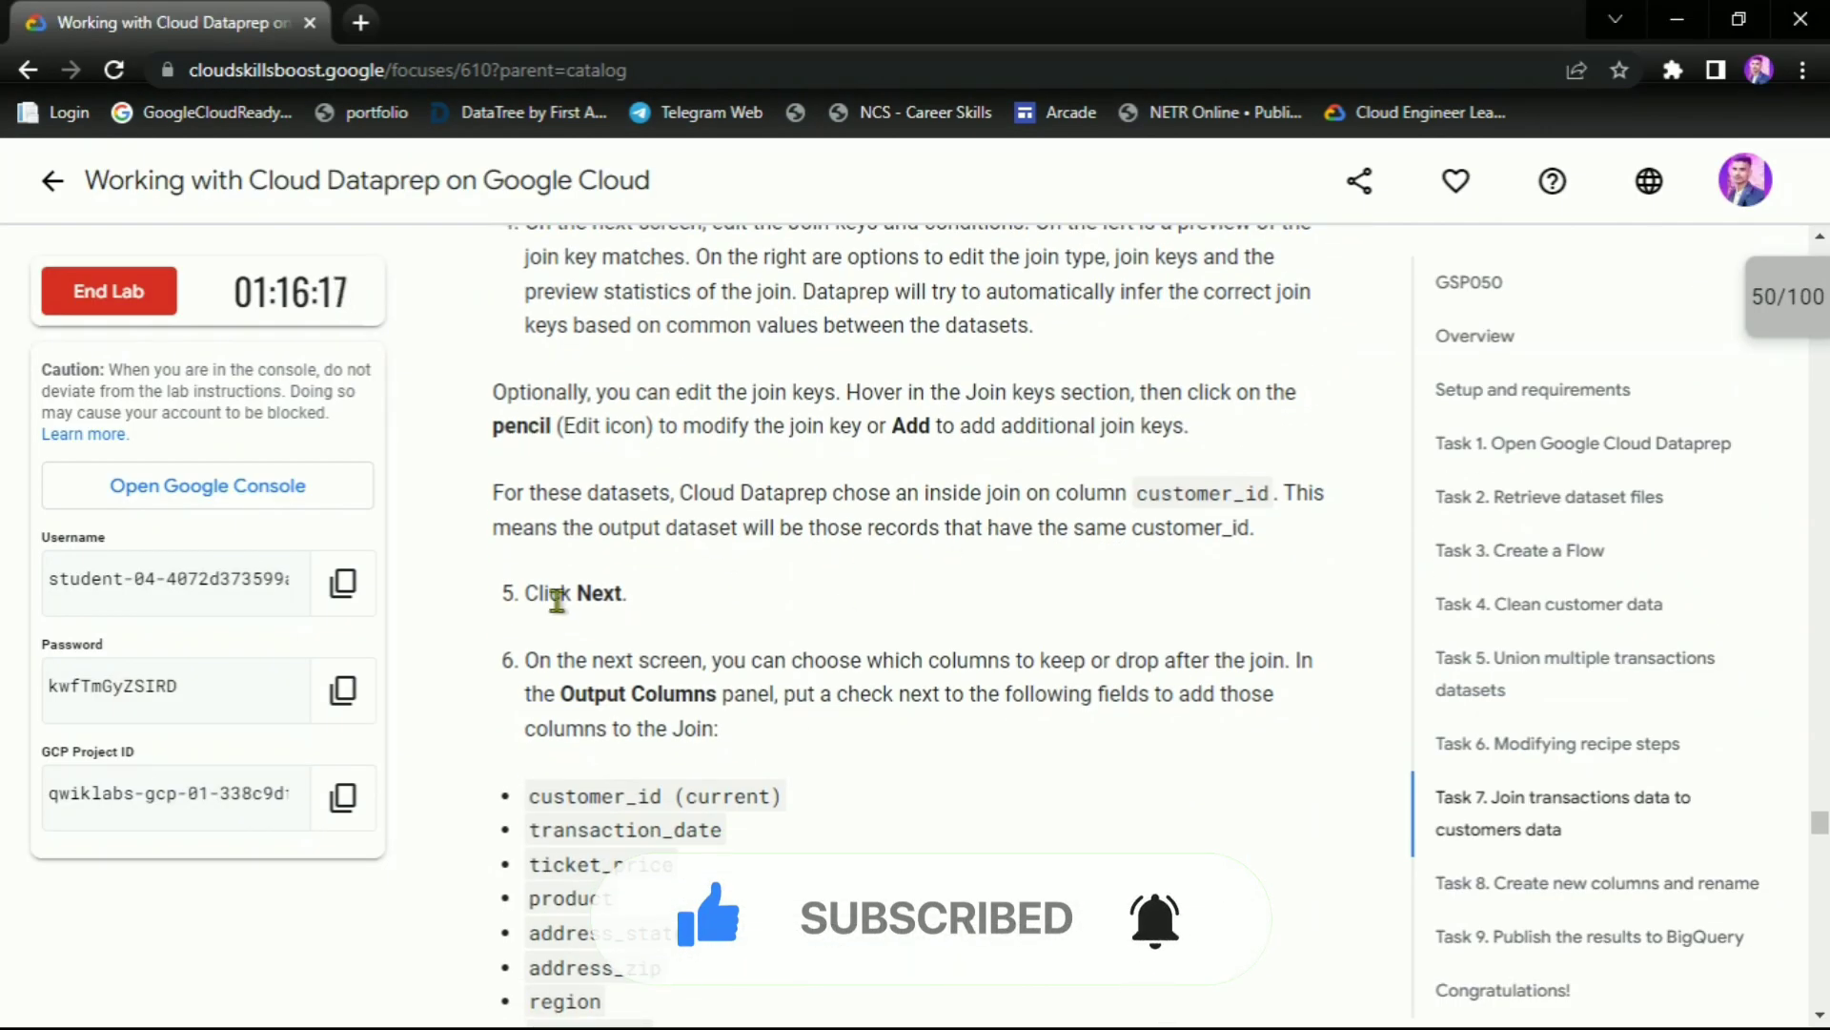
pyautogui.moveTo(560, 595); pyautogui.dragTo(753, 611)
pyautogui.click(935, 604)
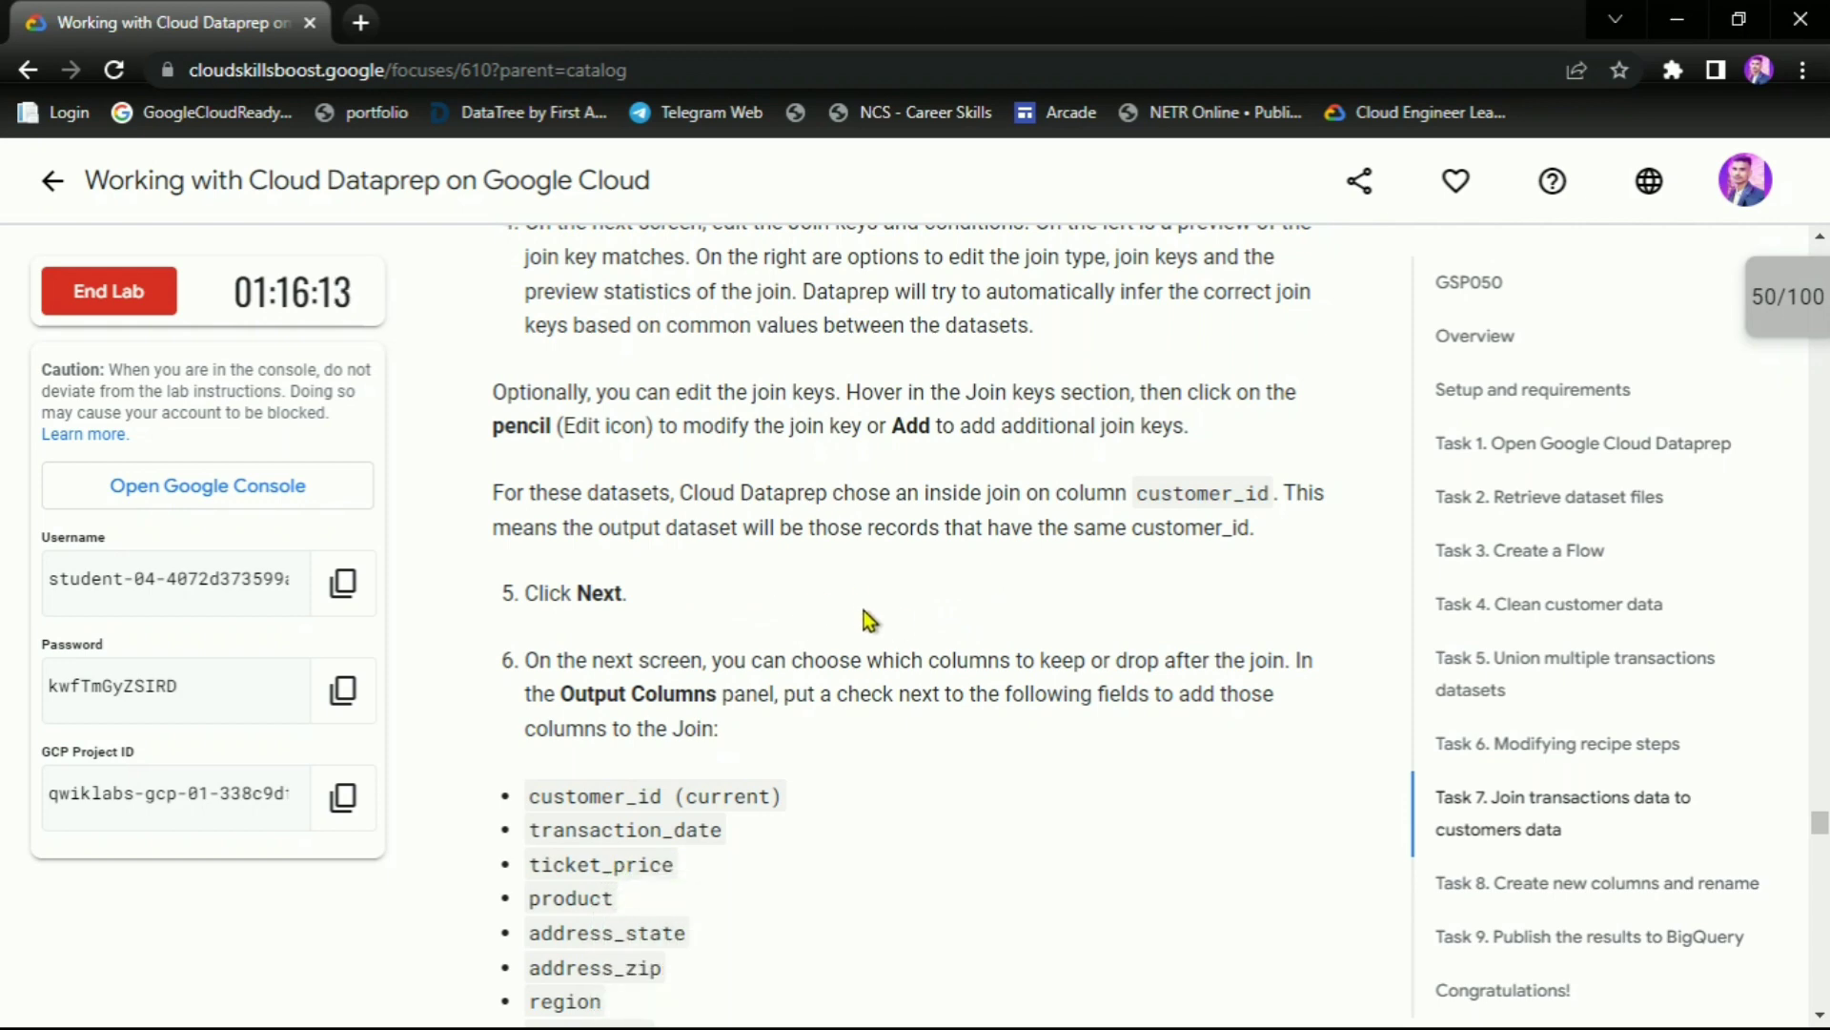
pyautogui.scroll(-1, 864, 611)
pyautogui.hotkey('alt', 'Tab')
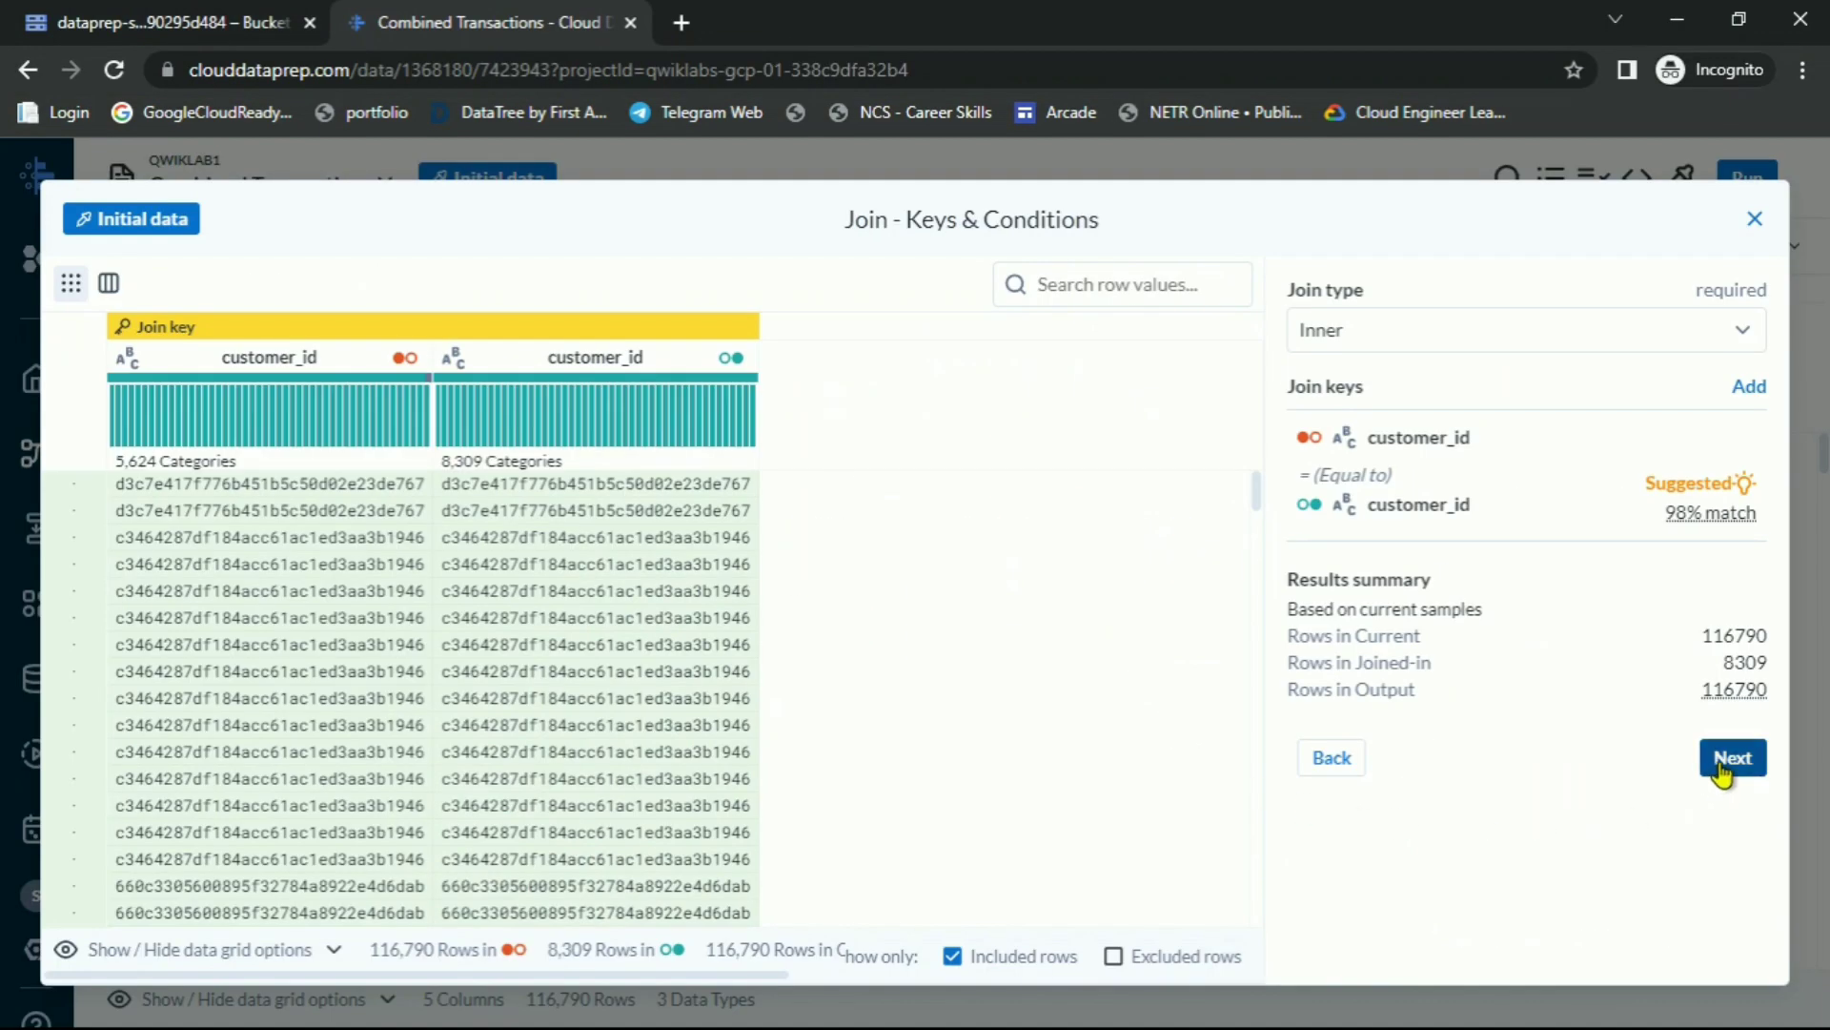
pyautogui.click(1732, 757)
# Read the lab's list of output columns to keep in the join and return to the Join tool in Dataprep
pyautogui.hotkey('alt', 'Tab')
pyautogui.scroll(-1, 794, 572)
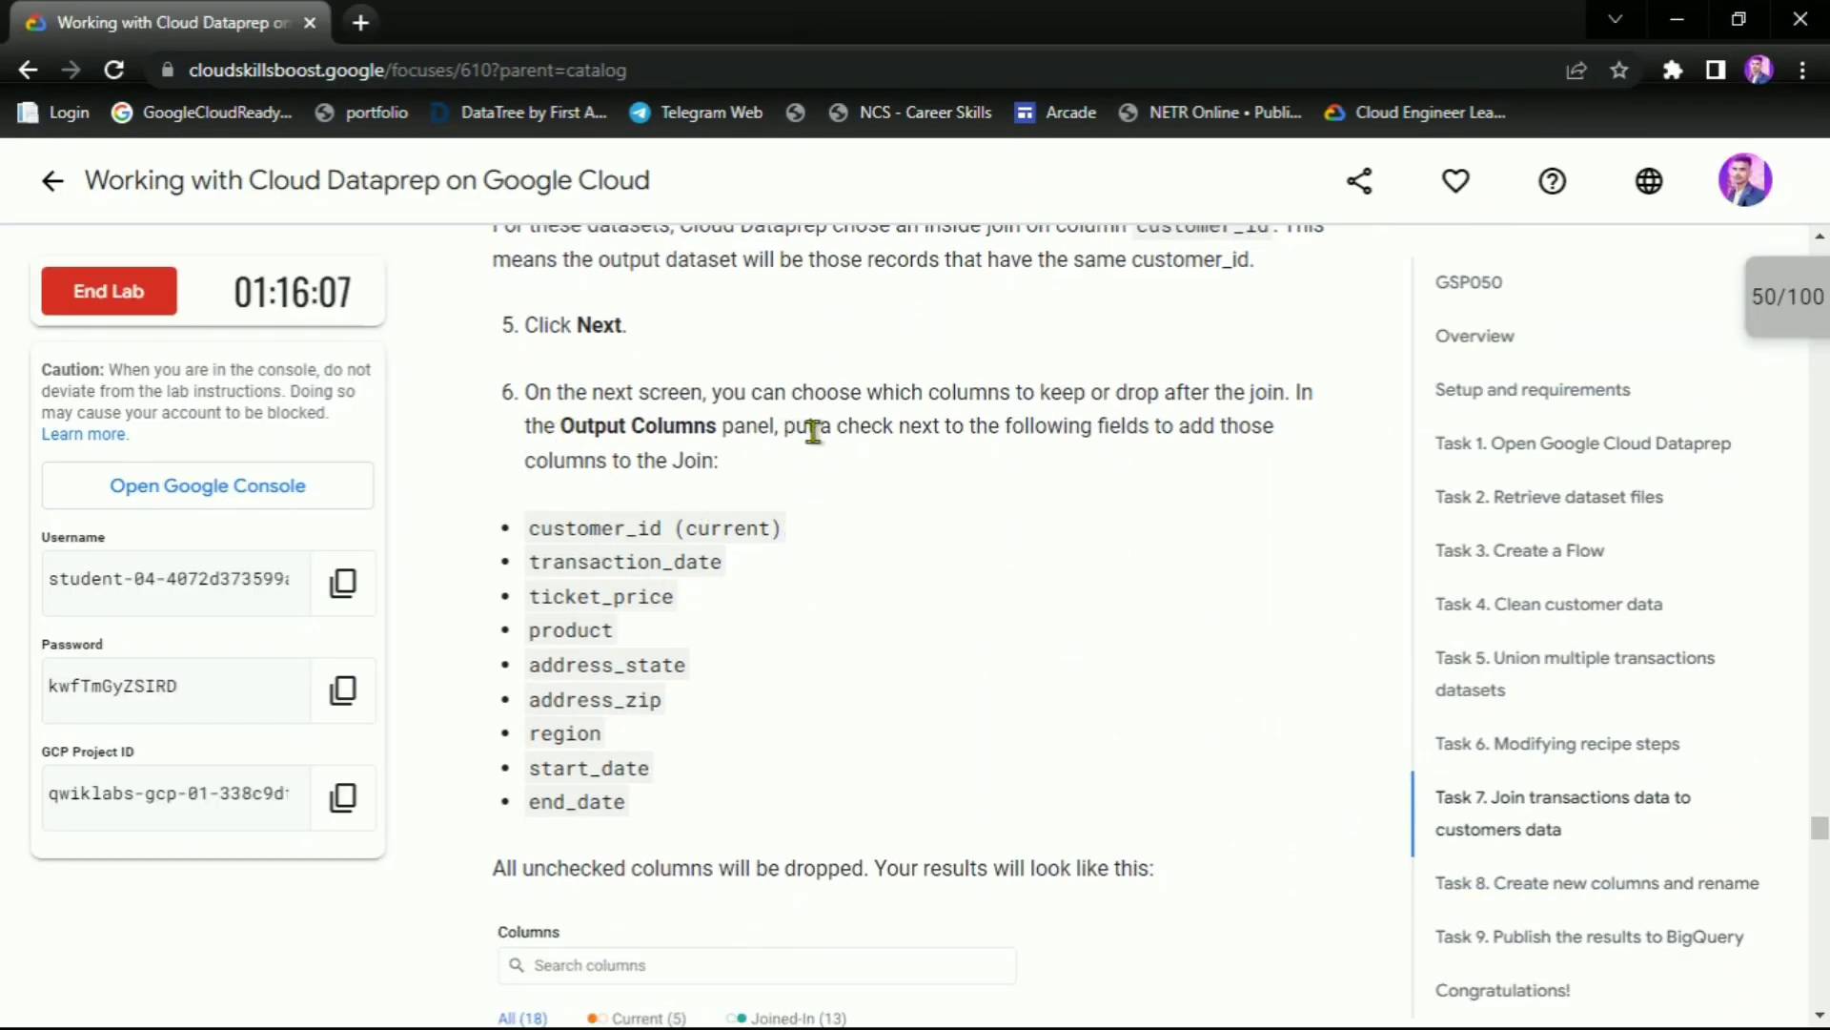
pyautogui.moveTo(782, 419); pyautogui.dragTo(835, 465)
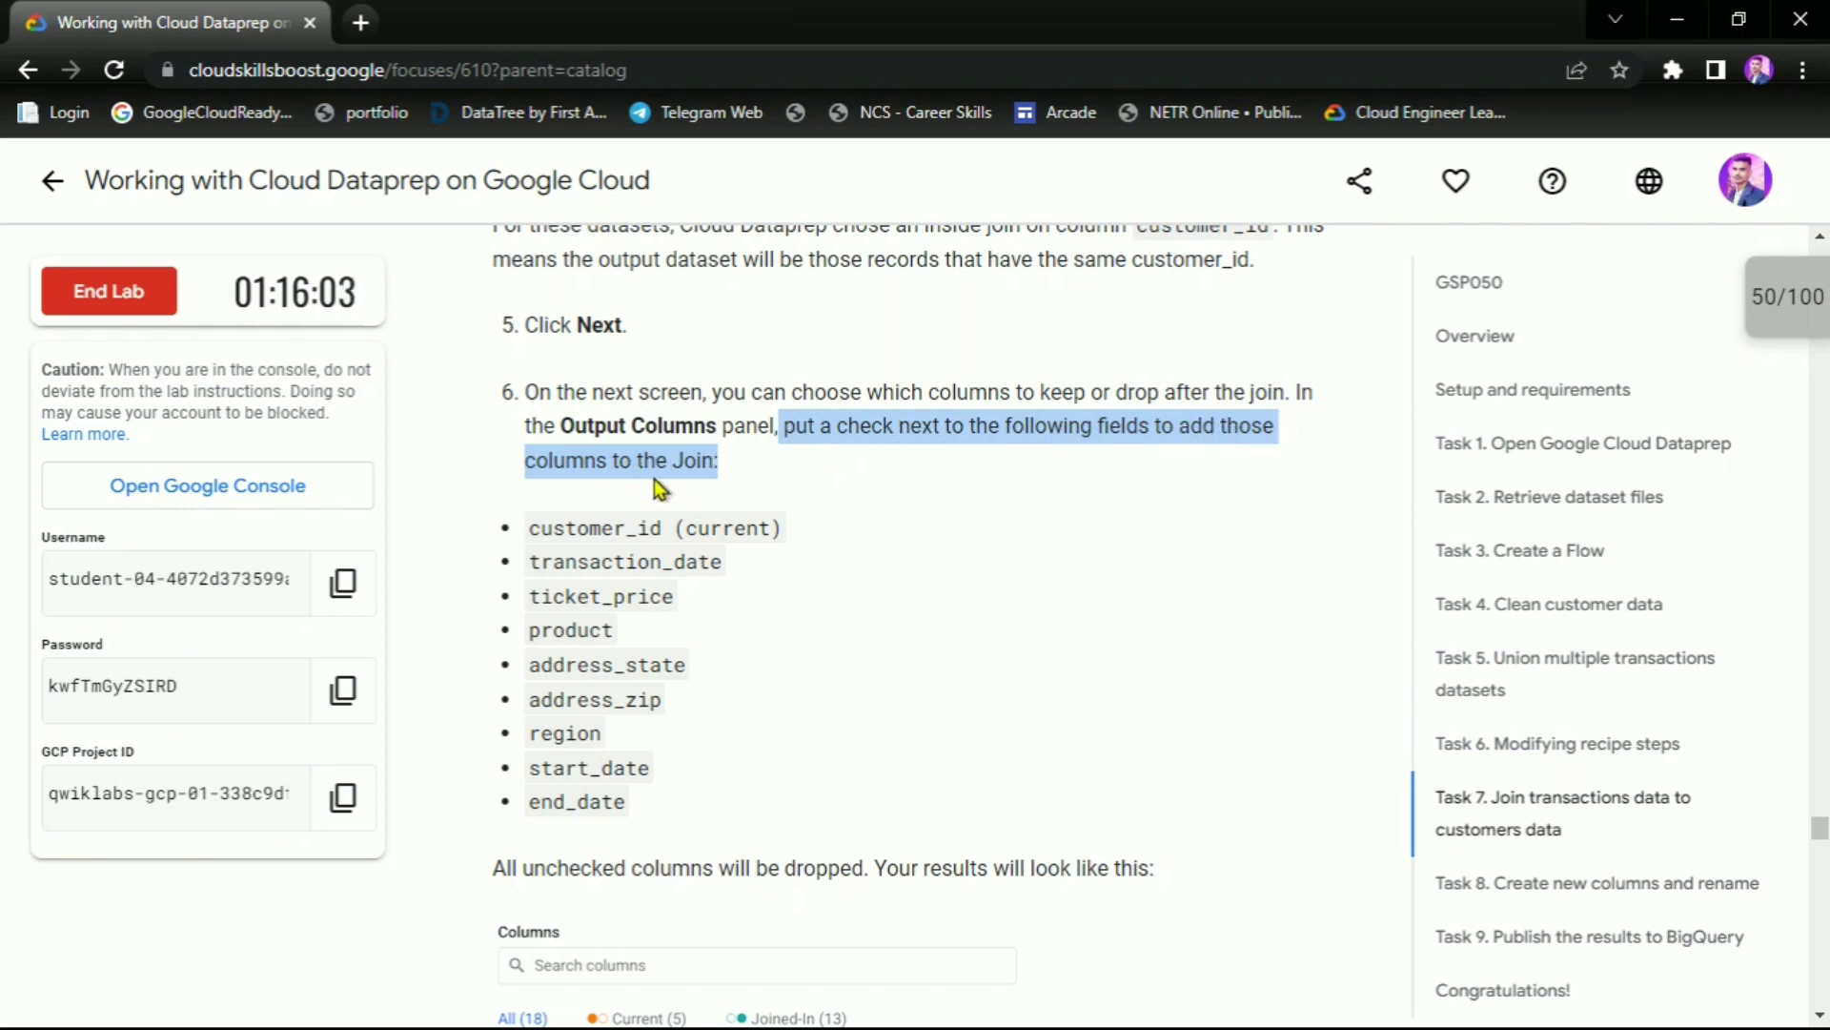
pyautogui.click(848, 466)
pyautogui.hotkey('alt', 'Tab')
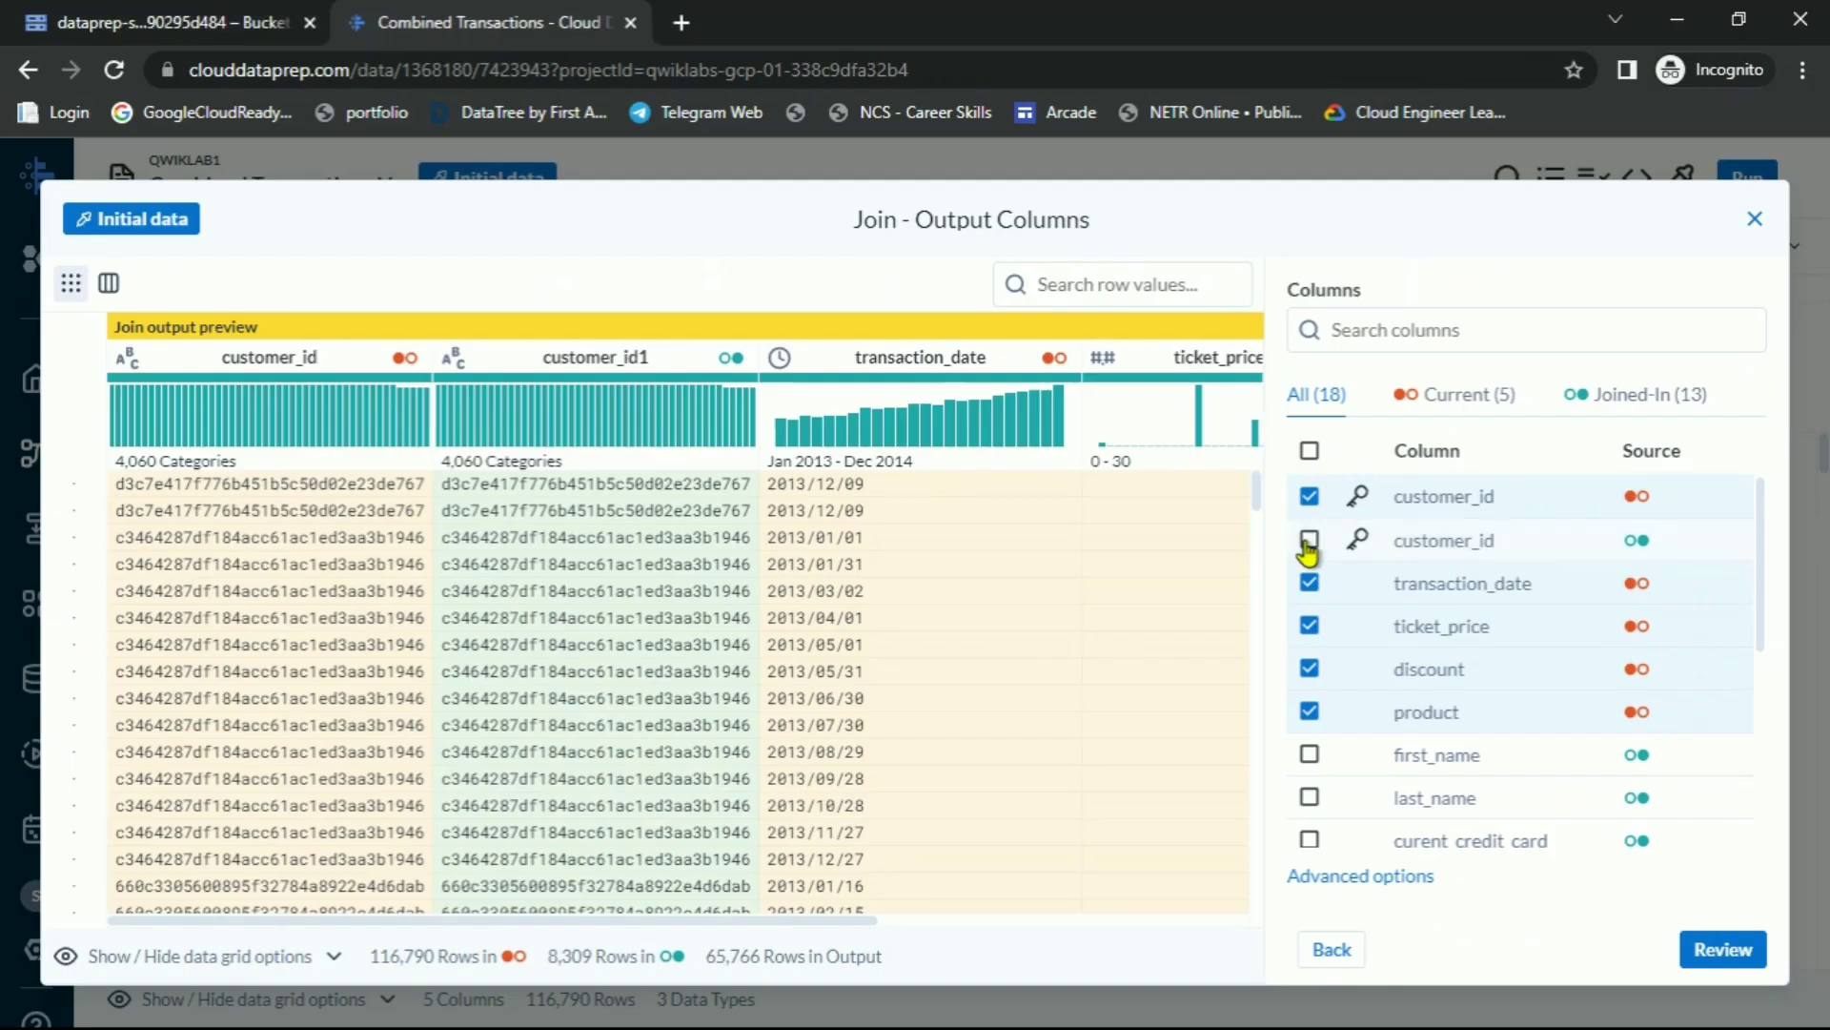
# Compare the lab's list of output columns to keep with the columns selected for the join in Dataprep
pyautogui.hotkey('alt', 'Tab')
pyautogui.hotkey('alt', 'Tab')
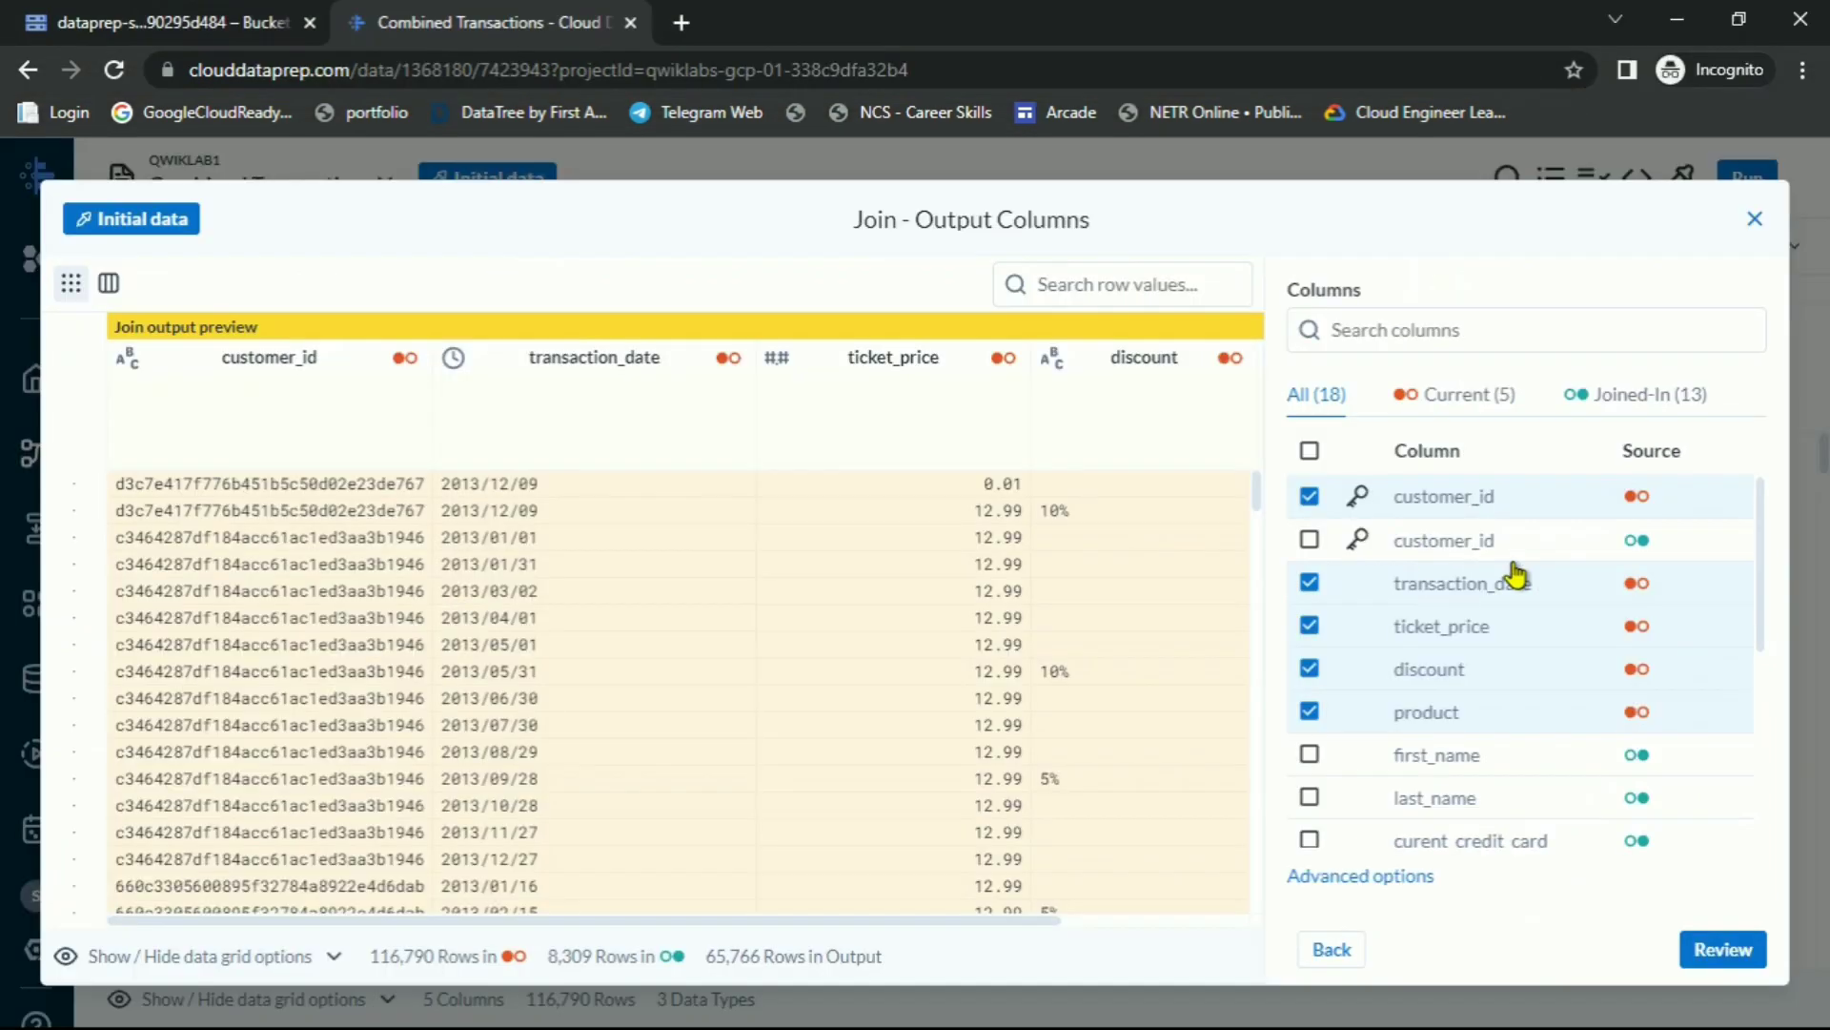
pyautogui.hotkey('alt', 'Tab')
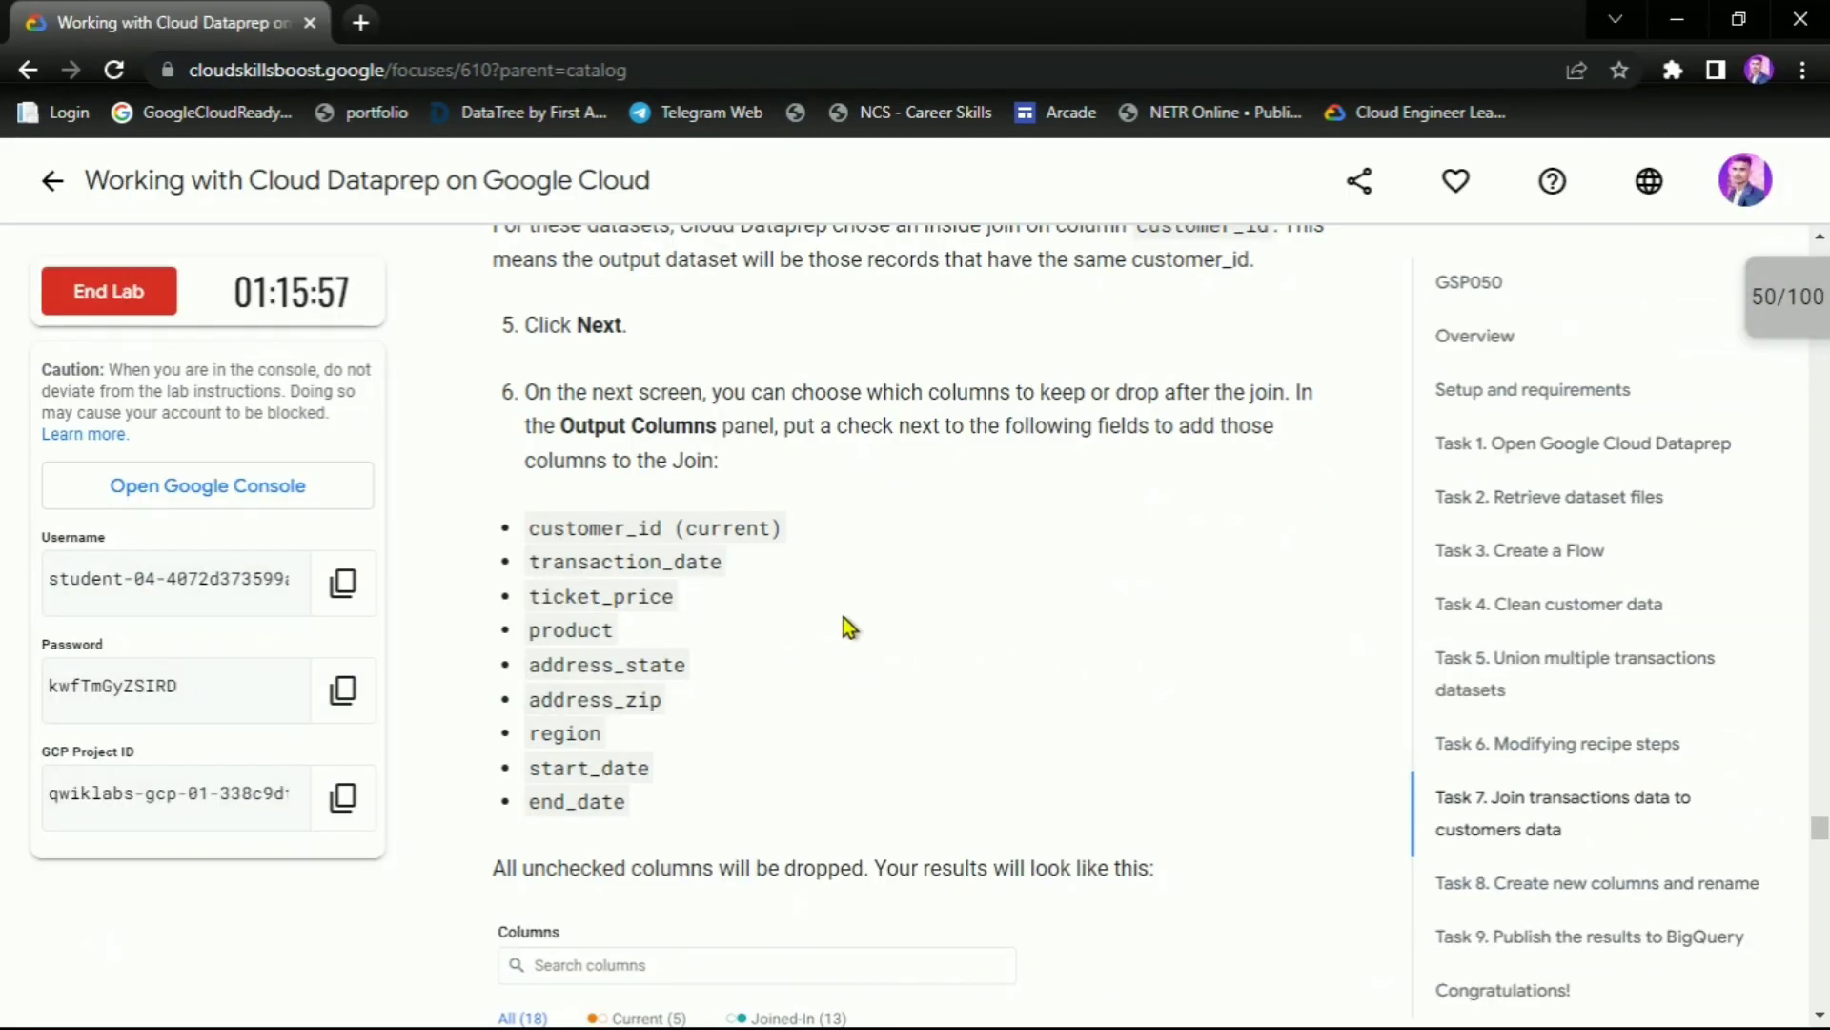
pyautogui.hotkey('alt', 'Tab')
pyautogui.hotkey('alt', 'Tab')
pyautogui.doubleClick(592, 561)
pyautogui.click(733, 611)
pyautogui.hotkey('alt', 'Tab')
pyautogui.hotkey('alt', 'Tab')
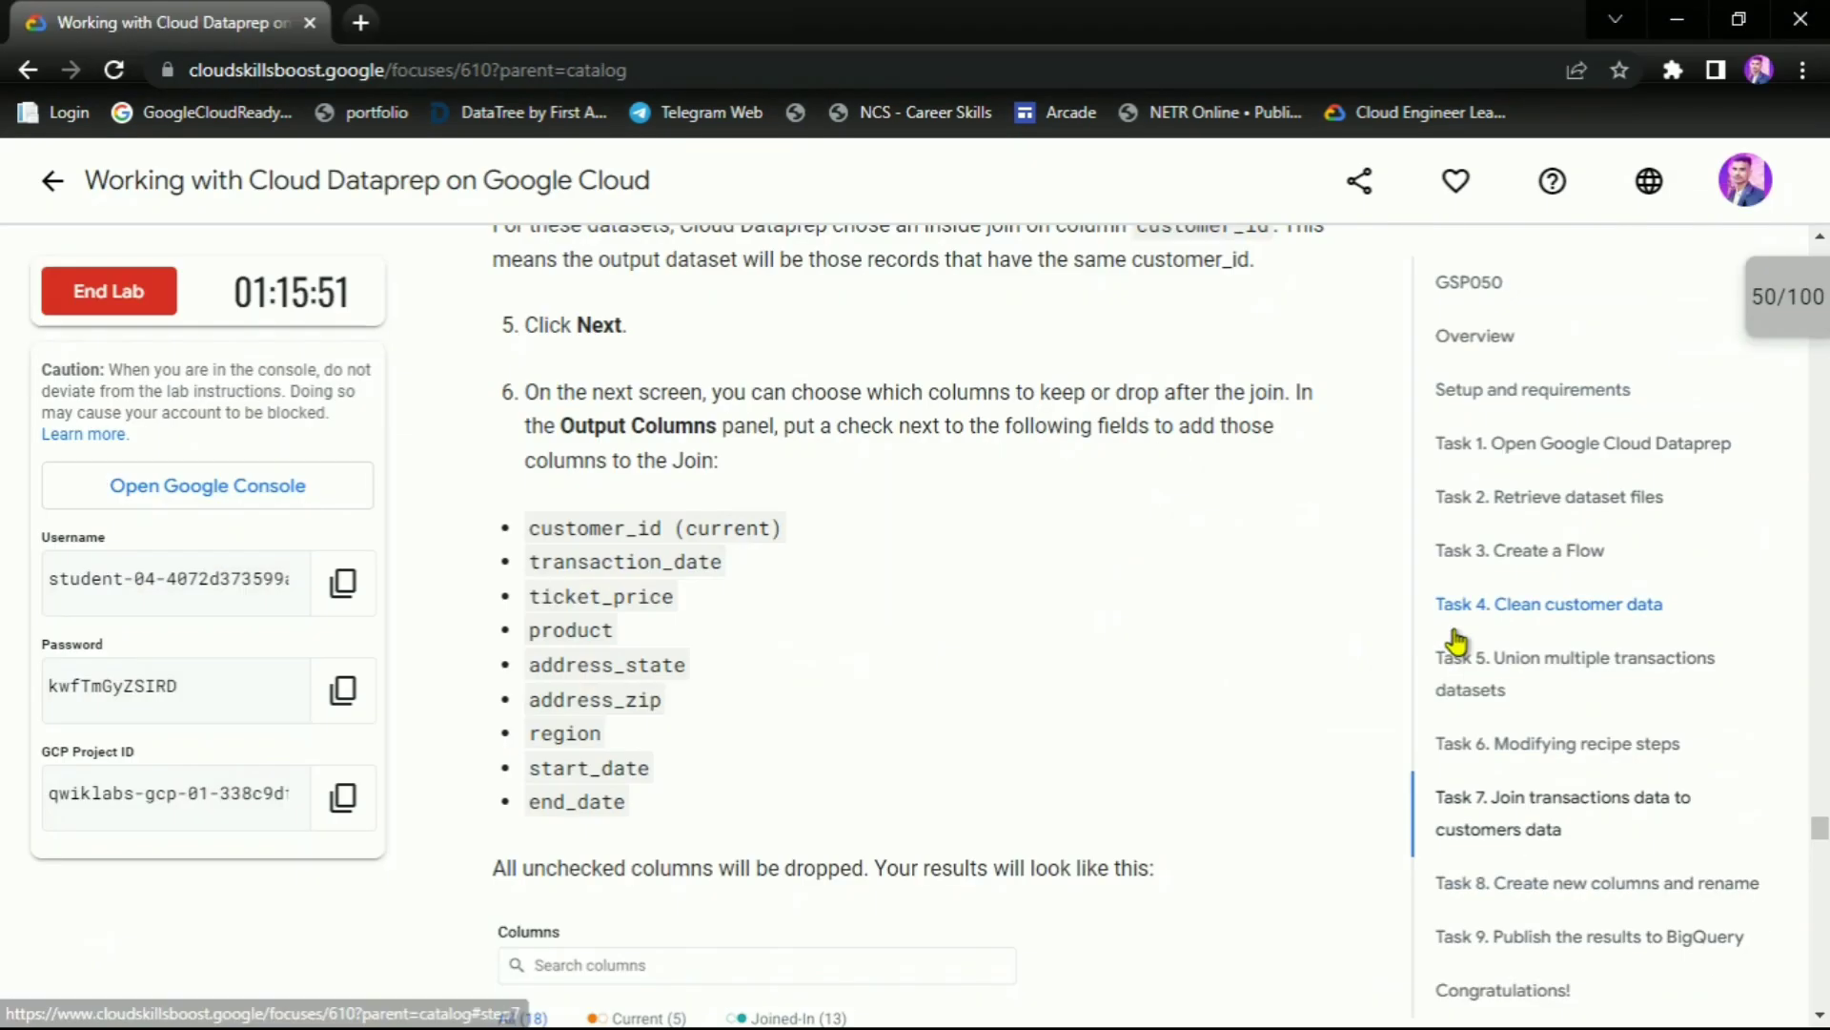
pyautogui.hotkey('alt', 'Tab')
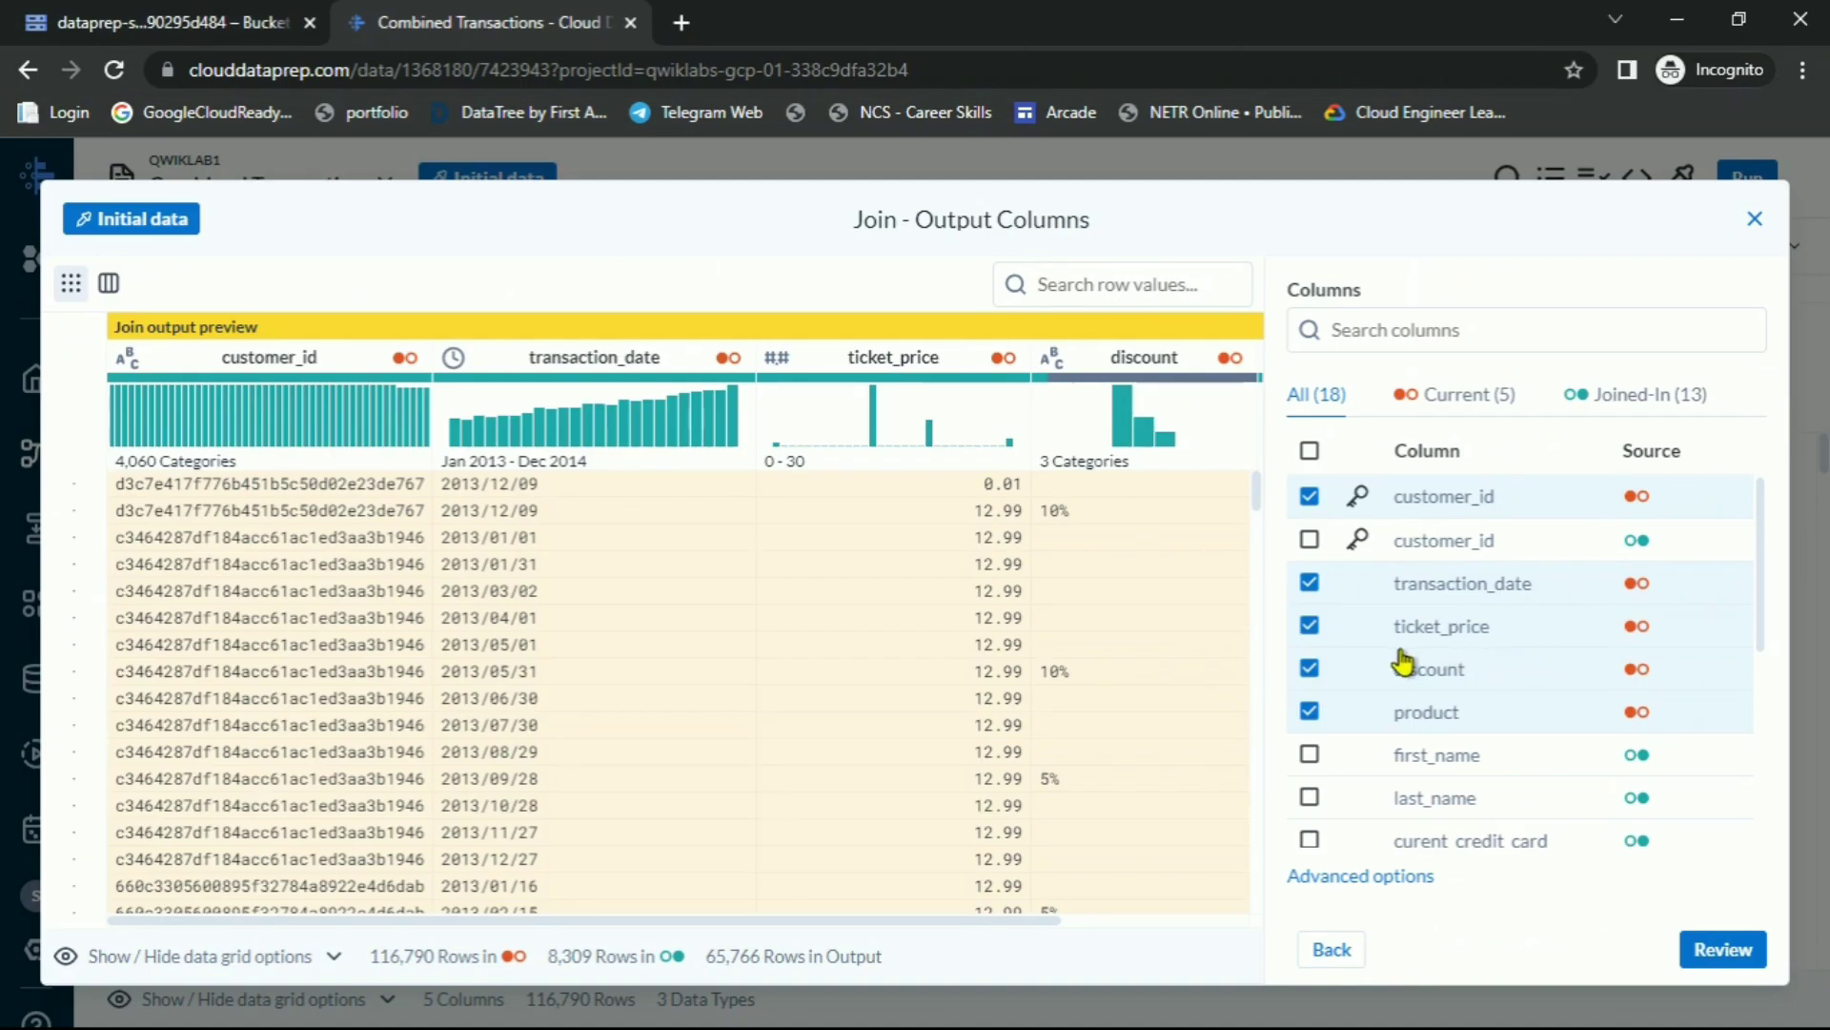
# Recheck the lab's column list and exclude the discount column from the join output in Dataprep
pyautogui.hotkey('alt', 'Tab')
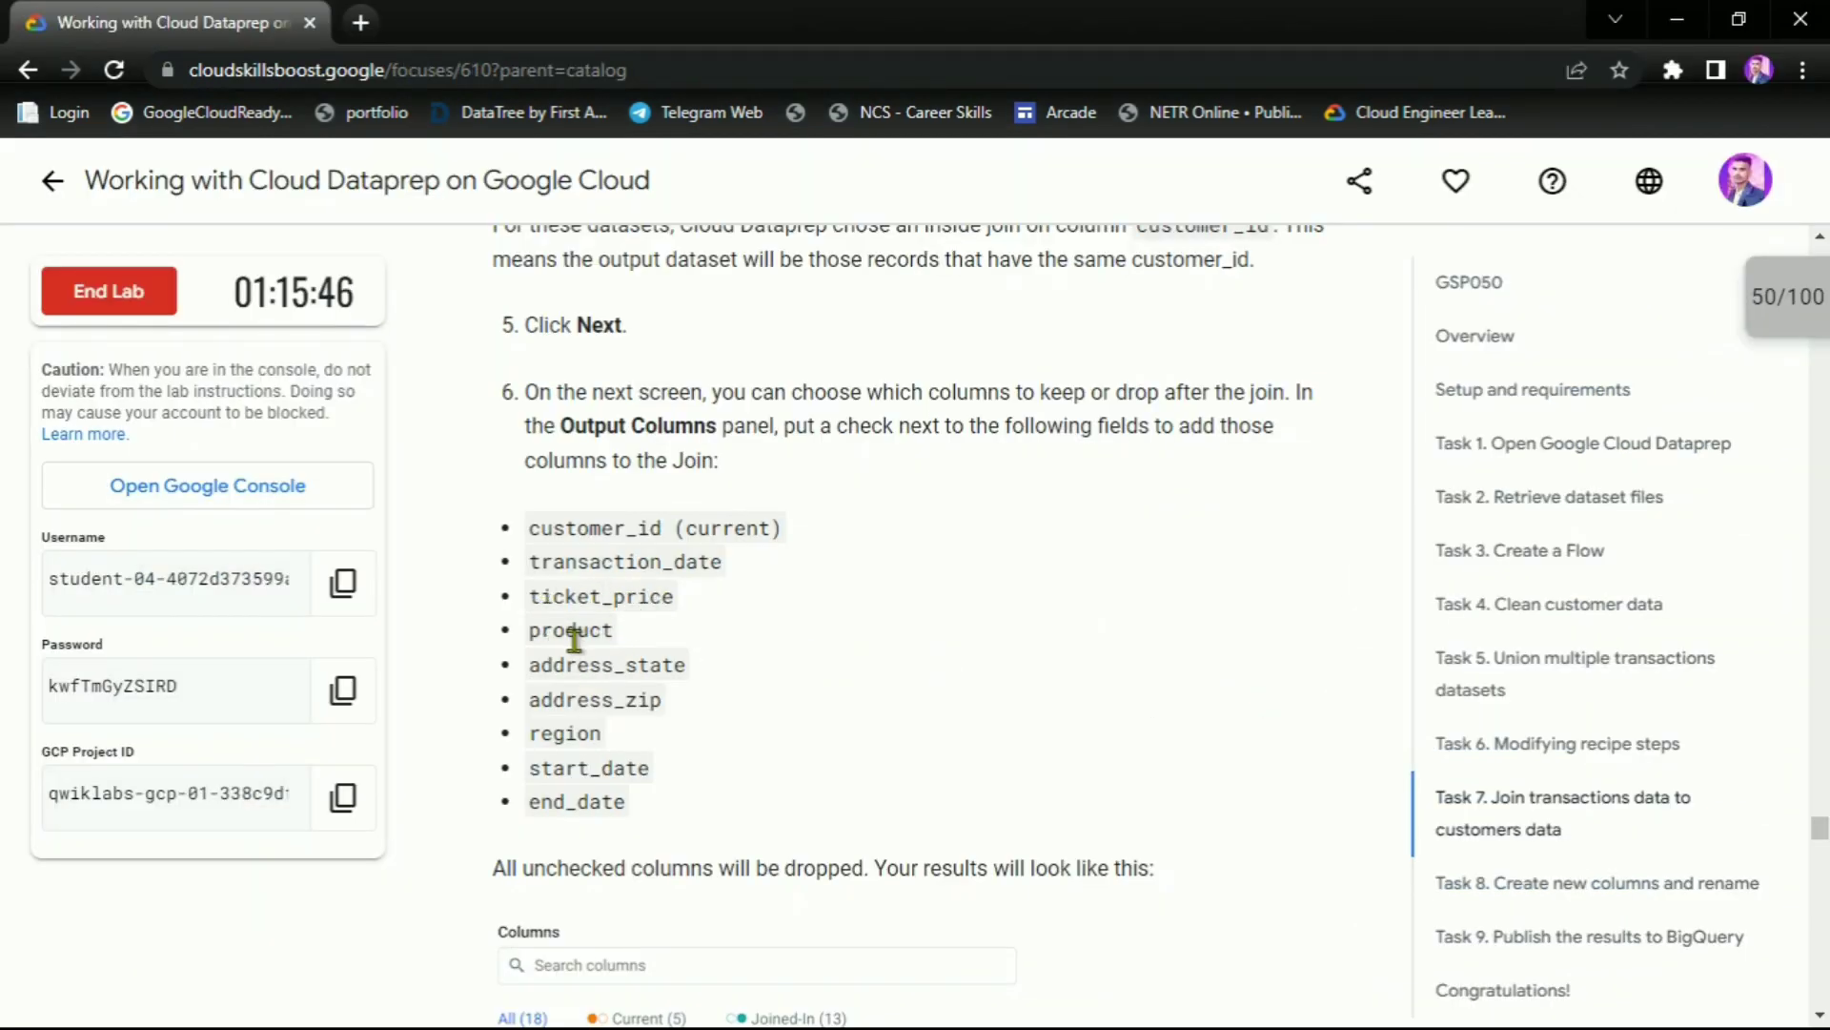
pyautogui.hotkey('alt', 'Tab')
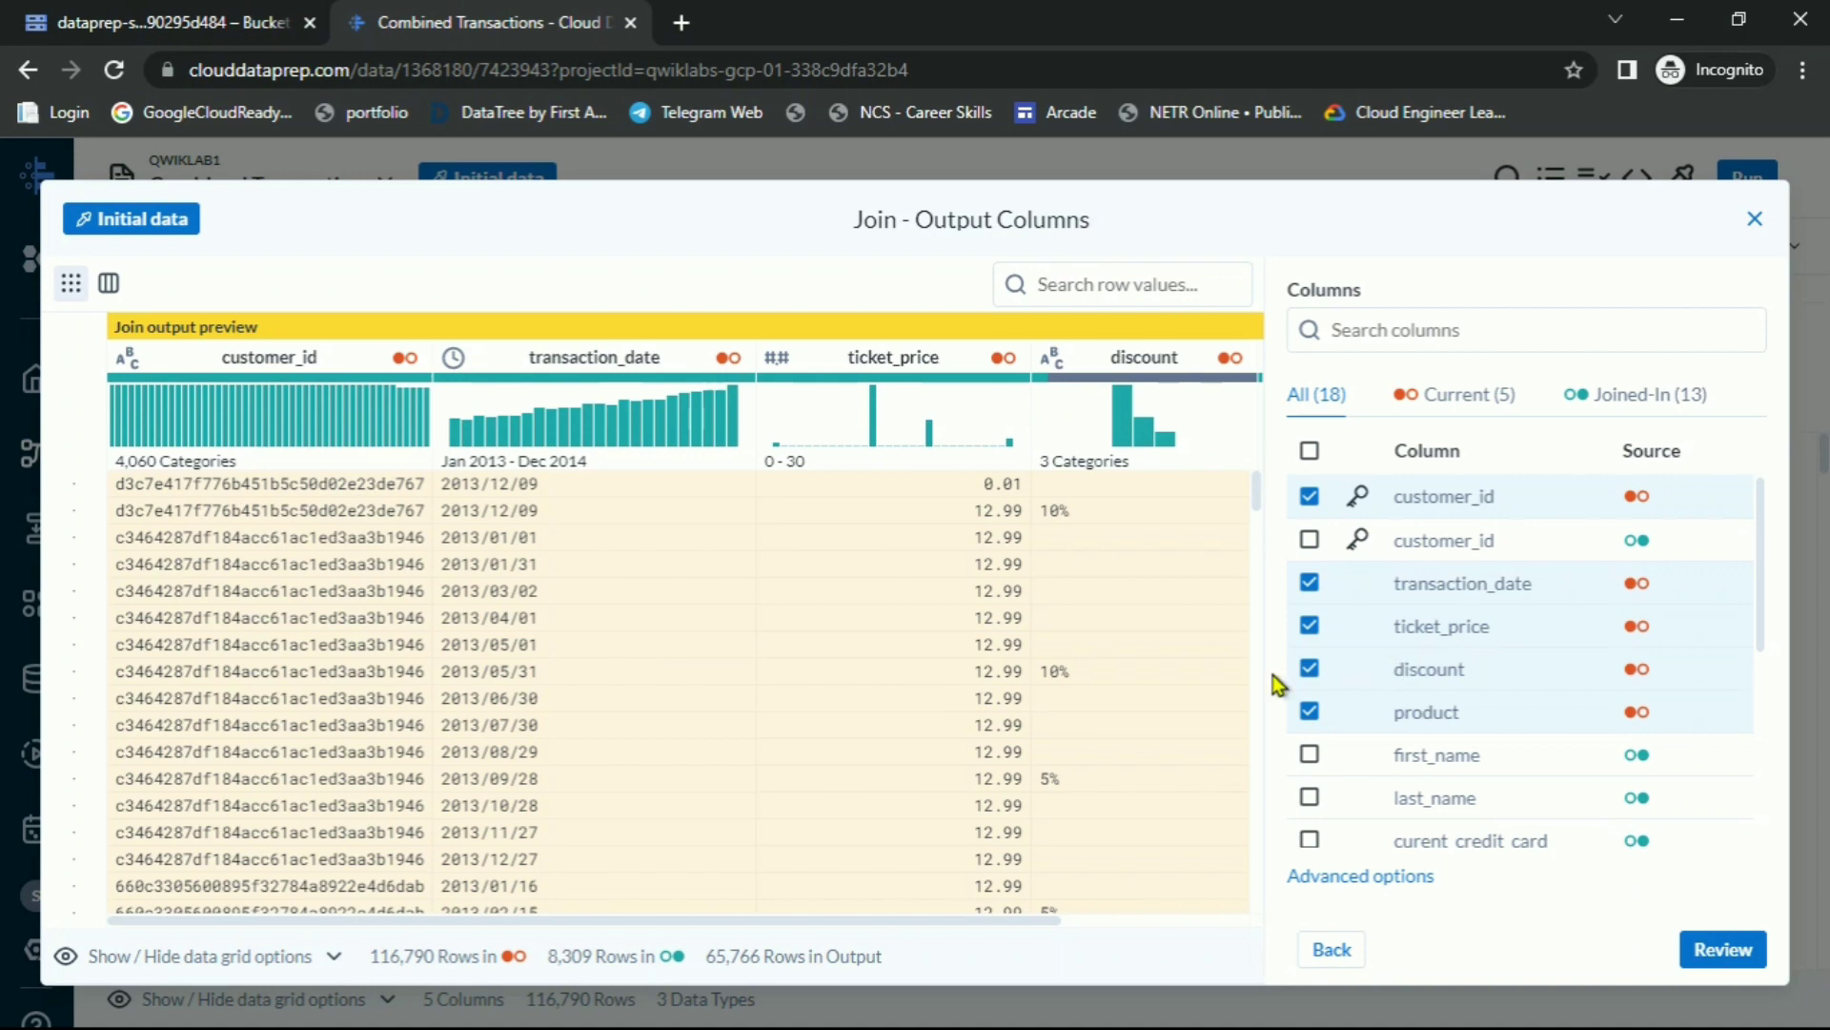
pyautogui.click(1310, 669)
pyautogui.scroll(-2, 1328, 747)
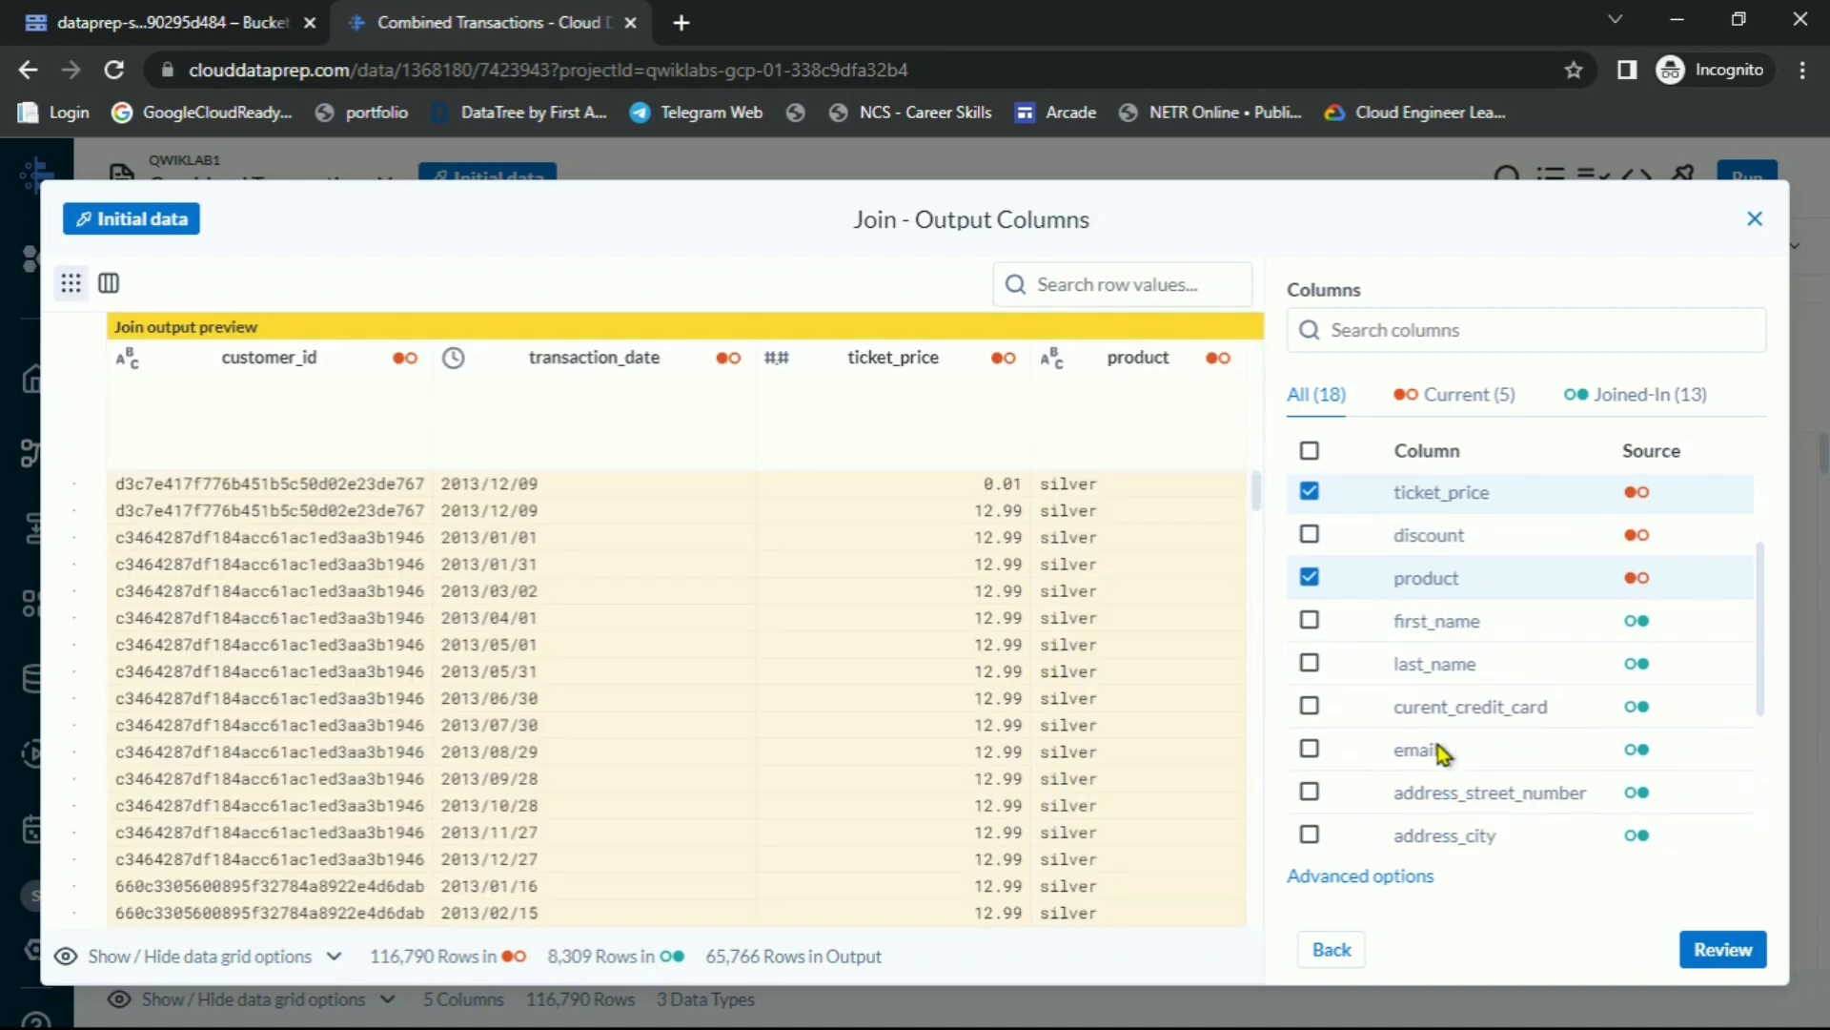
# Following the lab's list, include address_state and address_zip in the join output columns in Dataprep
pyautogui.hotkey('alt', 'Tab')
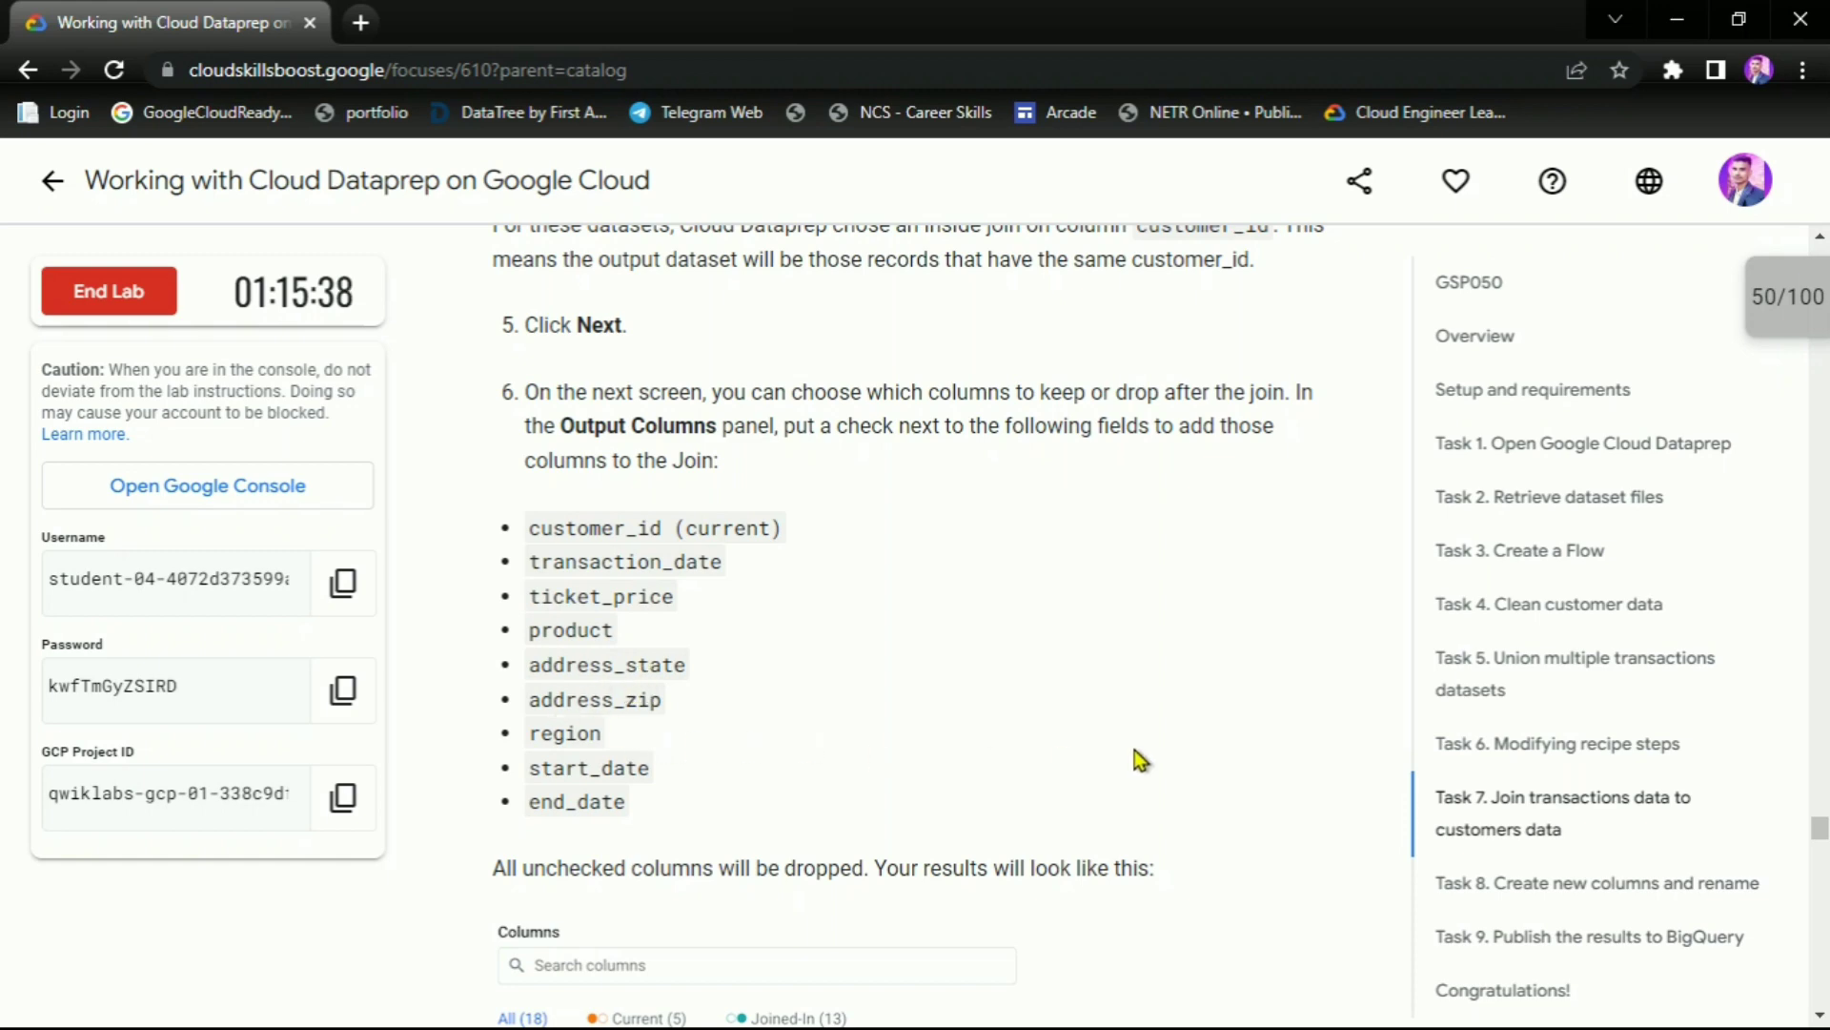
pyautogui.hotkey('alt', 'Tab')
pyautogui.scroll(-2, 1501, 717)
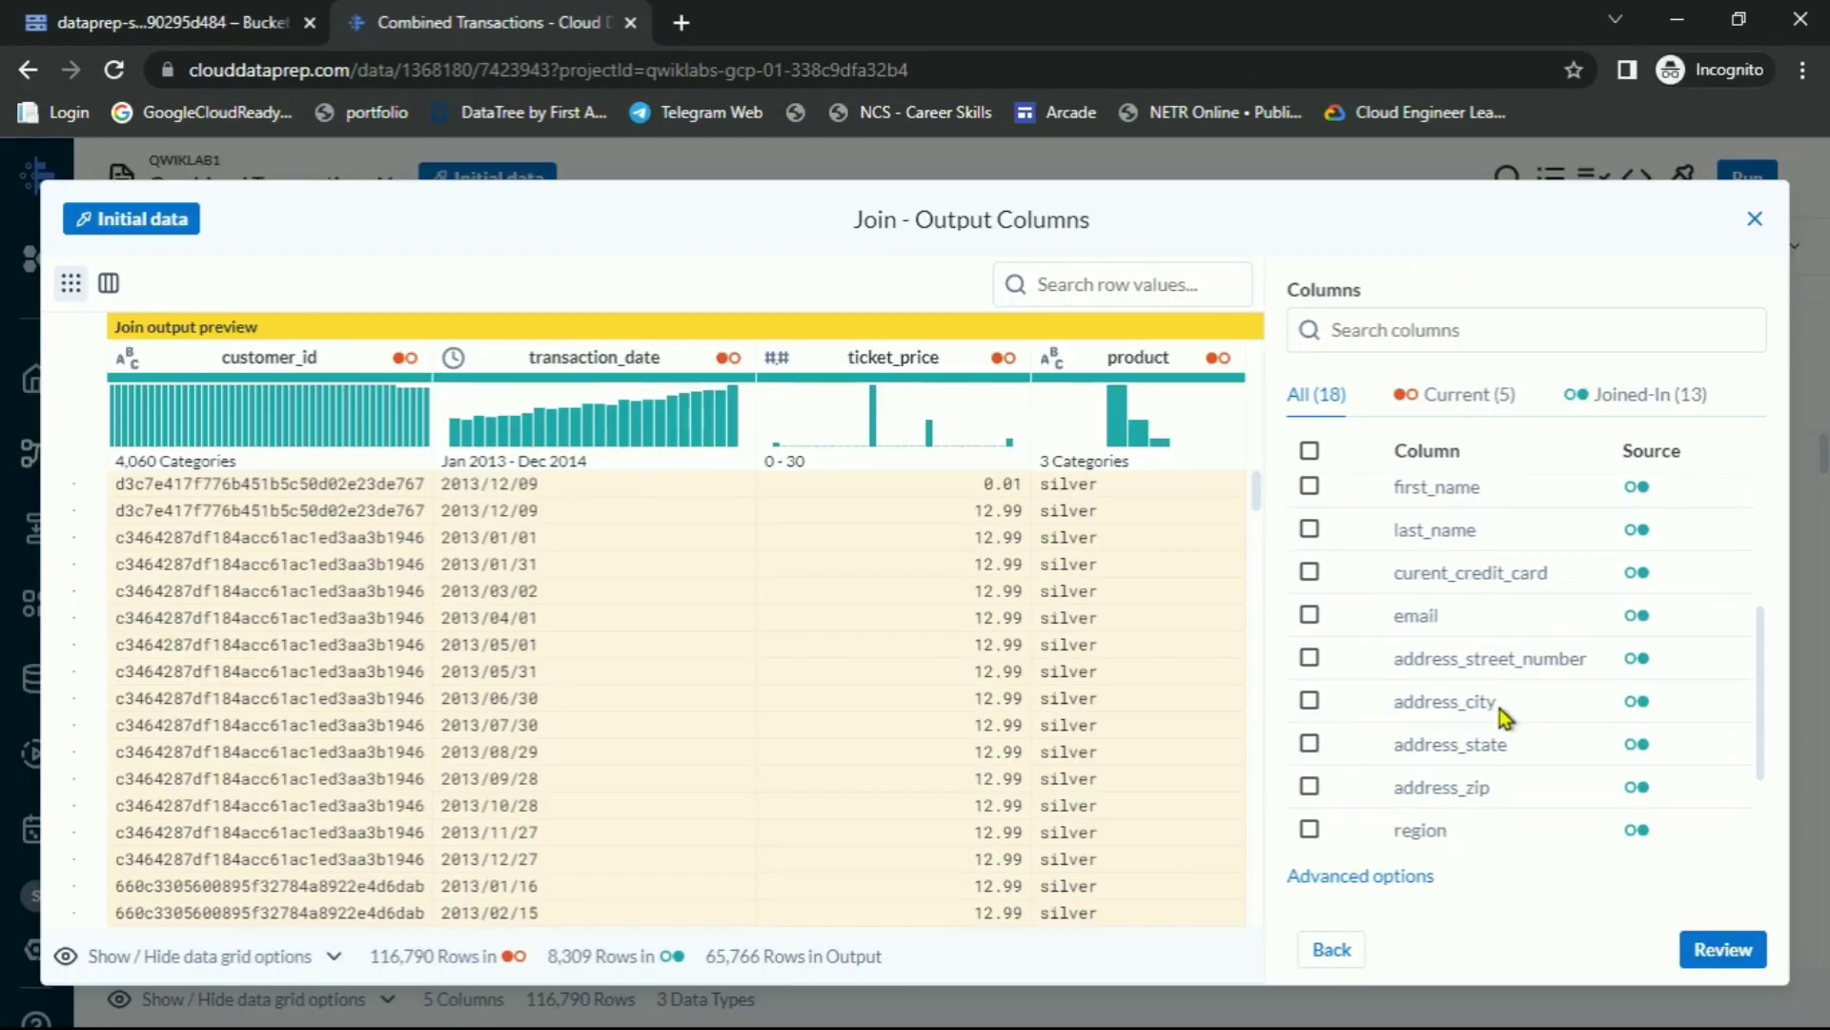
pyautogui.click(1309, 744)
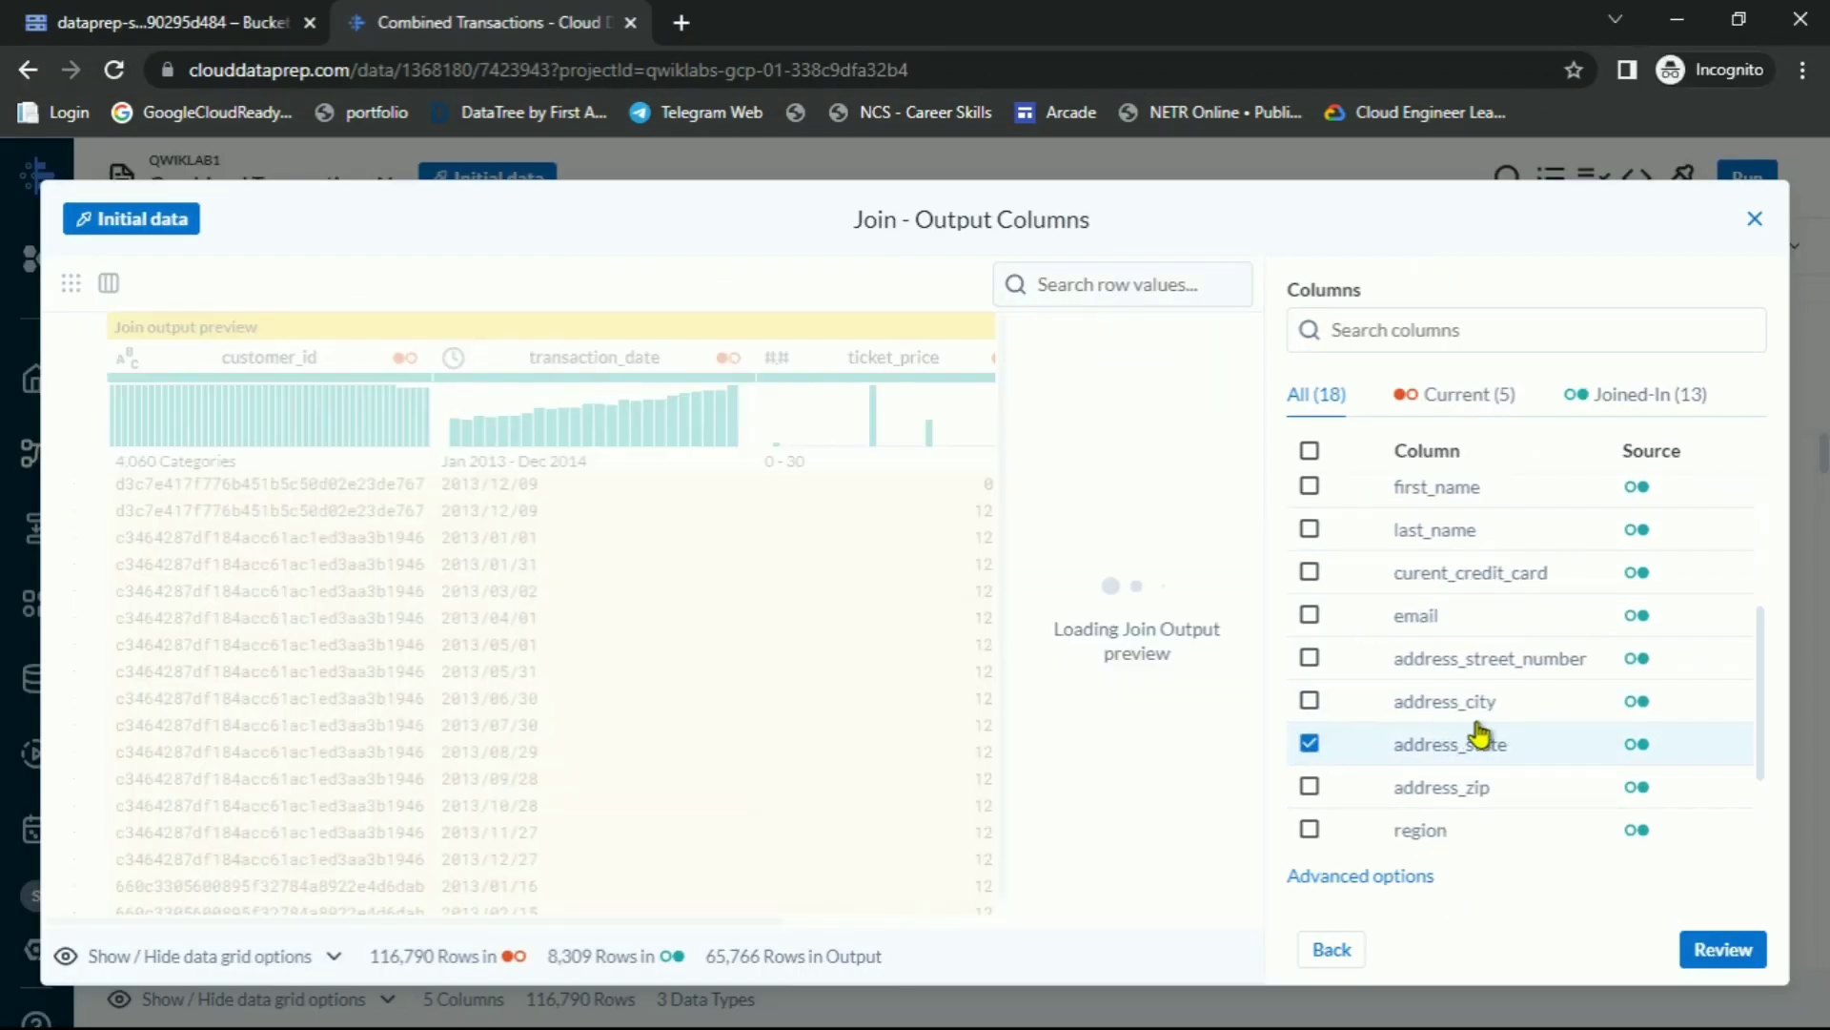
pyautogui.scroll(-2, 1493, 743)
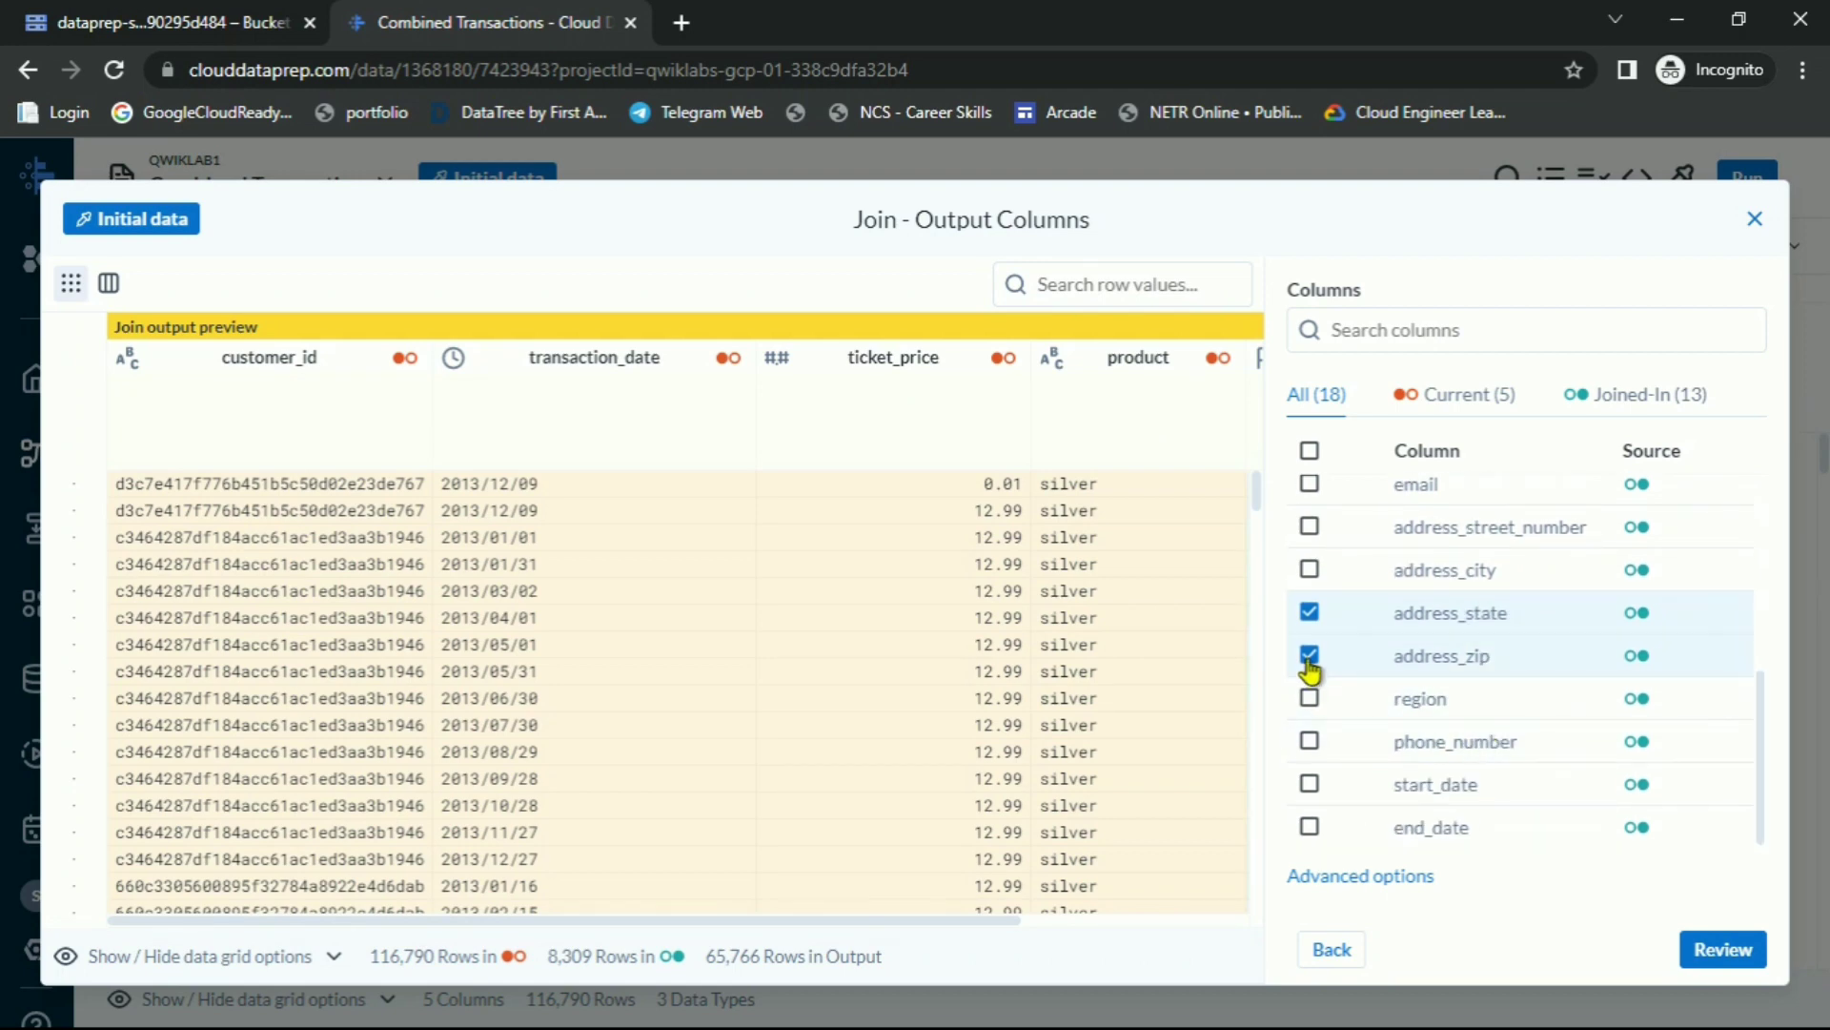
# Check the lab's remaining fields and include region, start_date and end_date in the join output in Dataprep
pyautogui.hotkey('alt', 'Tab')
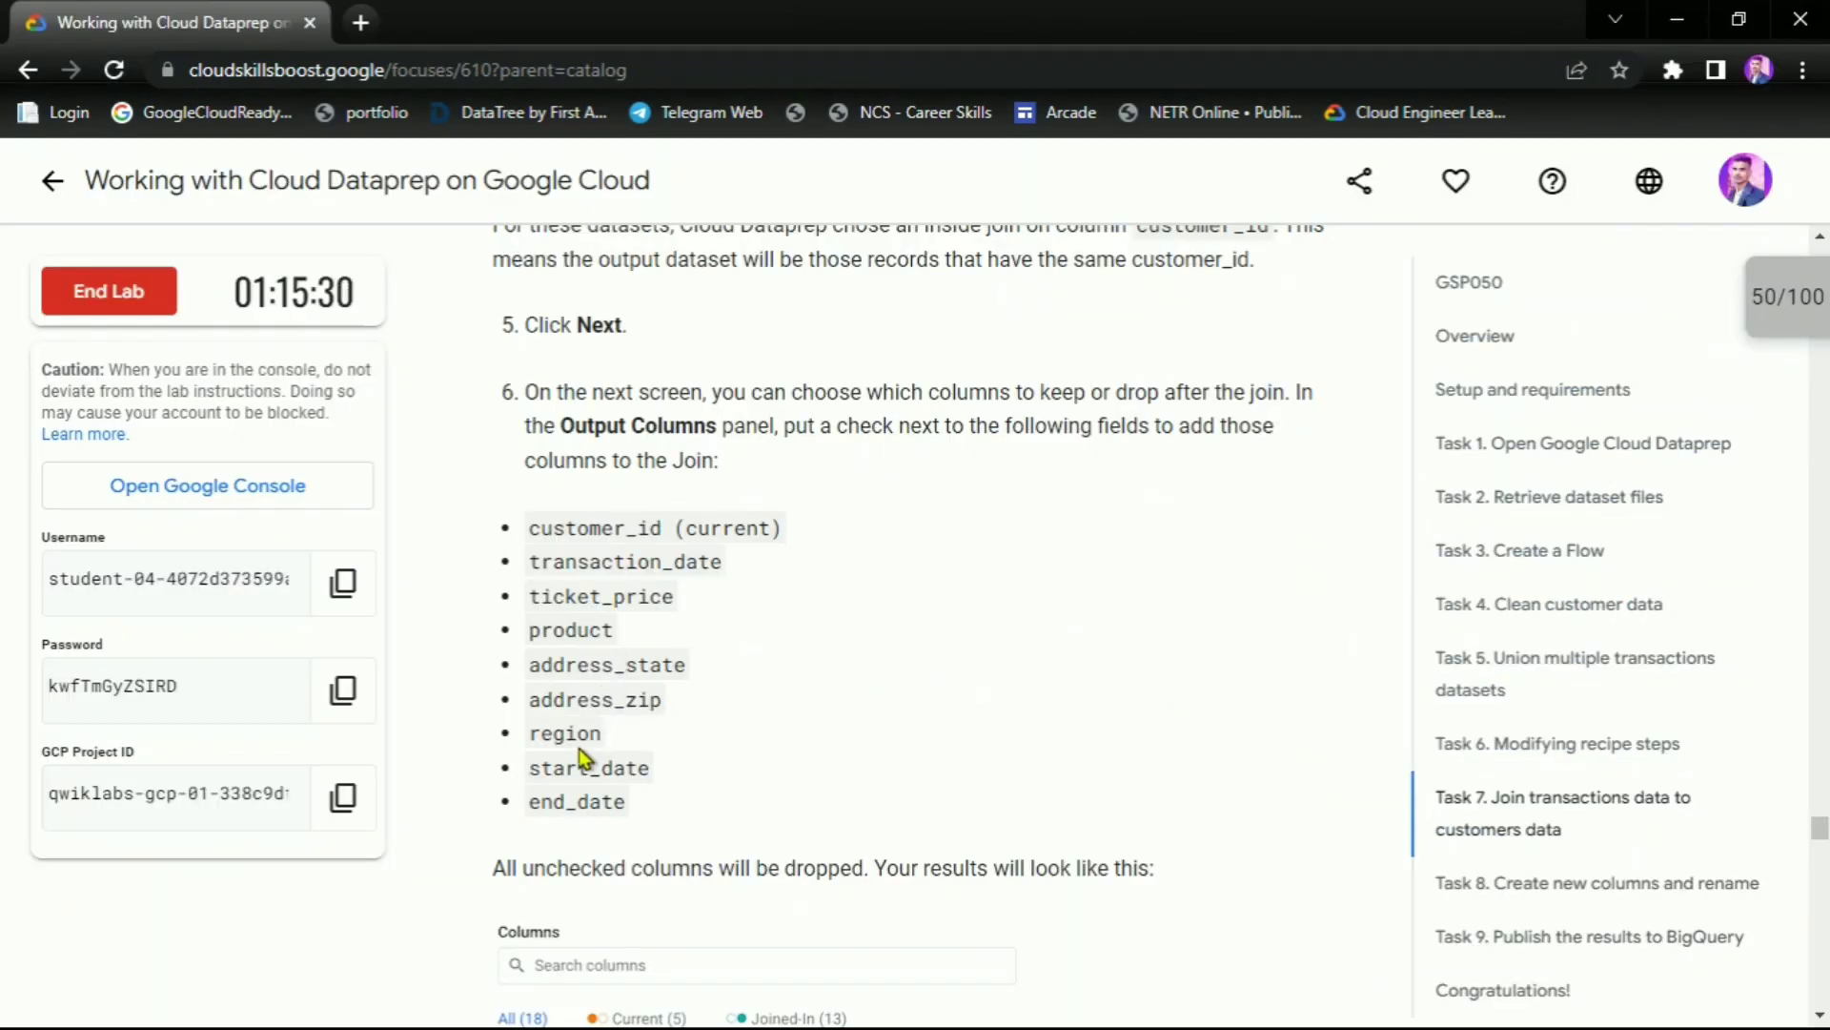
pyautogui.hotkey('alt', 'Tab')
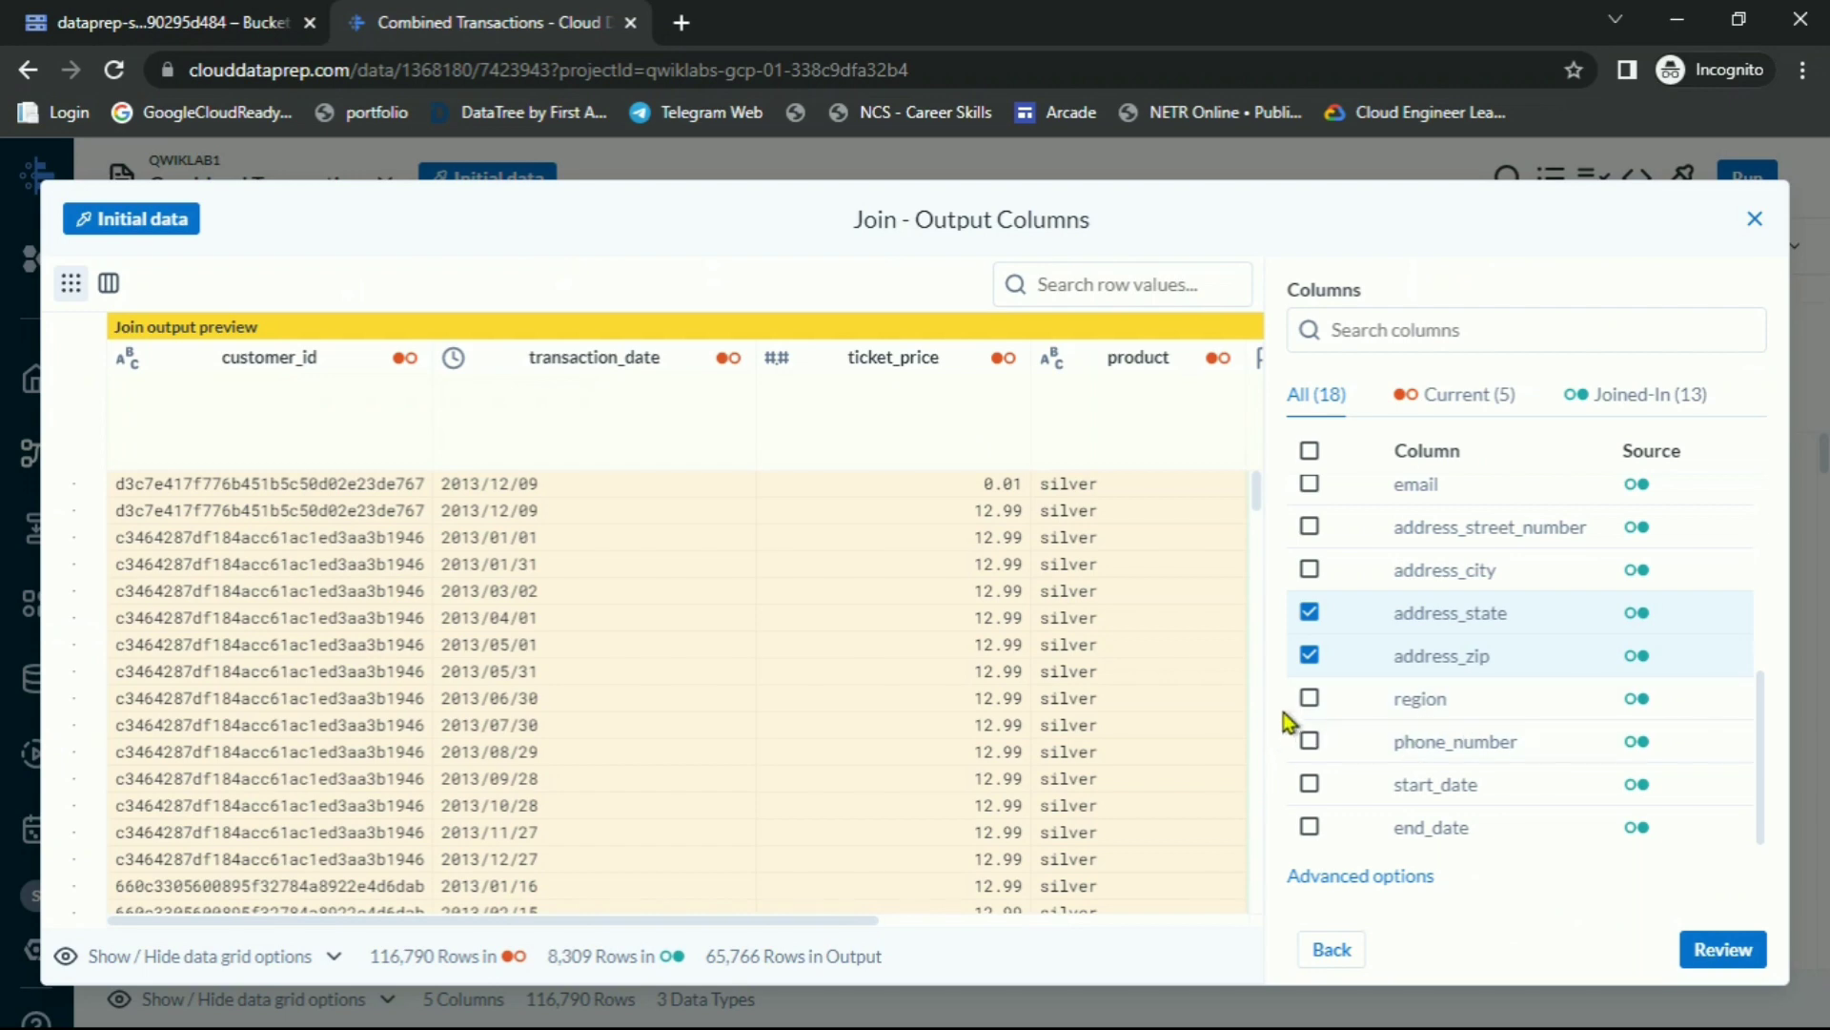
pyautogui.click(1311, 785)
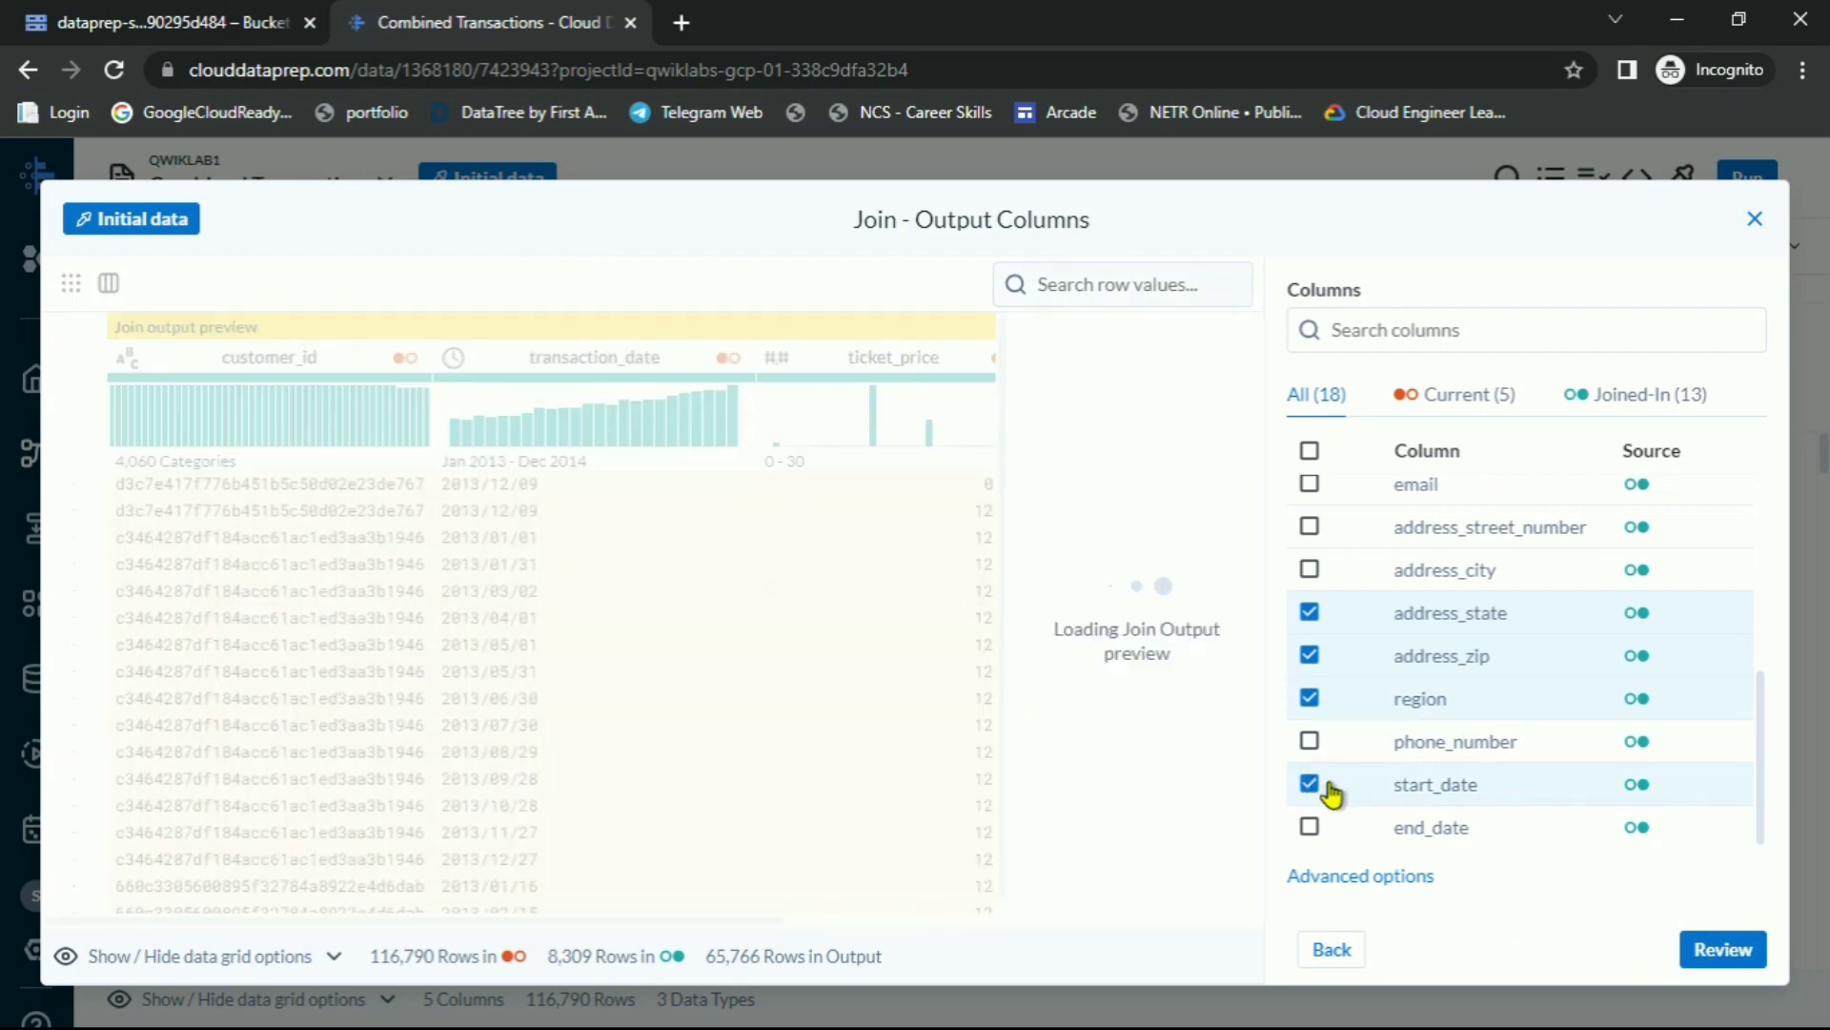
pyautogui.click(1308, 828)
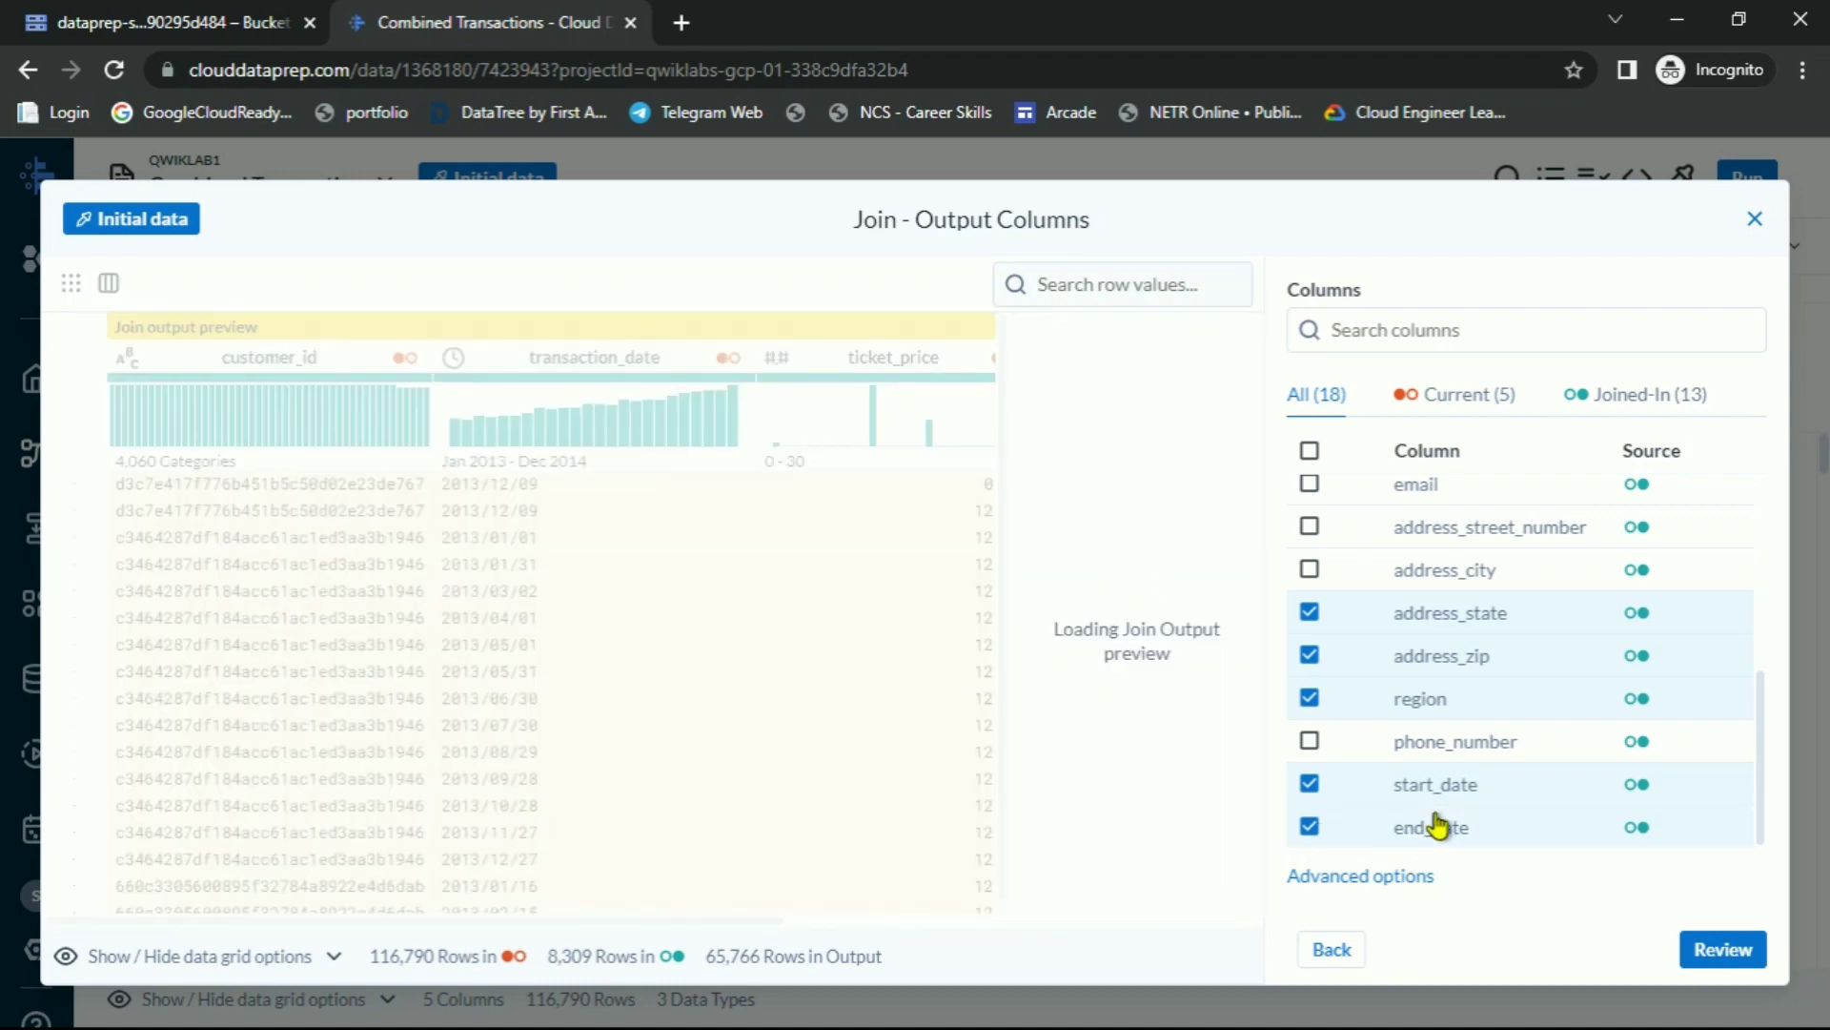
# Verify the selected join output columns against the lab's field list and its example of the expected selection
pyautogui.hotkey('alt', 'Tab')
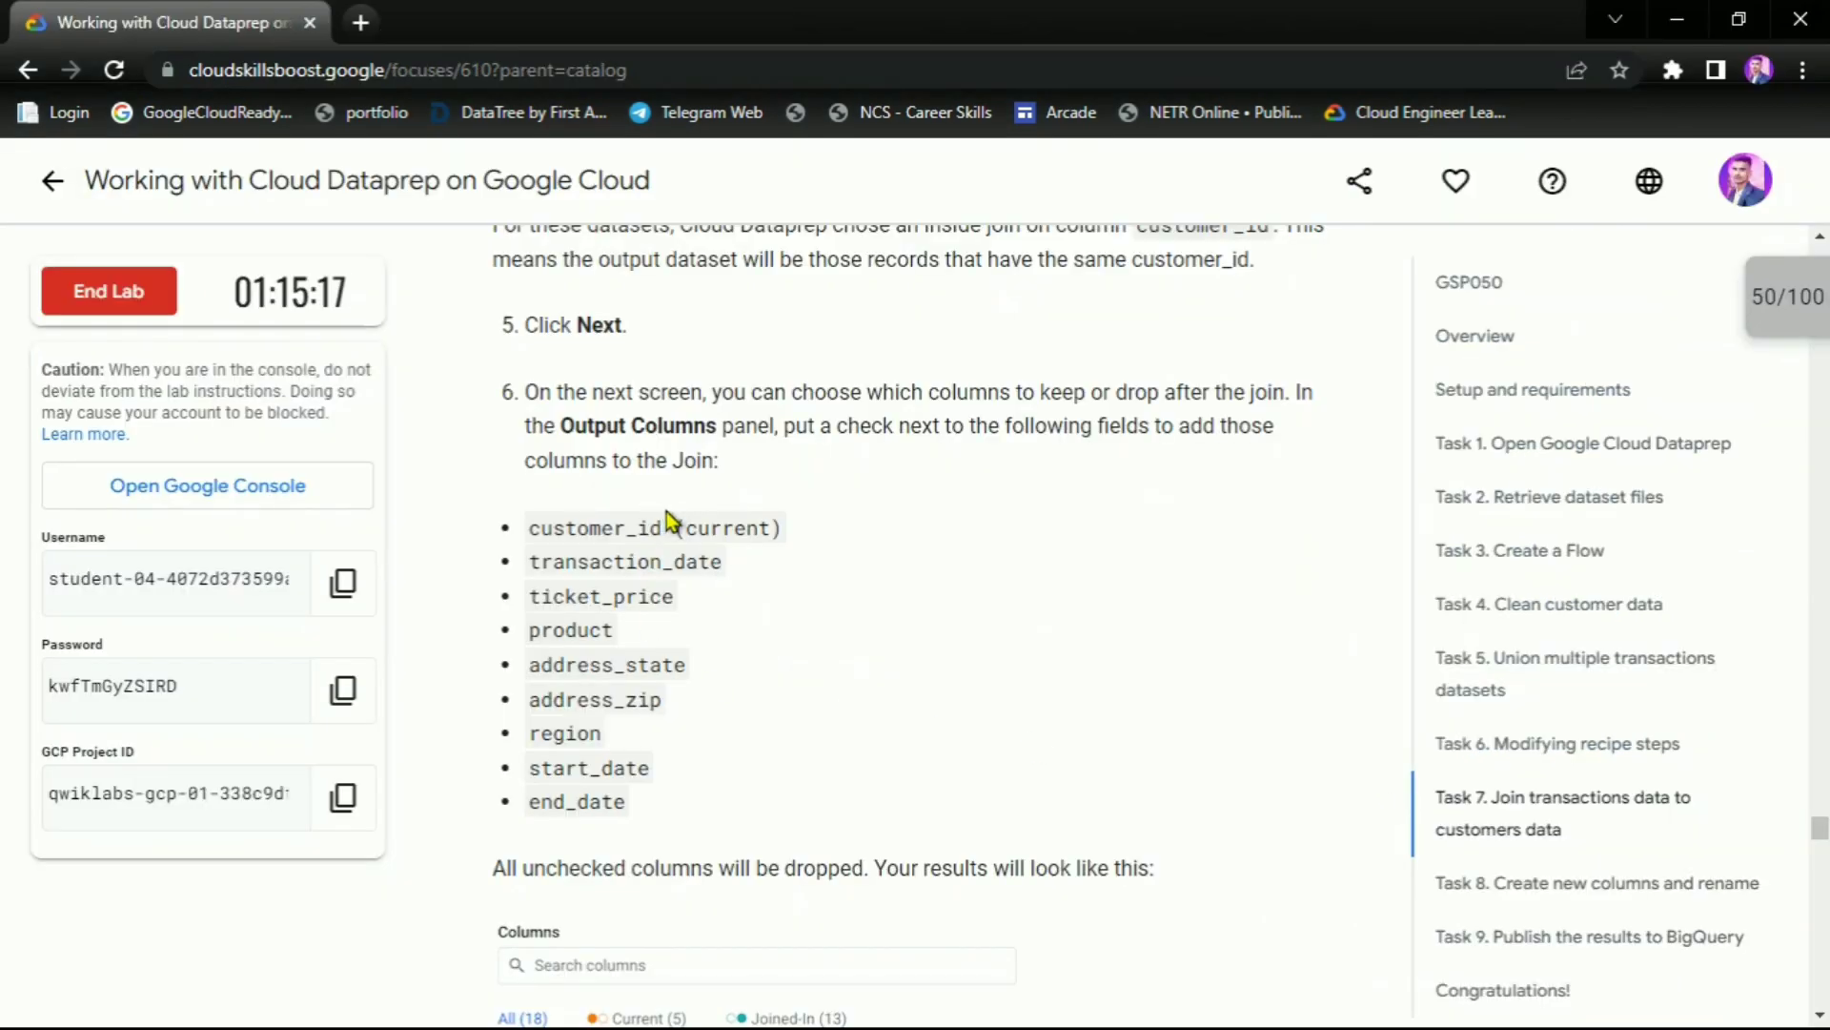
pyautogui.moveTo(542, 526); pyautogui.dragTo(802, 797)
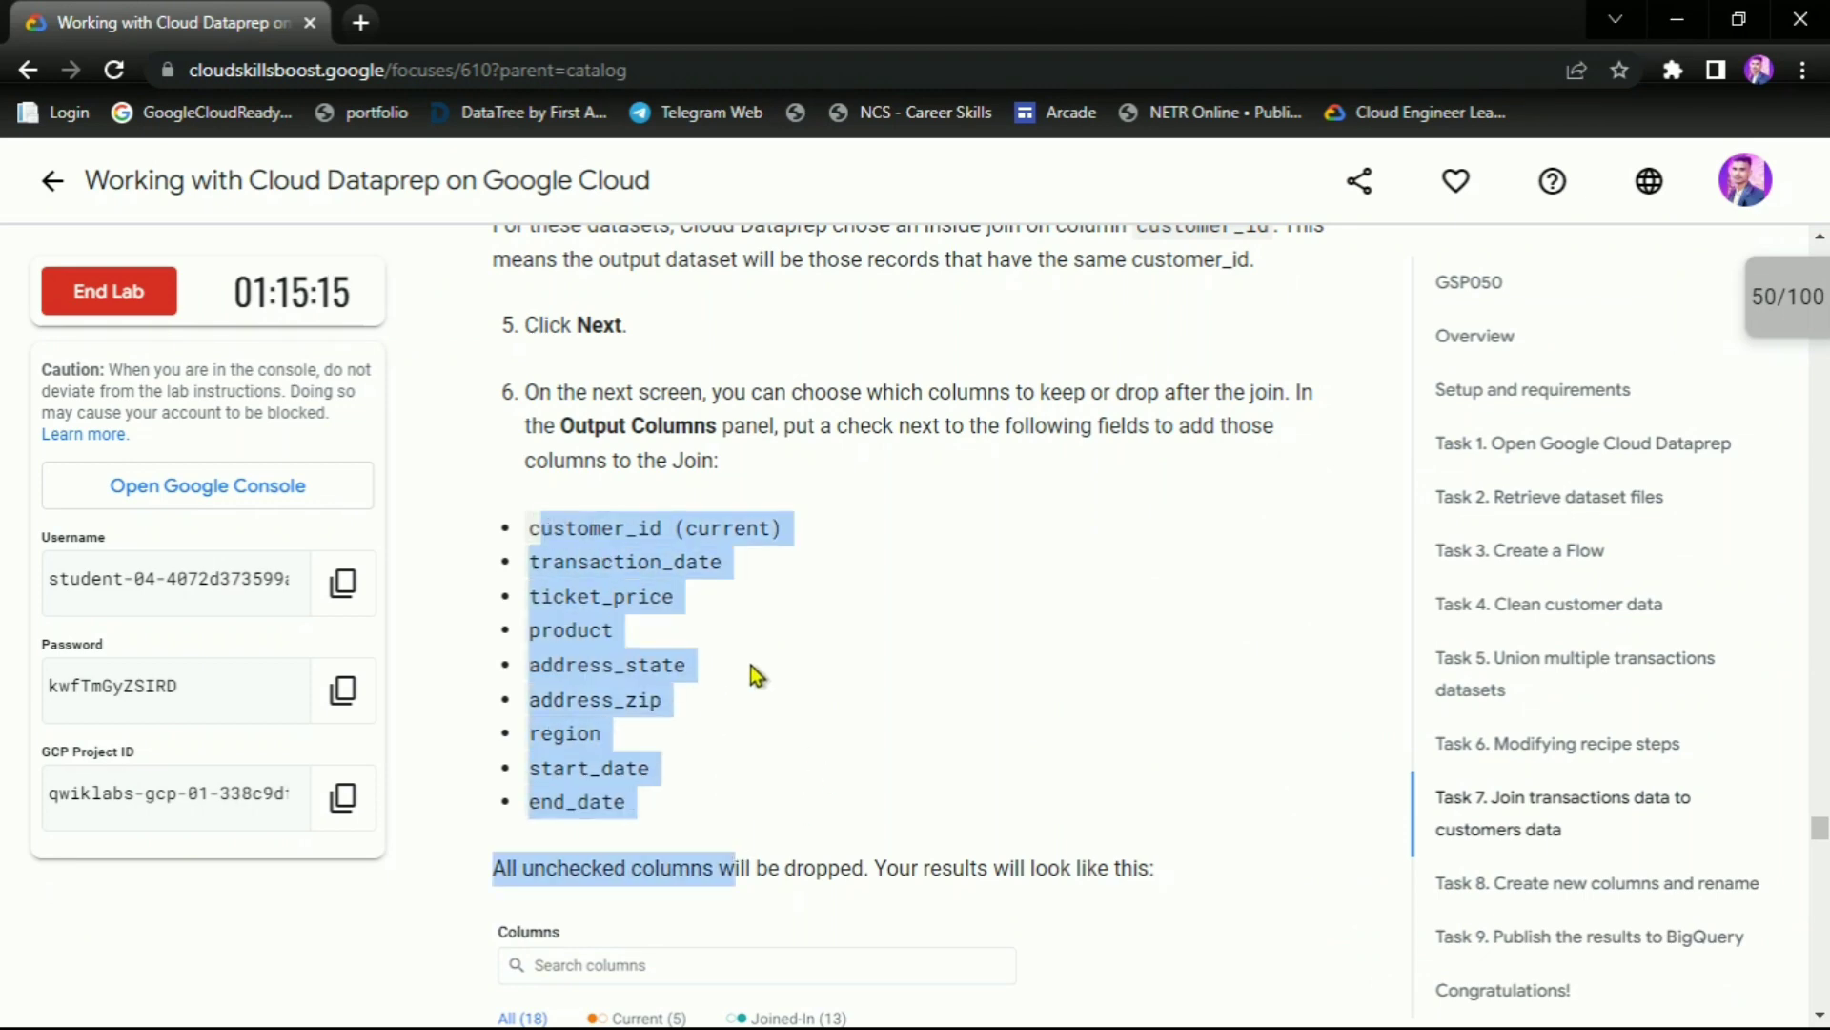
pyautogui.hotkey('alt', 'Tab')
pyautogui.scroll(5, 1340, 801)
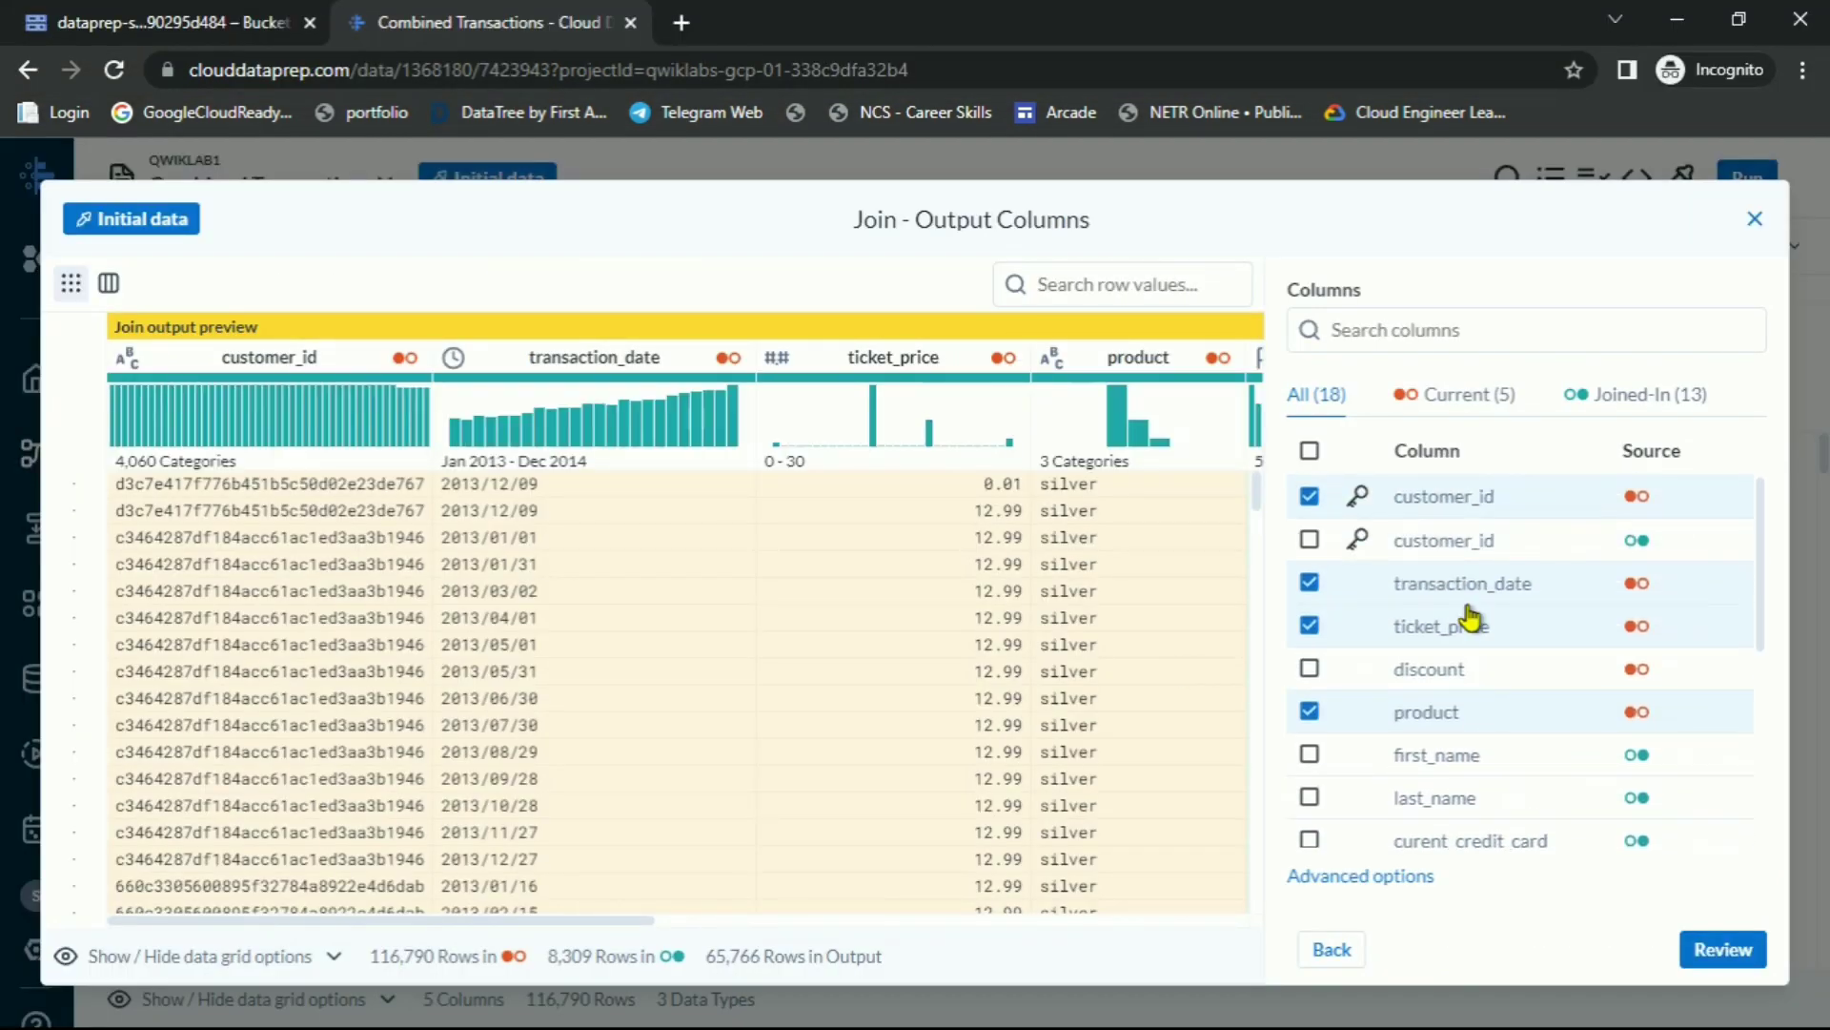
pyautogui.scroll(-5, 1469, 619)
pyautogui.hotkey('alt', 'Tab')
pyautogui.scroll(-3, 1009, 719)
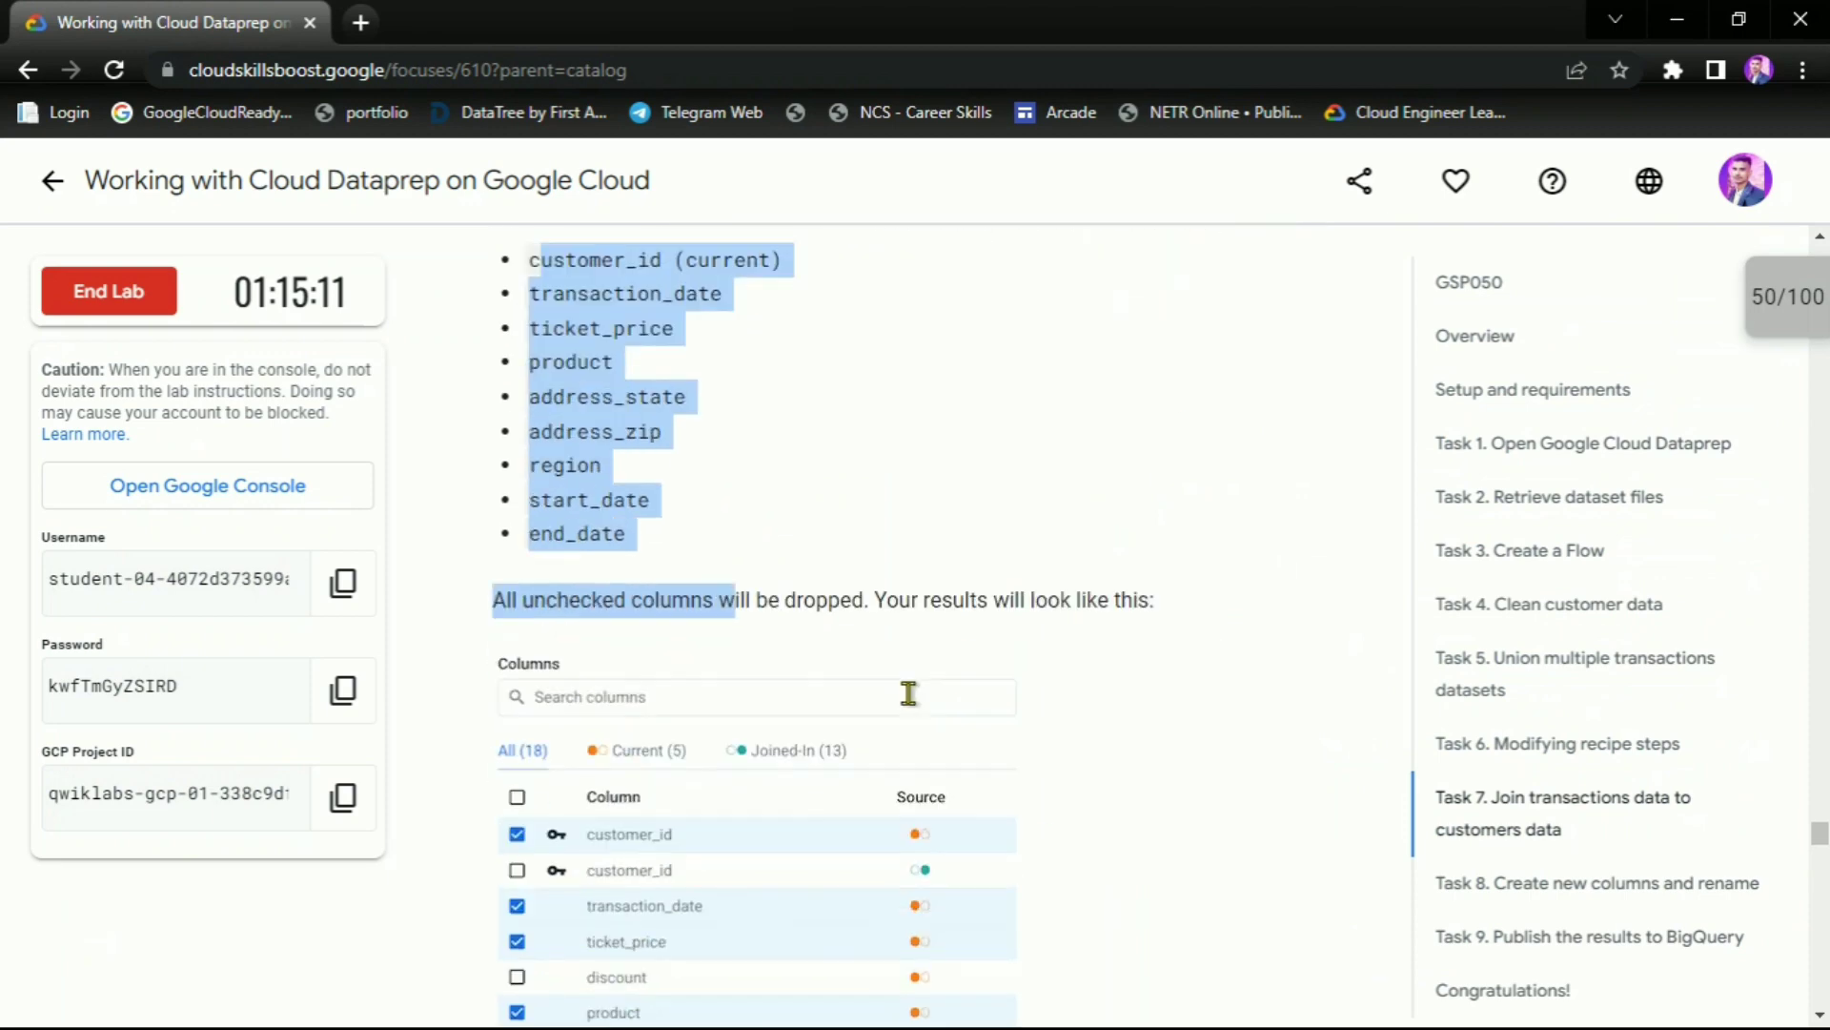
pyautogui.moveTo(886, 601); pyautogui.dragTo(900, 601)
pyautogui.moveTo(595, 601); pyautogui.dragTo(1096, 600)
pyautogui.scroll(-1, 1142, 596)
pyautogui.scroll(-10, 1142, 597)
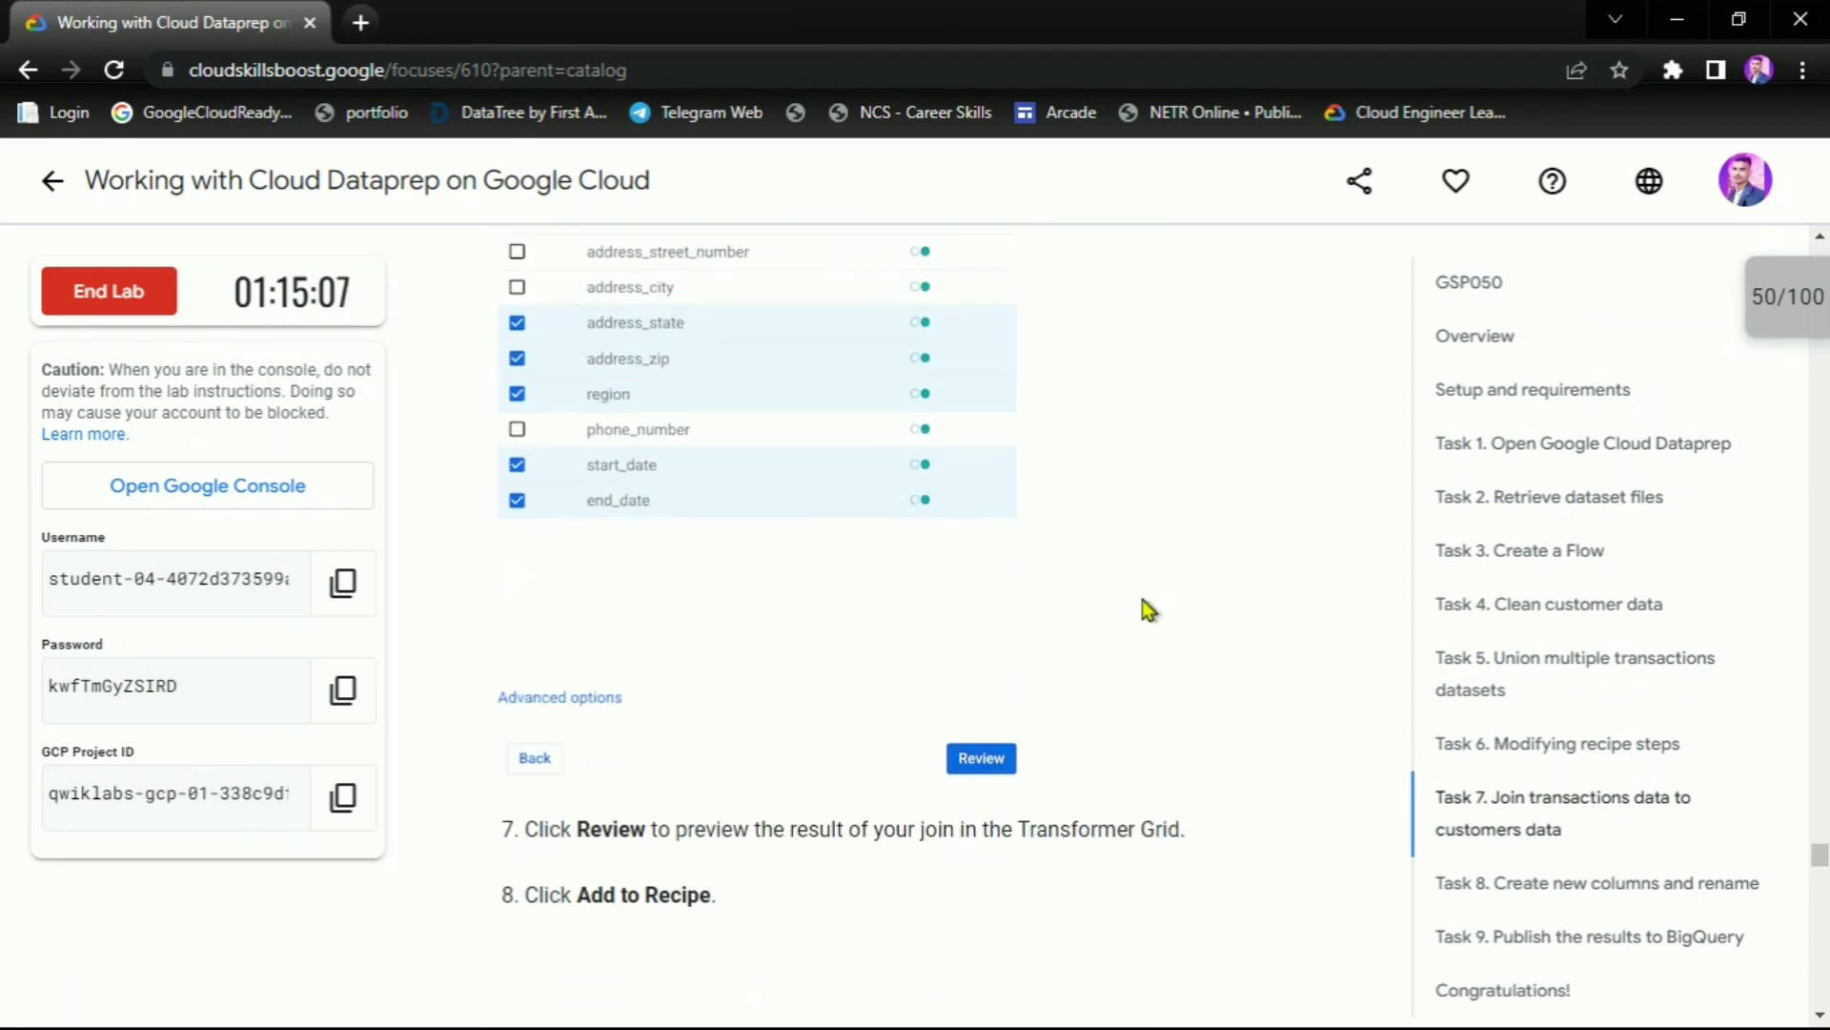
pyautogui.scroll(6, 1049, 595)
pyautogui.scroll(-6, 923, 610)
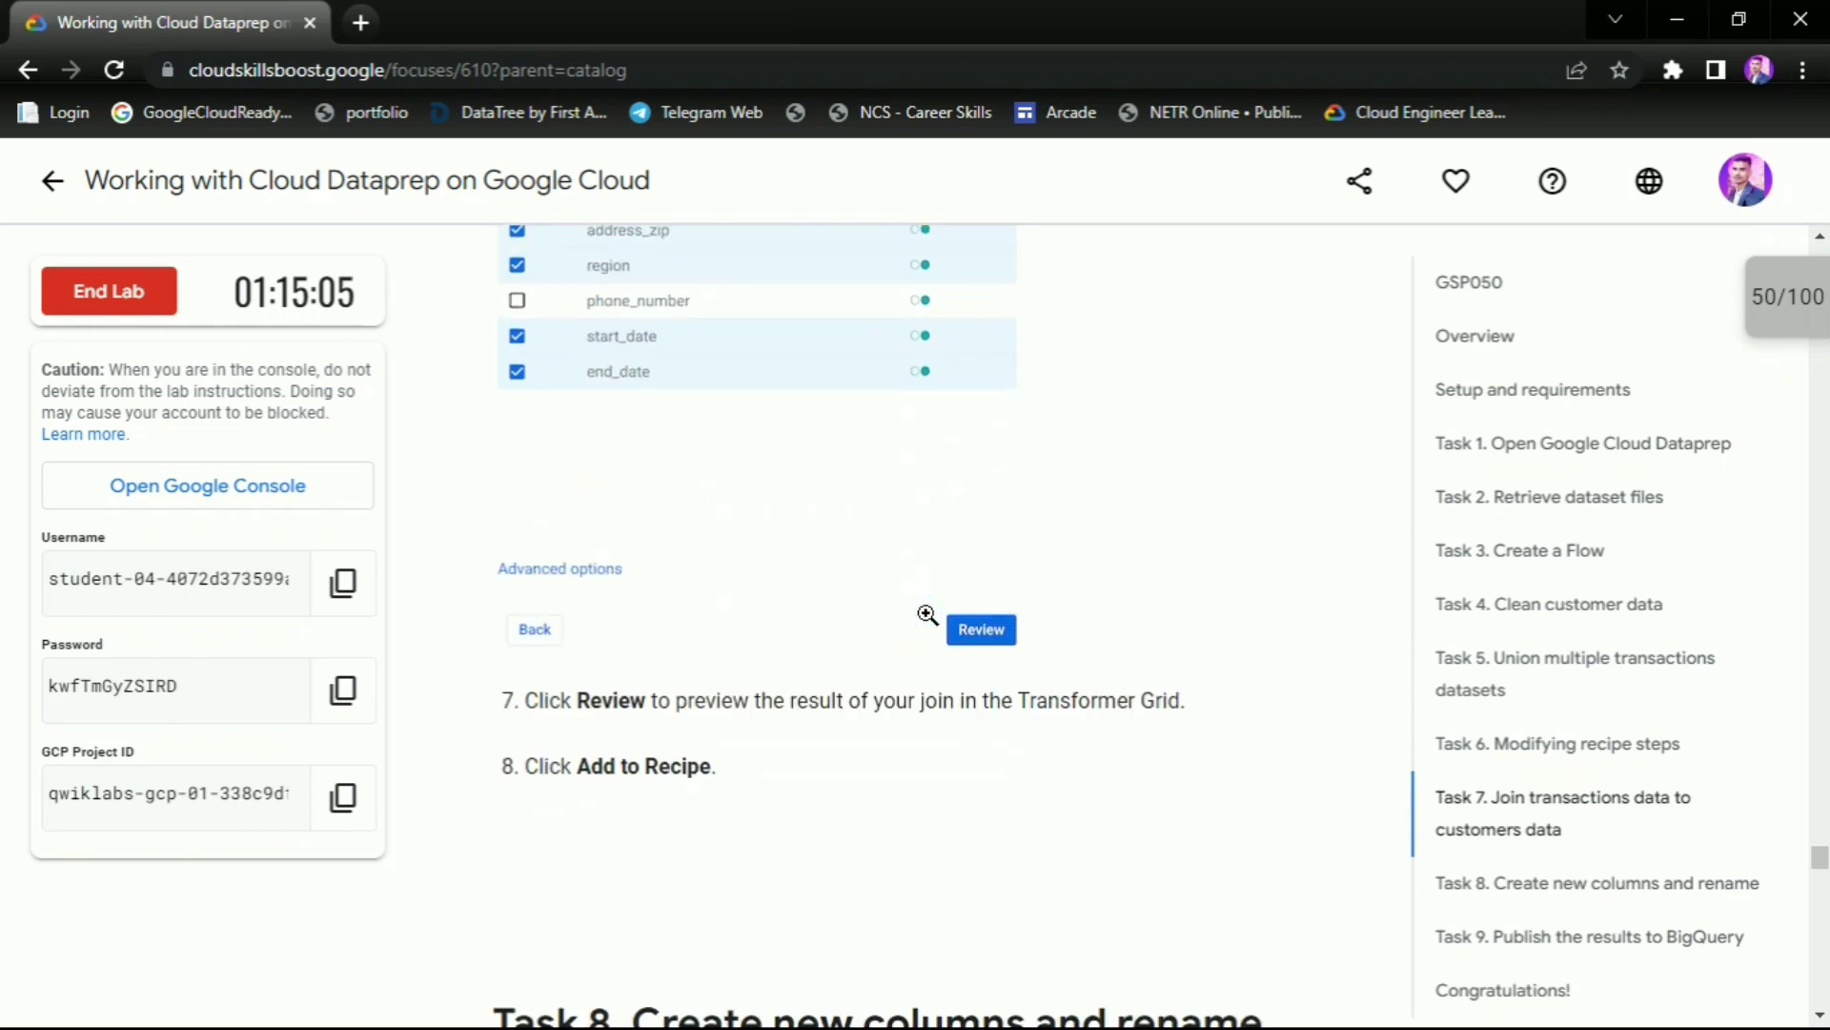
# Read the lab's last two join instructions, review the join in Dataprep and add it to the recipe
pyautogui.scroll(-3, 734, 625)
pyautogui.moveTo(558, 420); pyautogui.dragTo(706, 426)
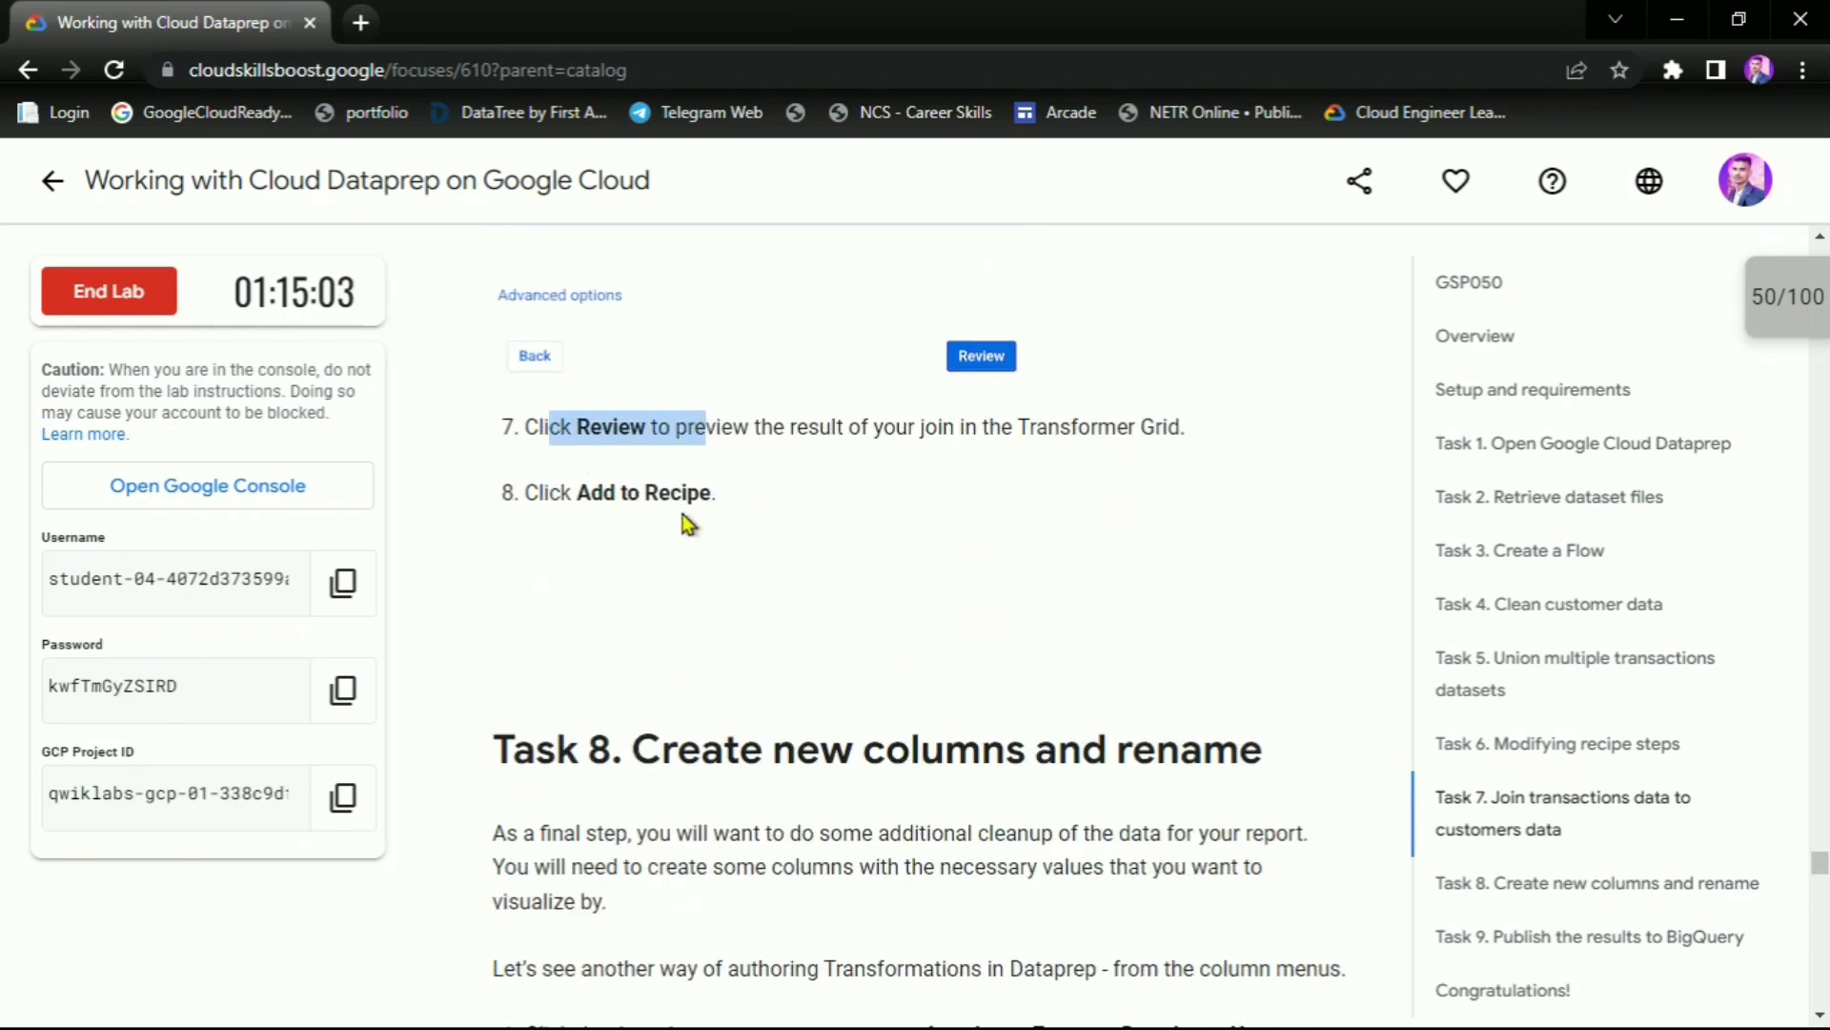
pyautogui.click(572, 490)
pyautogui.hotkey('alt', 'Tab')
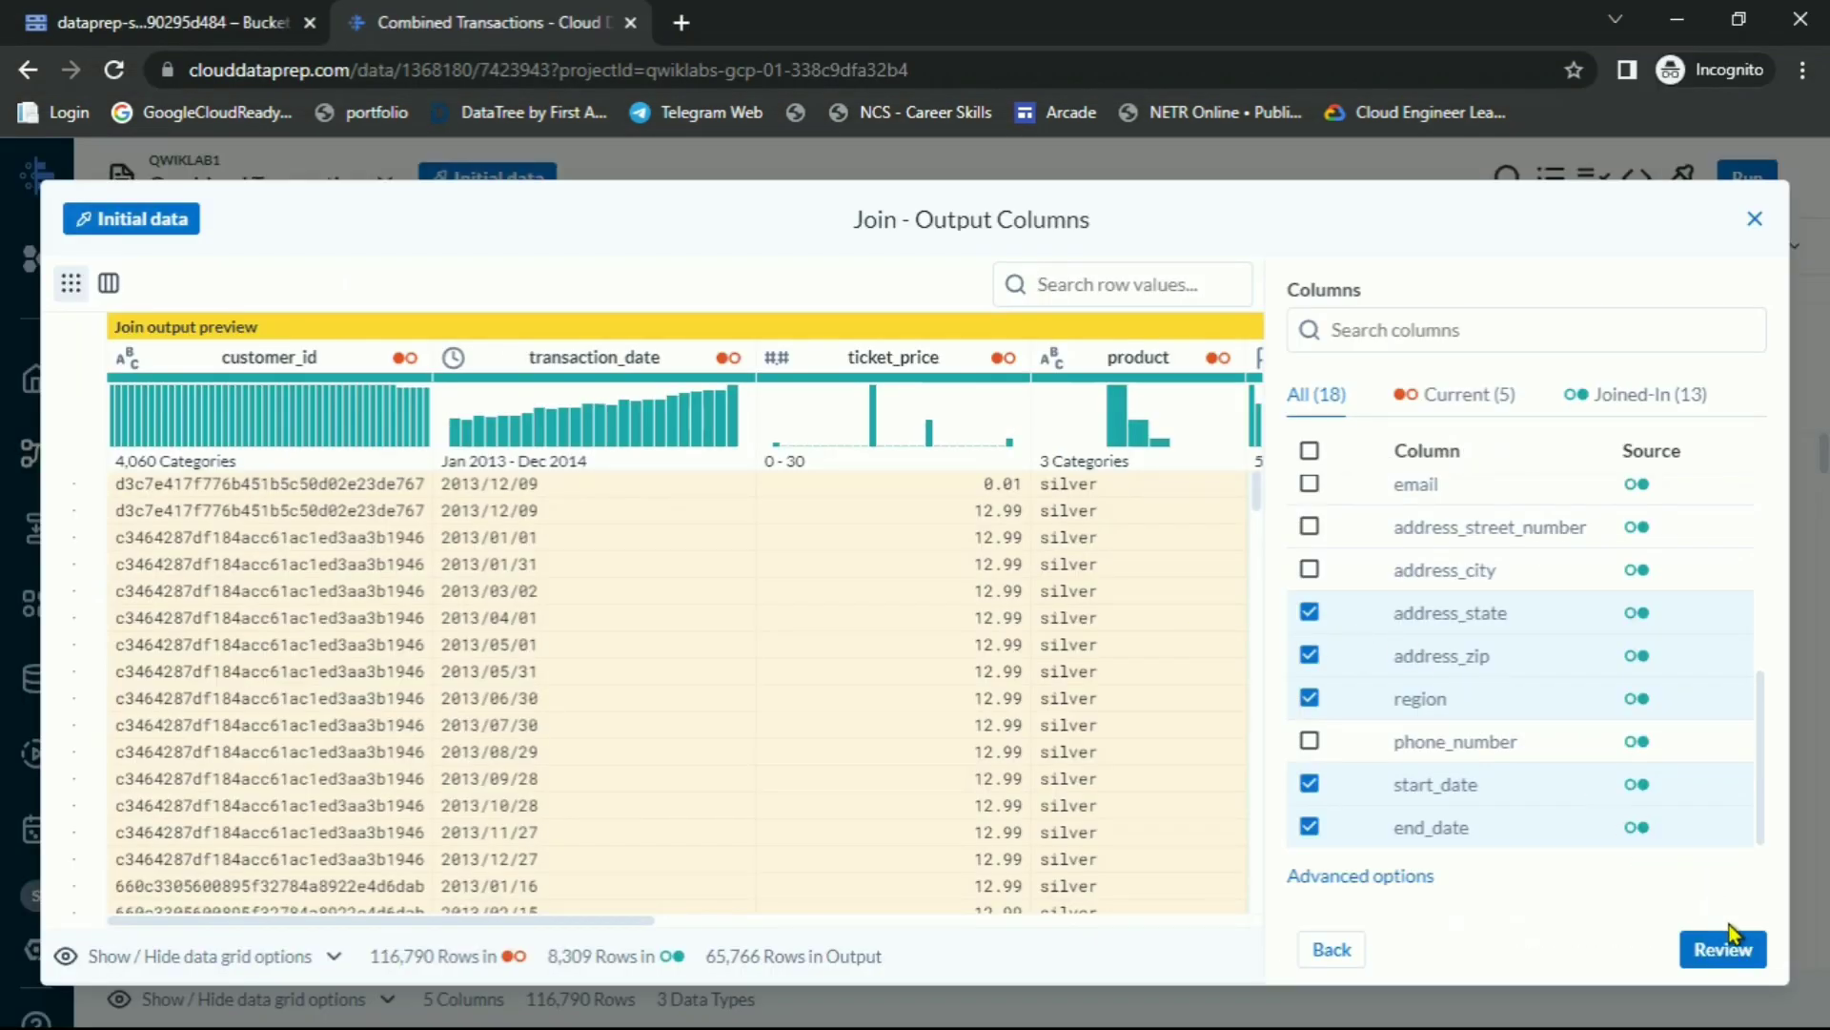
pyautogui.click(1735, 952)
pyautogui.click(1704, 774)
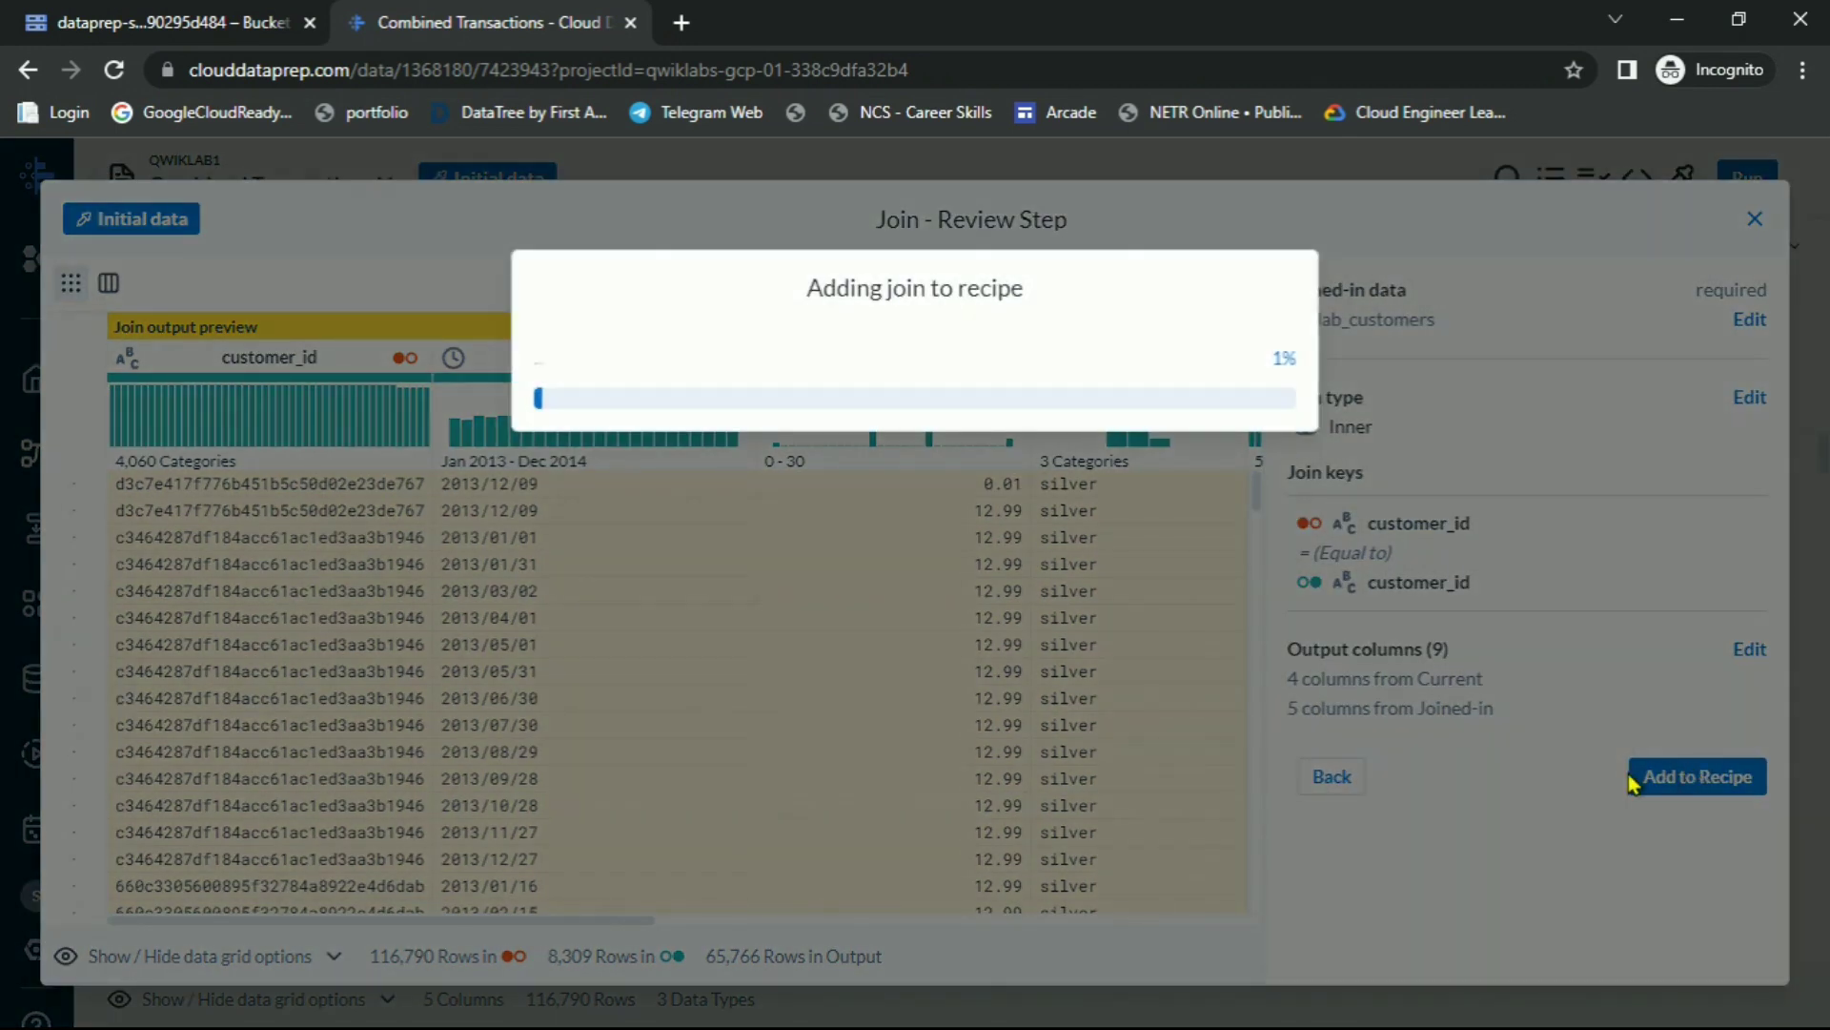
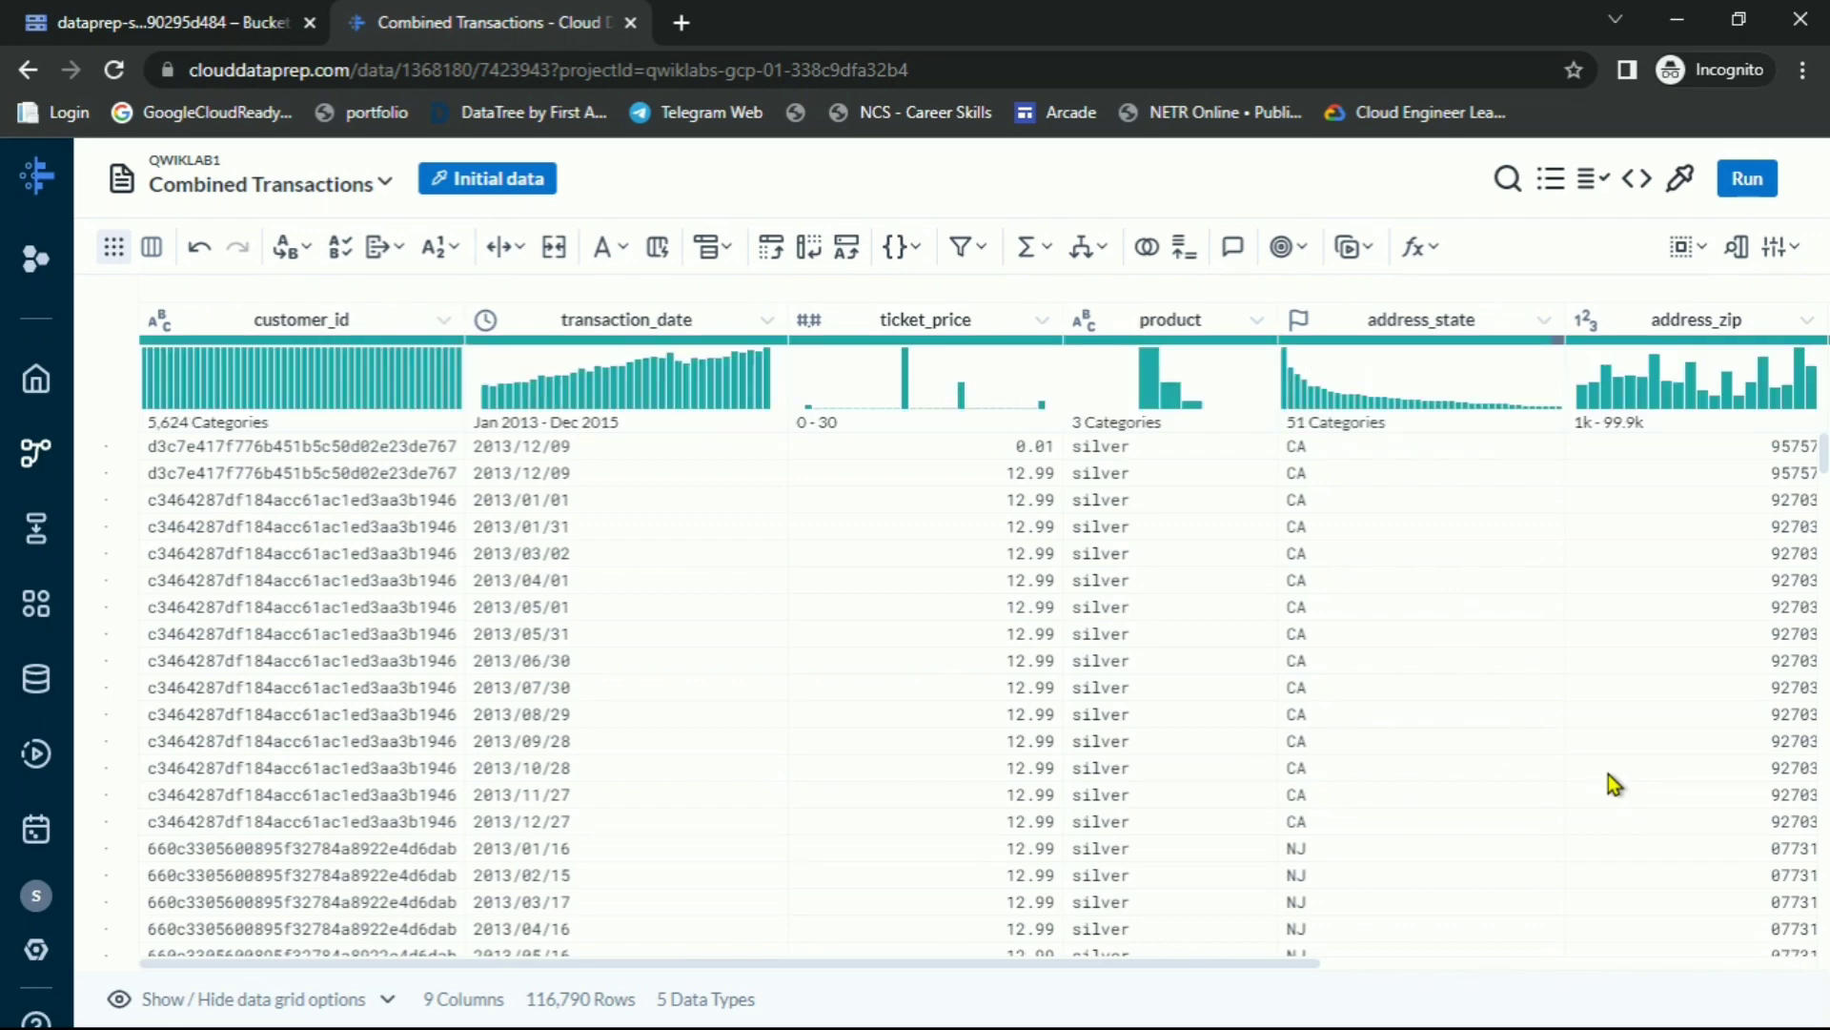
# Read the lab's Task 8 instructions on extracting the year from transaction_date and return to Dataprep
pyautogui.hotkey('alt', 'Tab')
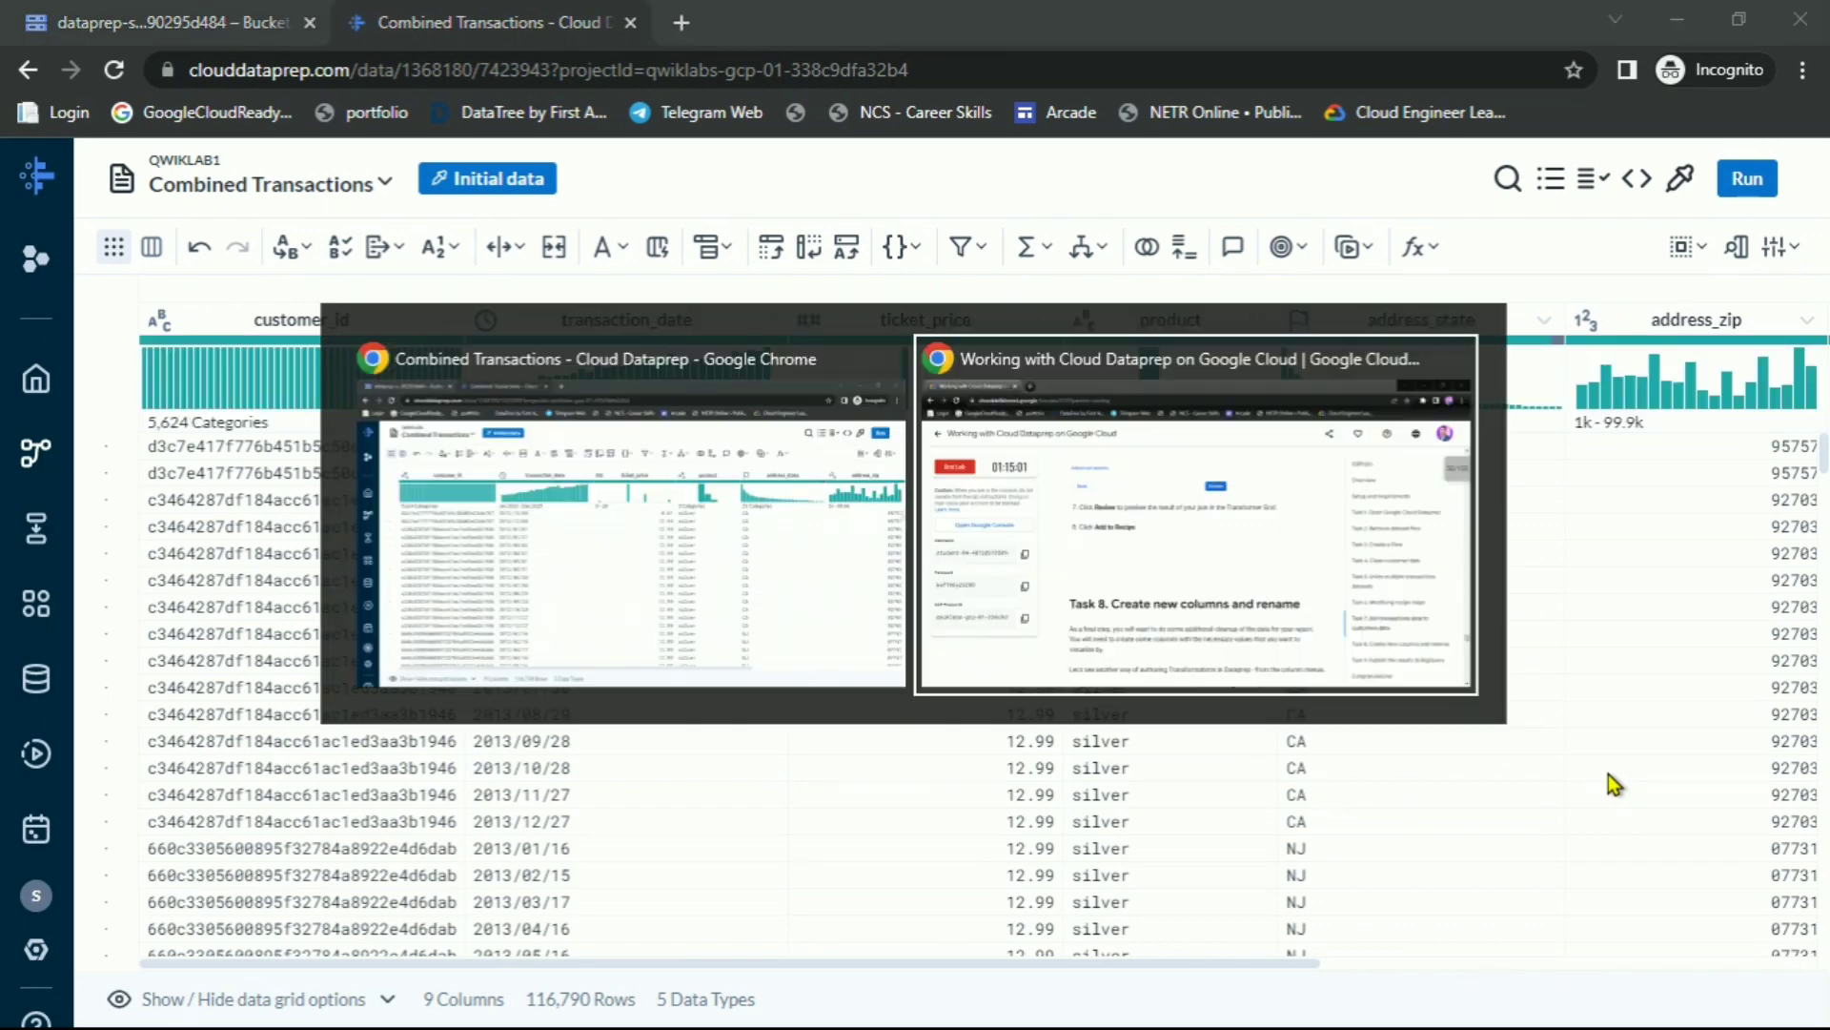
pyautogui.scroll(-3, 953, 619)
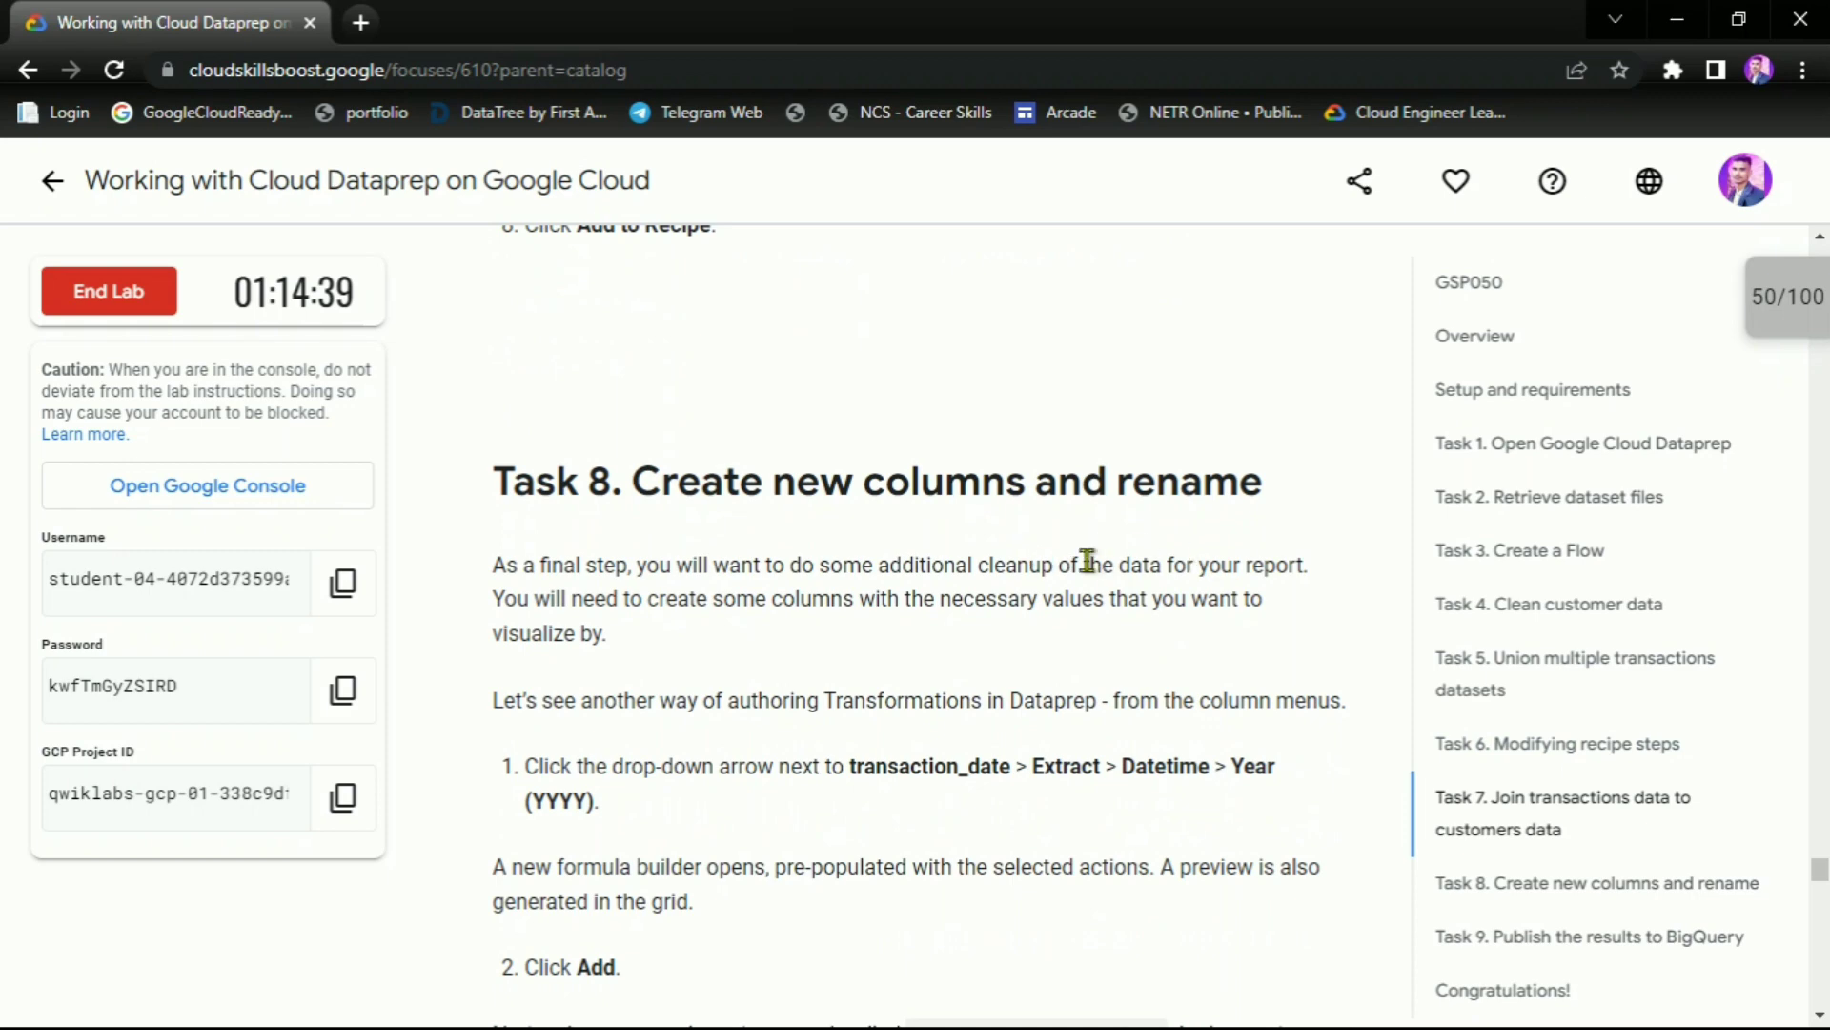
pyautogui.scroll(-3, 1011, 577)
pyautogui.moveTo(838, 499); pyautogui.dragTo(1268, 502)
pyautogui.moveTo(522, 545); pyautogui.dragTo(733, 545)
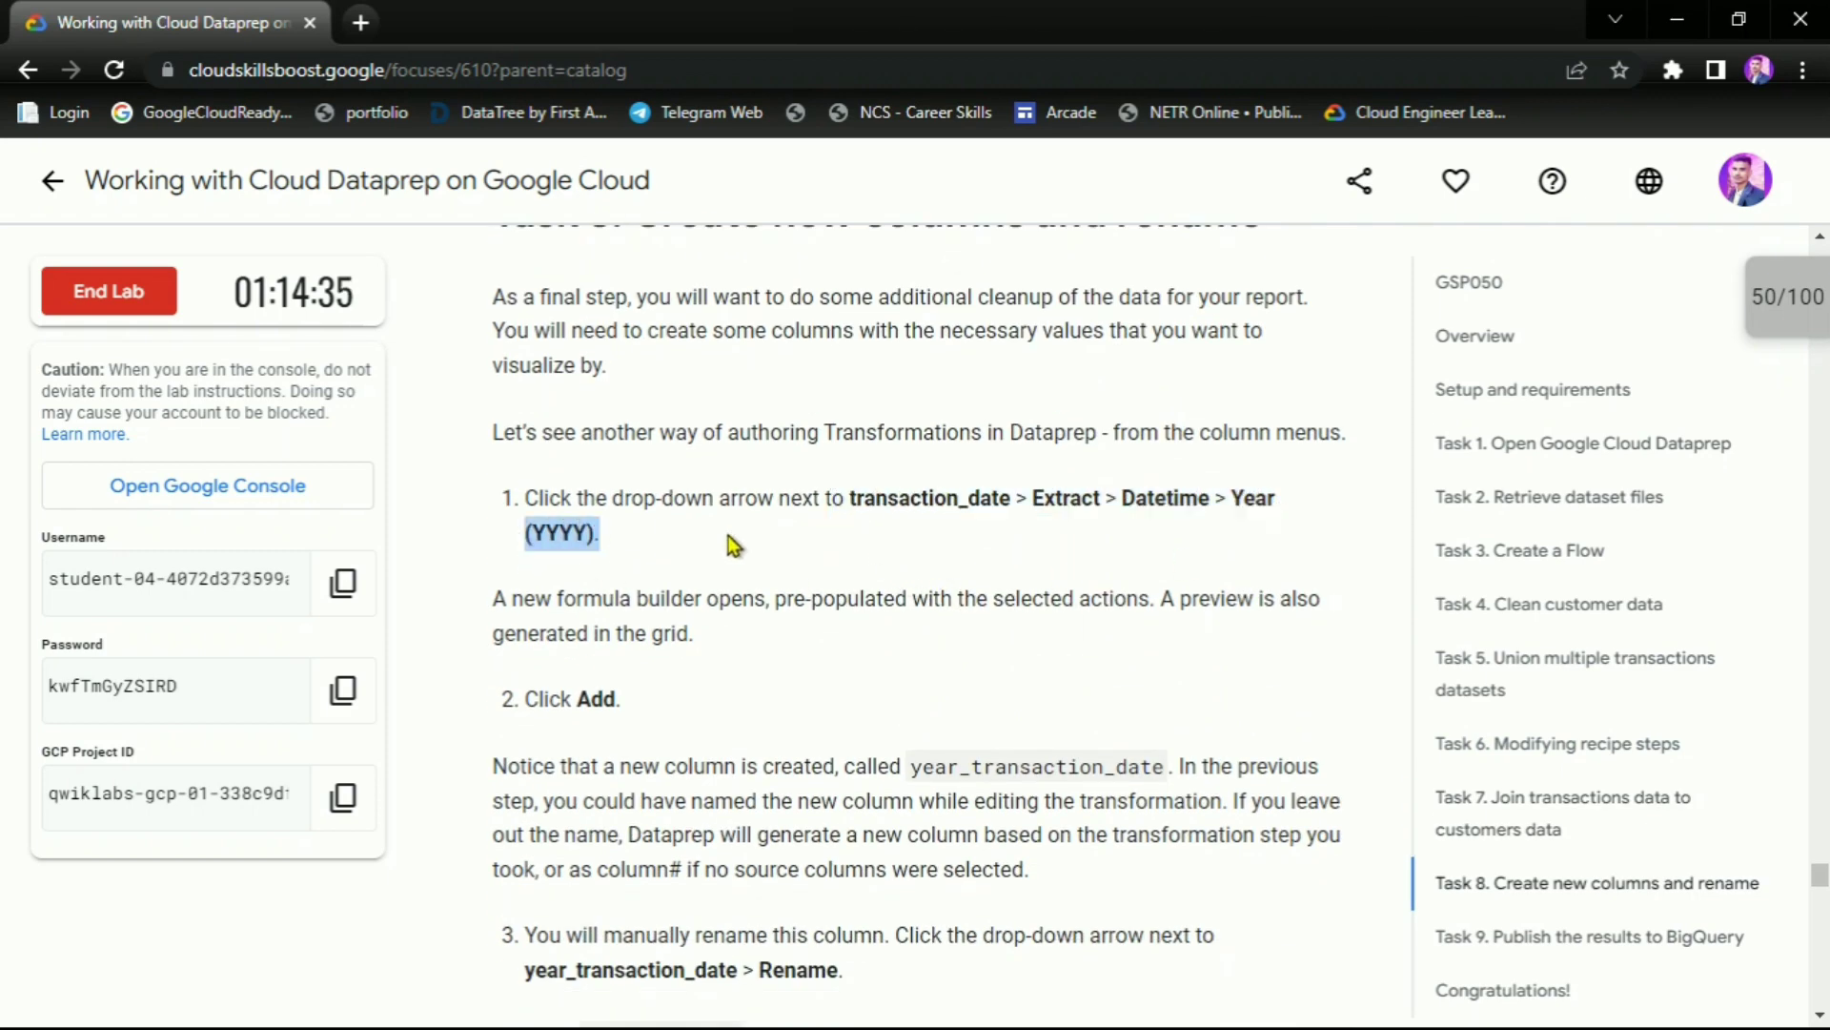
pyautogui.click(937, 543)
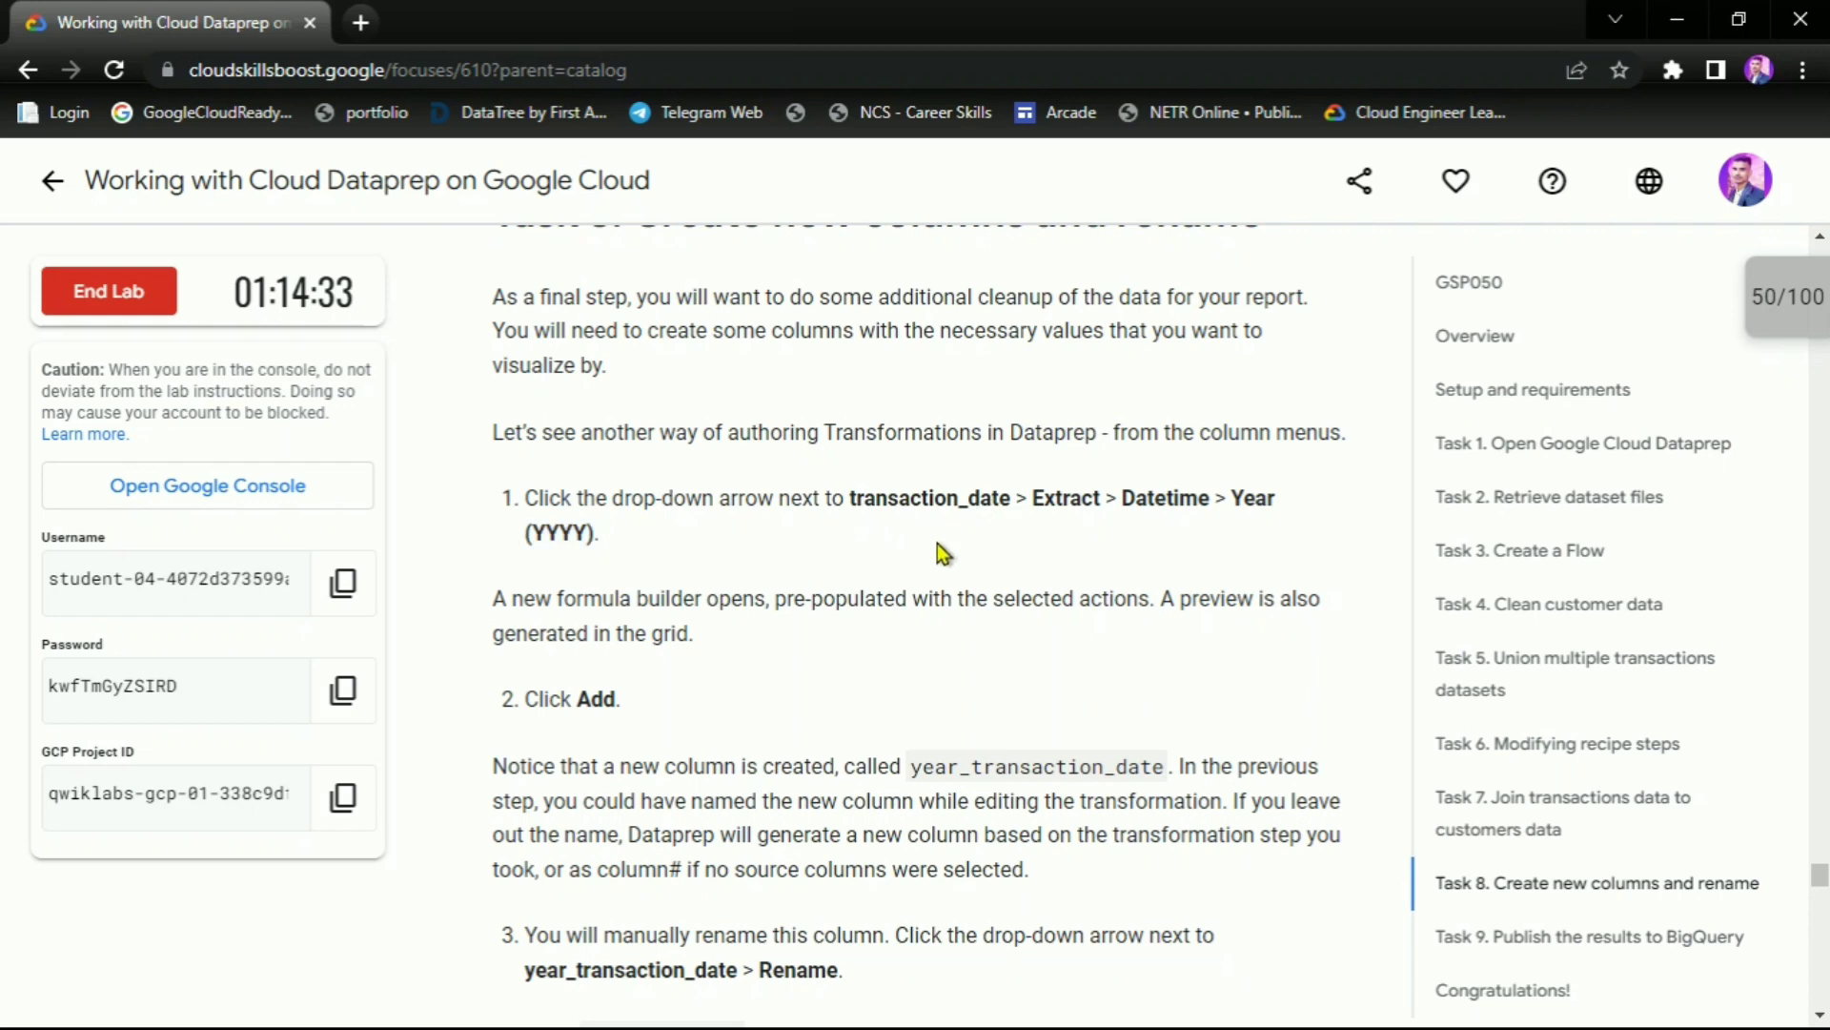
pyautogui.hotkey('alt', 'Tab')
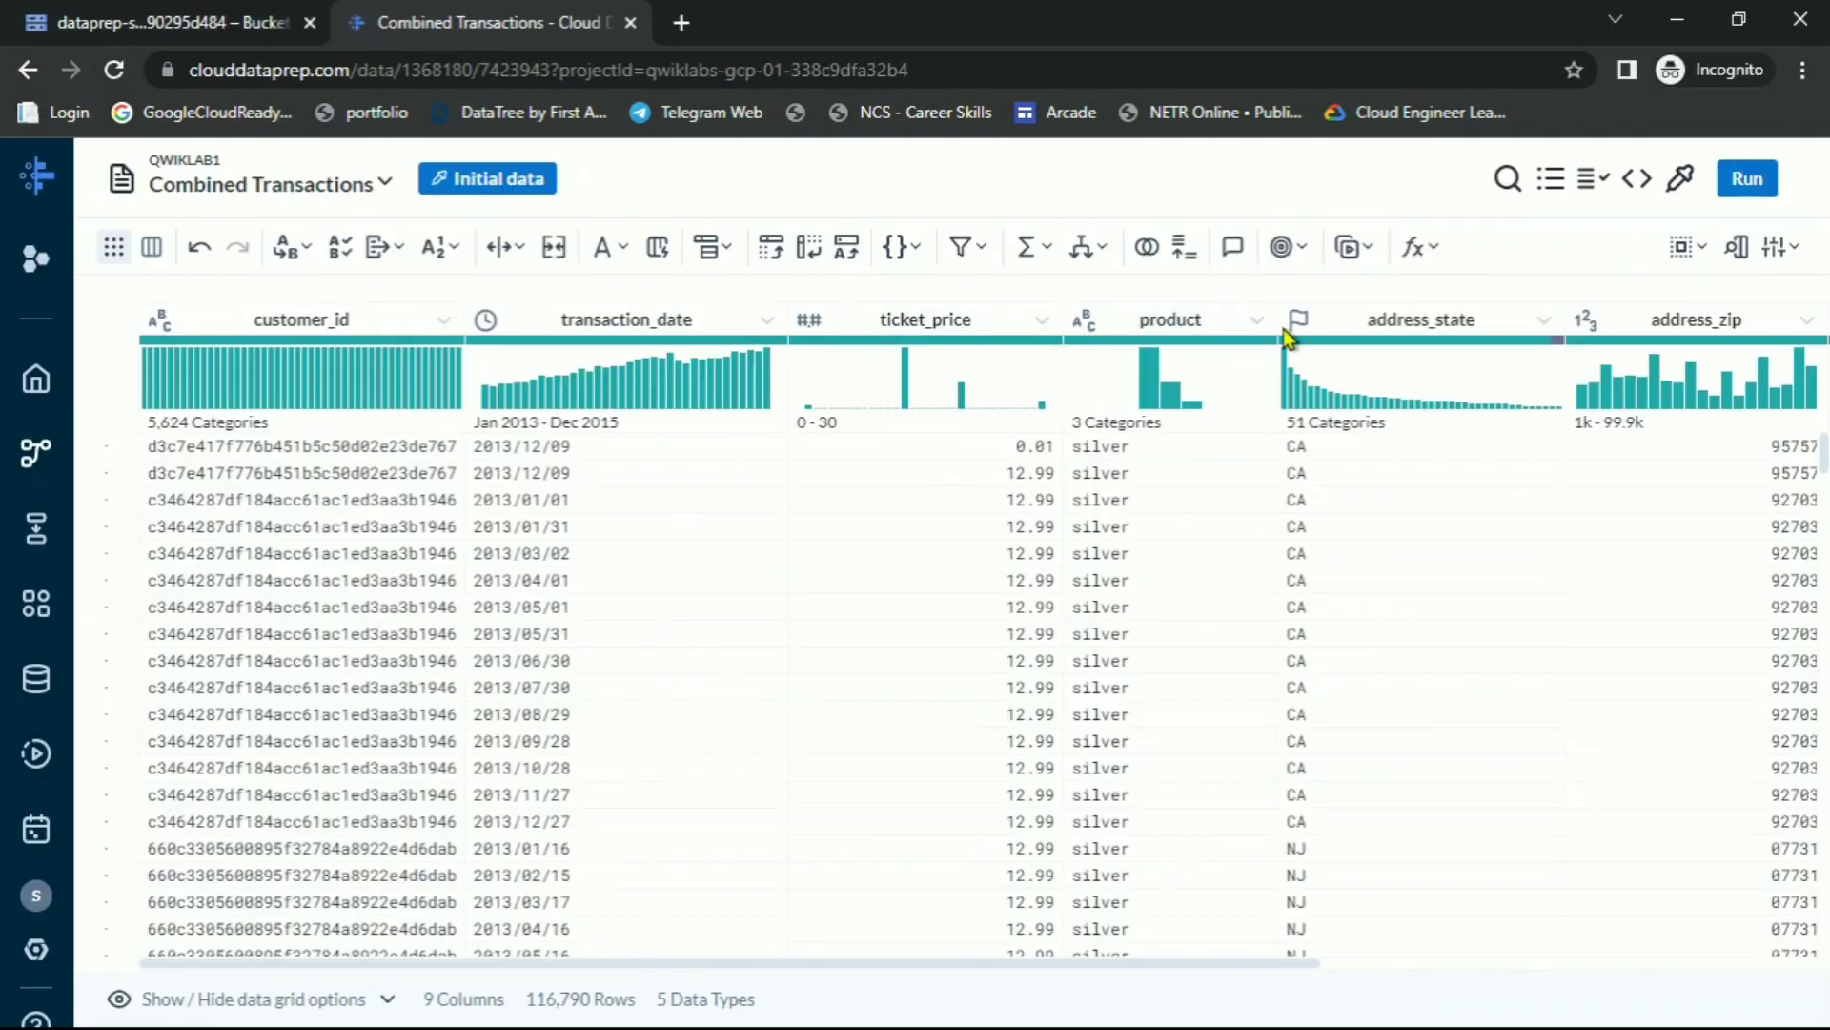
# Extract the year (YYYY) from transaction_date into a new column and add the formula to the recipe, checking the lab's instruction
pyautogui.click(766, 320)
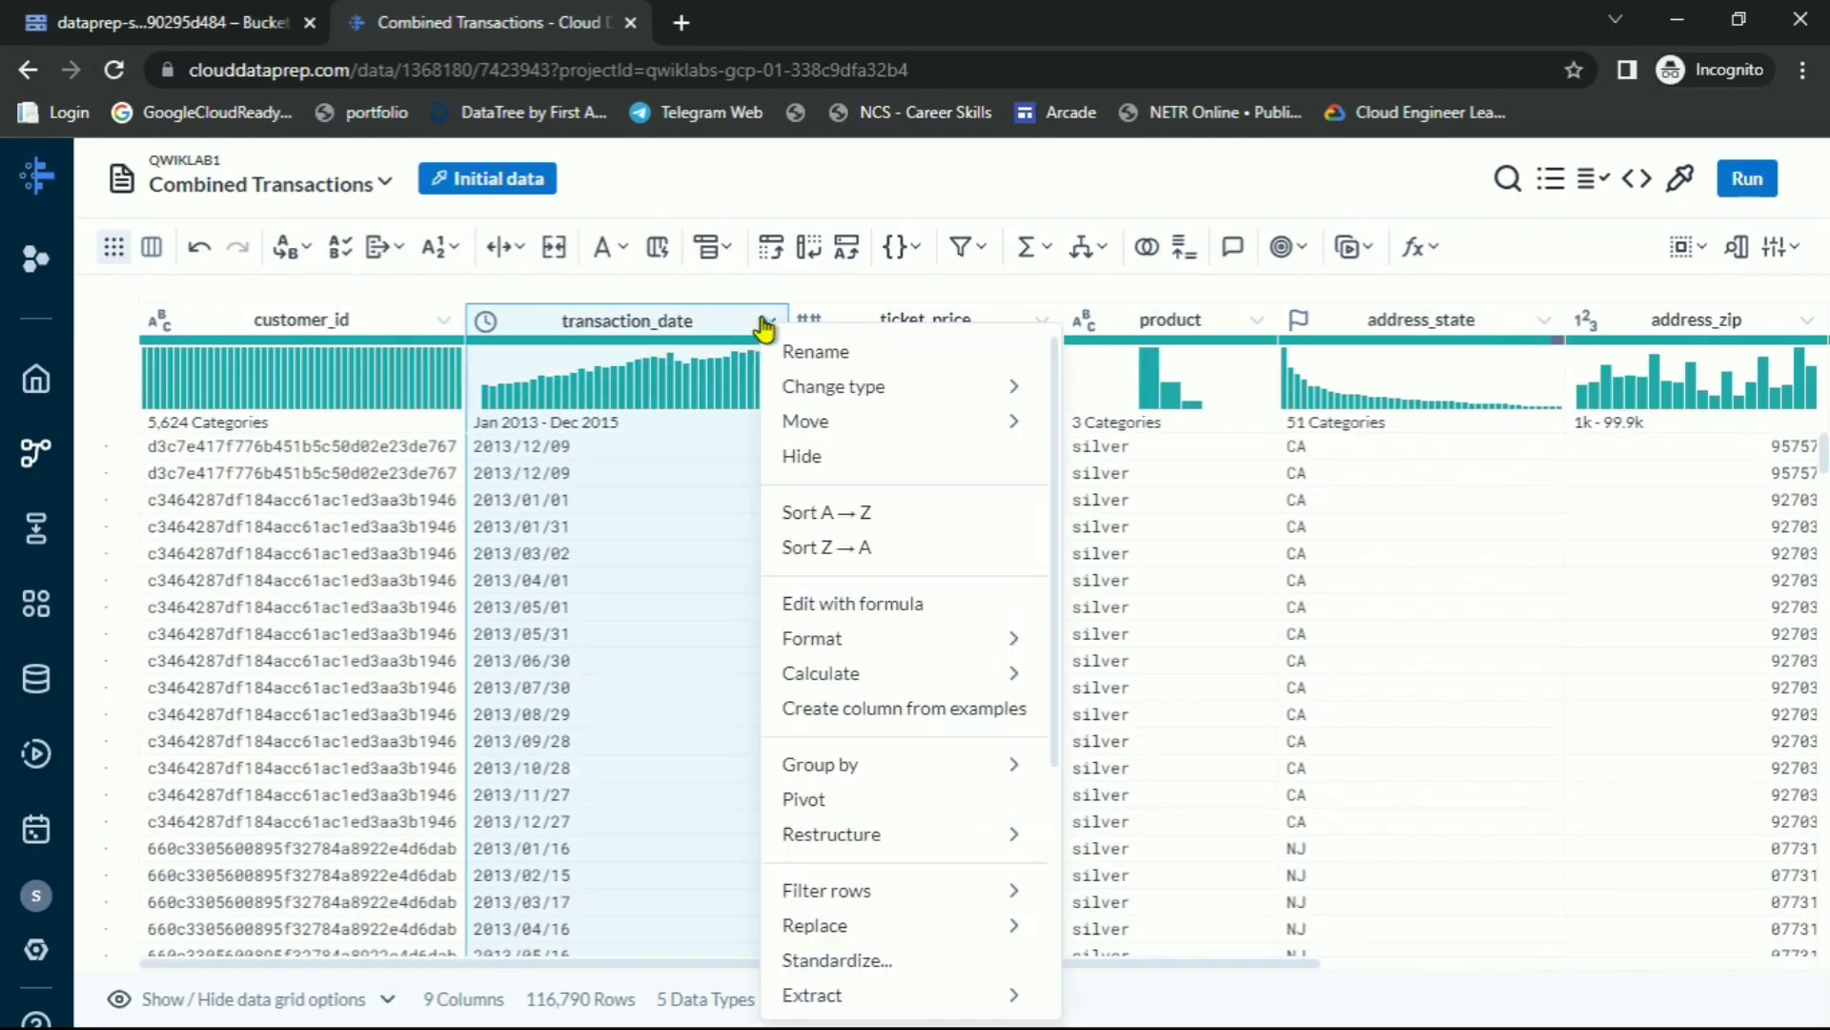
pyautogui.scroll(-2, 872, 839)
pyautogui.moveTo(839, 862)
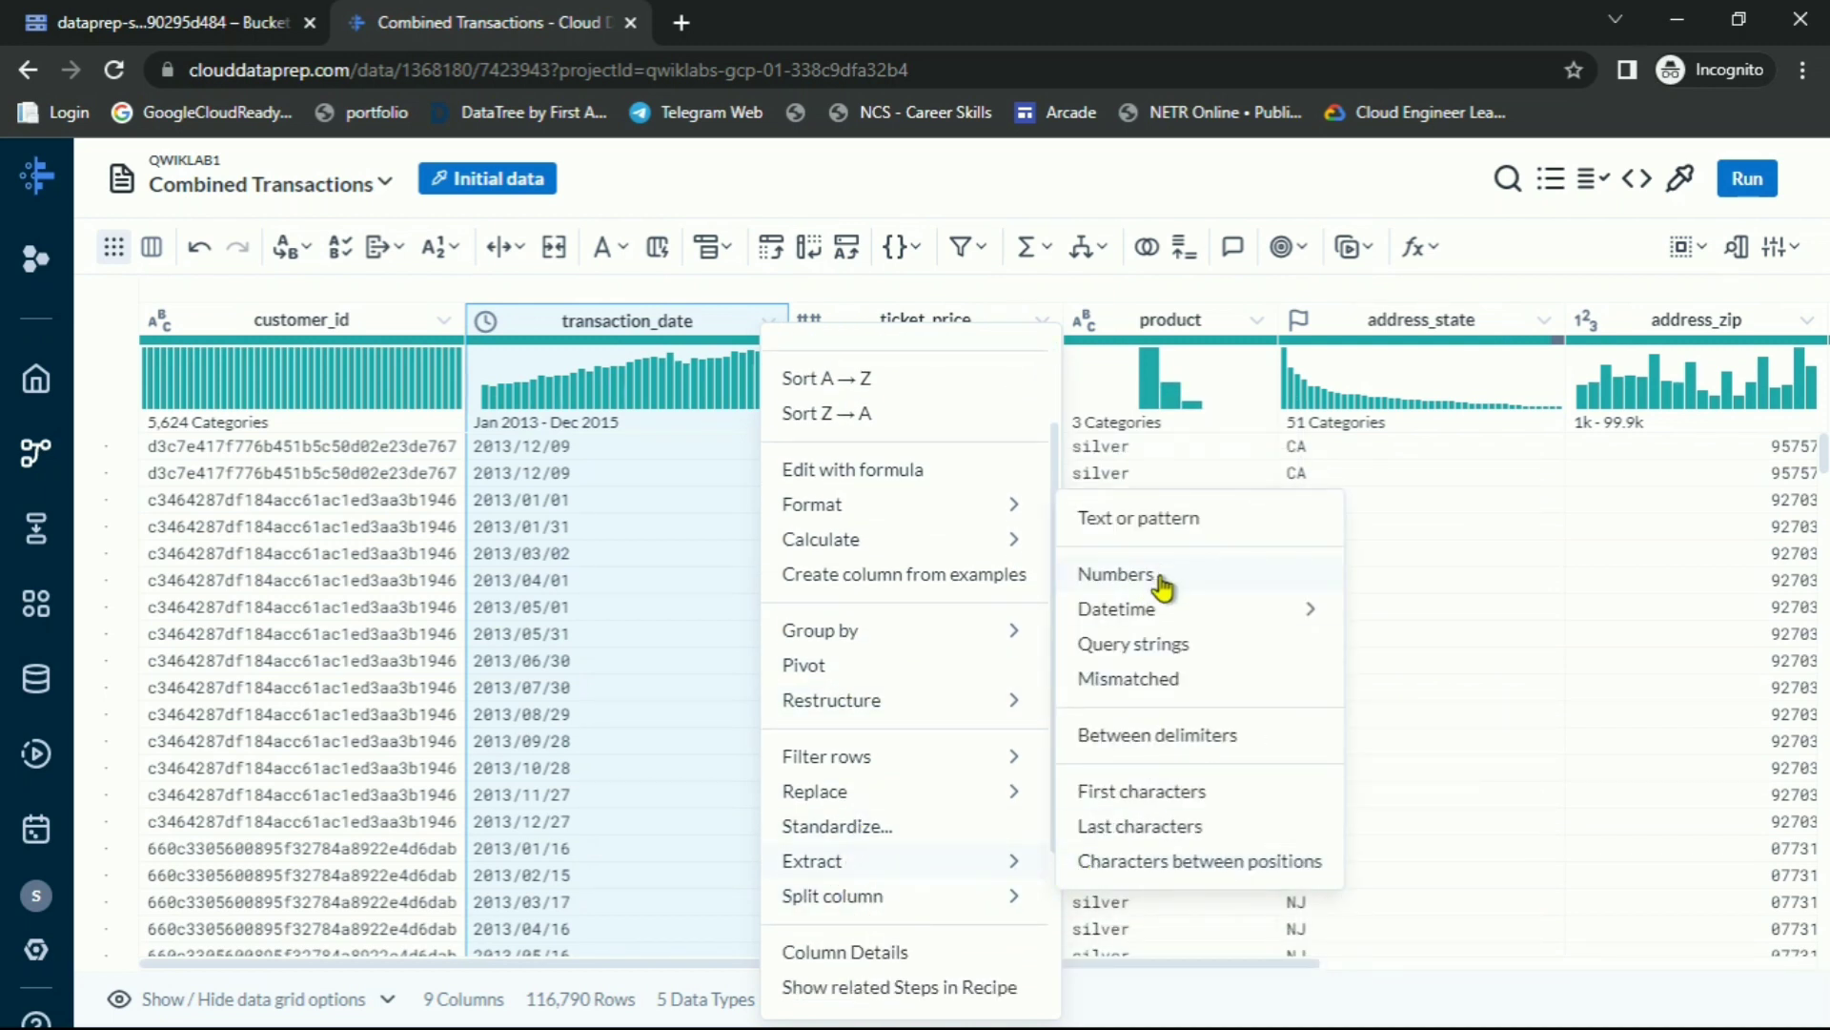
pyautogui.moveTo(1158, 615)
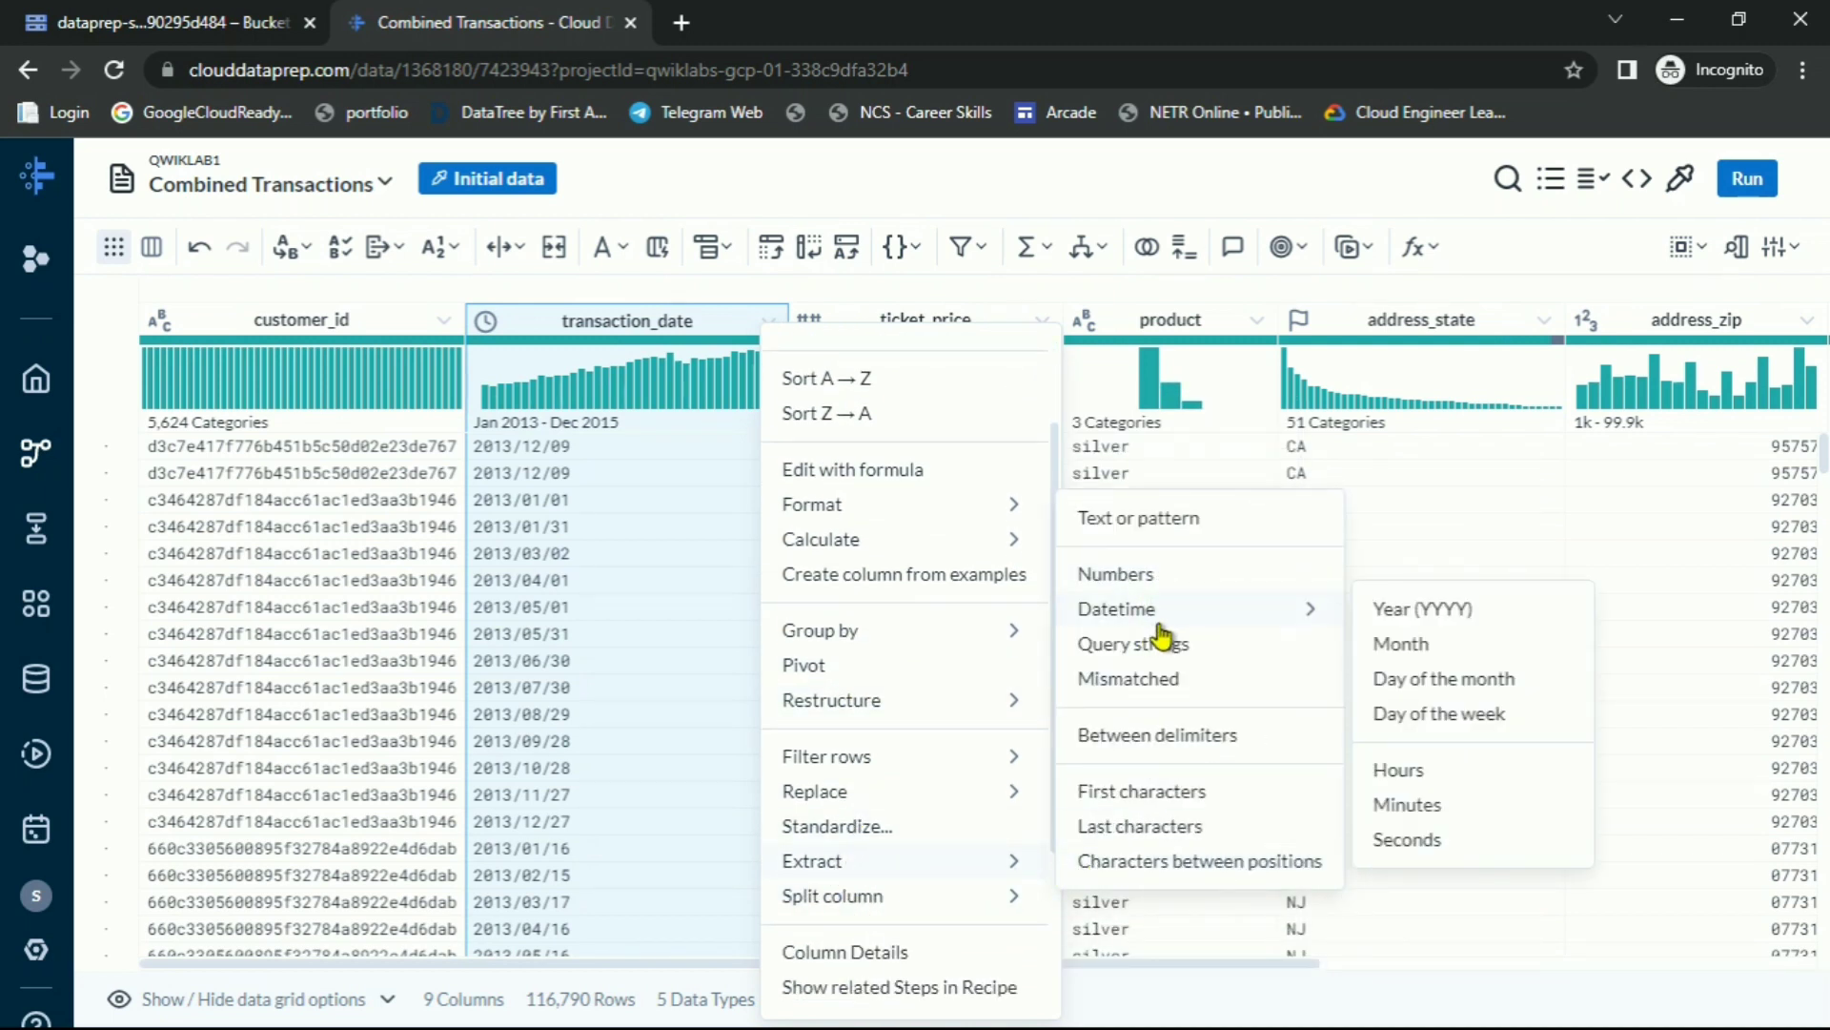
pyautogui.click(1423, 610)
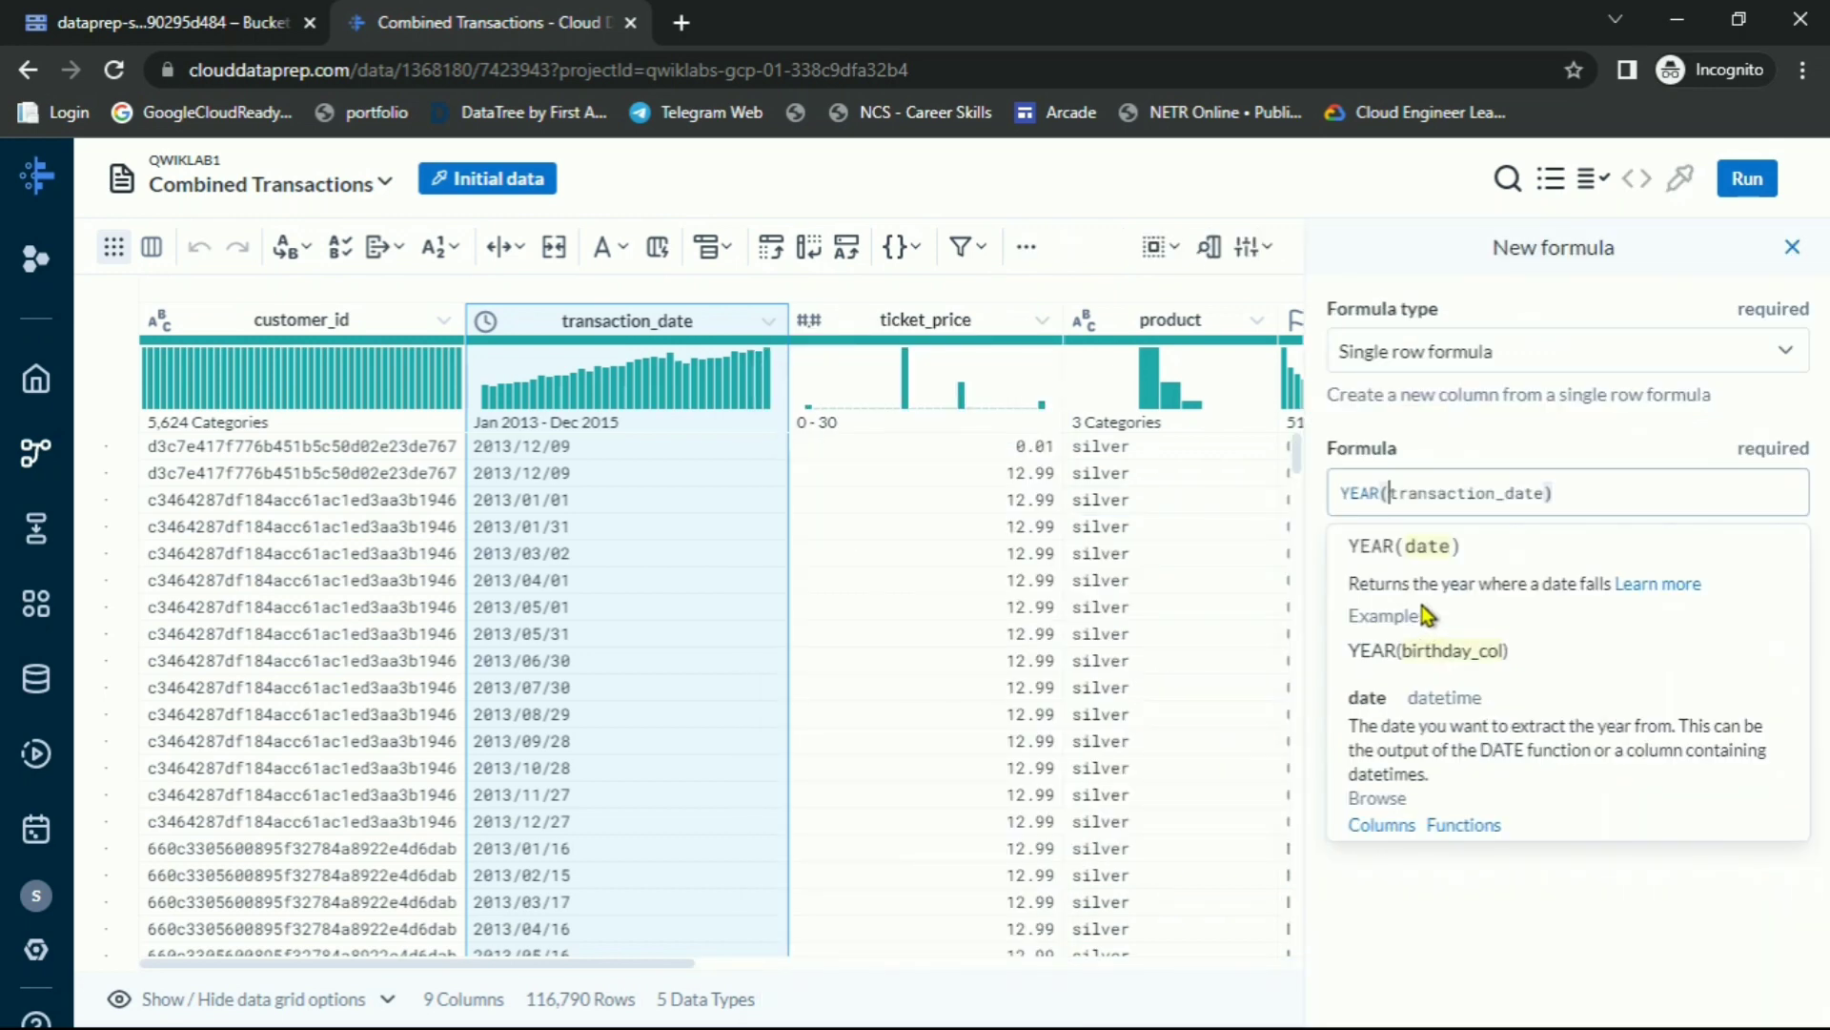
pyautogui.hotkey('alt', 'Tab')
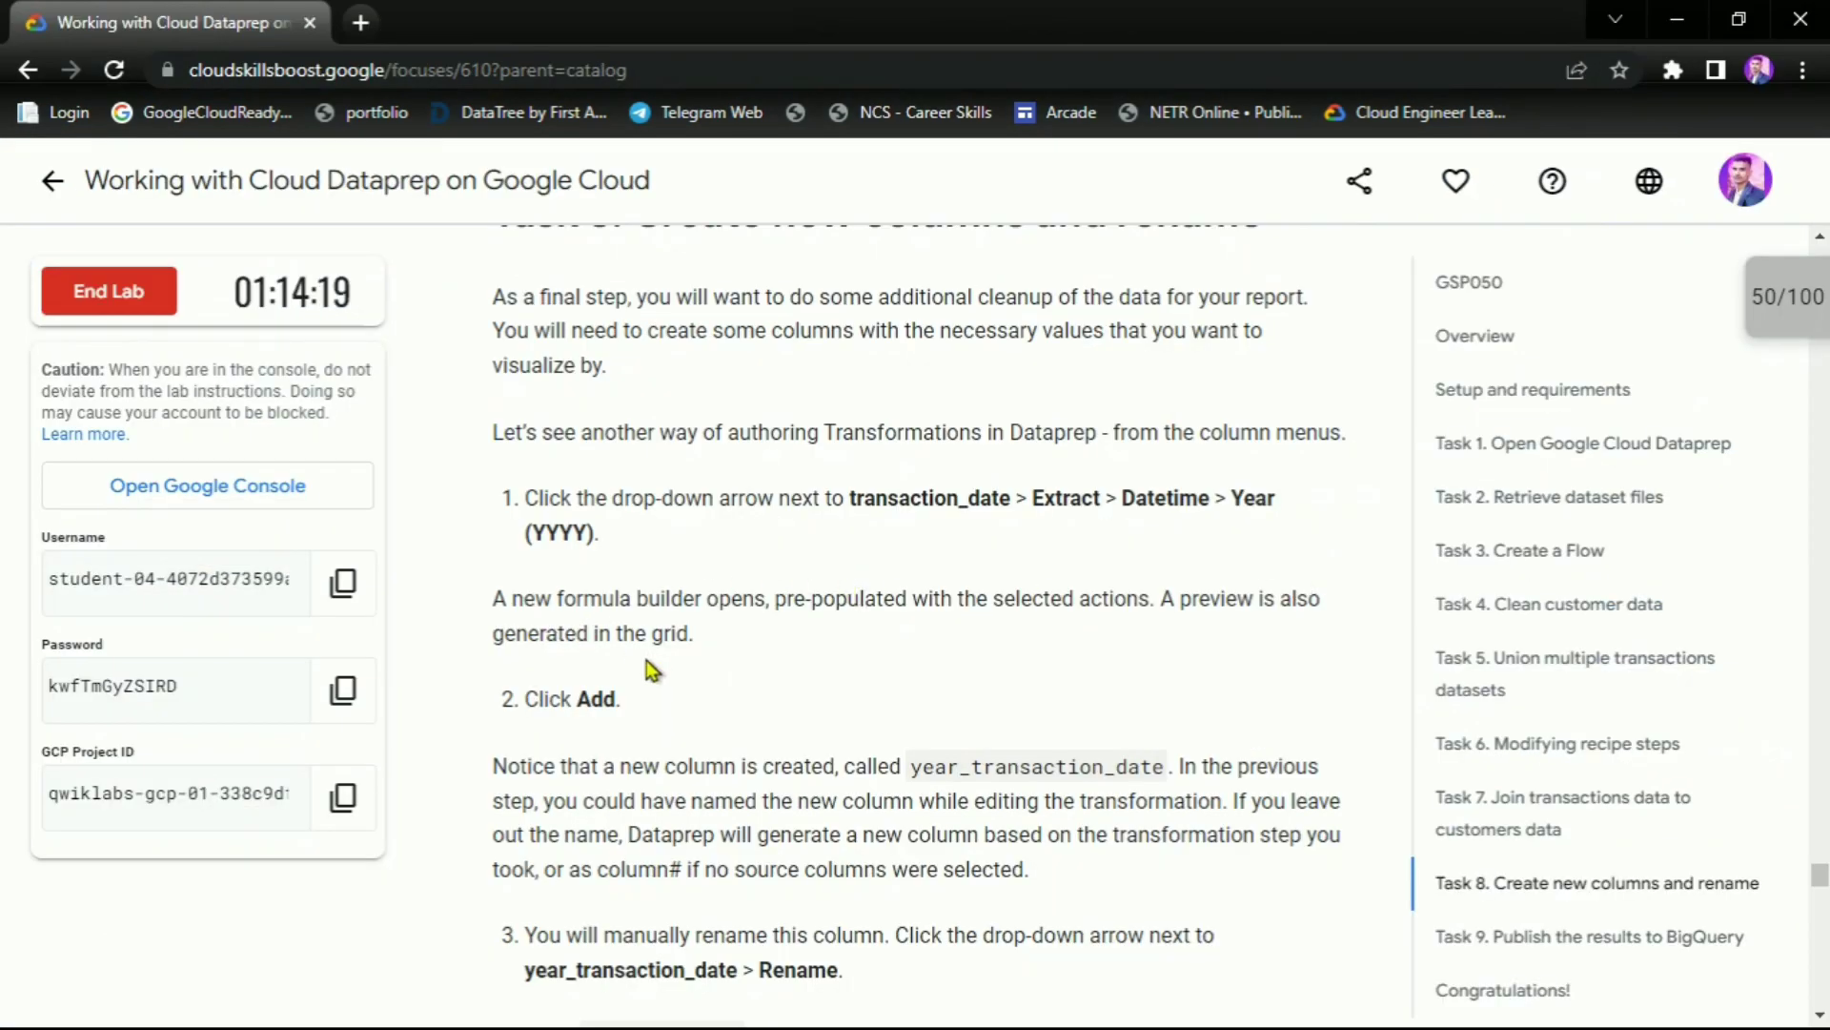
pyautogui.hotkey('alt', 'Tab')
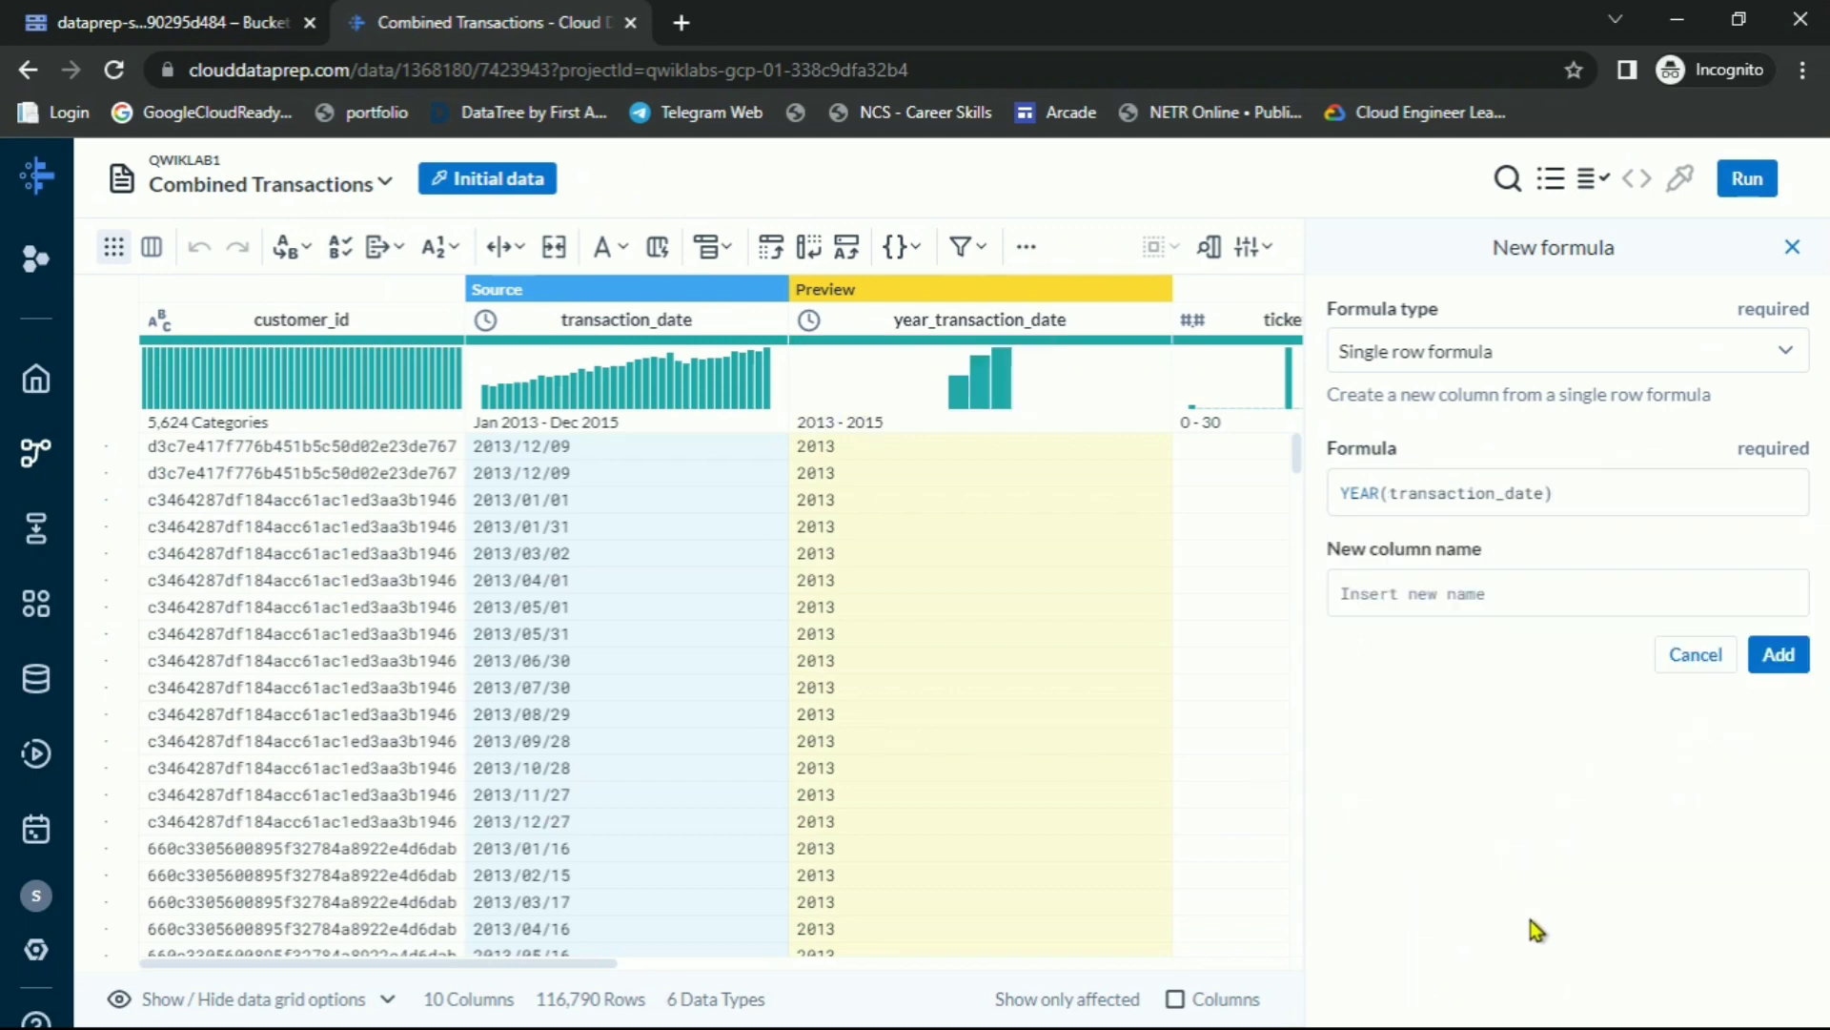
pyautogui.click(1777, 654)
# Read the lab's instructions on renaming year_transaction_date and copy the new column name activity_year
pyautogui.hotkey('alt', 'Tab')
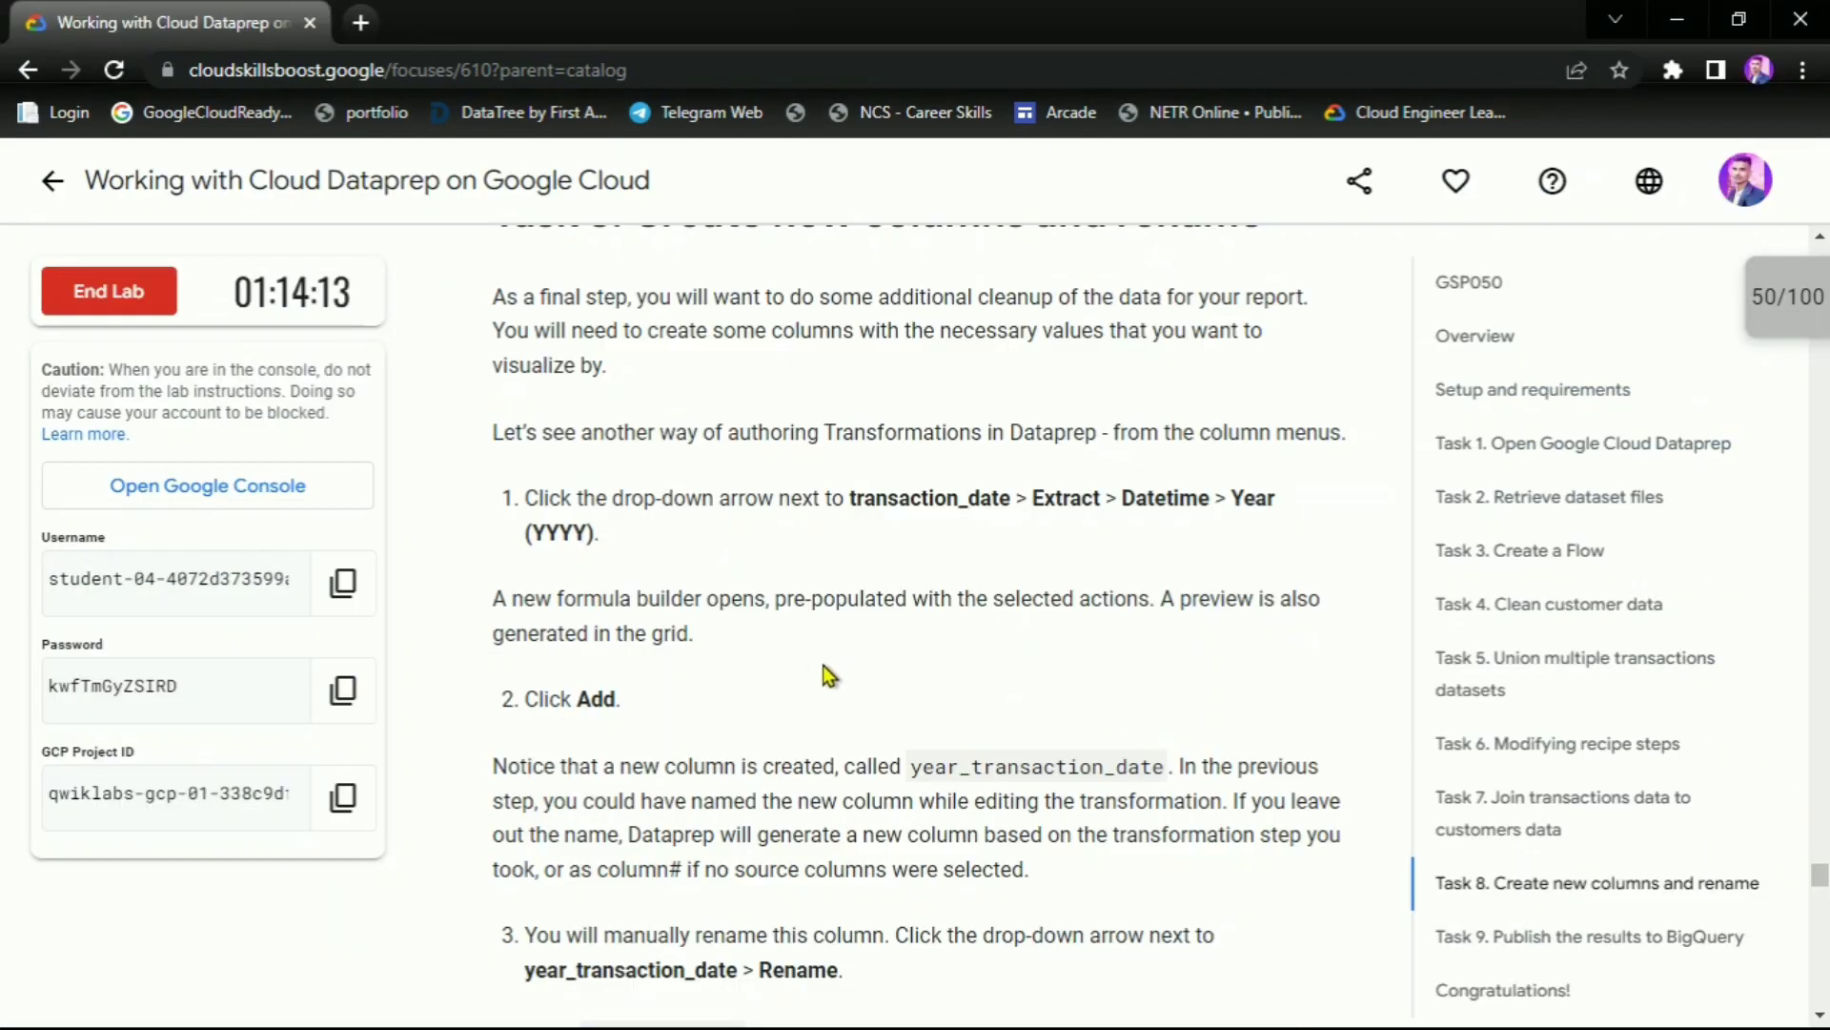
pyautogui.scroll(-3, 821, 674)
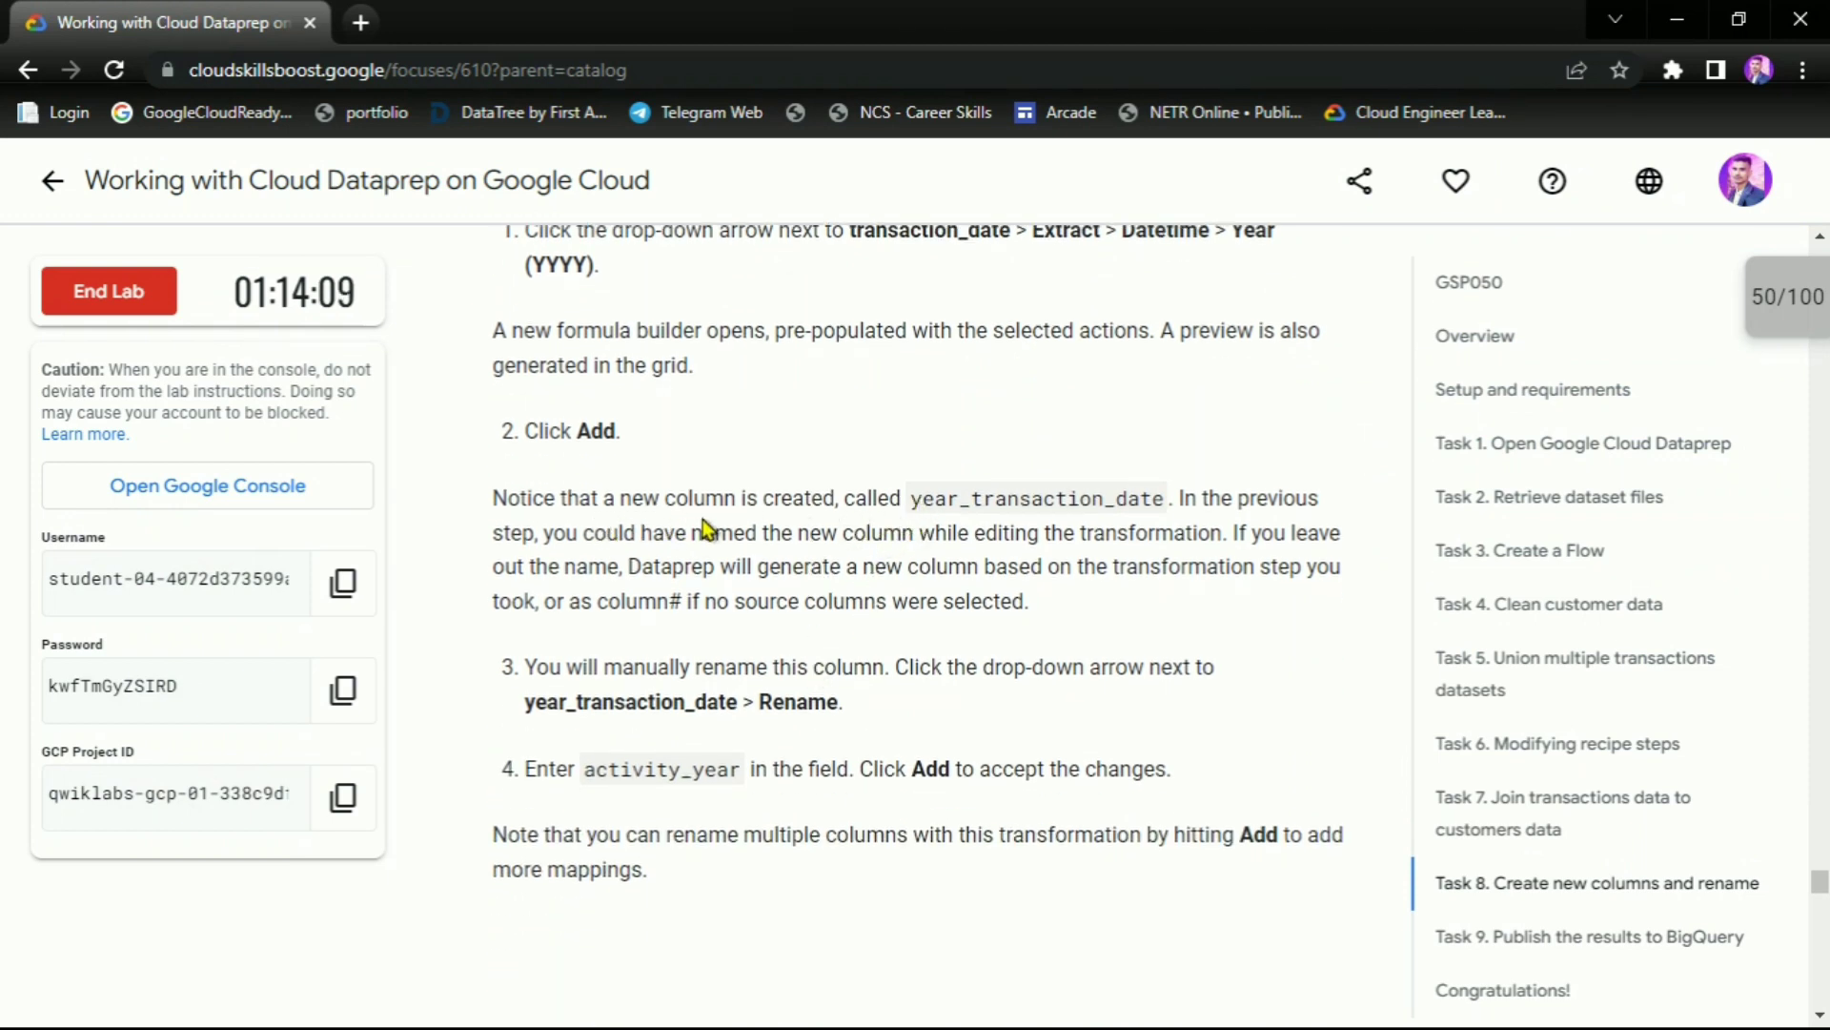
pyautogui.moveTo(904, 498); pyautogui.dragTo(1229, 496)
pyautogui.click(1156, 599)
pyautogui.hotkey('alt', 'Tab')
pyautogui.hotkey('alt', 'Tab')
pyautogui.scroll(-2, 1066, 633)
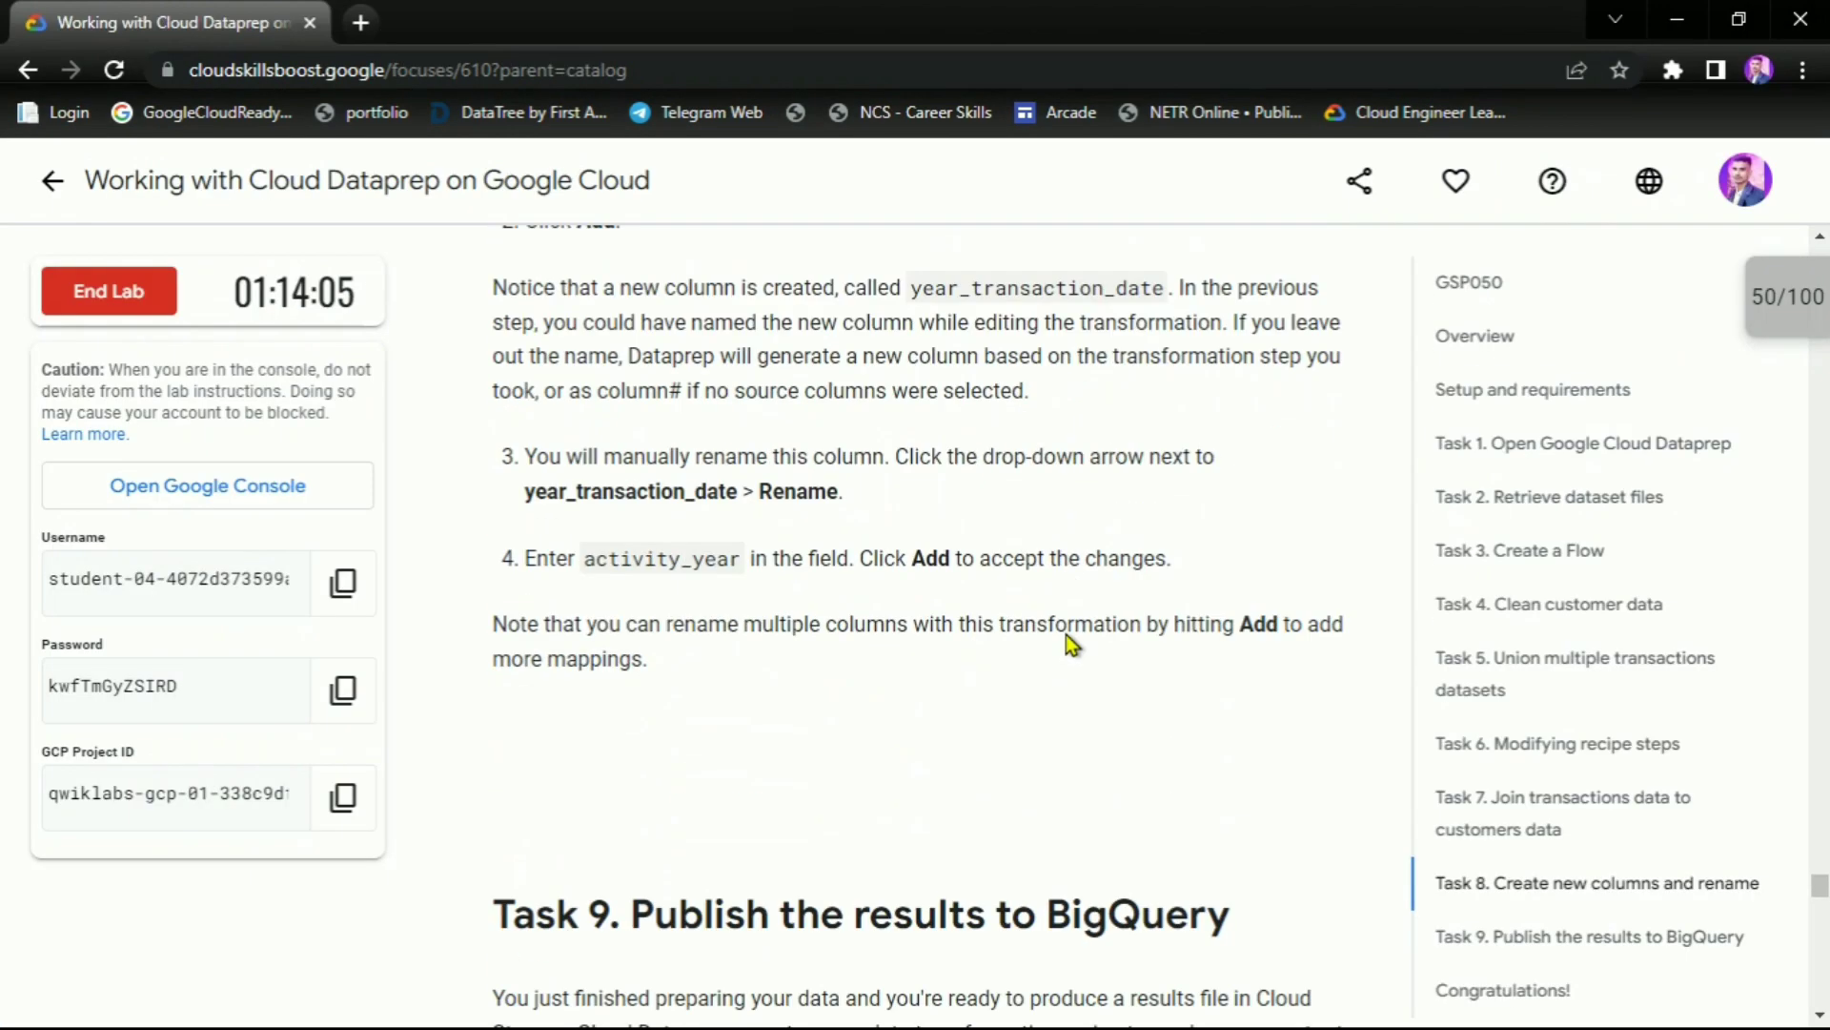
pyautogui.moveTo(576, 500); pyautogui.dragTo(725, 499)
pyautogui.hotkey('ctrl', 'c')
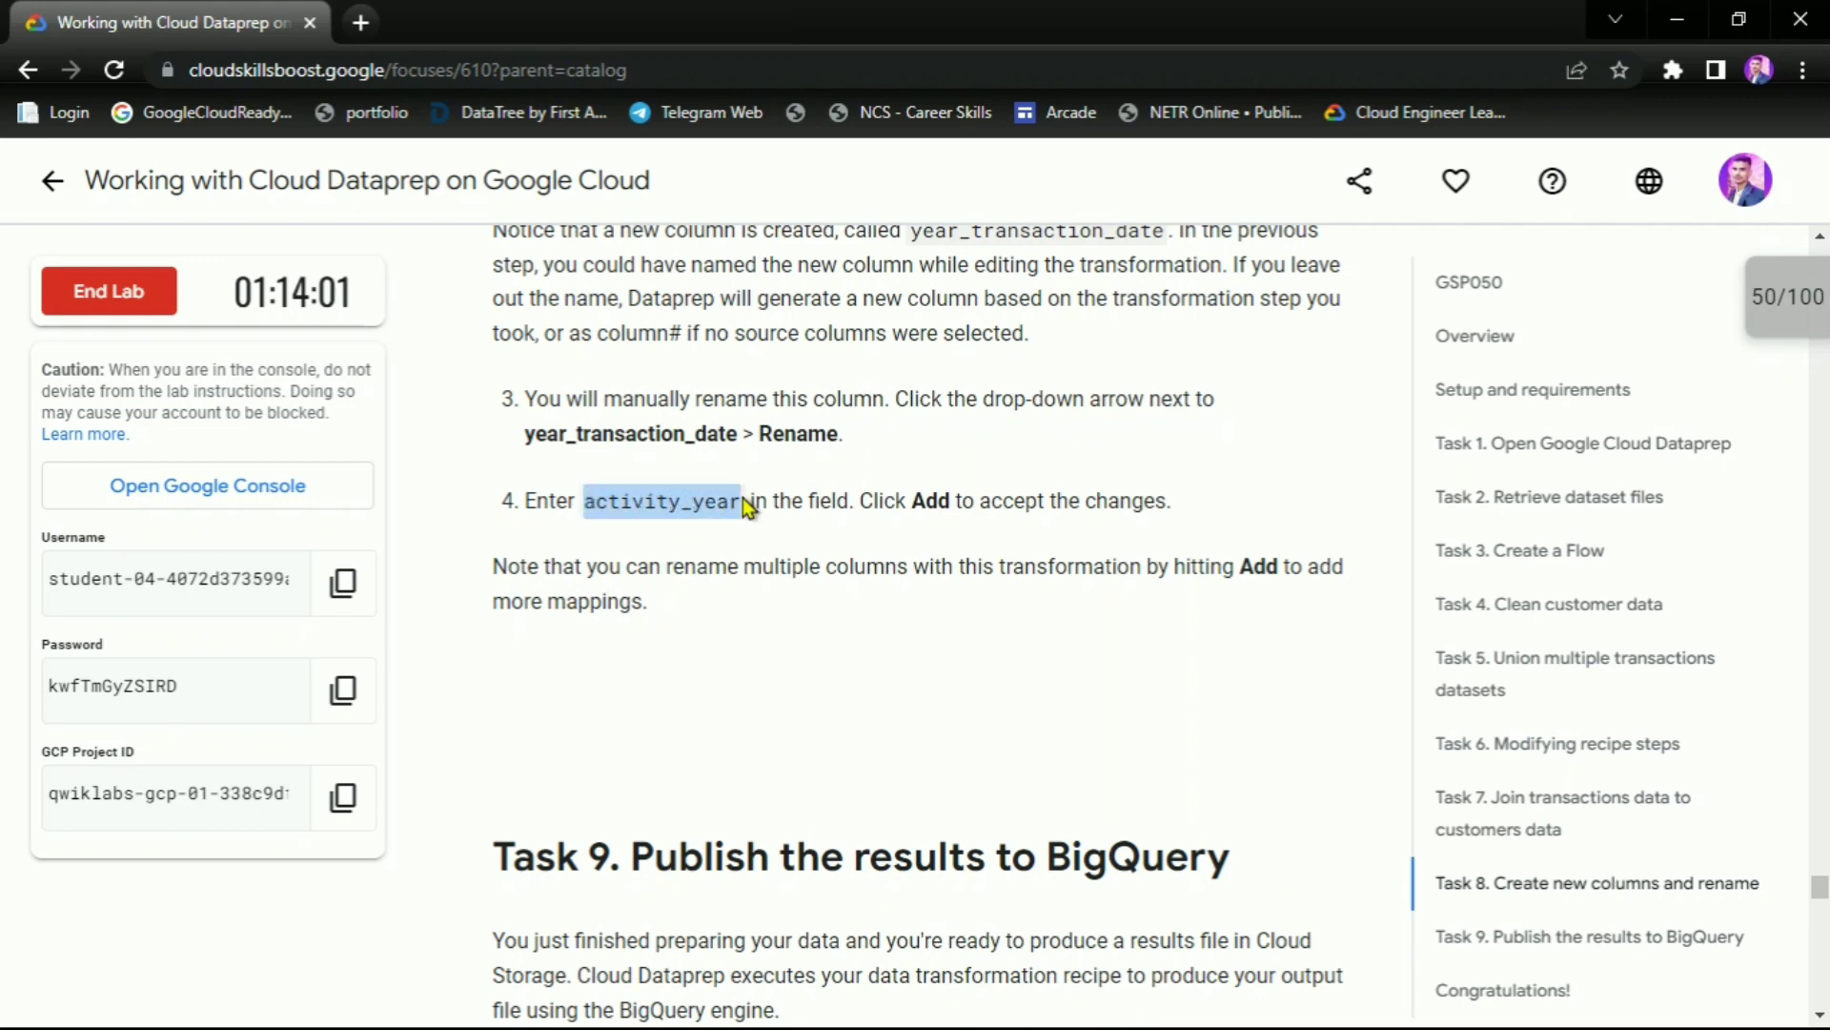
# In Dataprep, rename the transaction_date column to activity_year and add the rename to the recipe
pyautogui.hotkey('alt', 'Tab')
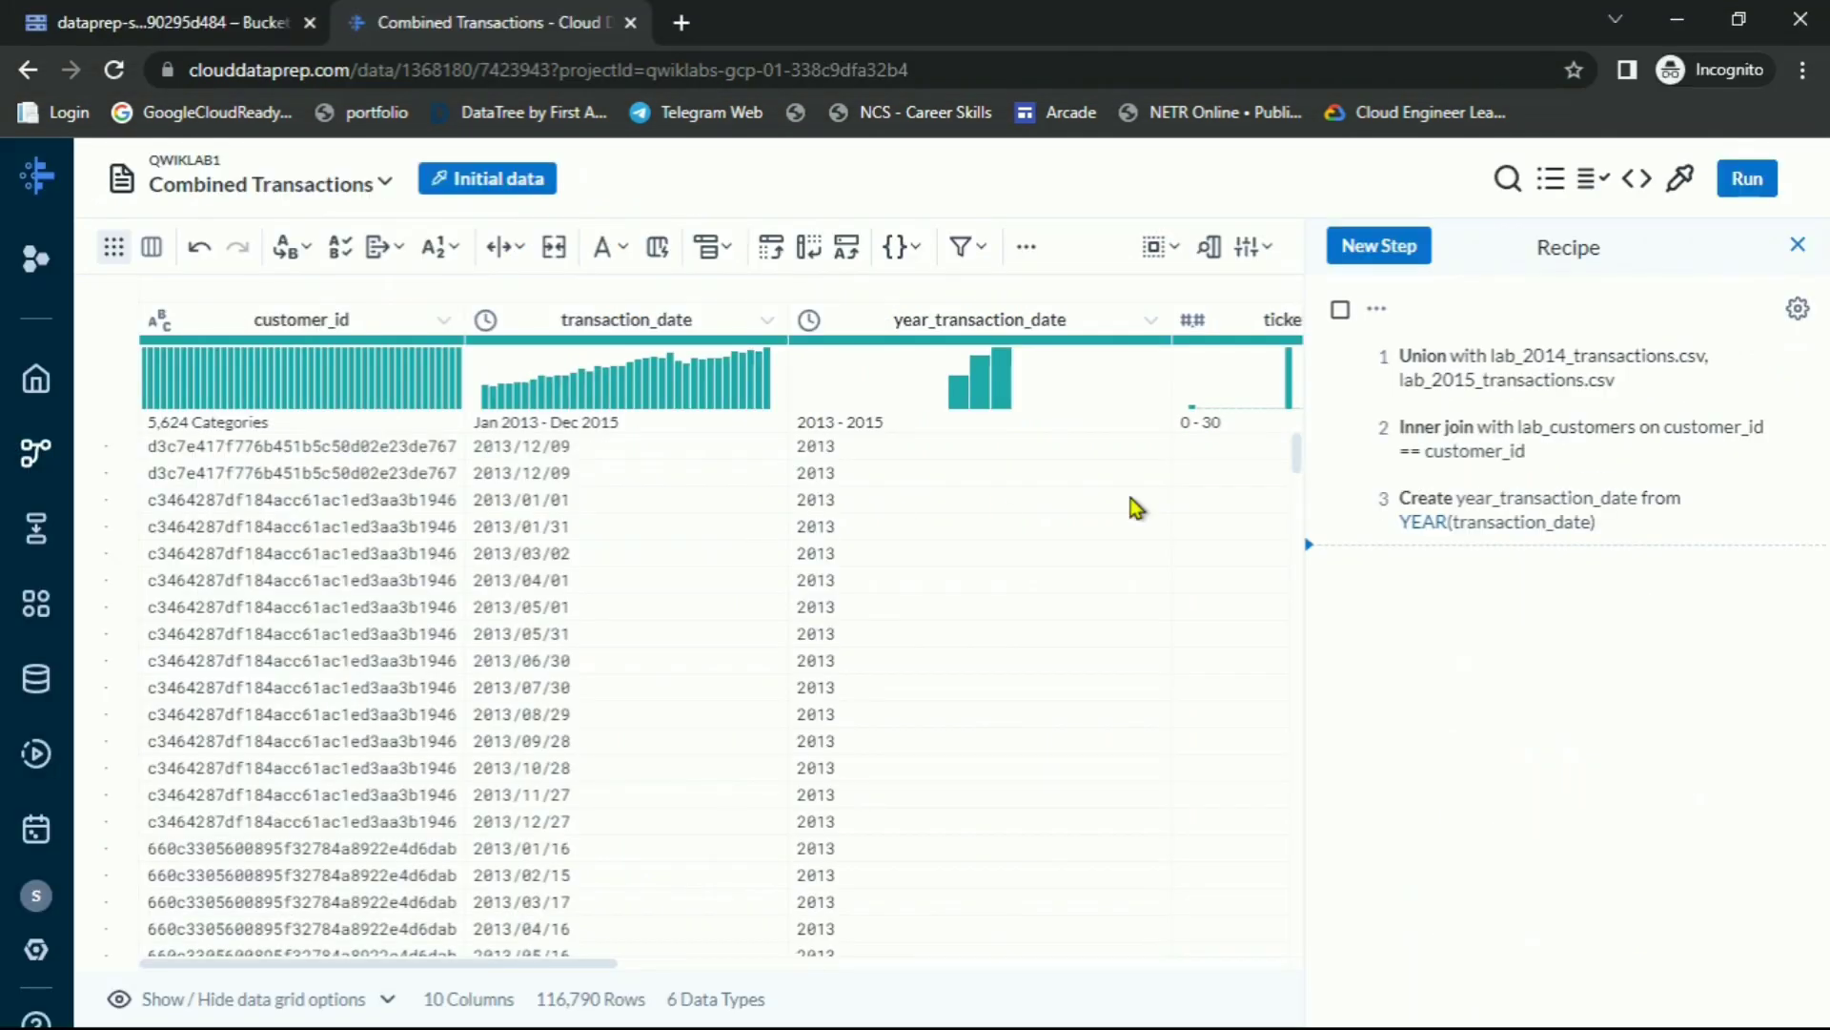
pyautogui.click(768, 320)
pyautogui.click(822, 345)
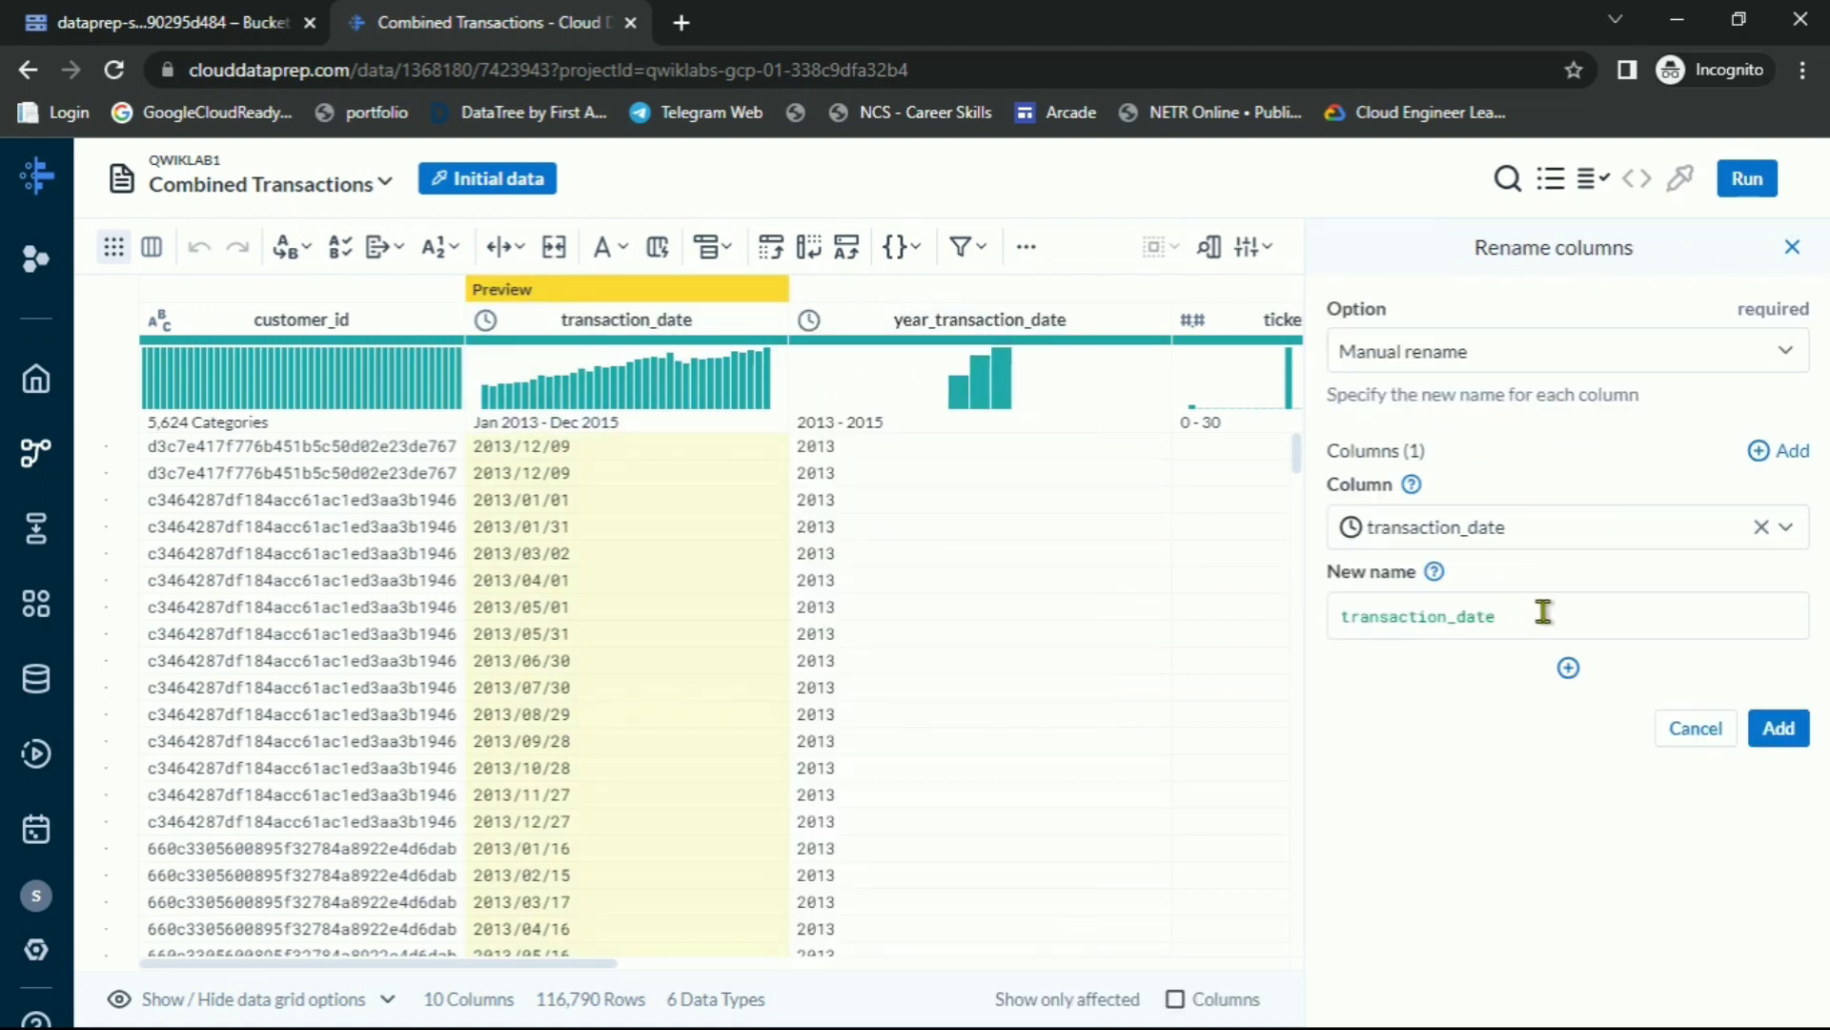
pyautogui.click(1573, 625)
pyautogui.hotkey('ctrl', 'a')
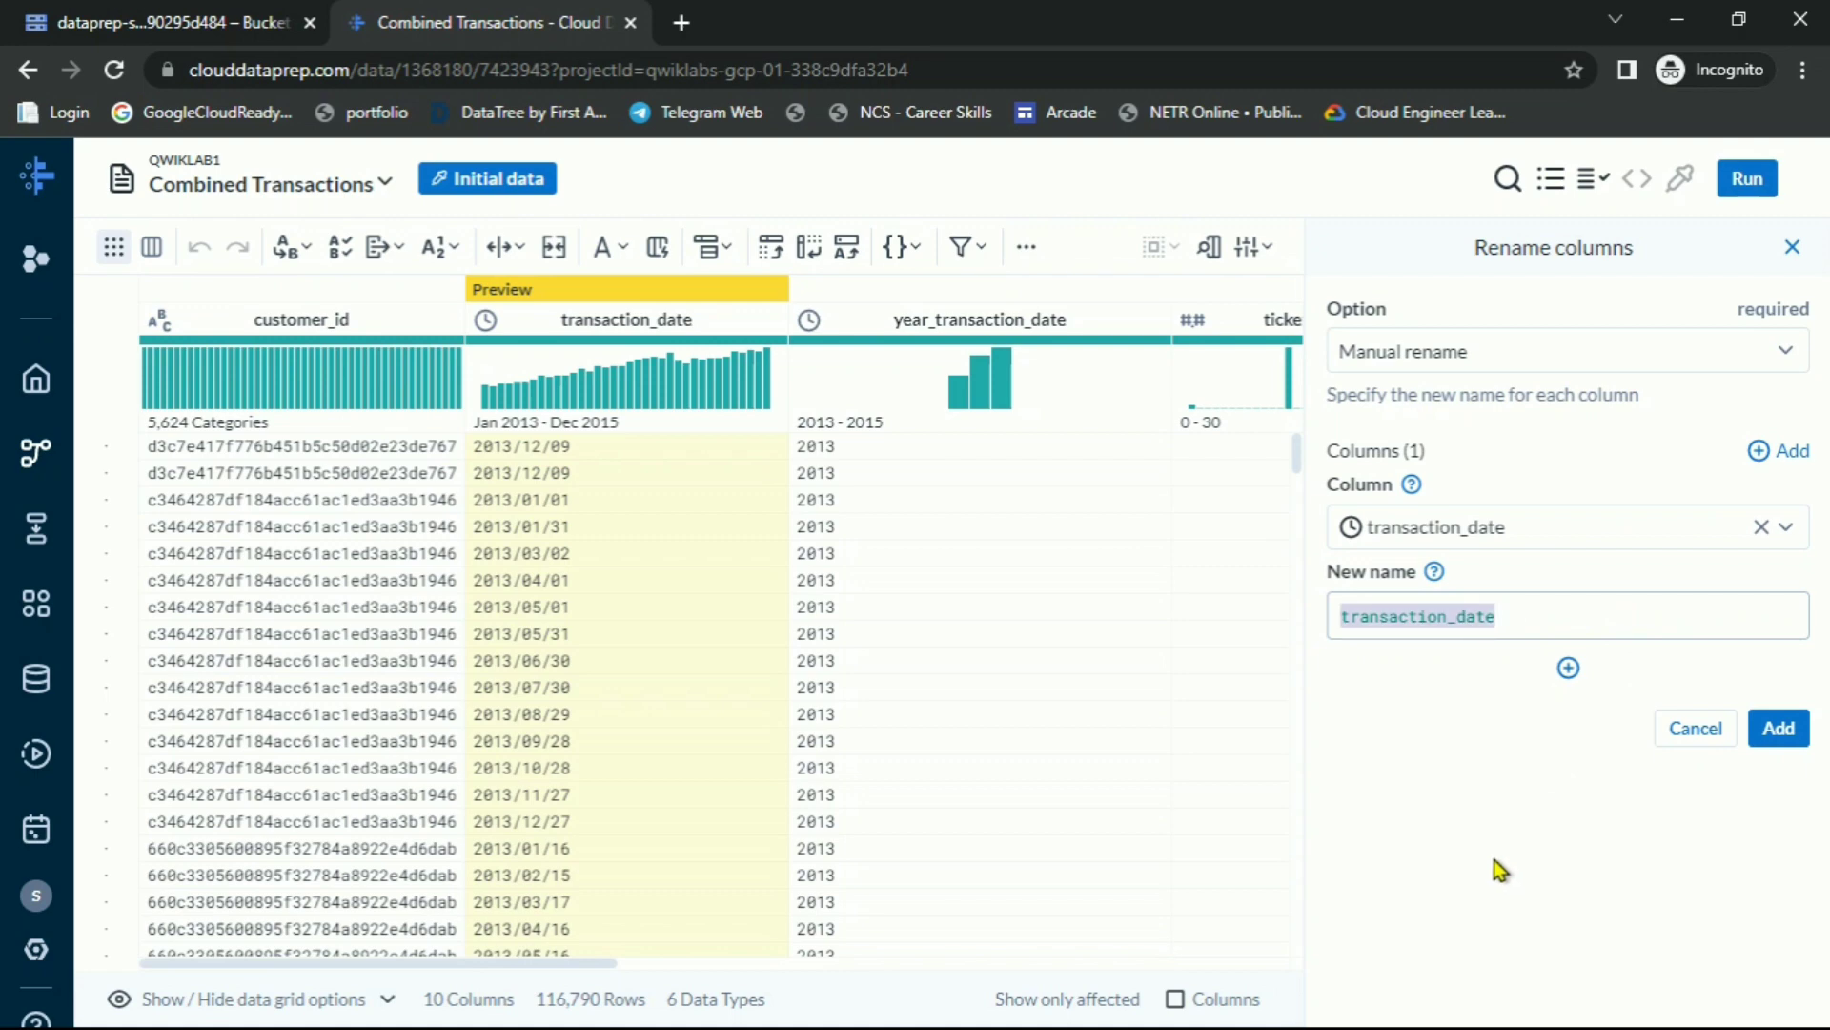
pyautogui.hotkey('ctrl', 'v')
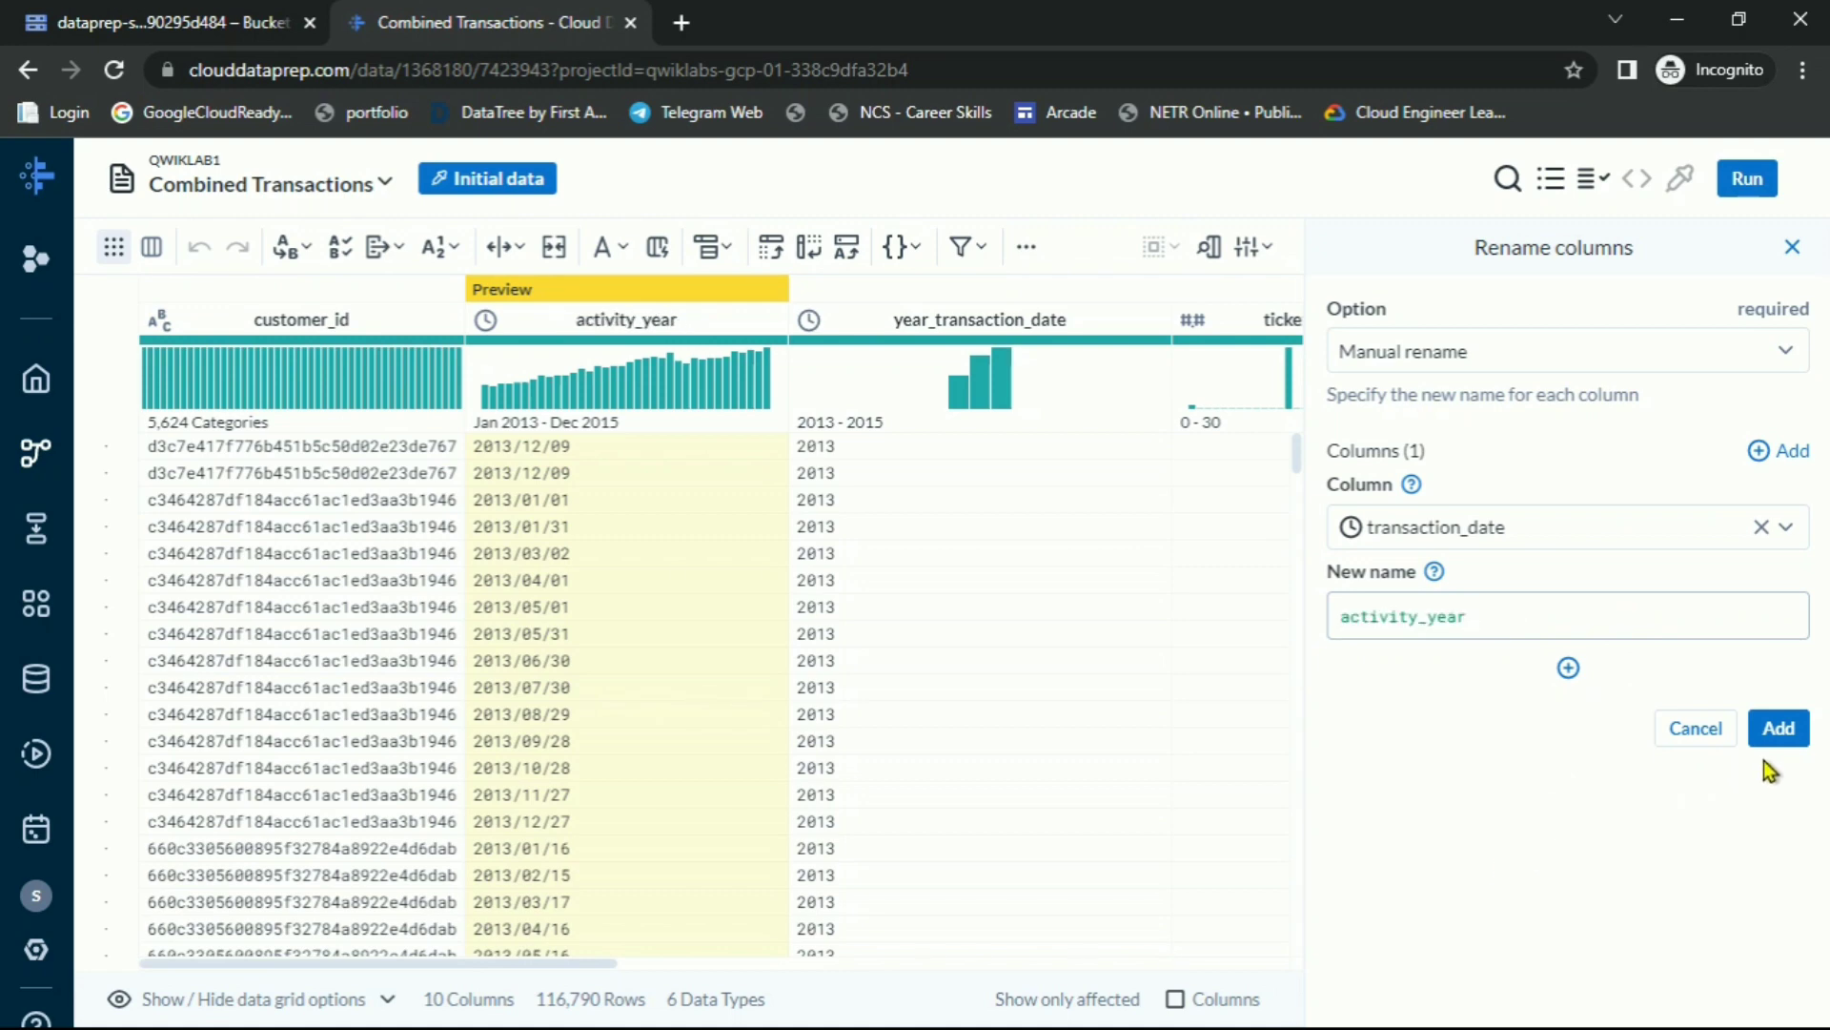
pyautogui.hotkey('alt', 'Tab')
pyautogui.hotkey('alt', 'Tab')
pyautogui.click(1776, 731)
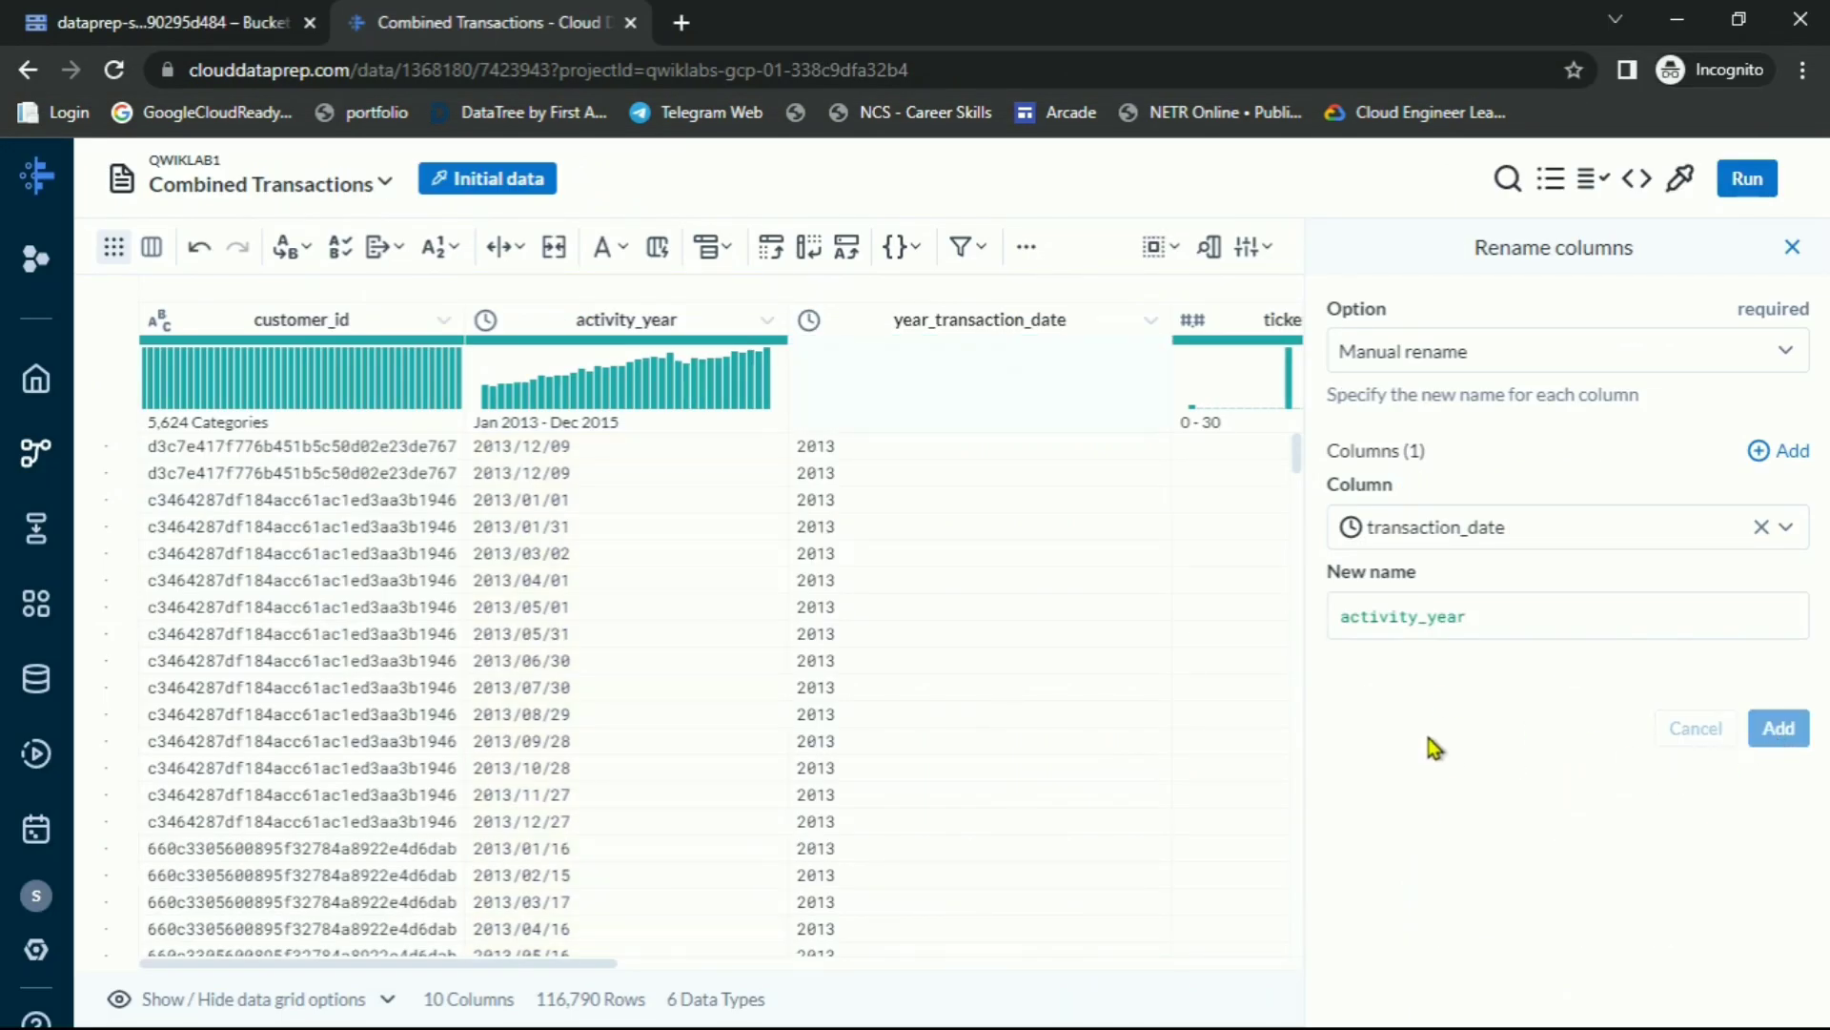
# Read the start of the lab's Task 9 on publishing to BigQuery and open the Run Job settings in Dataprep
pyautogui.hotkey('alt', 'Tab')
pyautogui.scroll(-4, 989, 631)
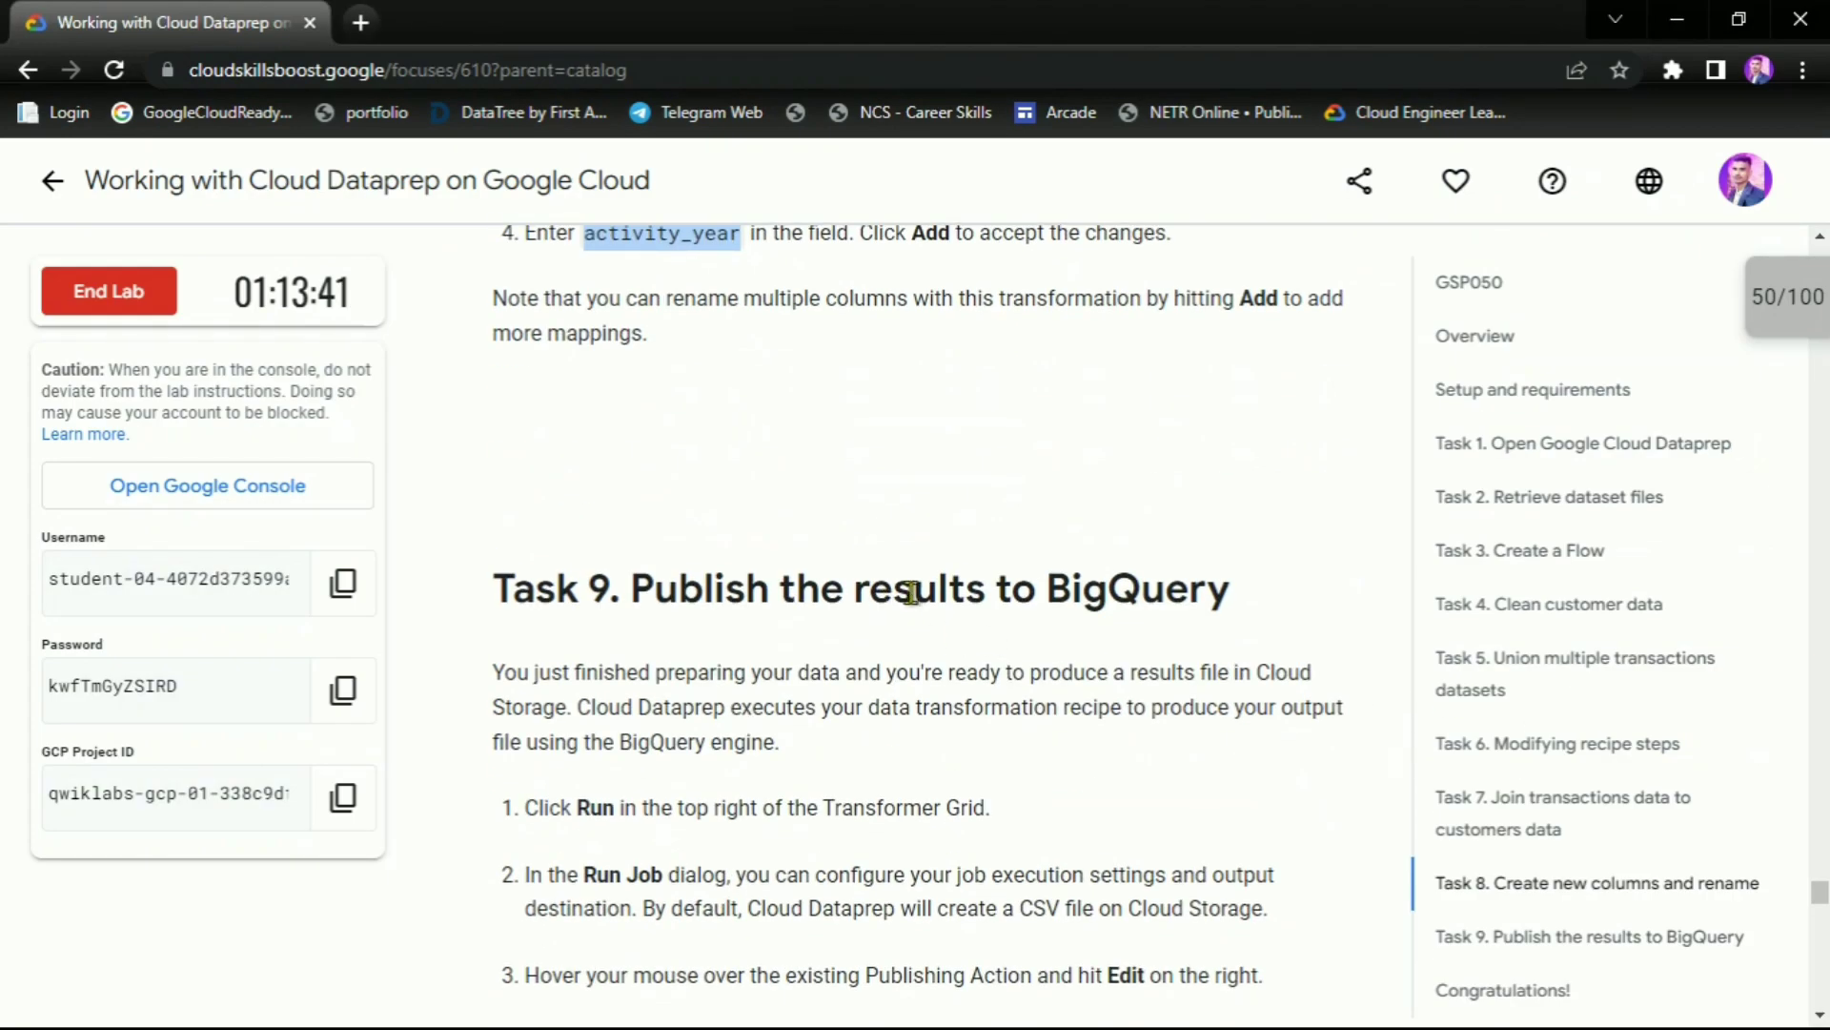
pyautogui.moveTo(606, 467); pyautogui.dragTo(1240, 462)
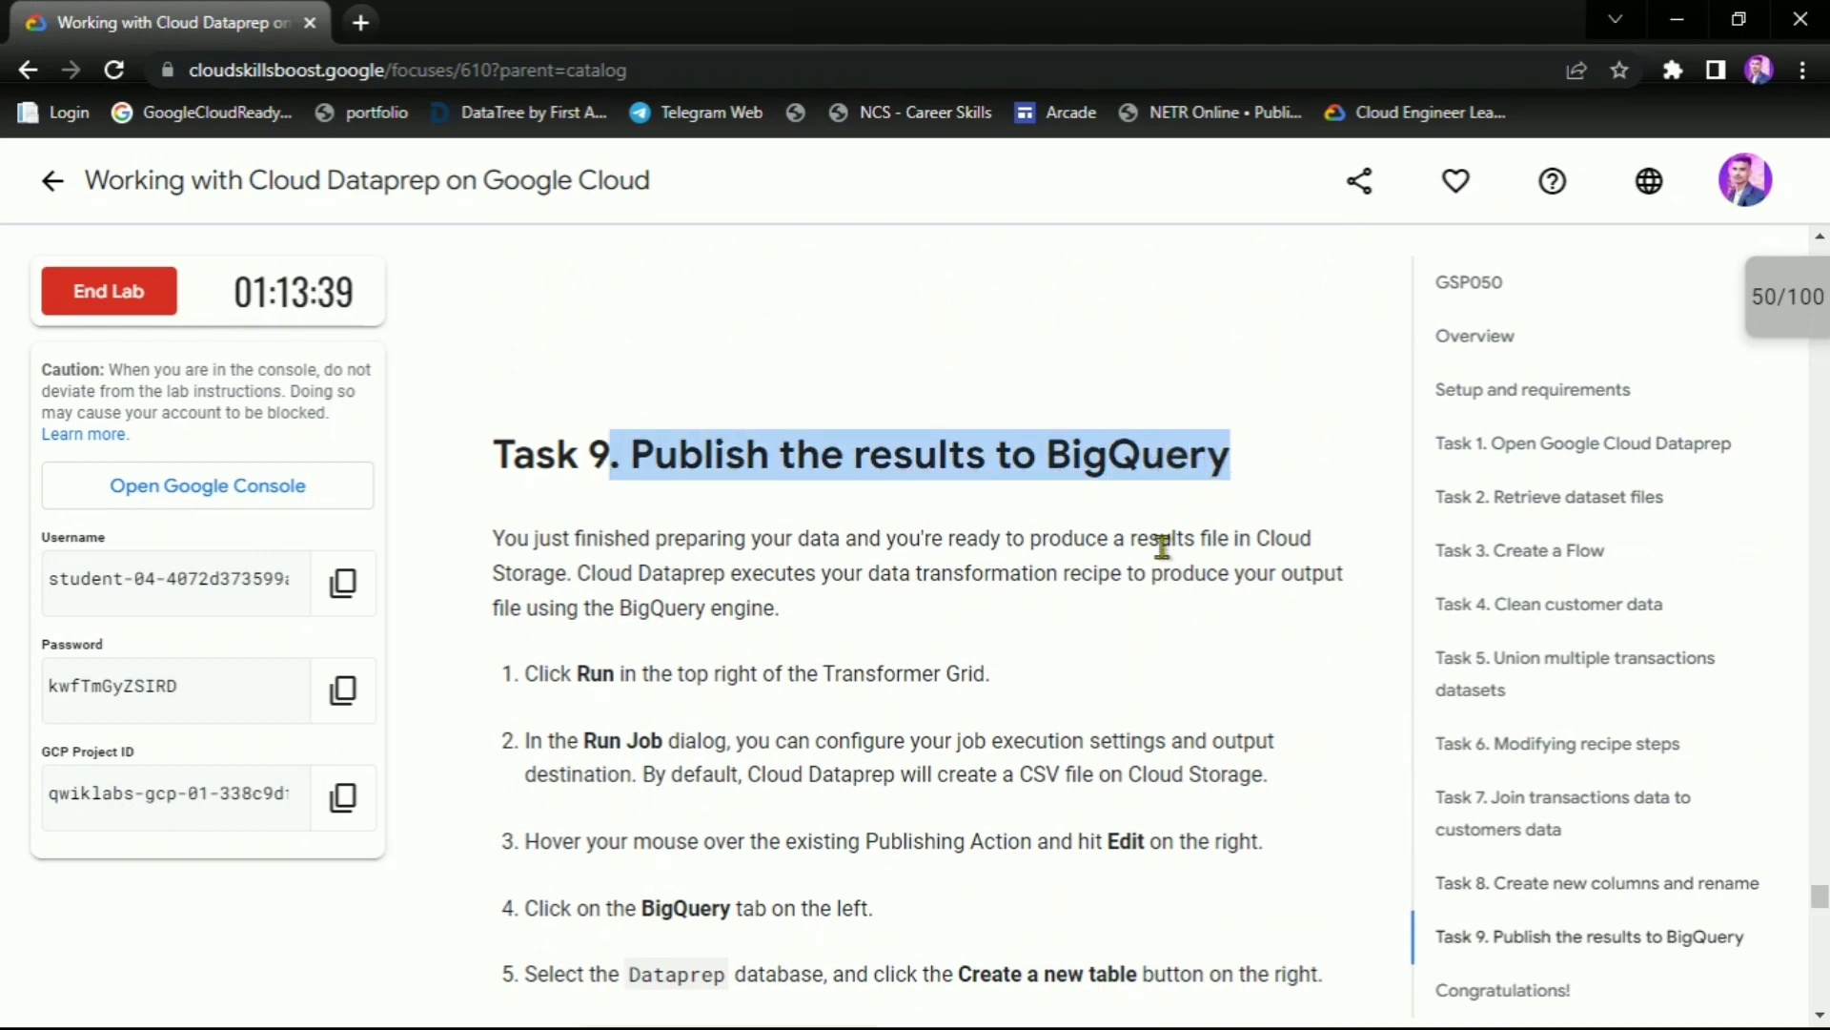
pyautogui.click(1164, 544)
pyautogui.scroll(-3, 947, 621)
pyautogui.moveTo(563, 408); pyautogui.dragTo(717, 406)
pyautogui.hotkey('alt', 'Tab')
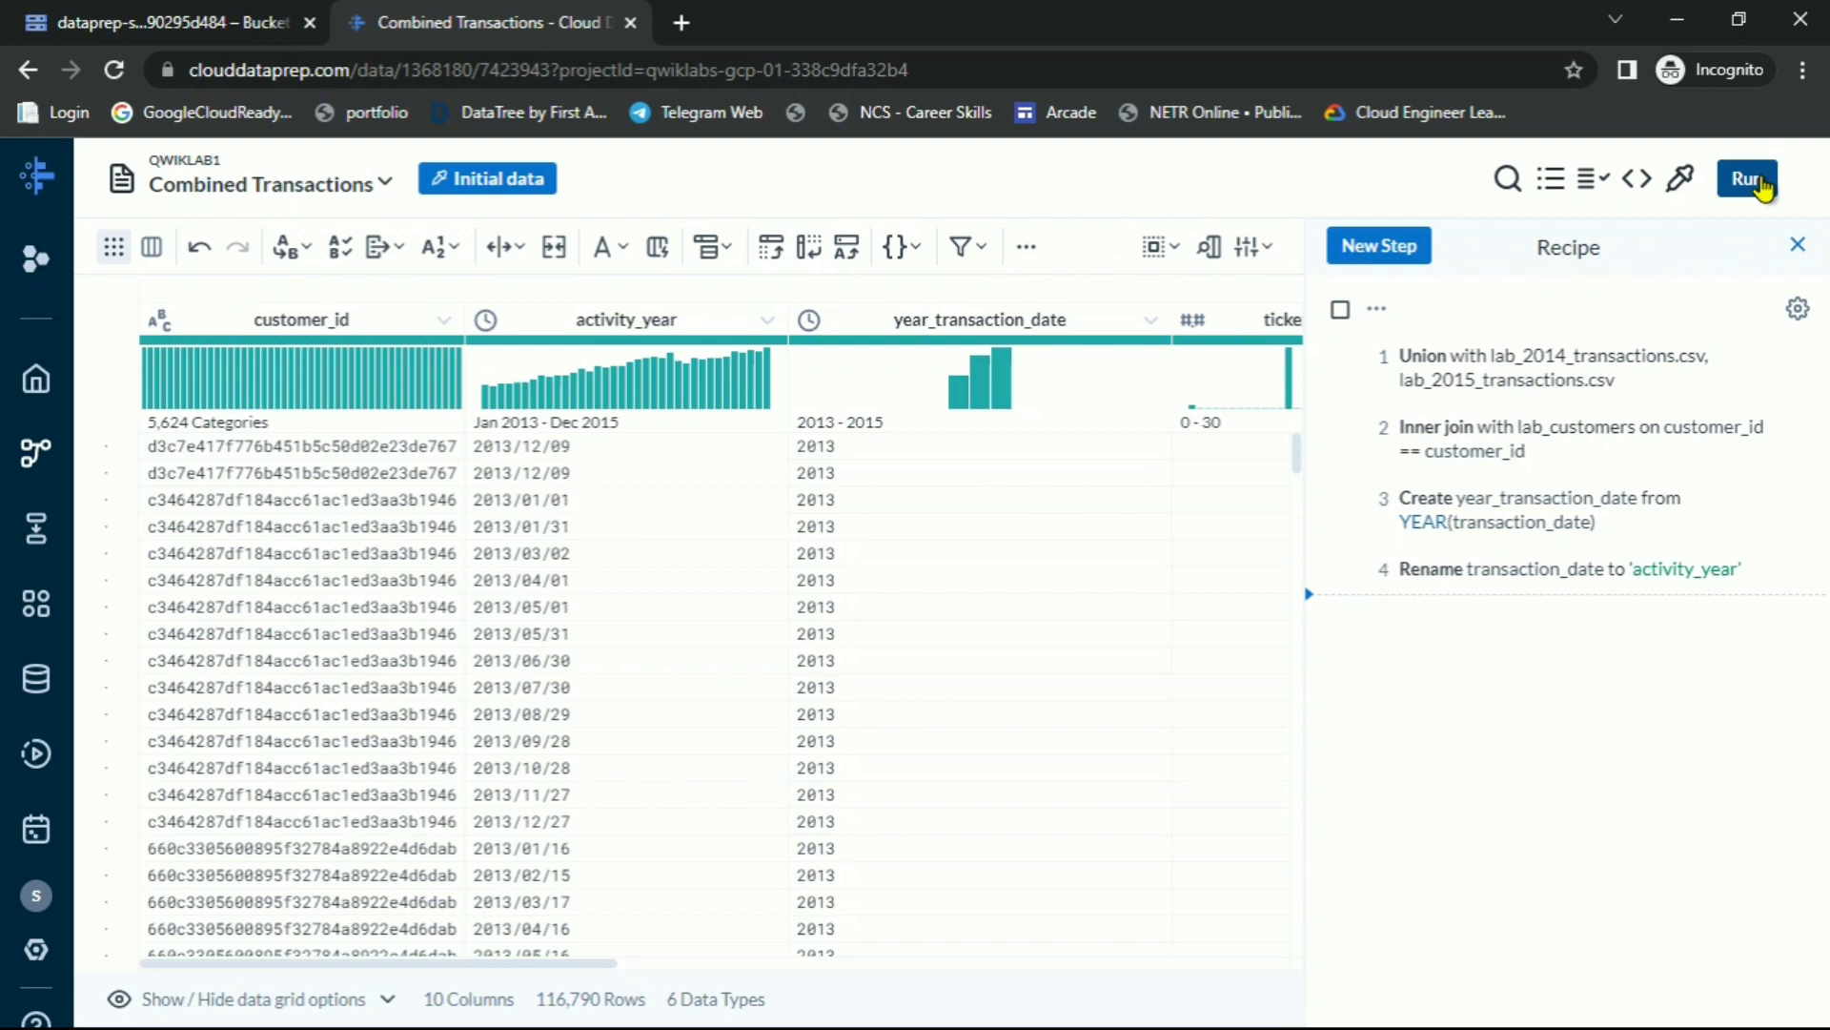
pyautogui.click(1750, 178)
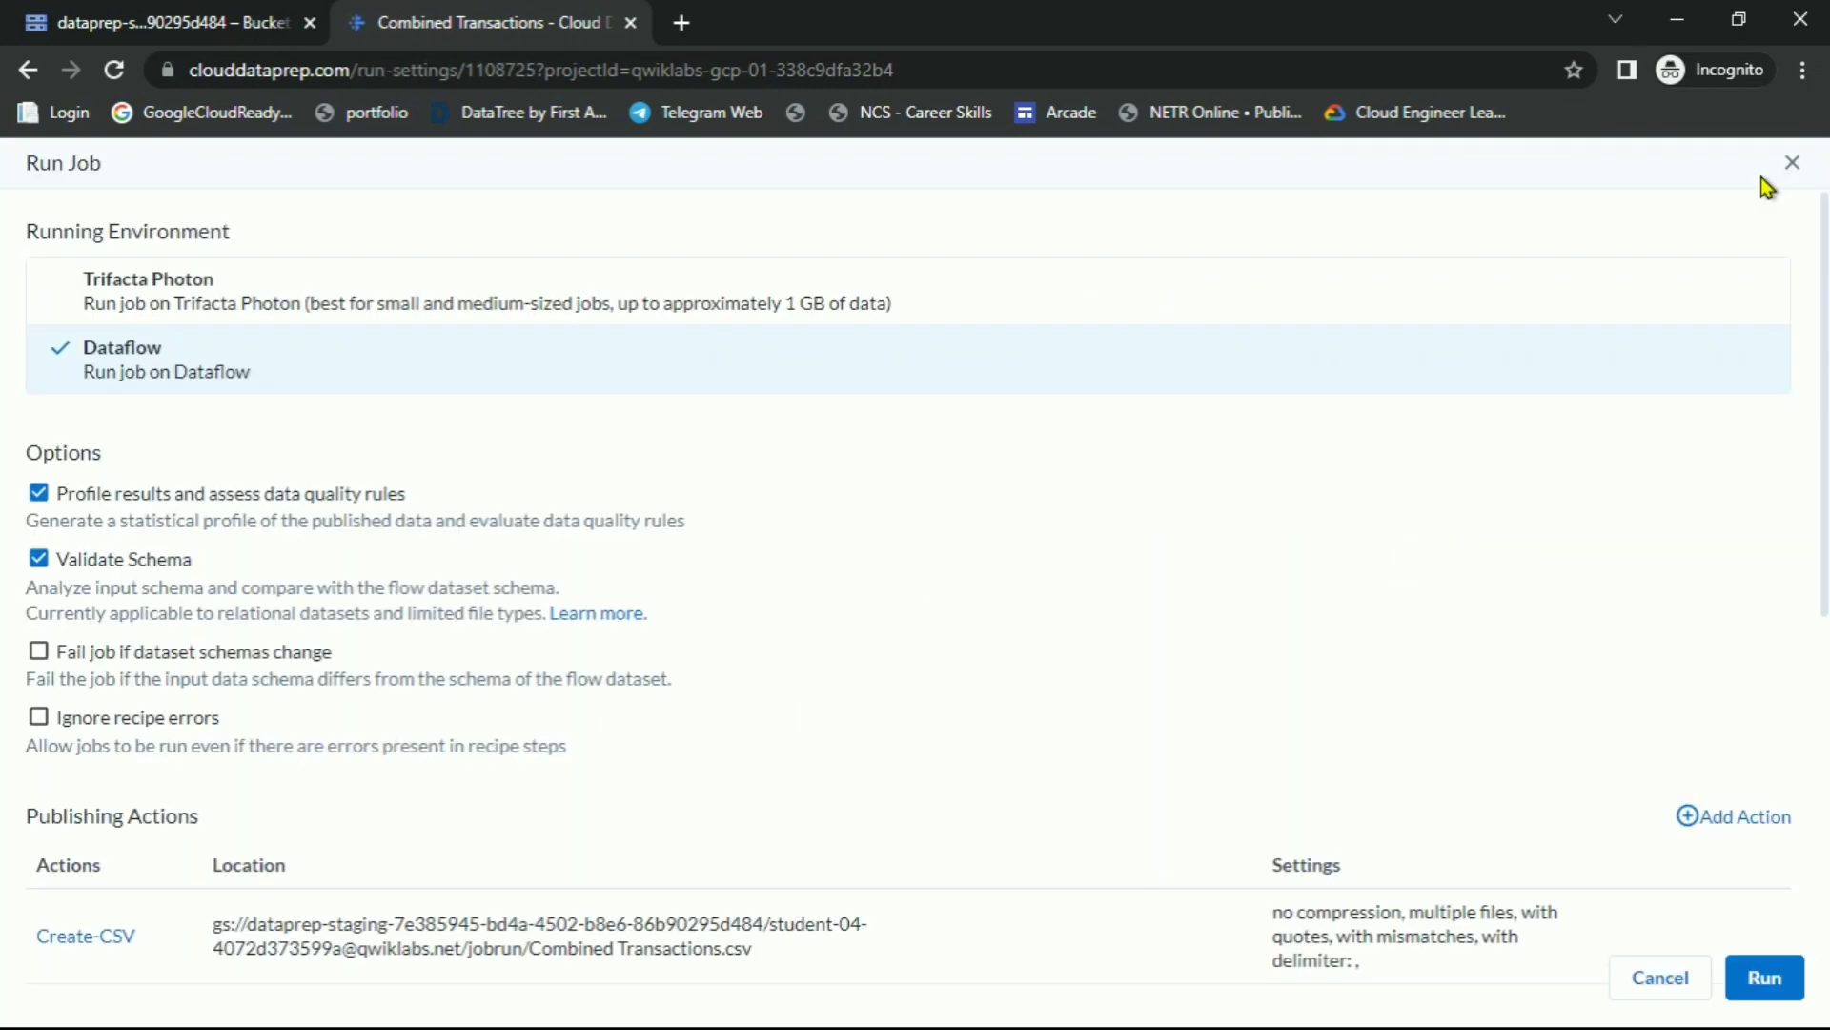
# Read the lab's instruction on the publishing action and open the existing Create-CSV action for editing in Dataprep
pyautogui.hotkey('alt', 'Tab')
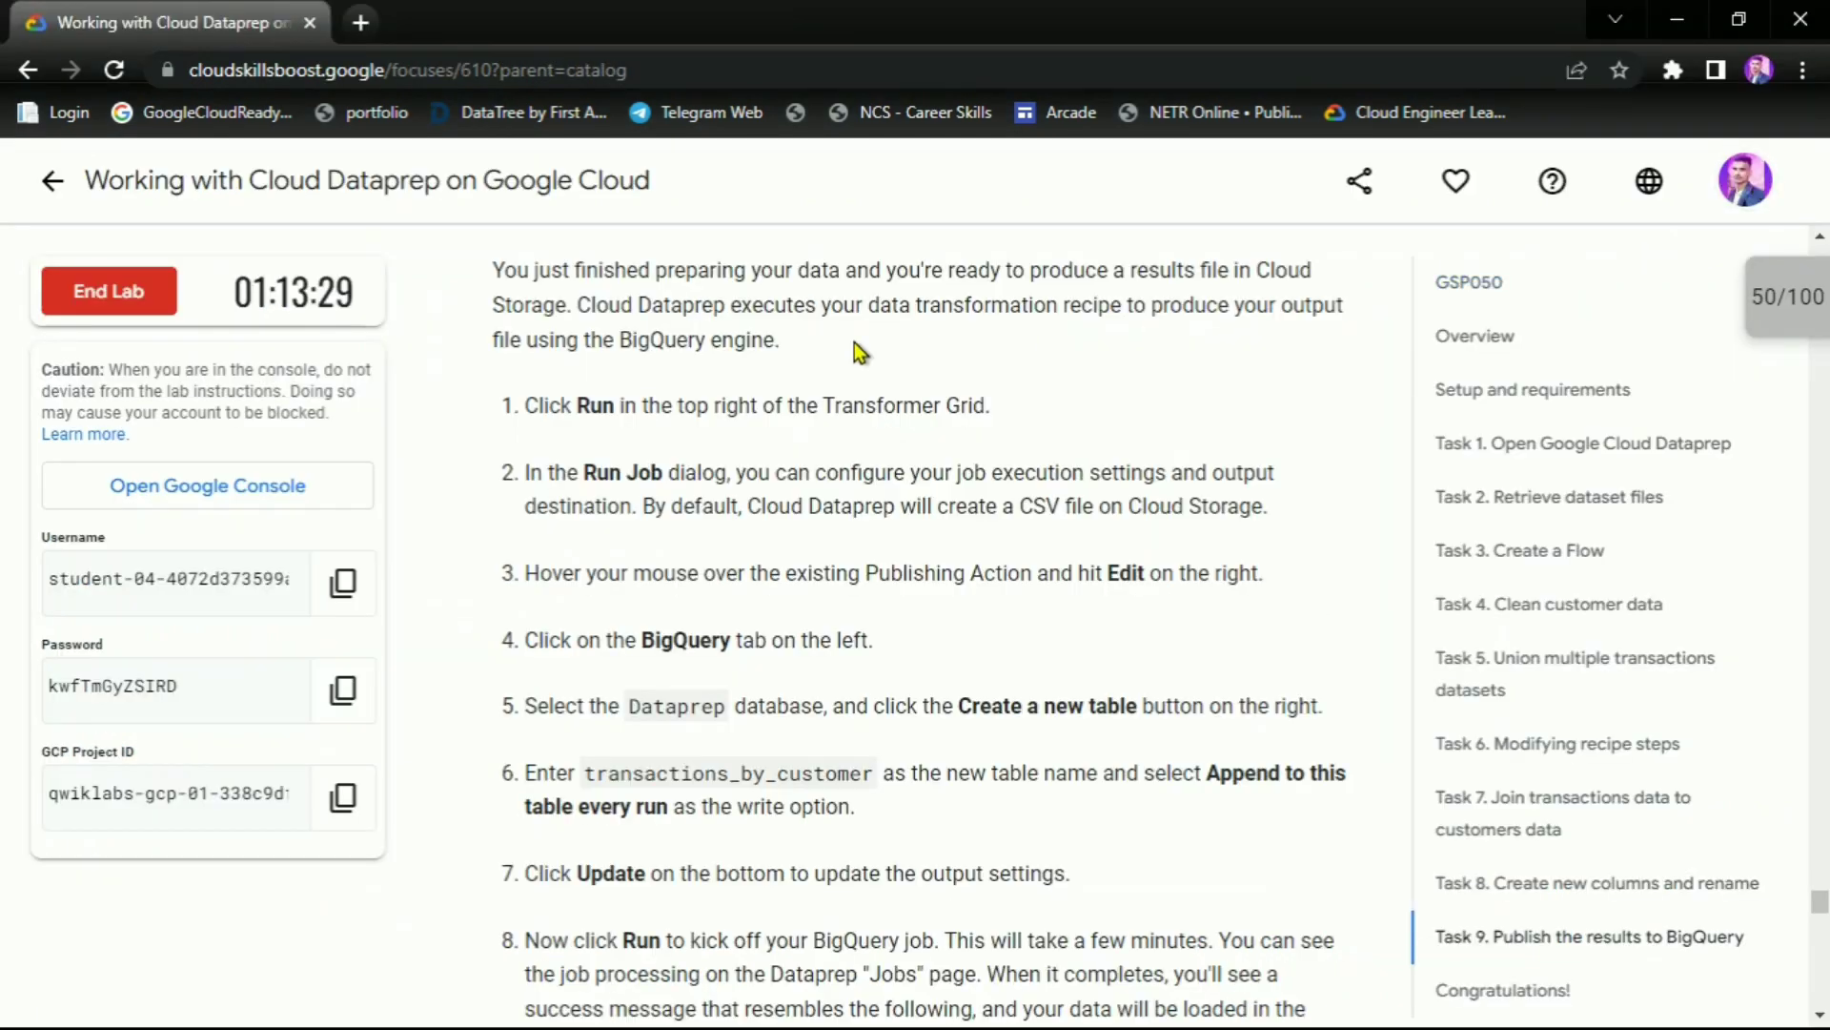
pyautogui.scroll(-1, 829, 498)
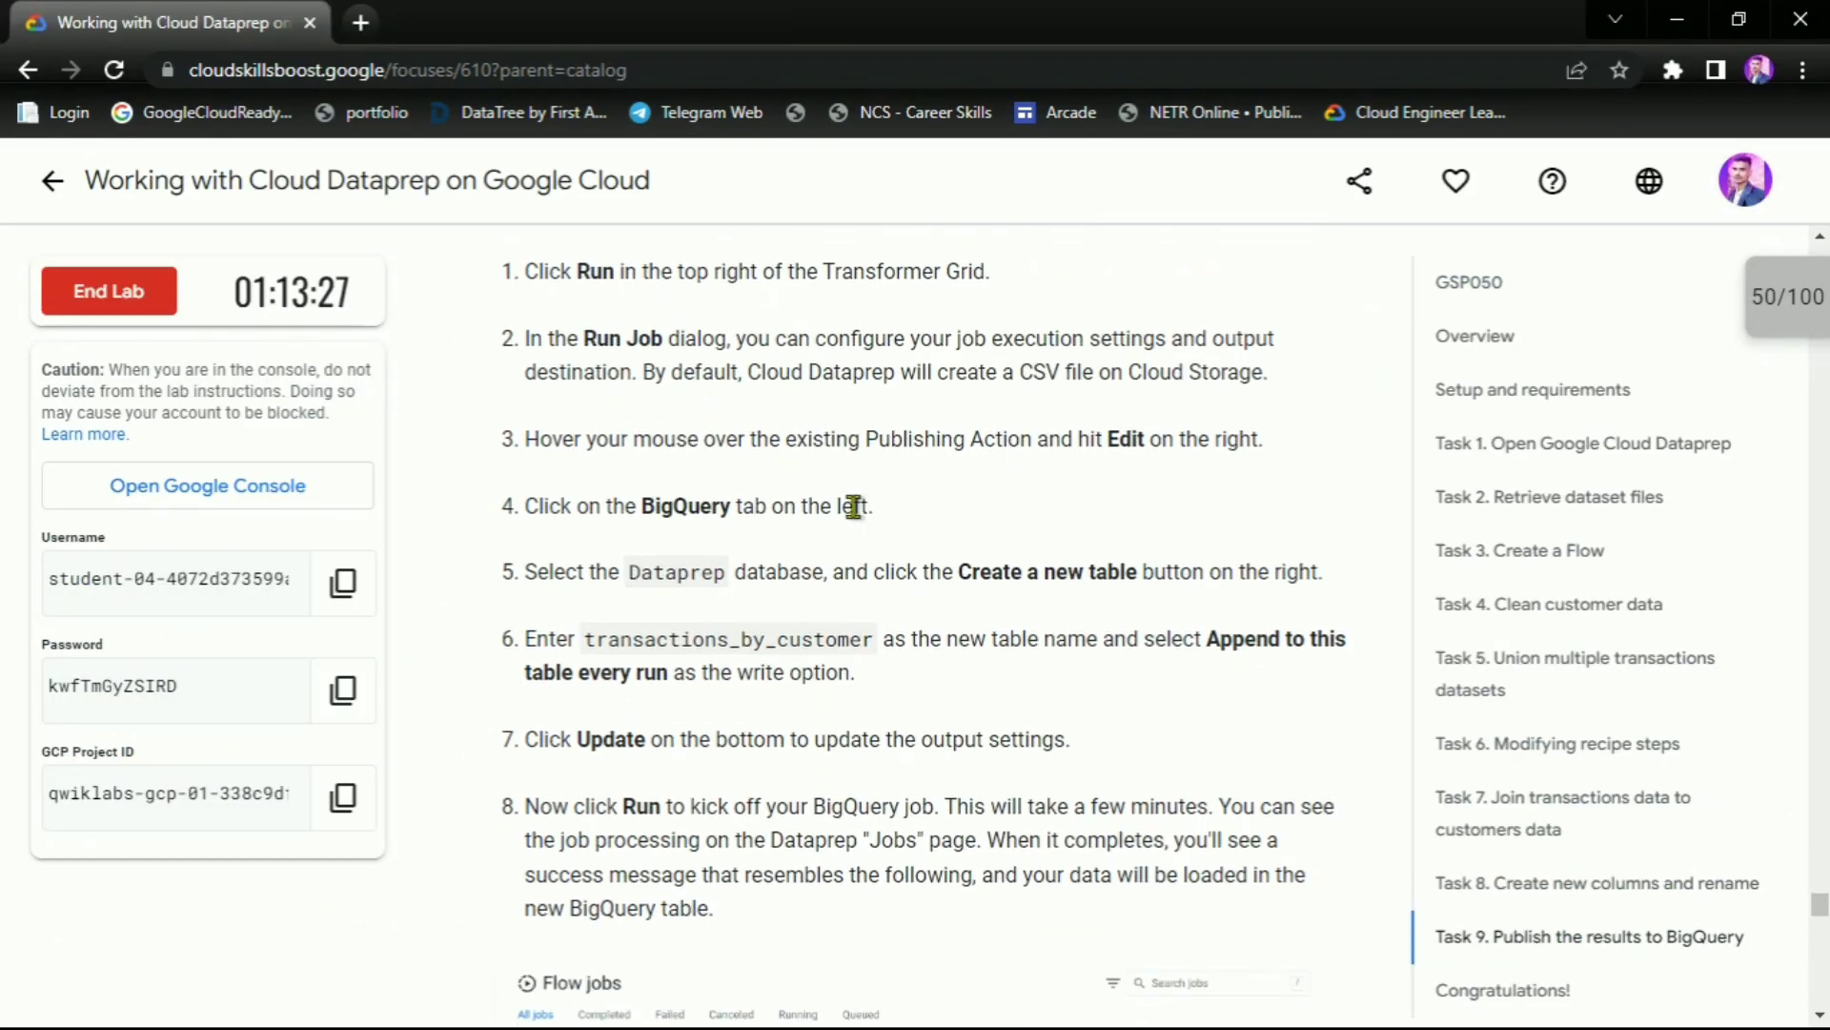
pyautogui.moveTo(525, 443); pyautogui.dragTo(1306, 446)
pyautogui.click(1205, 477)
pyautogui.hotkey('alt', 'Tab')
pyautogui.scroll(-1, 1045, 530)
pyautogui.scroll(-1, 971, 572)
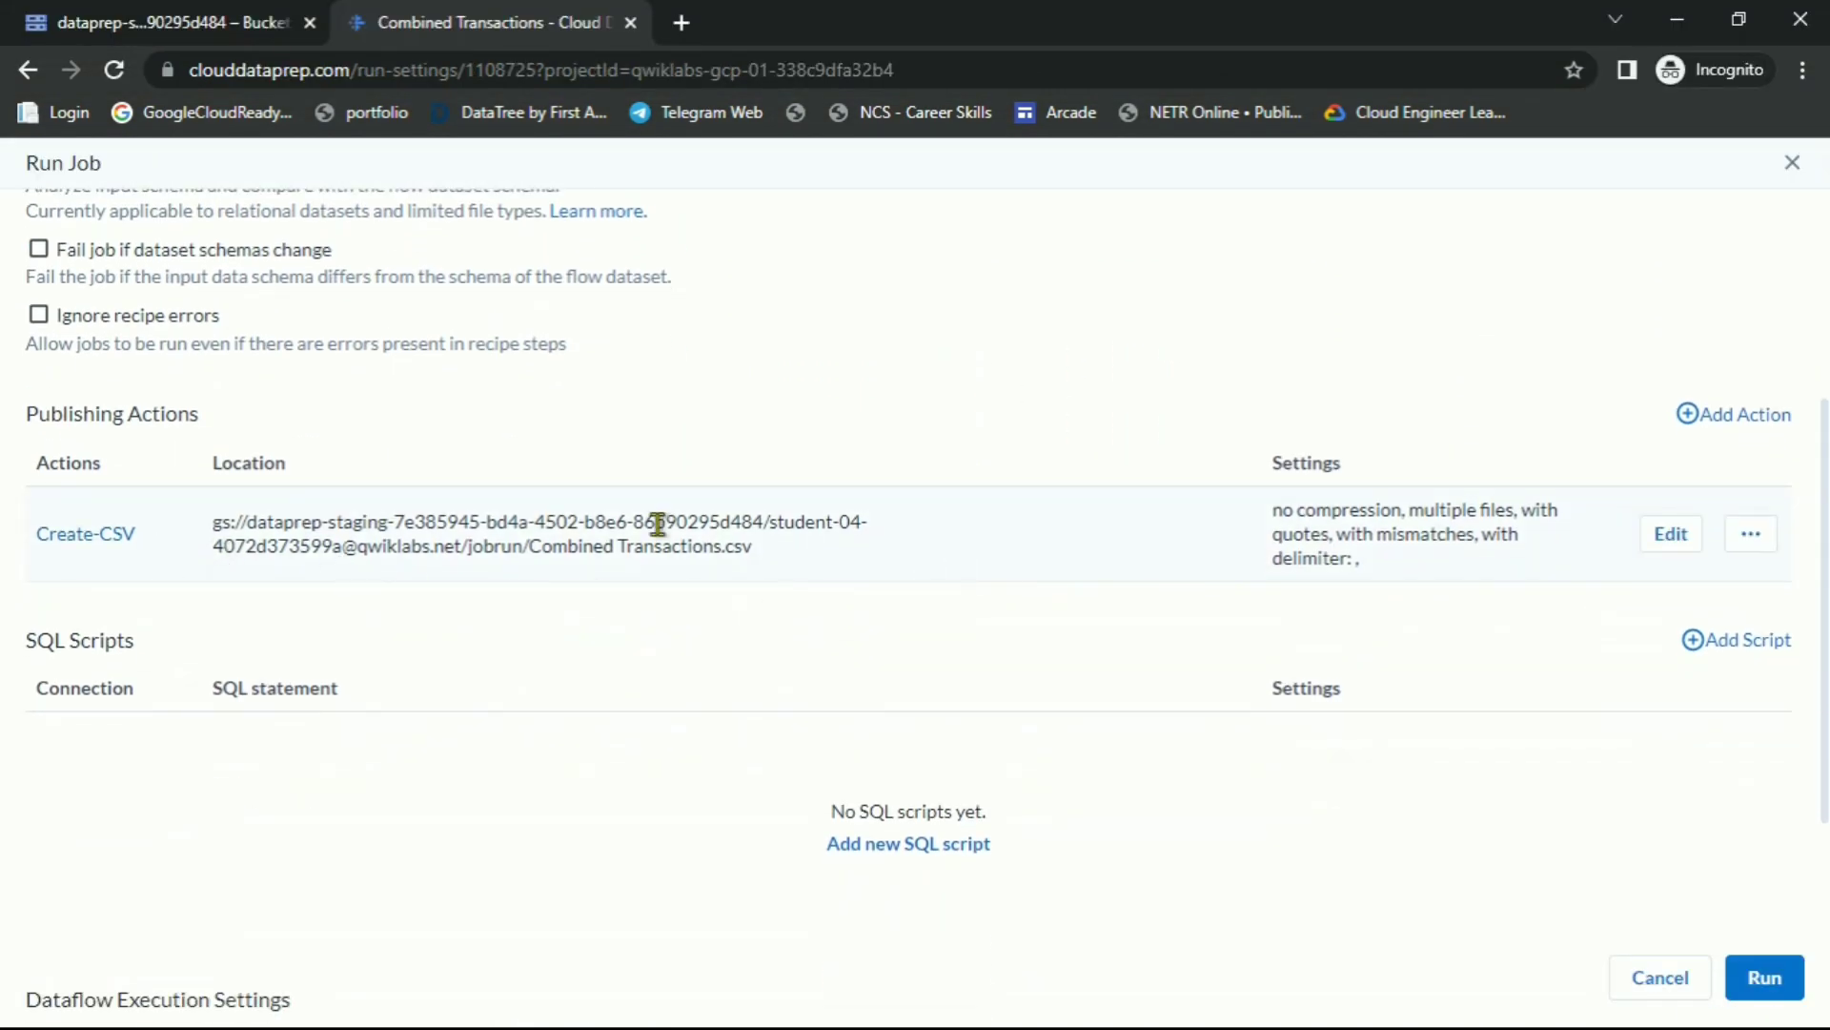
pyautogui.click(1671, 534)
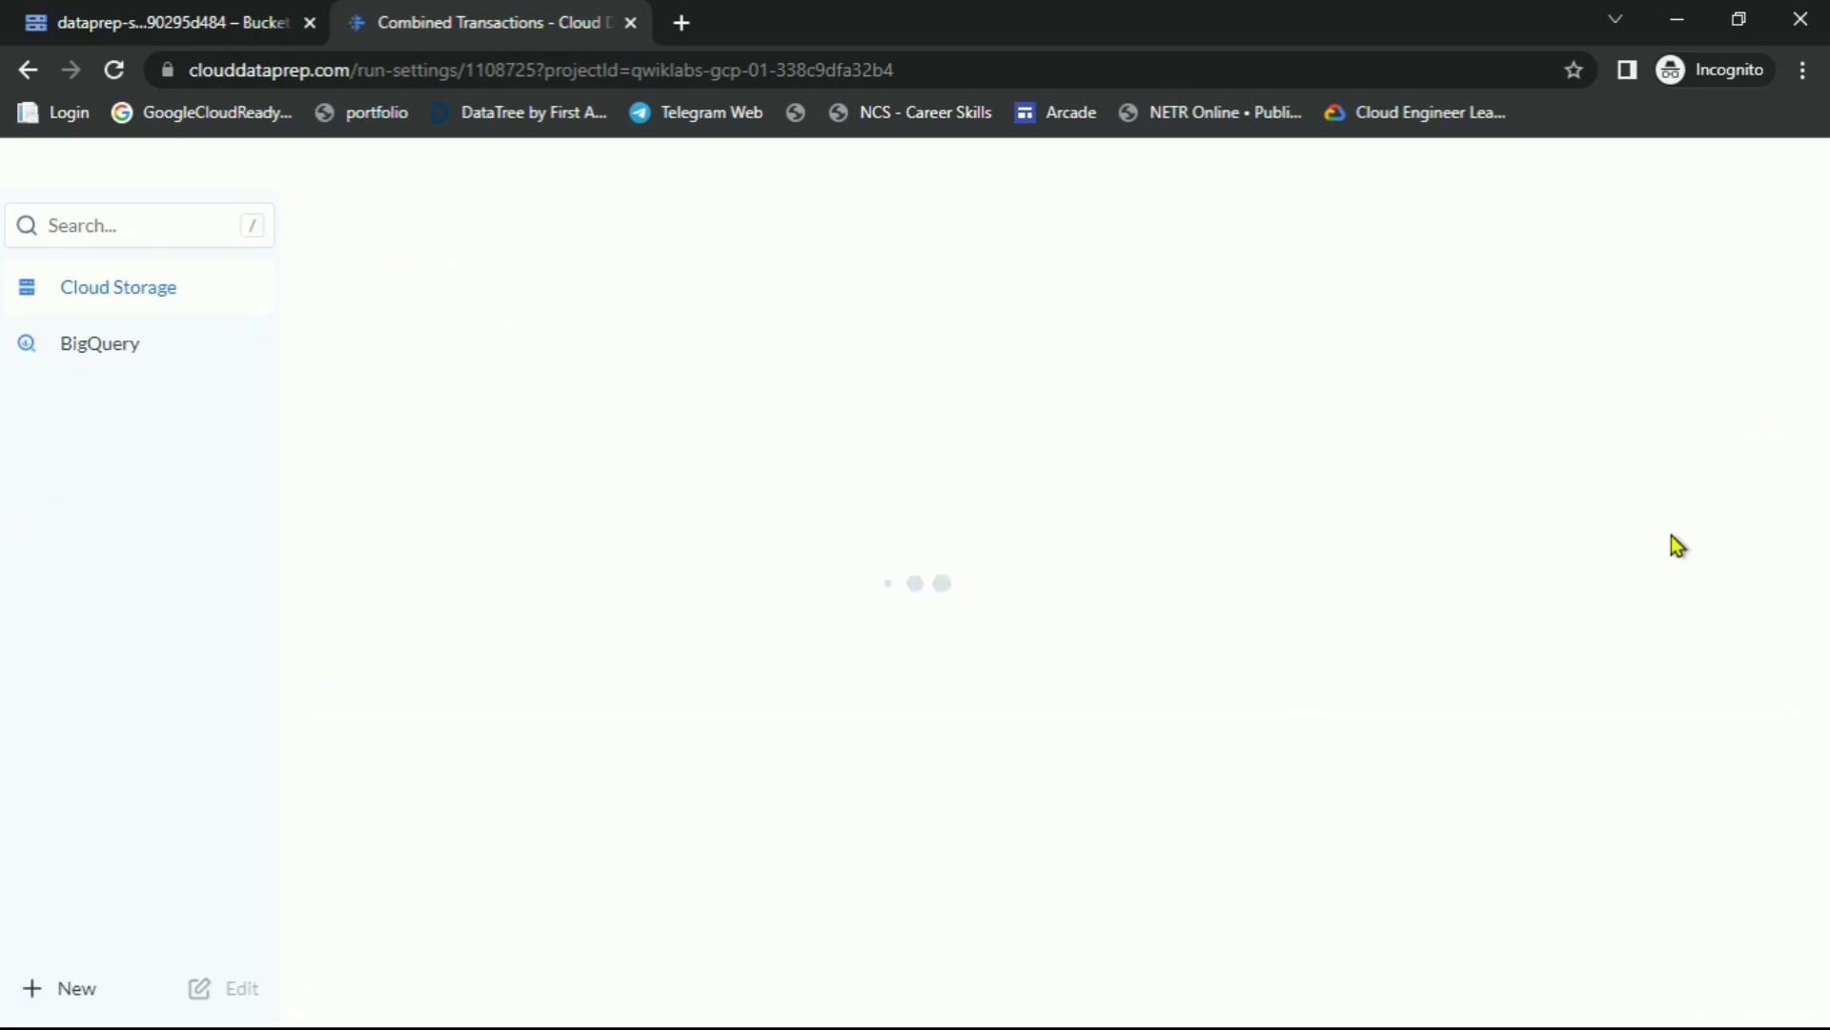
# Following the lab's instruction, switch the publishing destination to BigQuery and select the Dataprep database
pyautogui.hotkey('alt', 'Tab')
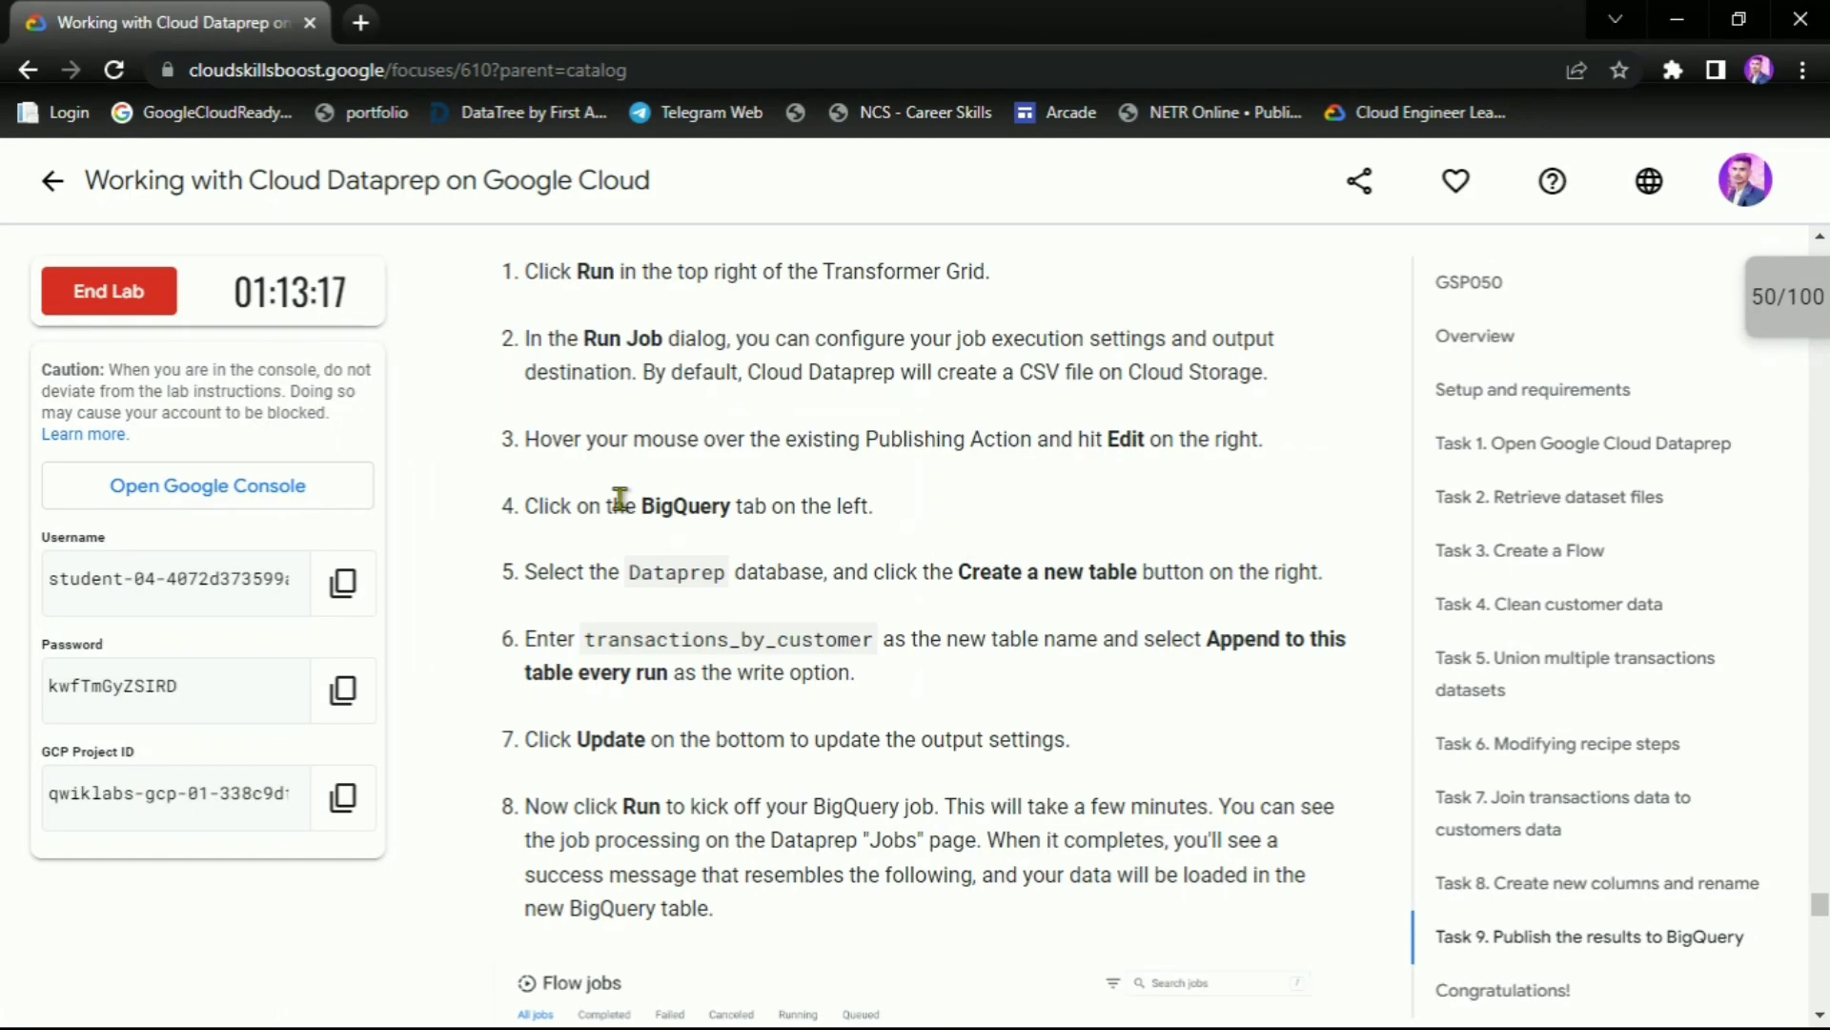
pyautogui.moveTo(616, 502); pyautogui.dragTo(846, 515)
pyautogui.click(929, 519)
pyautogui.hotkey('alt', 'Tab')
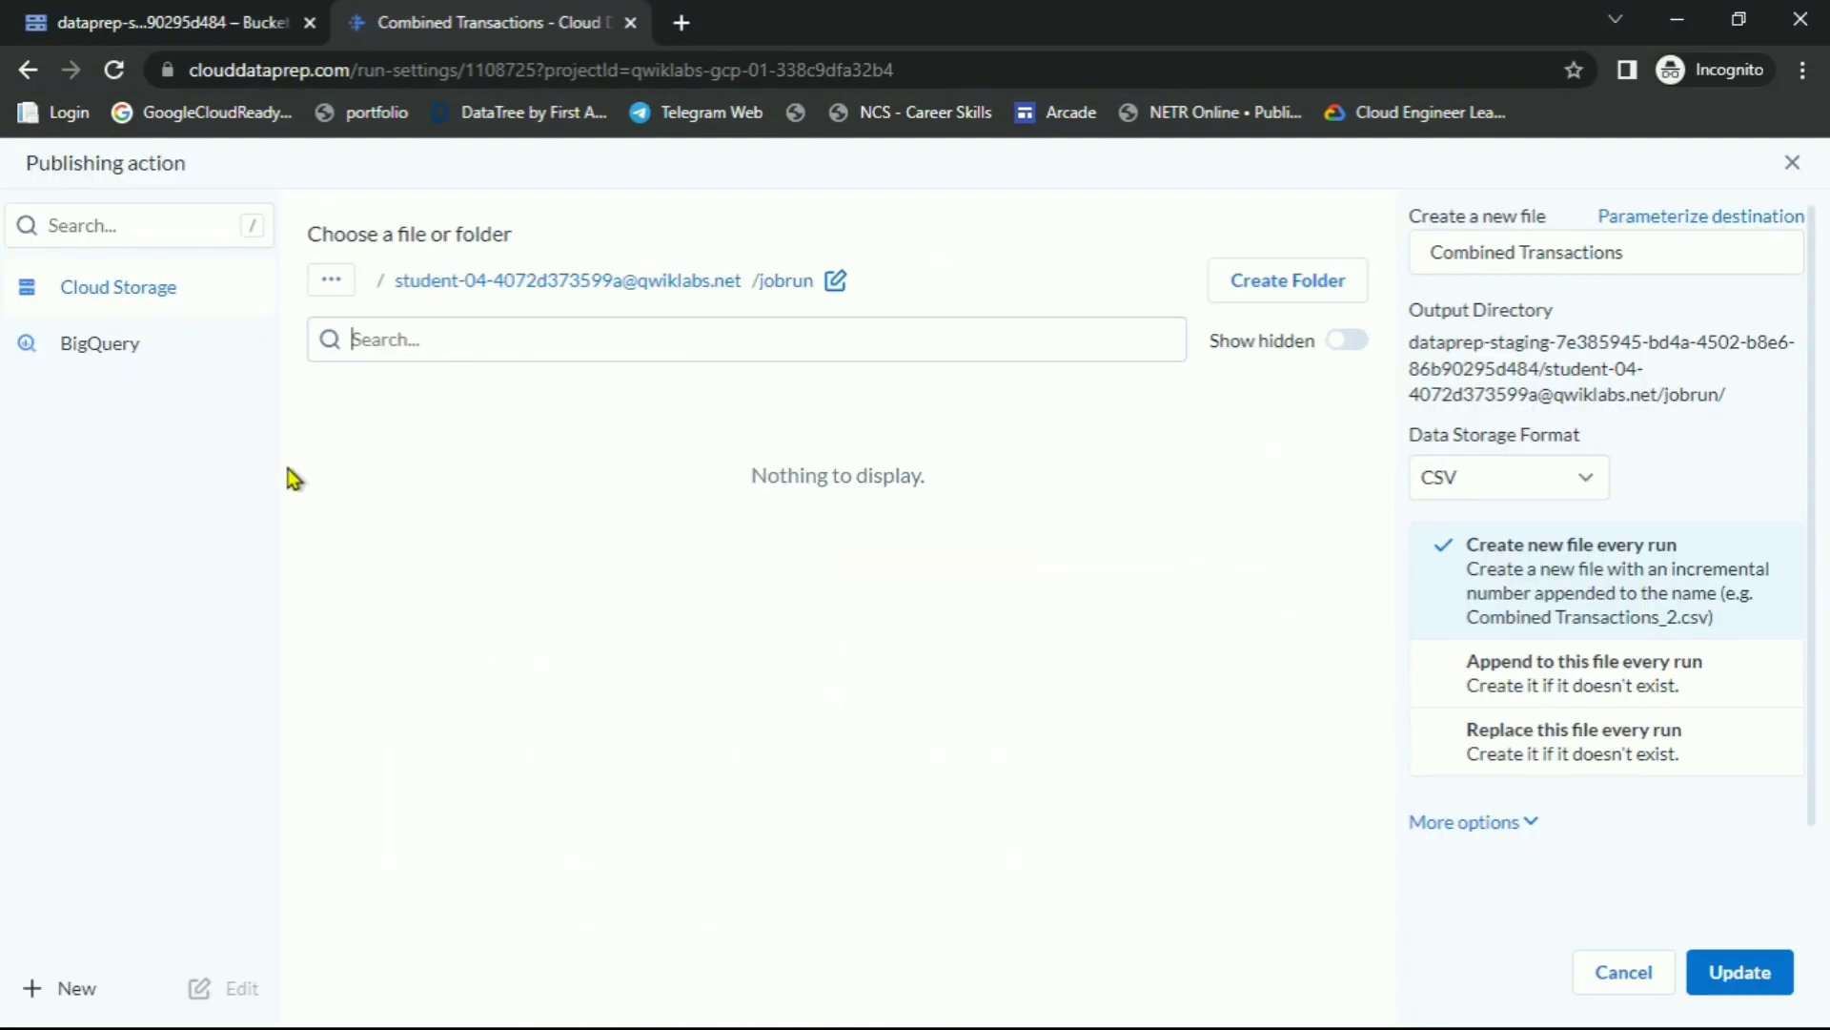
pyautogui.click(72, 351)
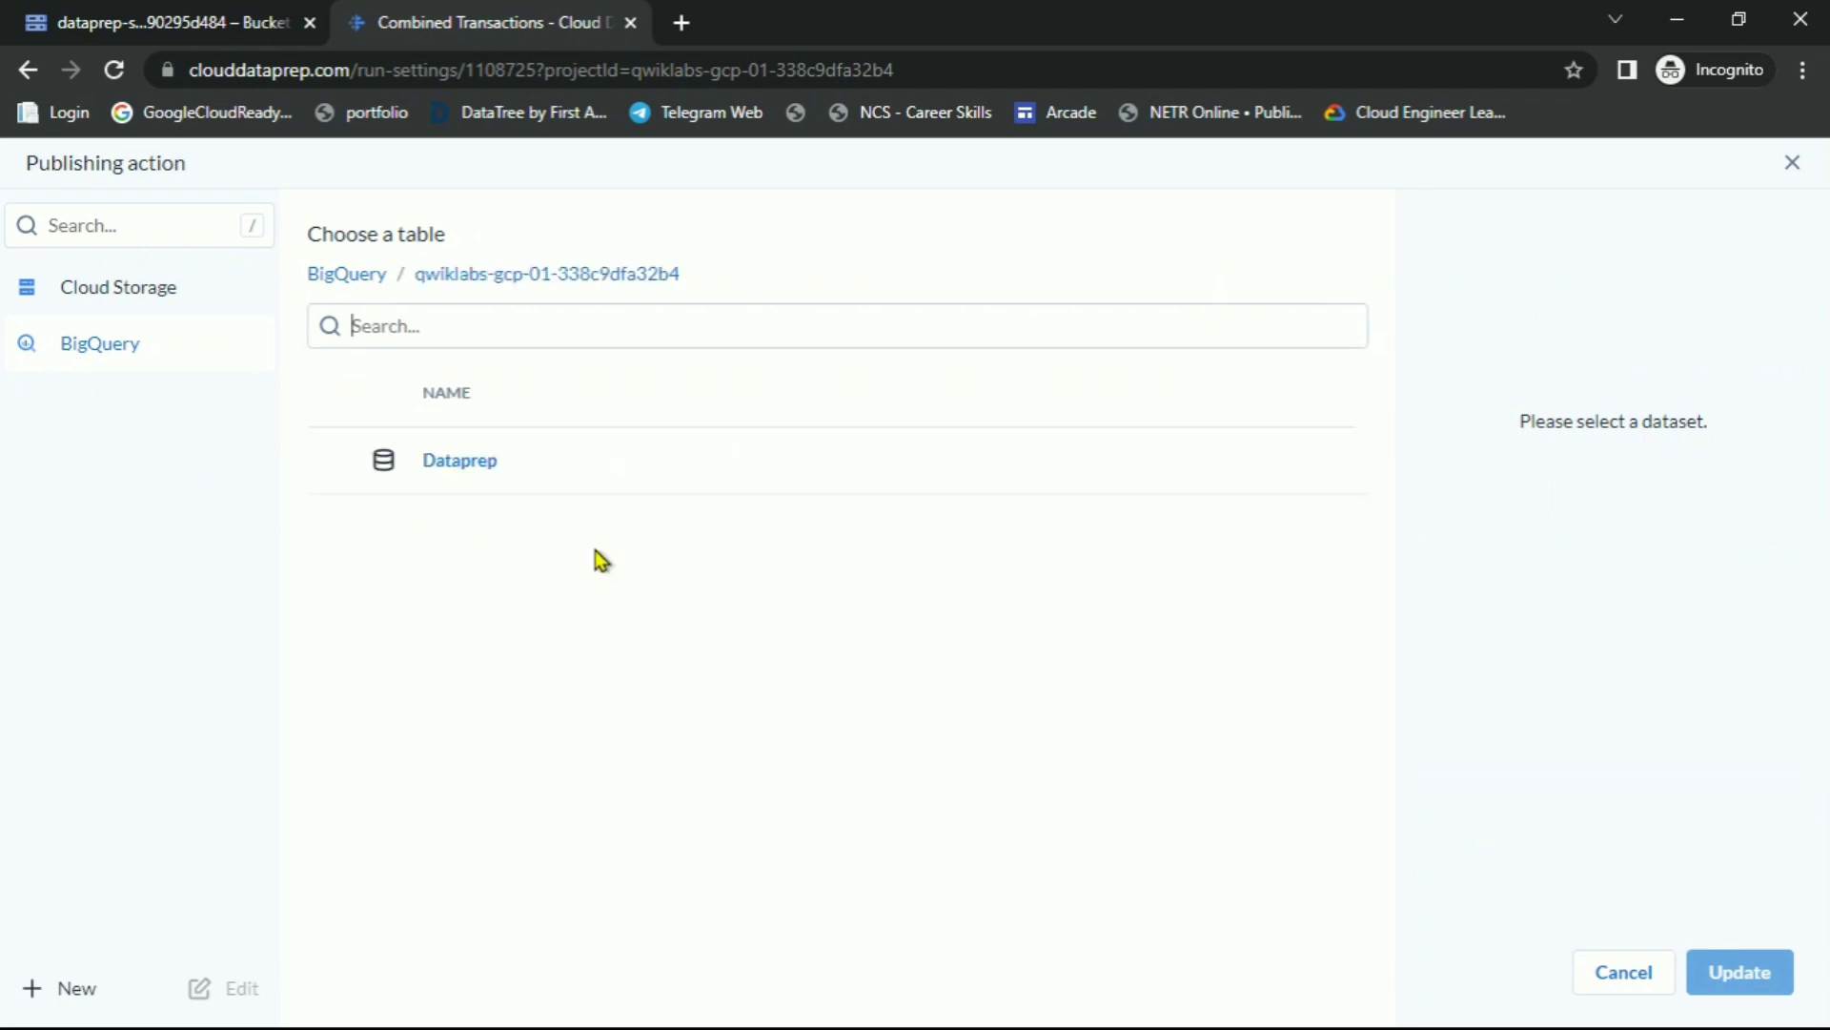
pyautogui.click(465, 472)
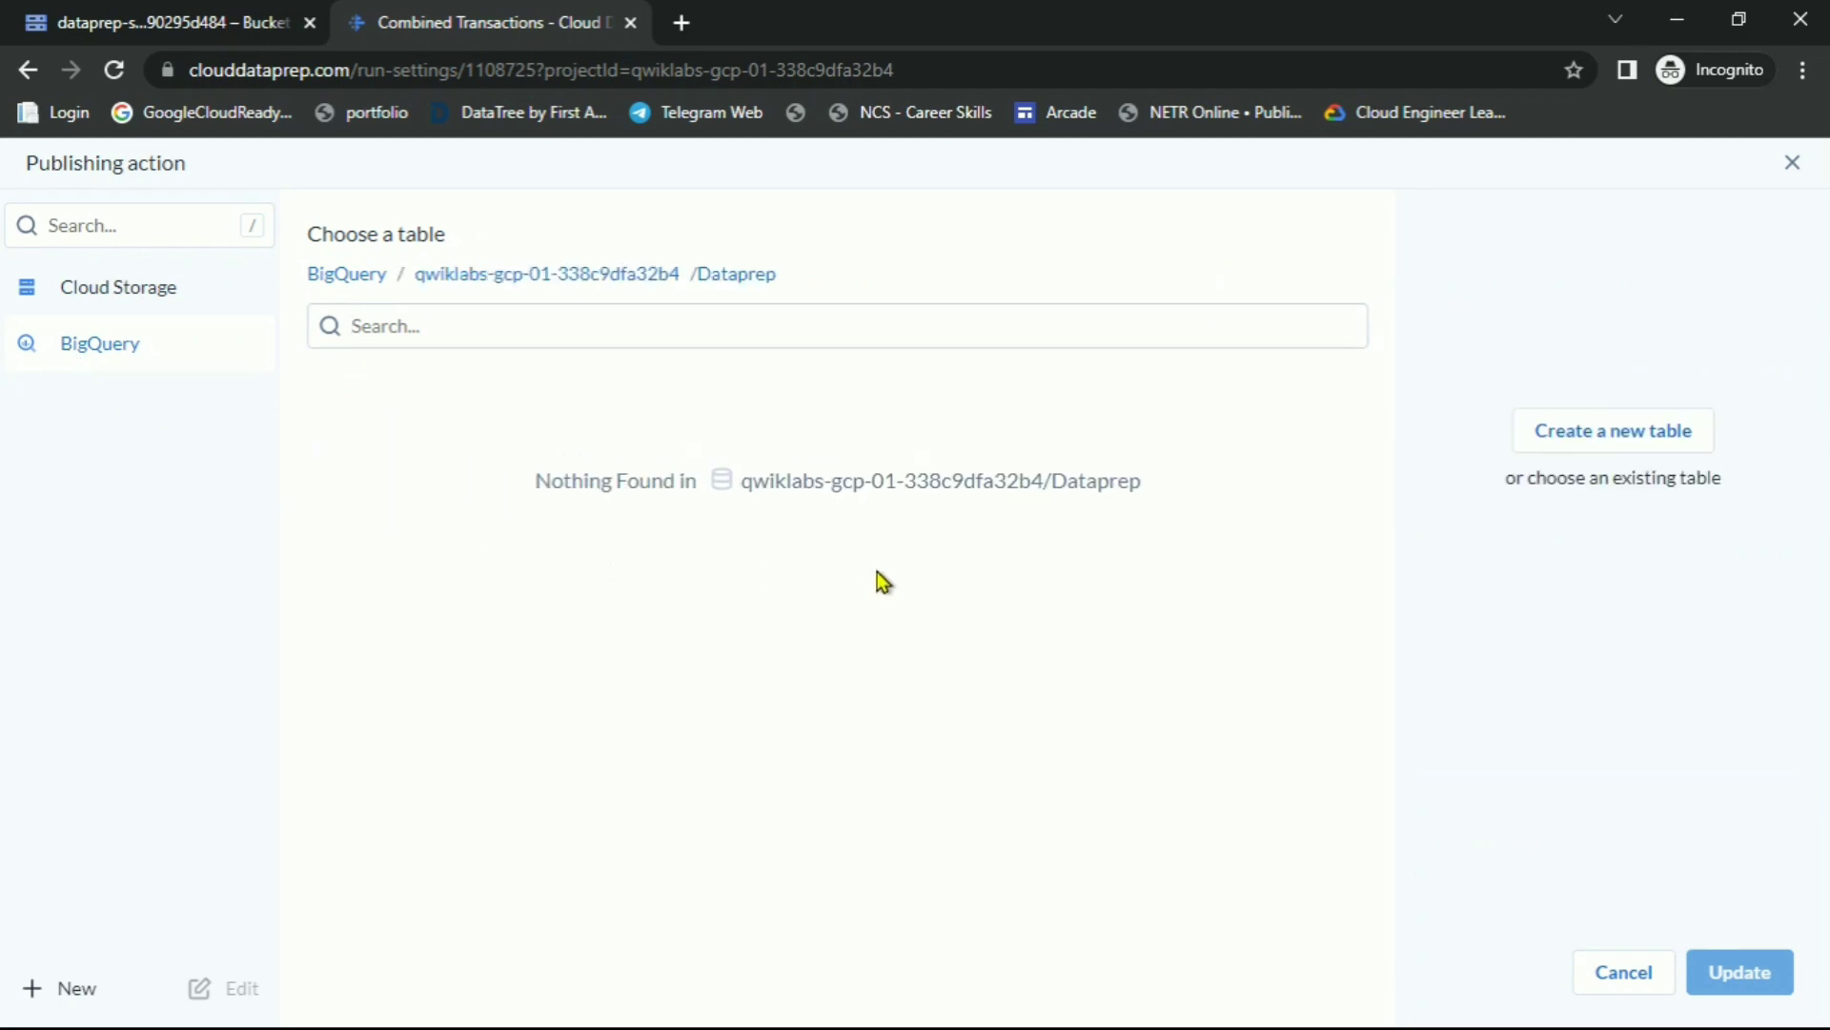
# Check the lab's instruction on the output table and choose to create a new table in the Dataprep database
pyautogui.hotkey('alt', 'Tab')
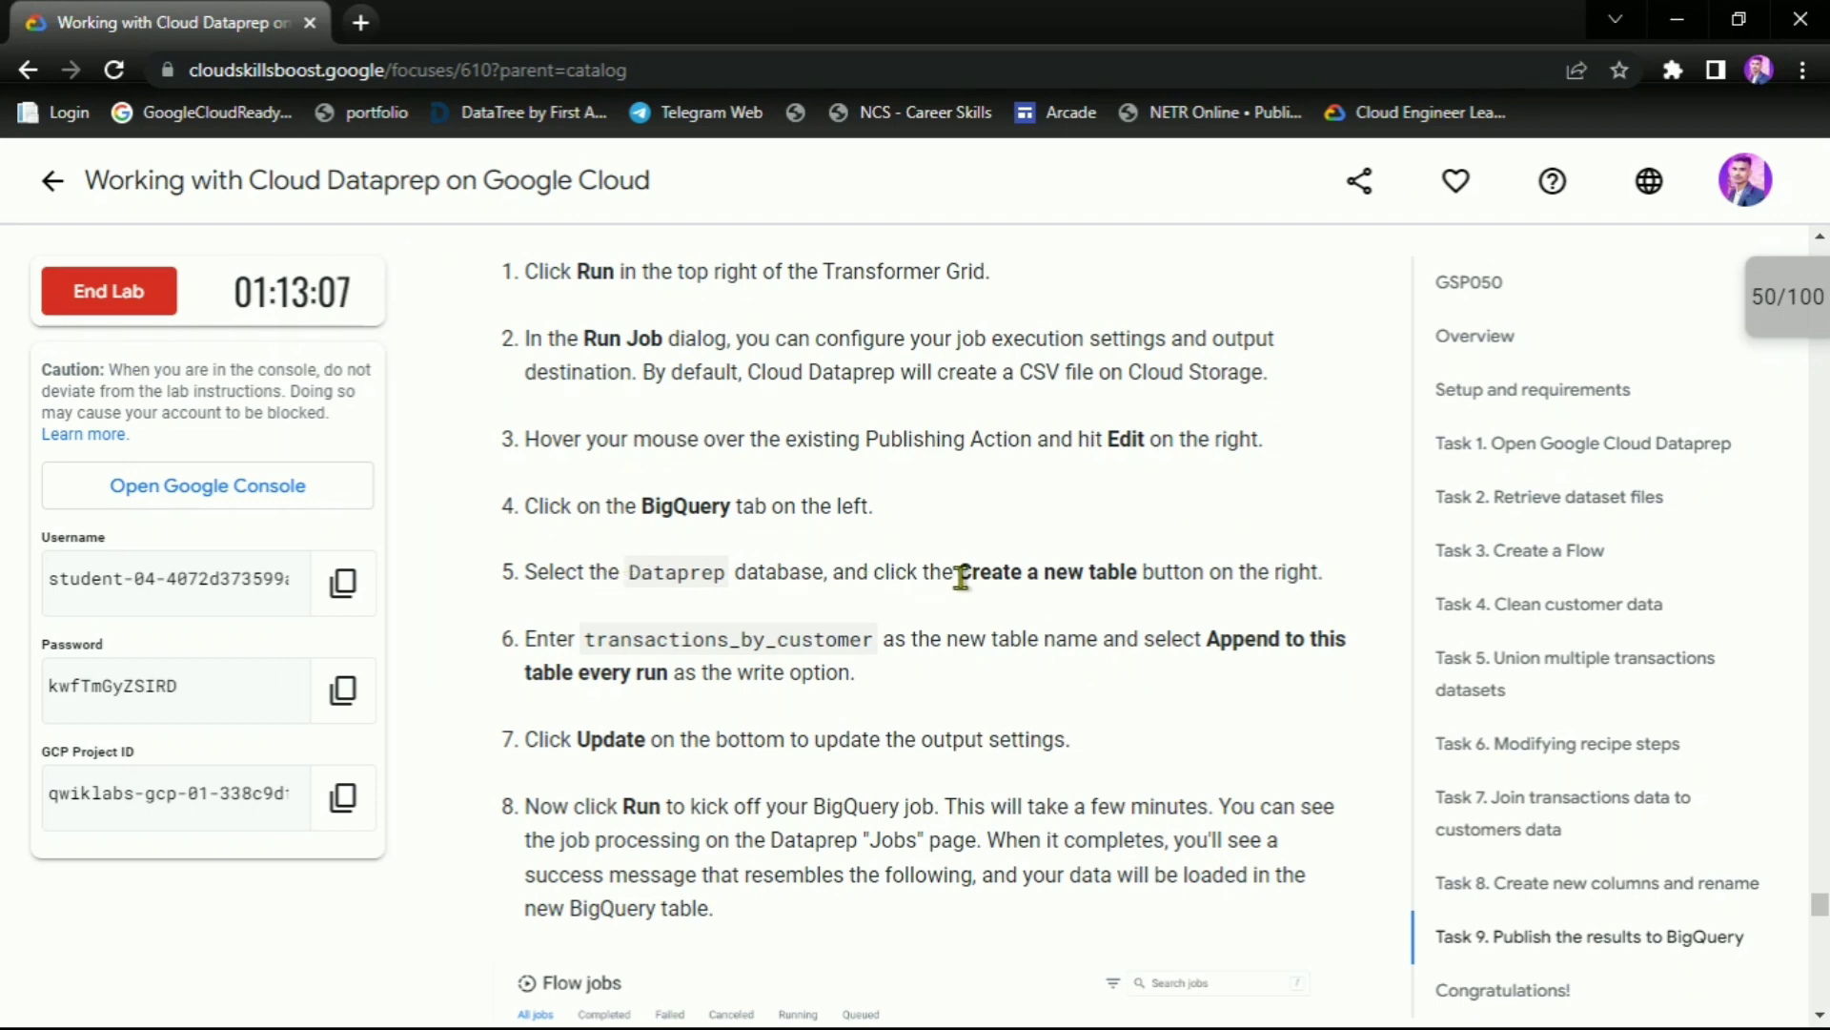
pyautogui.moveTo(958, 574); pyautogui.dragTo(1257, 576)
pyautogui.click(1132, 641)
pyautogui.hotkey('alt', 'Tab')
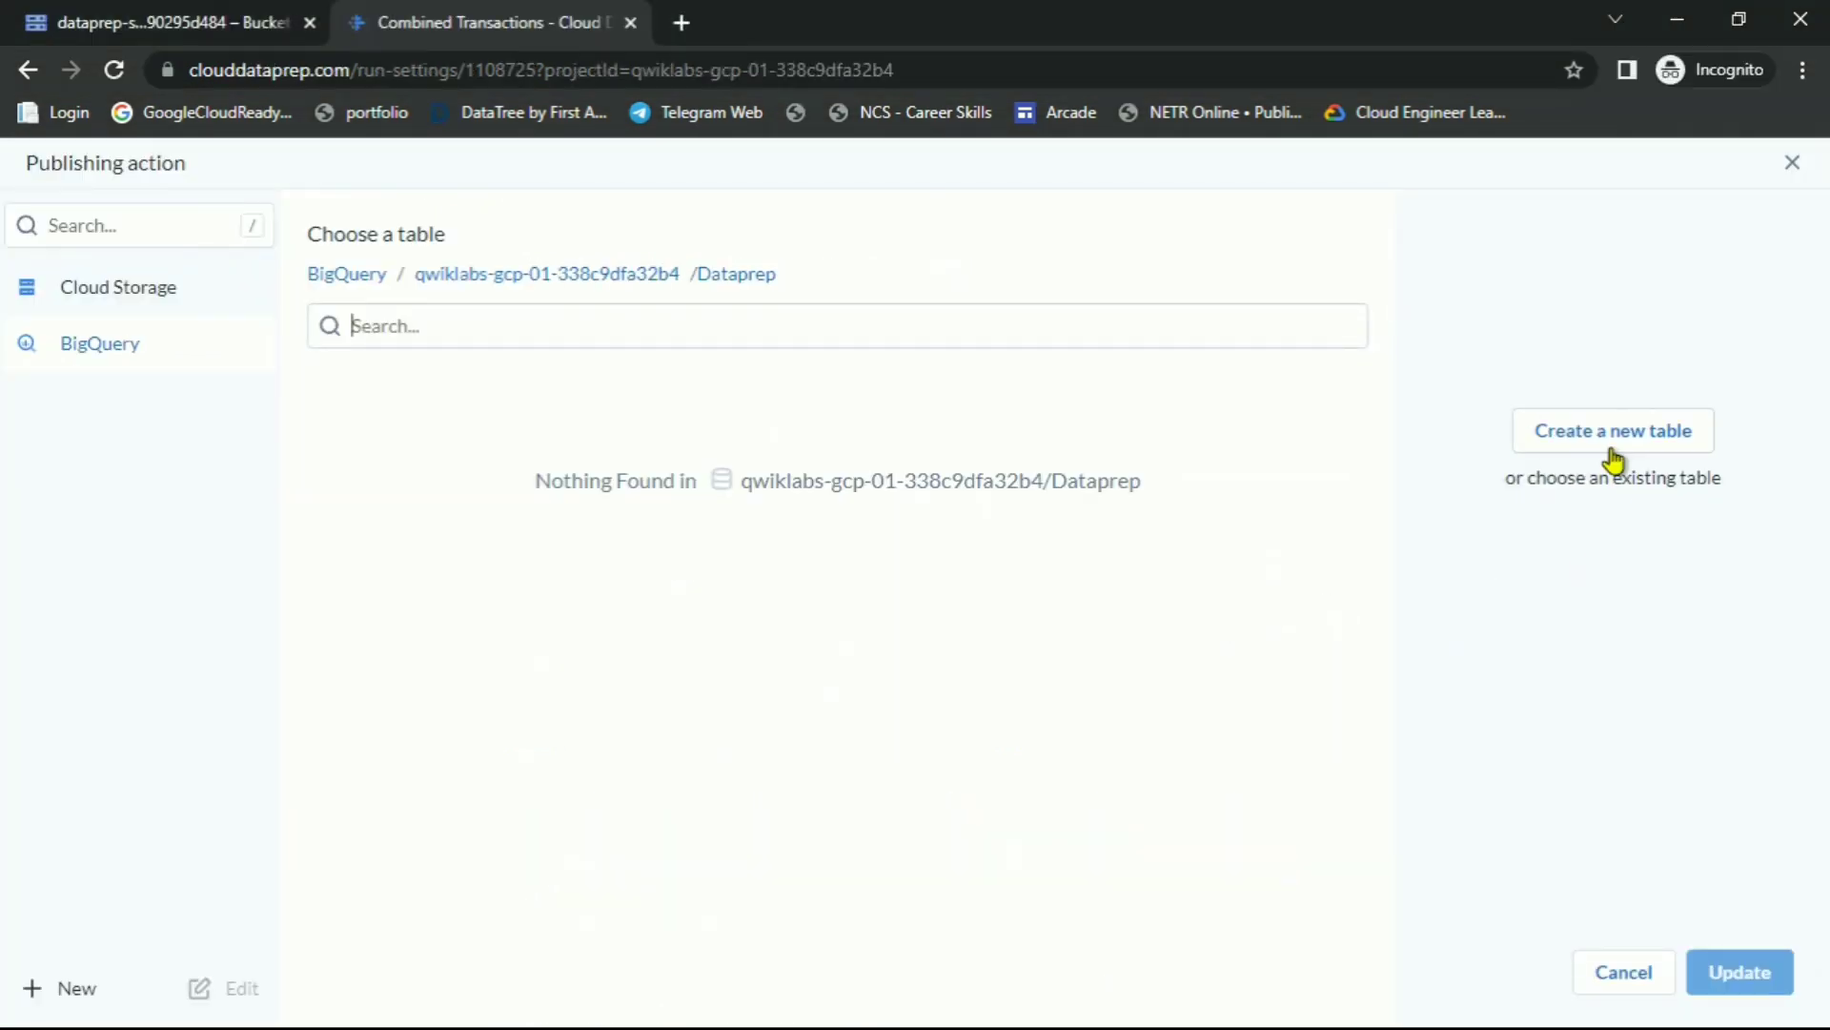
pyautogui.click(1607, 428)
# Copy the table name from the lab and name the new BigQuery table transactions_by_customer
pyautogui.hotkey('alt', 'Tab')
pyautogui.scroll(-2, 1018, 582)
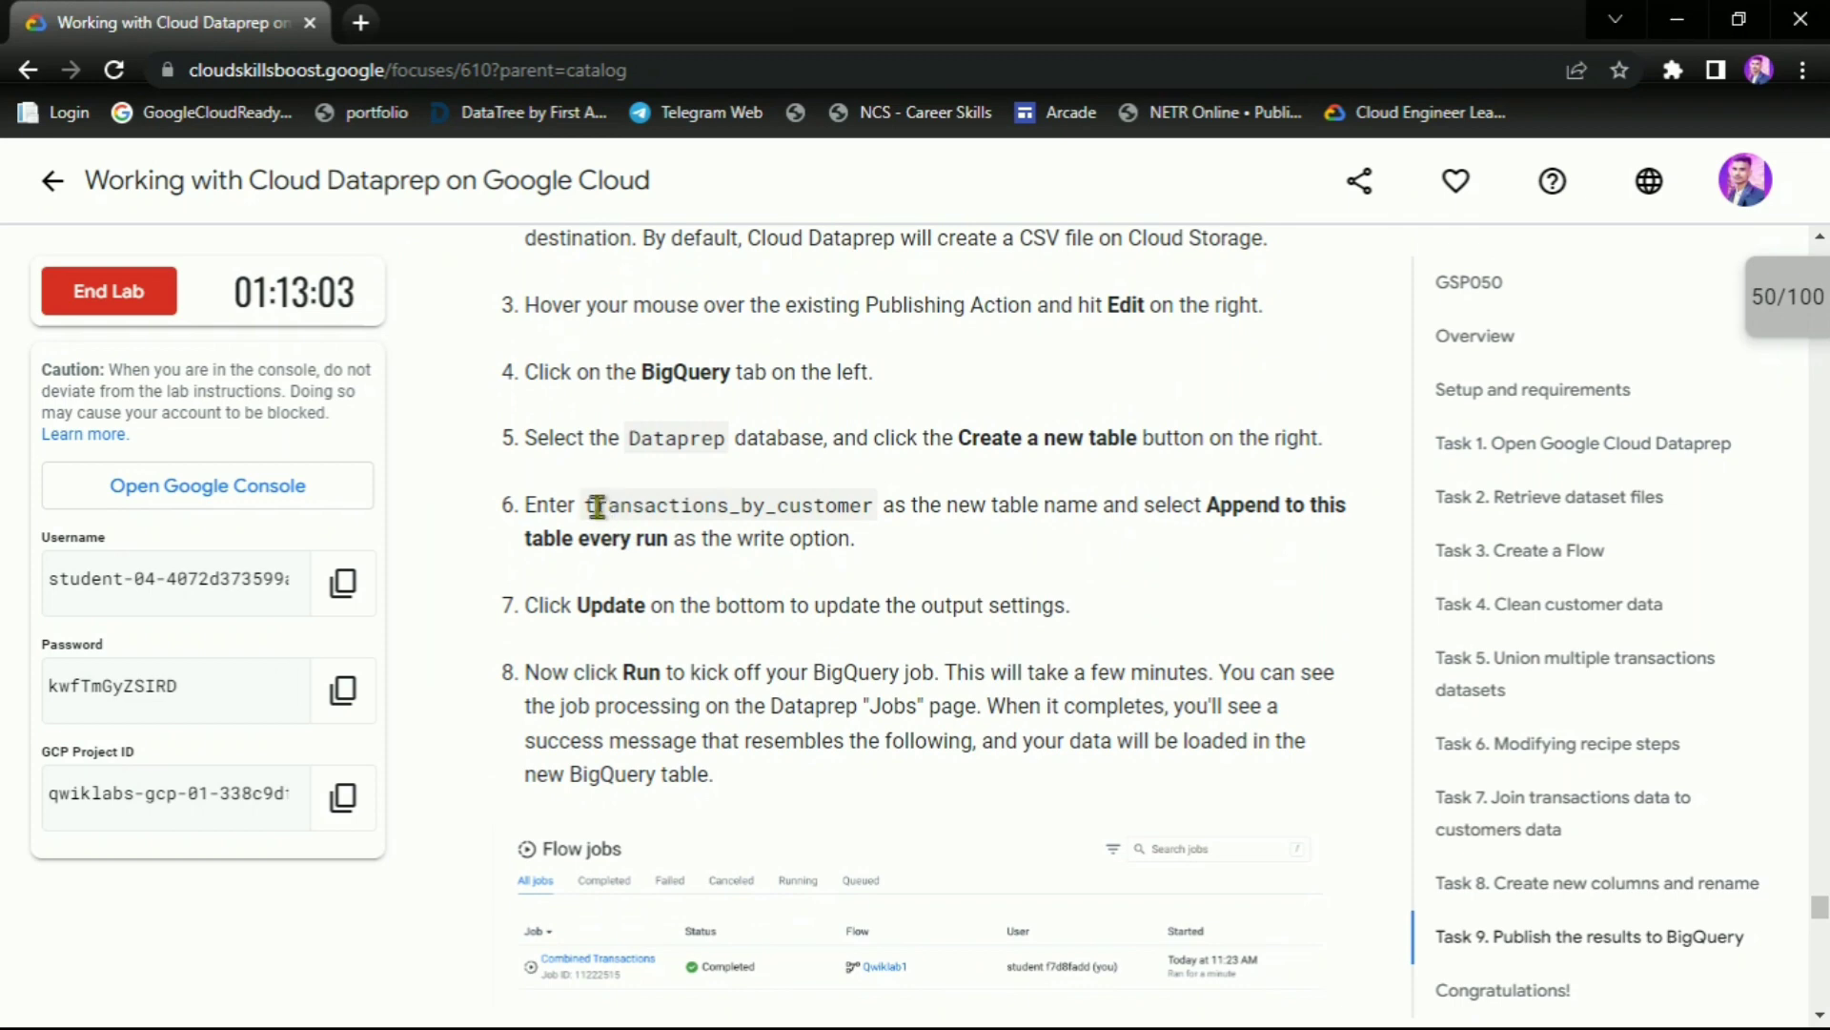
pyautogui.moveTo(584, 503); pyautogui.dragTo(876, 503)
pyautogui.hotkey('ctrl', 'c')
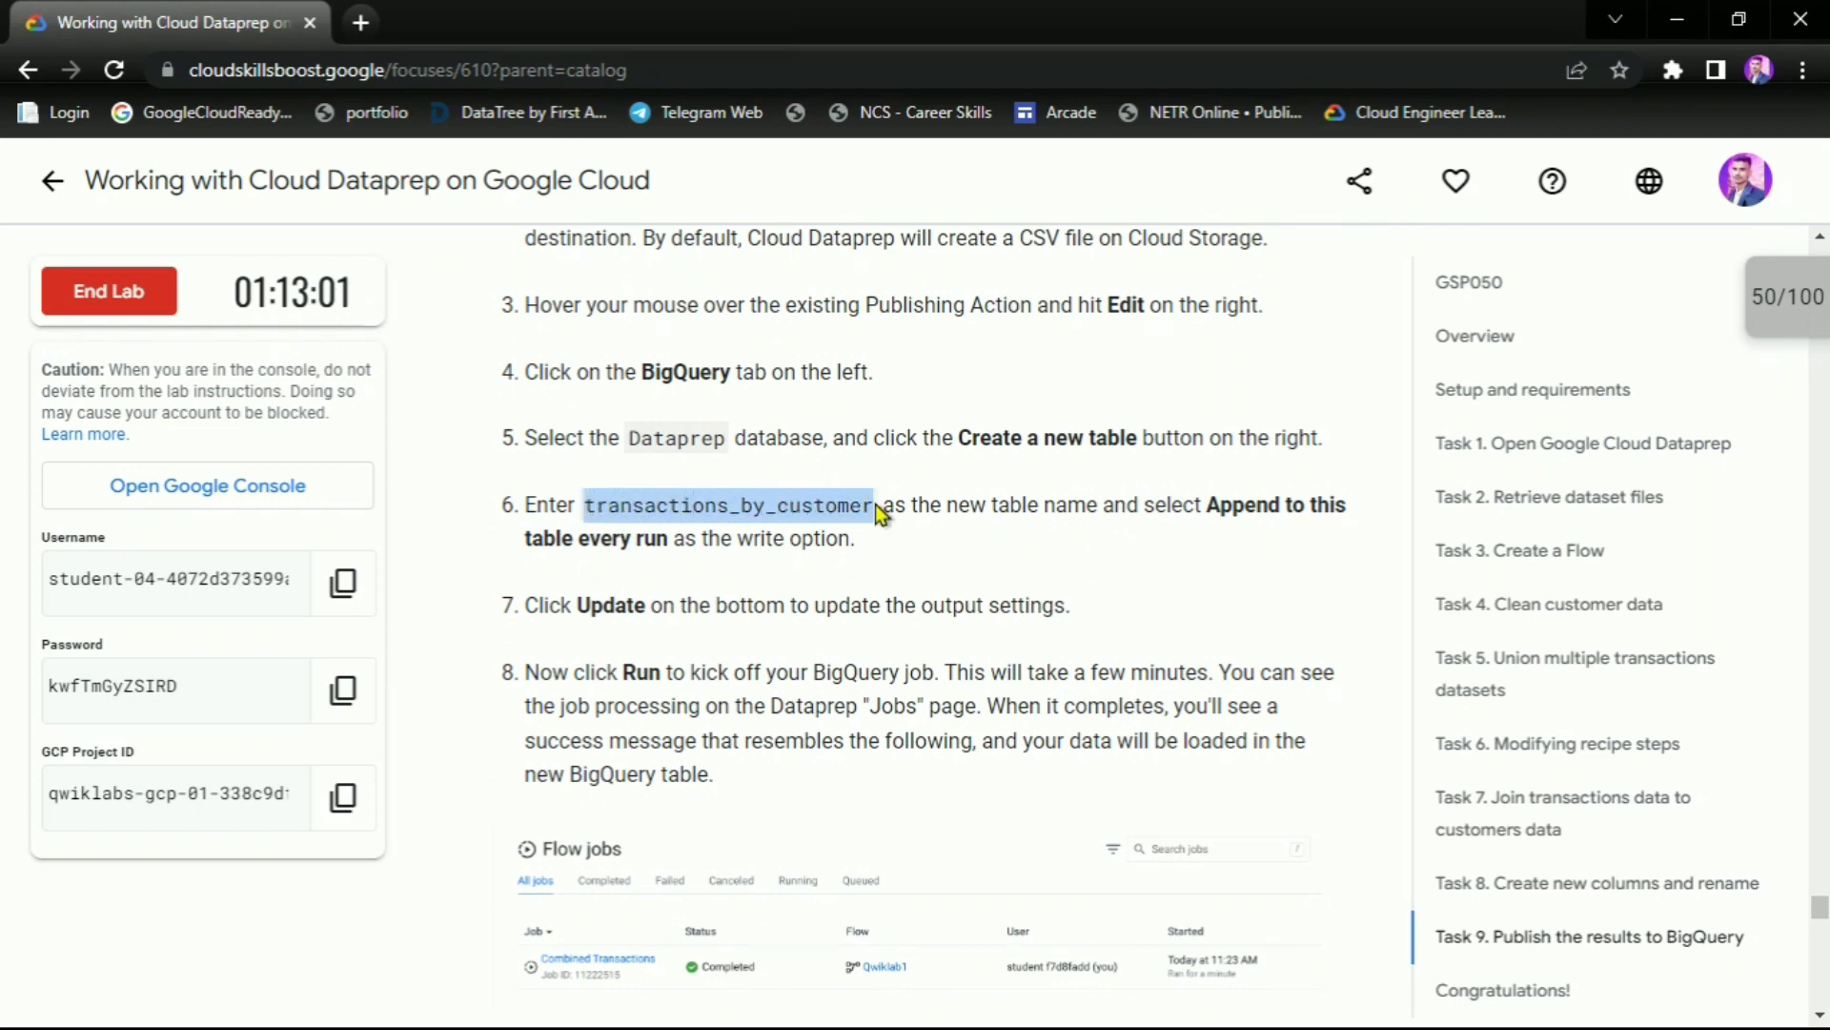
pyautogui.hotkey('alt', 'Tab')
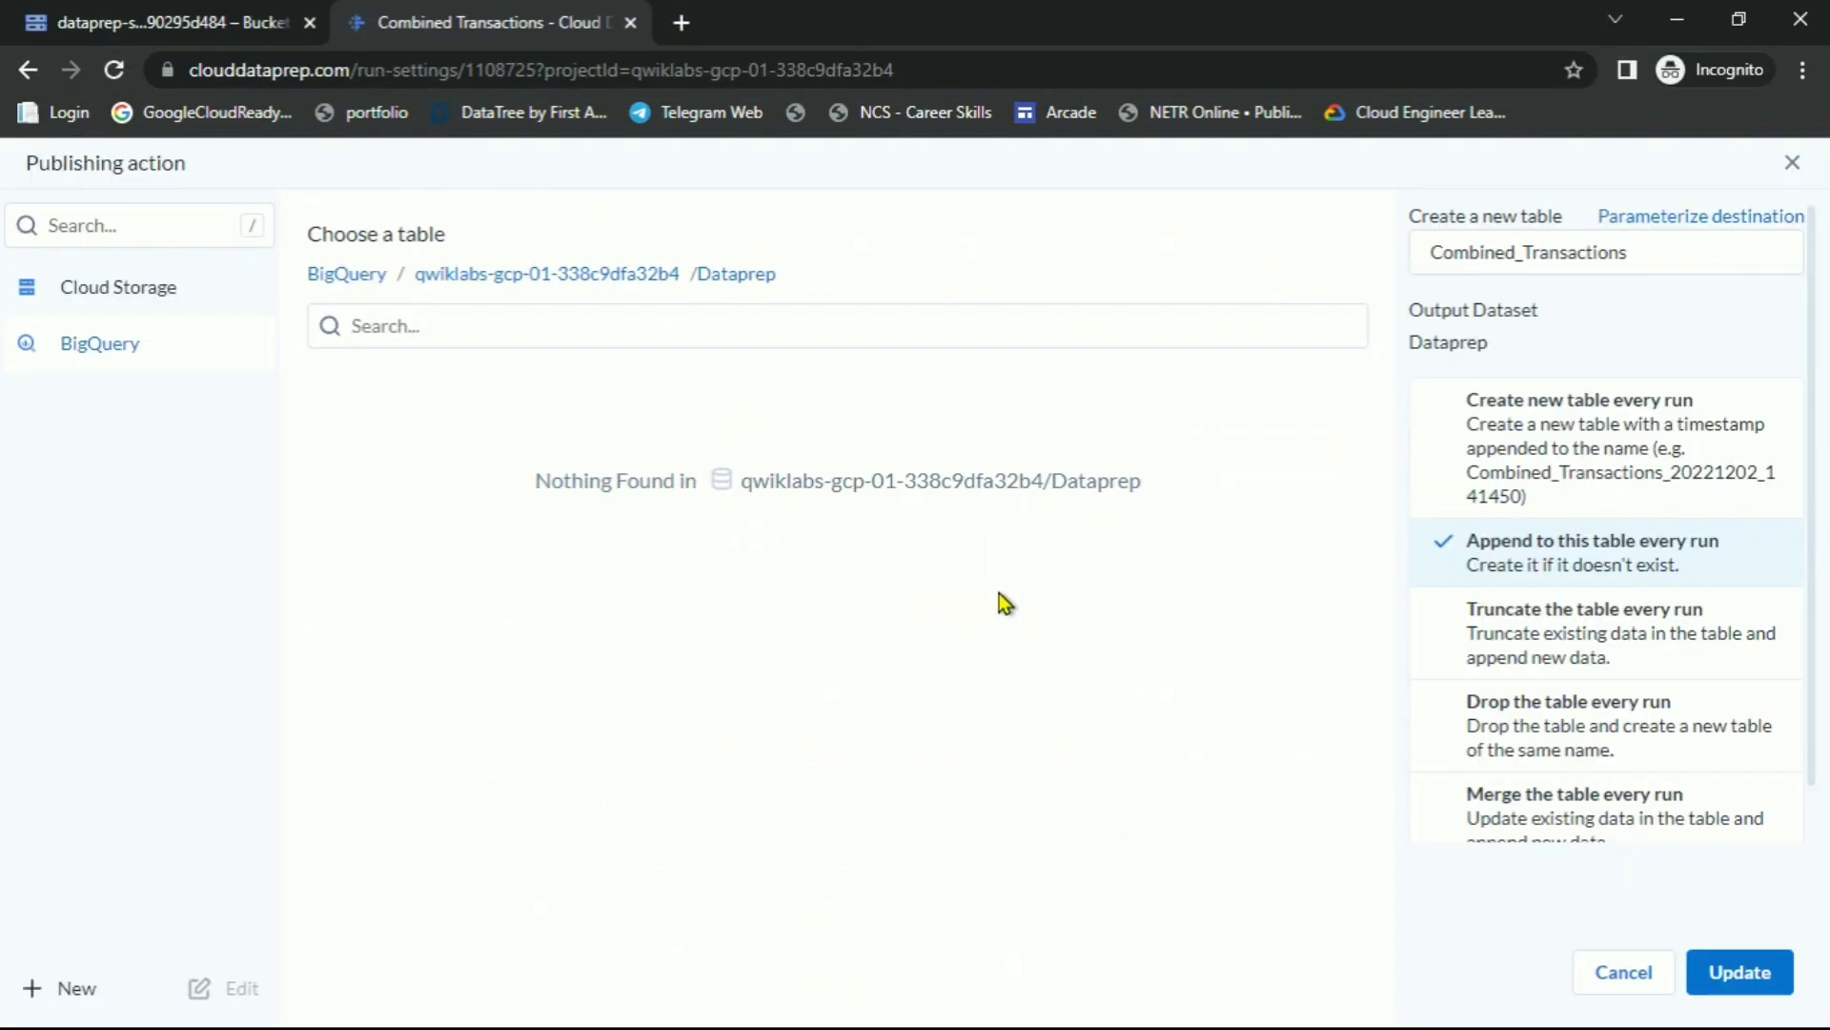
pyautogui.click(1642, 253)
pyautogui.hotkey('ctrl', 'a')
pyautogui.hotkey('ctrl', 'v')
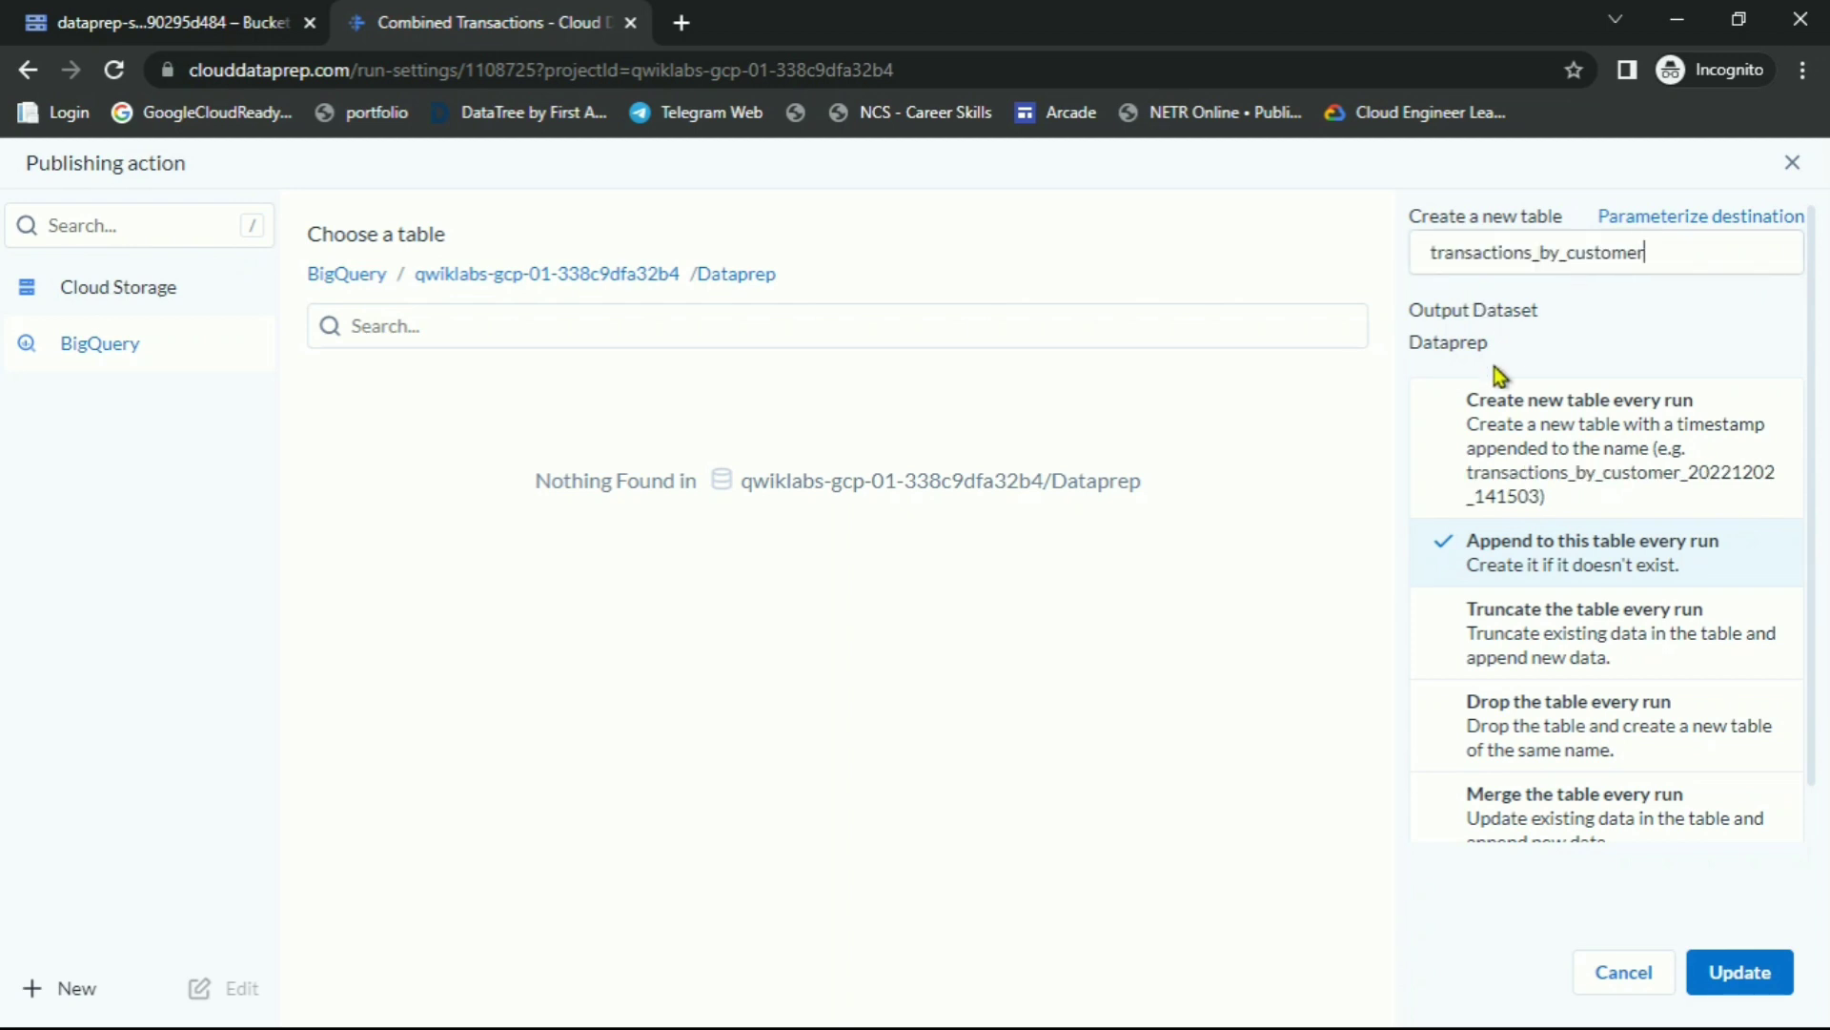
# Check the lab's write option instruction against the Append to this table every run setting in Dataprep
pyautogui.hotkey('alt', 'Tab')
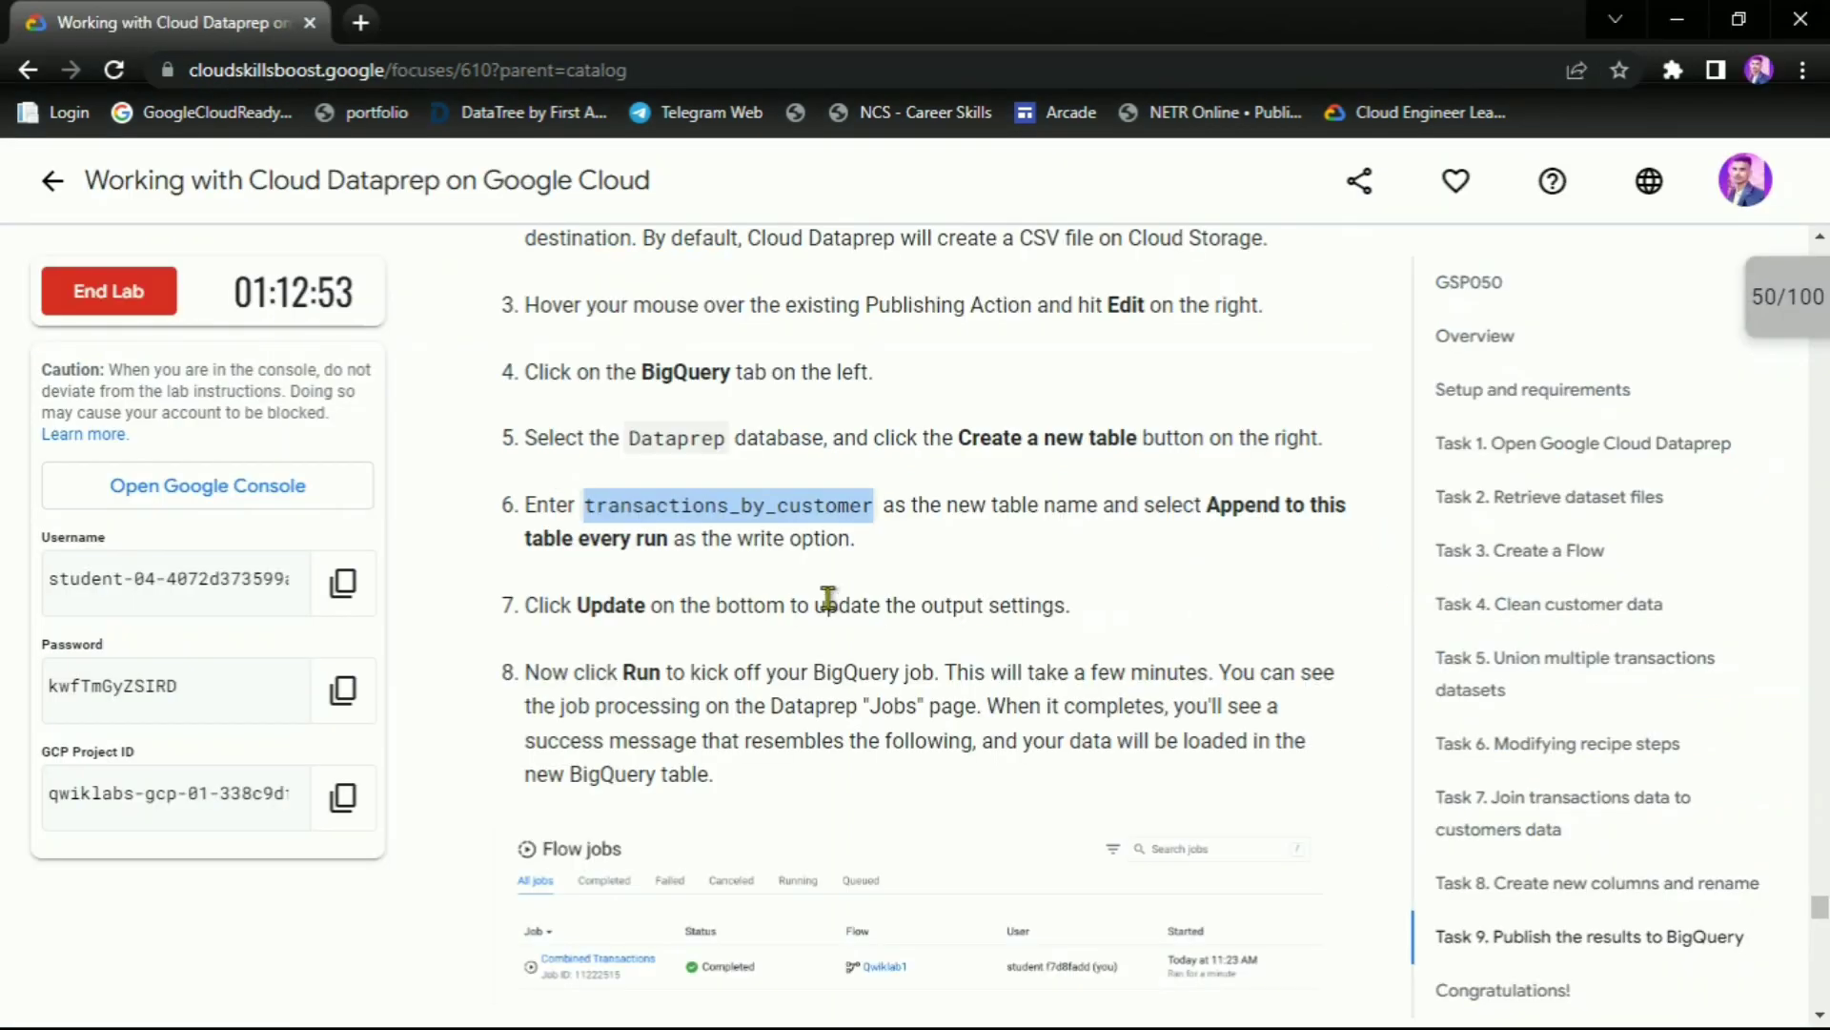
pyautogui.moveTo(1203, 502); pyautogui.dragTo(856, 540)
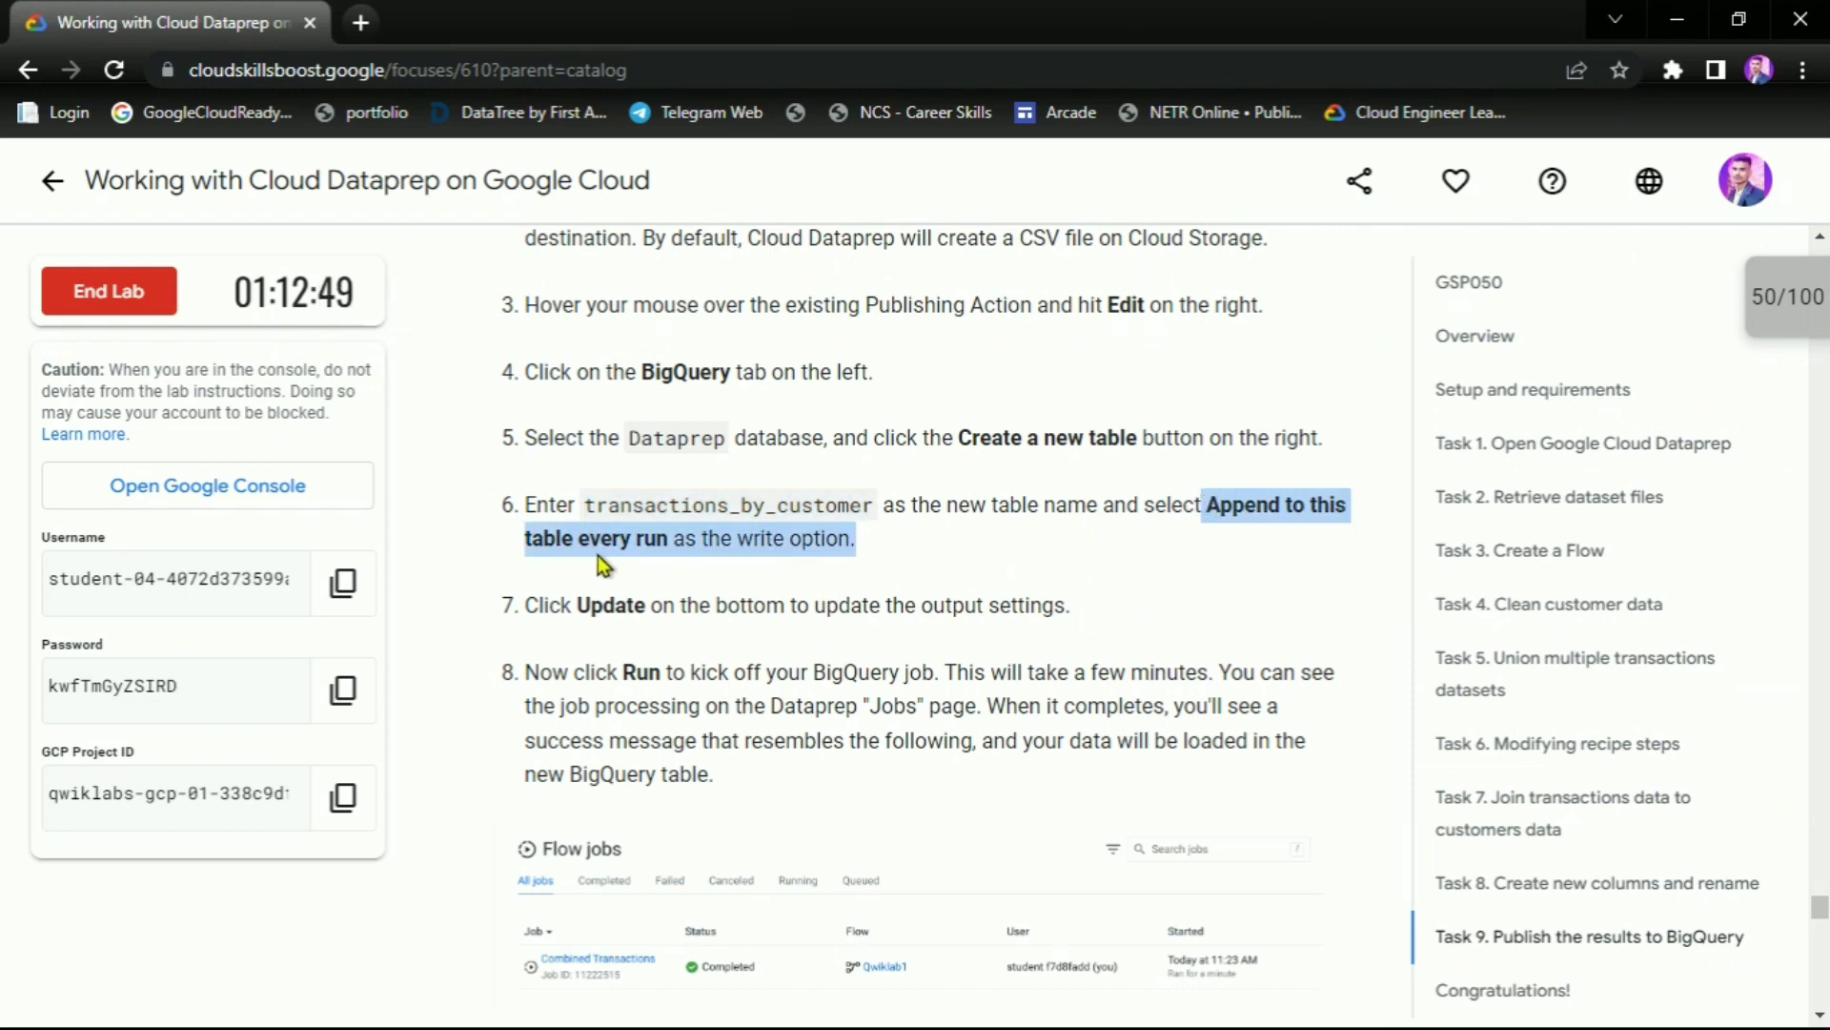
pyautogui.hotkey('alt', 'Tab')
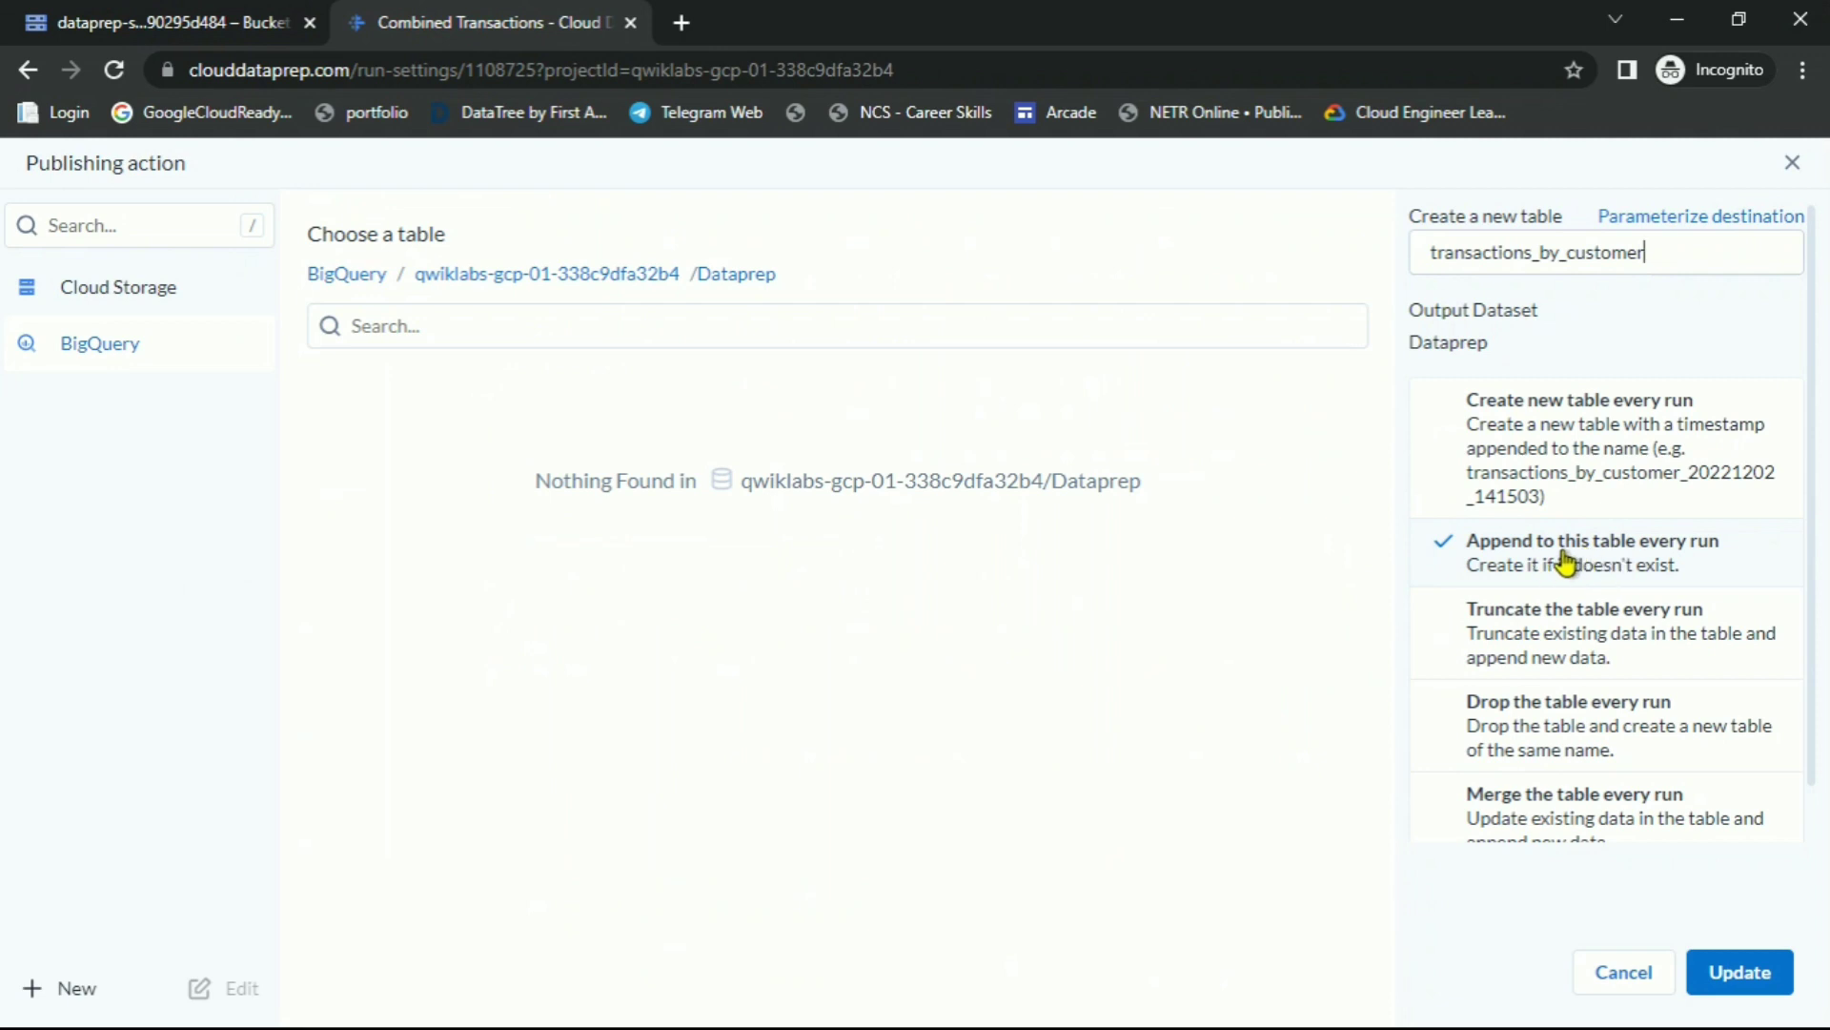
# Following the lab's instruction, update the transactions_by_customer publishing action and run the Combined Transactions job
pyautogui.hotkey('alt', 'Tab')
pyautogui.scroll(-1, 858, 477)
pyautogui.moveTo(545, 471); pyautogui.dragTo(700, 471)
pyautogui.hotkey('alt', 'Tab')
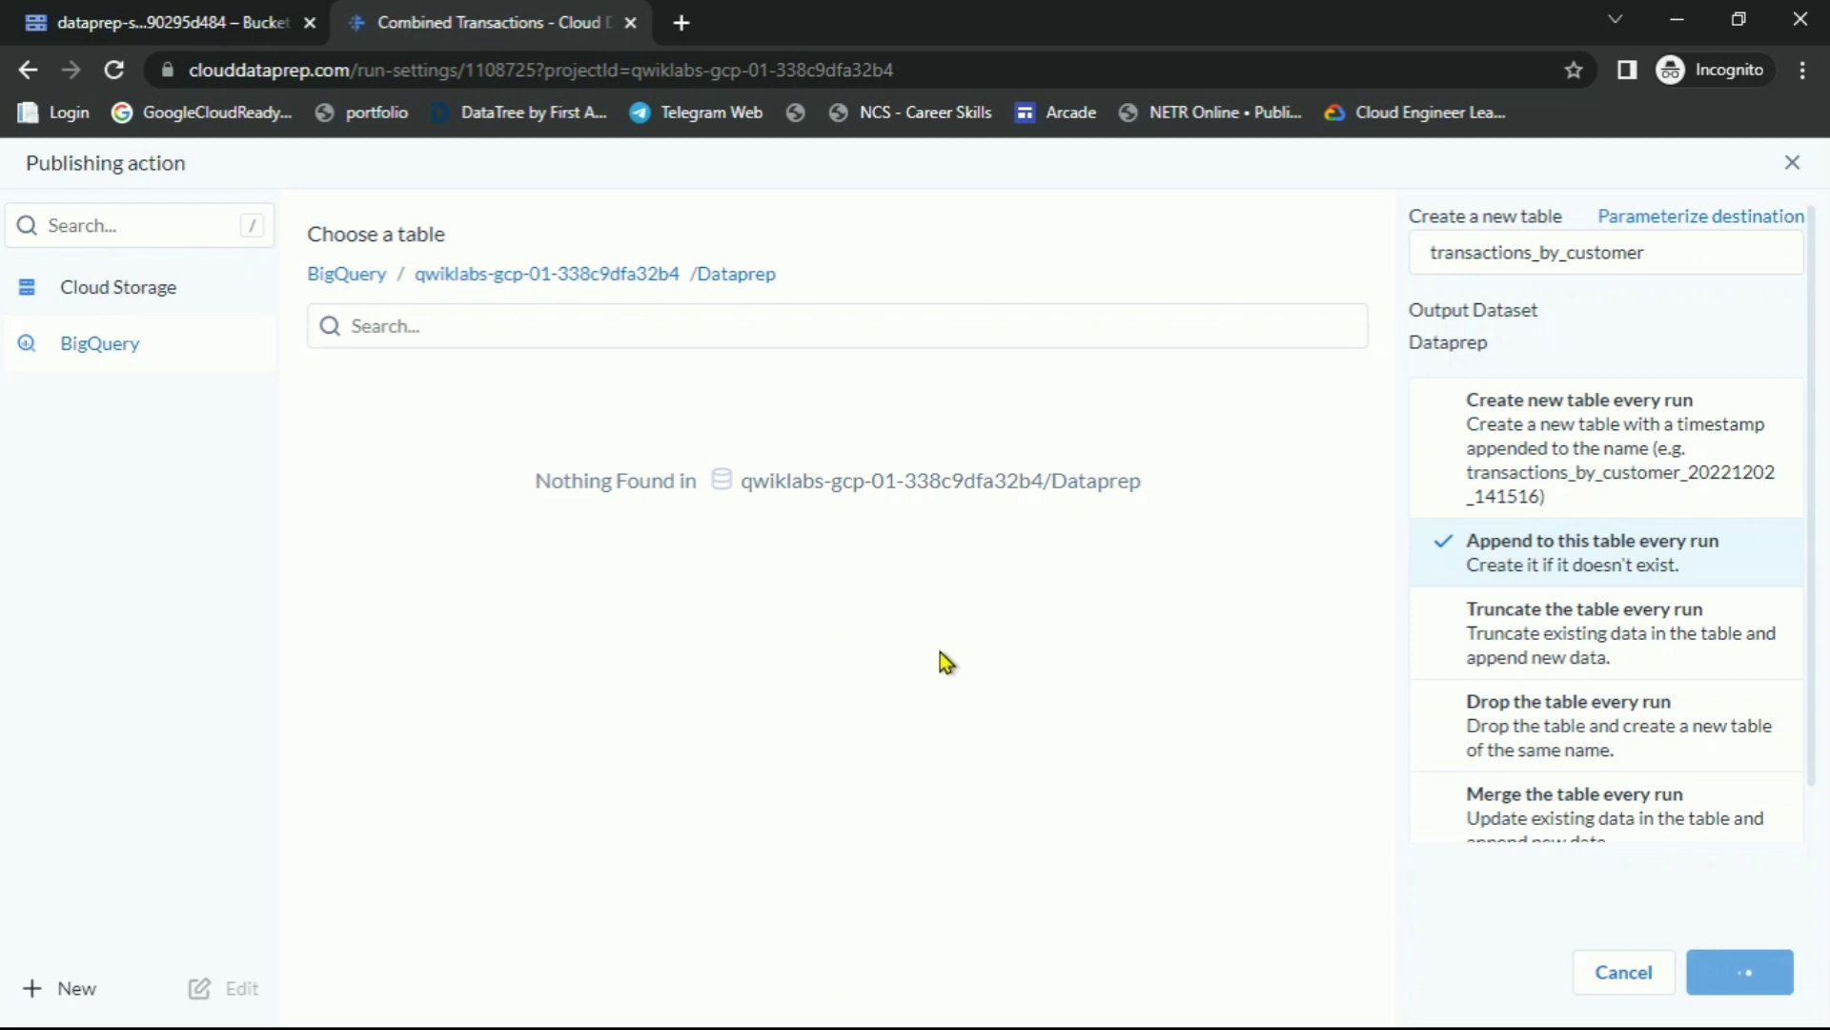
pyautogui.click(1759, 963)
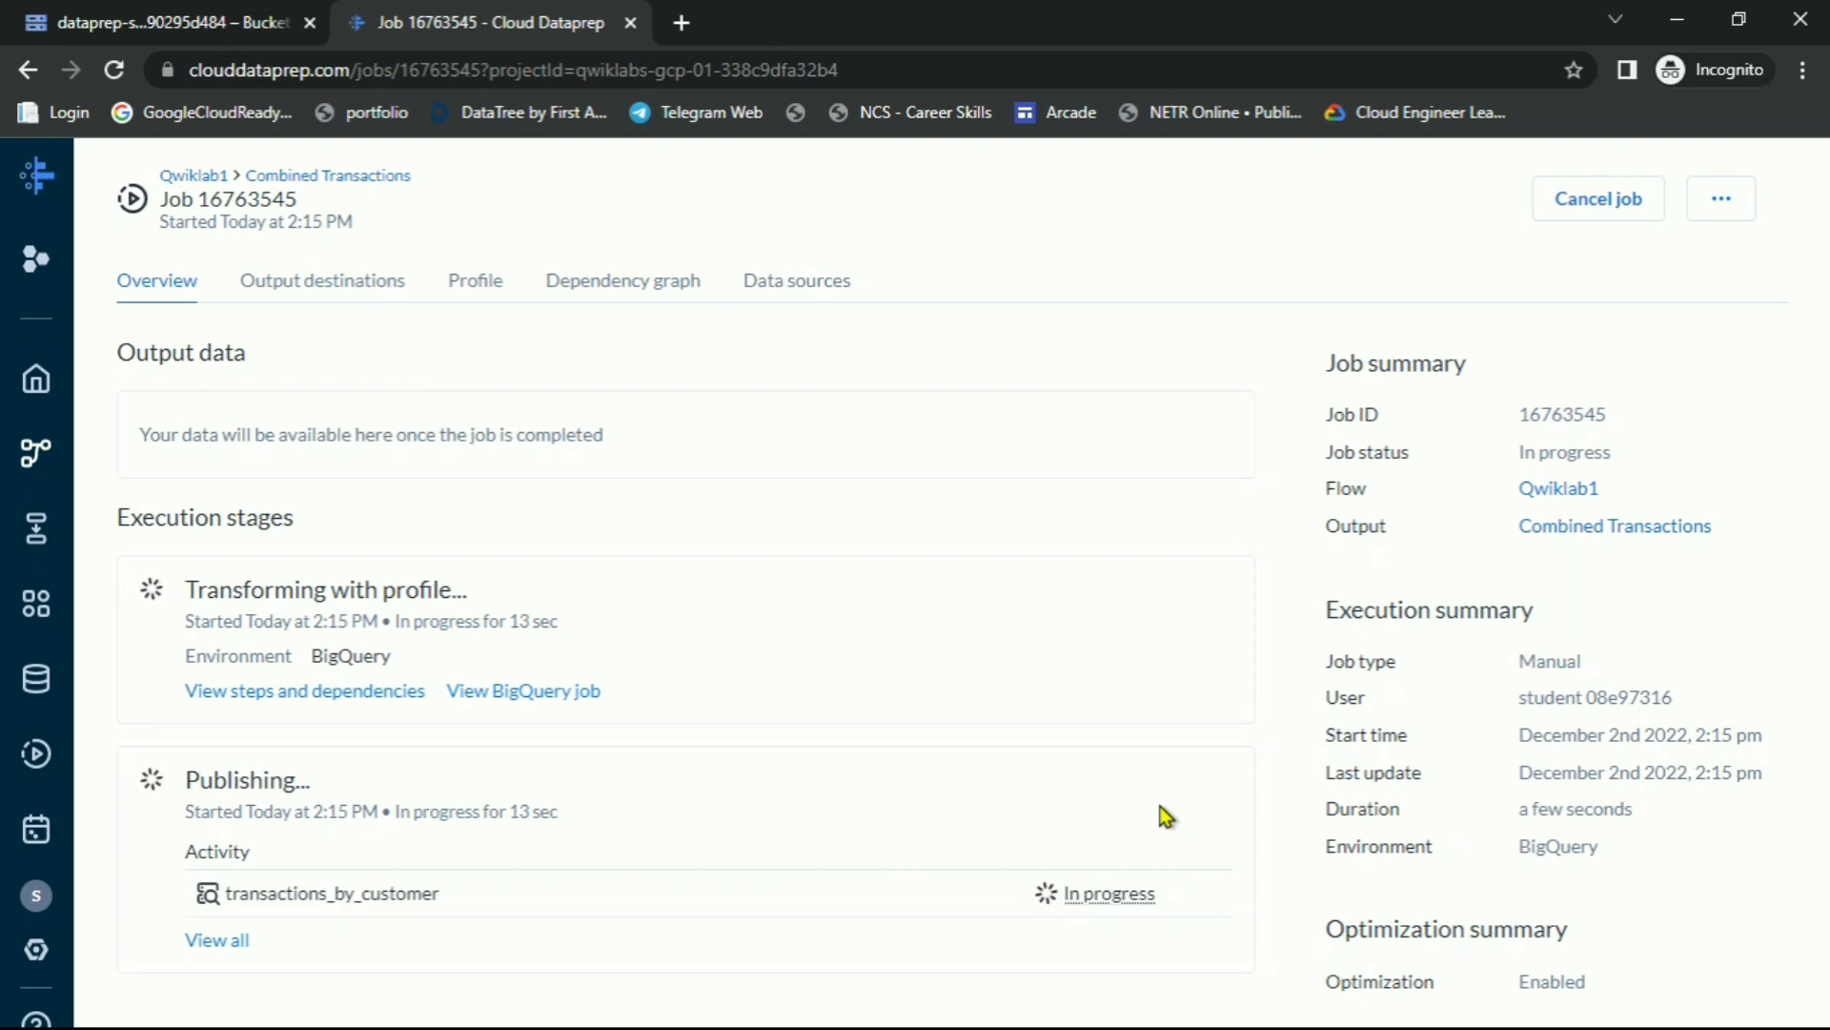
# Read the lab's notes on the BigQuery job's processing time and return to Dataprep to check the job's status
pyautogui.hotkey('alt', 'Tab')
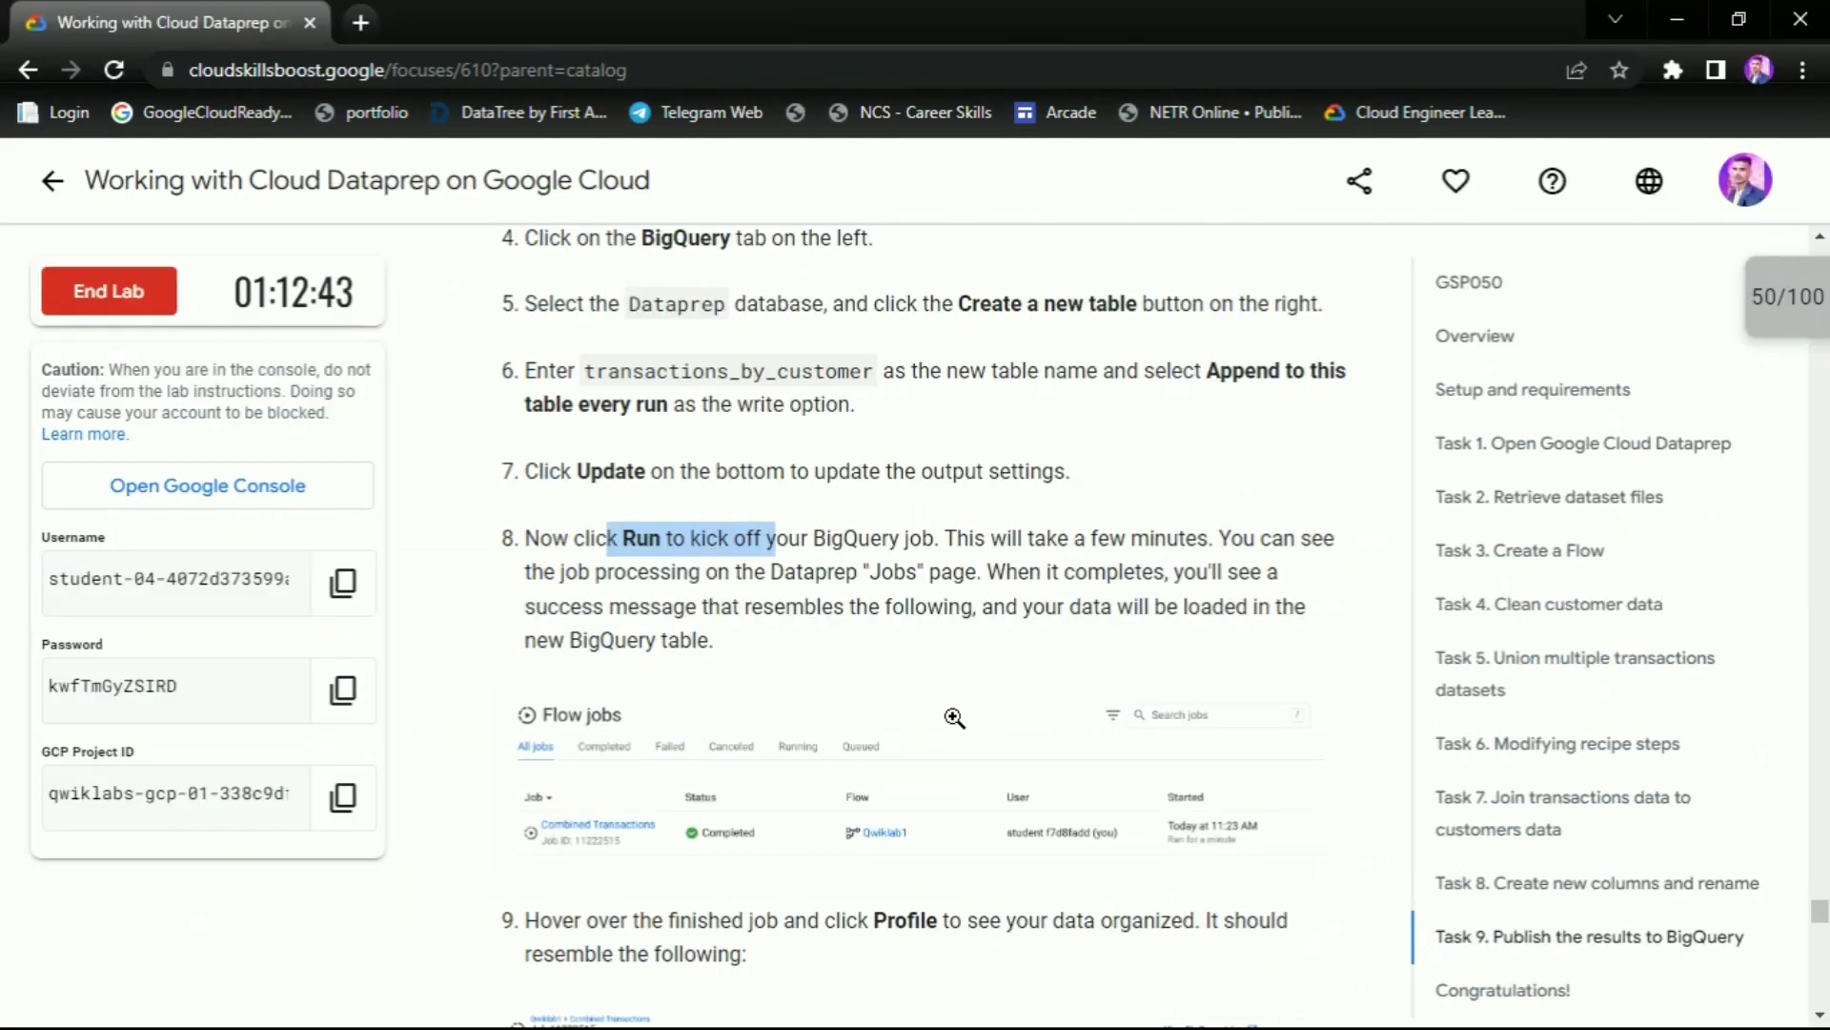
pyautogui.scroll(-1, 1048, 572)
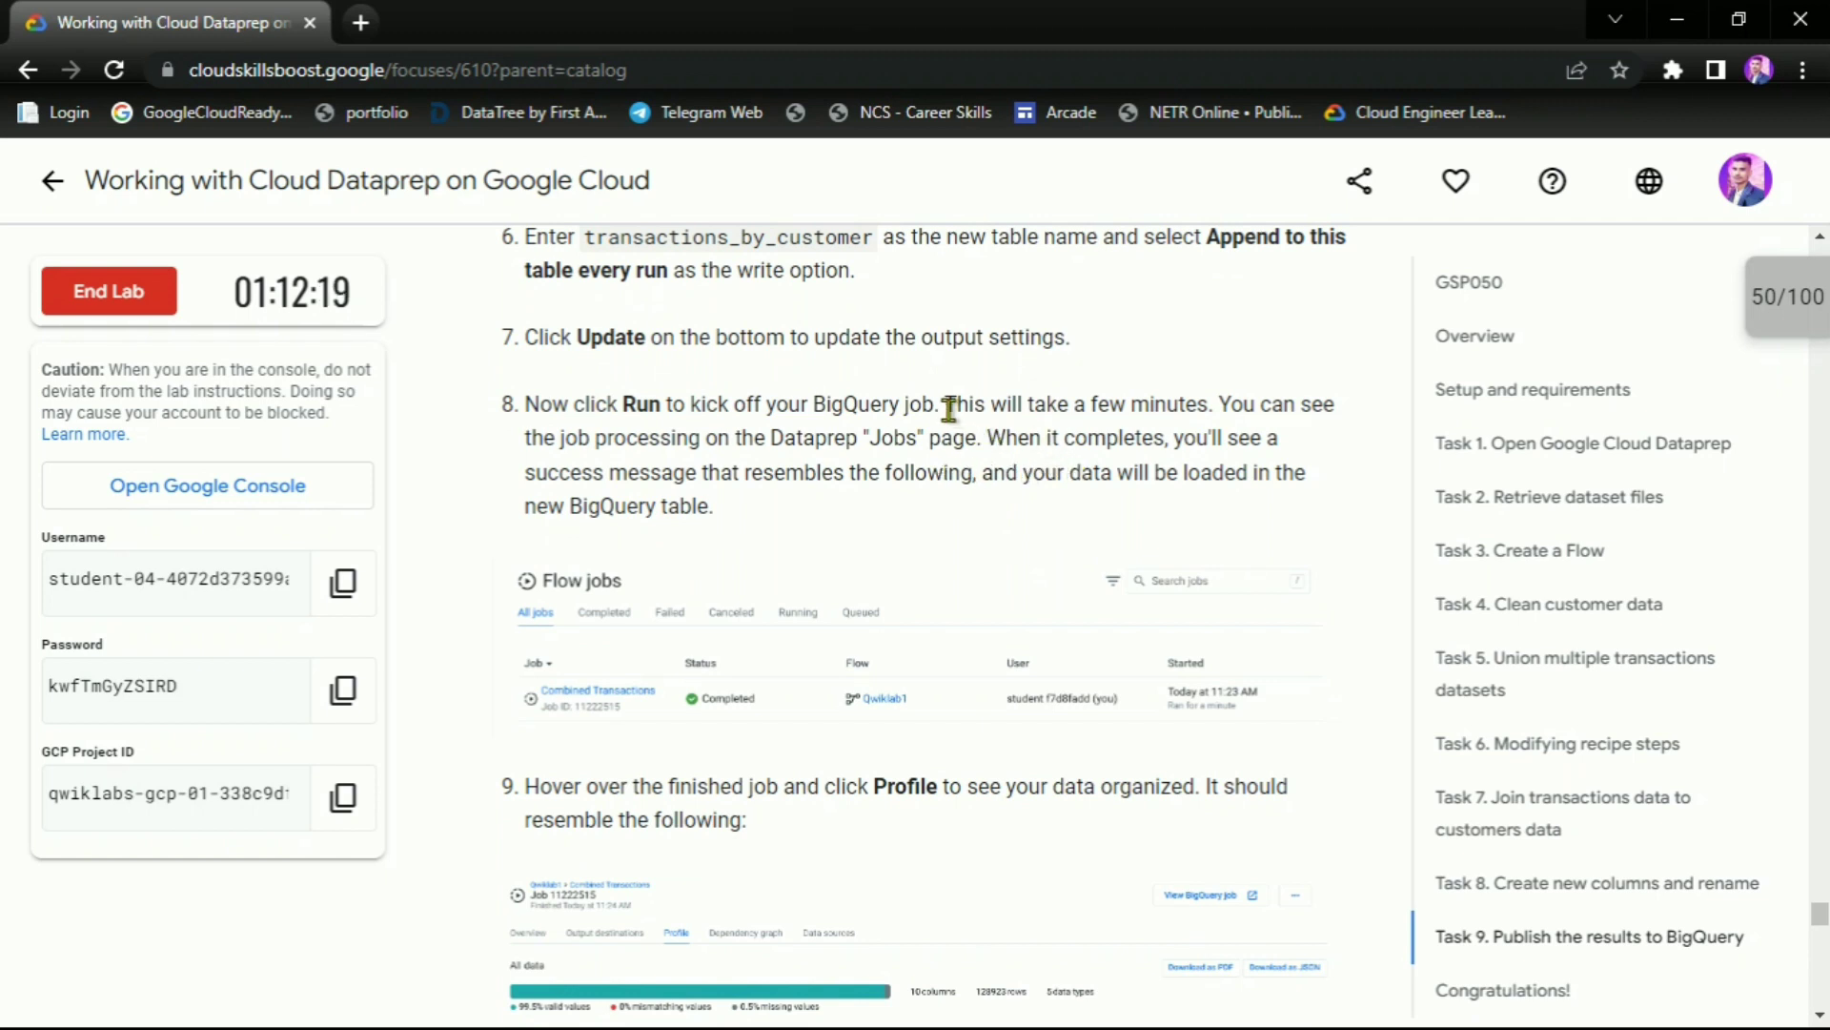
pyautogui.moveTo(946, 408); pyautogui.dragTo(1206, 408)
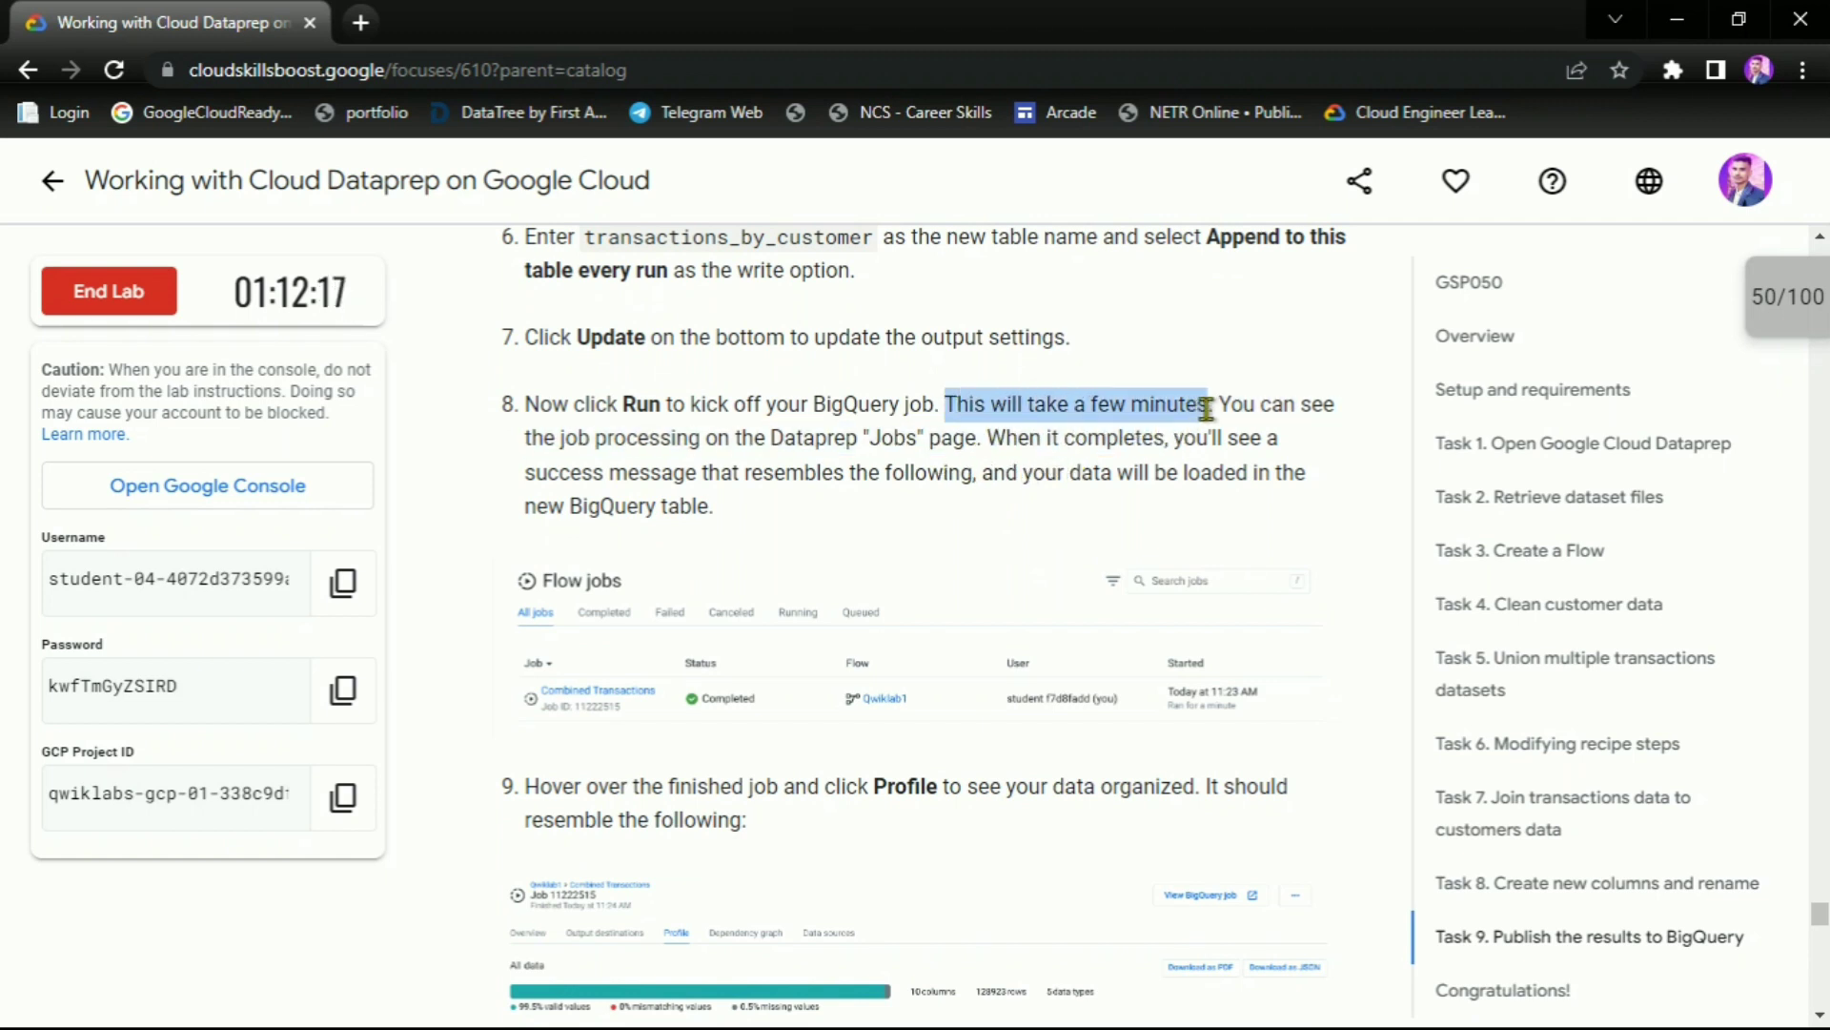
pyautogui.click(1128, 399)
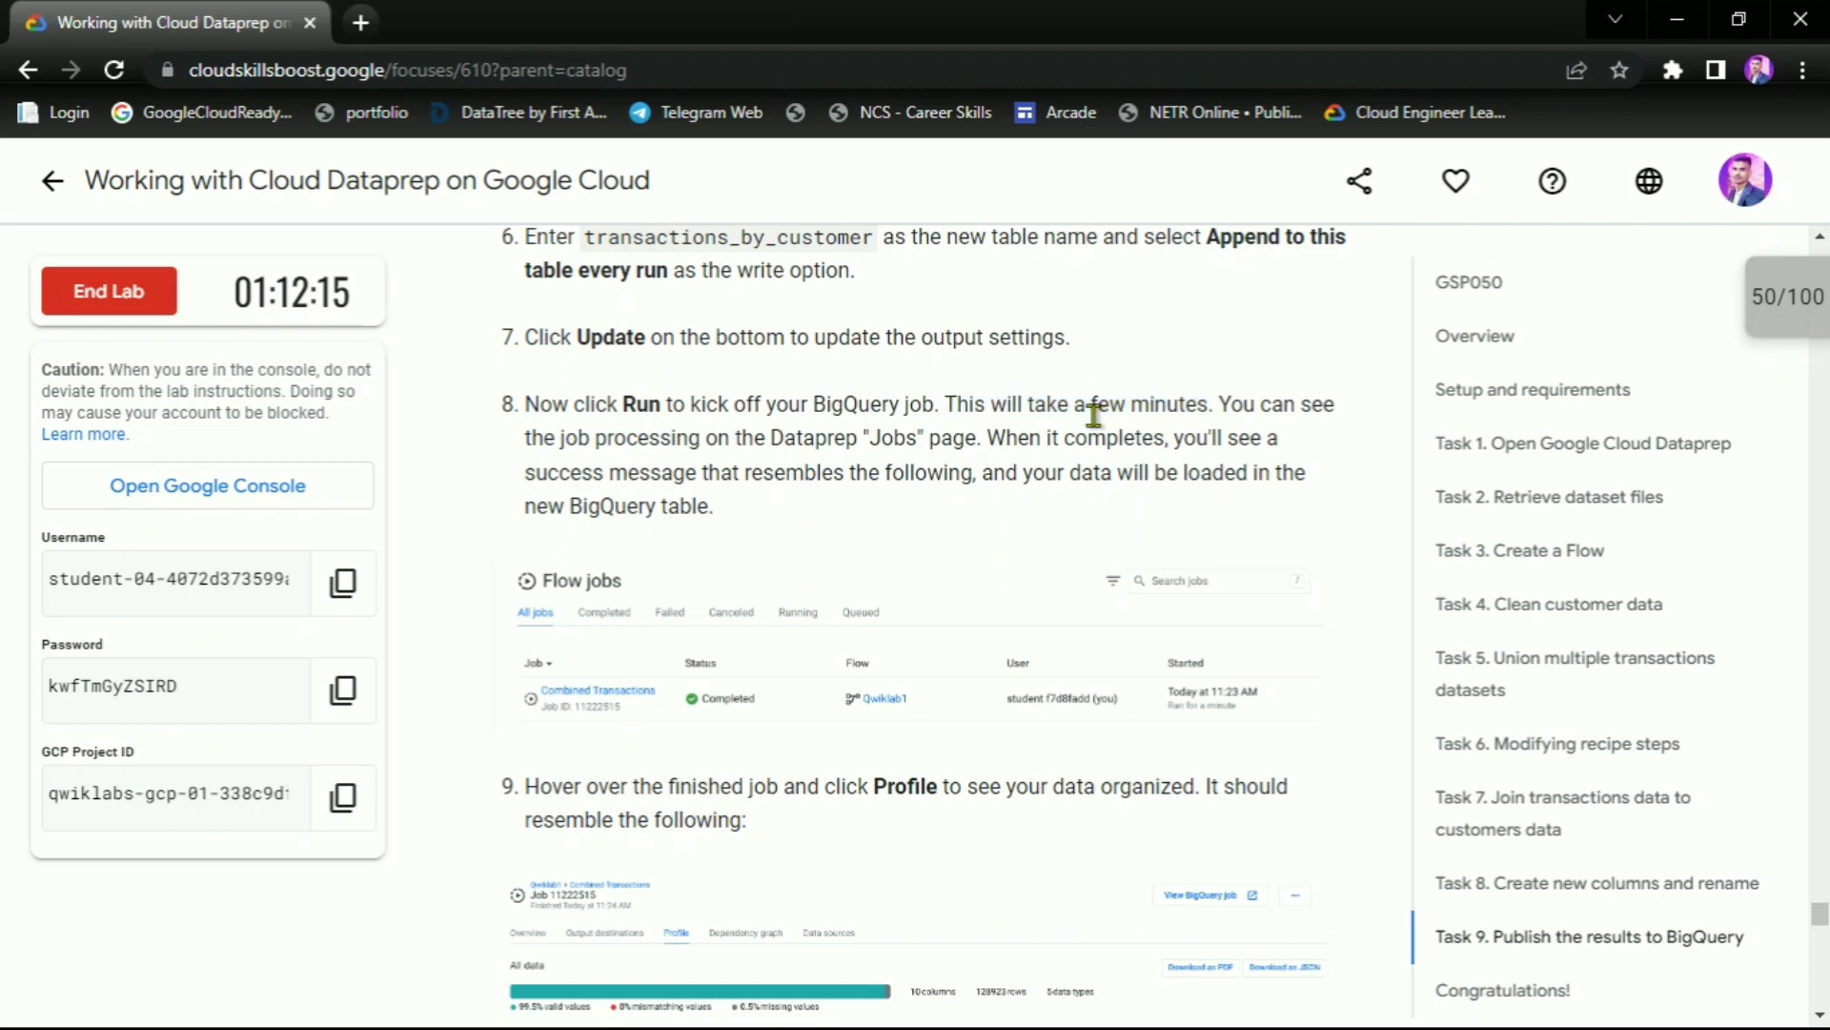
pyautogui.scroll(-3, 1060, 430)
pyautogui.scroll(4, 1062, 434)
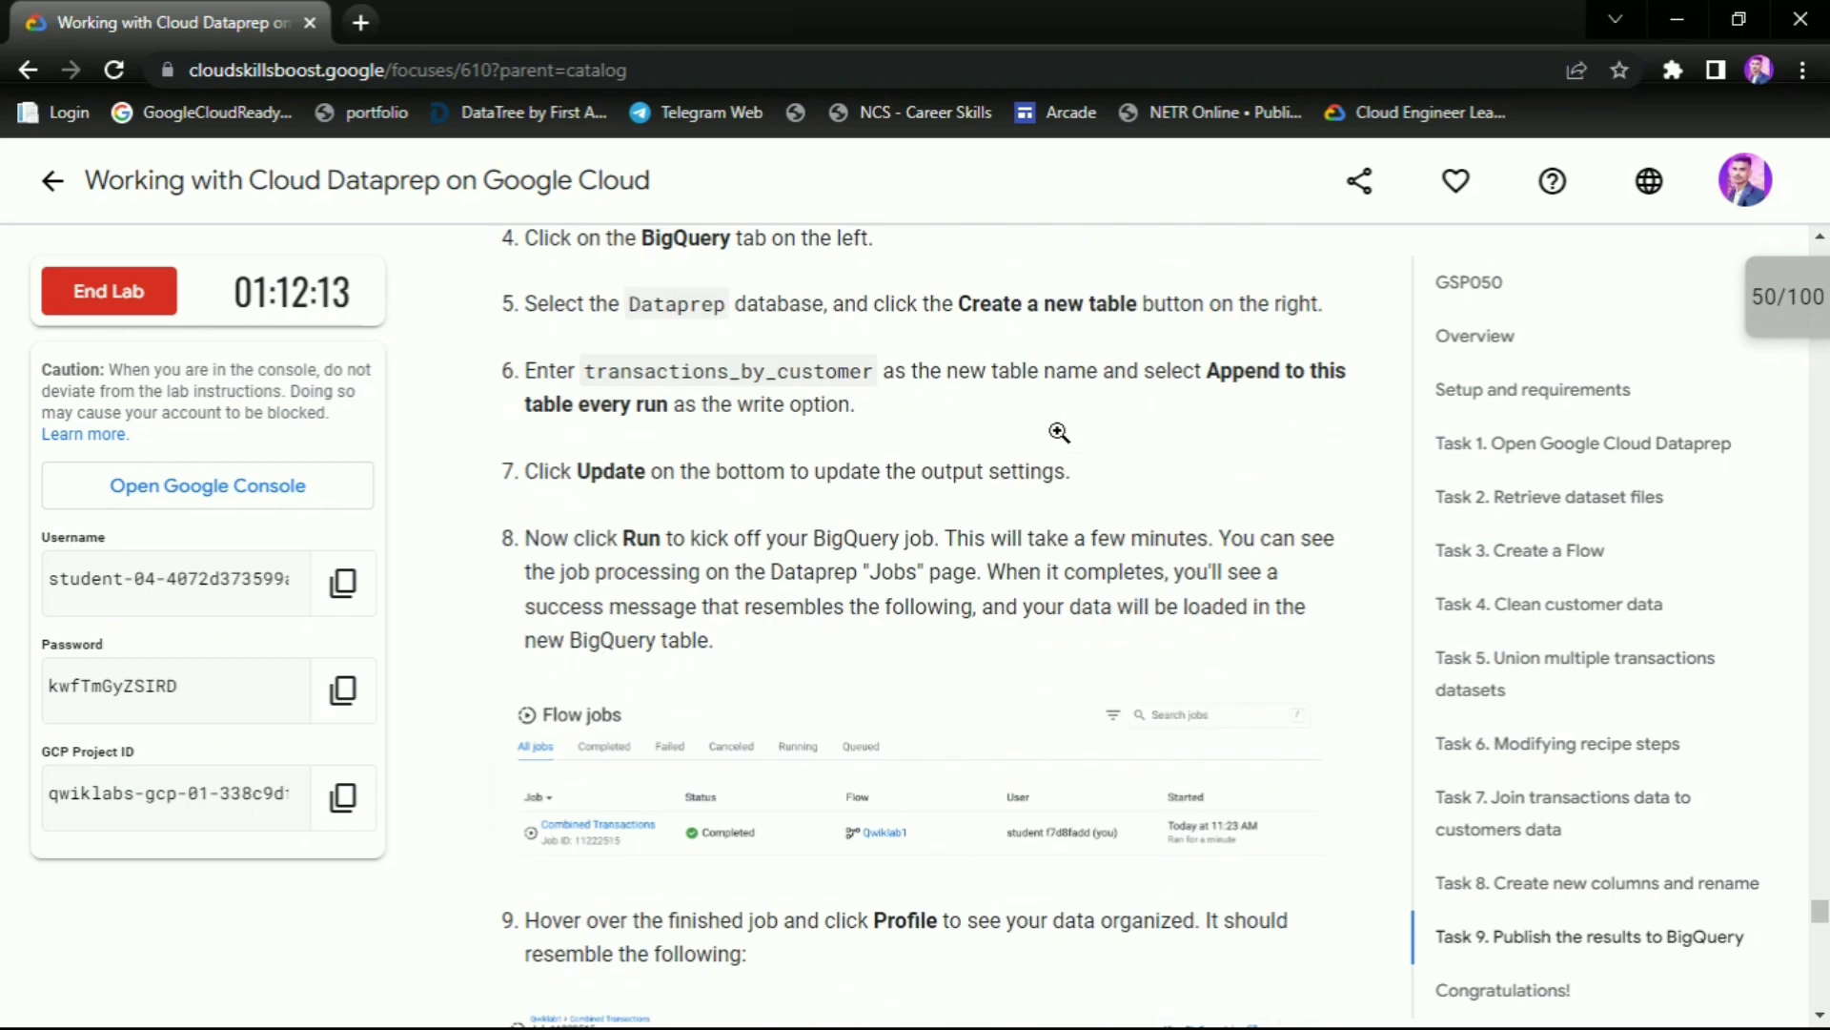
pyautogui.hotkey('alt', 'Tab')
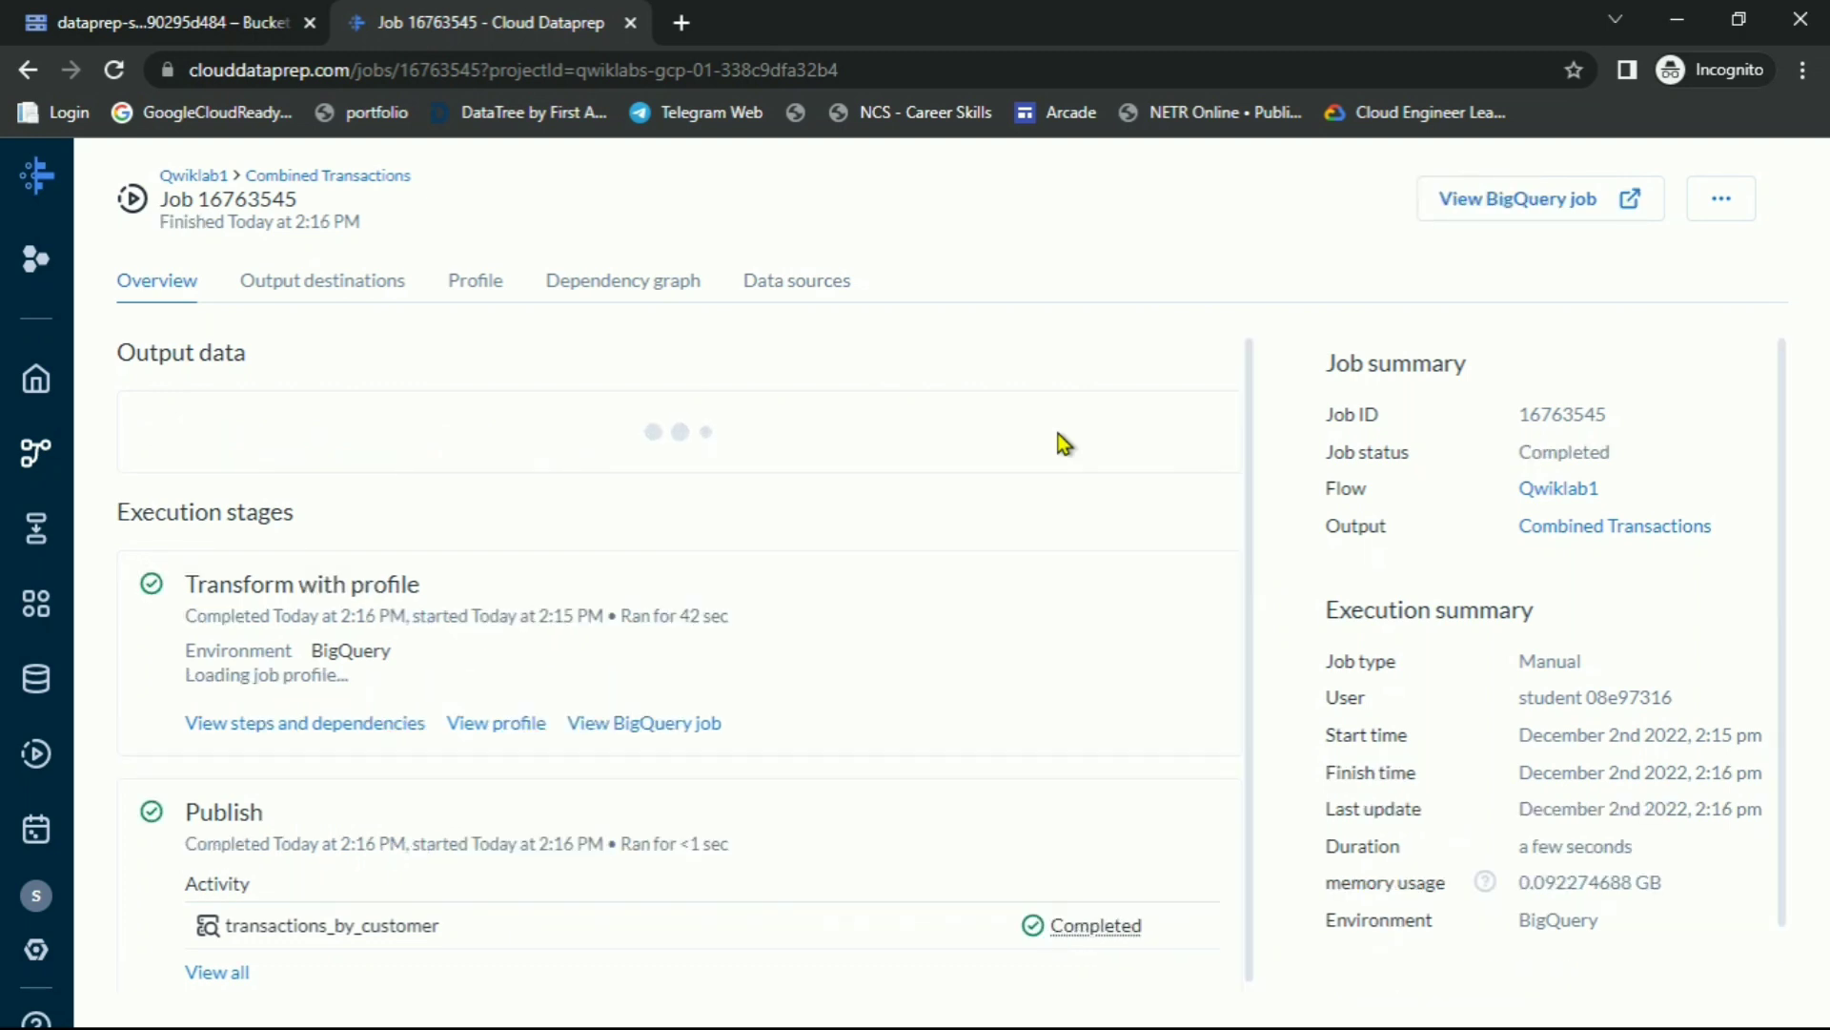
# Switch to the lab page and check progress for the Publish the results to BigQuery objective, including in the Checkpoints list
pyautogui.hotkey('alt', 'Tab')
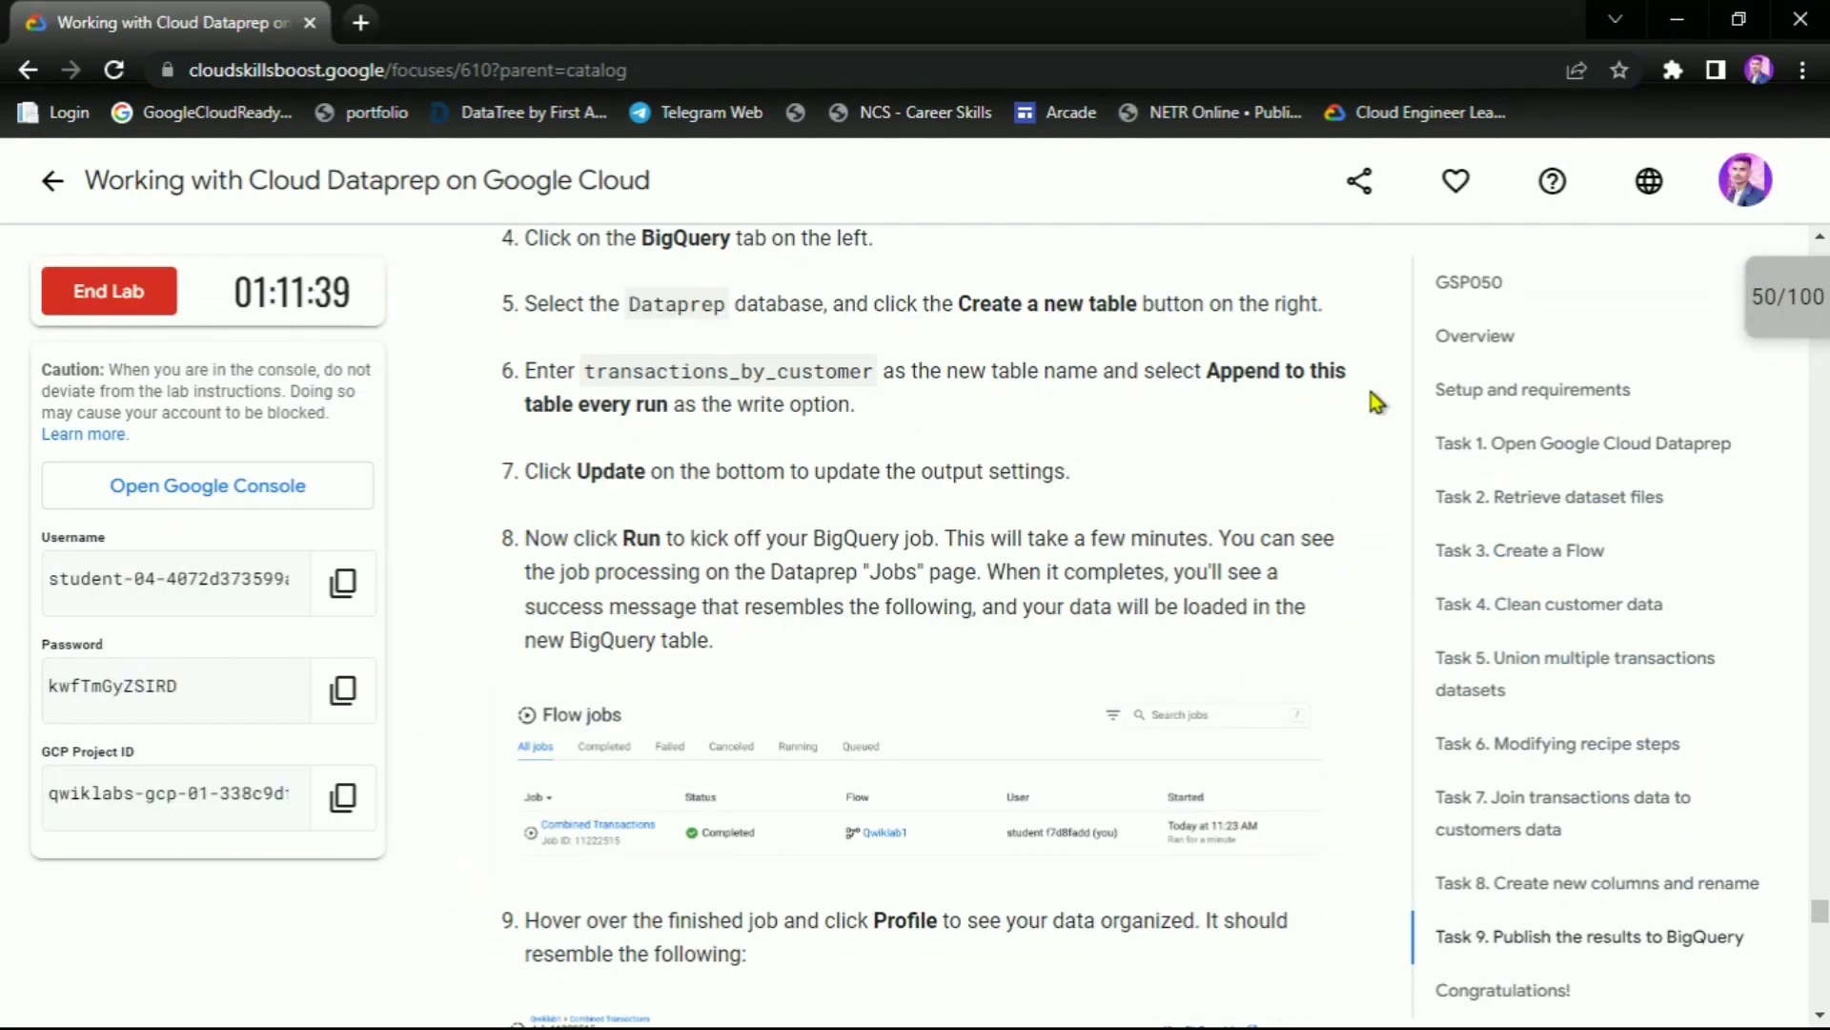
pyautogui.scroll(-15, 928, 473)
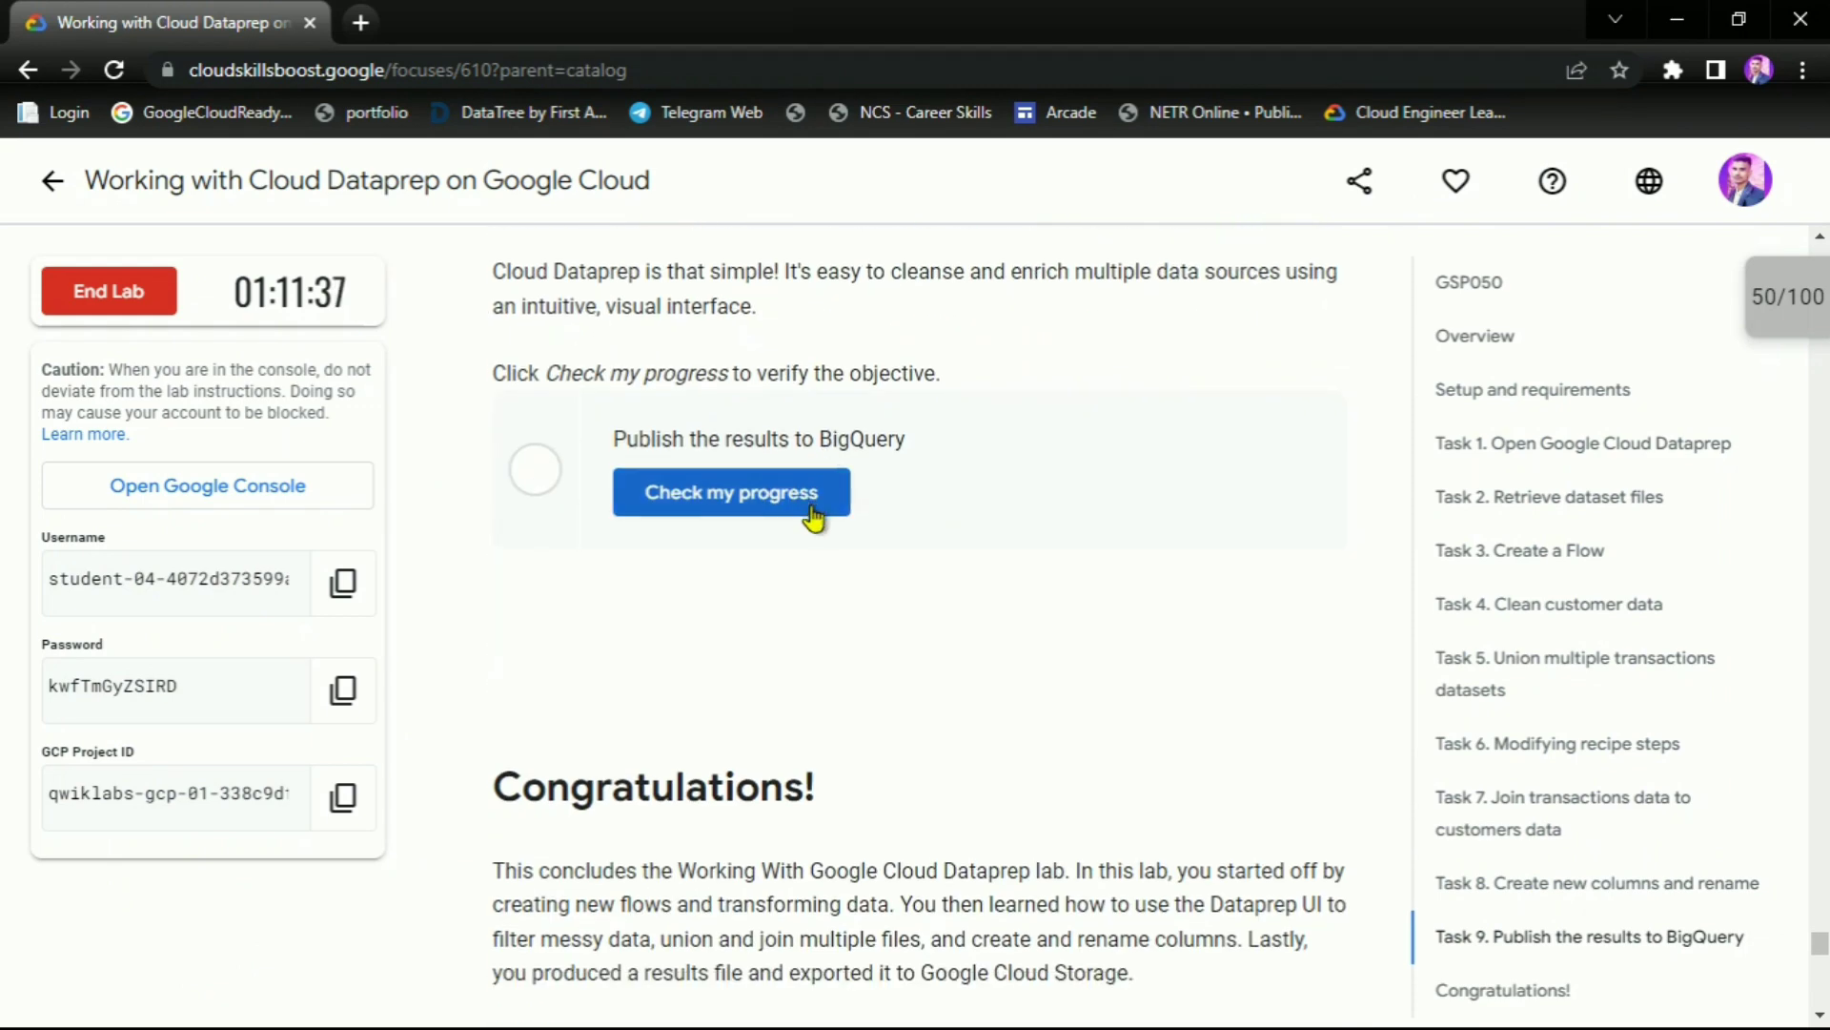
pyautogui.click(818, 509)
pyautogui.scroll(3, 915, 502)
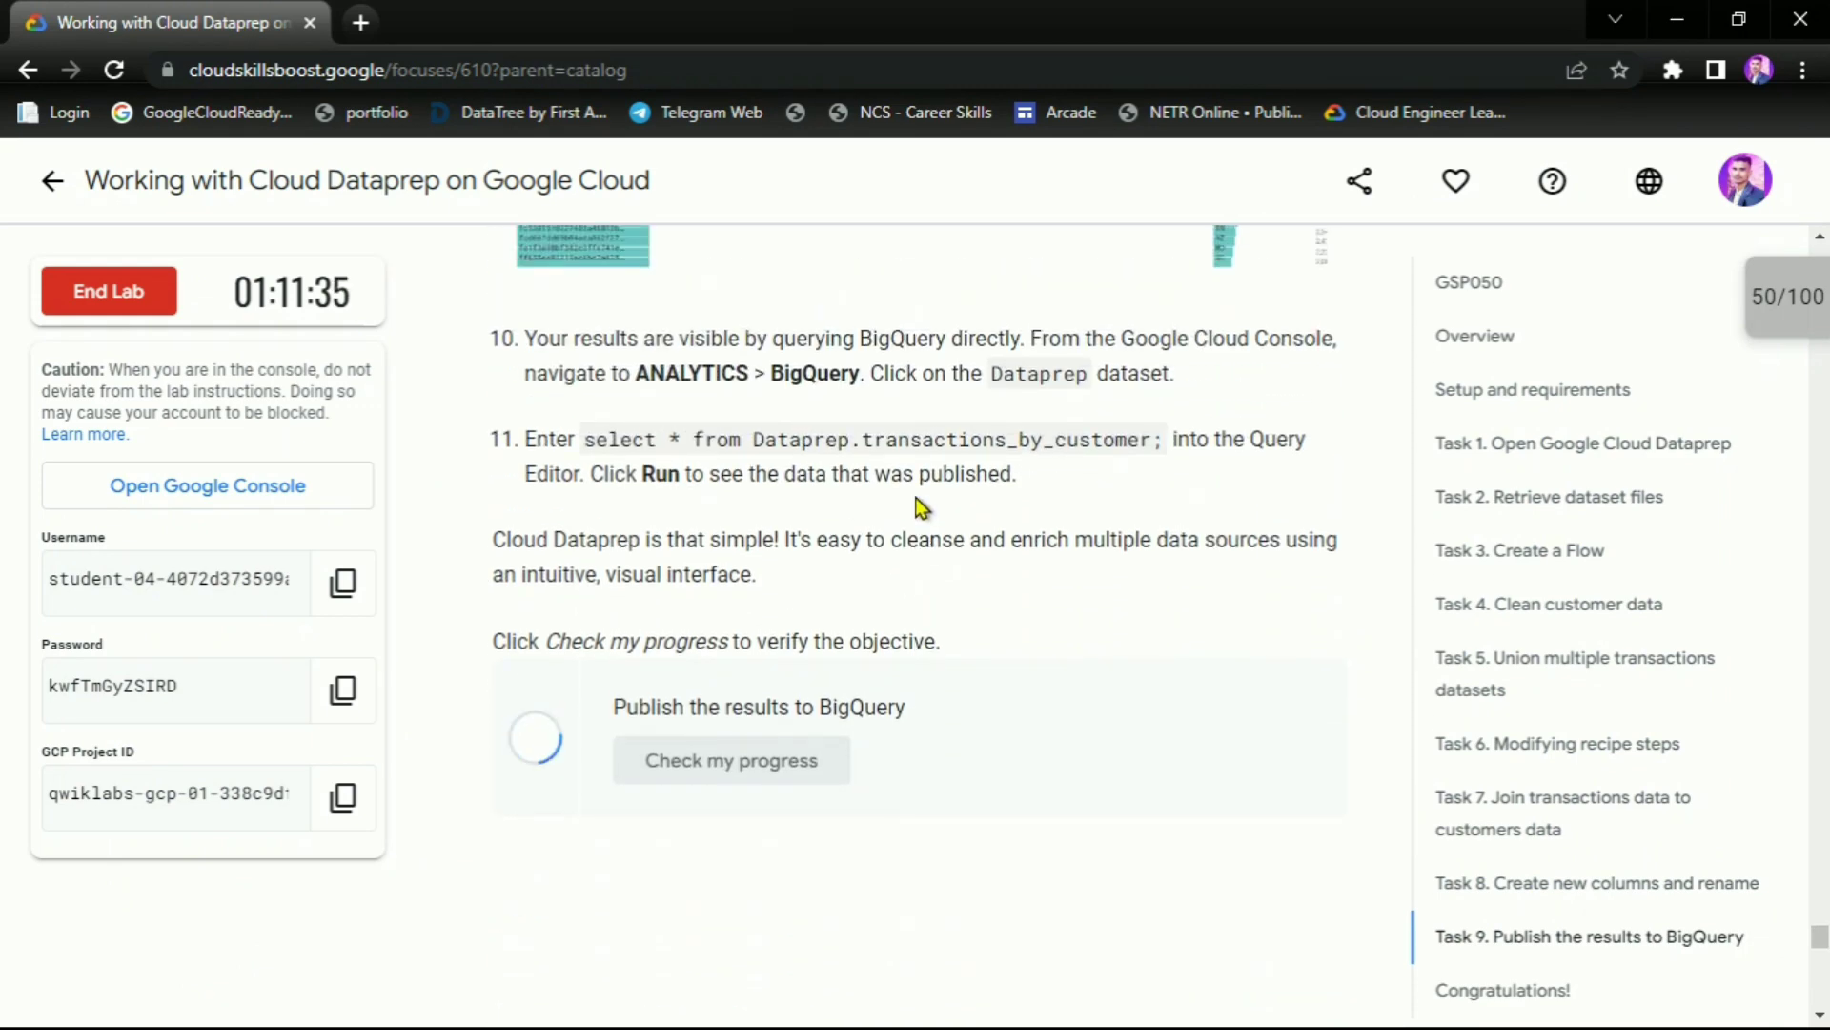
pyautogui.scroll(-1, 915, 493)
pyautogui.click(1767, 305)
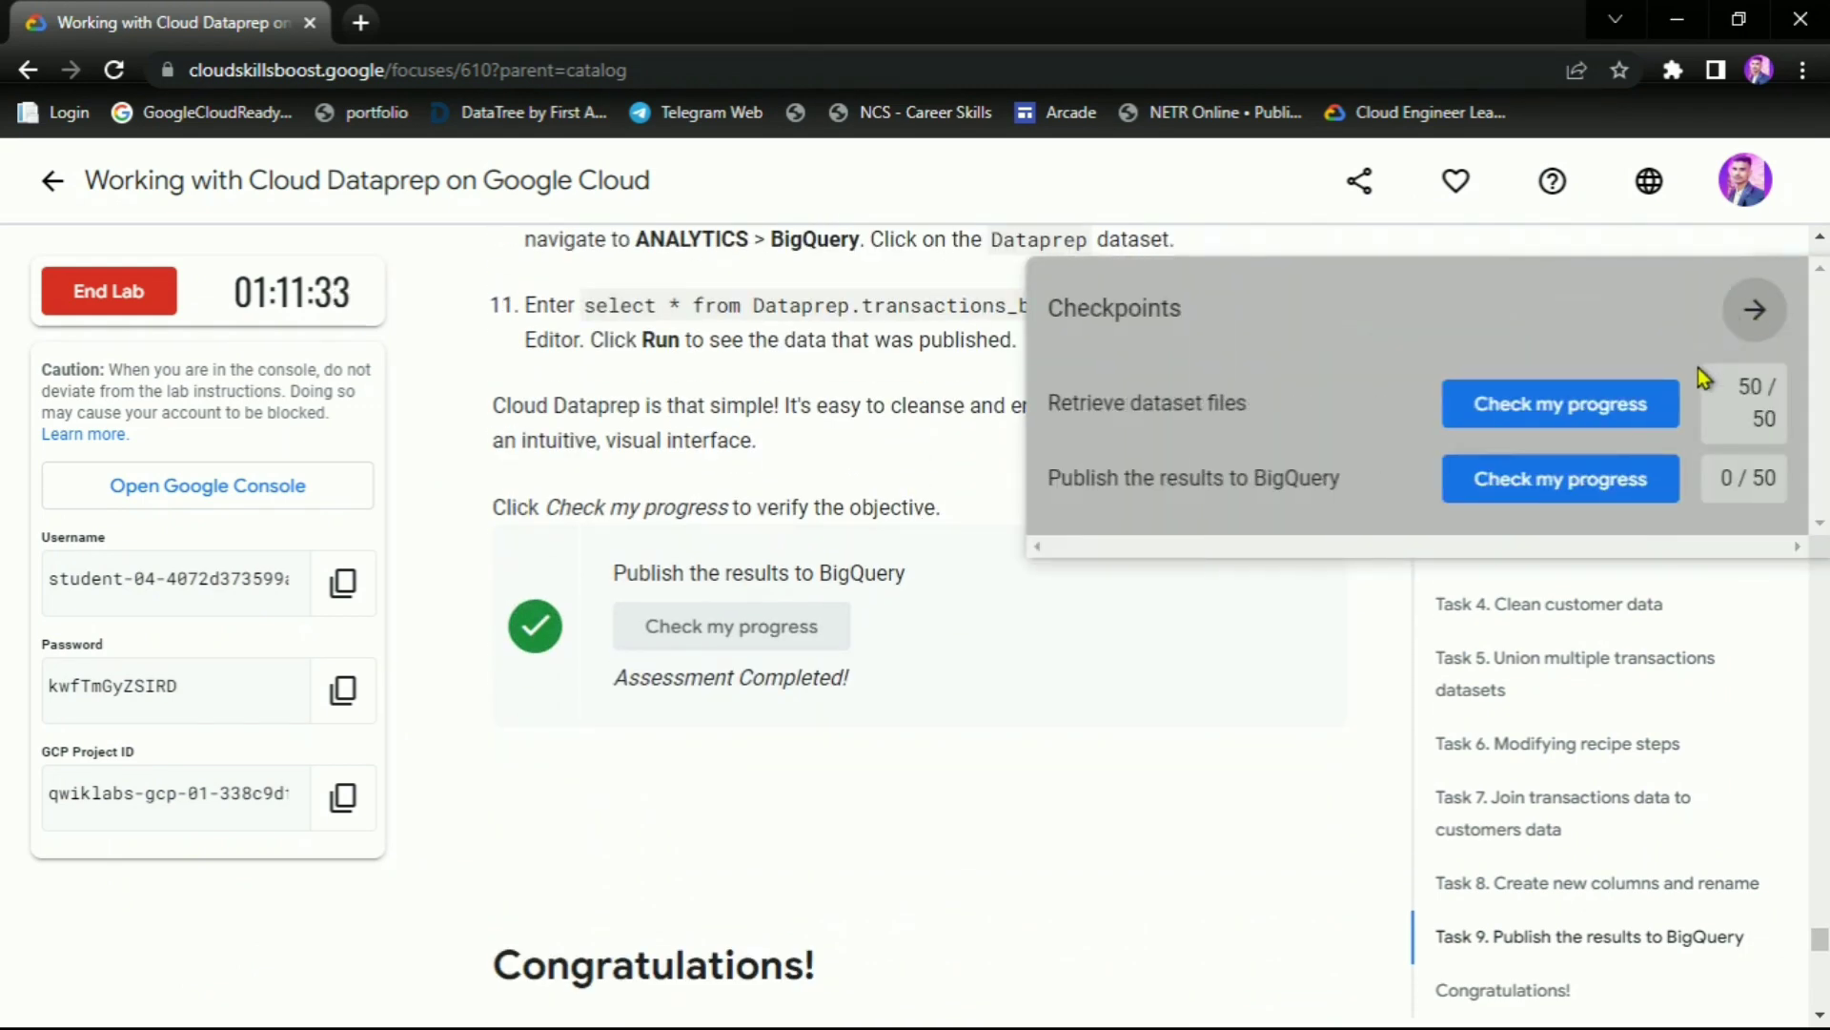
pyautogui.click(1590, 488)
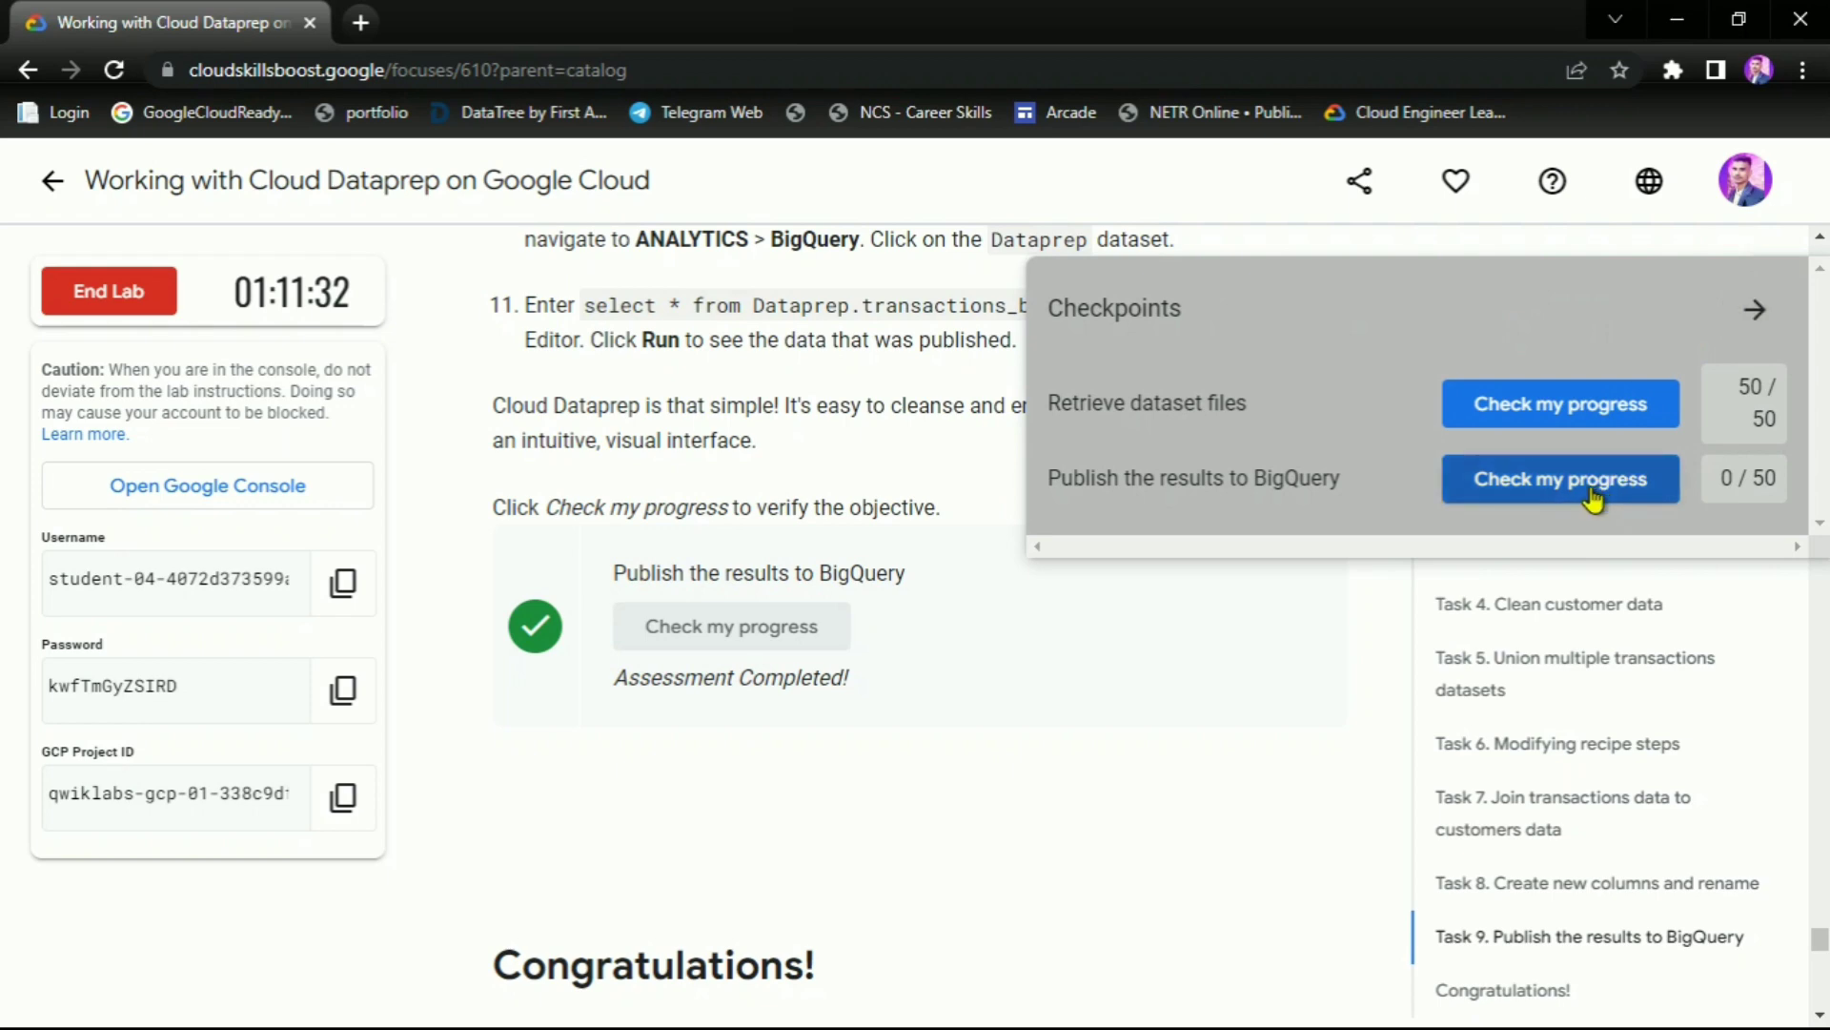
pyautogui.click(1771, 317)
# Review the lab's Congratulations section, end the lab with confirmation, and submit a five-star satisfaction rating
pyautogui.scroll(-4, 1275, 540)
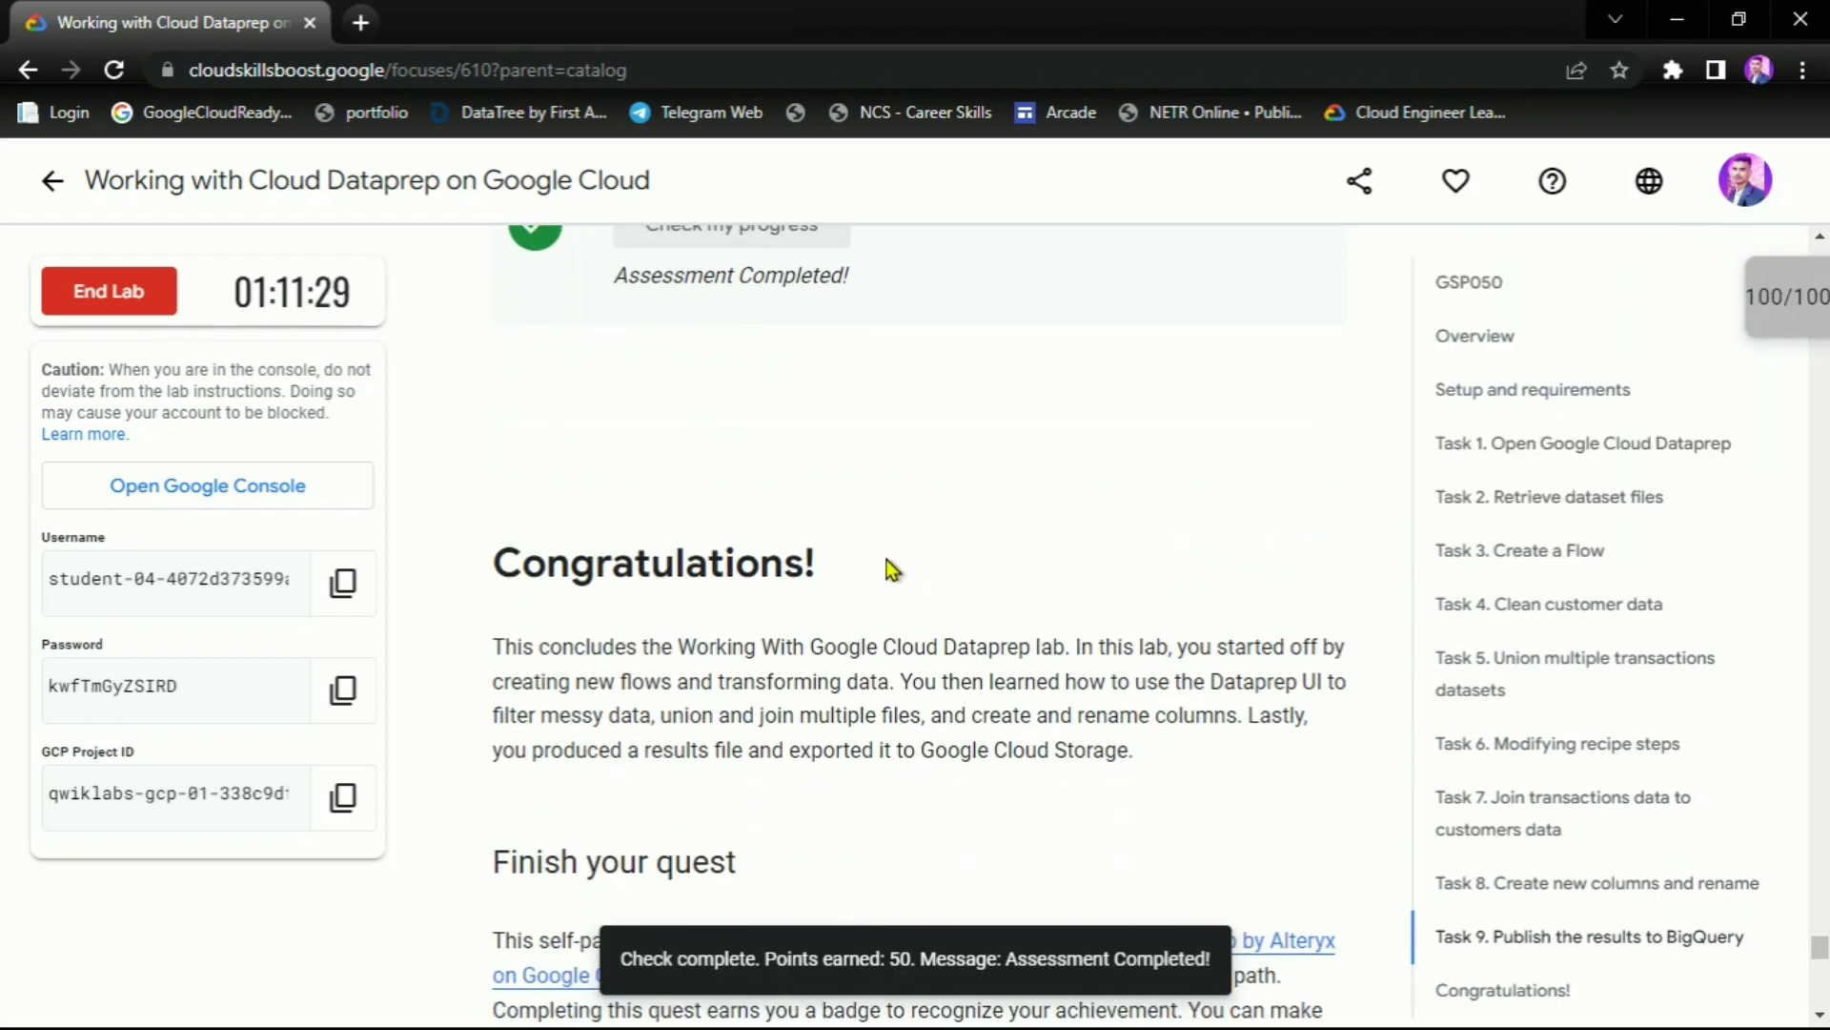
pyautogui.moveTo(820, 565); pyautogui.dragTo(490, 592)
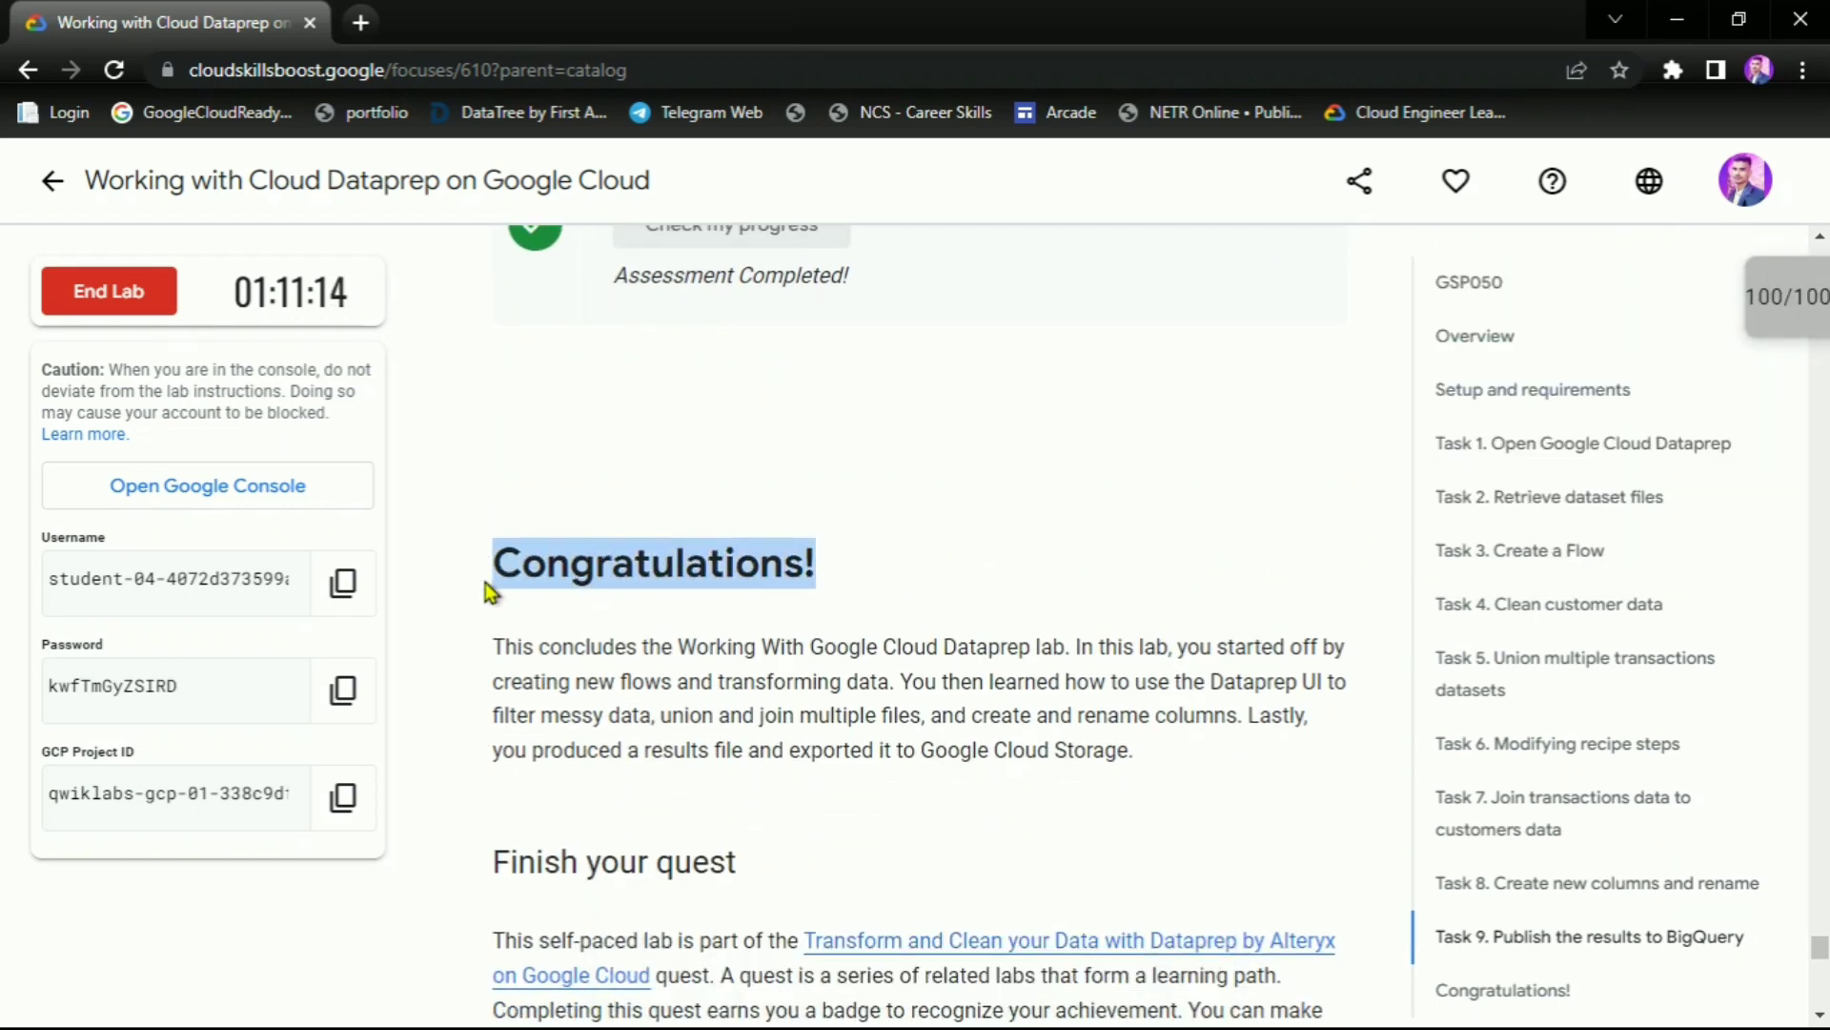
pyautogui.click(900, 568)
pyautogui.click(105, 297)
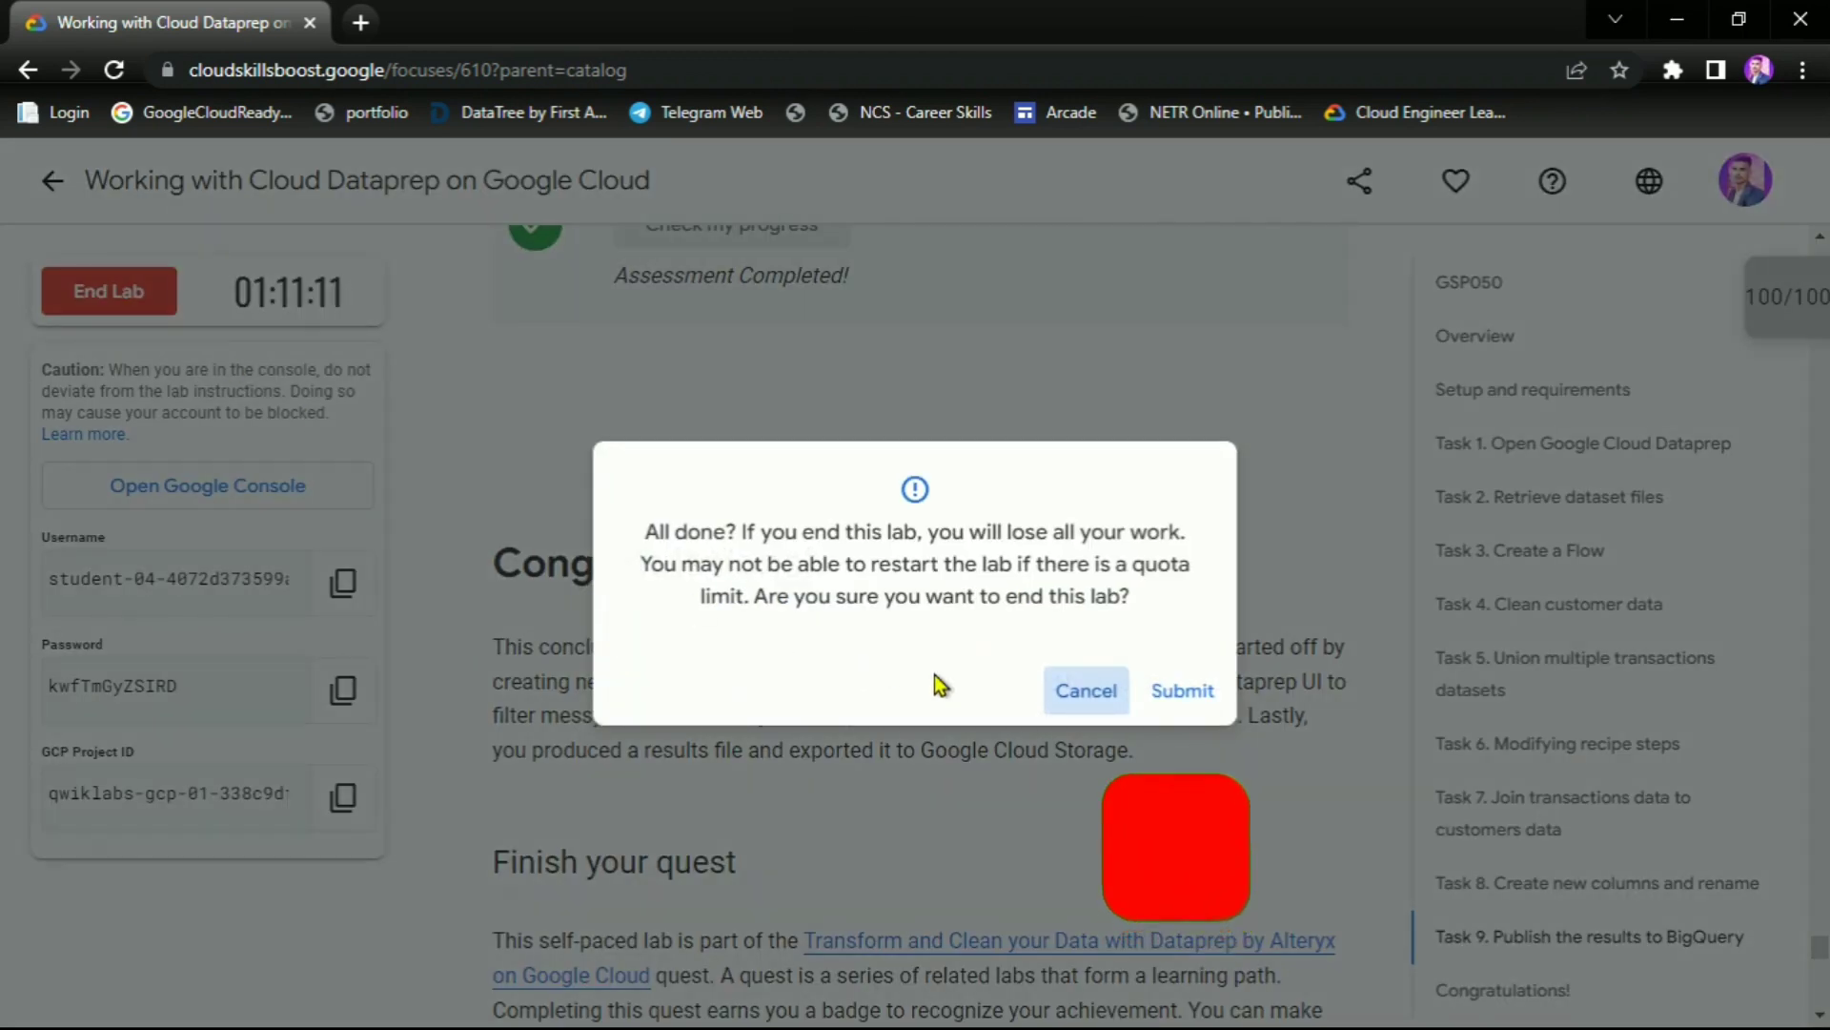
pyautogui.click(1184, 691)
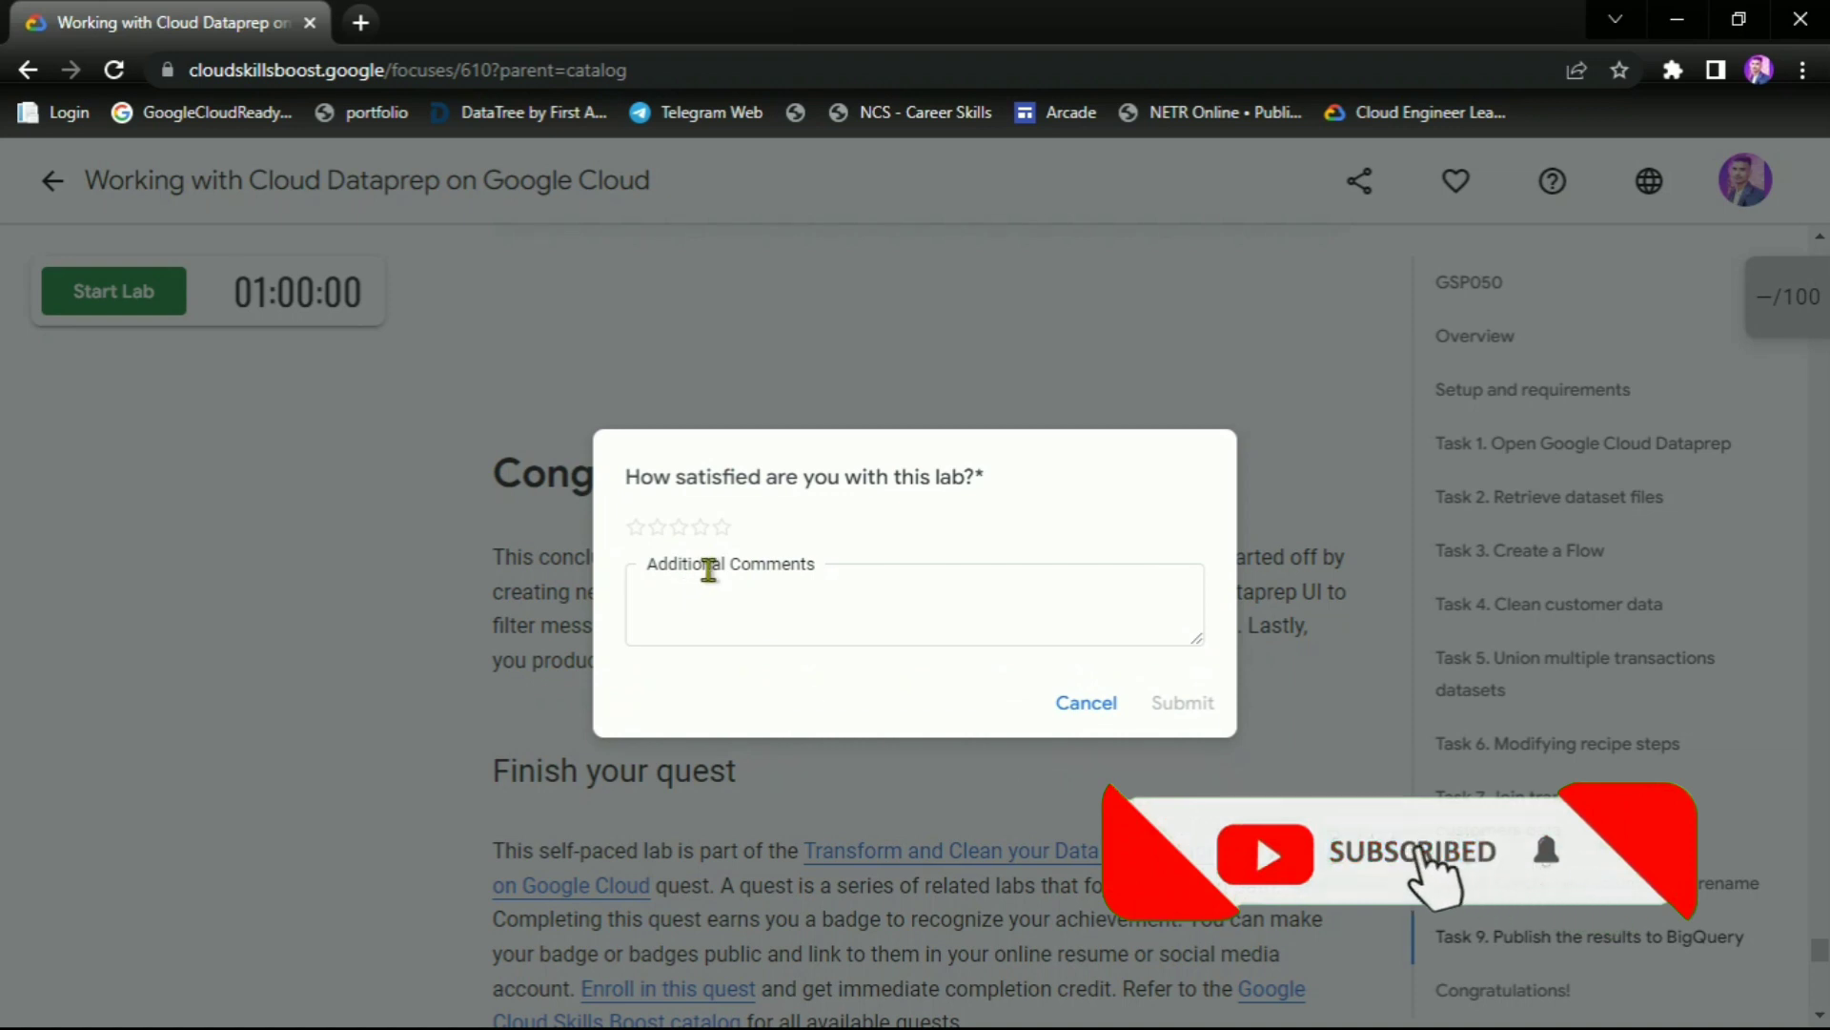
pyautogui.click(721, 526)
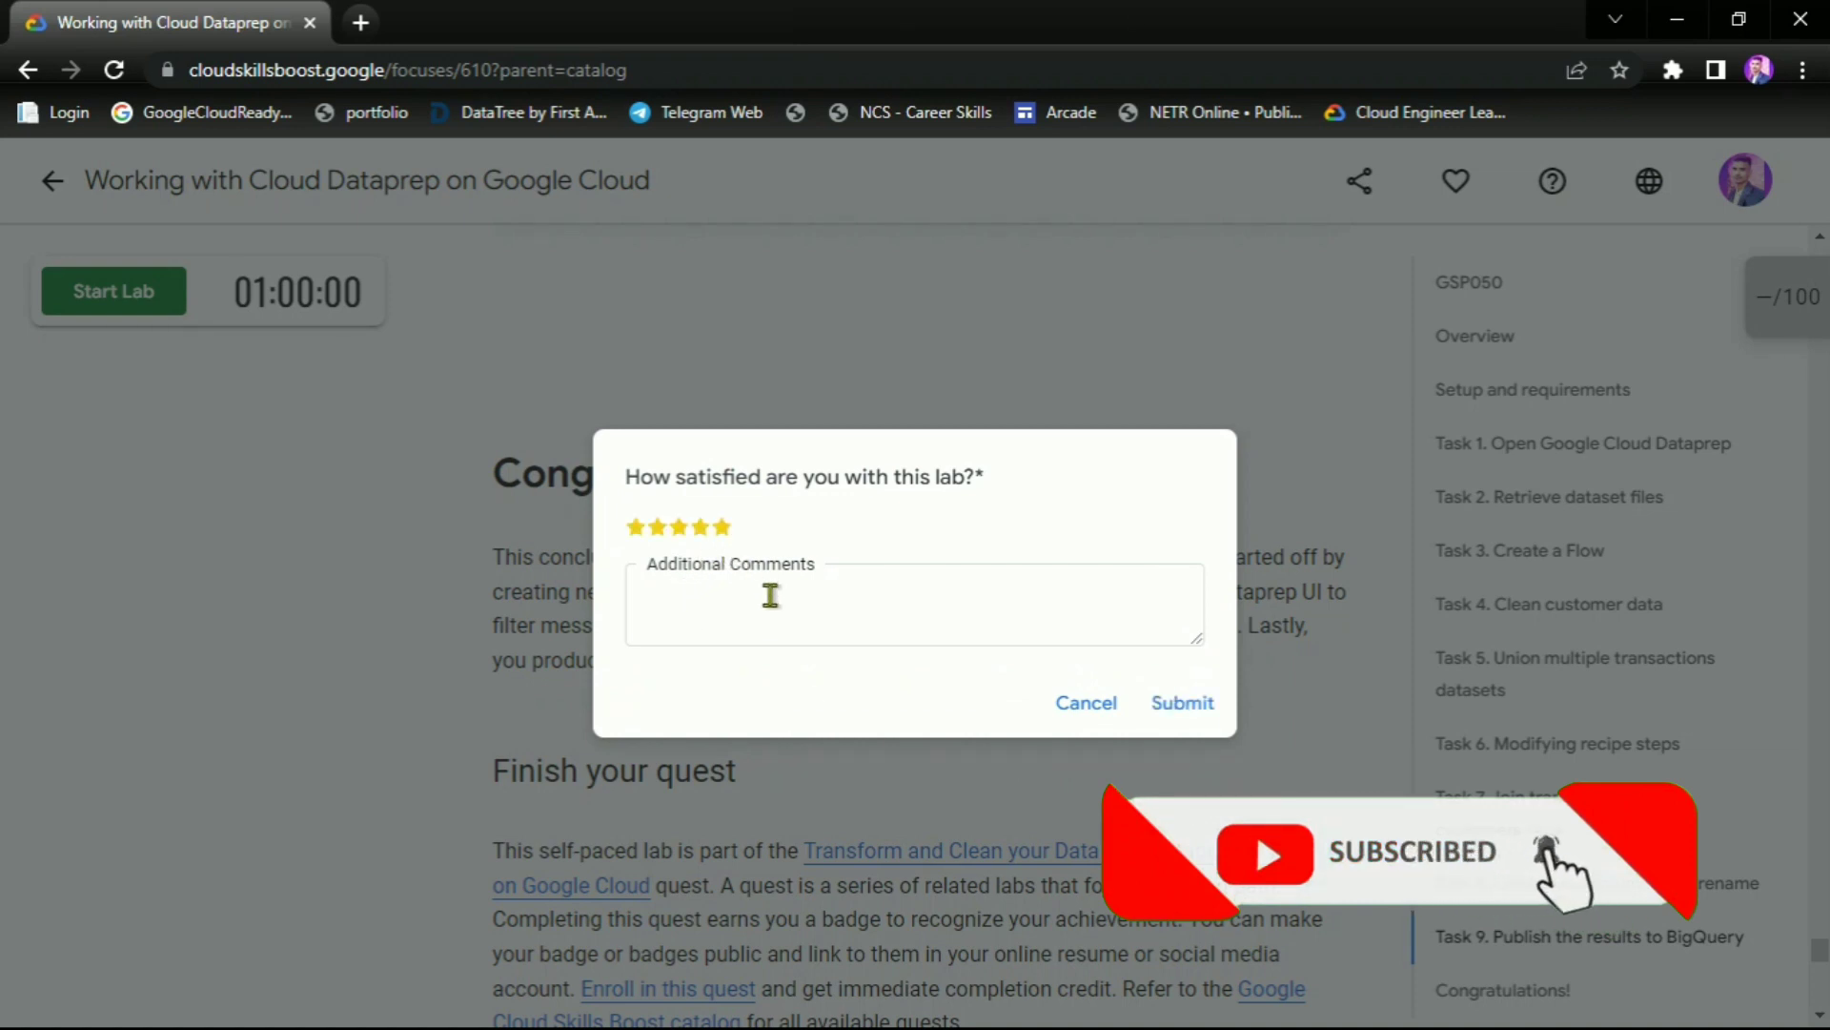
pyautogui.click(1189, 705)
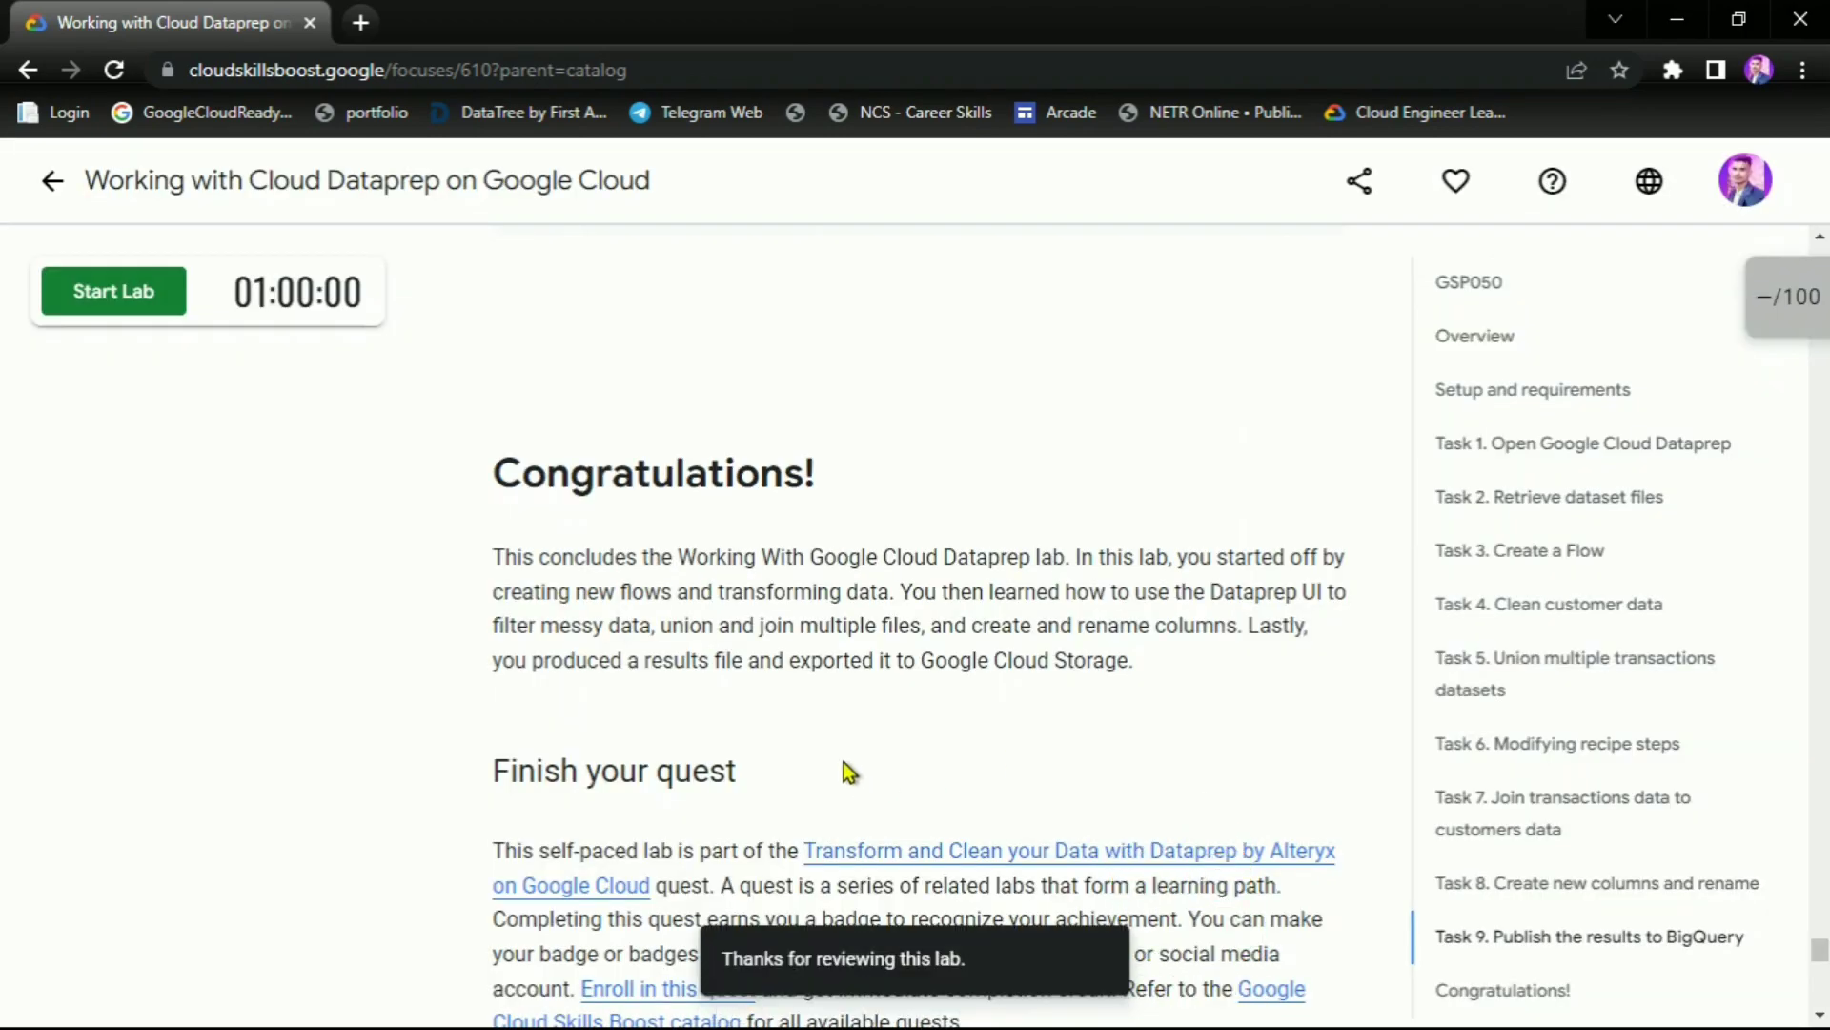